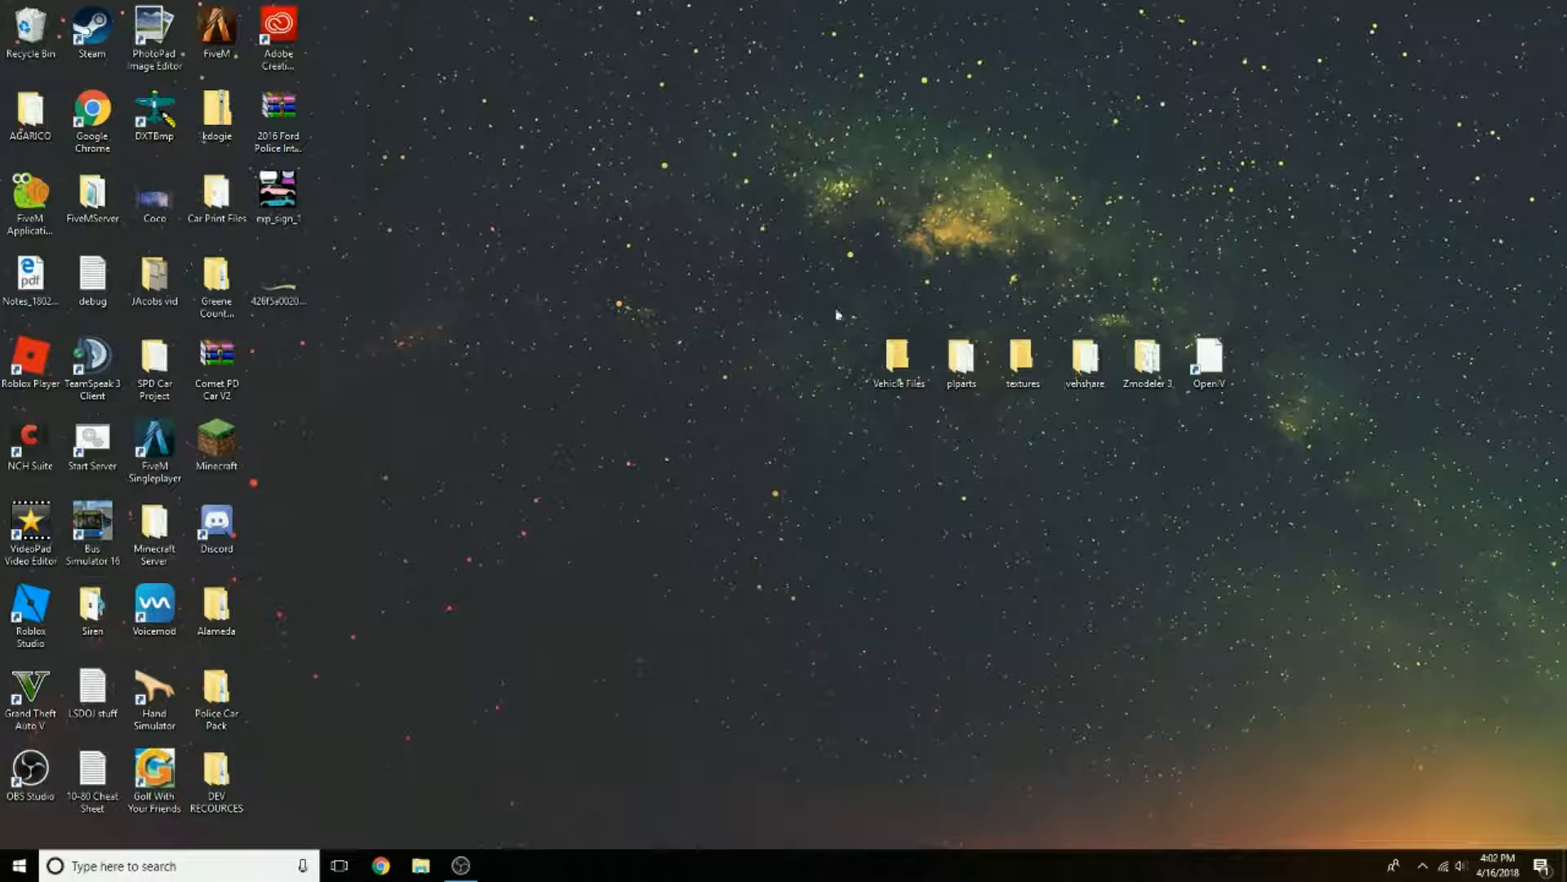
{"action": "left_click_drag", "start_coordinate": [805, 312], "coordinate": [1325, 434]}
{"action": "left_click", "coordinate": [1325, 434]}
{"action": "left_click", "coordinate": [1220, 365]}
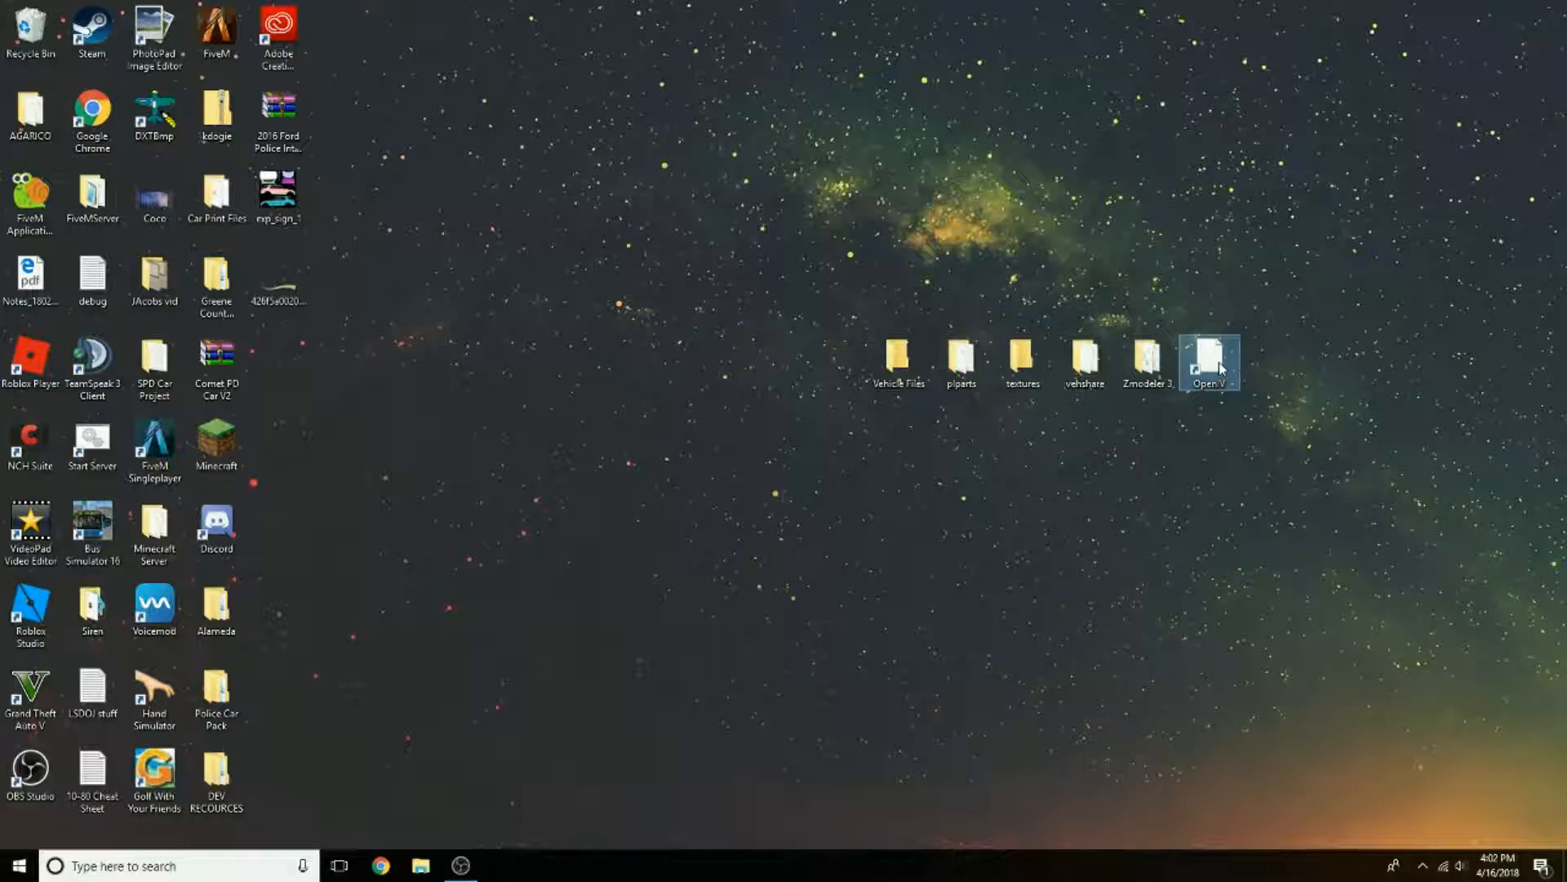
{"action": "left_click", "coordinate": [1272, 420]}
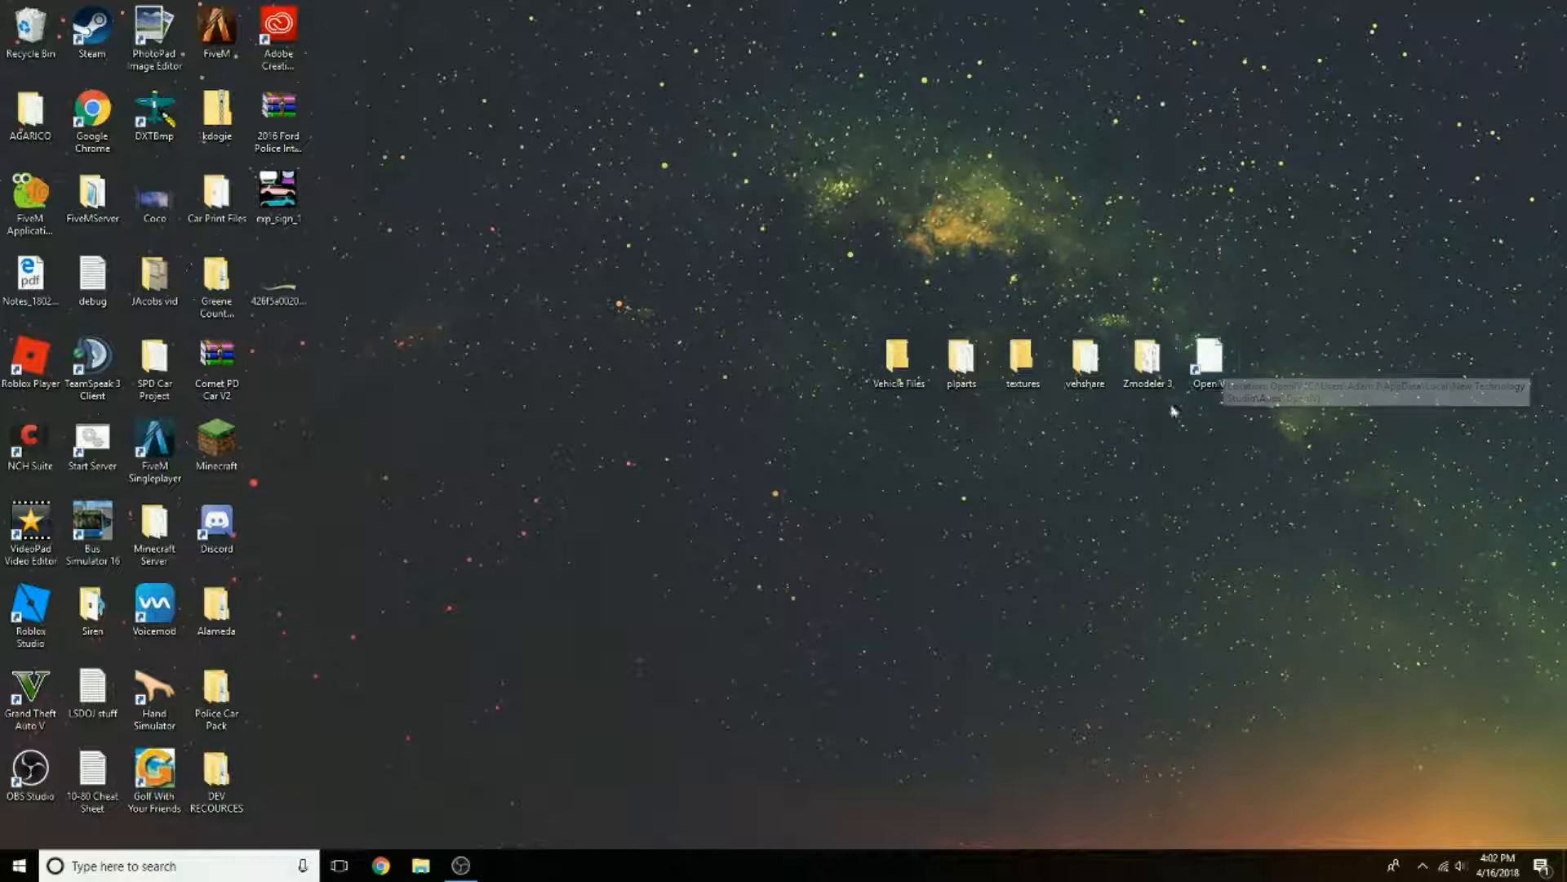
{"action": "left_click", "coordinate": [1151, 354]}
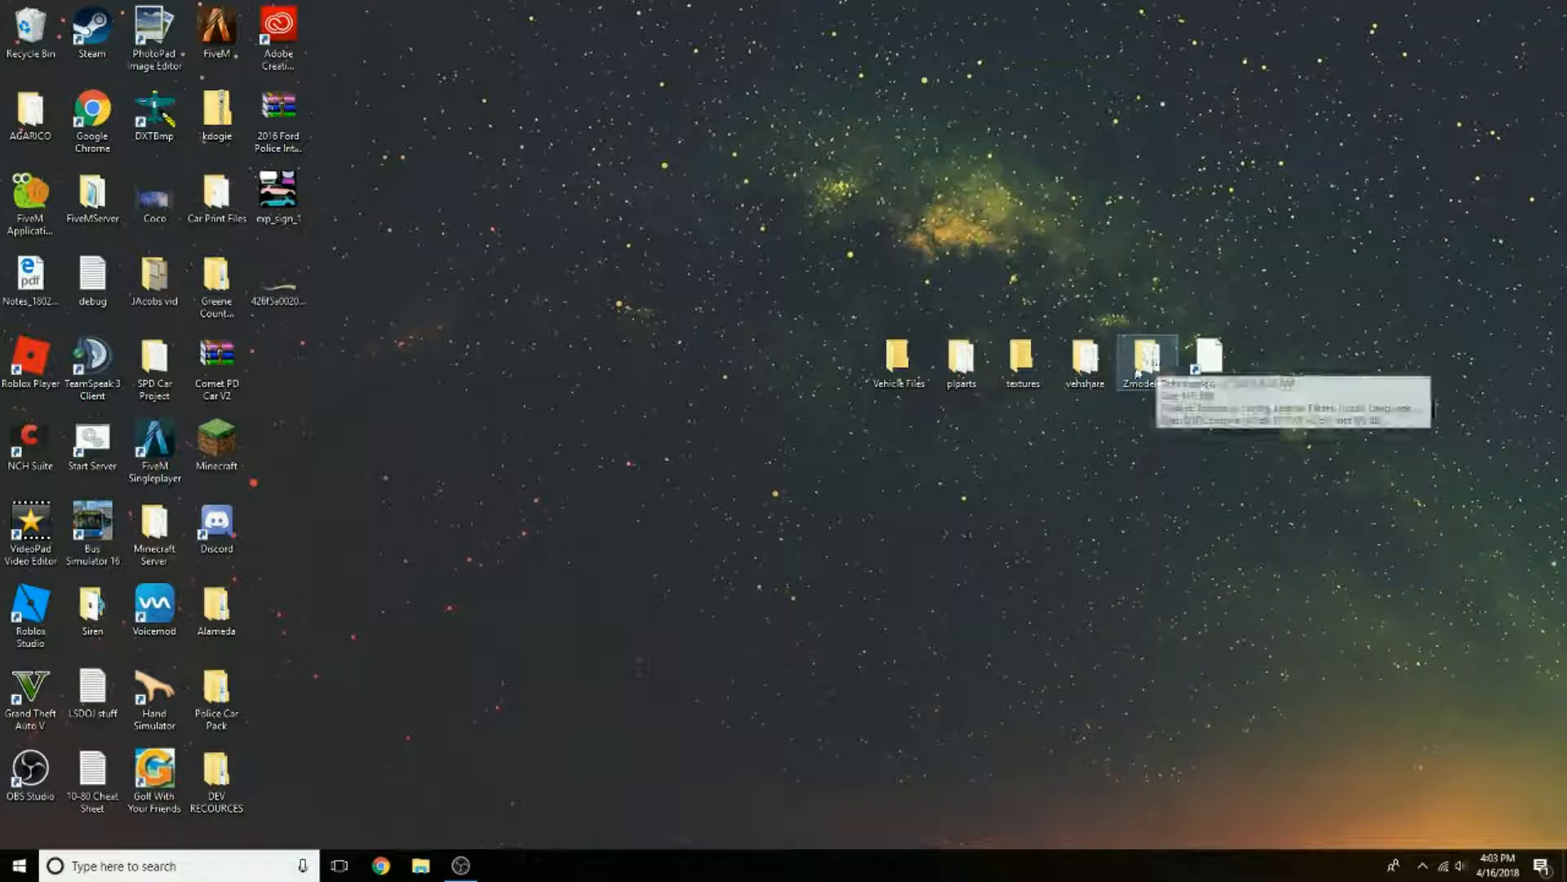
Step: Check the contents of the vehshare and textures folders on the desktop, closing each one when done
{"action": "double_click", "coordinate": [1085, 359]}
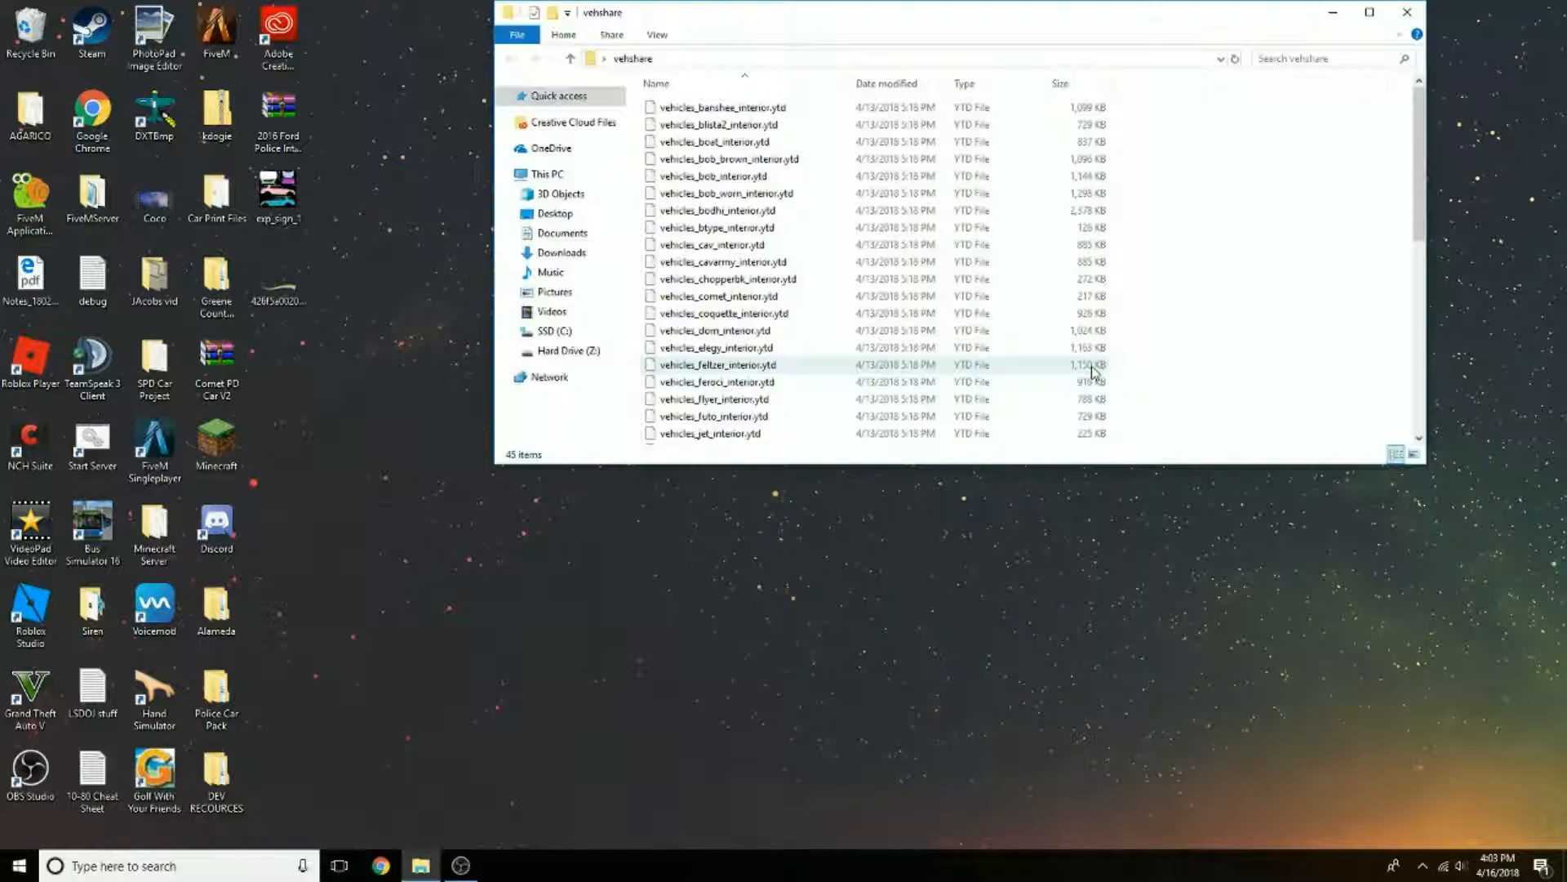
{"action": "scroll", "coordinate": [1051, 295], "scroll_direction": "down", "scroll_amount": 4}
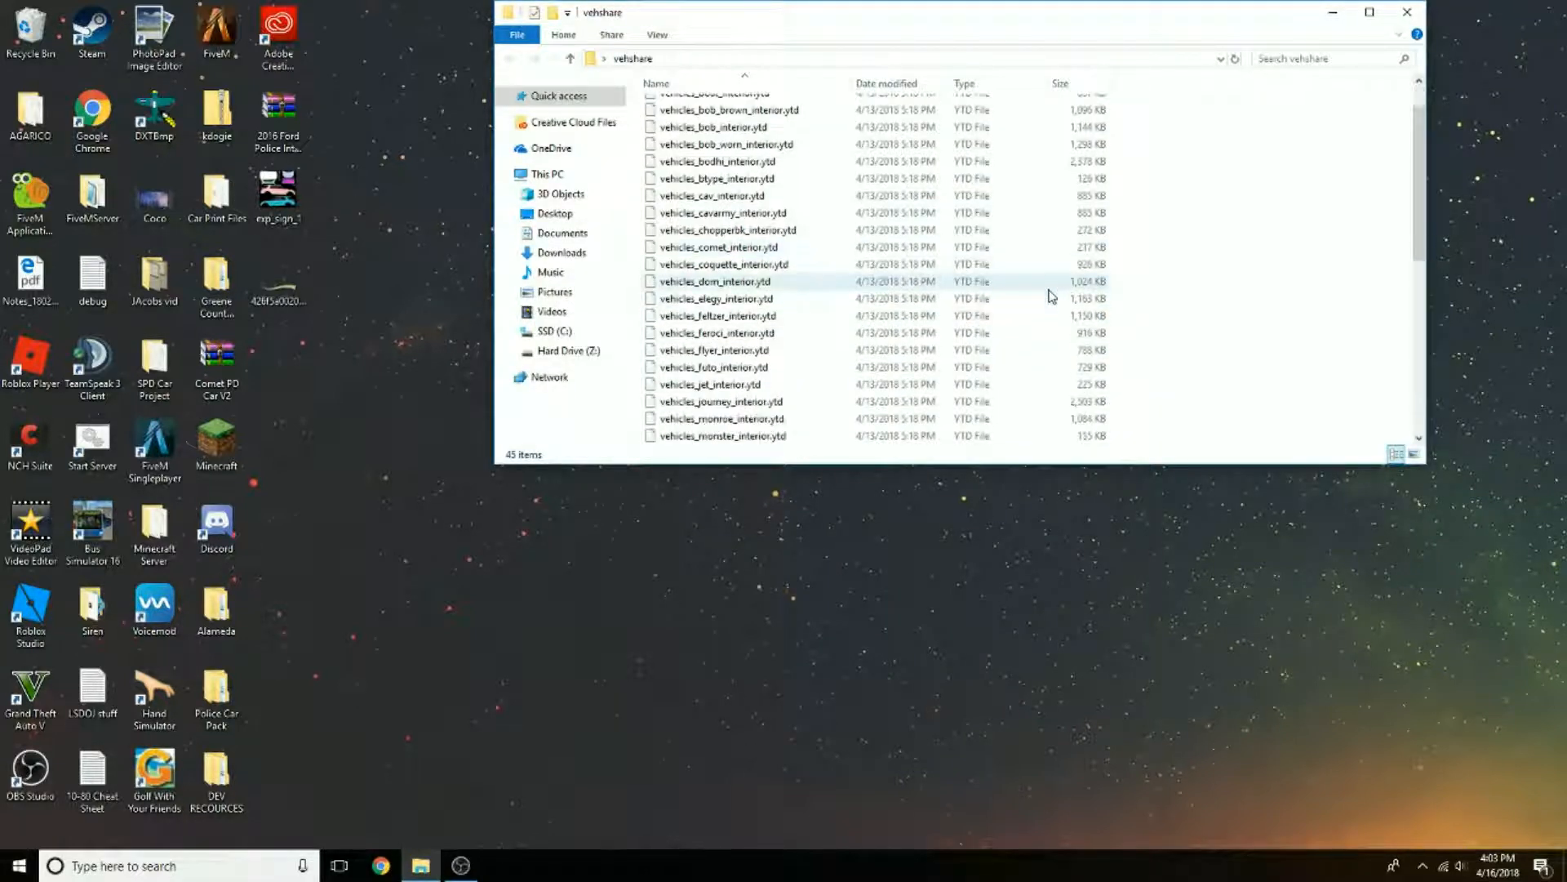
{"action": "scroll", "coordinate": [1039, 280], "scroll_direction": "down", "scroll_amount": 4}
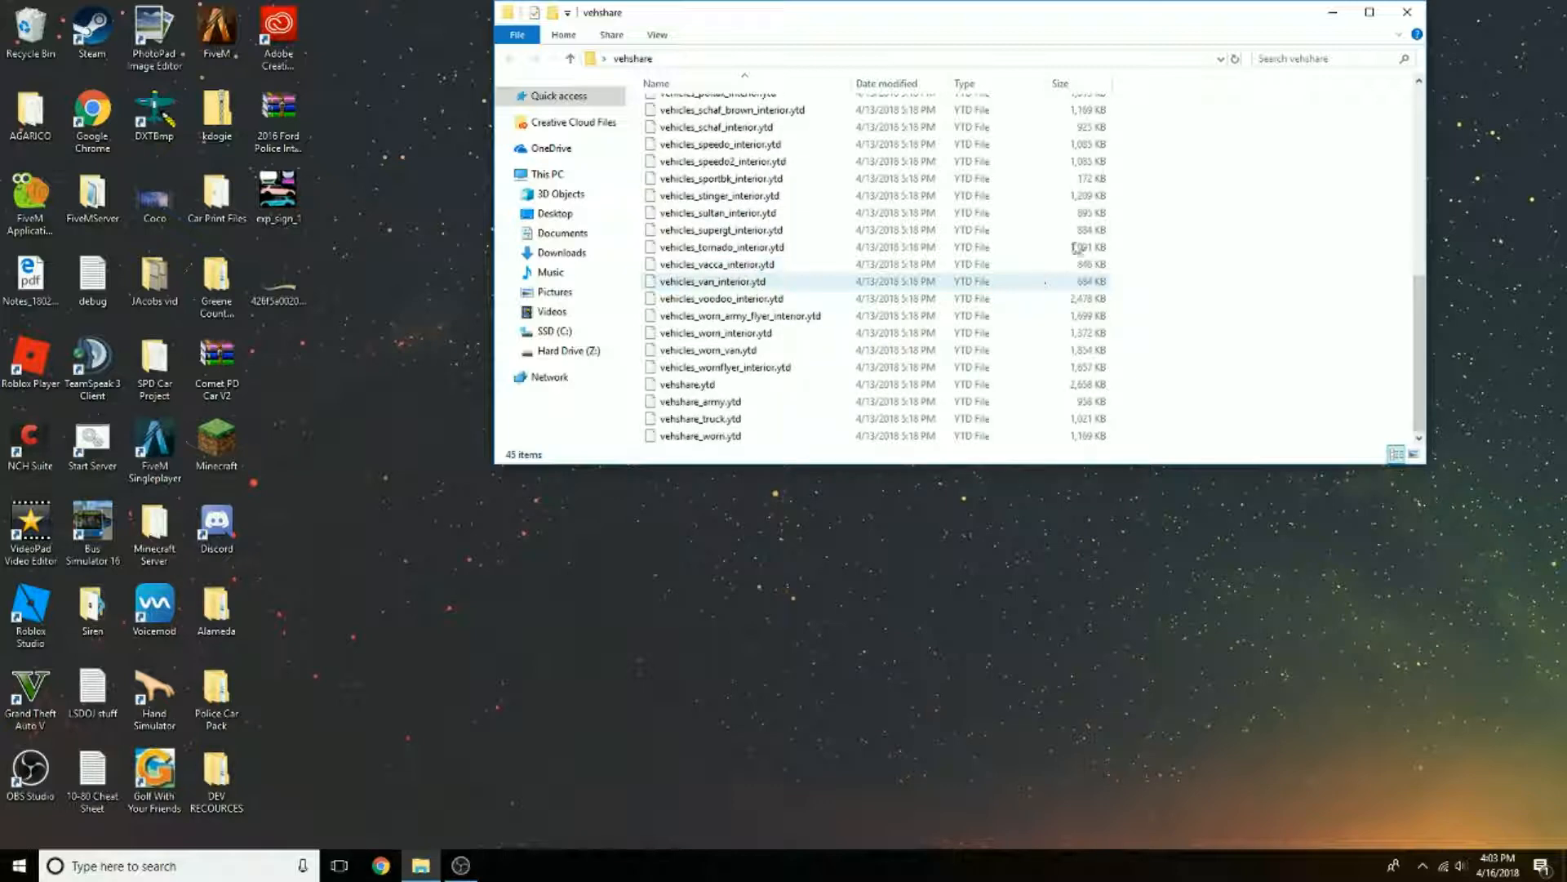
{"action": "left_click", "coordinate": [1407, 11]}
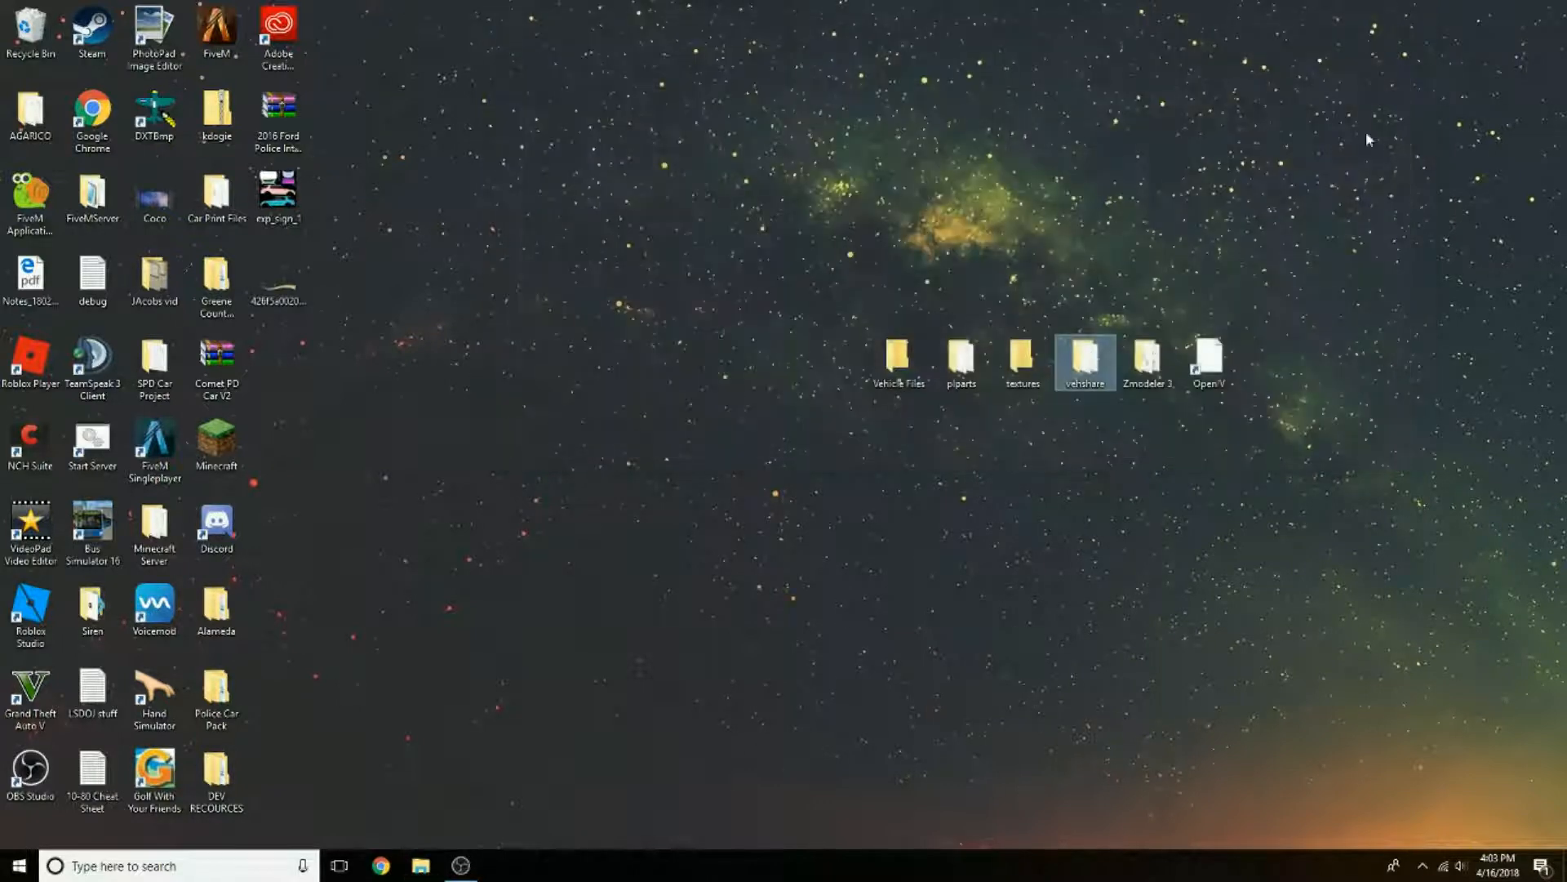
{"action": "left_click", "coordinate": [1028, 372]}
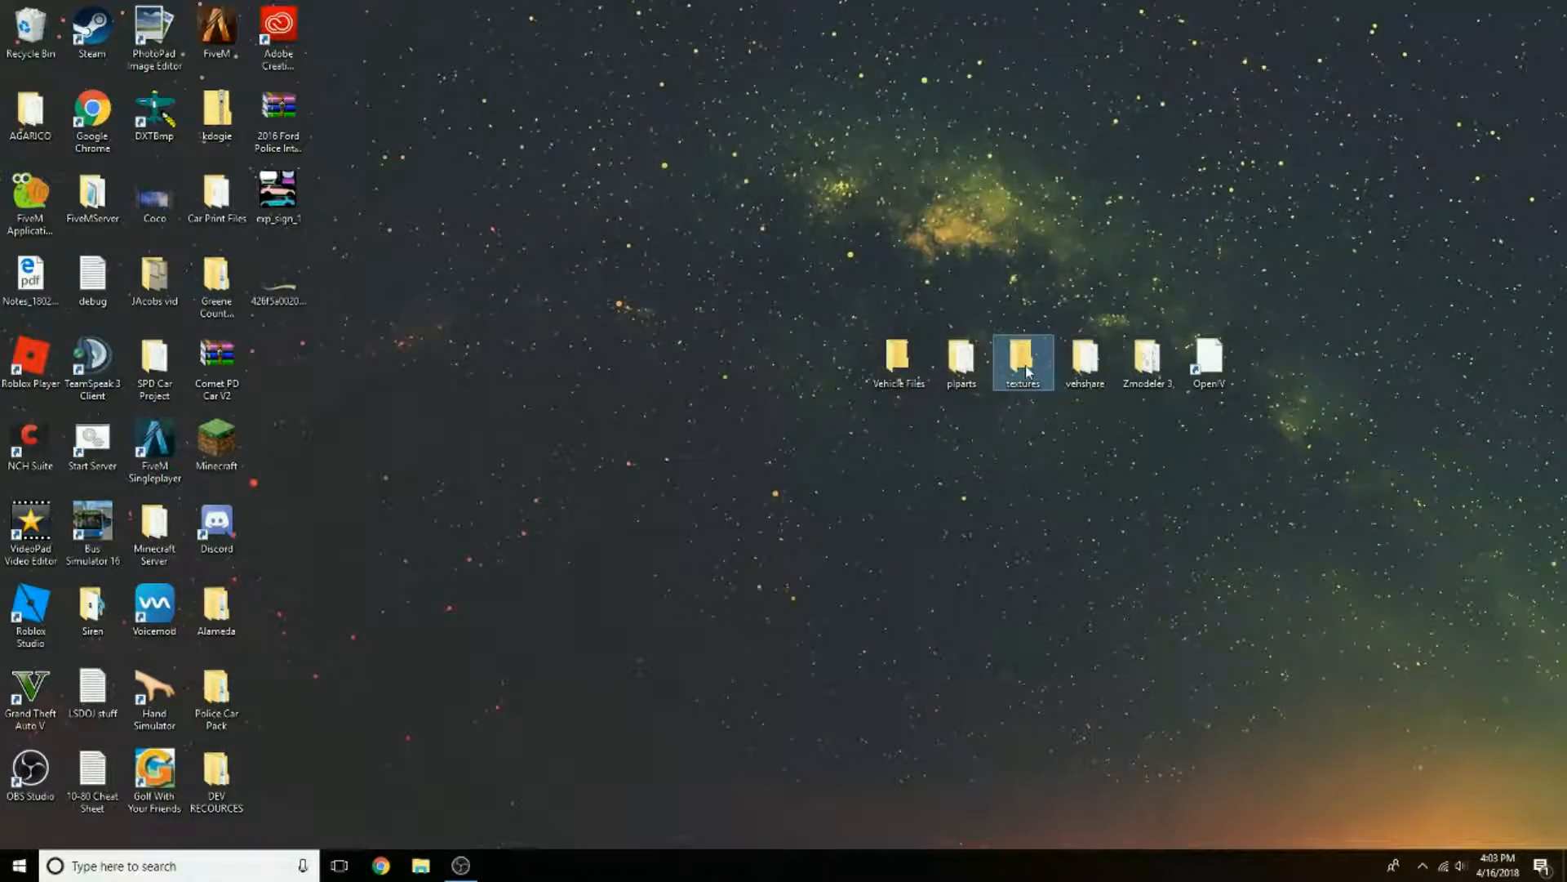
{"action": "double_click", "coordinate": [1026, 372]}
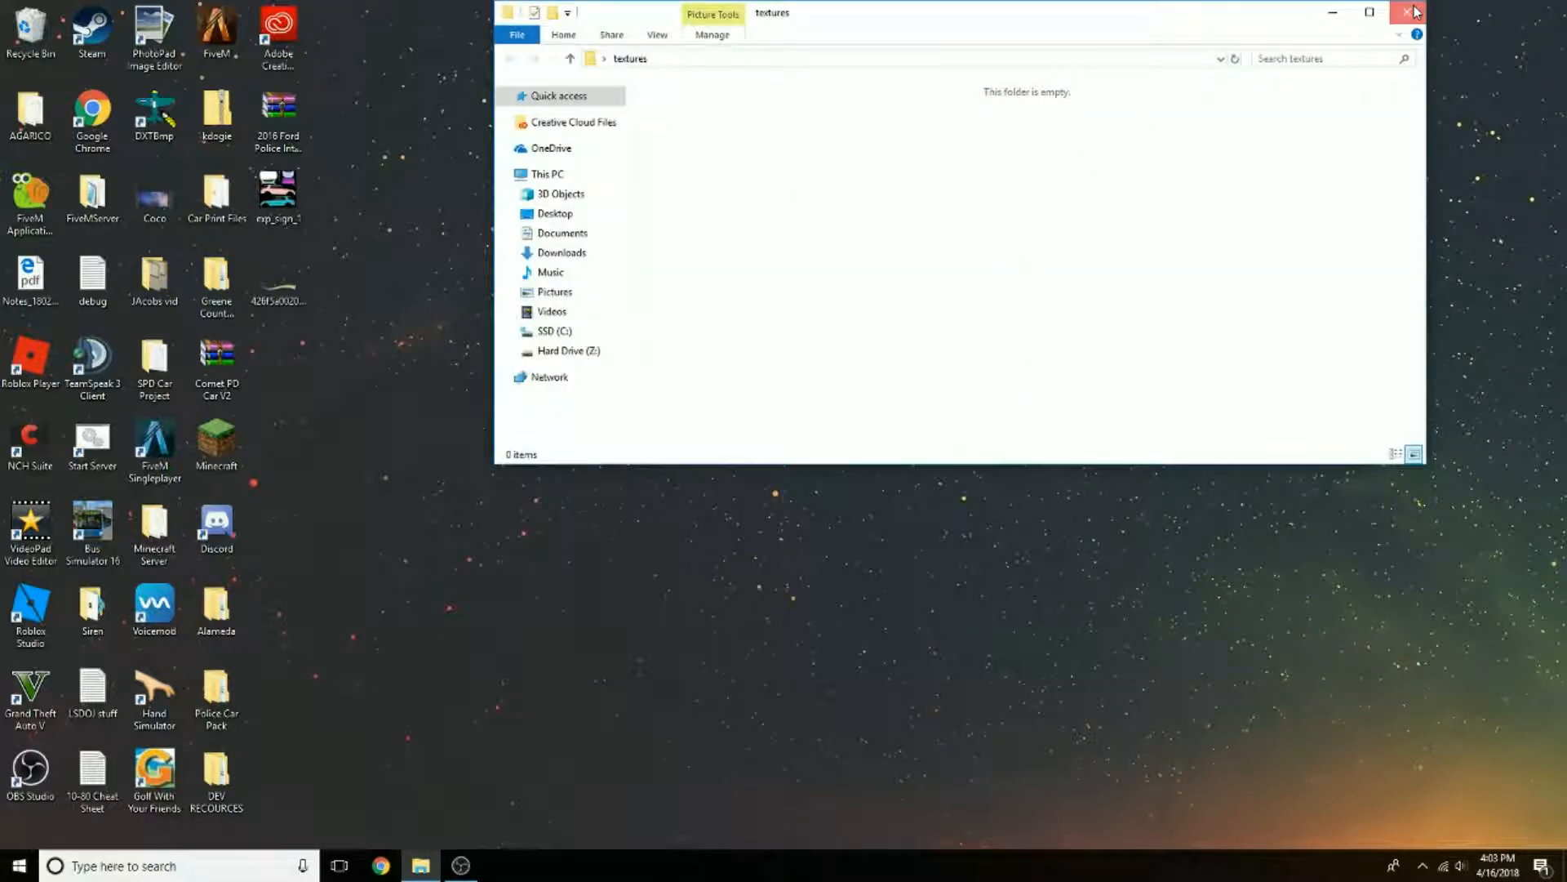
{"action": "left_click", "coordinate": [1414, 11]}
Step: Open the plparts folder, view the Capture1 image of the light bars, and close both windows
{"action": "left_click", "coordinate": [985, 370]}
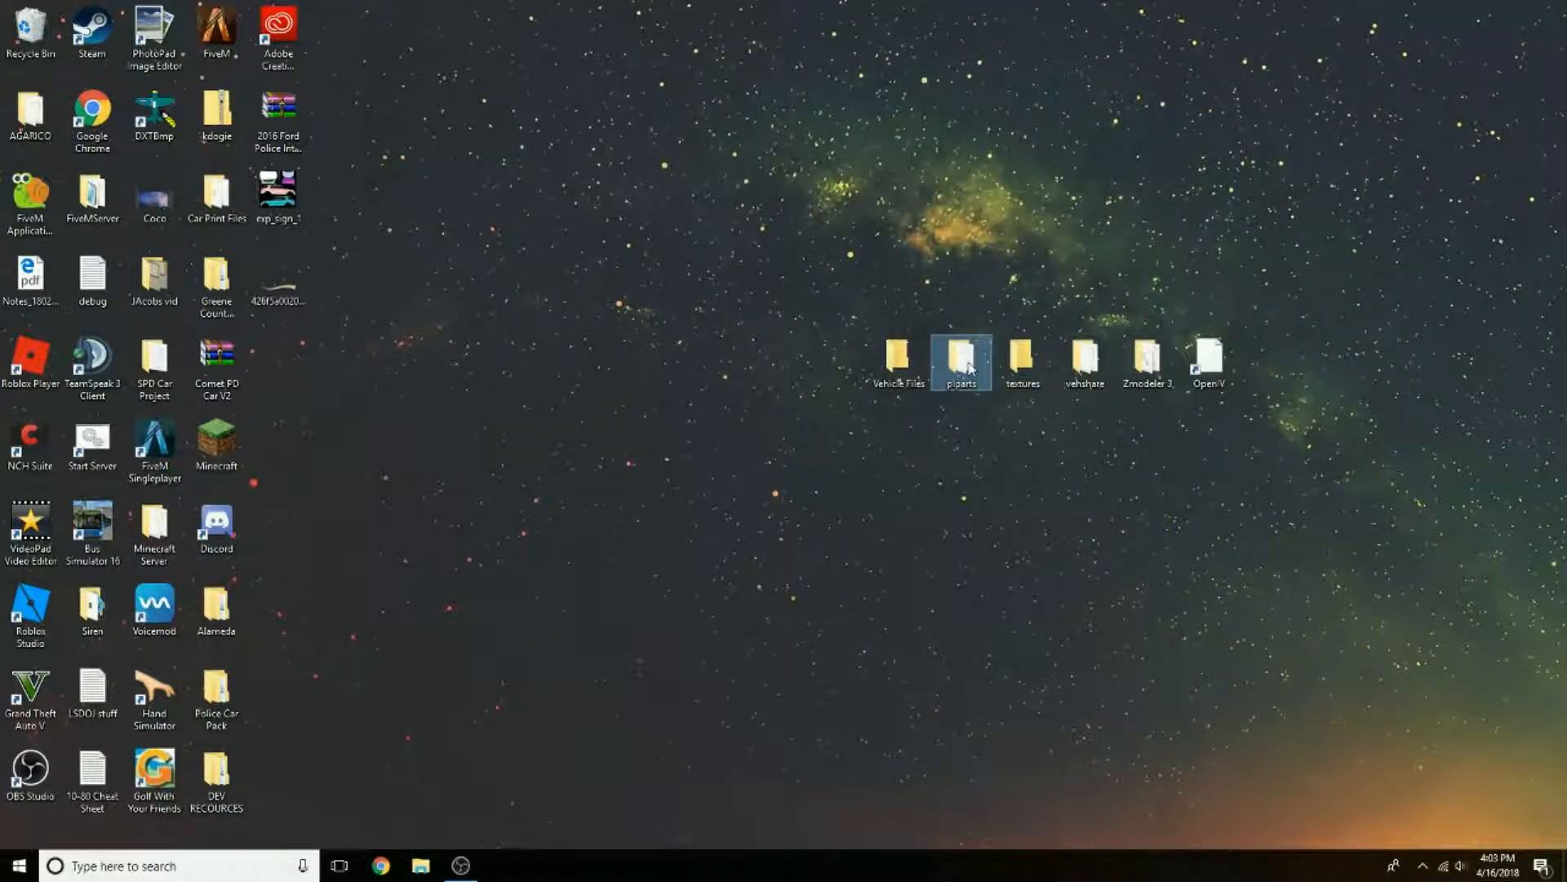
{"action": "double_click", "coordinate": [969, 368]}
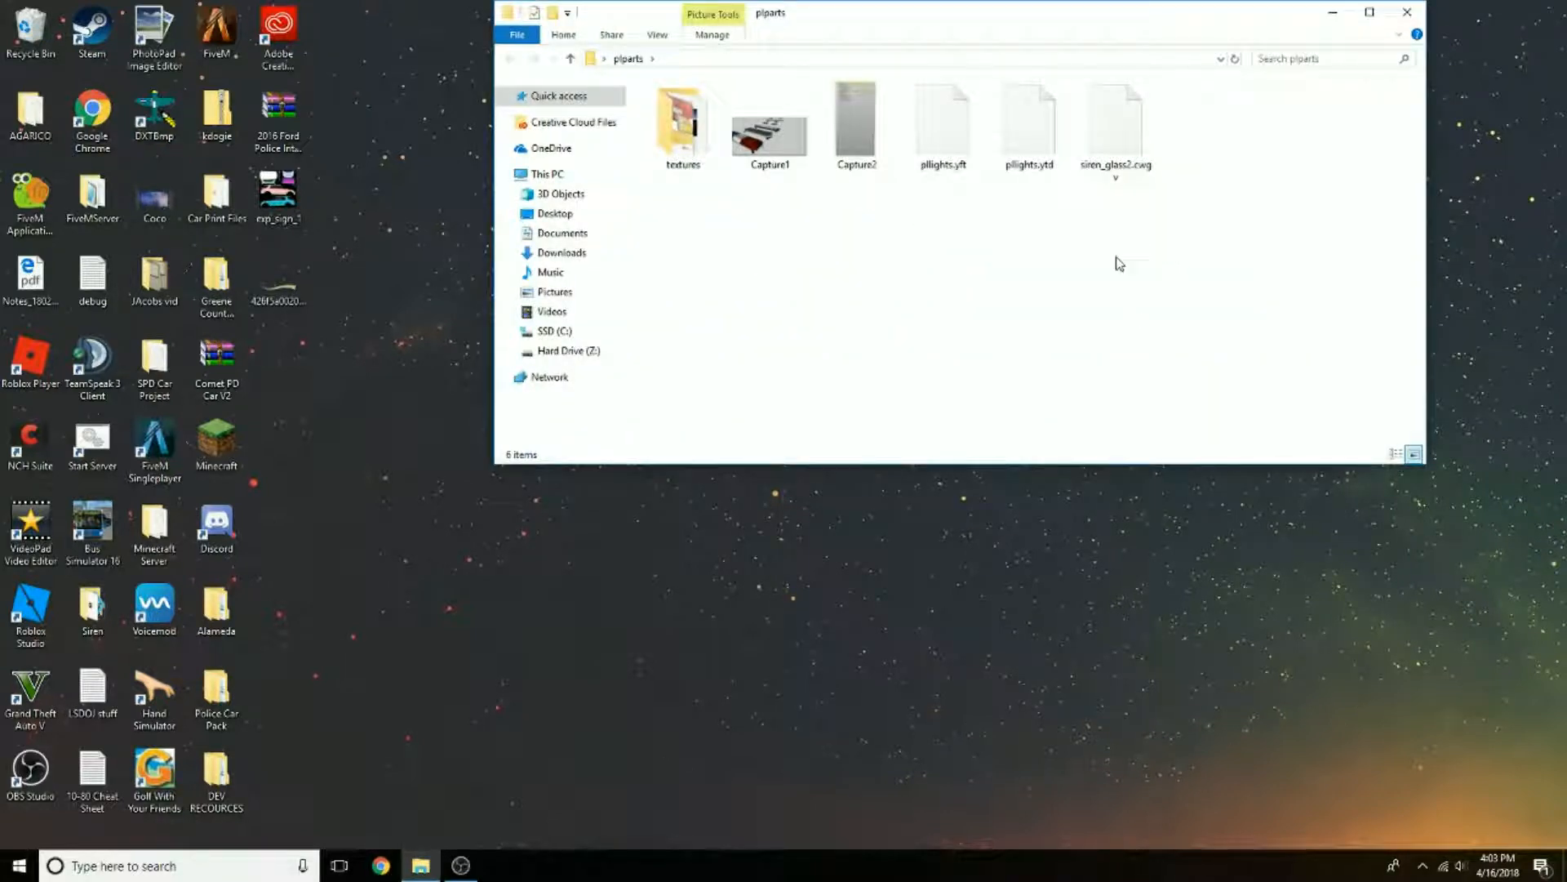
{"action": "left_click", "coordinate": [768, 137]}
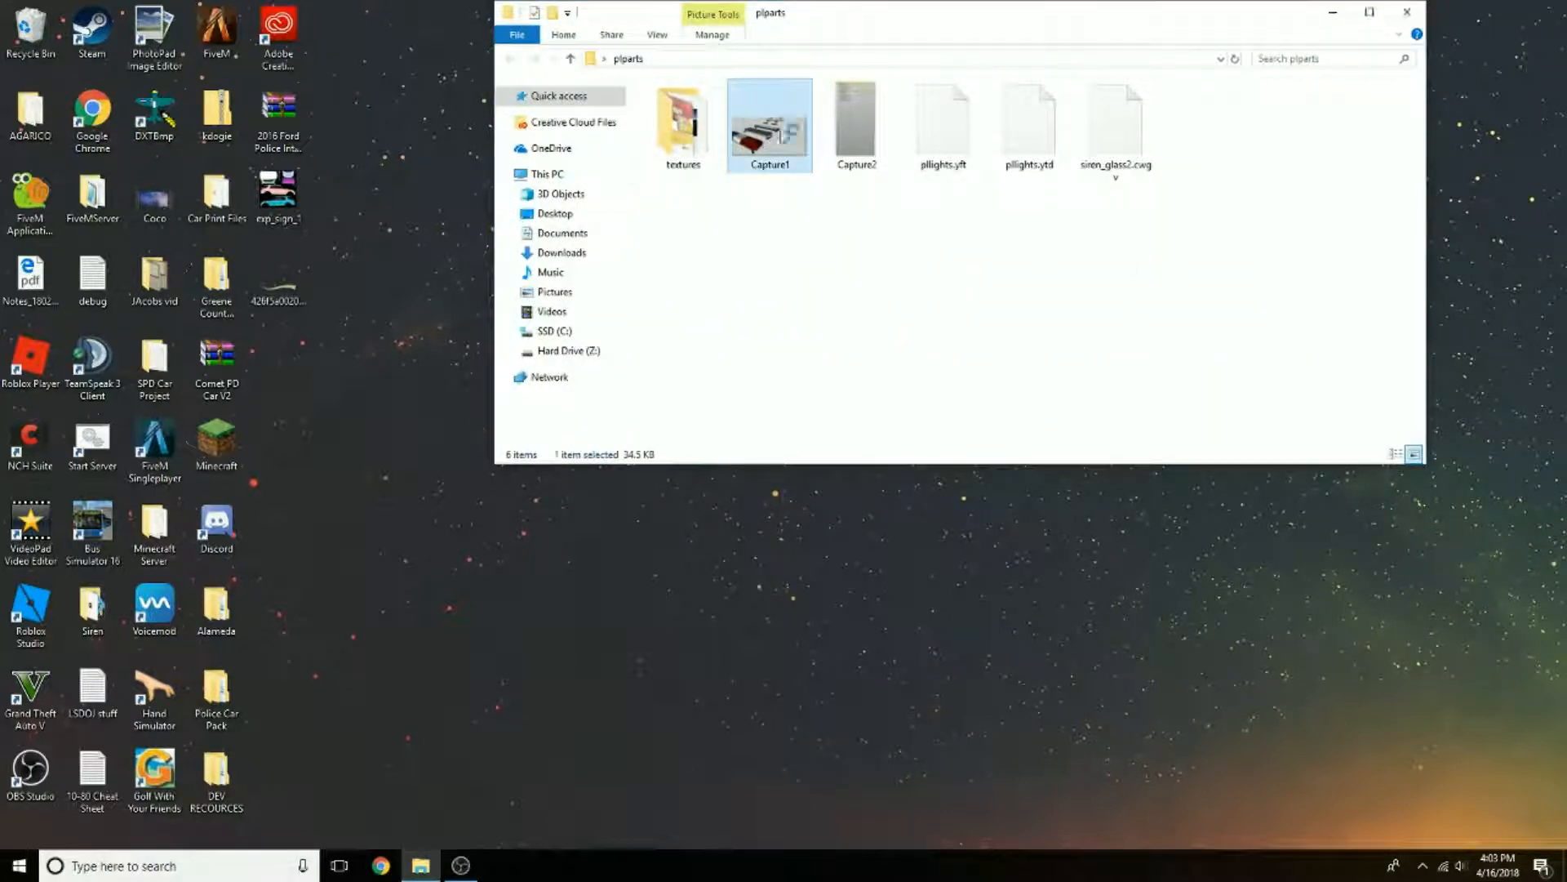
{"action": "double_click", "coordinate": [767, 138]}
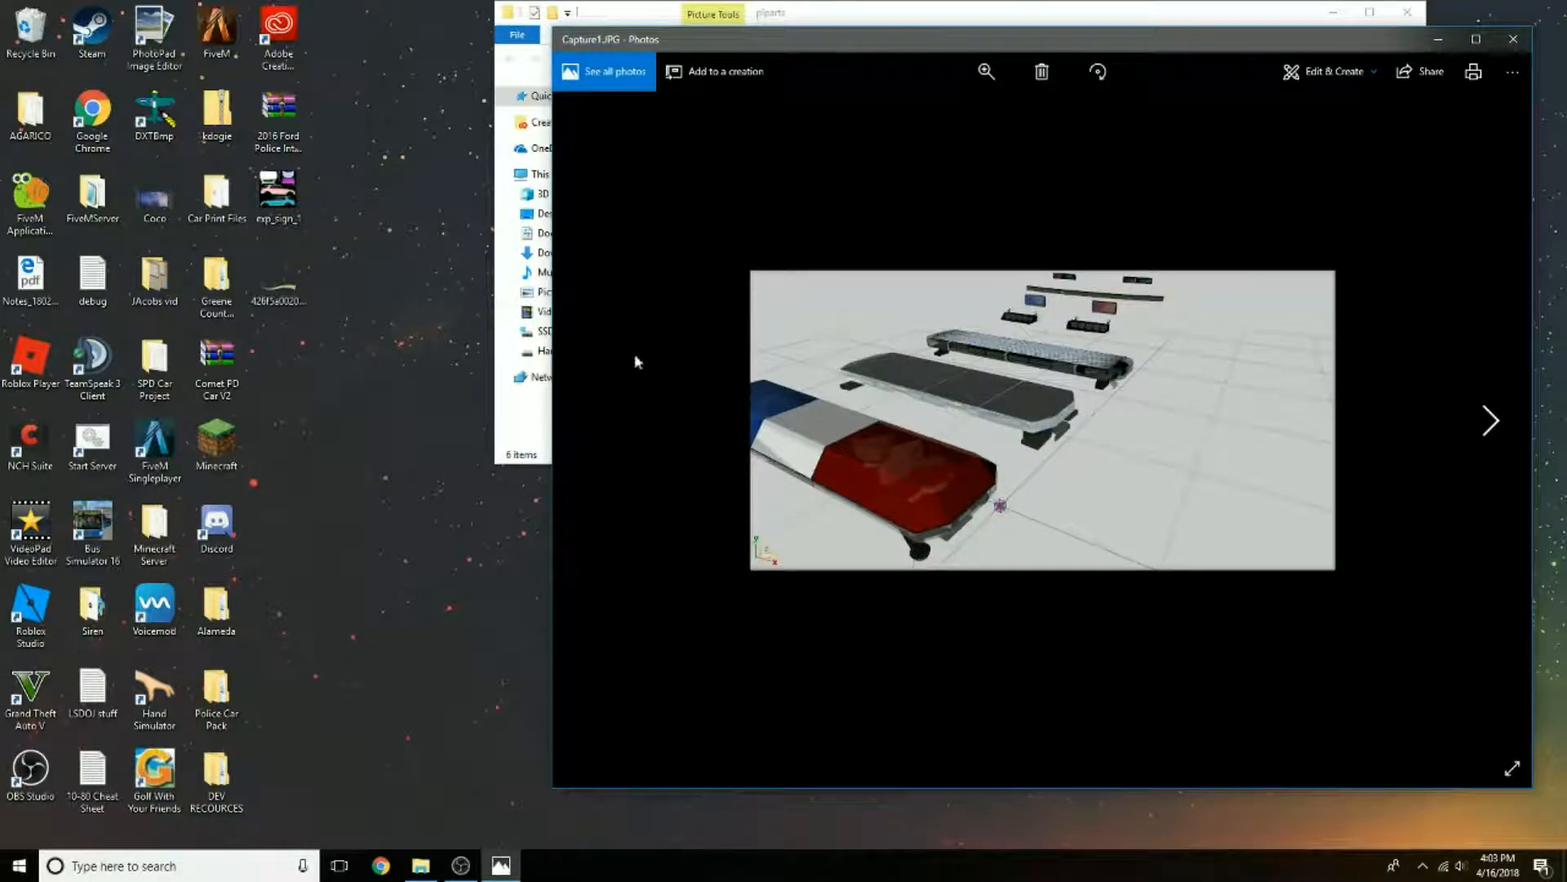
{"action": "left_click", "coordinate": [1512, 39]}
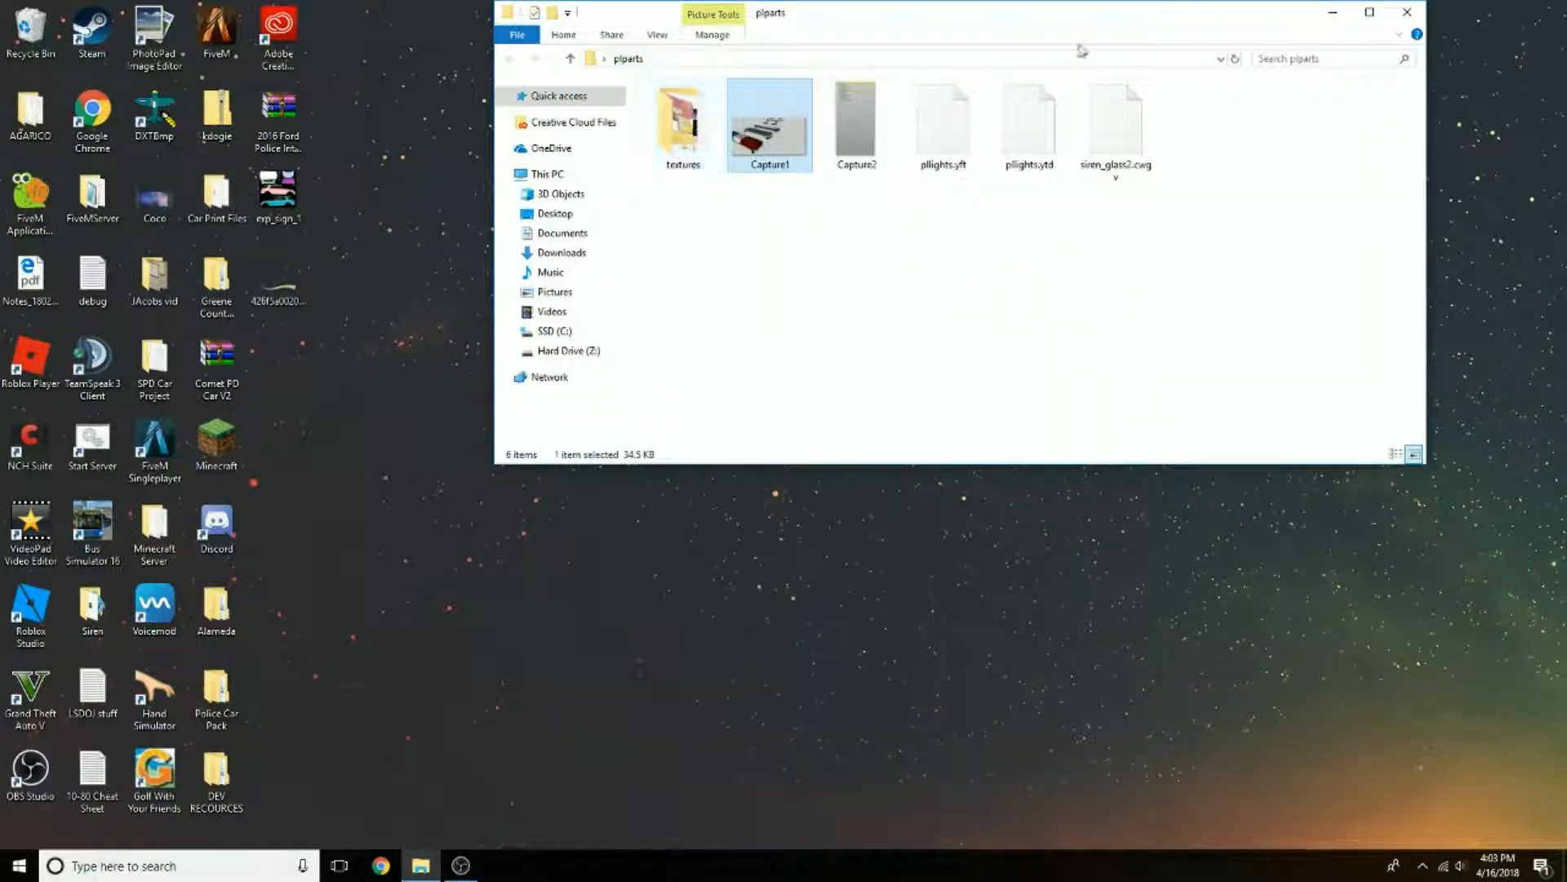
{"action": "left_click", "coordinate": [1408, 11]}
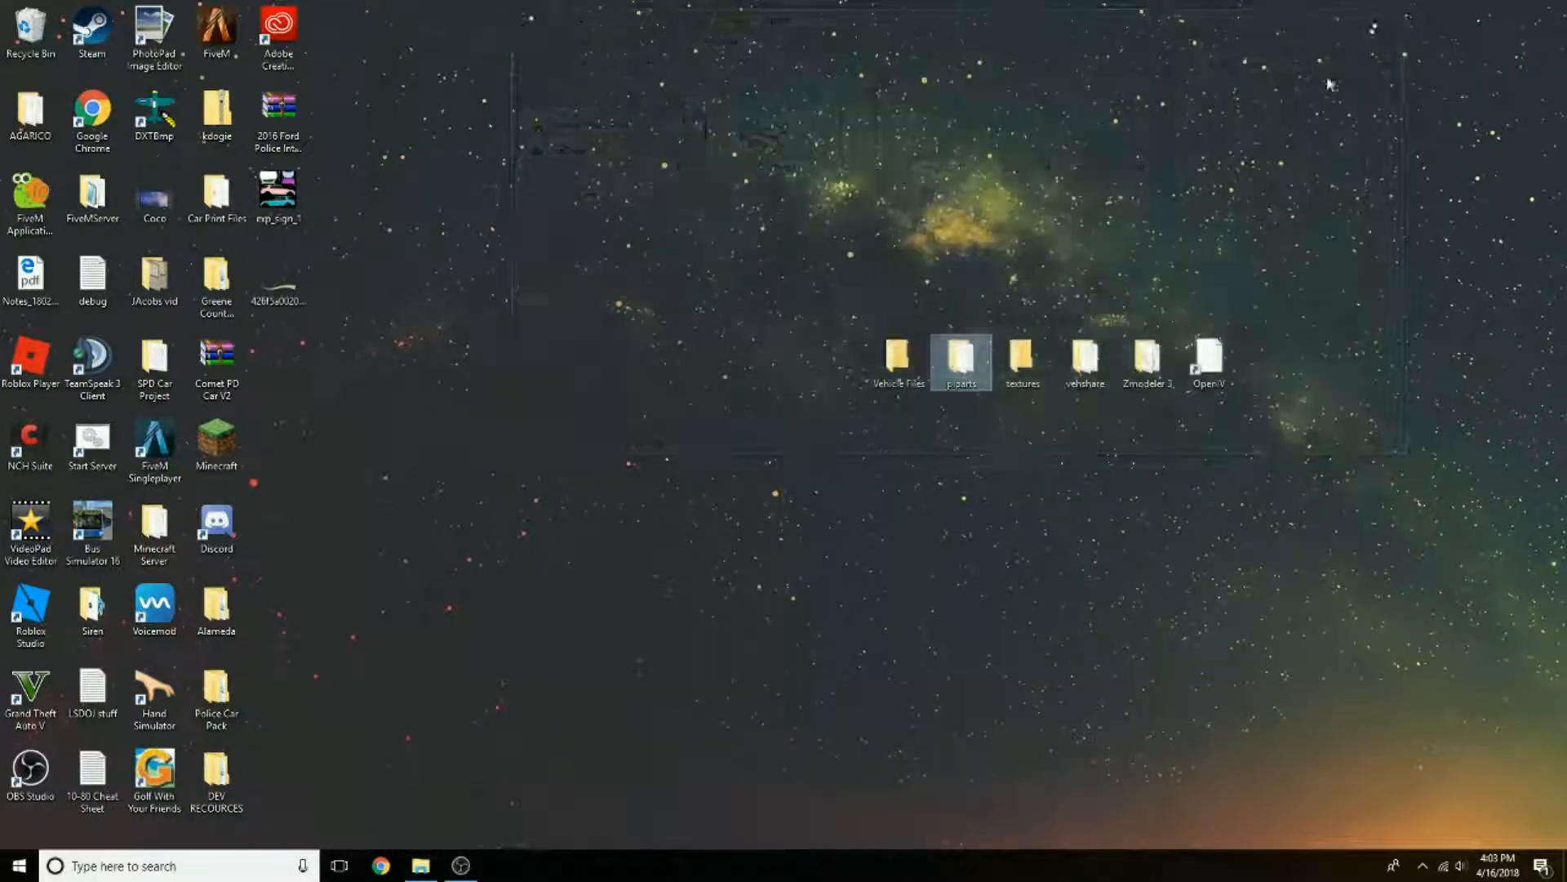
Step: Check the contents of the Vehicle Files folder on the desktop and close it
{"action": "left_click", "coordinate": [901, 371]}
{"action": "double_click", "coordinate": [901, 371]}
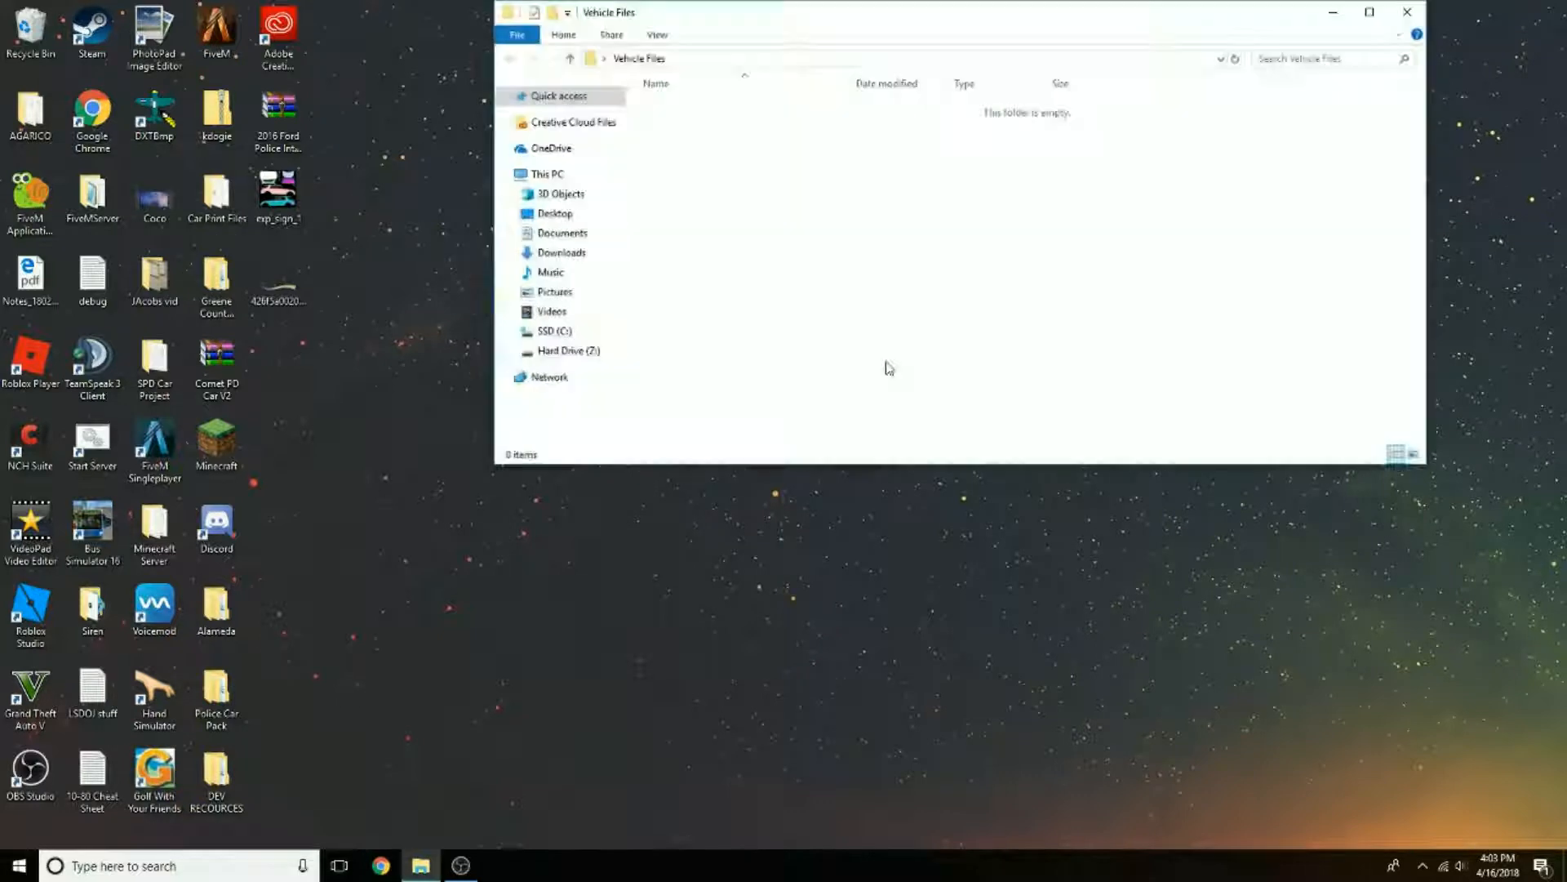
{"action": "left_click", "coordinate": [1407, 12]}
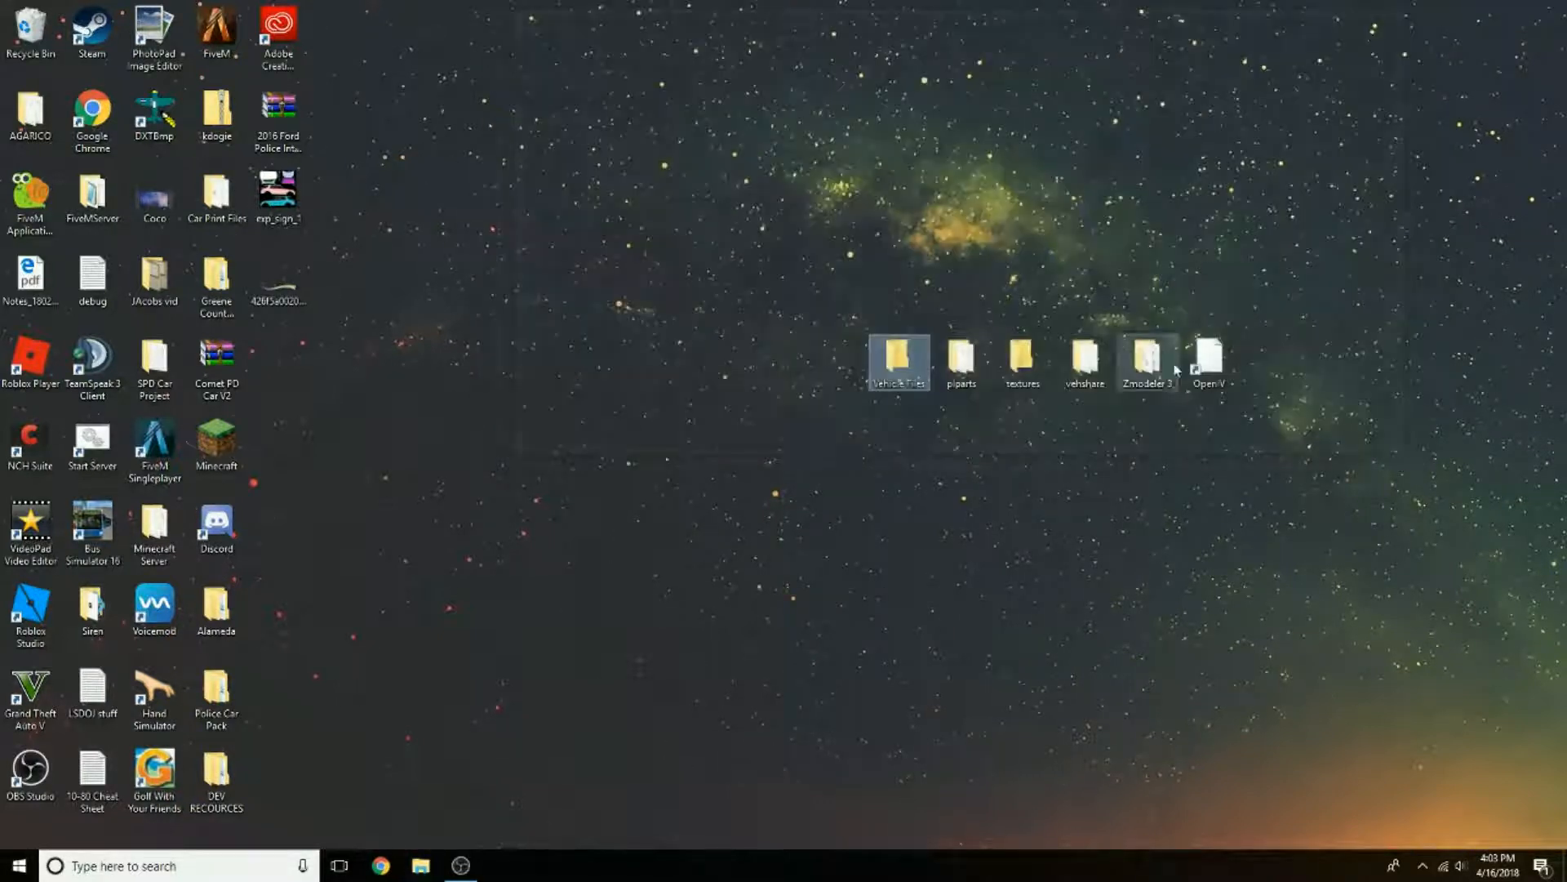
{"action": "left_click", "coordinate": [1069, 507]}
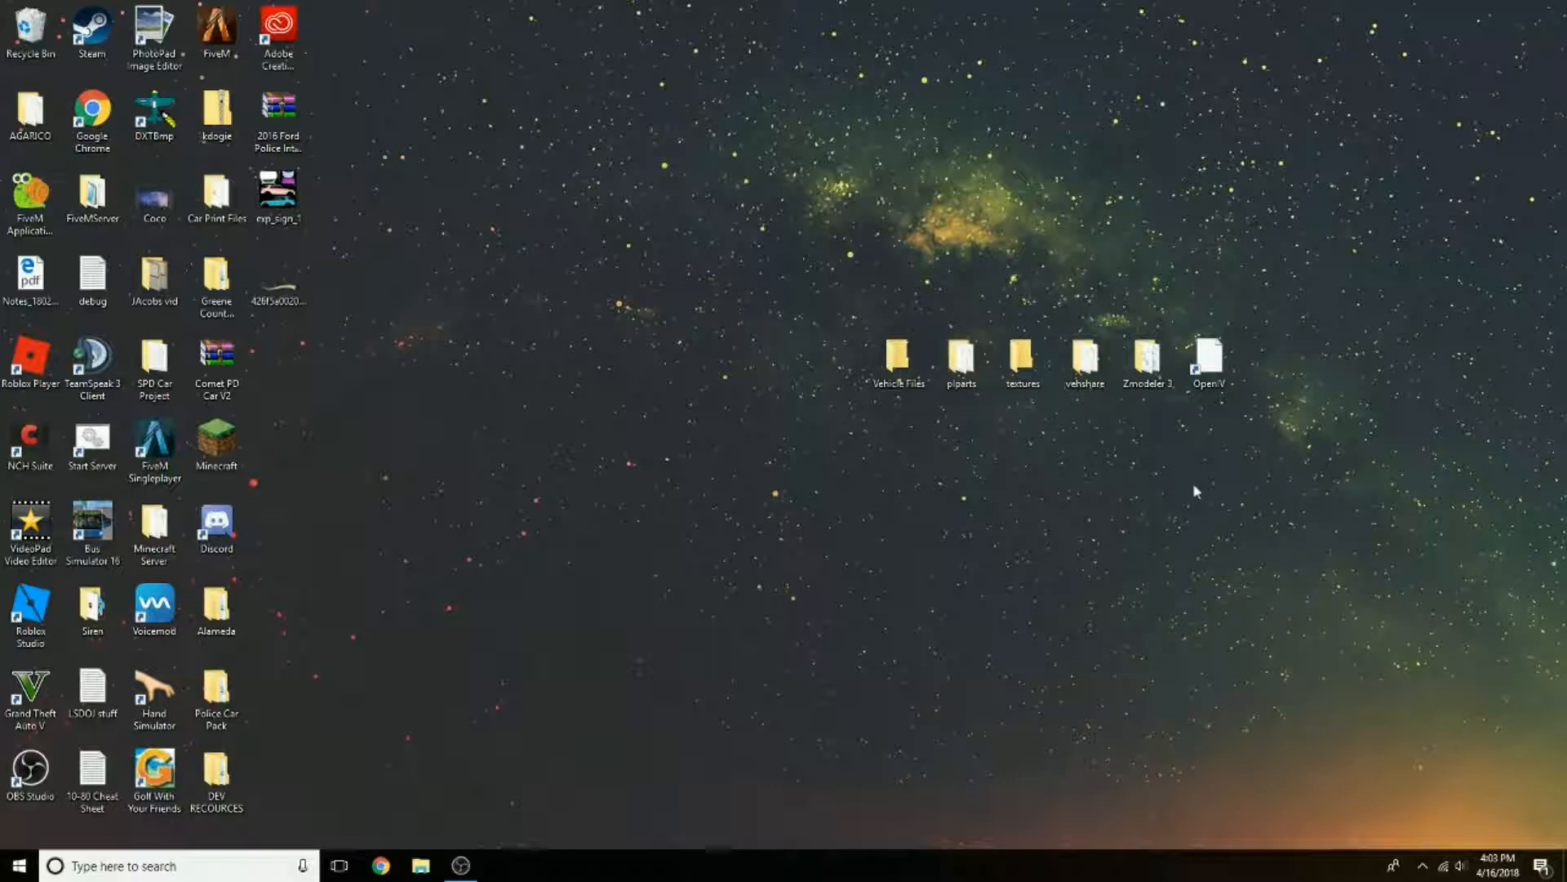
Step: Launch OpenIV from the desktop and load the Windows version of Grand Theft Auto V
{"action": "left_click", "coordinate": [1220, 374]}
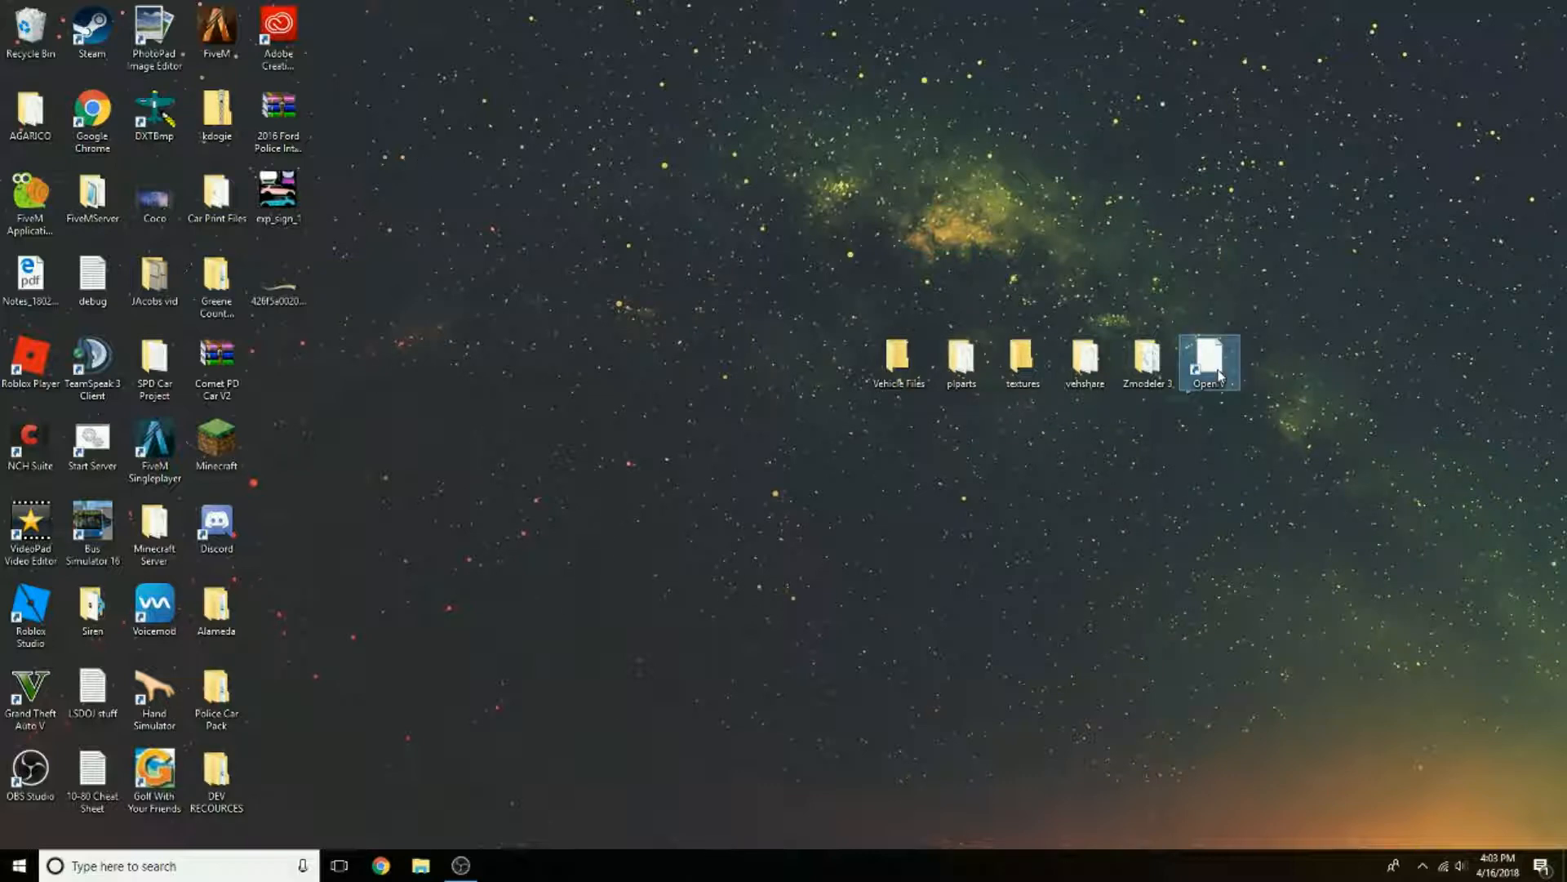
{"action": "double_click", "coordinate": [1219, 375]}
{"action": "left_click", "coordinate": [693, 492]}
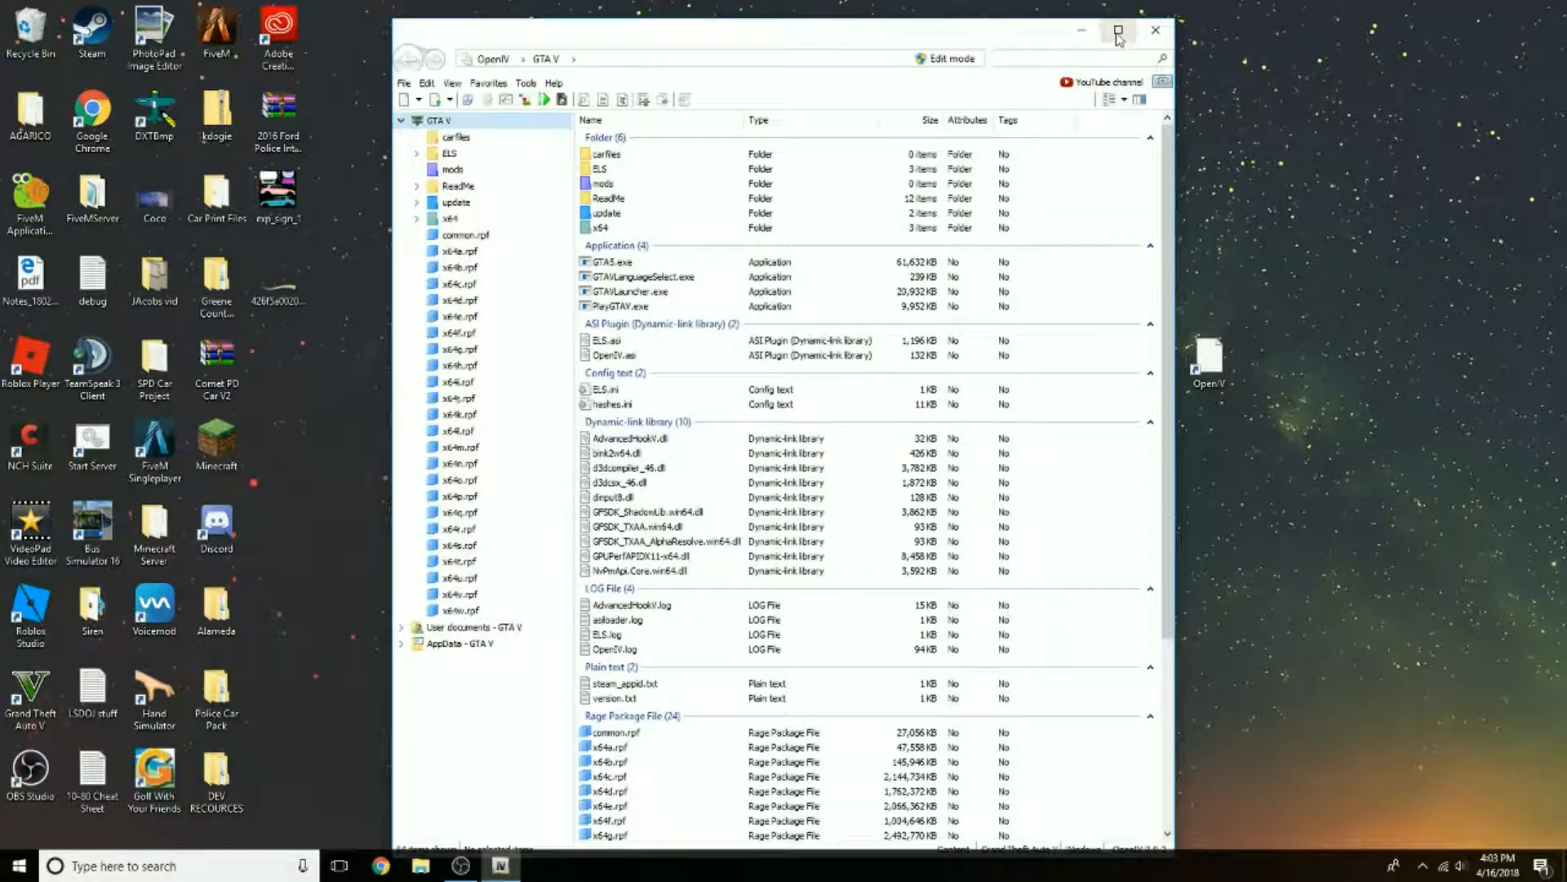
{"action": "left_click", "coordinate": [1119, 29]}
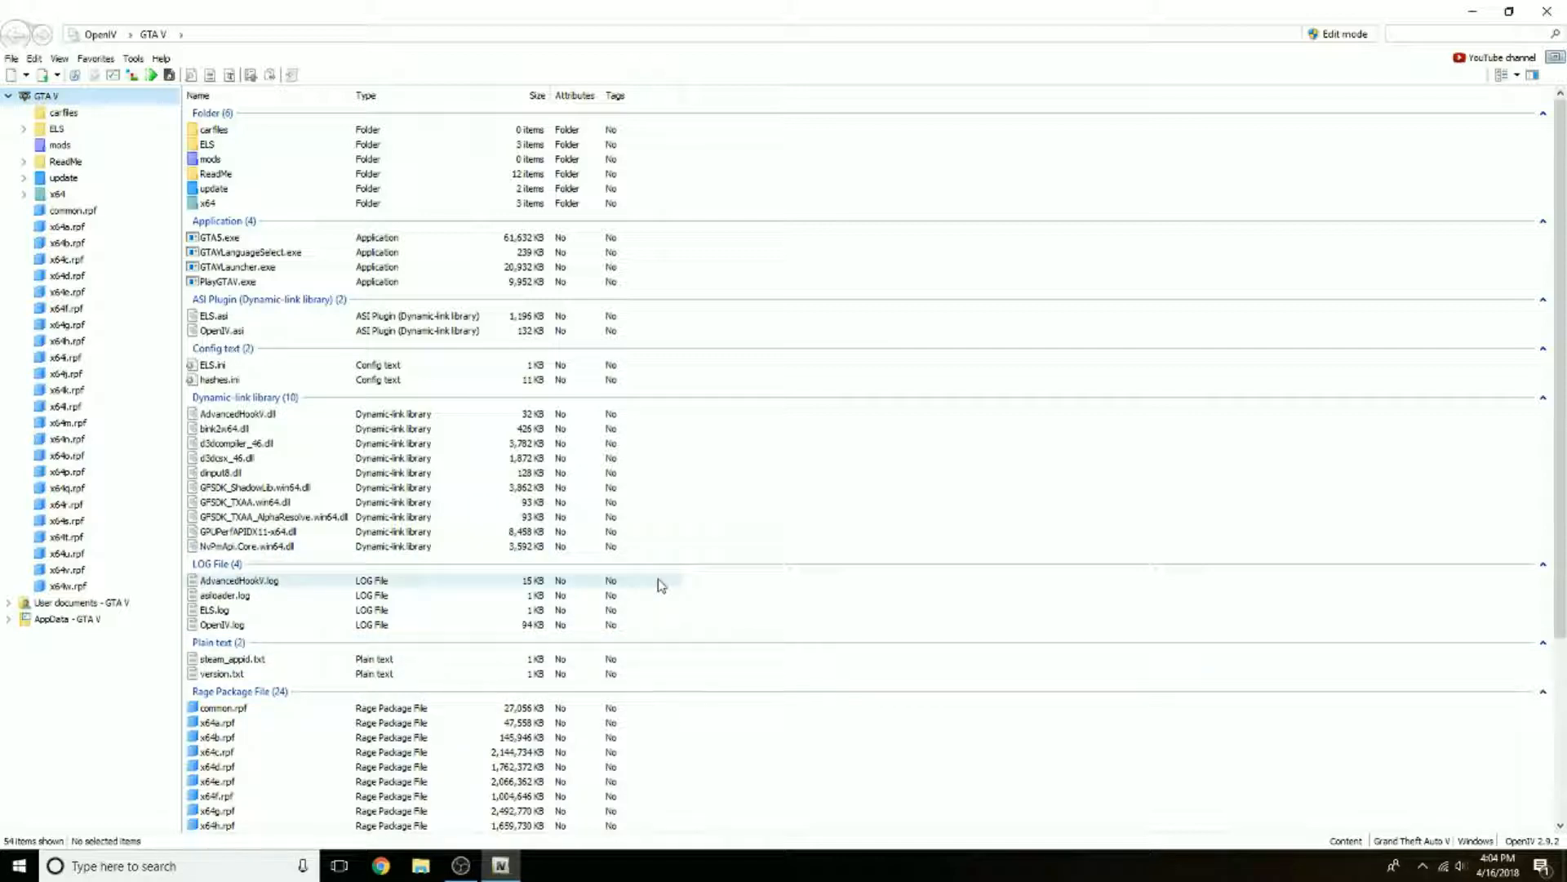
Step: Search all game archives for "vacca"
{"action": "left_click", "coordinate": [1441, 34]}
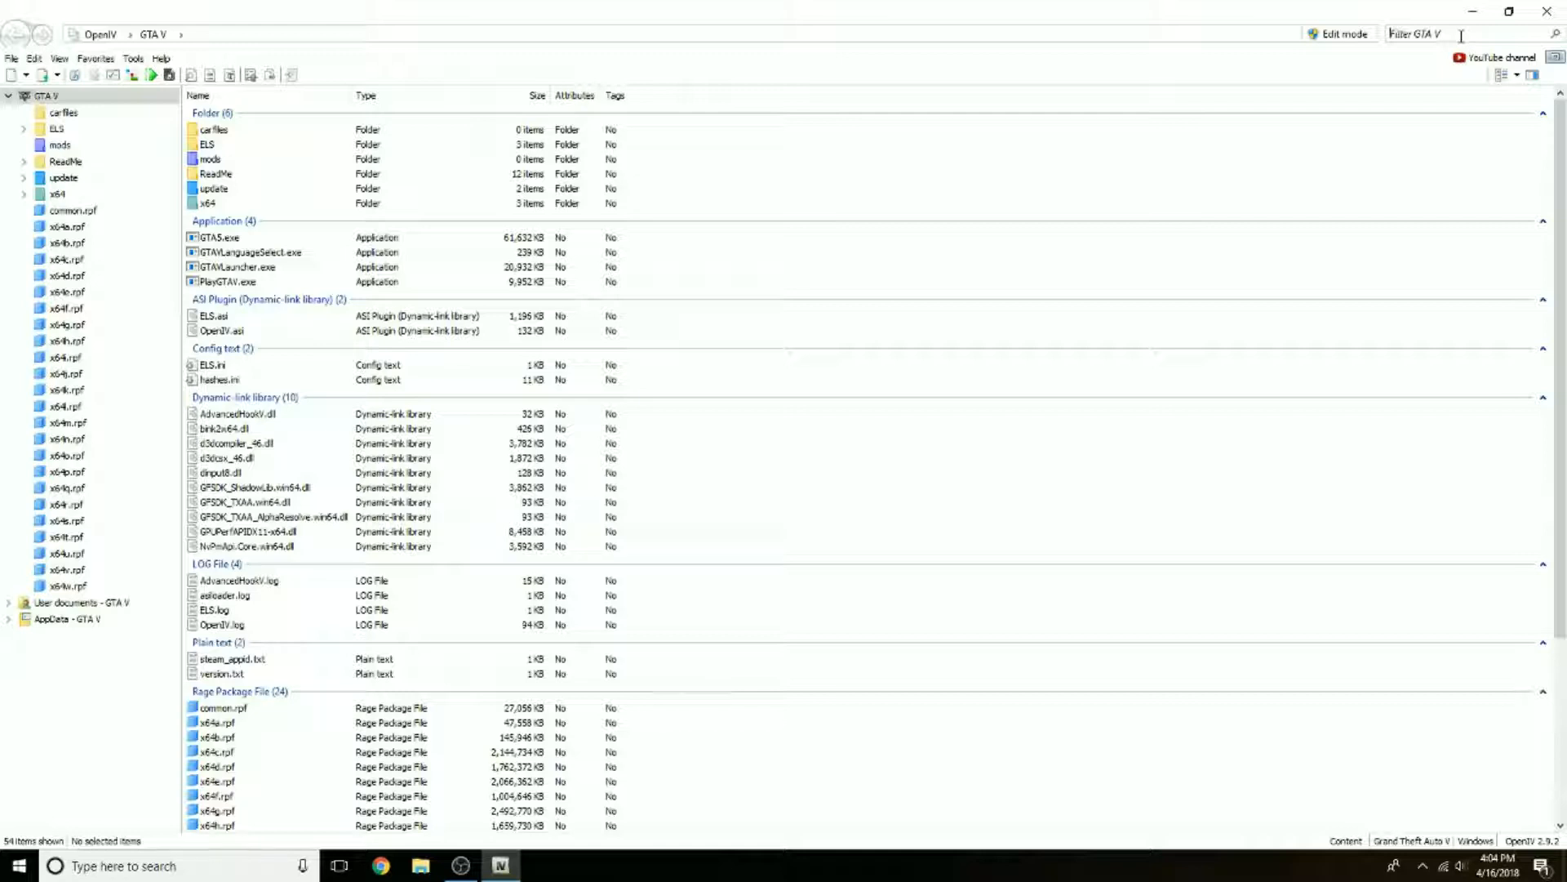
{"action": "type", "text": "vacca"}
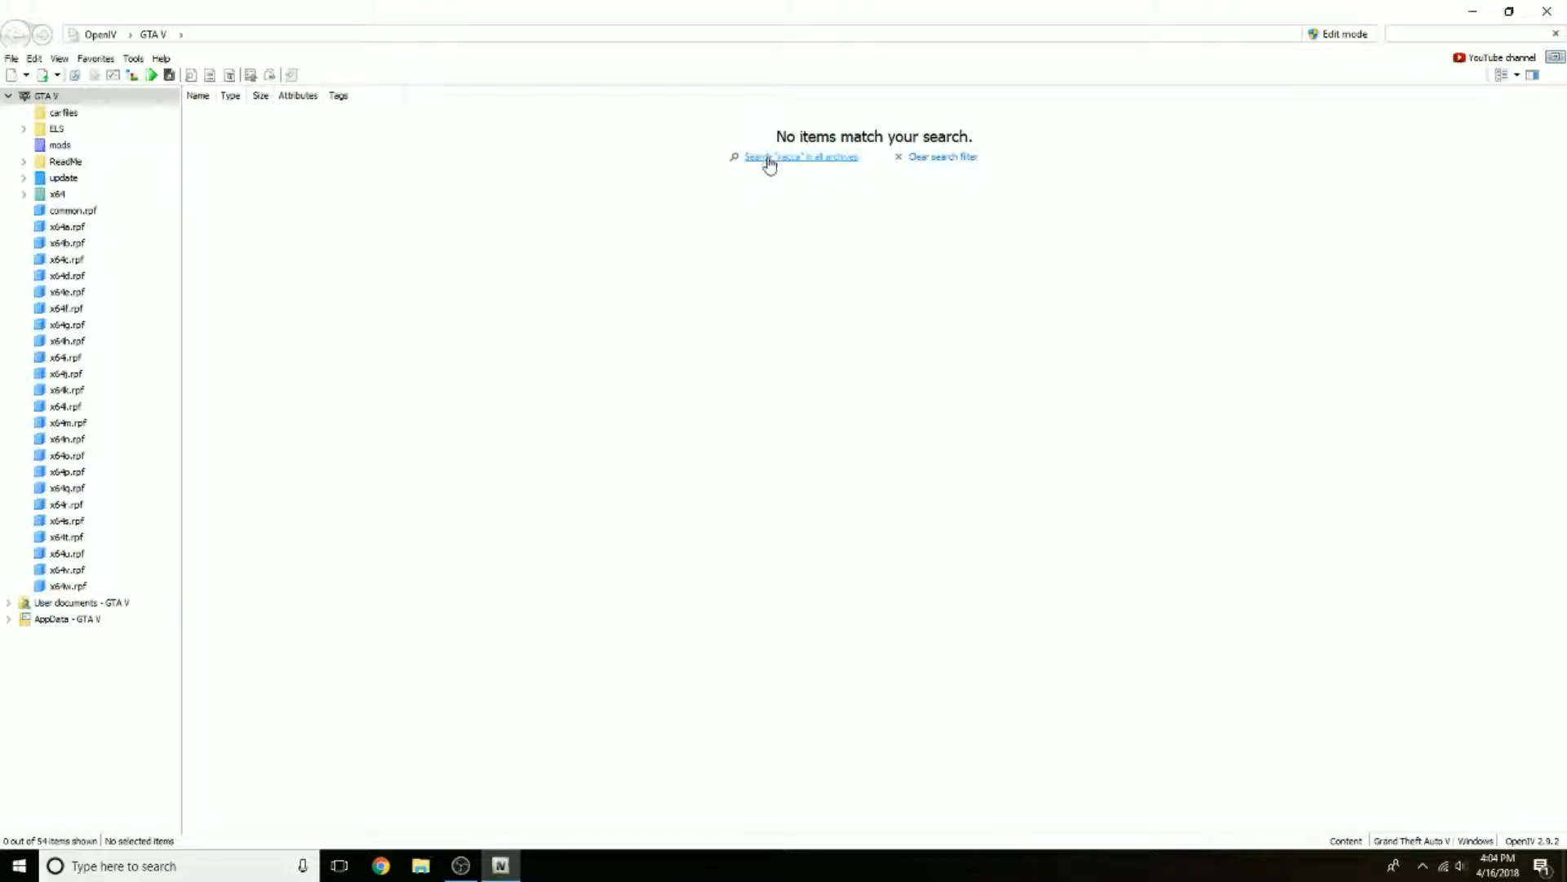
{"action": "left_click", "coordinate": [802, 159]}
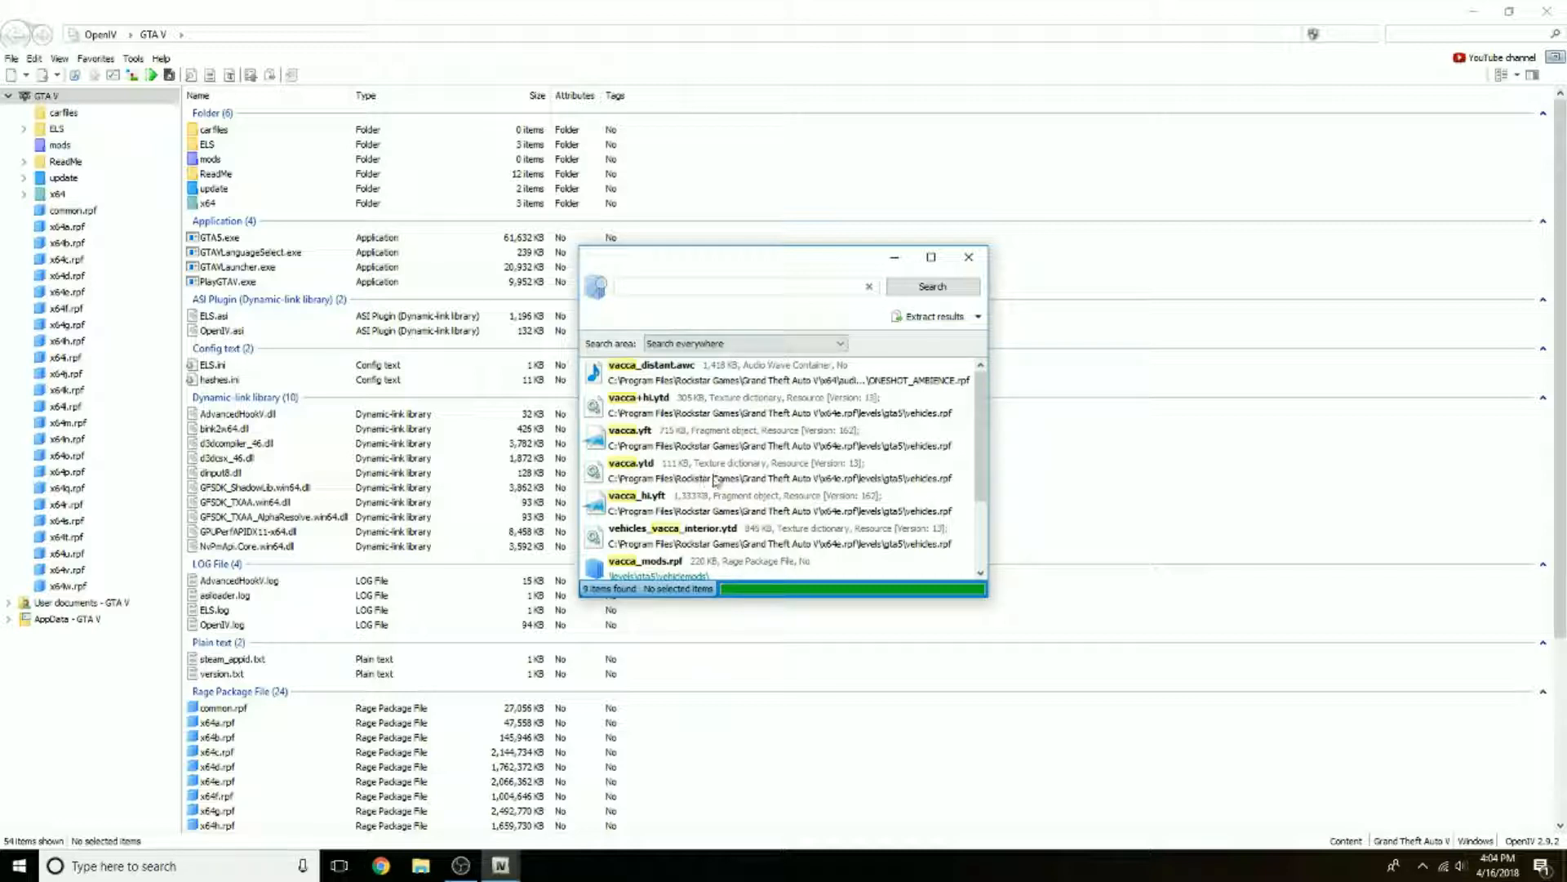
Step: Go to the archive location of vacca.ytd from the search results
{"action": "left_click", "coordinate": [652, 479]}
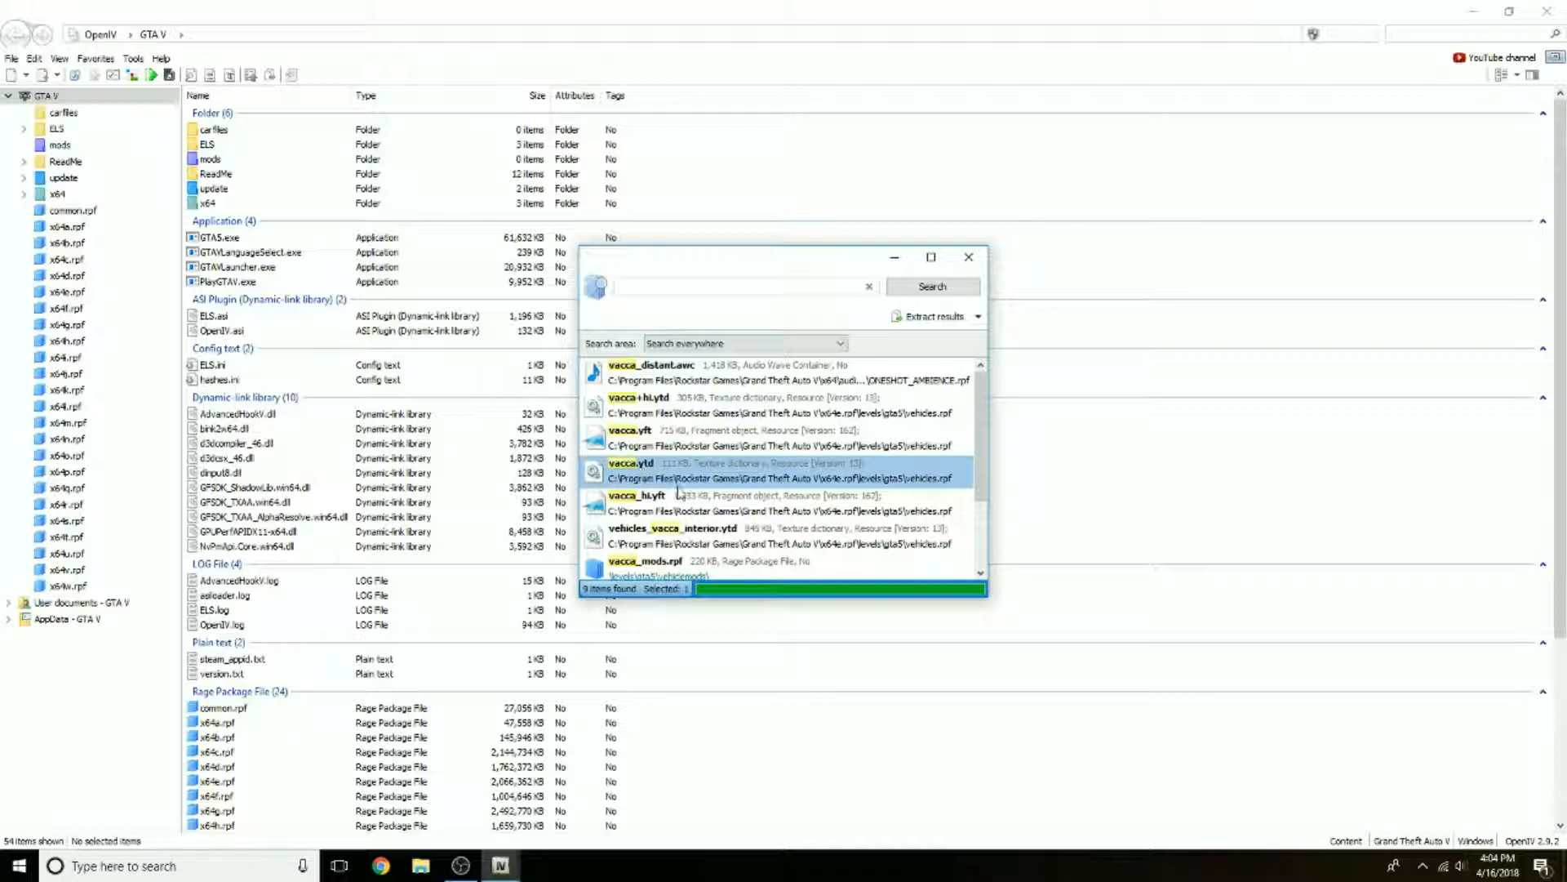
{"action": "right_click", "coordinate": [621, 469]}
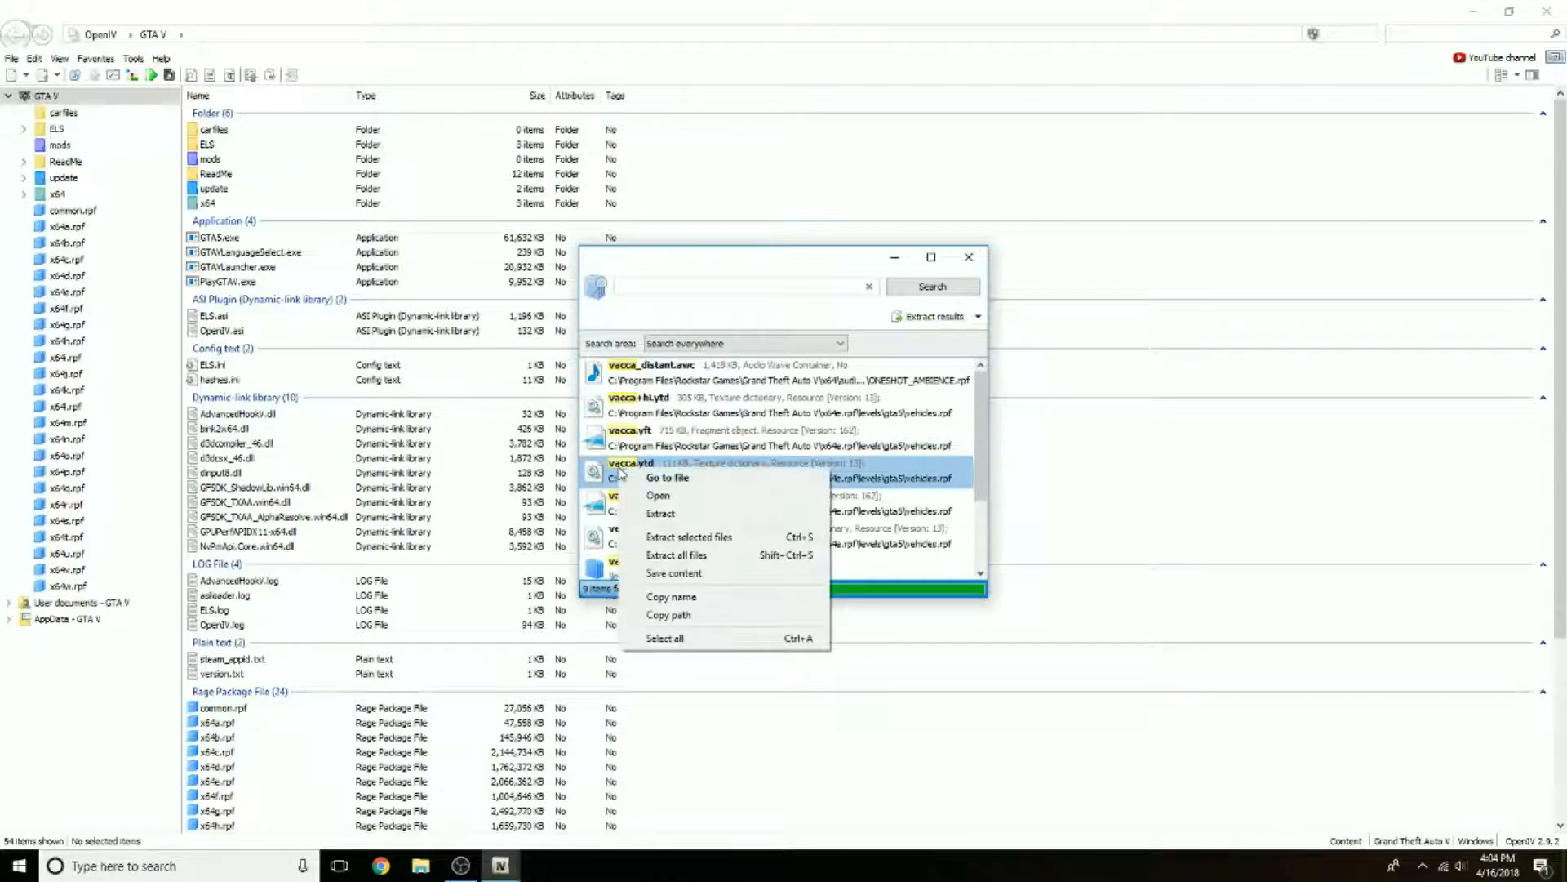
{"action": "left_click", "coordinate": [672, 480]}
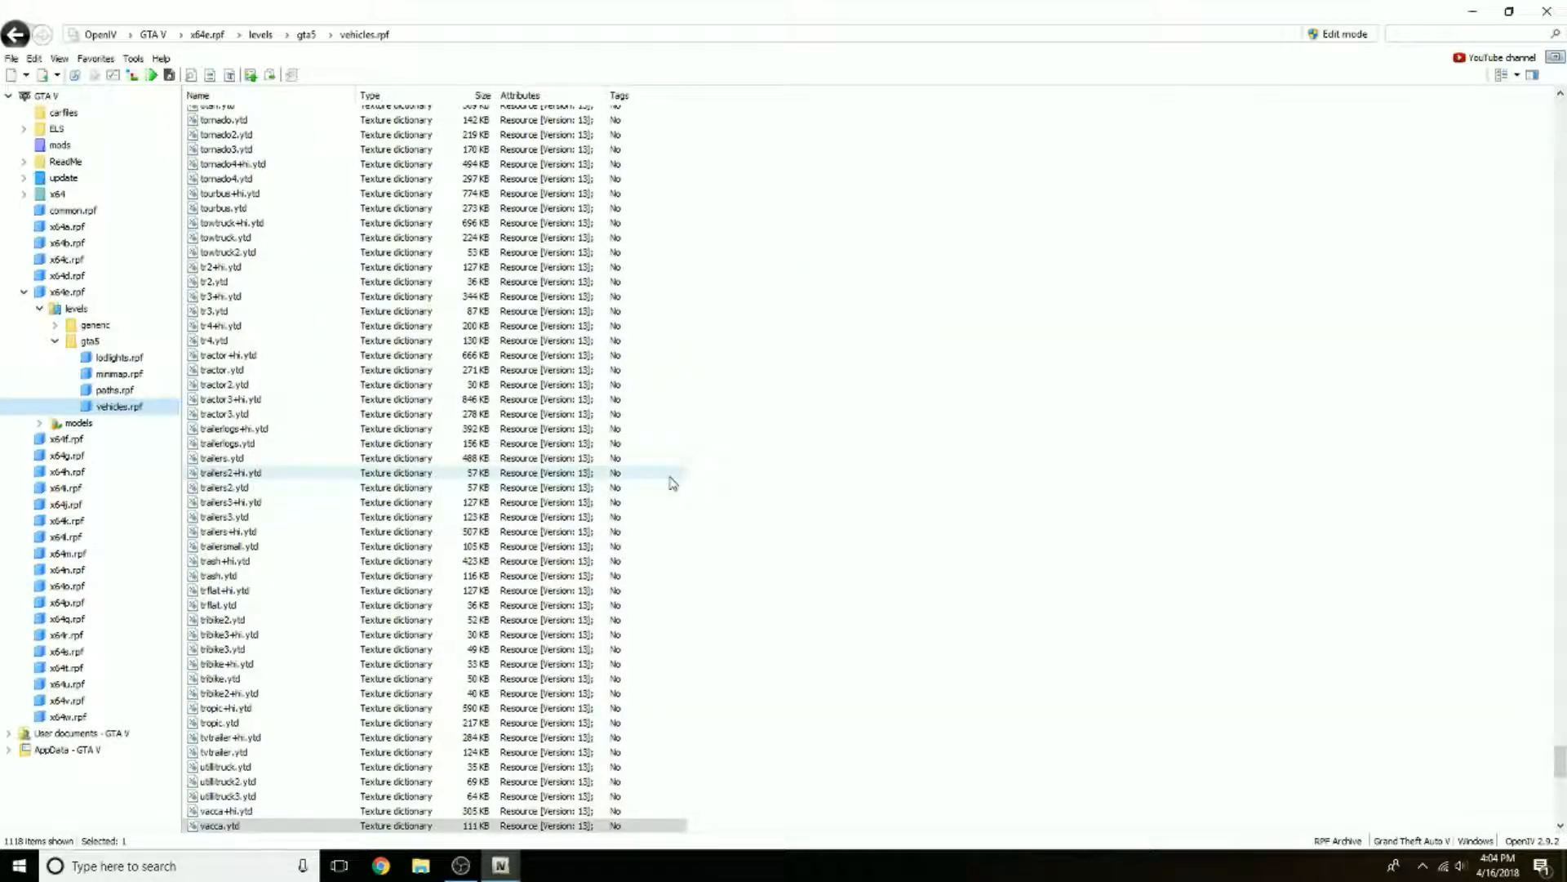
Step: Filter the file list of vehicles.rpf by "vacca"
{"action": "scroll", "coordinate": [682, 318], "scroll_direction": "up", "scroll_amount": 15}
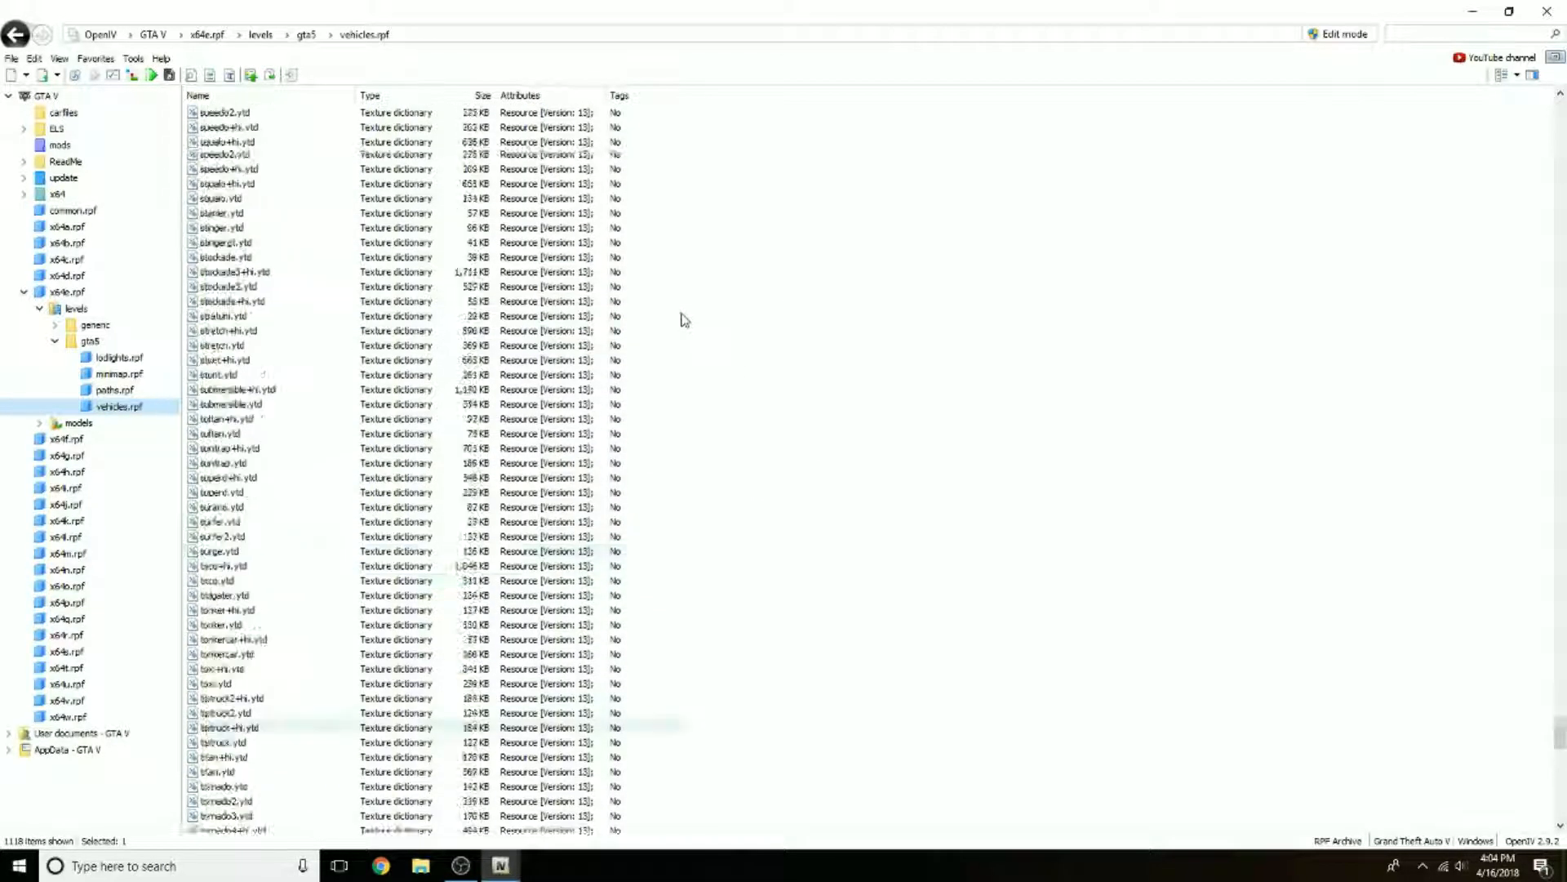
{"action": "scroll", "coordinate": [684, 319], "scroll_direction": "up", "scroll_amount": 20}
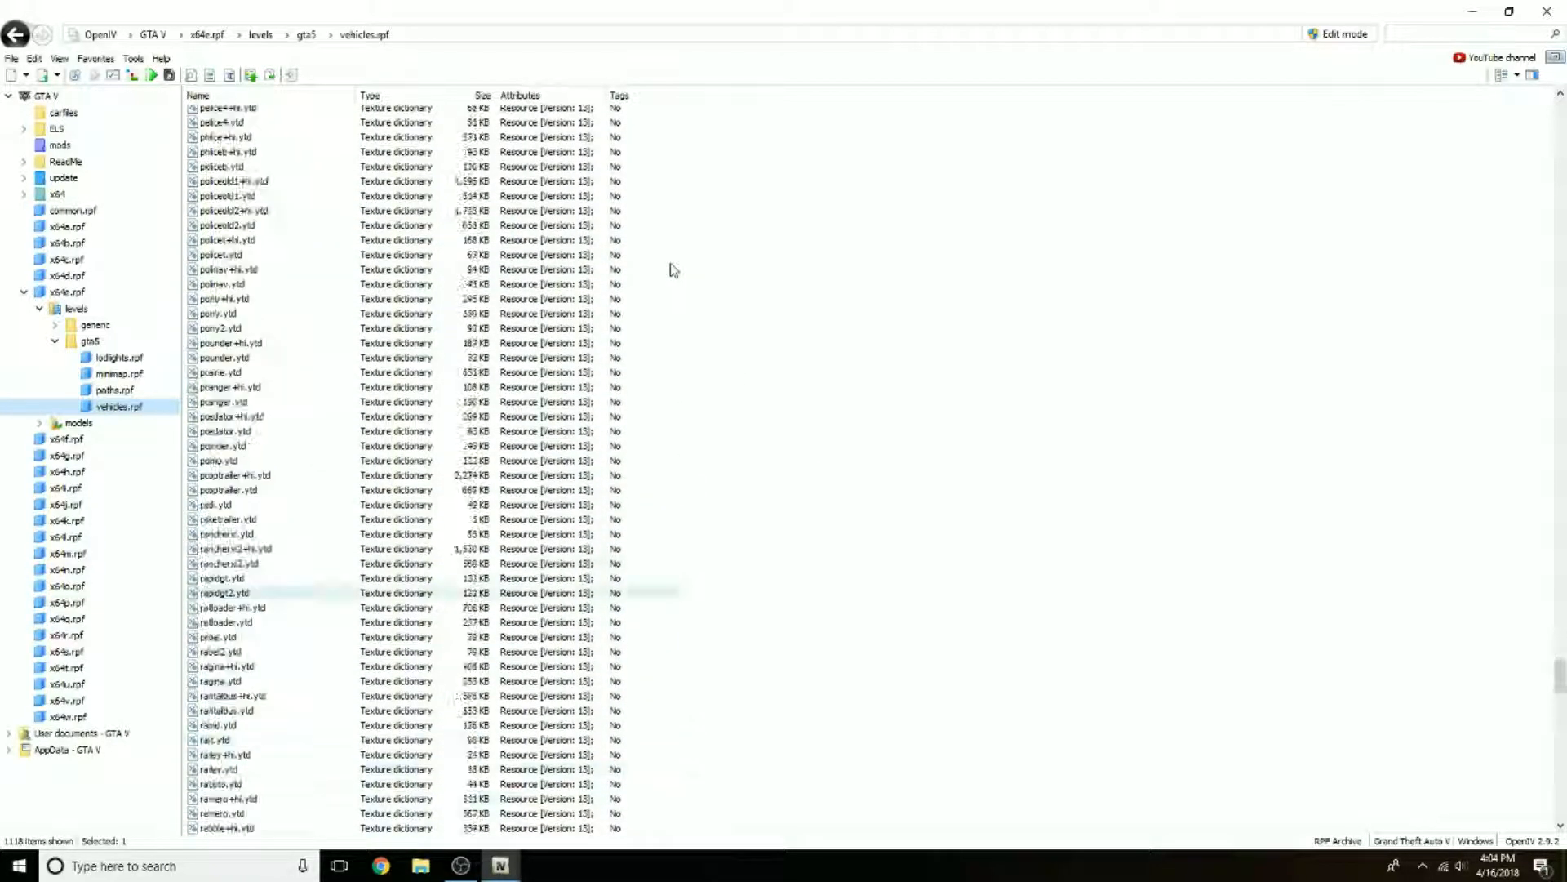
{"action": "scroll", "coordinate": [662, 269], "scroll_direction": "down", "scroll_amount": 10}
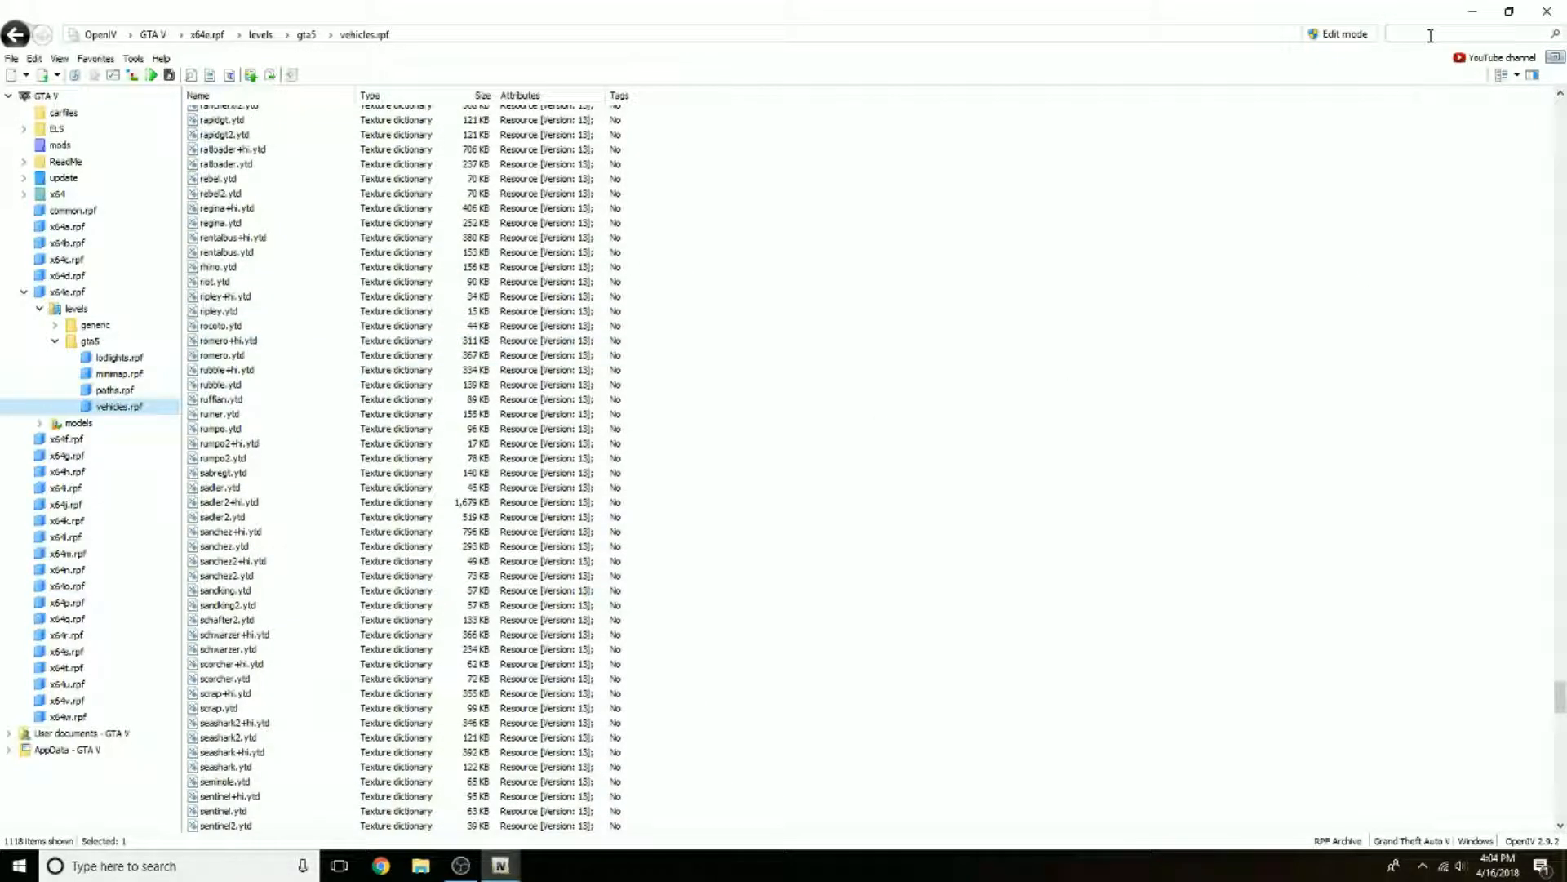
{"action": "left_click", "coordinate": [1431, 35]}
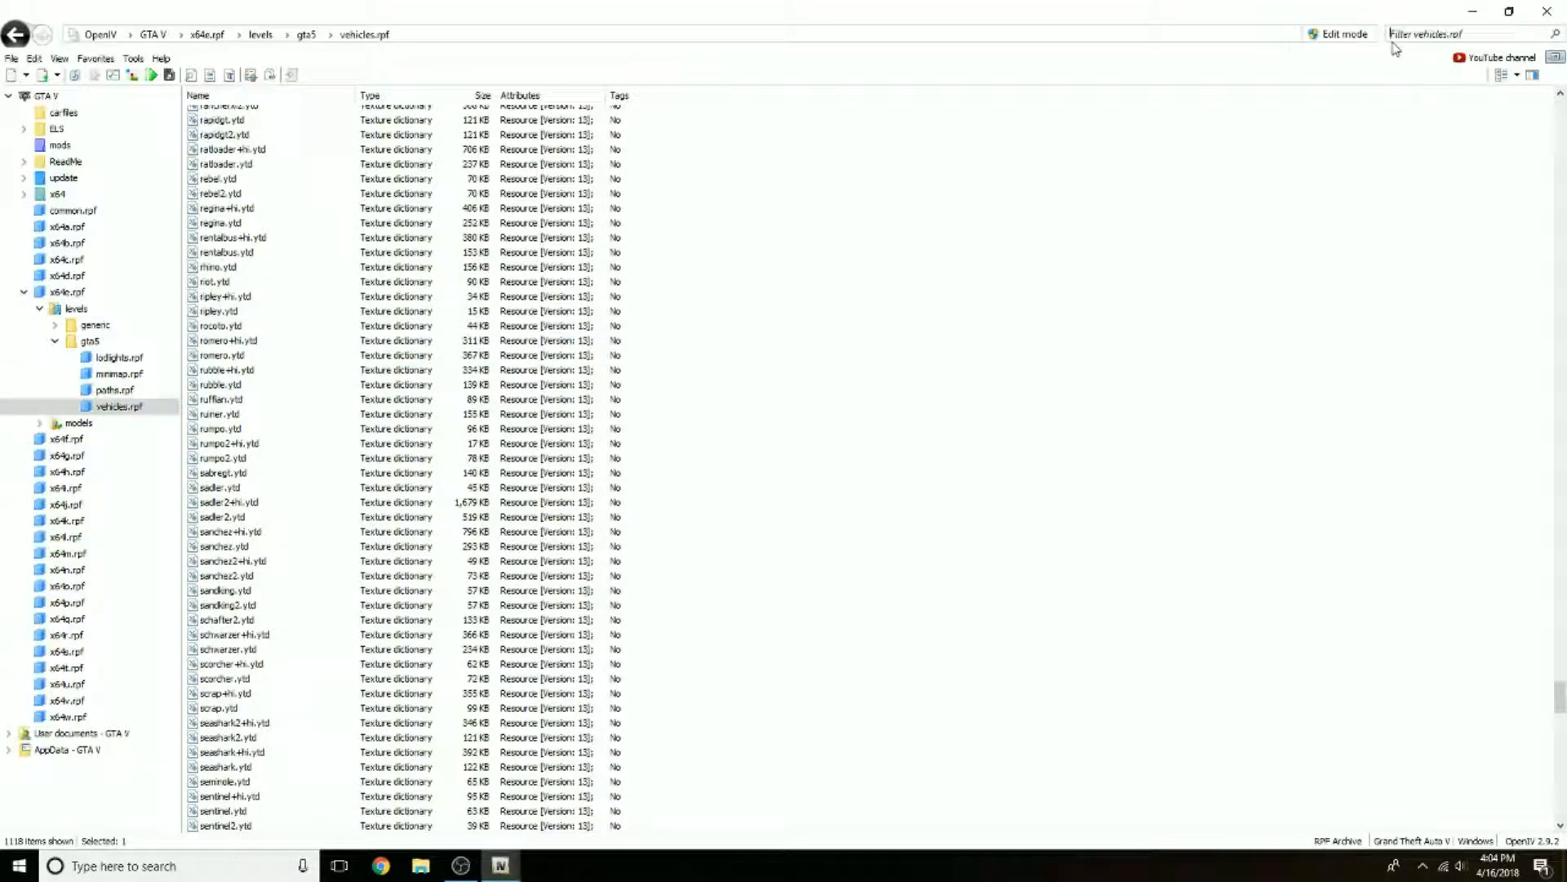
{"action": "type", "text": "vacca"}
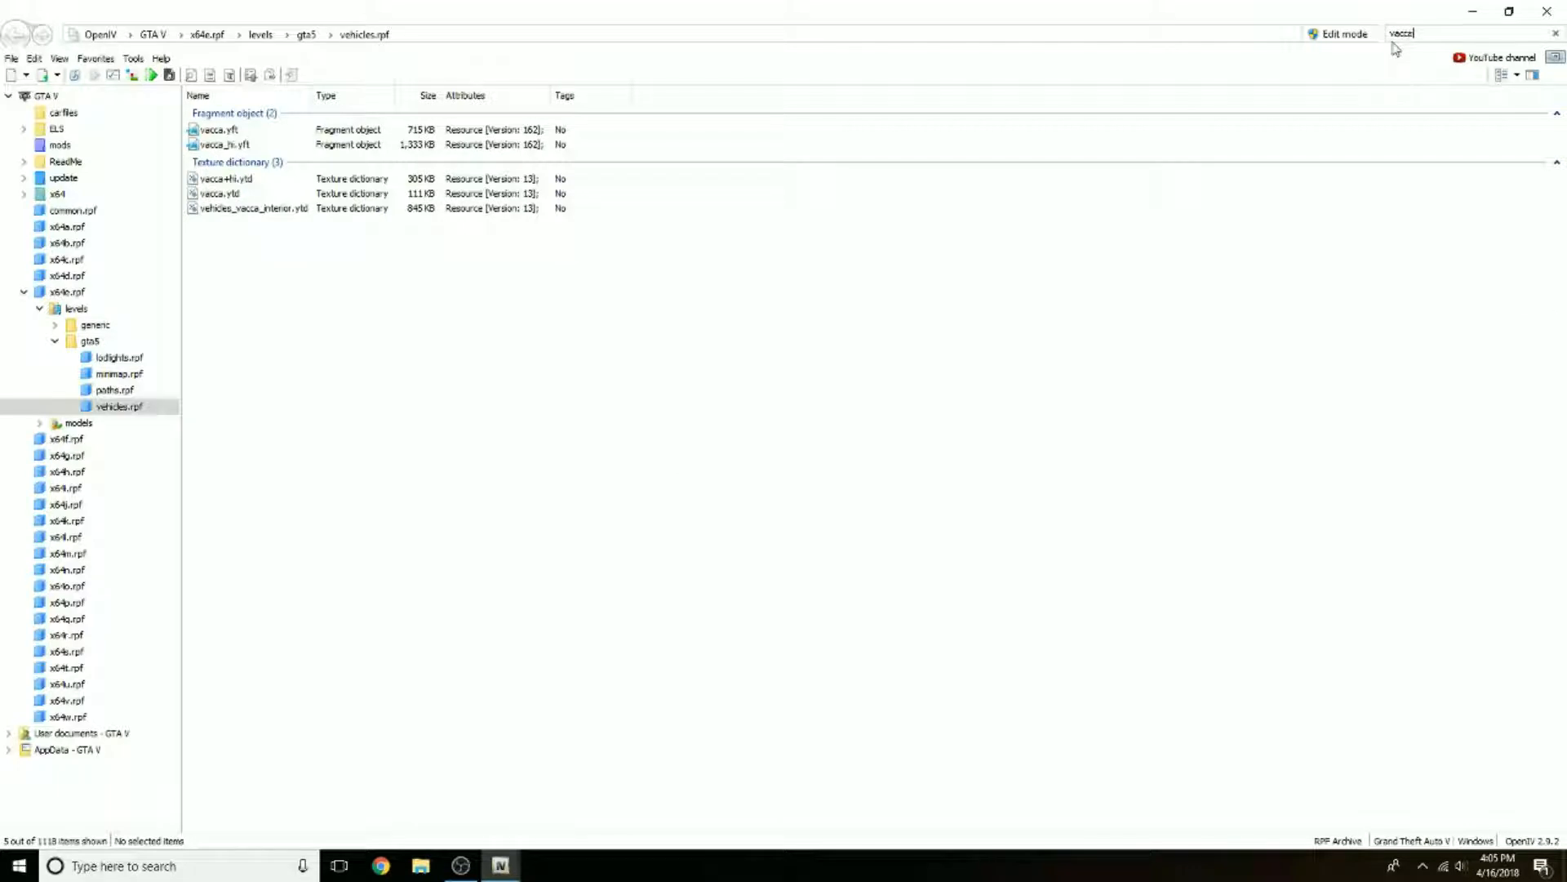
Step: Preview the vacca_hi.yft model and rotate it to inspect the car from the front
{"action": "left_click", "coordinate": [404, 347]}
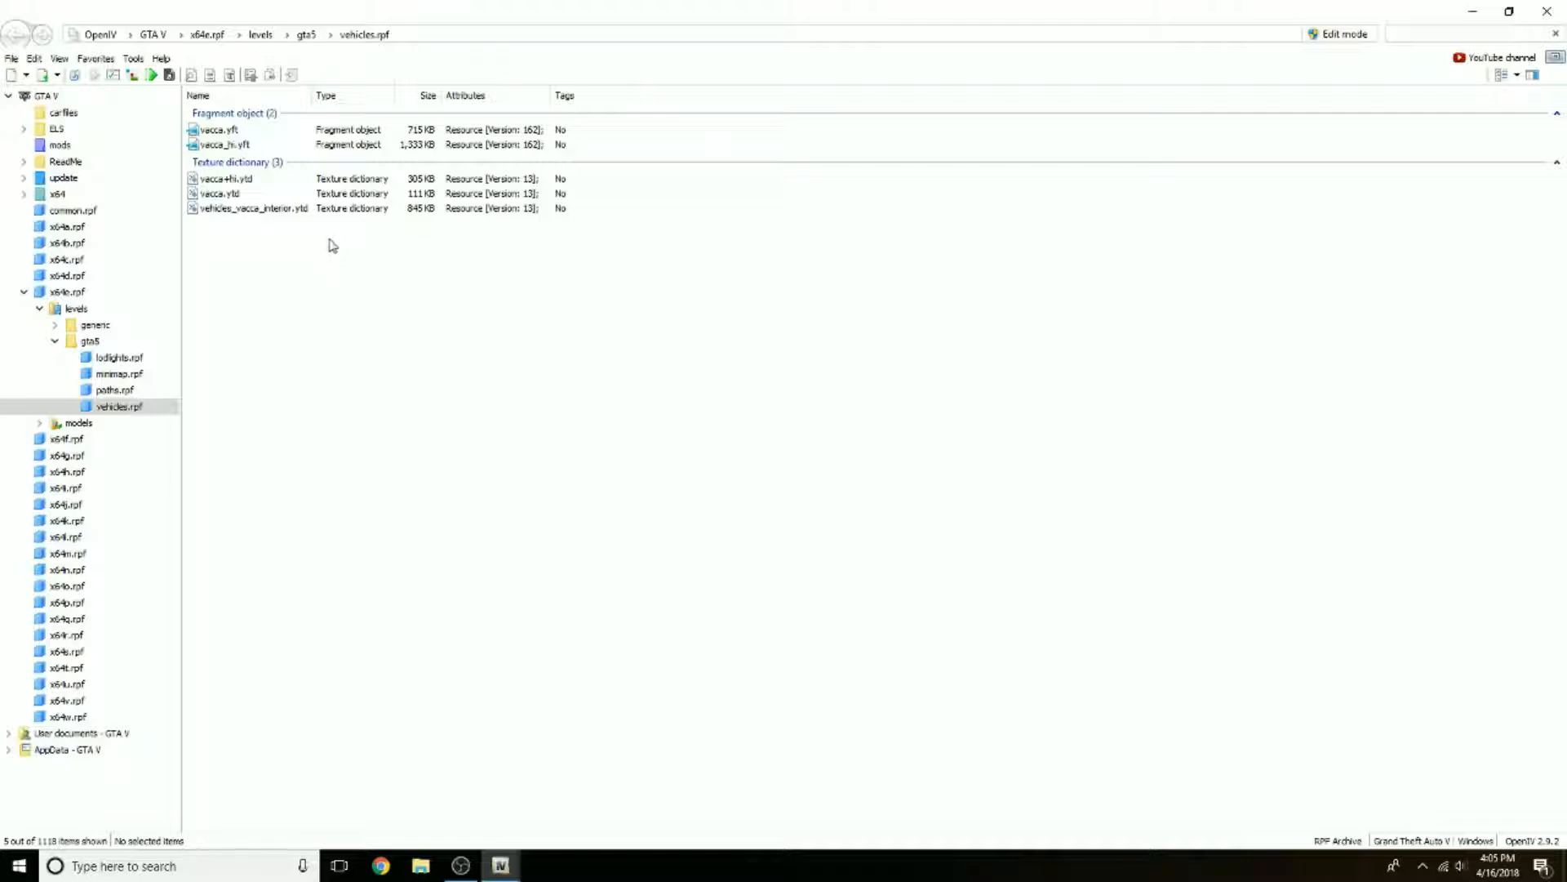
{"action": "double_click", "coordinate": [237, 146]}
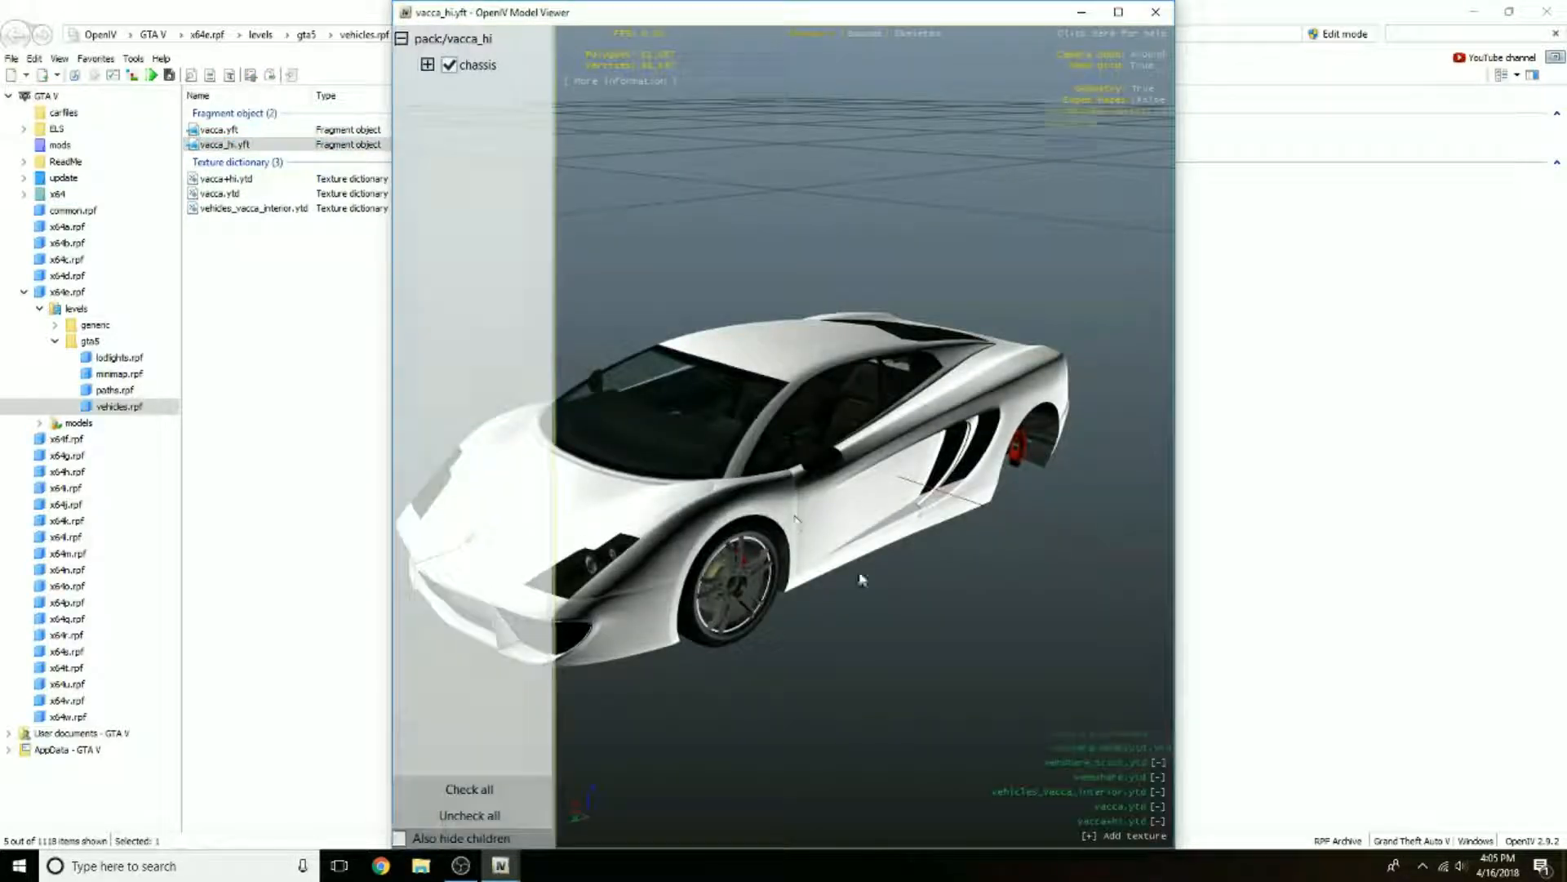
{"action": "left_click_drag", "start_coordinate": [755, 547], "coordinate": [742, 433]}
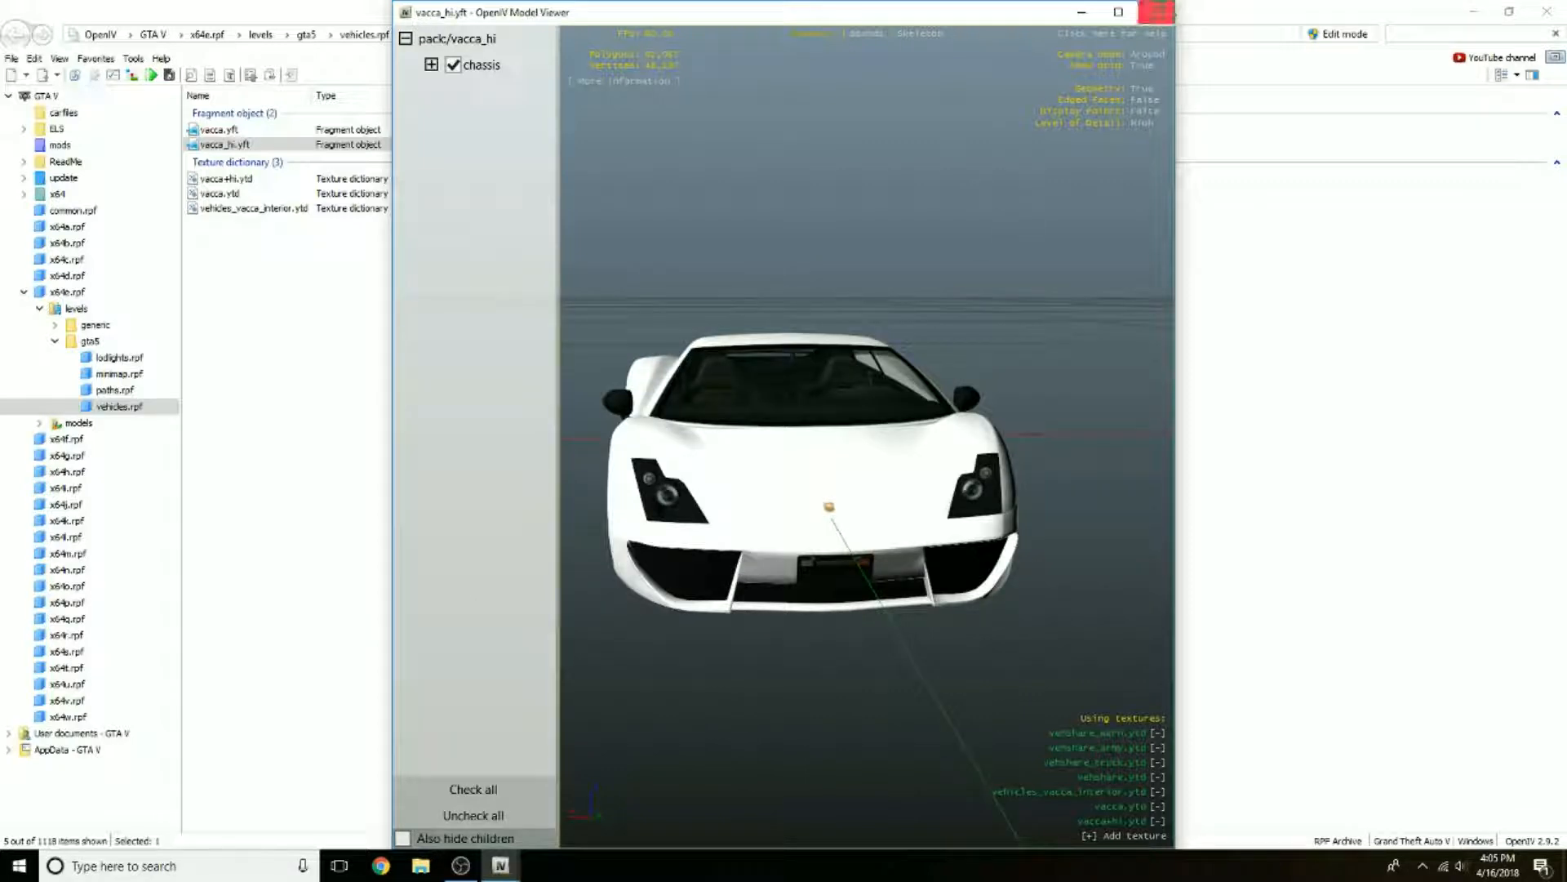
Step: Close the model preview and arrange the archive window and the opened Vehicle Files desktop folder side by side
{"action": "left_click", "coordinate": [1167, 12]}
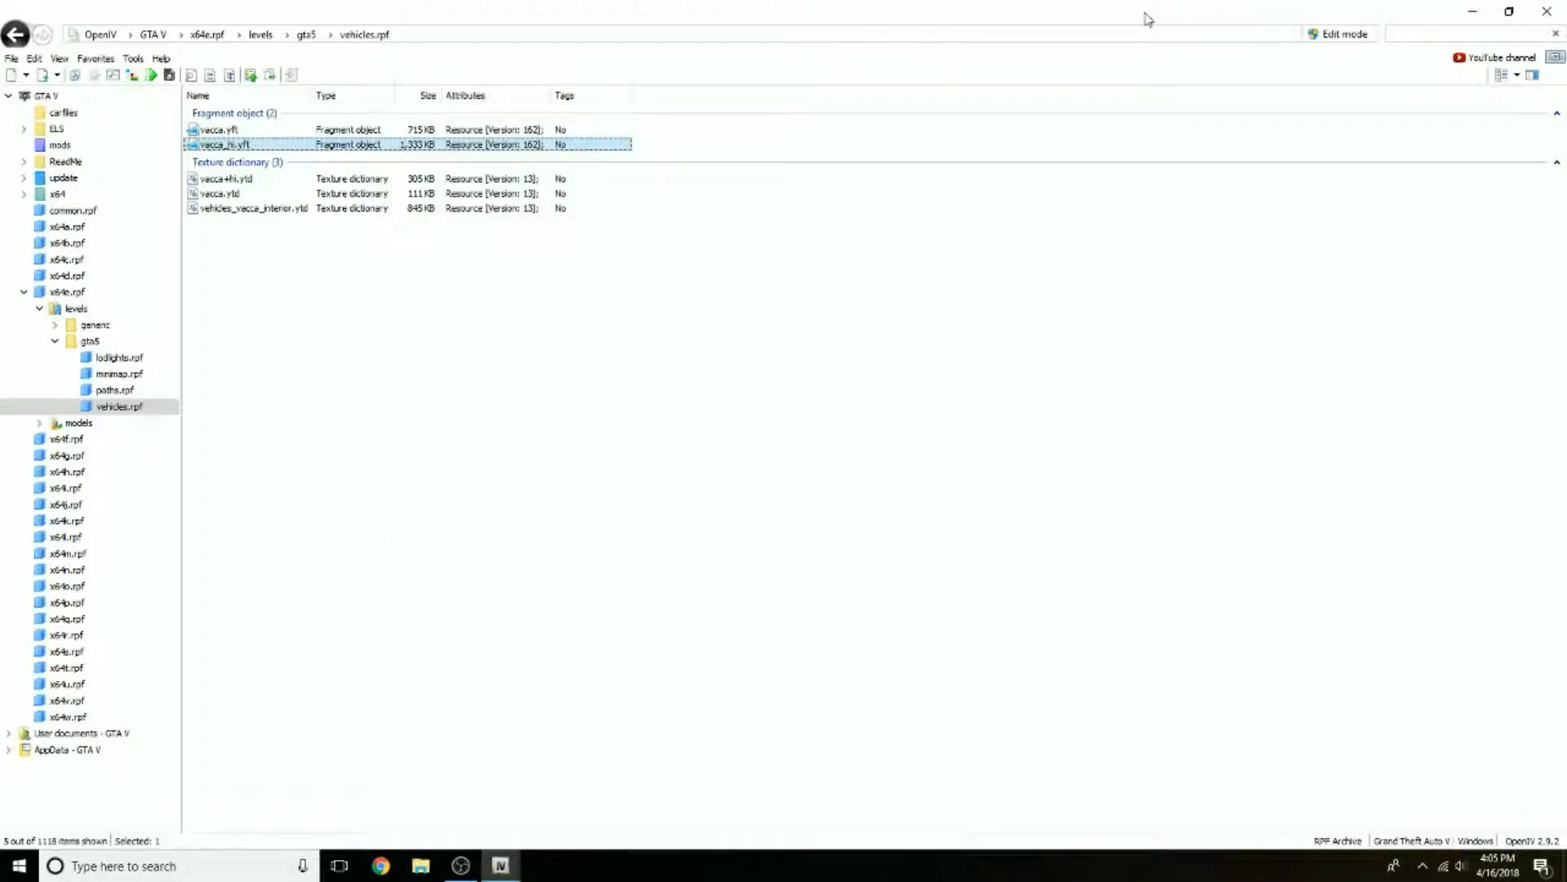
{"action": "left_click_drag", "start_coordinate": [1149, 20], "coordinate": [1251, 60]}
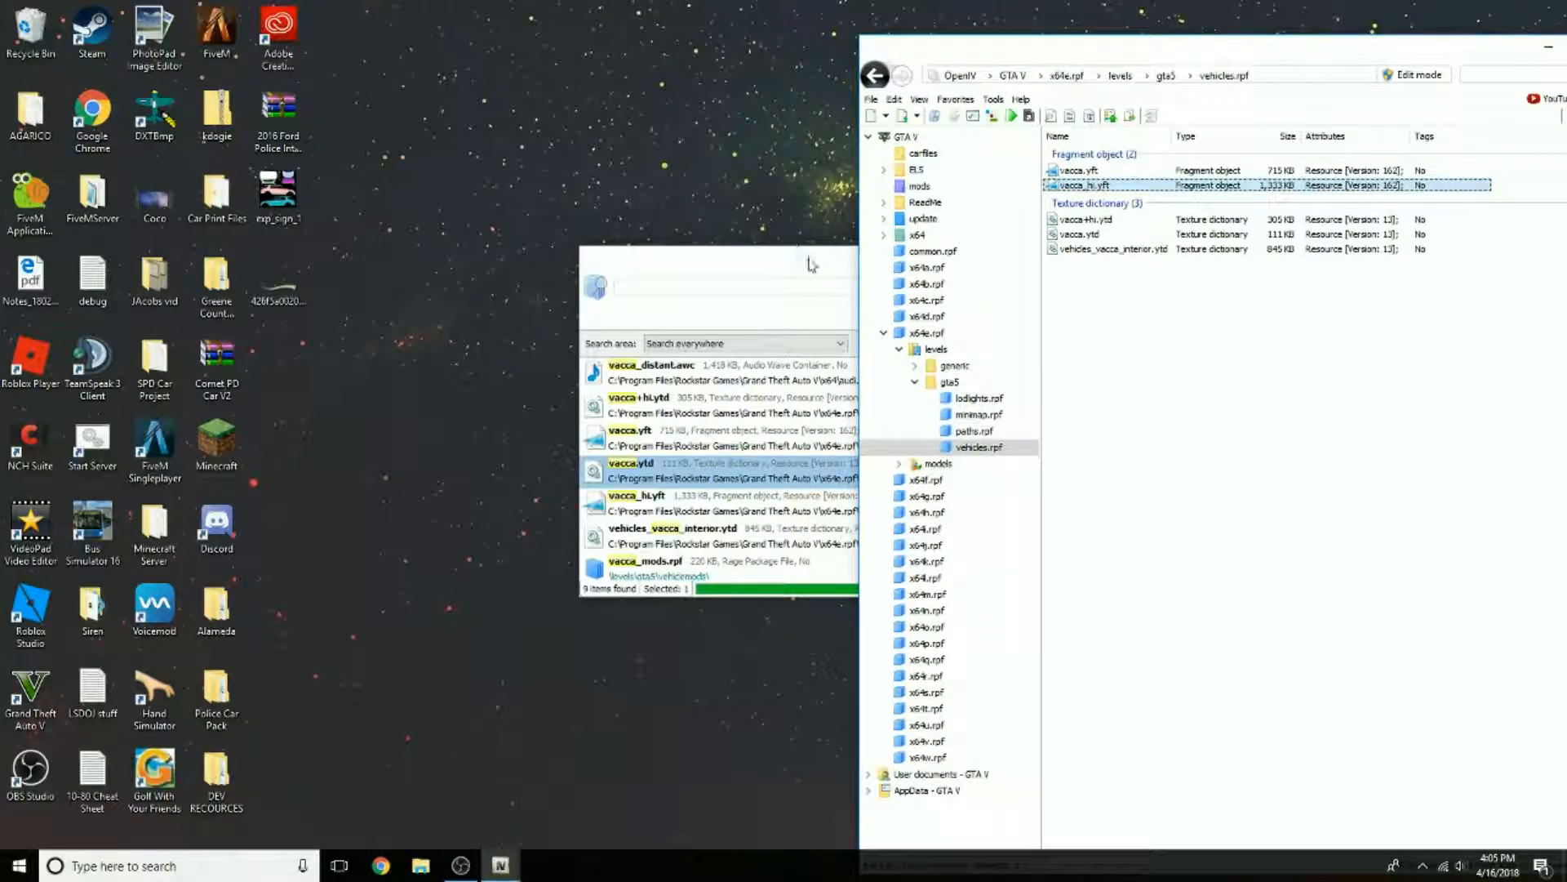
{"action": "left_click_drag", "start_coordinate": [810, 264], "coordinate": [926, 291]}
{"action": "left_click", "coordinate": [1015, 289]}
{"action": "left_click_drag", "start_coordinate": [1114, 58], "coordinate": [254, 23]}
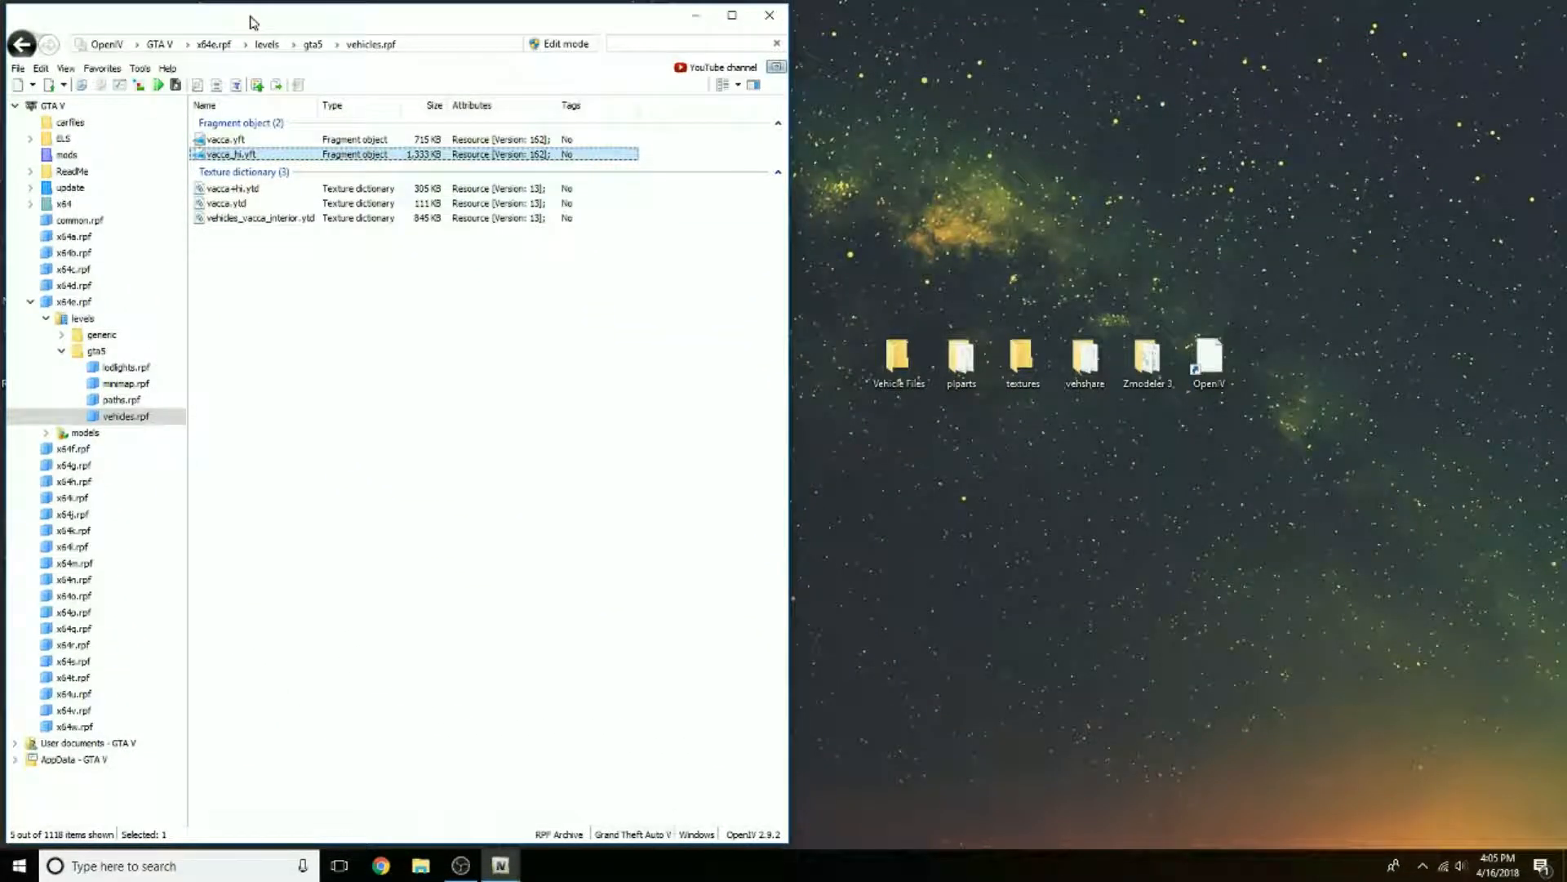
{"action": "double_click", "coordinate": [900, 359]}
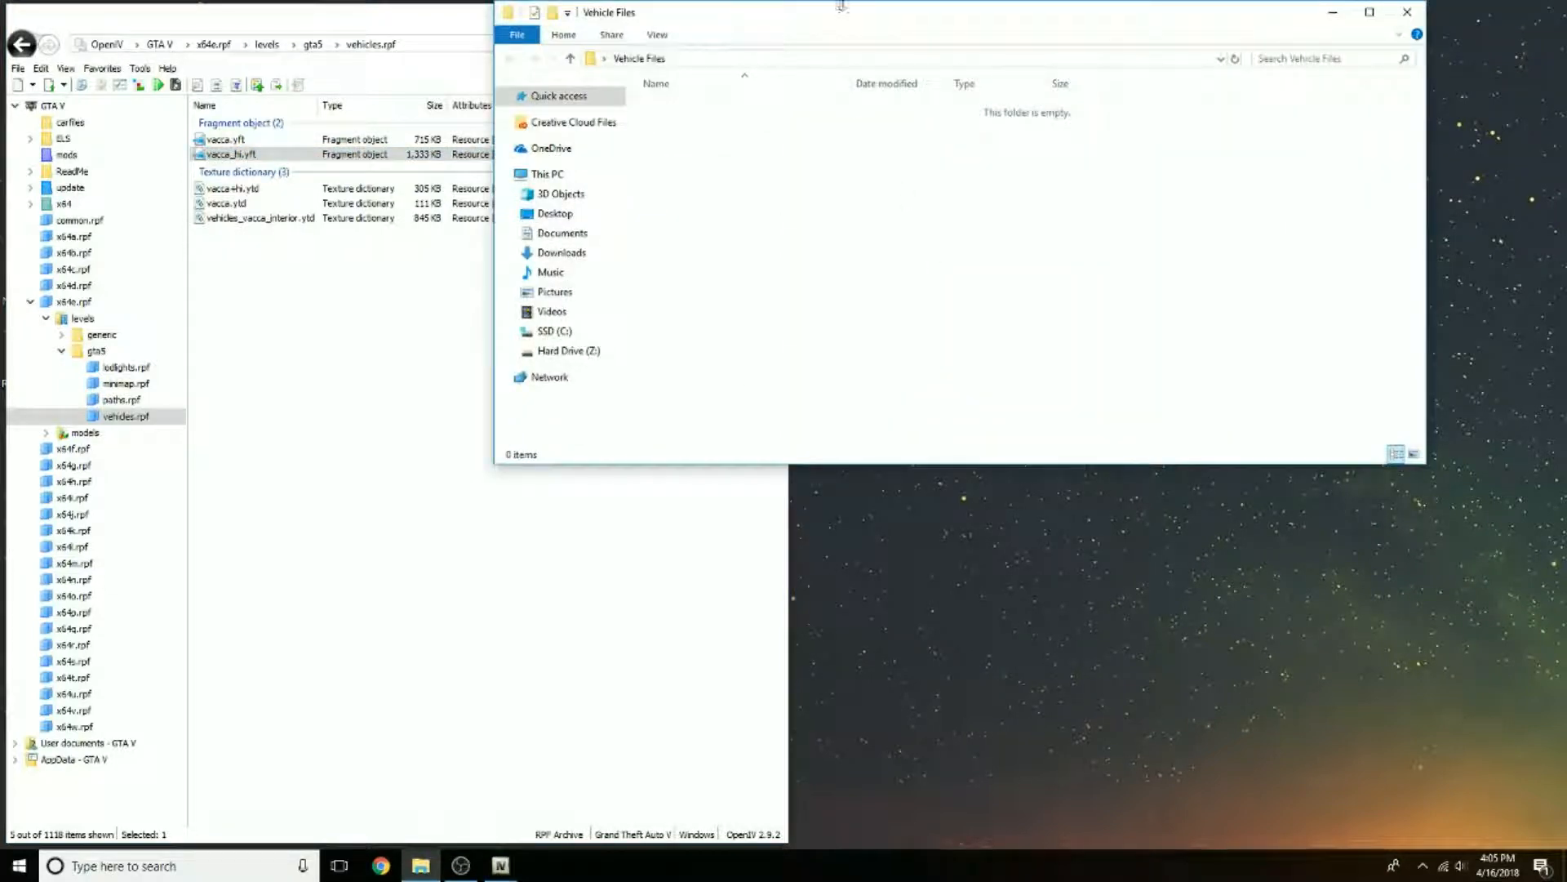
{"action": "left_click_drag", "start_coordinate": [840, 17], "coordinate": [1155, 195]}
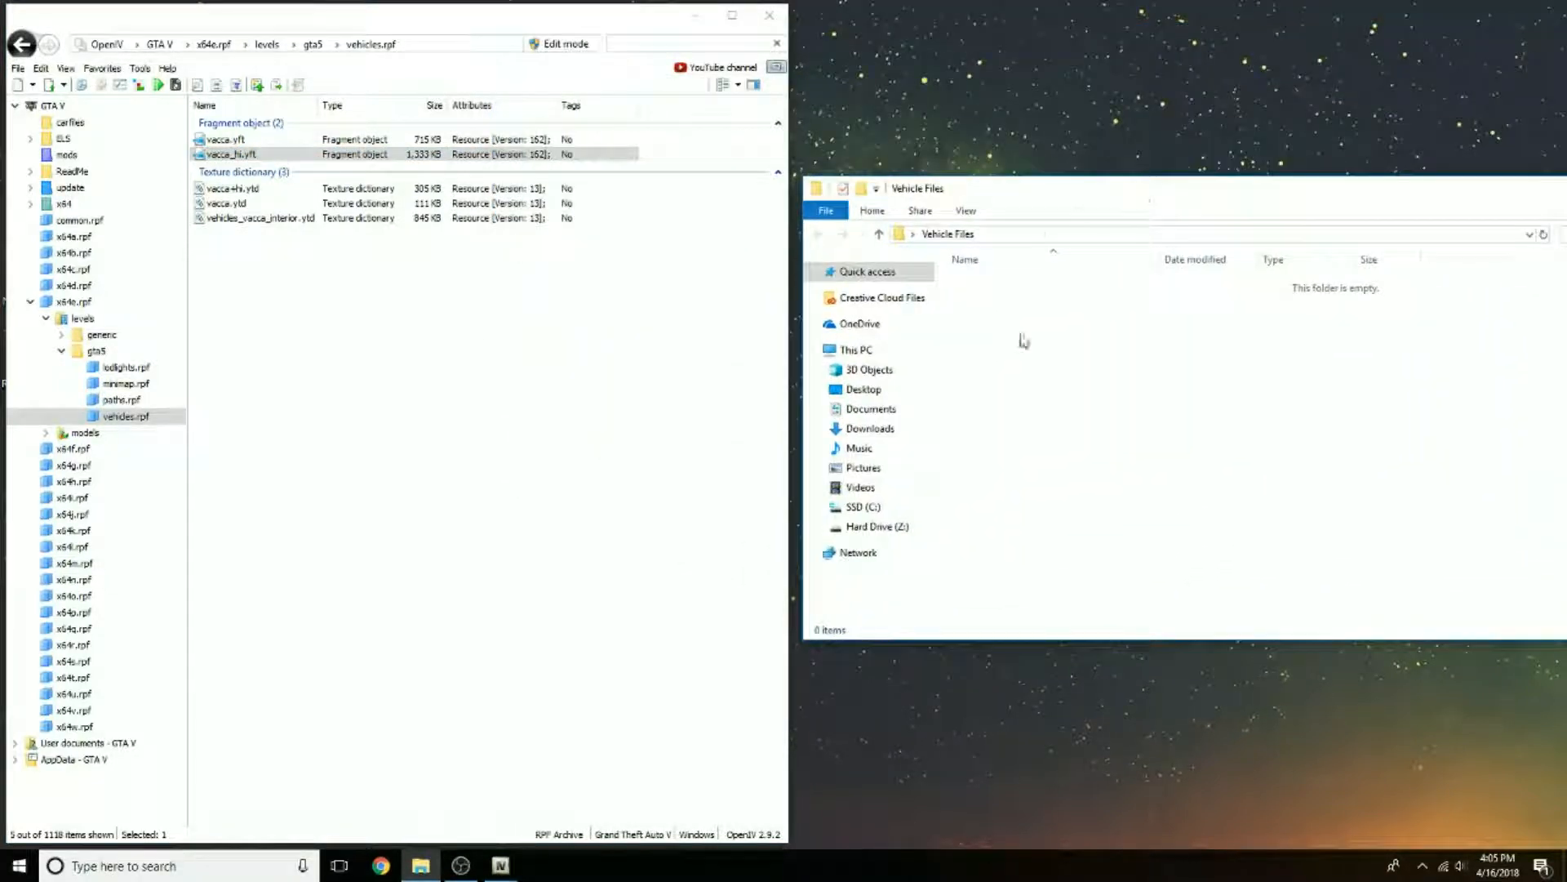
{"action": "left_click", "coordinate": [452, 328]}
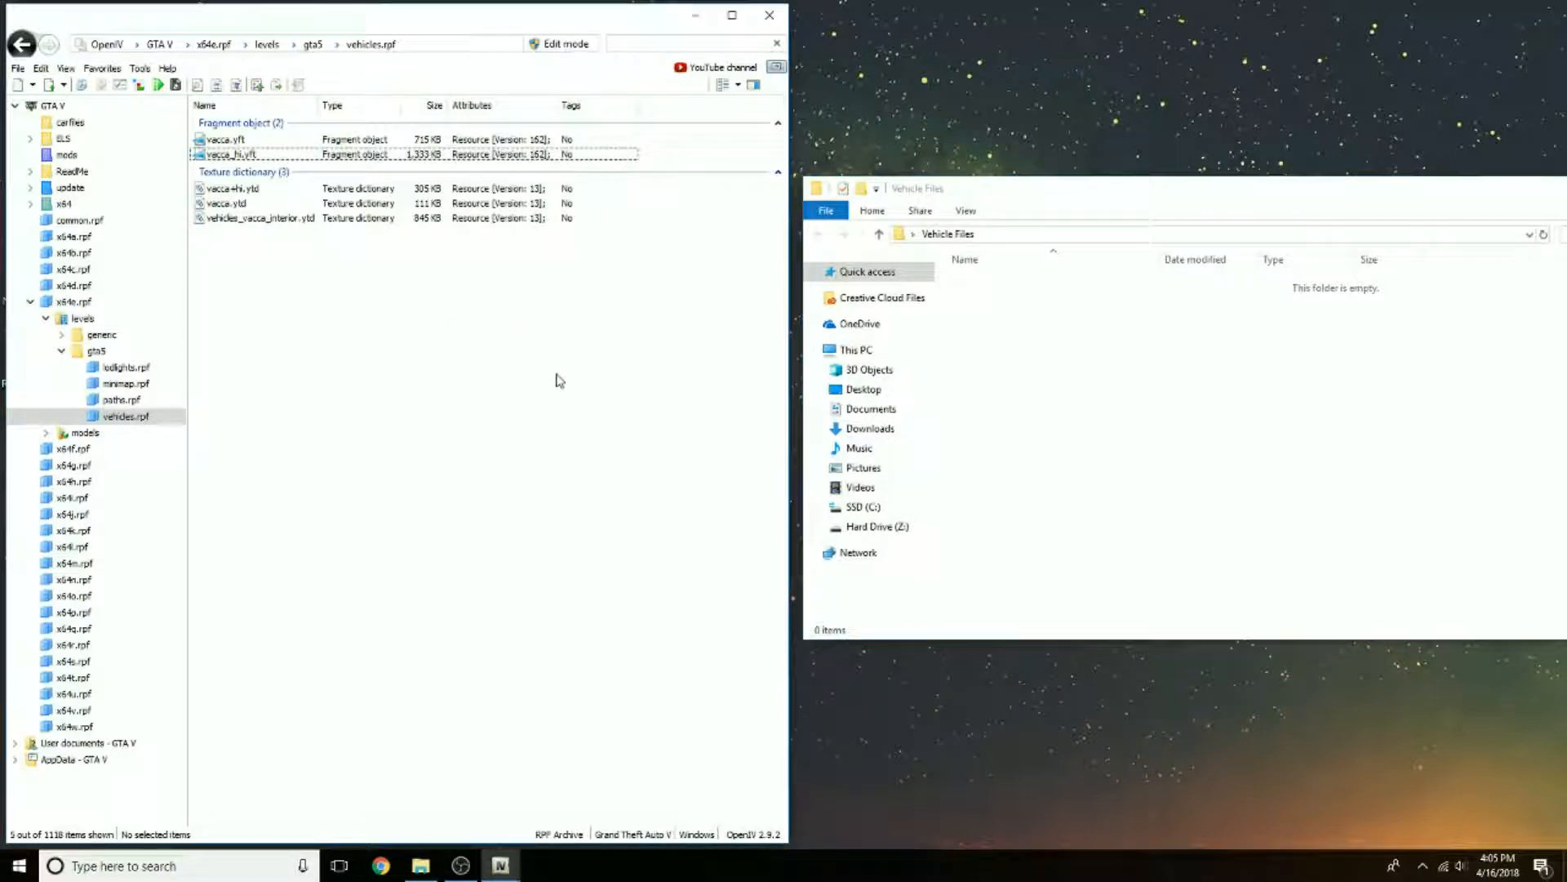
{"action": "left_click", "coordinate": [228, 204]}
{"action": "left_click", "coordinate": [208, 189]}
{"action": "left_click", "coordinate": [216, 154]}
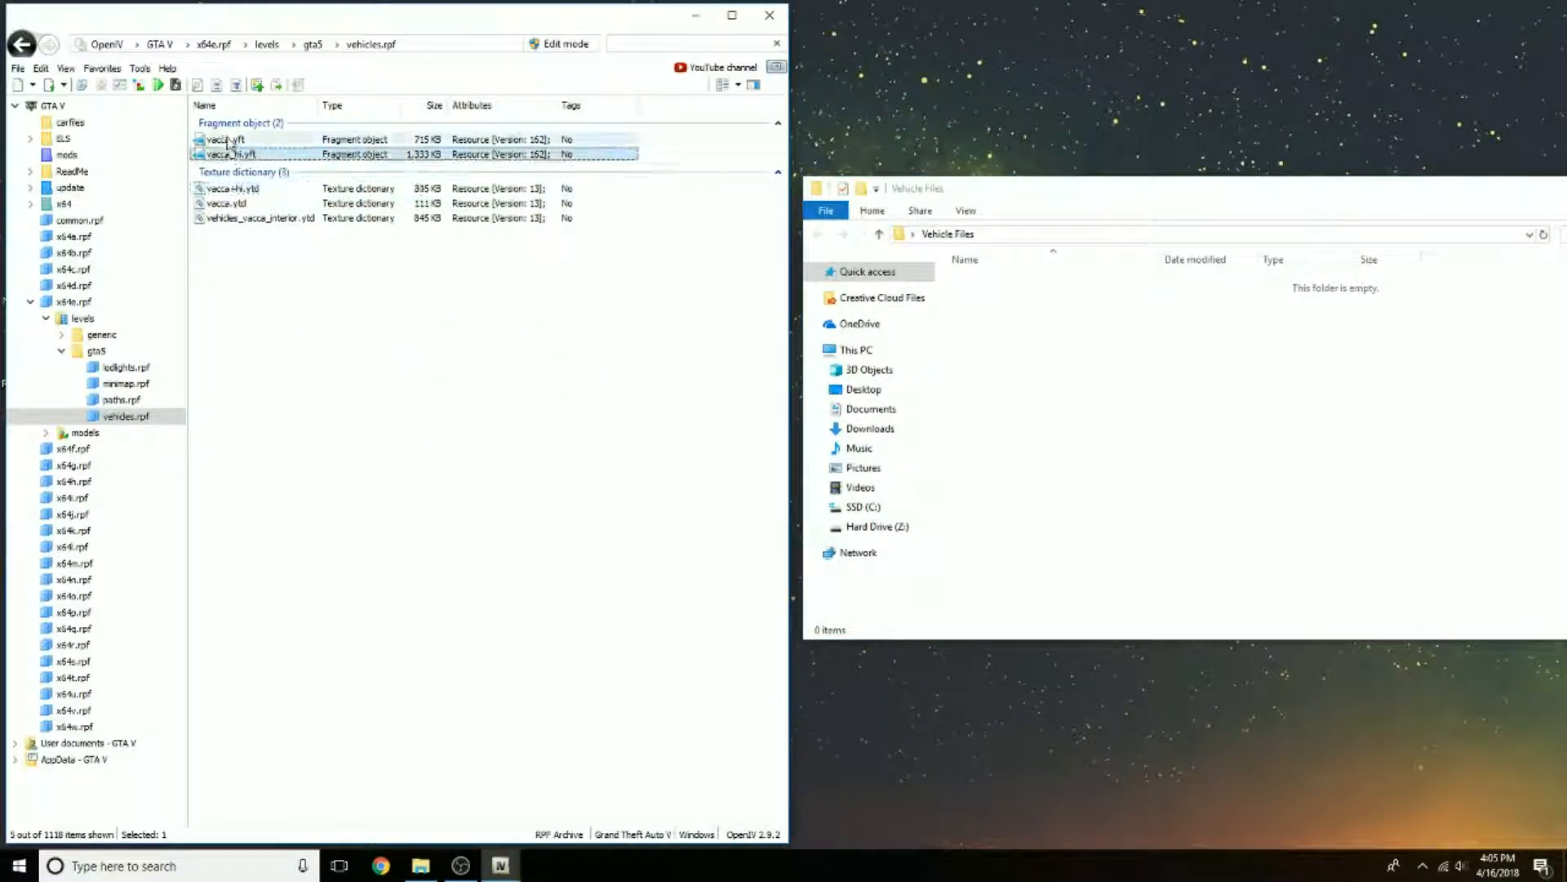
{"action": "left_click", "coordinate": [255, 218]}
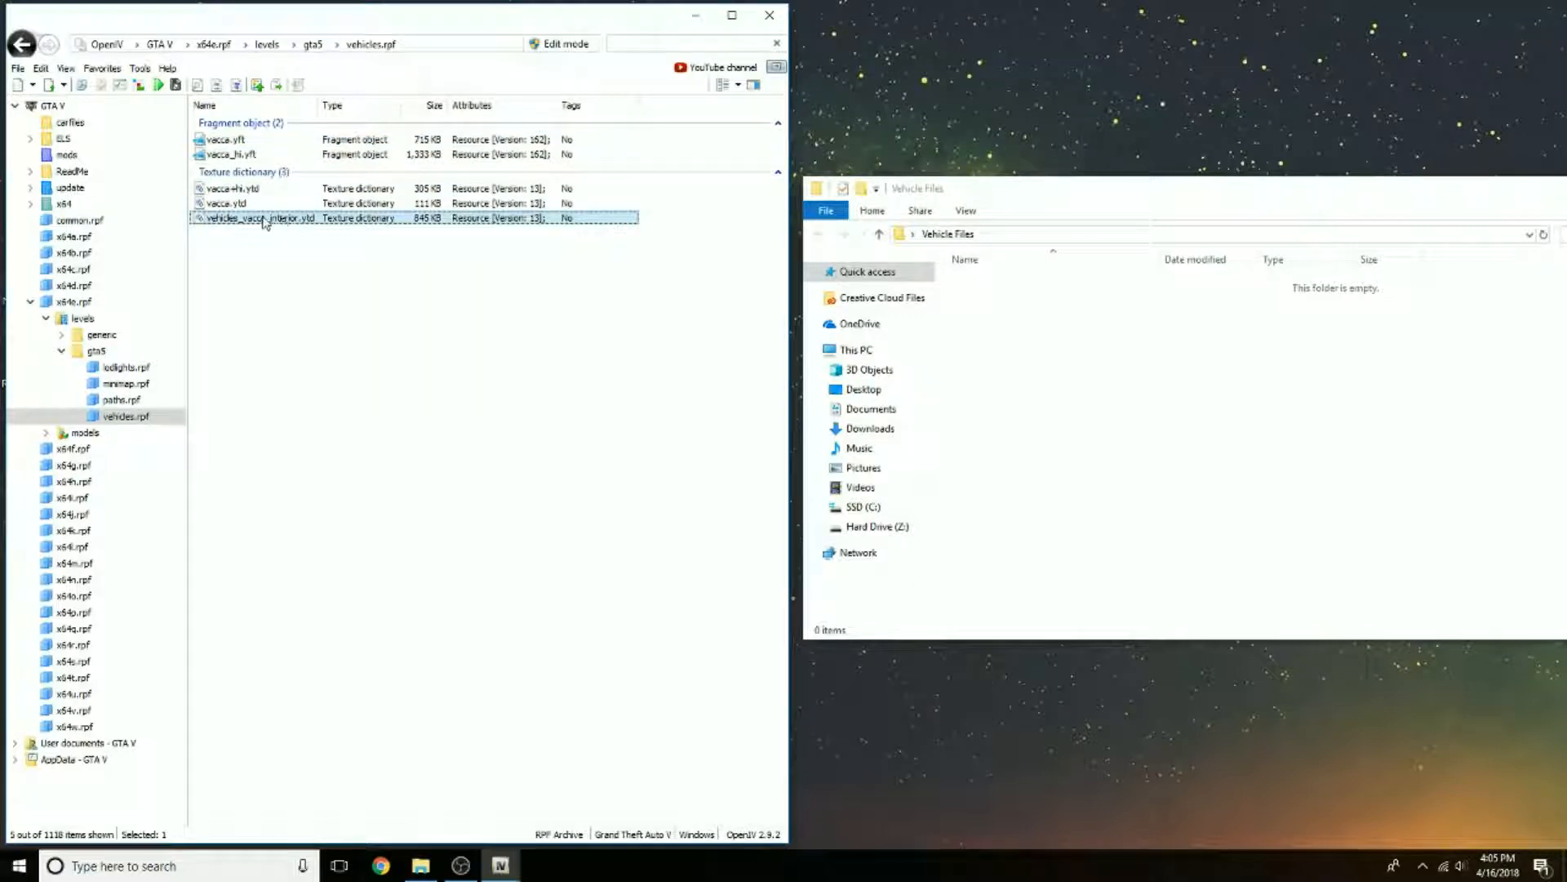
{"action": "mouse_move", "coordinate": [266, 222]}
{"action": "left_mouse_down"}
{"action": "mouse_move", "coordinate": [202, 230]}
{"action": "mouse_move", "coordinate": [255, 231]}
{"action": "left_mouse_up"}
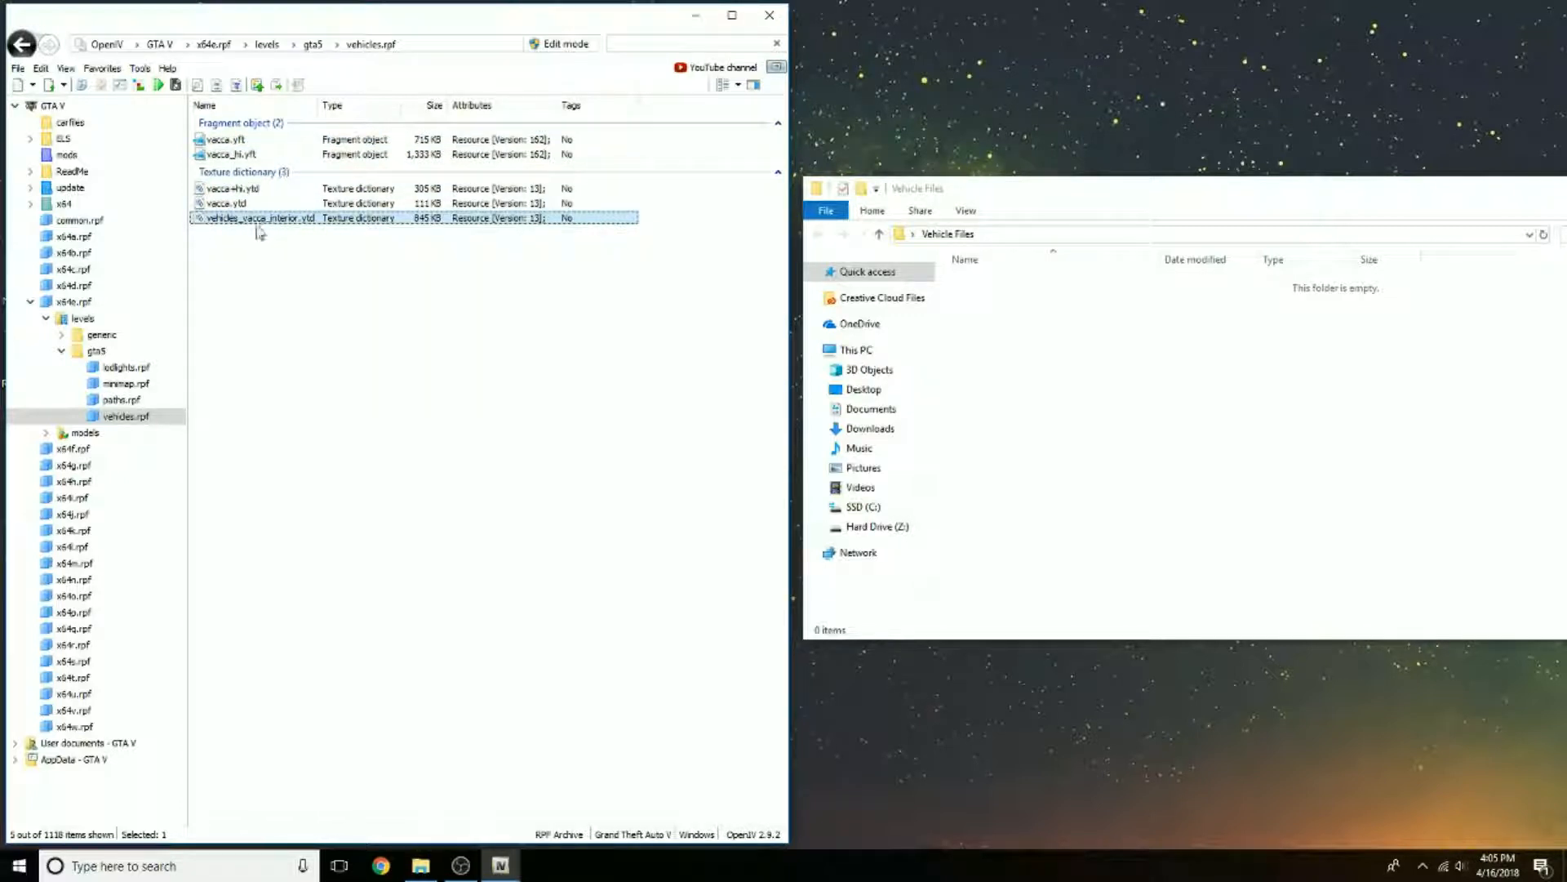
{"action": "left_click", "coordinate": [298, 278]}
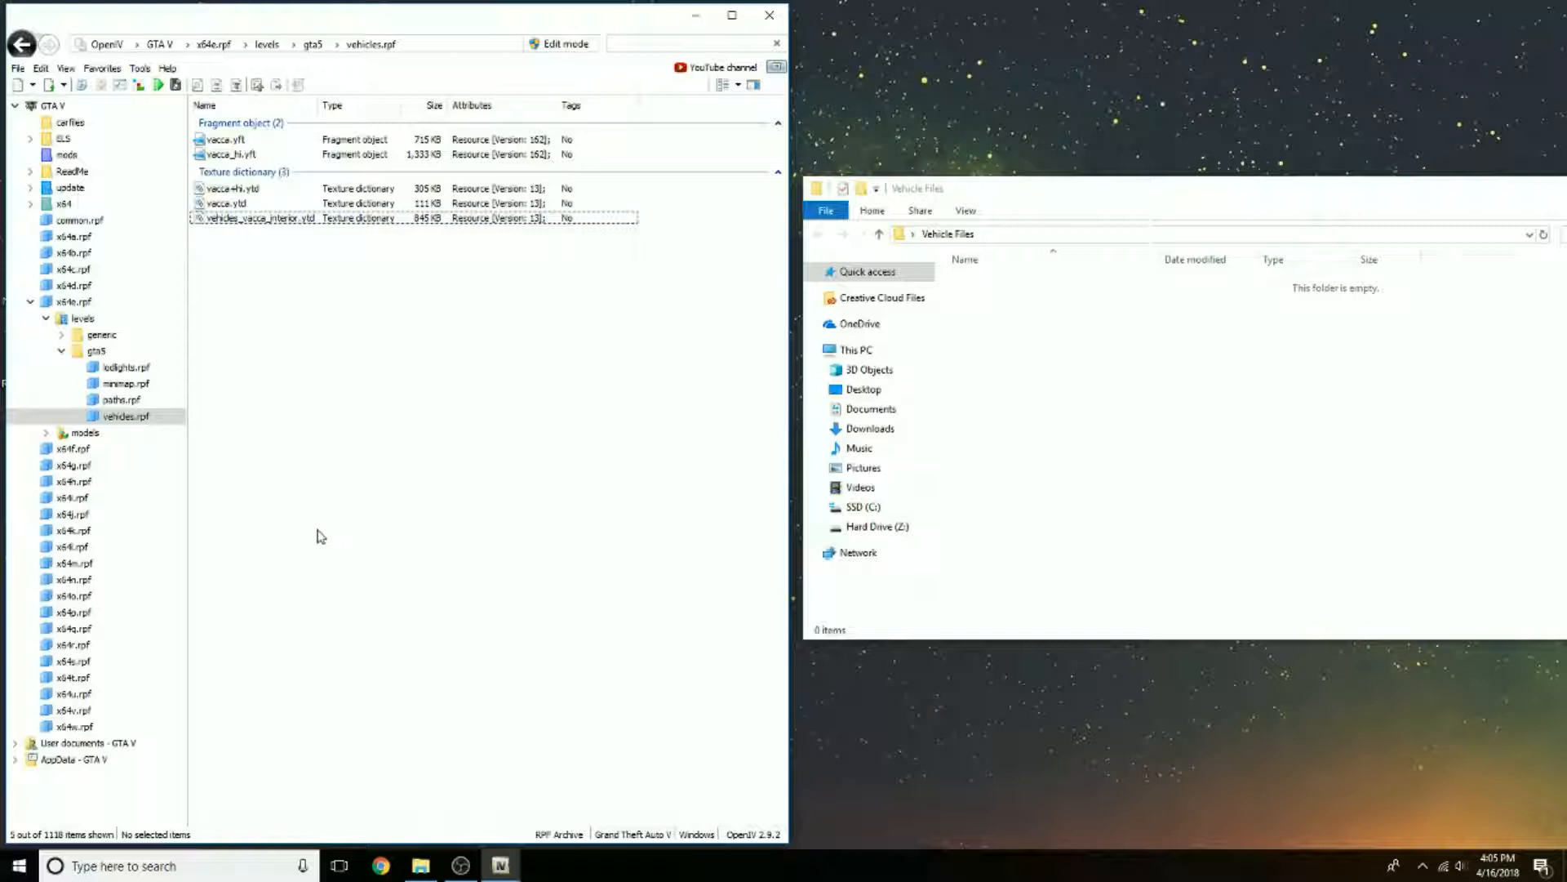
Step: Extract vacca_hi.yft, vacca+hi.ytd and vacca.ytd from vehicles.rpf into the Vehicle Files folder
{"action": "left_click", "coordinate": [229, 155]}
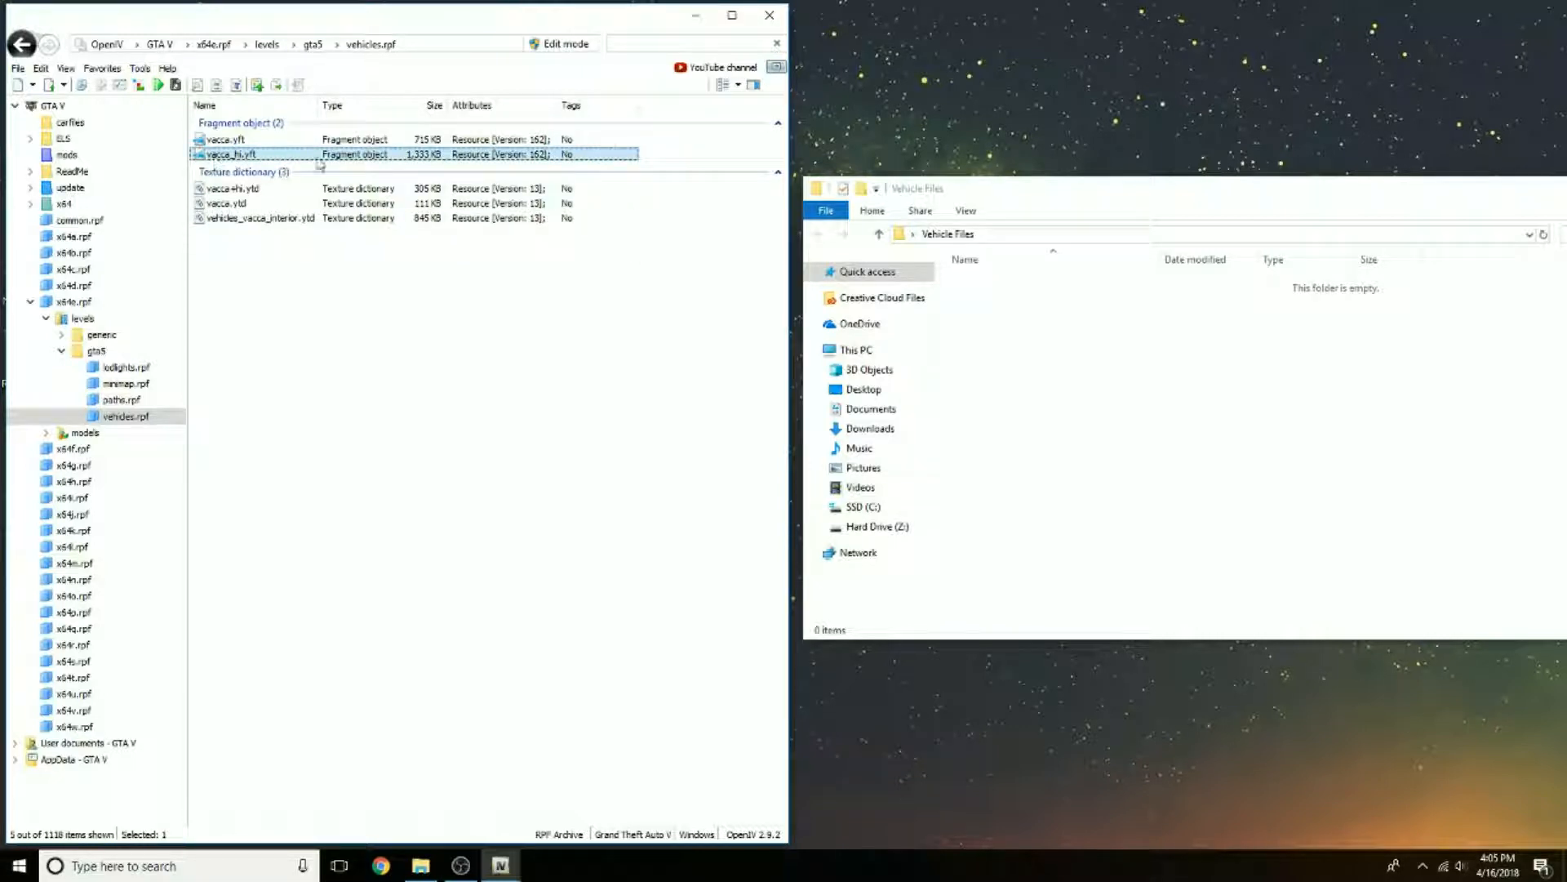
{"action": "left_click_drag", "start_coordinate": [320, 165], "coordinate": [1085, 400]}
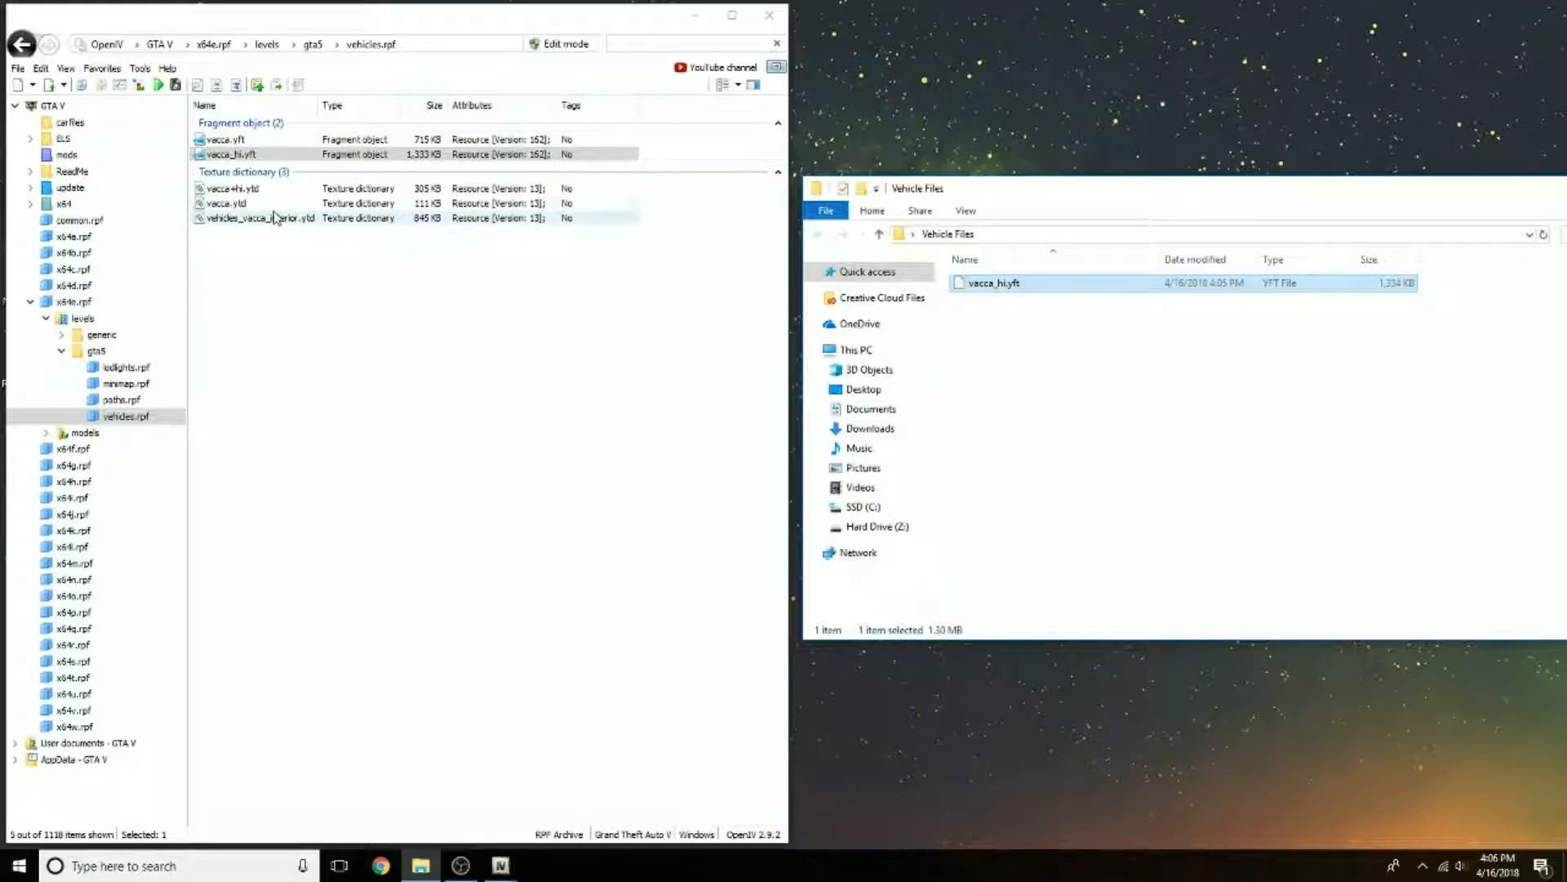
{"action": "left_click", "coordinate": [239, 191]}
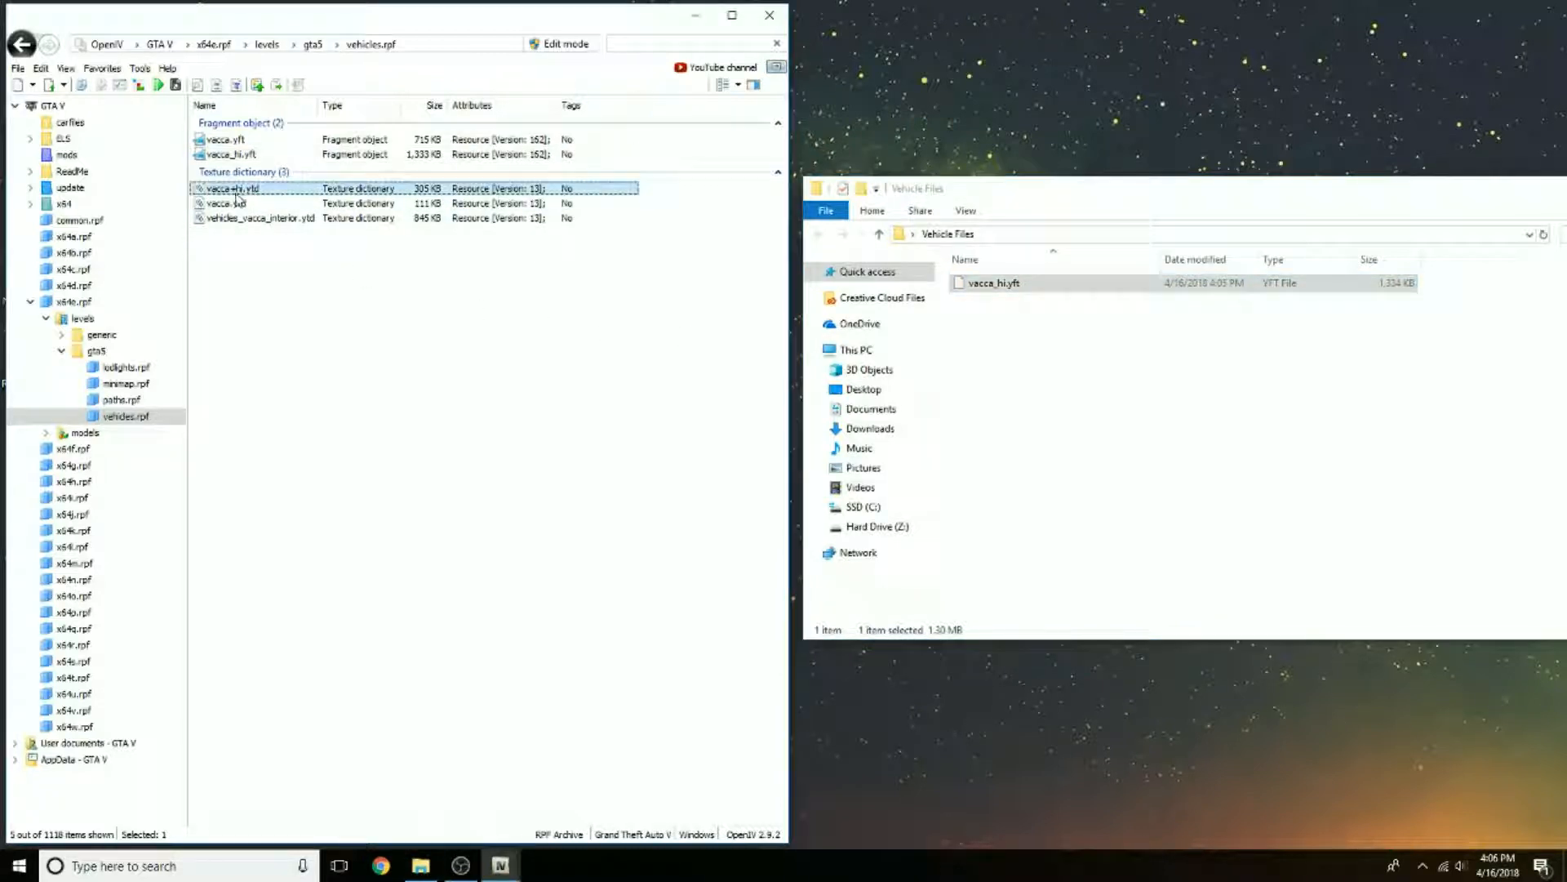
{"action": "left_click_drag", "start_coordinate": [225, 196], "coordinate": [1089, 379]}
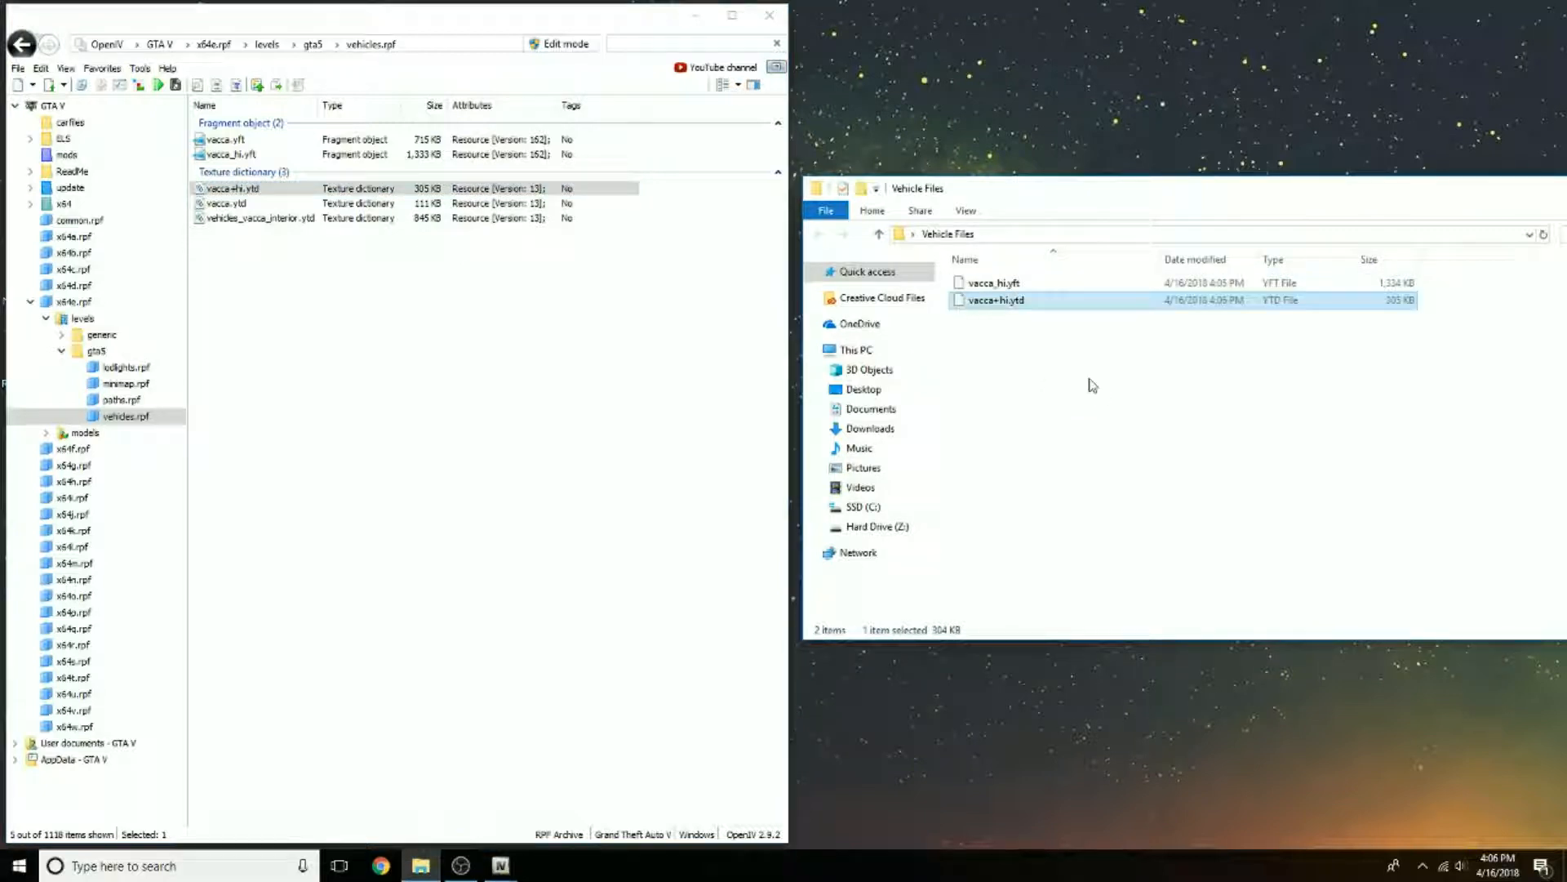
{"action": "left_click", "coordinate": [239, 204]}
{"action": "left_click_drag", "start_coordinate": [282, 211], "coordinate": [1270, 282]}
{"action": "left_click", "coordinate": [1249, 360]}
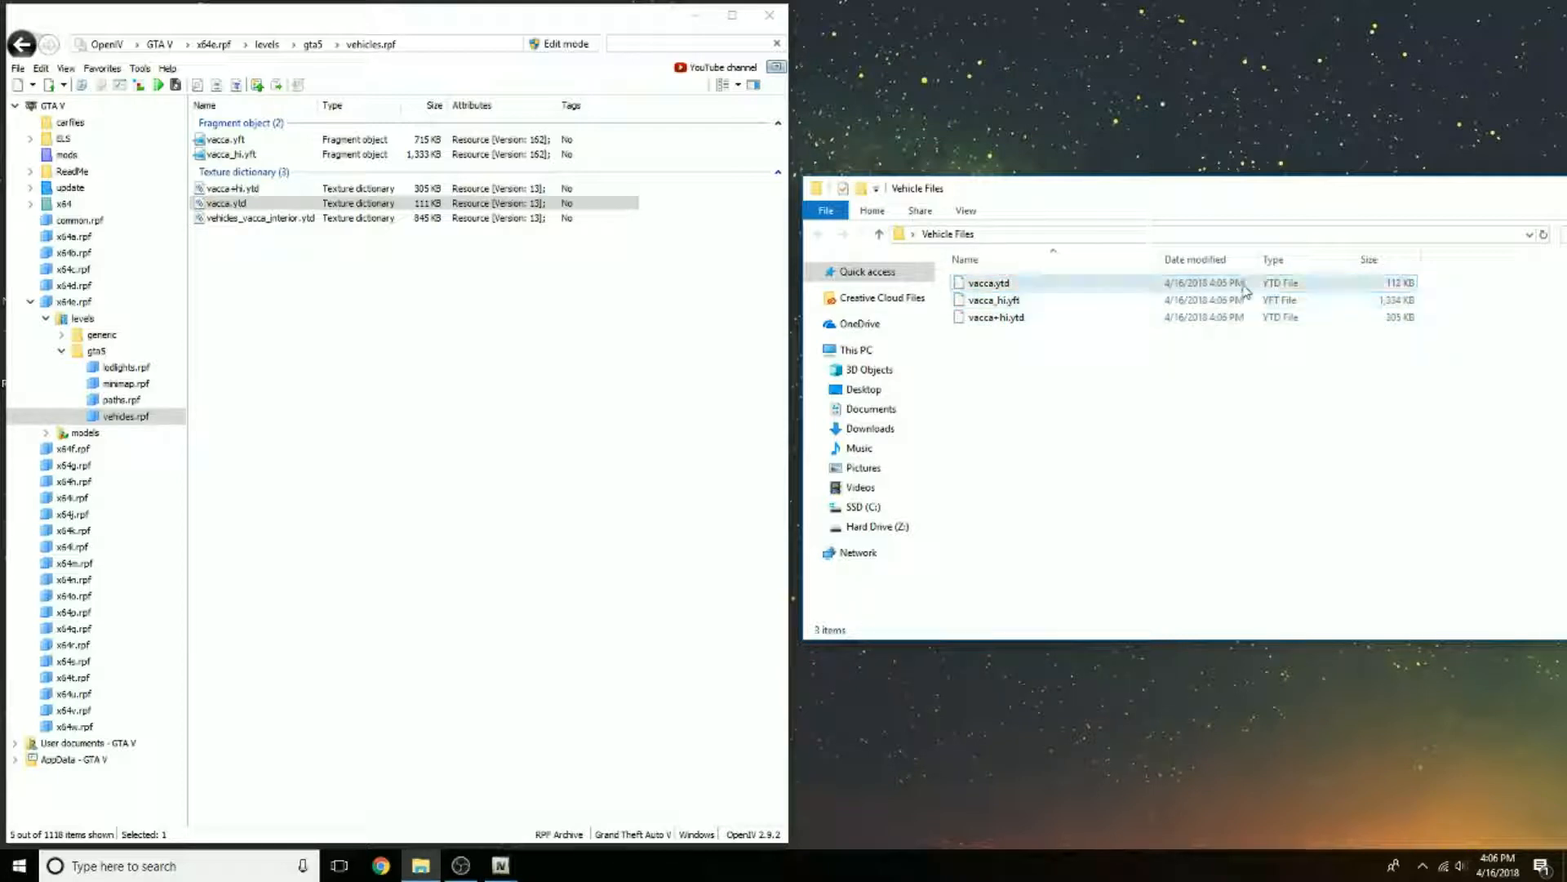
{"action": "left_click", "coordinate": [1190, 308]}
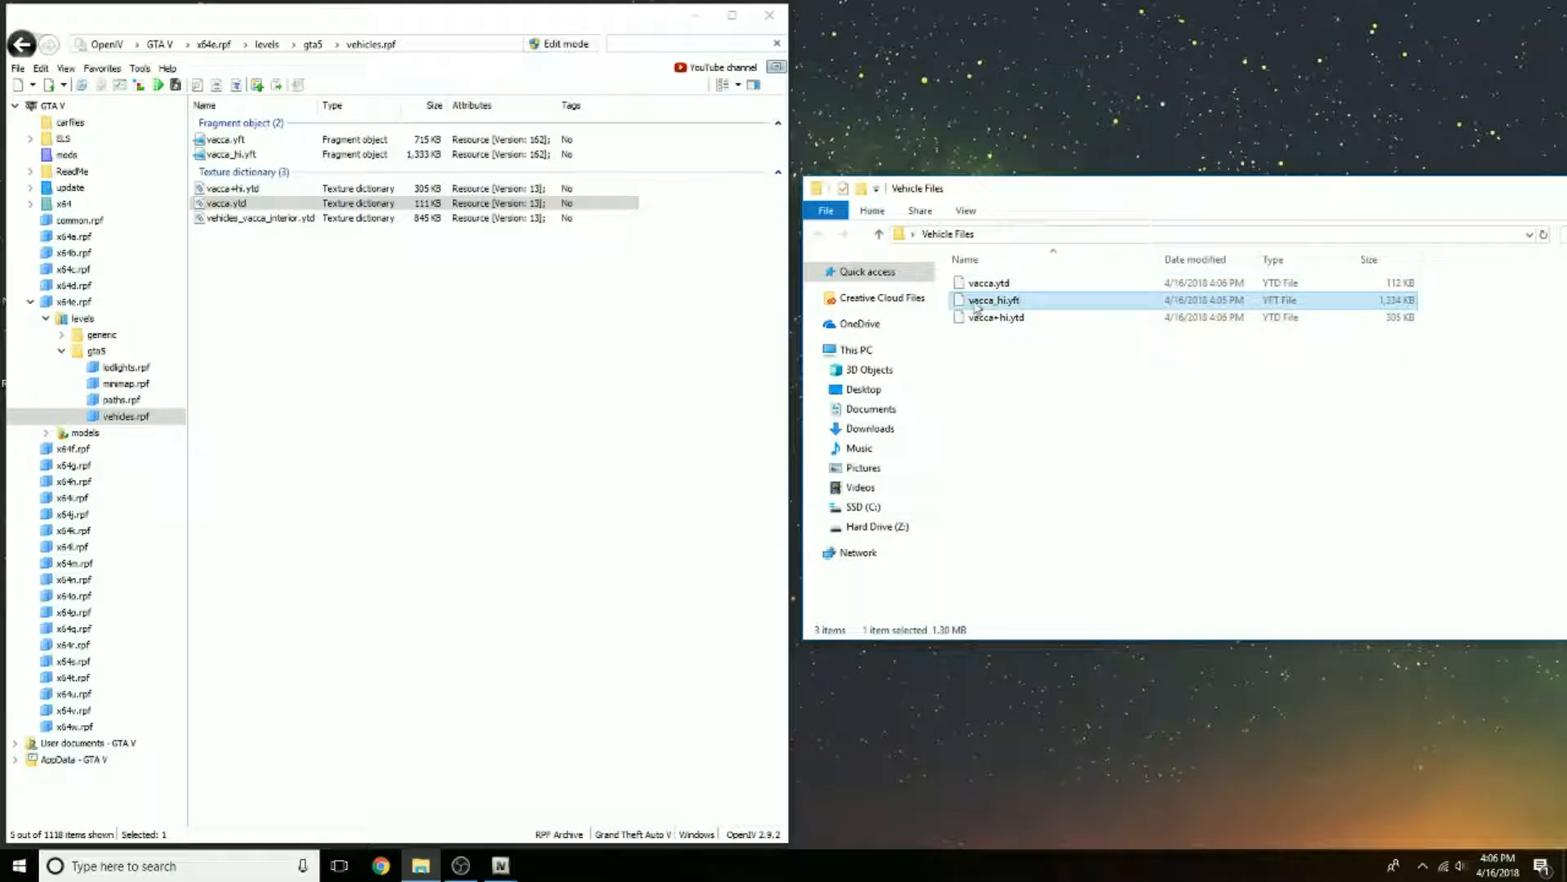
{"action": "left_click", "coordinate": [1053, 349]}
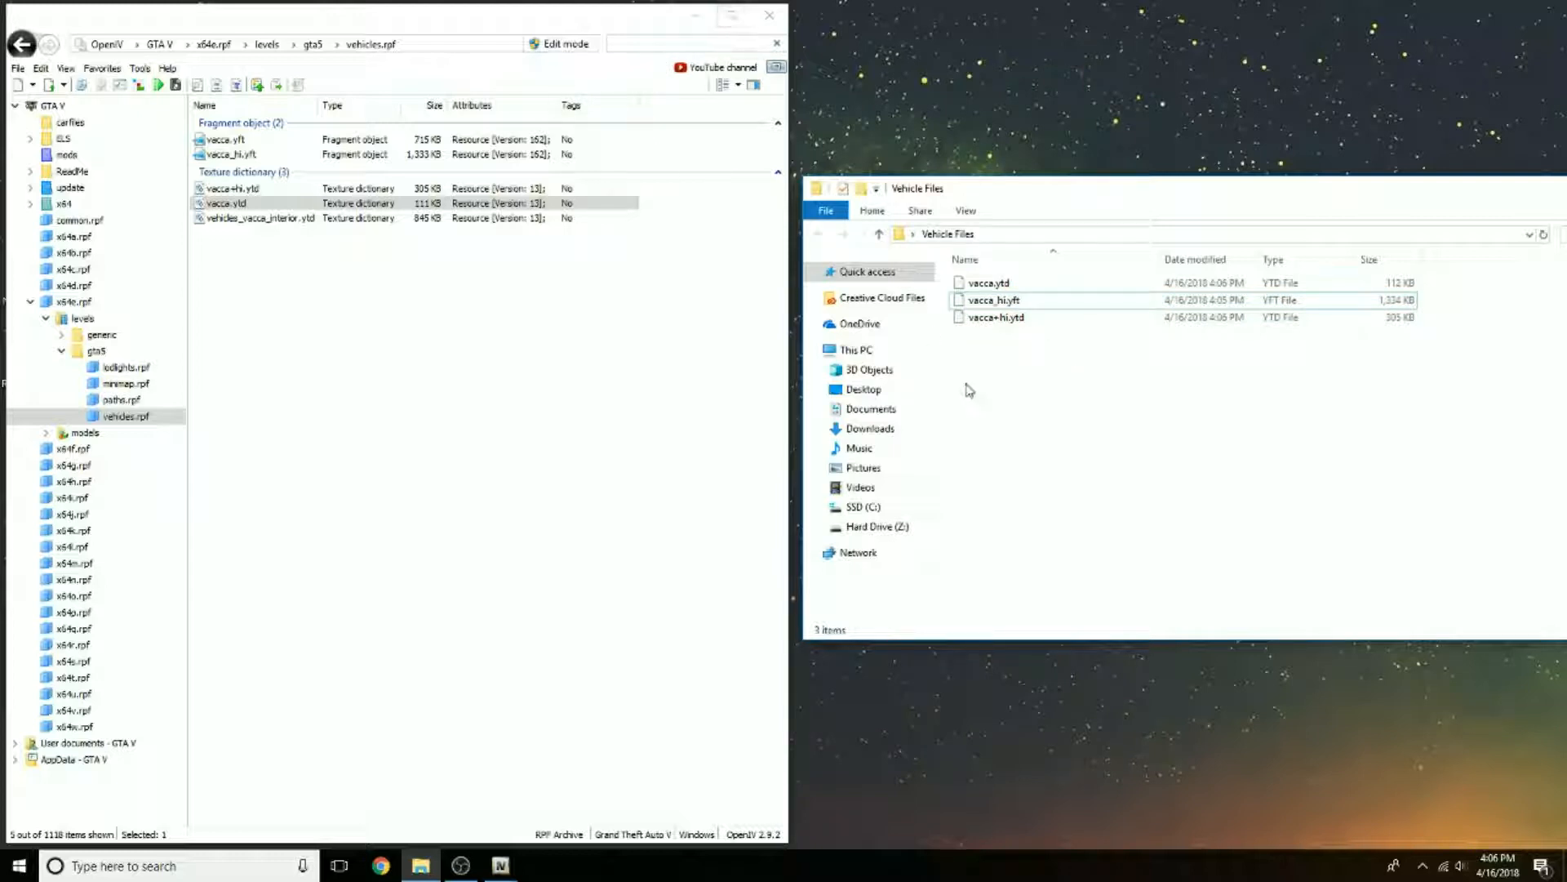
{"action": "left_click_drag", "start_coordinate": [1009, 379], "coordinate": [1067, 355]}
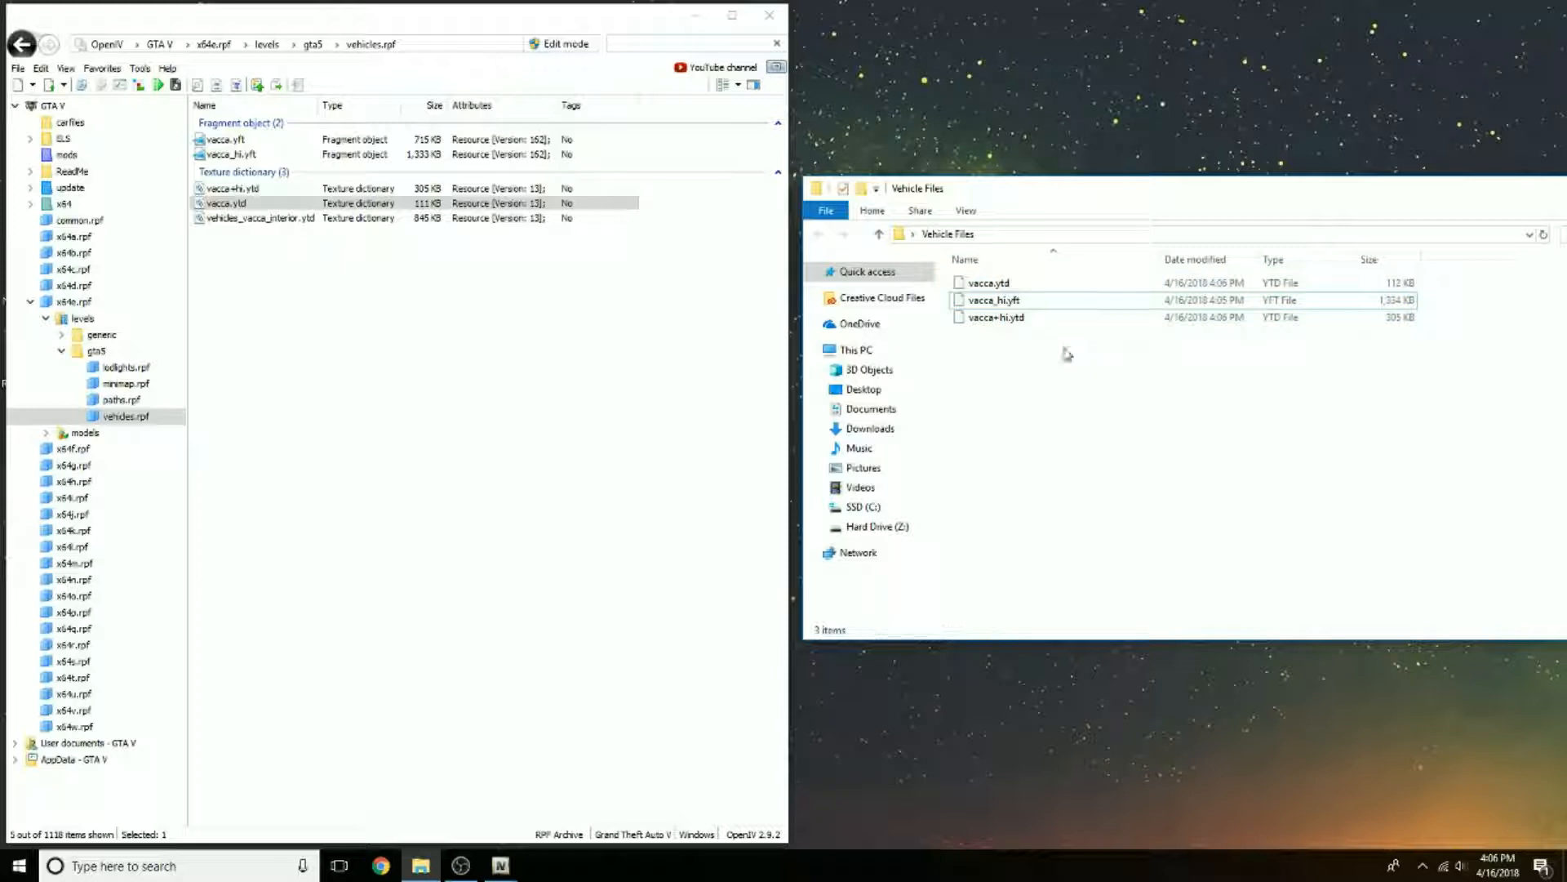
Step: Maximize the archive window and filter the file list of vehicles.rpf by "sheriff"
{"action": "left_click", "coordinate": [732, 15]}
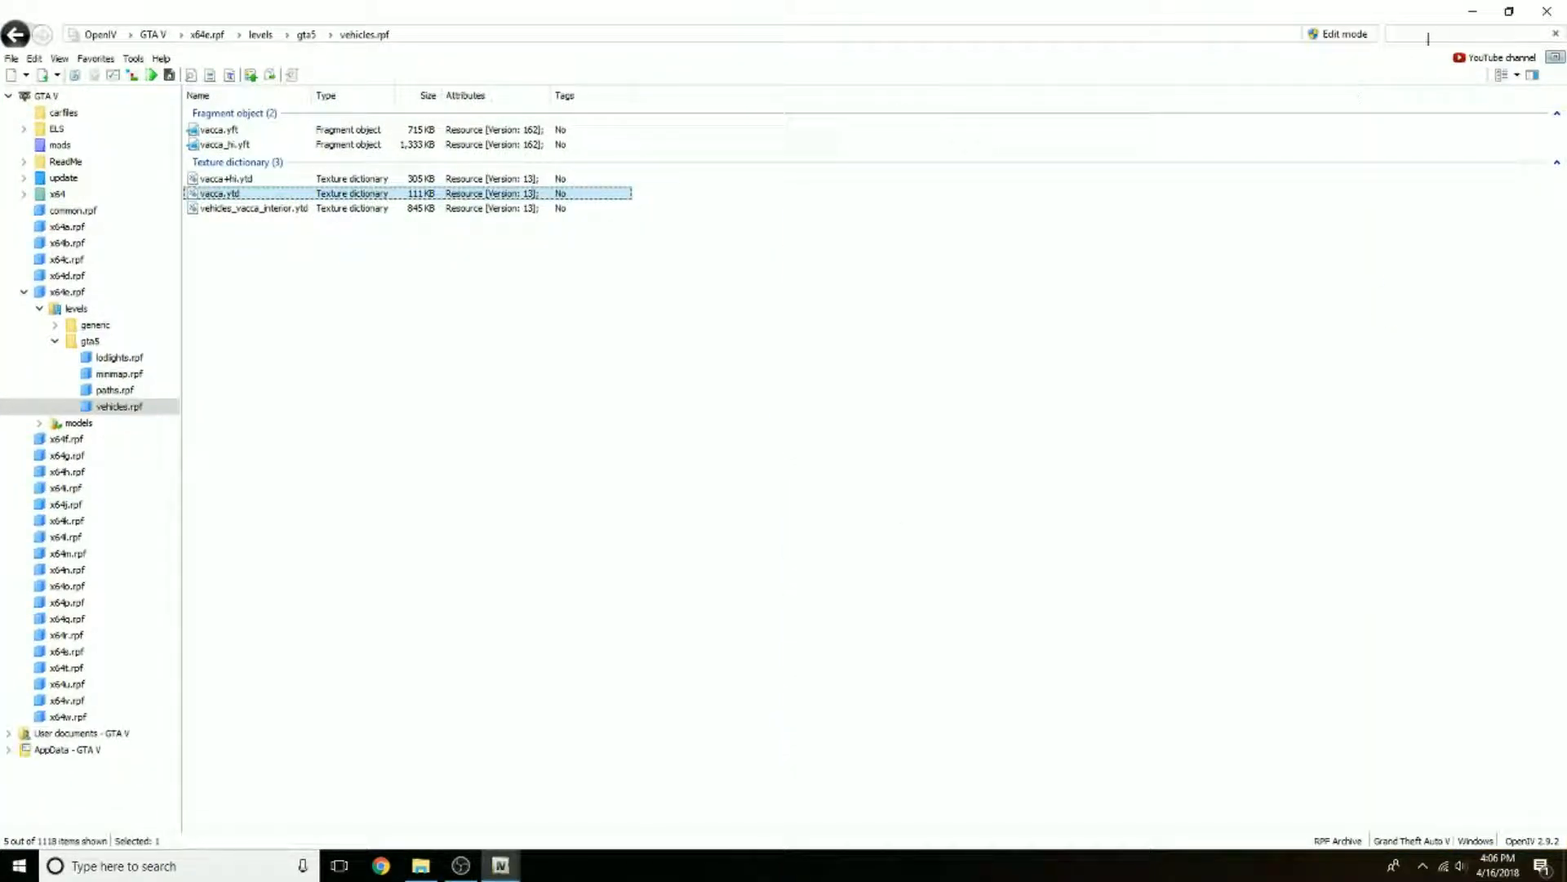
{"action": "left_click", "coordinate": [1429, 35]}
{"action": "type", "text": "vacca"}
{"action": "key", "text": "BackSpace"}
{"action": "key", "text": "BackSpace"}
{"action": "key", "text": "BackSpace"}
{"action": "key", "text": "BackSpace"}
{"action": "key", "text": "BackSpace"}
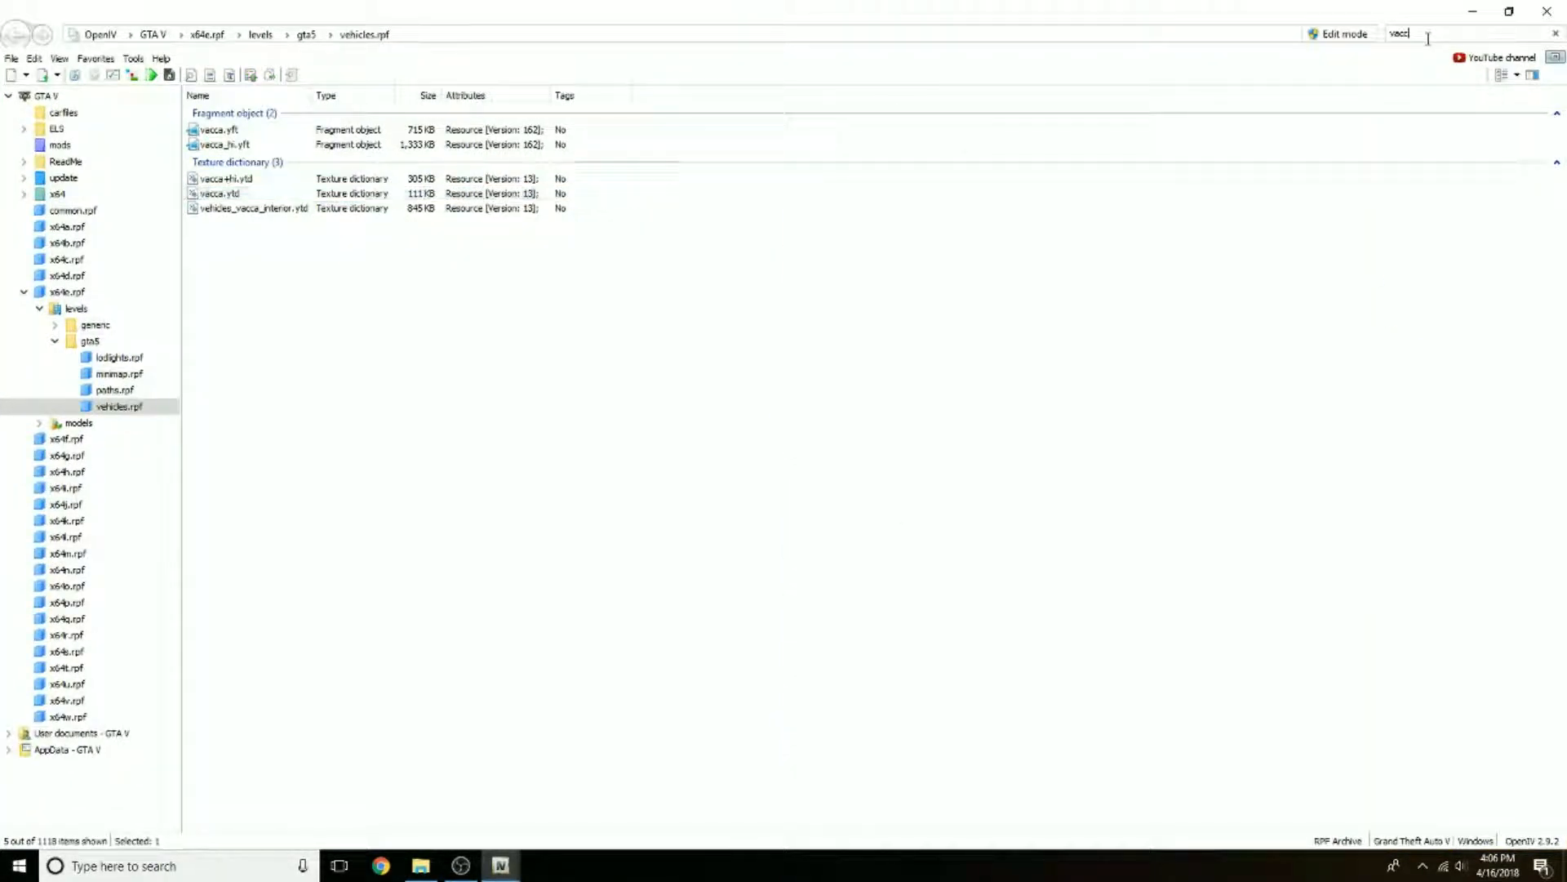
{"action": "type", "text": "sheriff"}
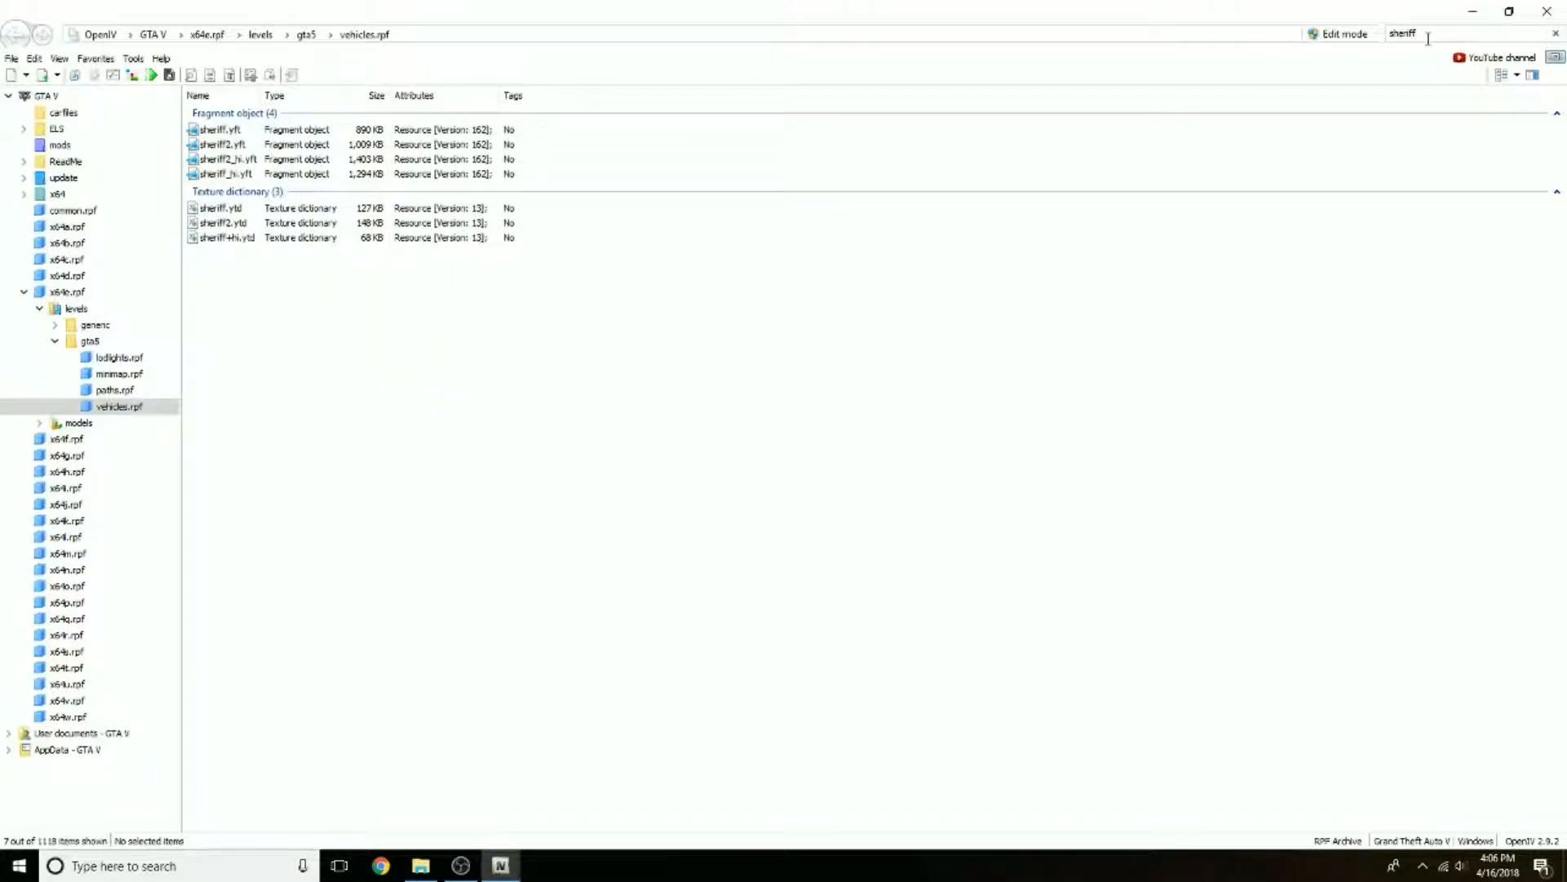
{"action": "type", "text": "1"}
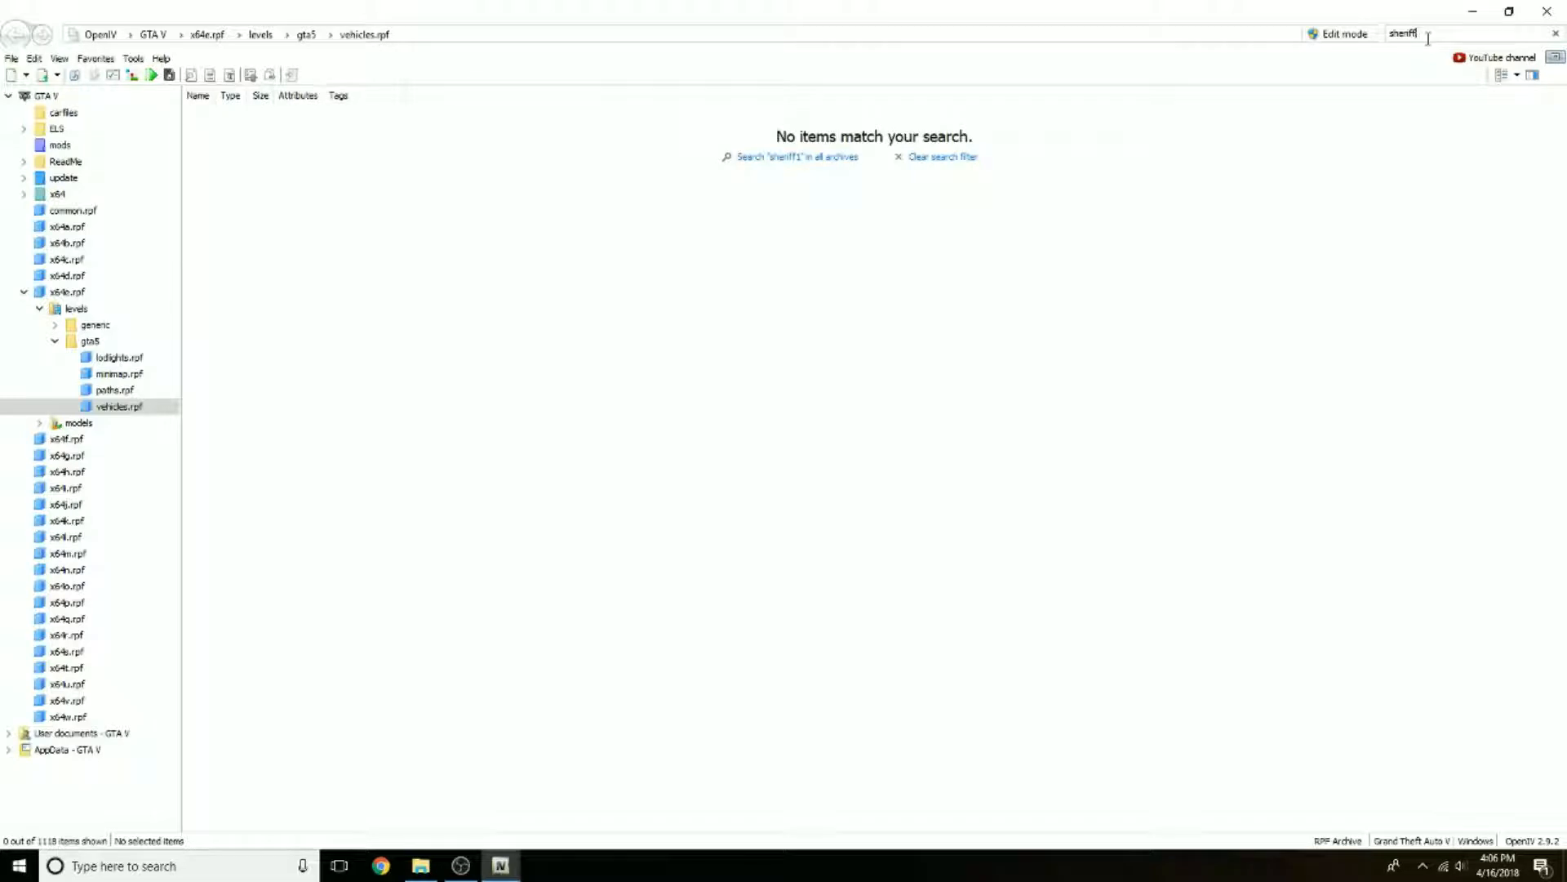
{"action": "key", "text": "BackSpace"}
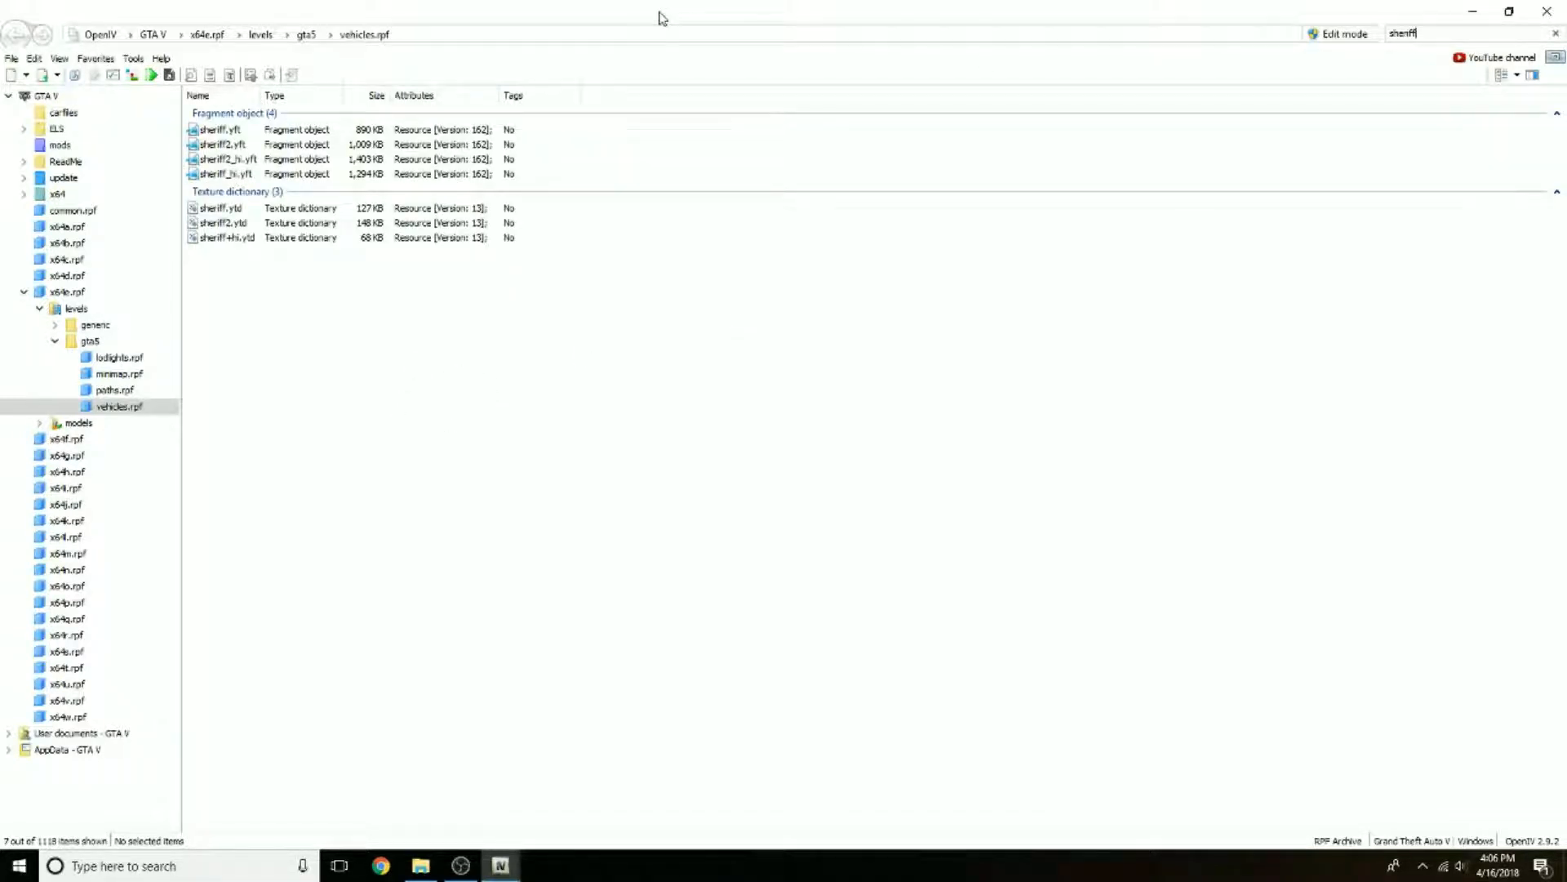
Step: Extract sheriff_hi.yft, sheriff.ytd and sheriff+hi.ytd into the Vehicle Files folder, with the archive window restored beside it
{"action": "left_click_drag", "start_coordinate": [662, 18], "coordinate": [400, 24]}
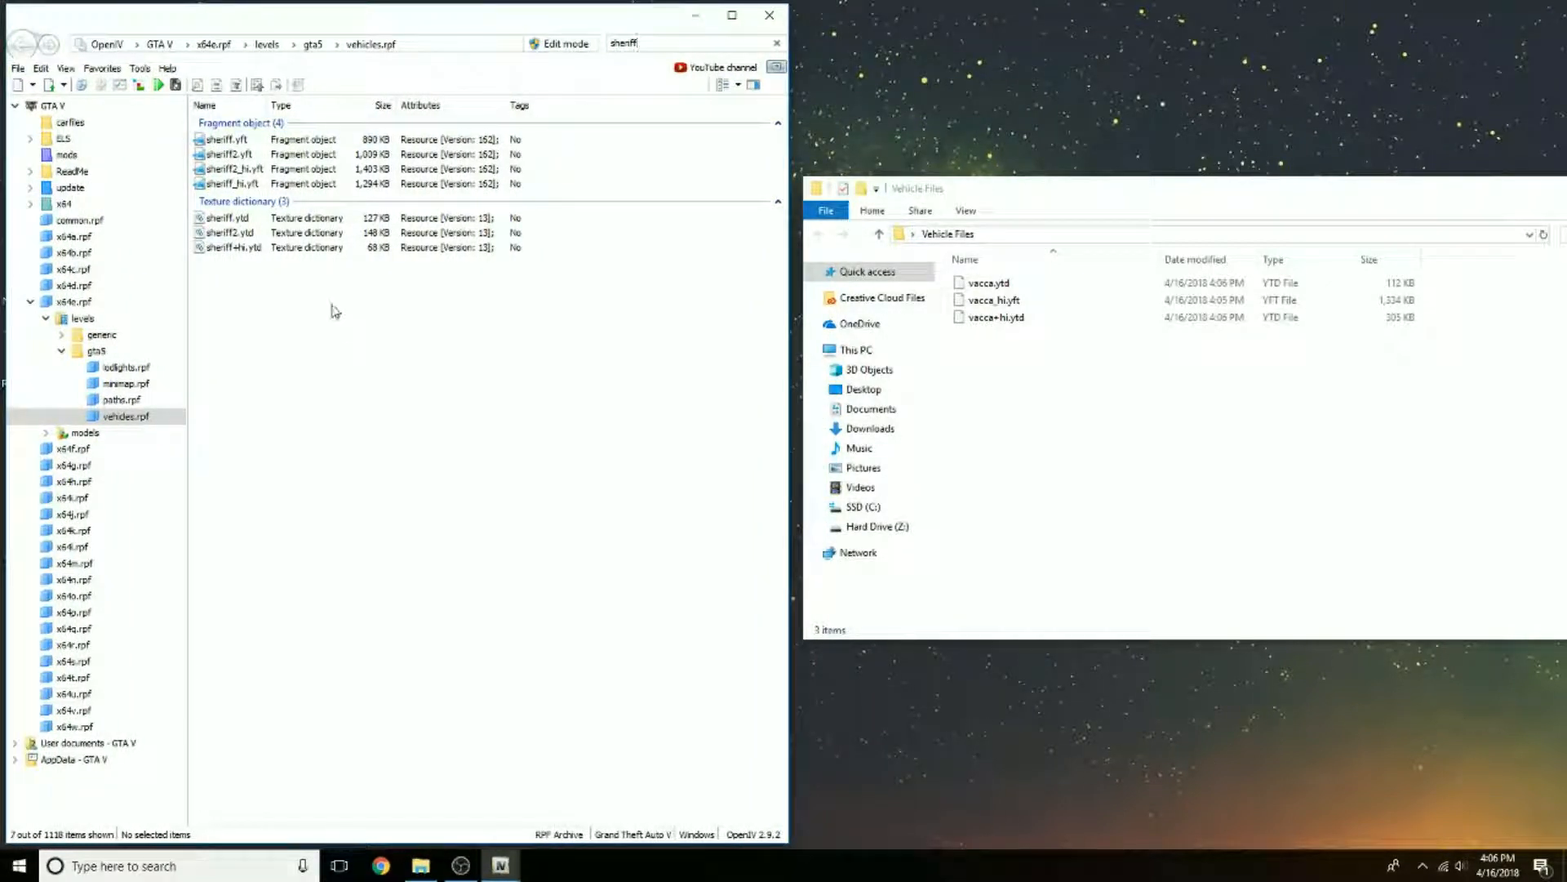
{"action": "left_click", "coordinate": [1216, 449]}
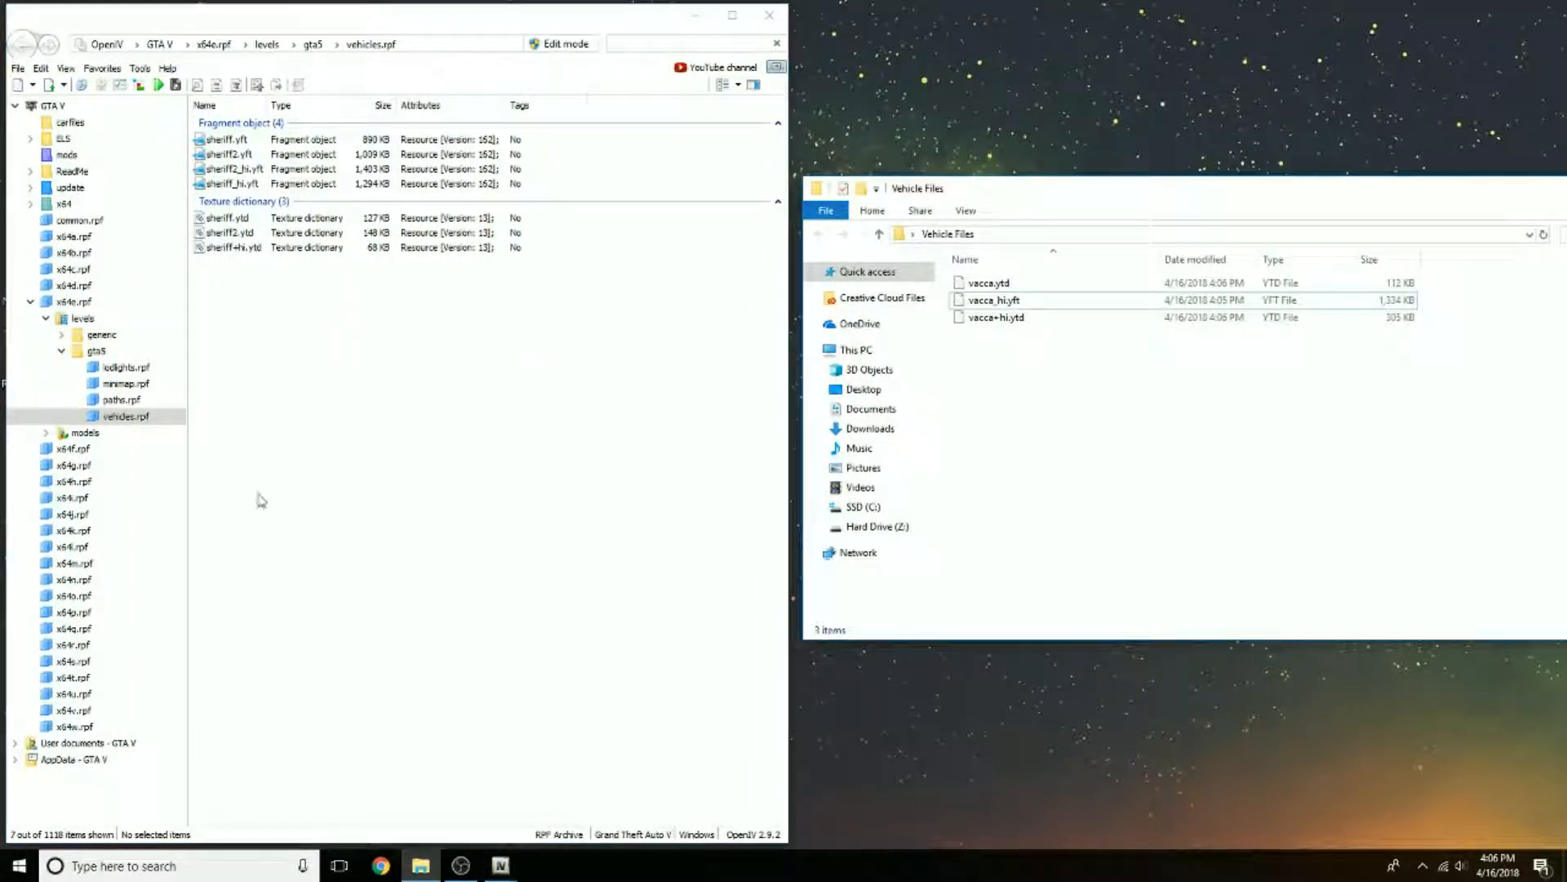
{"action": "left_click", "coordinate": [239, 185]}
{"action": "left_click_drag", "start_coordinate": [230, 191], "coordinate": [1098, 414]}
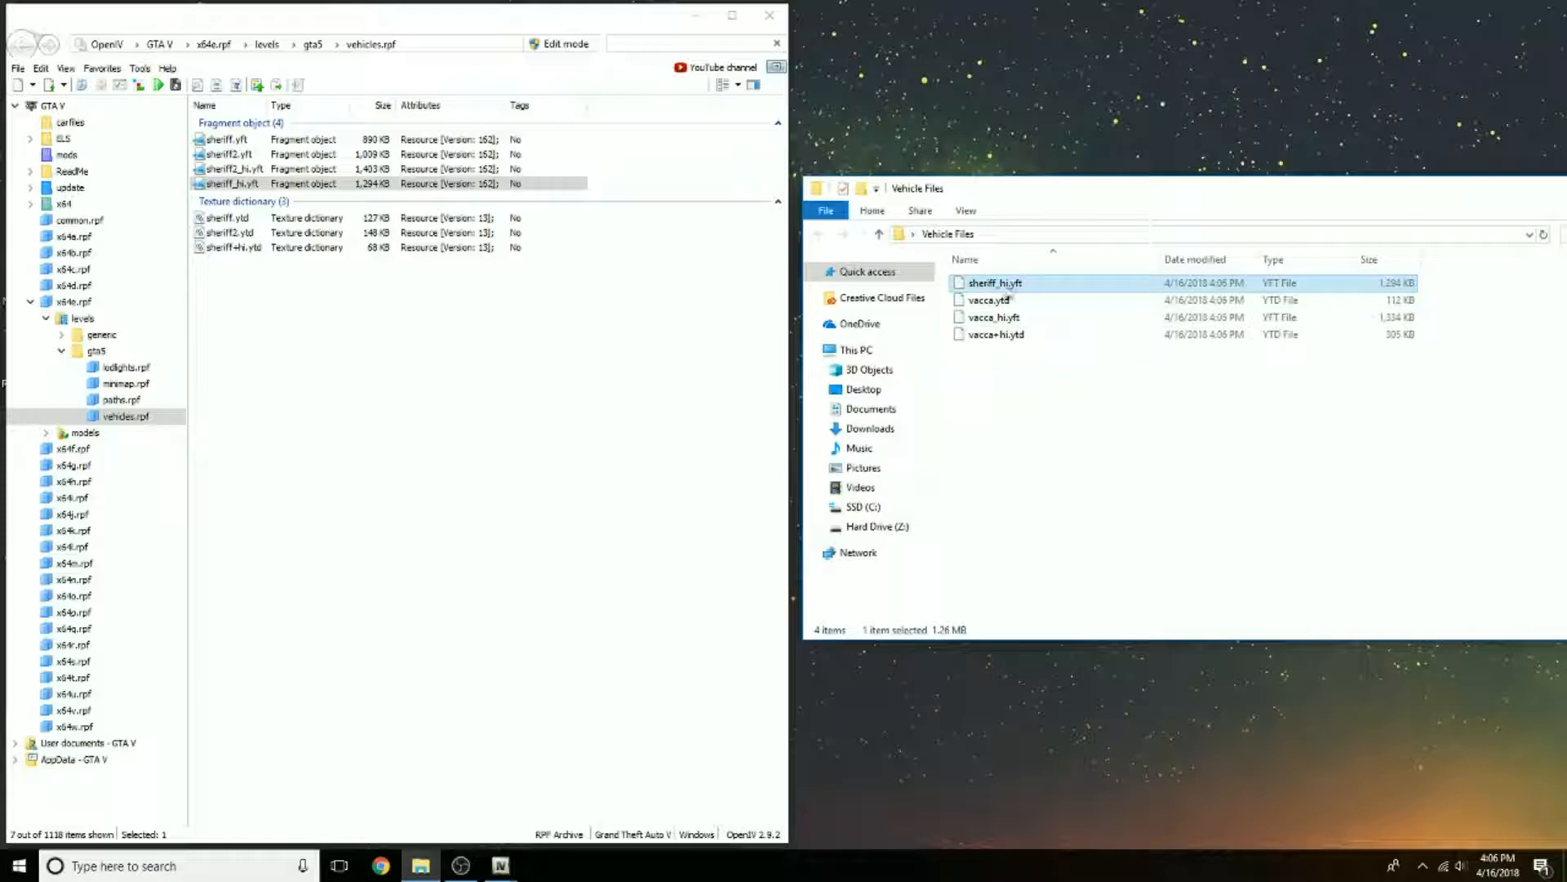
{"action": "left_click", "coordinate": [1045, 506]}
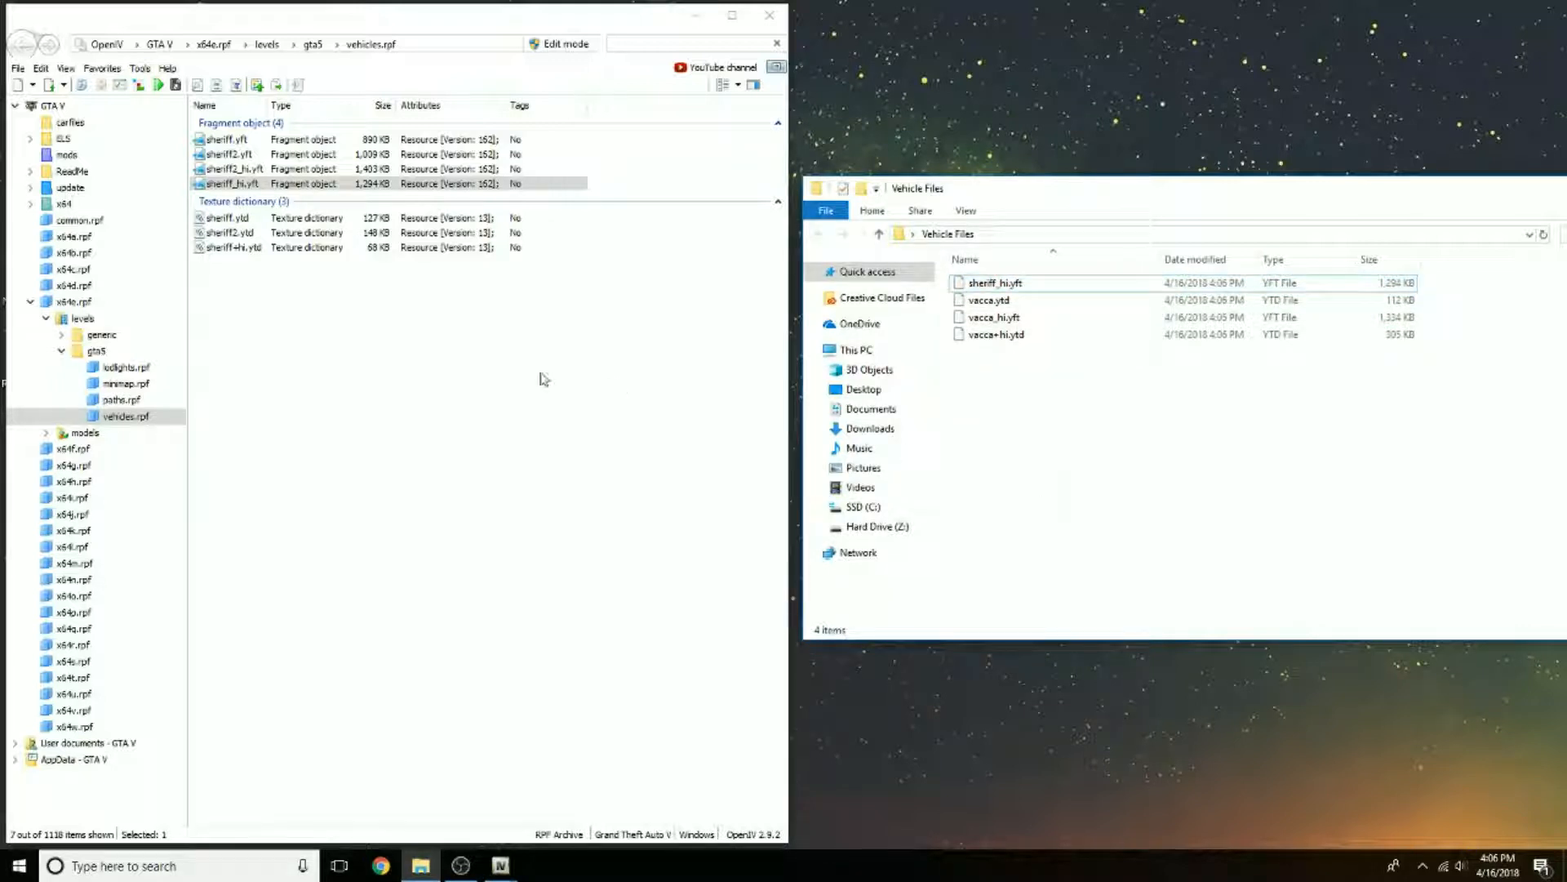
{"action": "left_click", "coordinate": [241, 219]}
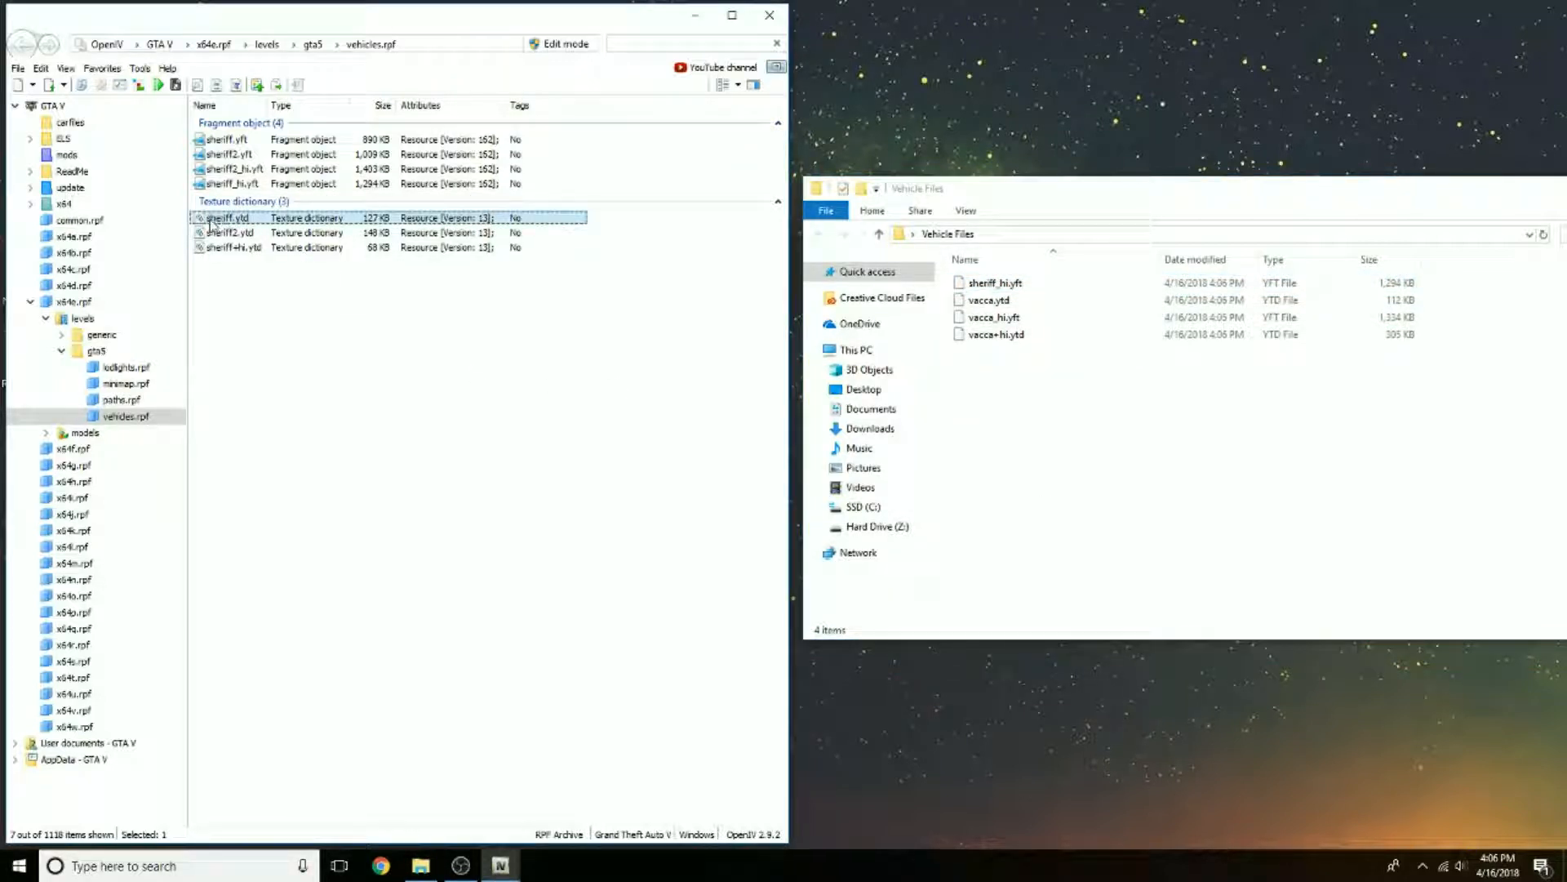
{"action": "left_click_drag", "start_coordinate": [211, 224], "coordinate": [1025, 426]}
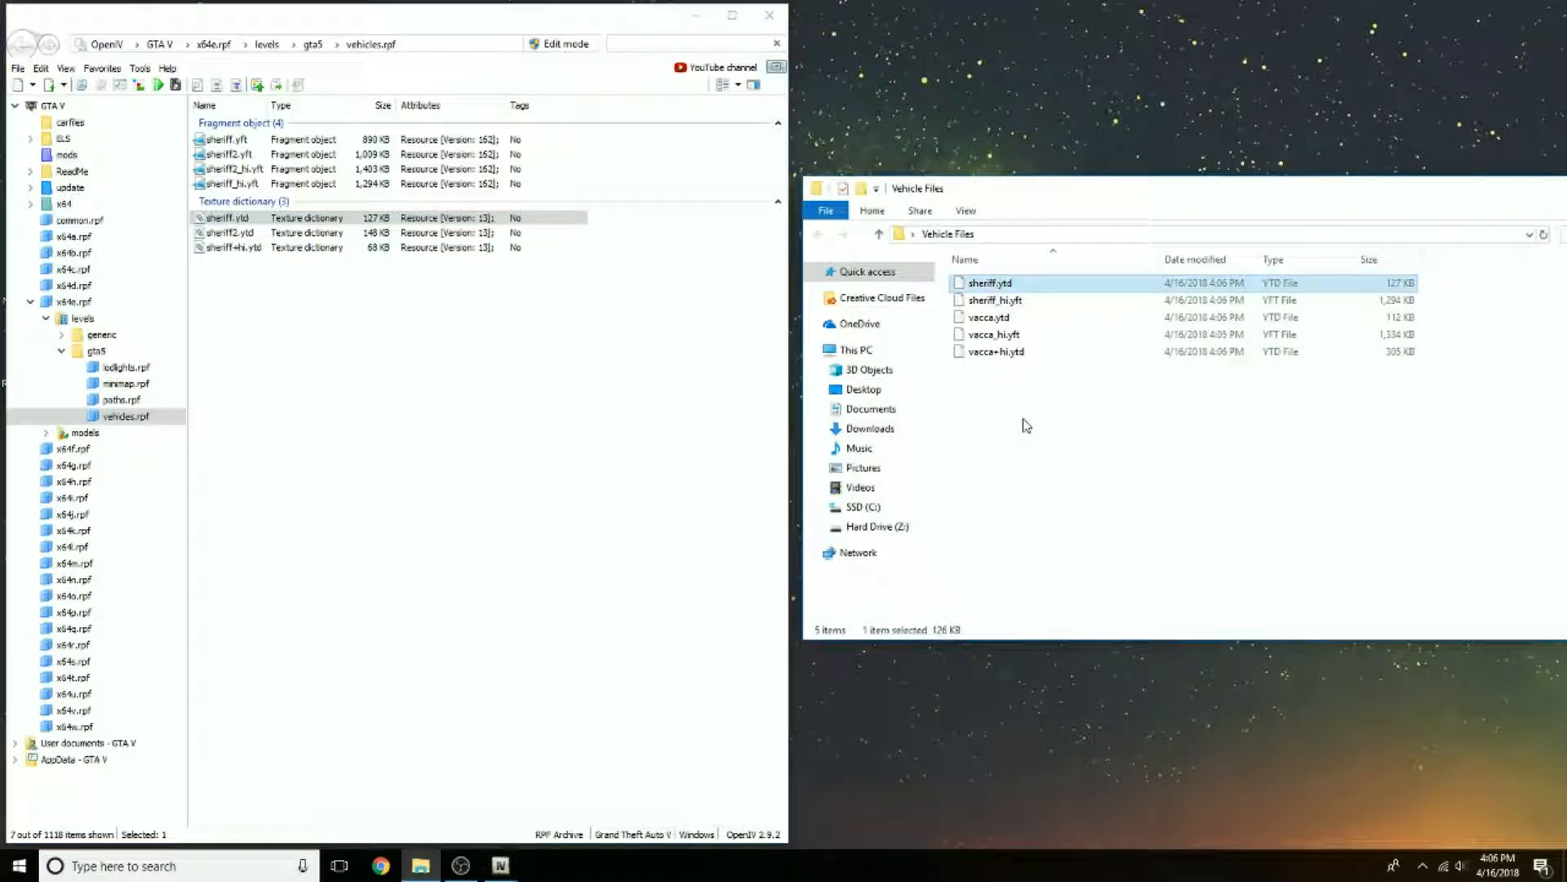
{"action": "left_click", "coordinate": [217, 248]}
{"action": "left_click_drag", "start_coordinate": [296, 283], "coordinate": [1100, 476]}
{"action": "left_click", "coordinate": [1100, 475]}
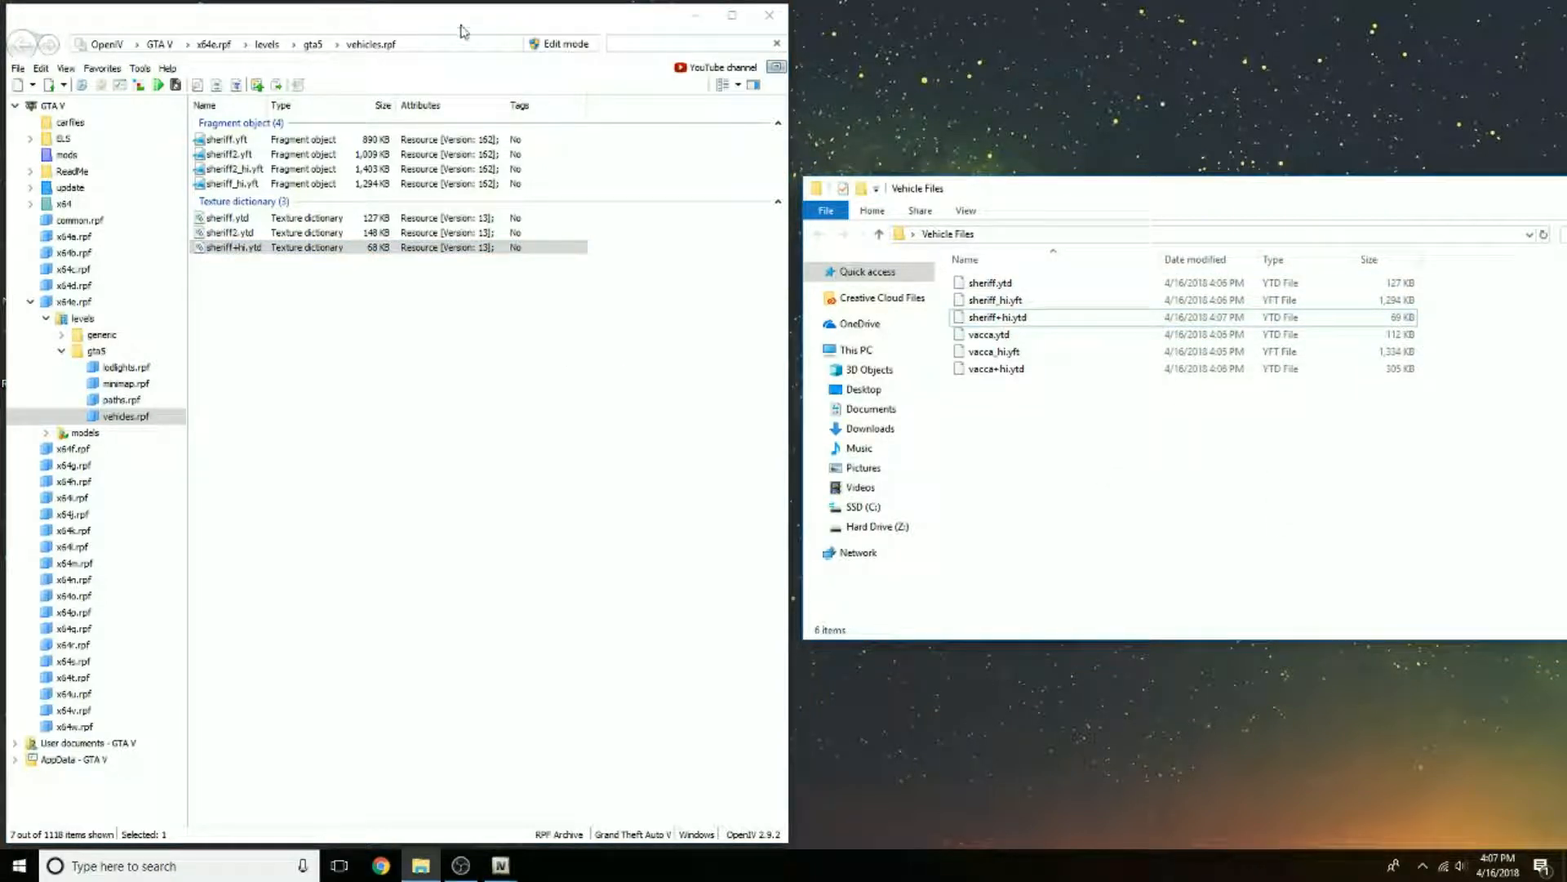
Step: Close the leftover archive search window and minimize the main OpenIV window
{"action": "left_click_drag", "start_coordinate": [462, 31], "coordinate": [889, 32]}
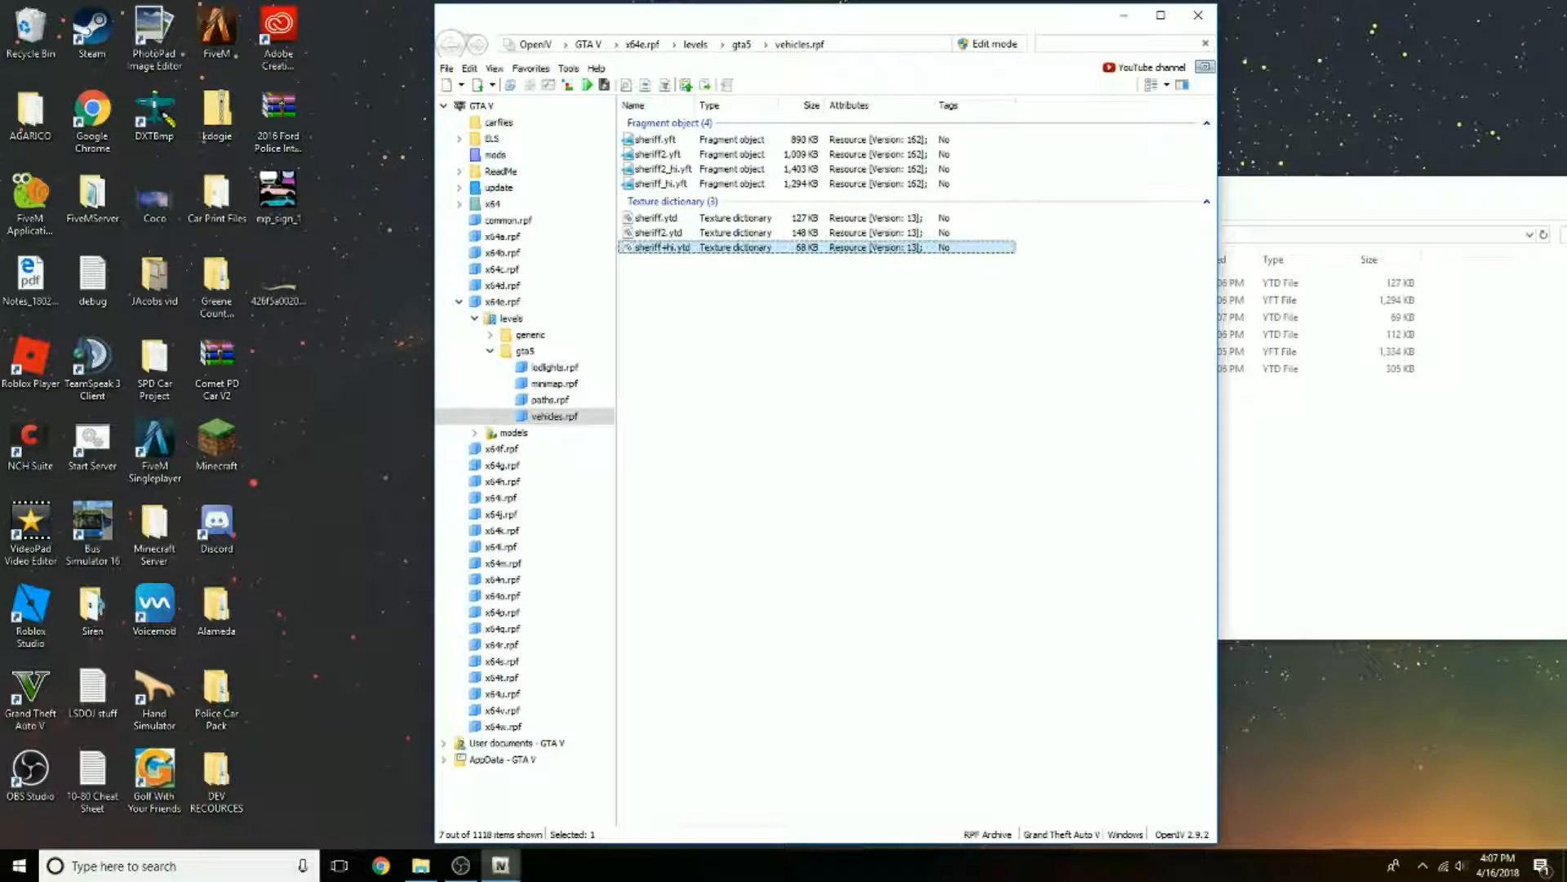
{"action": "mouse_move", "coordinate": [501, 865]}
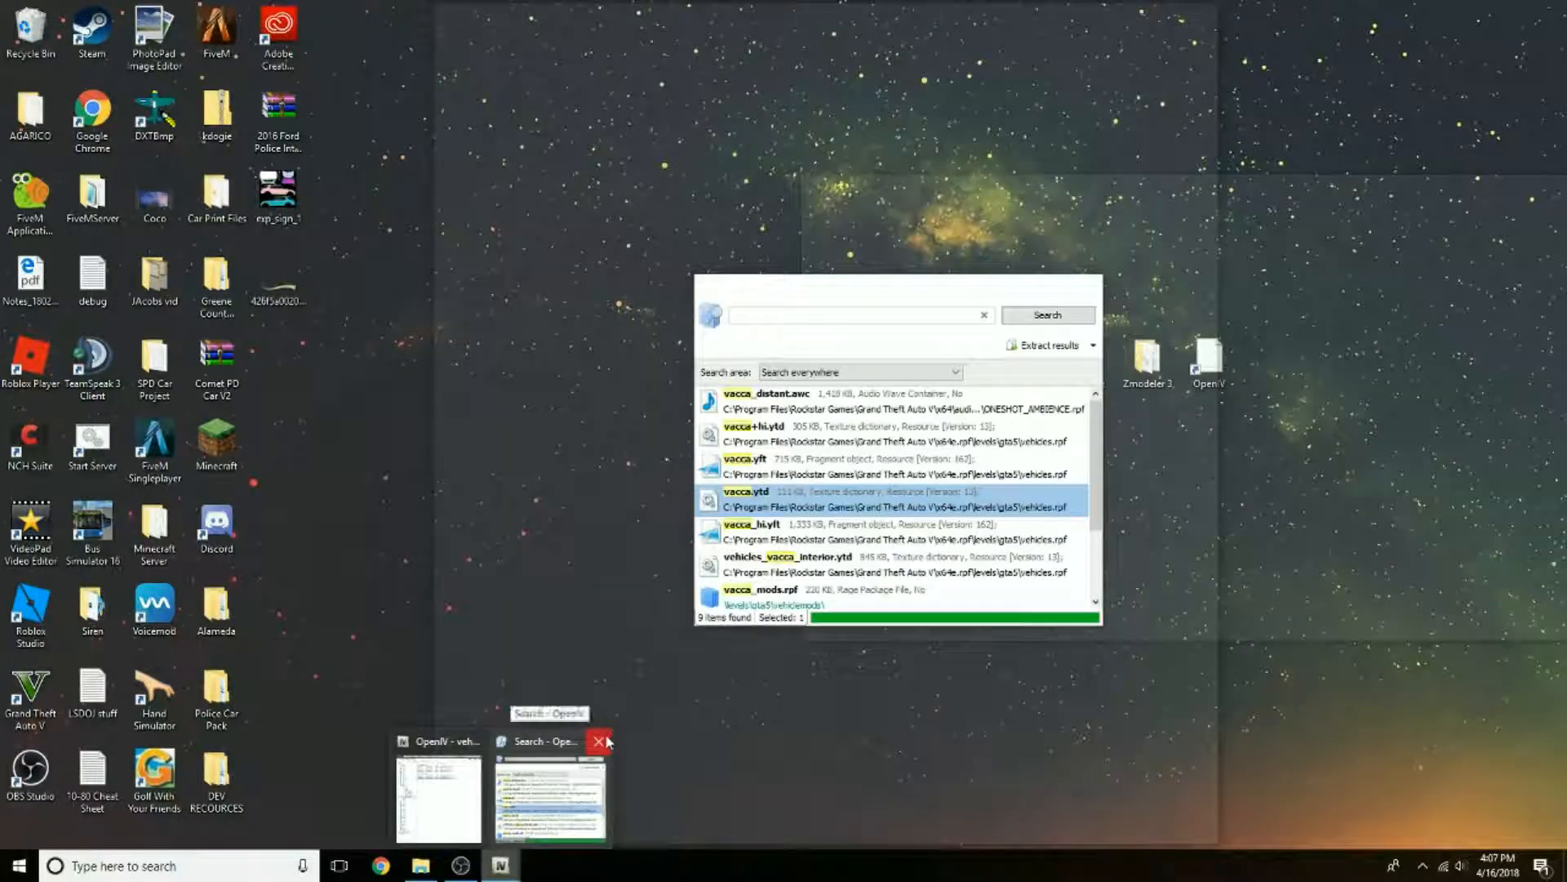
{"action": "left_click", "coordinate": [607, 741]}
{"action": "left_click", "coordinate": [815, 500]}
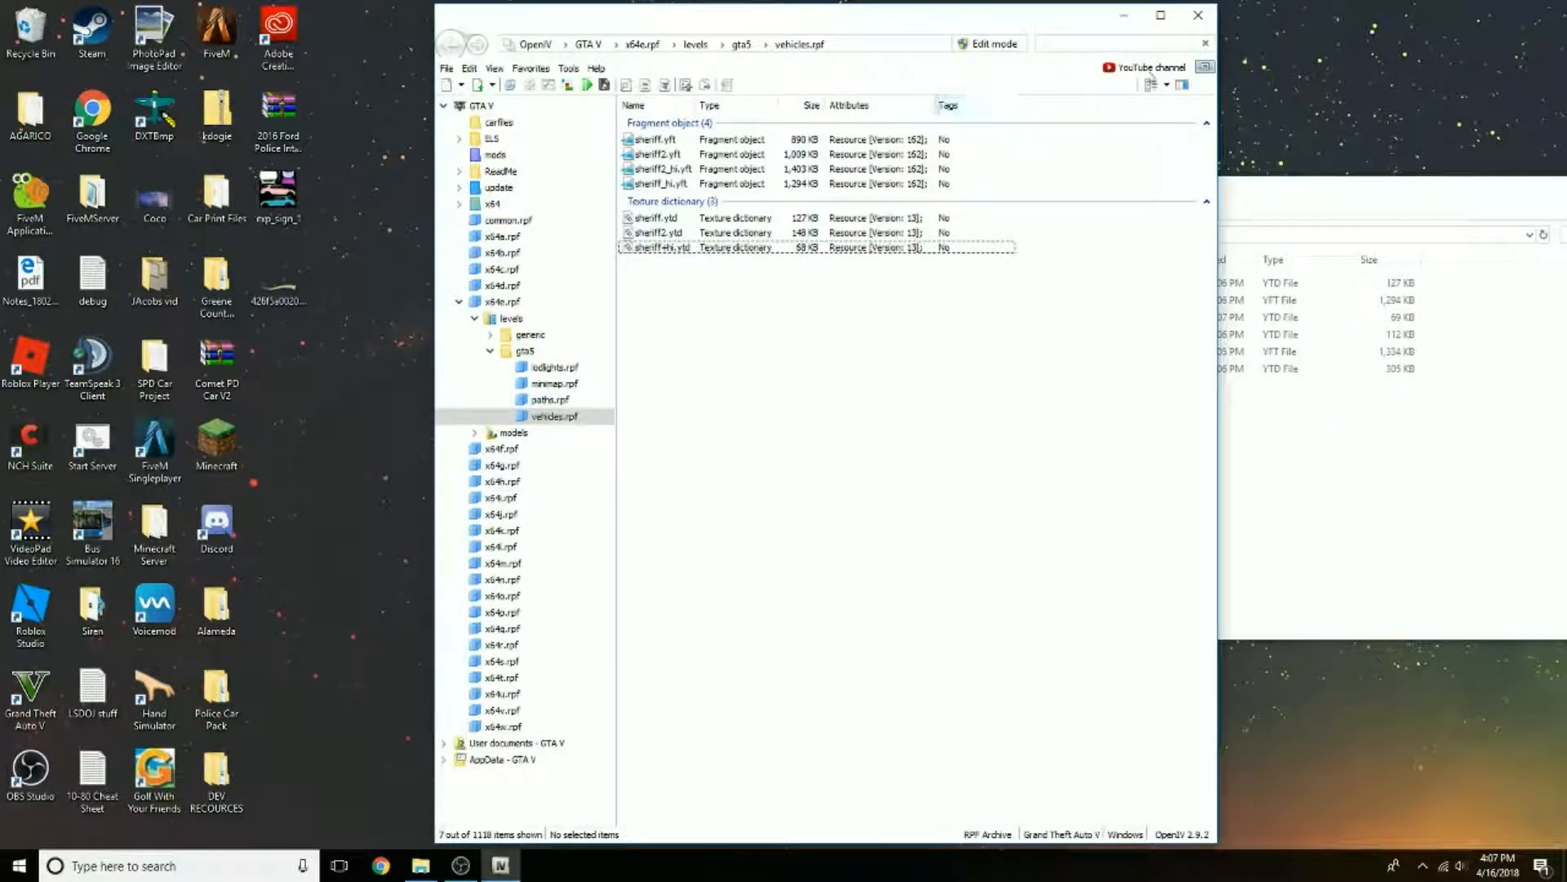
{"action": "left_click", "coordinate": [1124, 15]}
Step: Move the Vehicle Files window to the middle of the desktop, review the extracted files and close it
{"action": "left_click_drag", "start_coordinate": [1190, 182], "coordinate": [708, 269]}
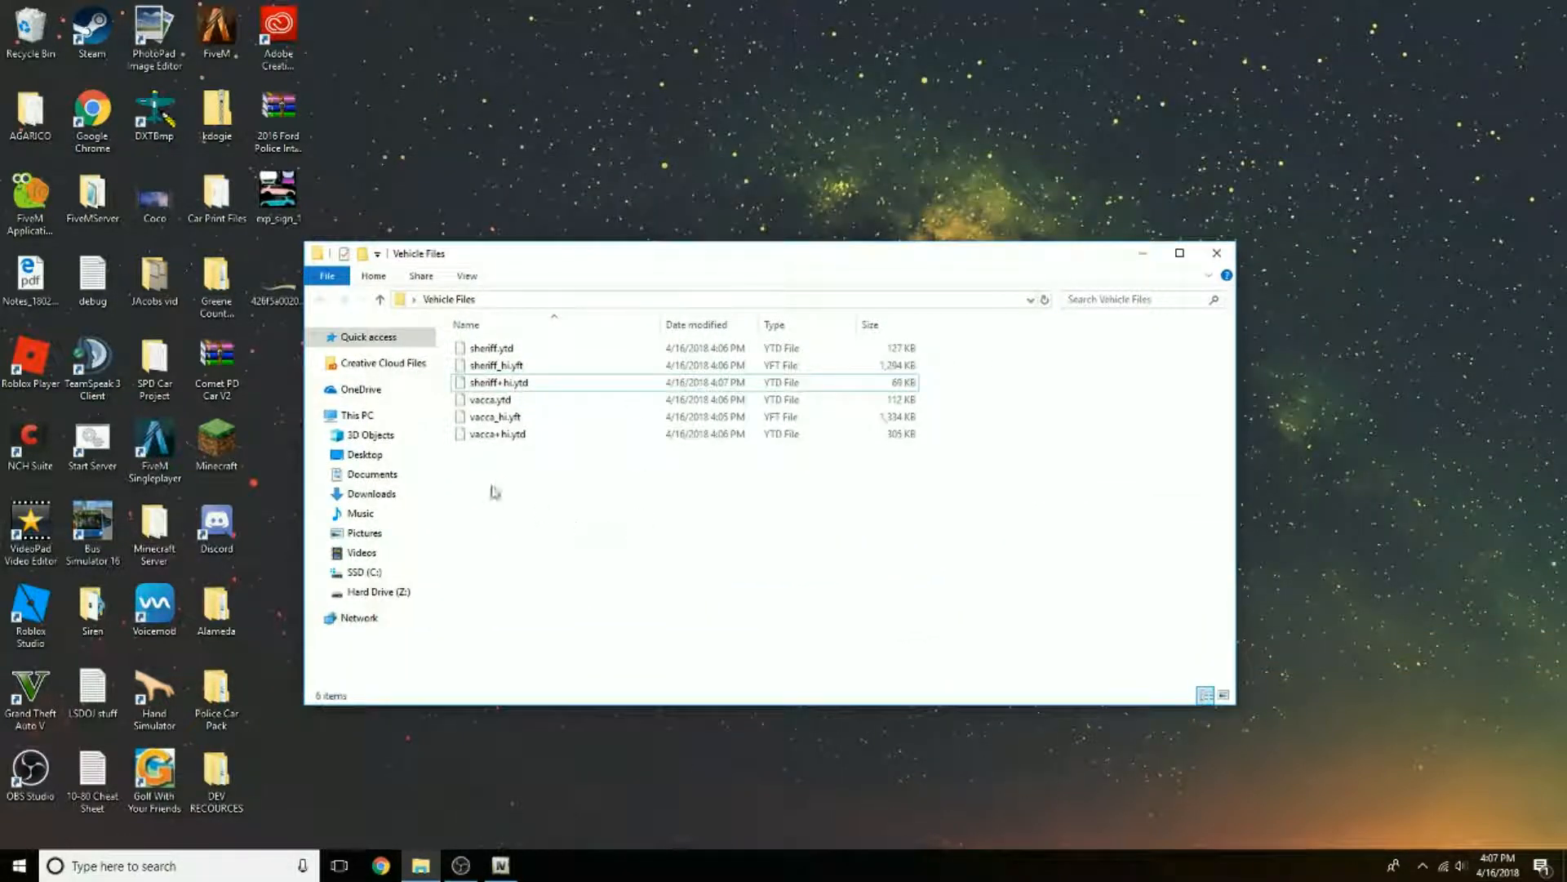
{"action": "left_click_drag", "start_coordinate": [493, 491], "coordinate": [777, 341]}
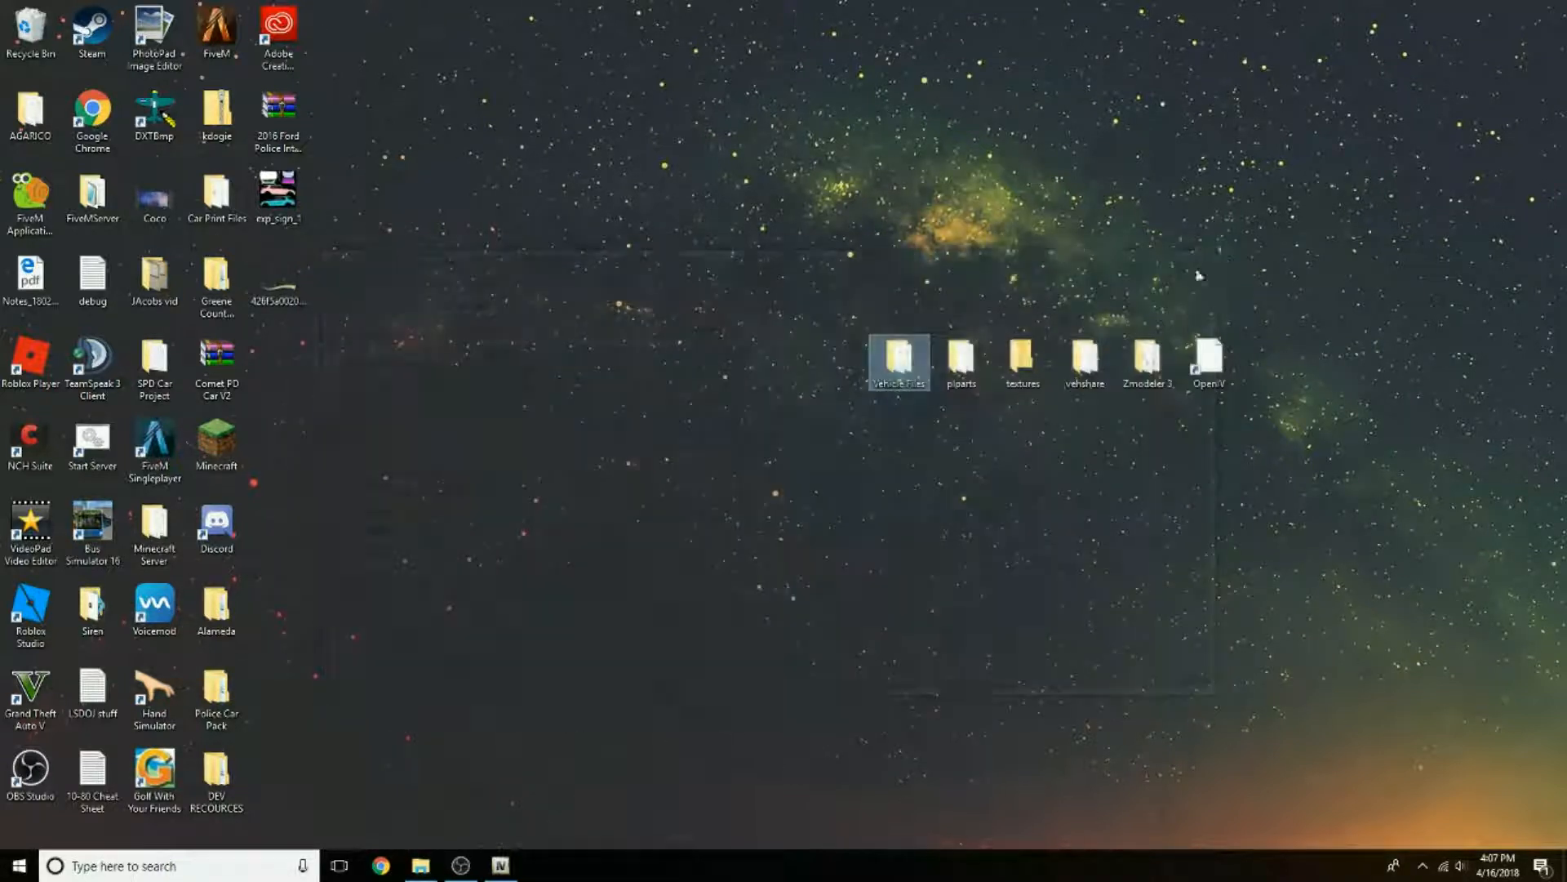
{"action": "left_click", "coordinate": [1217, 252]}
{"action": "left_click", "coordinate": [1212, 509]}
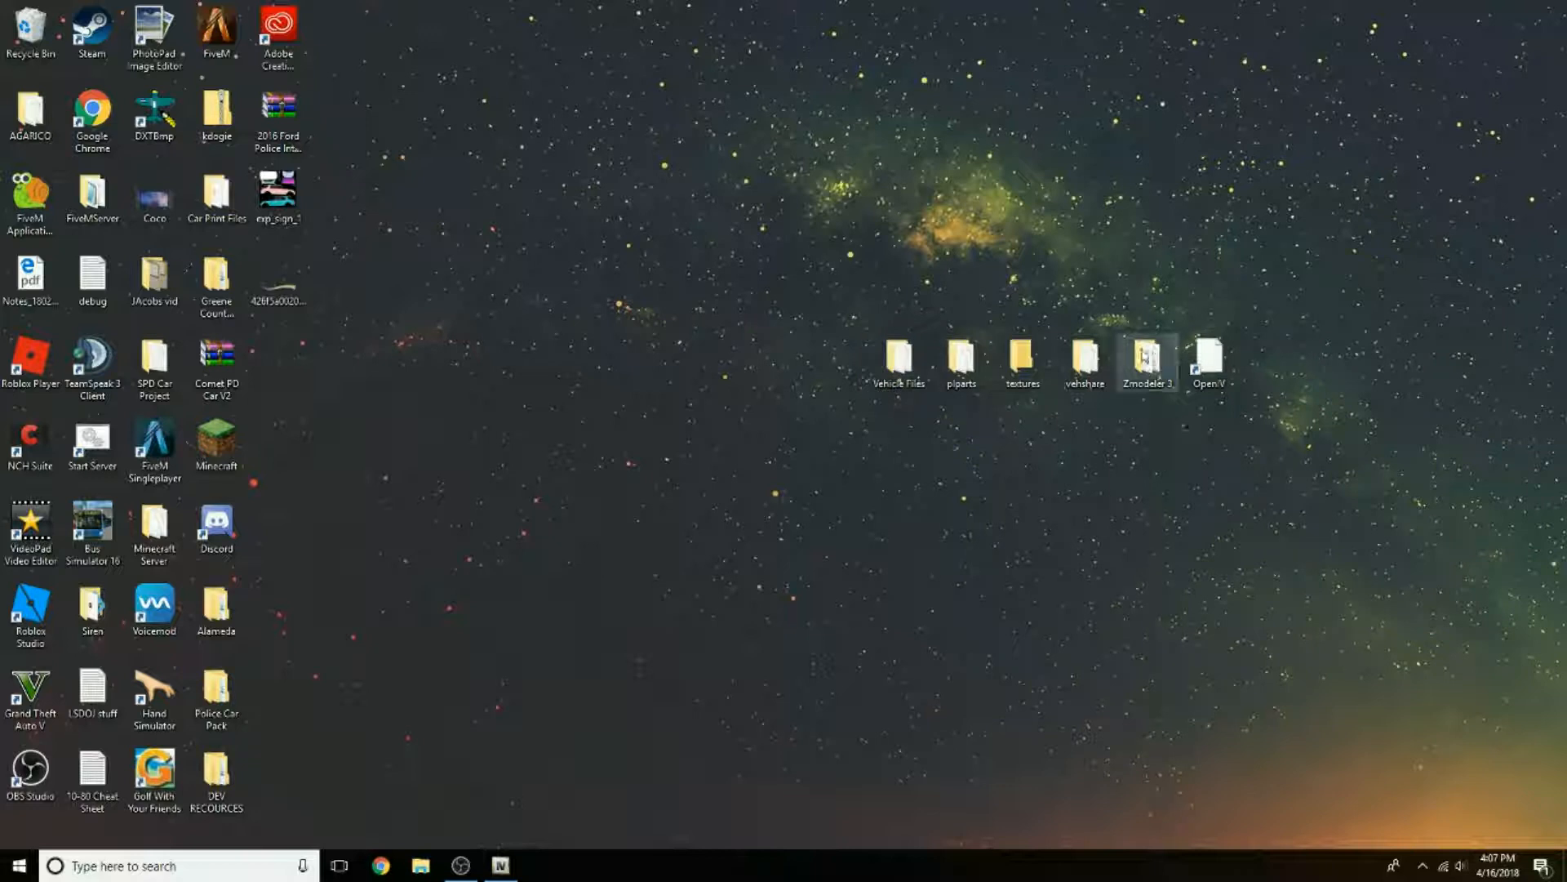
{"action": "left_click", "coordinate": [1149, 364]}
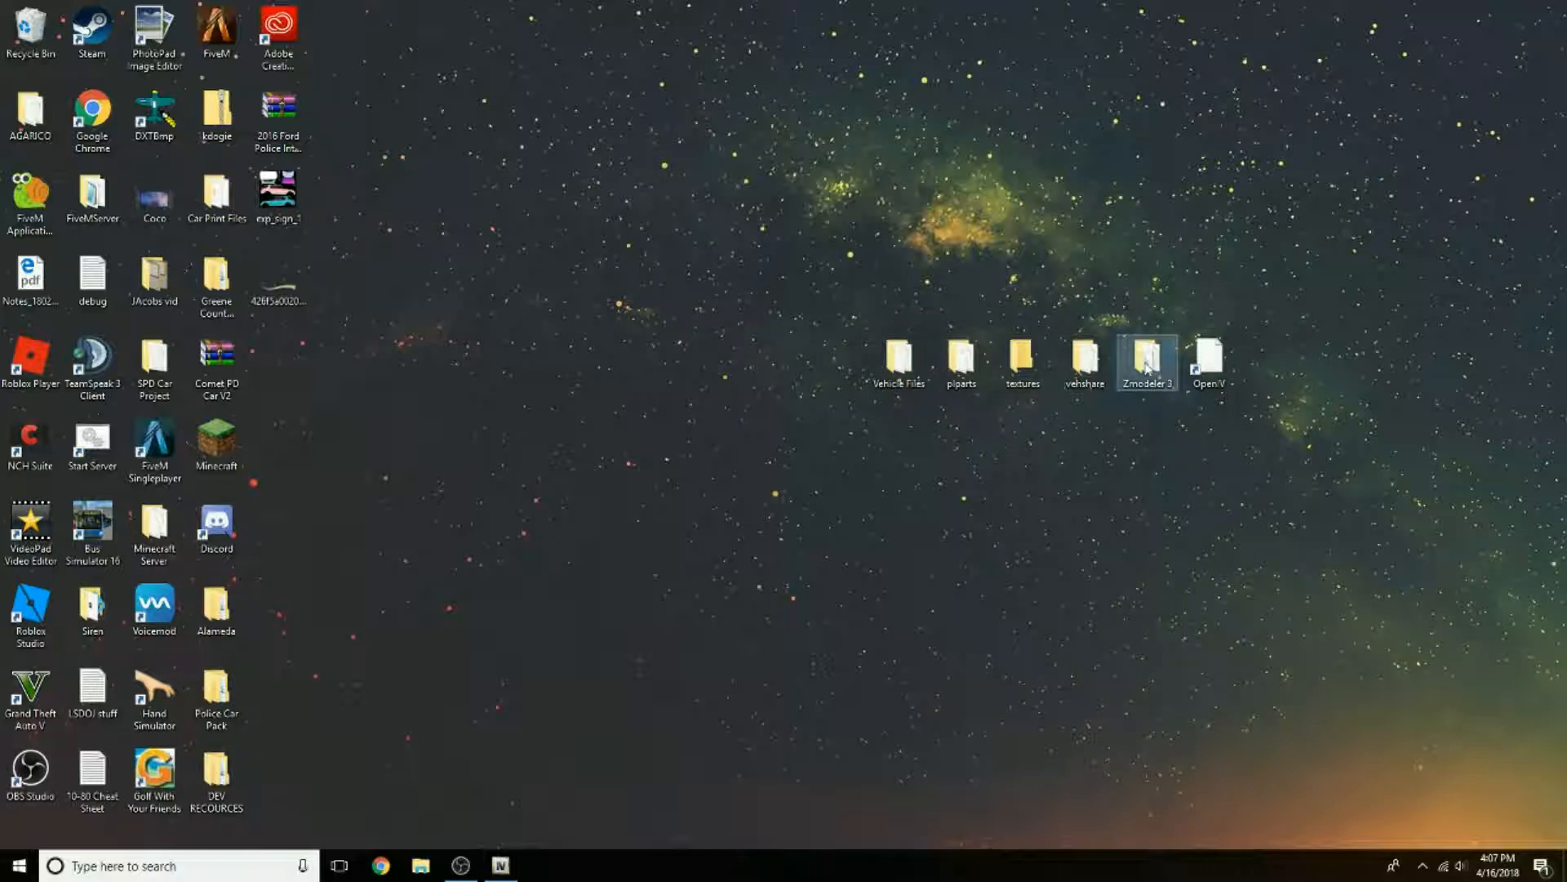
Step: Switch to Chrome and load the zmodeler3.com website
{"action": "left_click", "coordinate": [382, 868]}
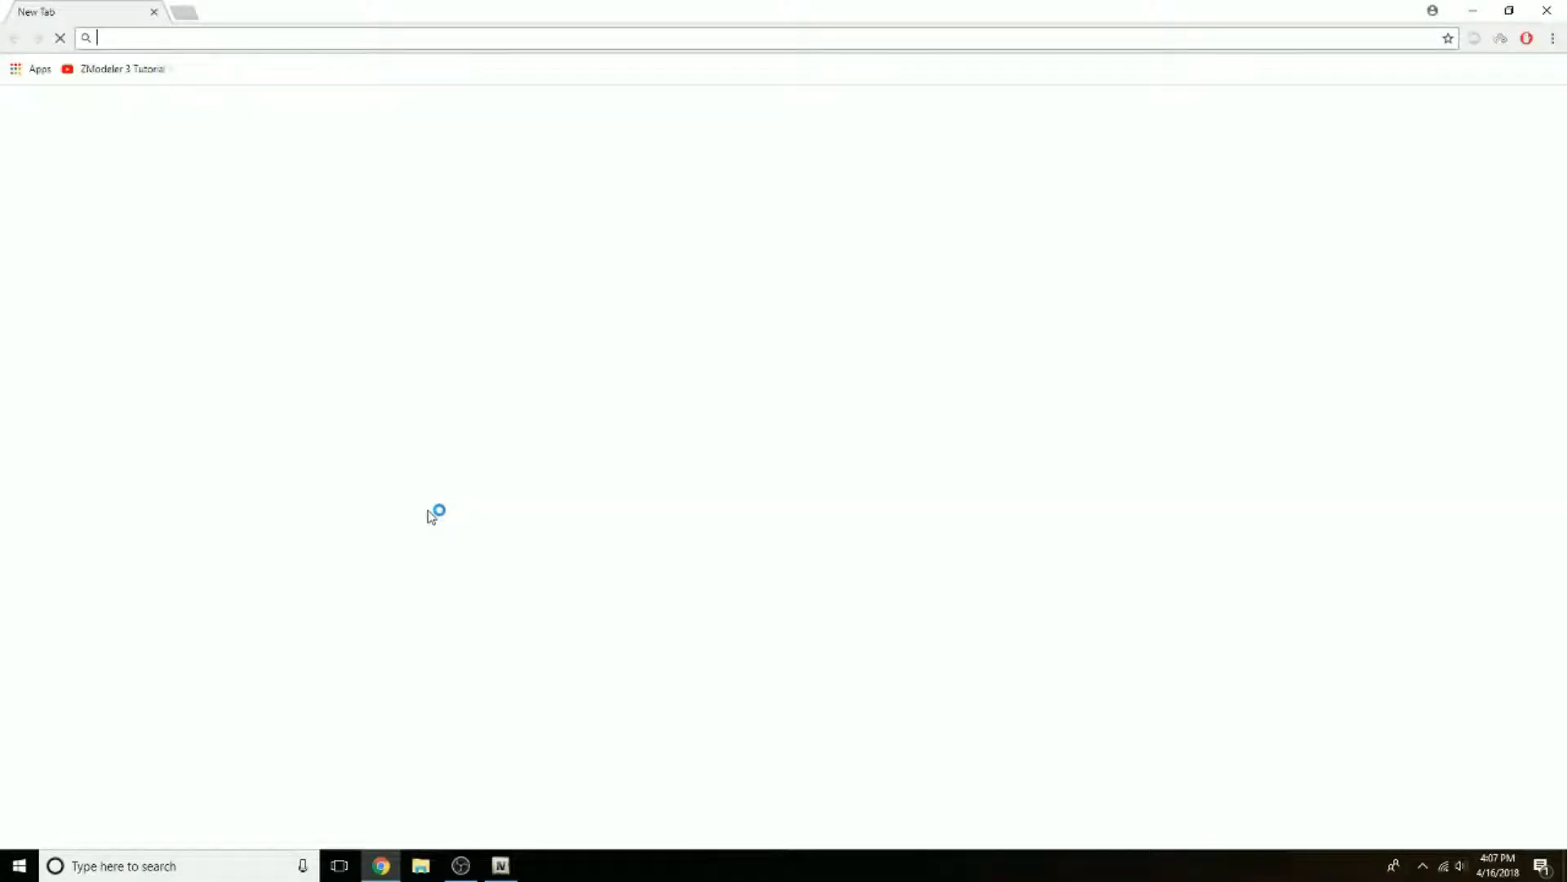
{"action": "type", "text": "zmodeler"}
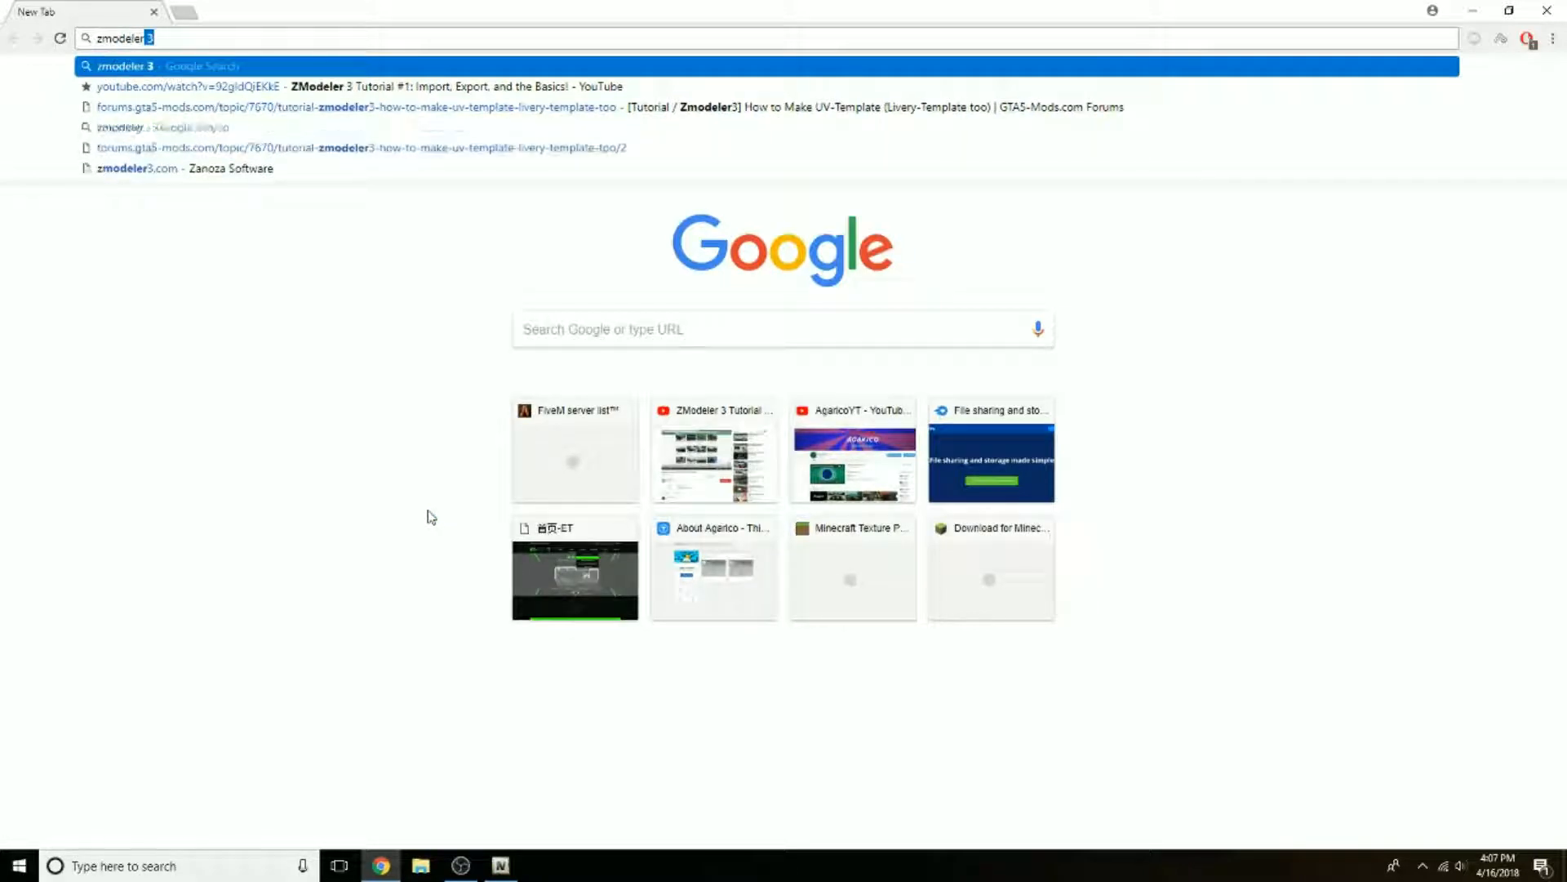
{"action": "type", "text": "3.com"}
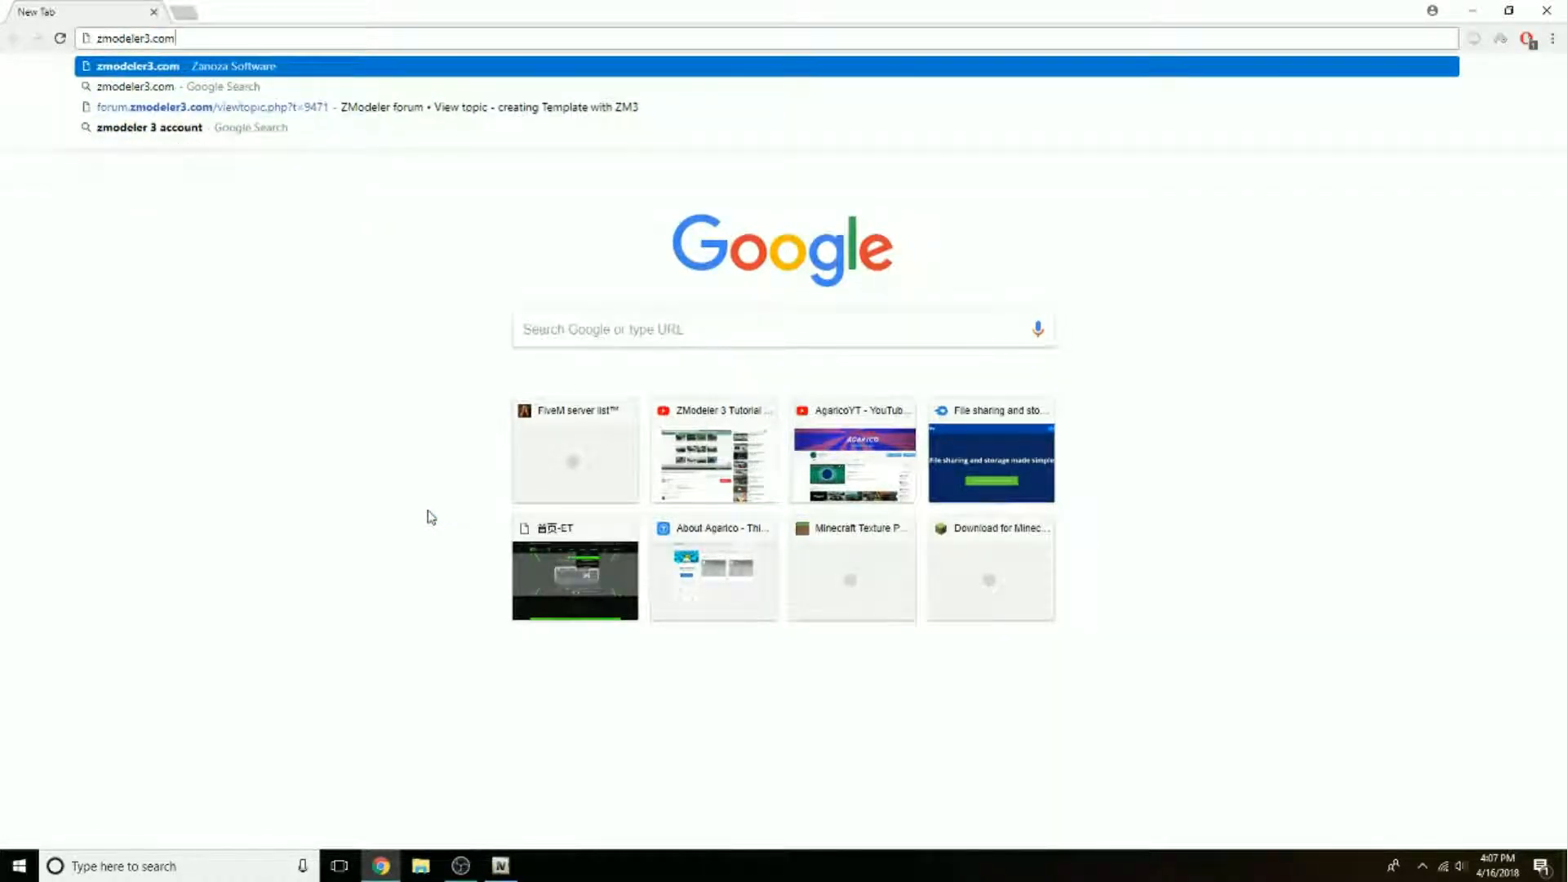
{"action": "key", "text": "Return"}
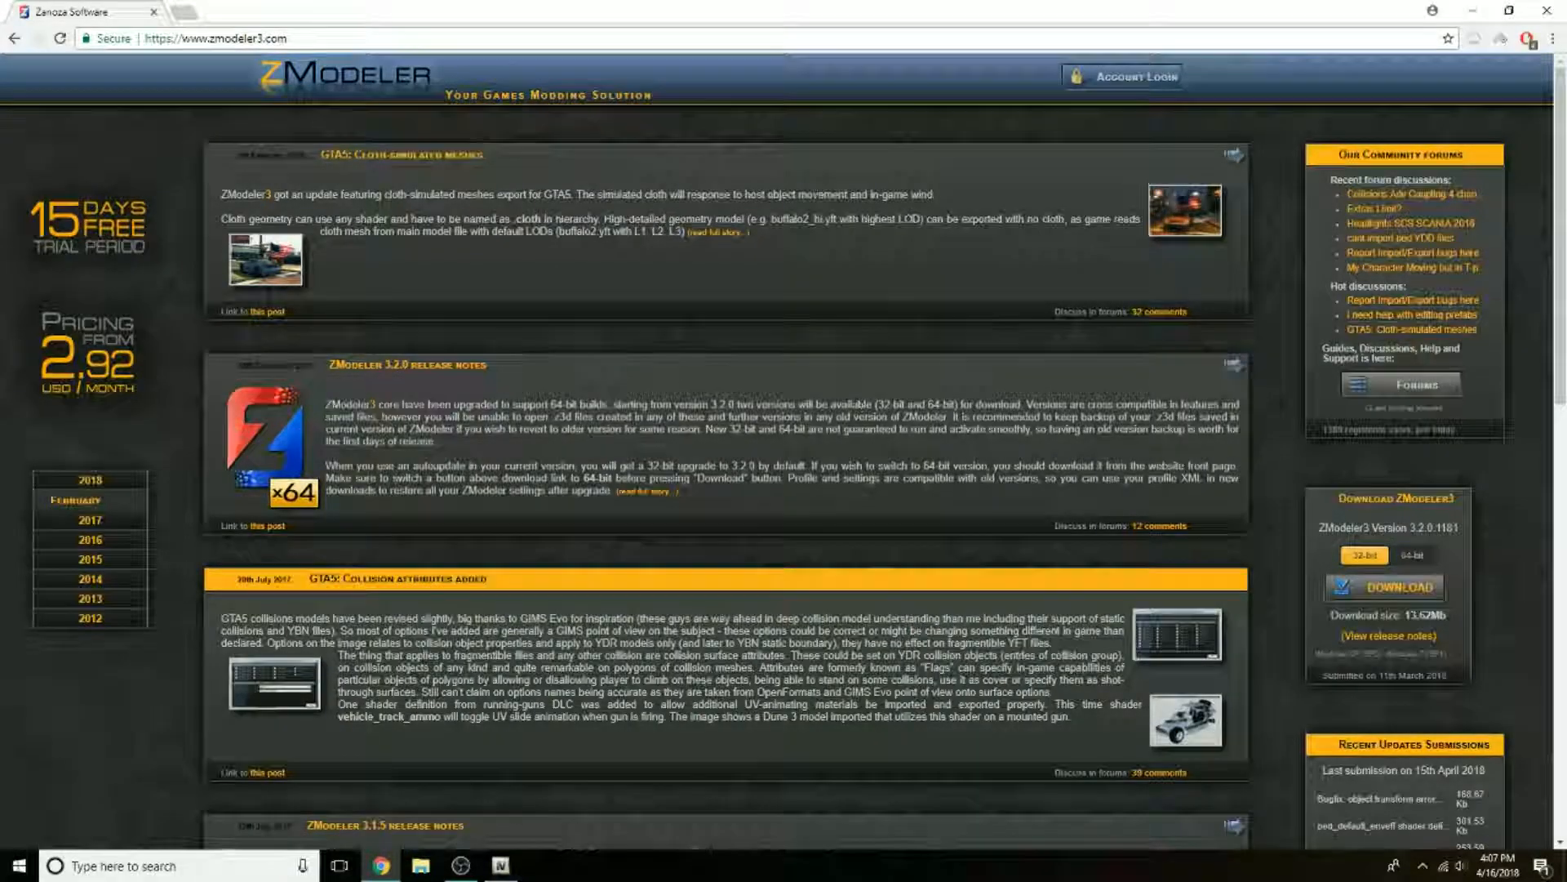
Step: Start the 32-bit ZModeler3 download from the site, cancel it, dismiss the download notice and close the browser
{"action": "scroll", "coordinate": [1388, 408], "scroll_direction": "down", "scroll_amount": 1}
{"action": "left_click", "coordinate": [1360, 506]}
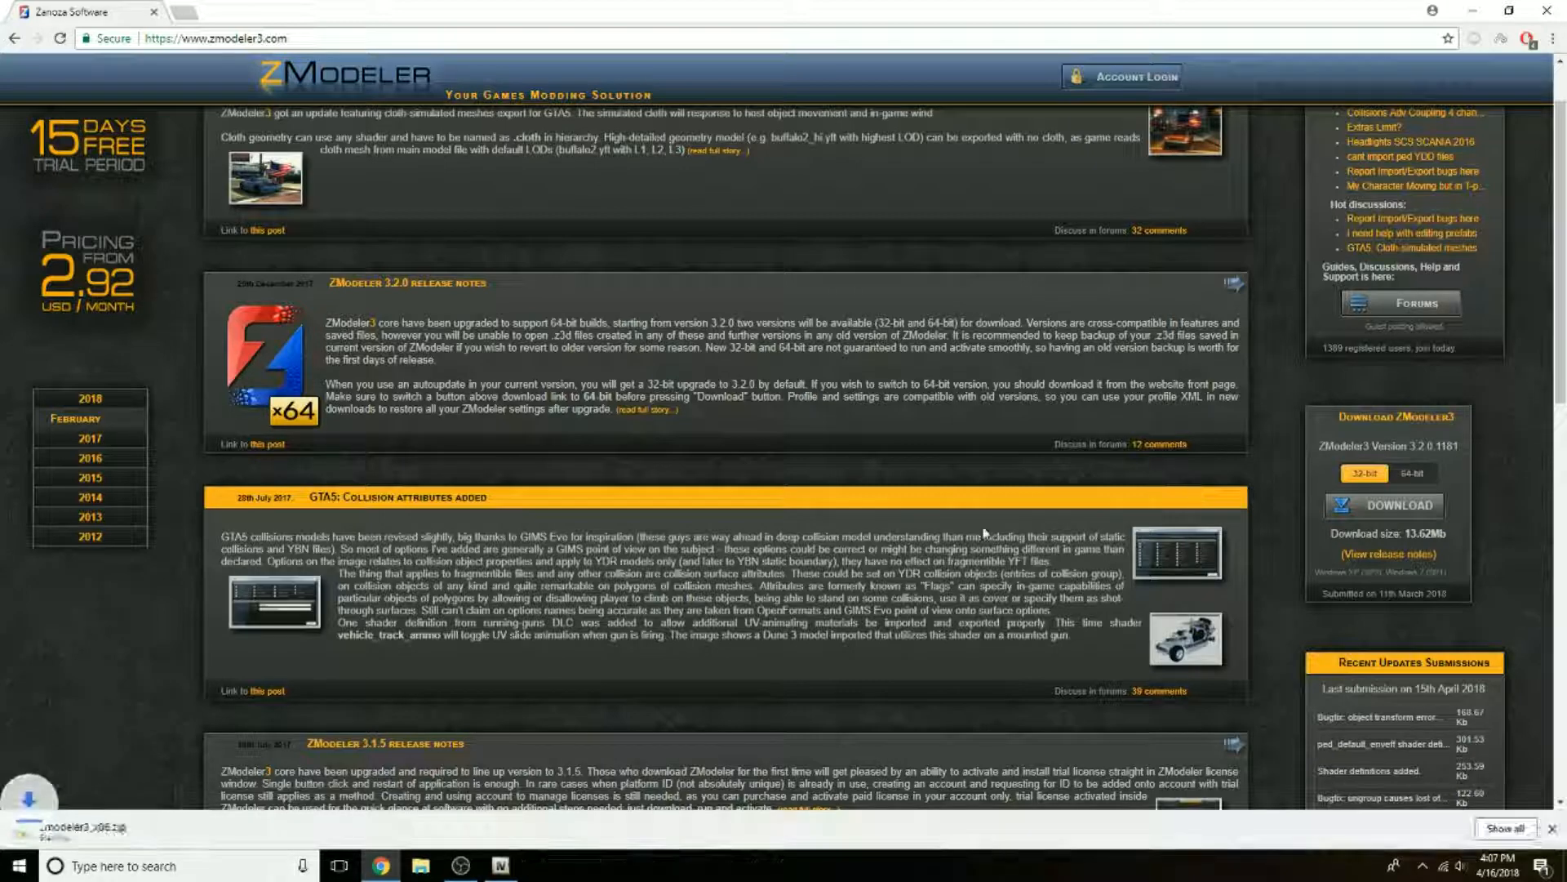
{"action": "right_click", "coordinate": [85, 829]}
{"action": "left_click", "coordinate": [85, 824]}
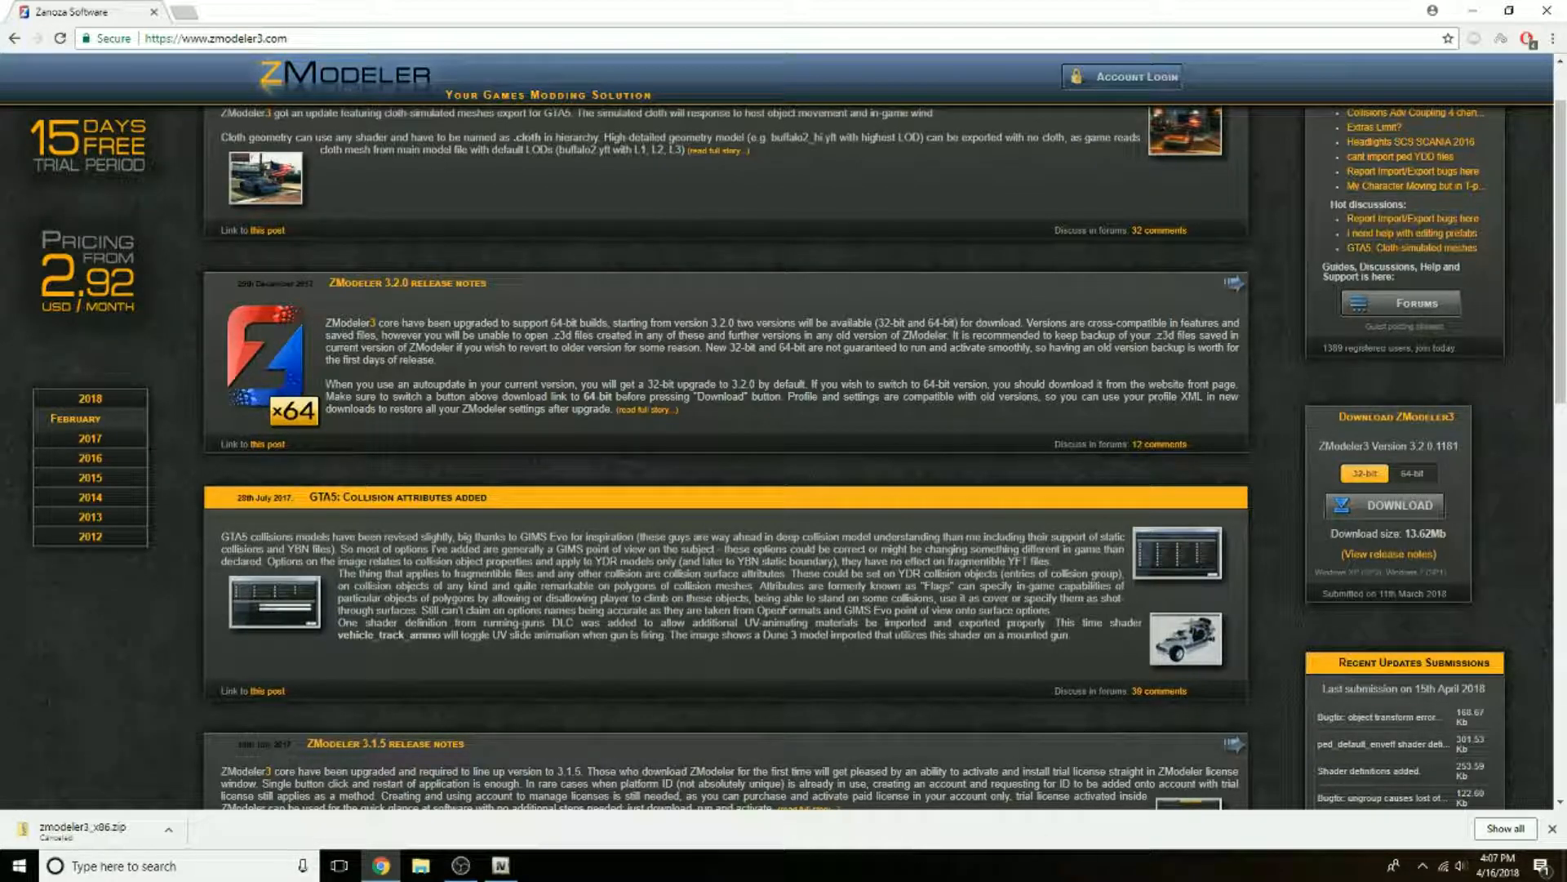
{"action": "left_click", "coordinate": [1552, 829]}
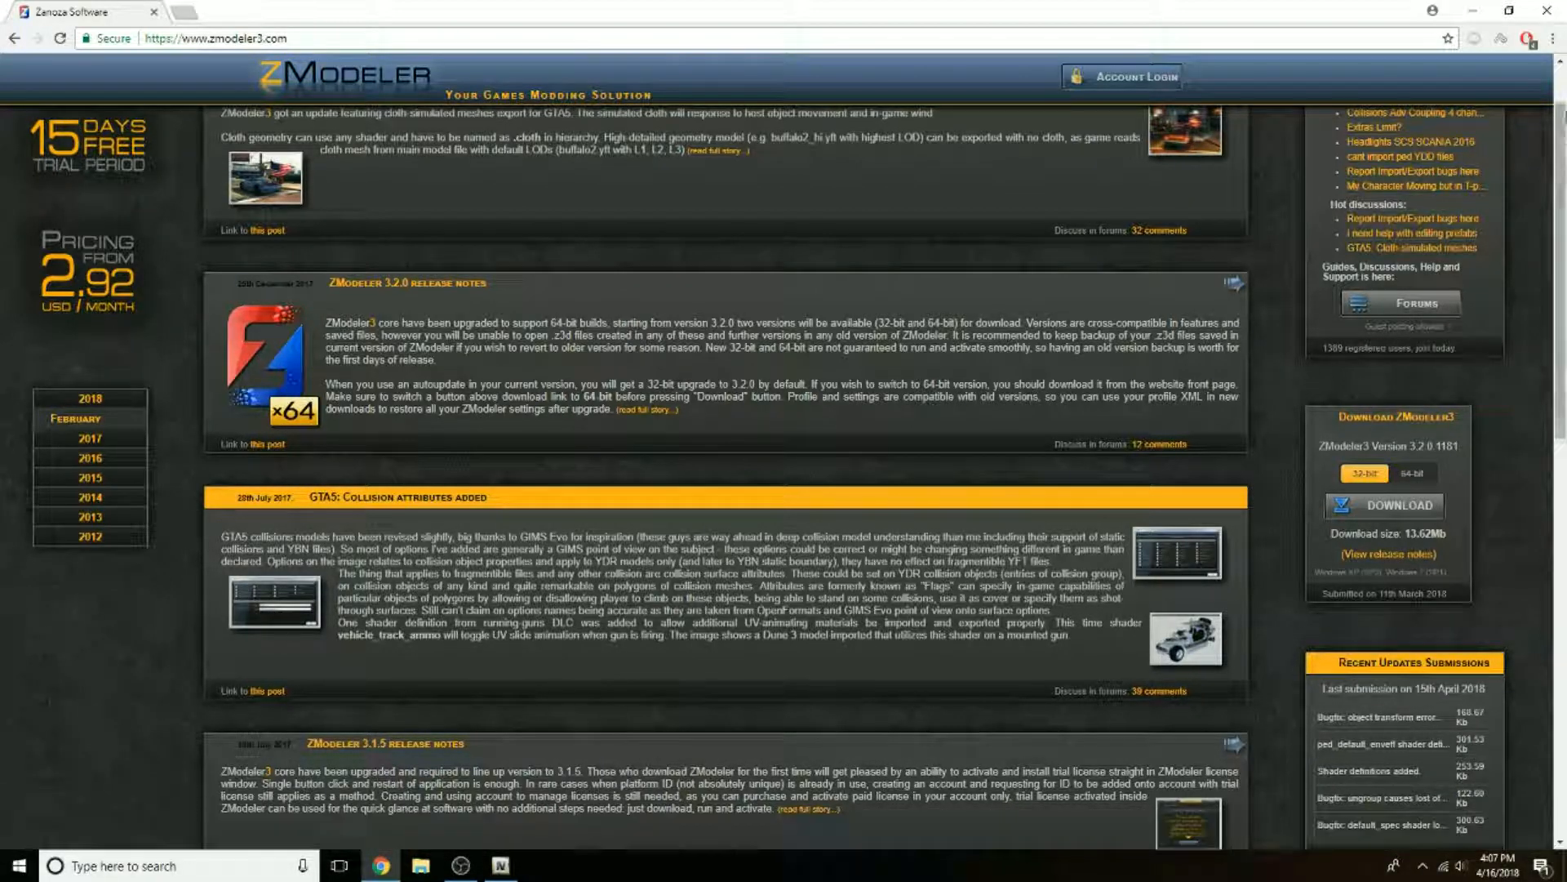
{"action": "left_click", "coordinate": [1546, 10]}
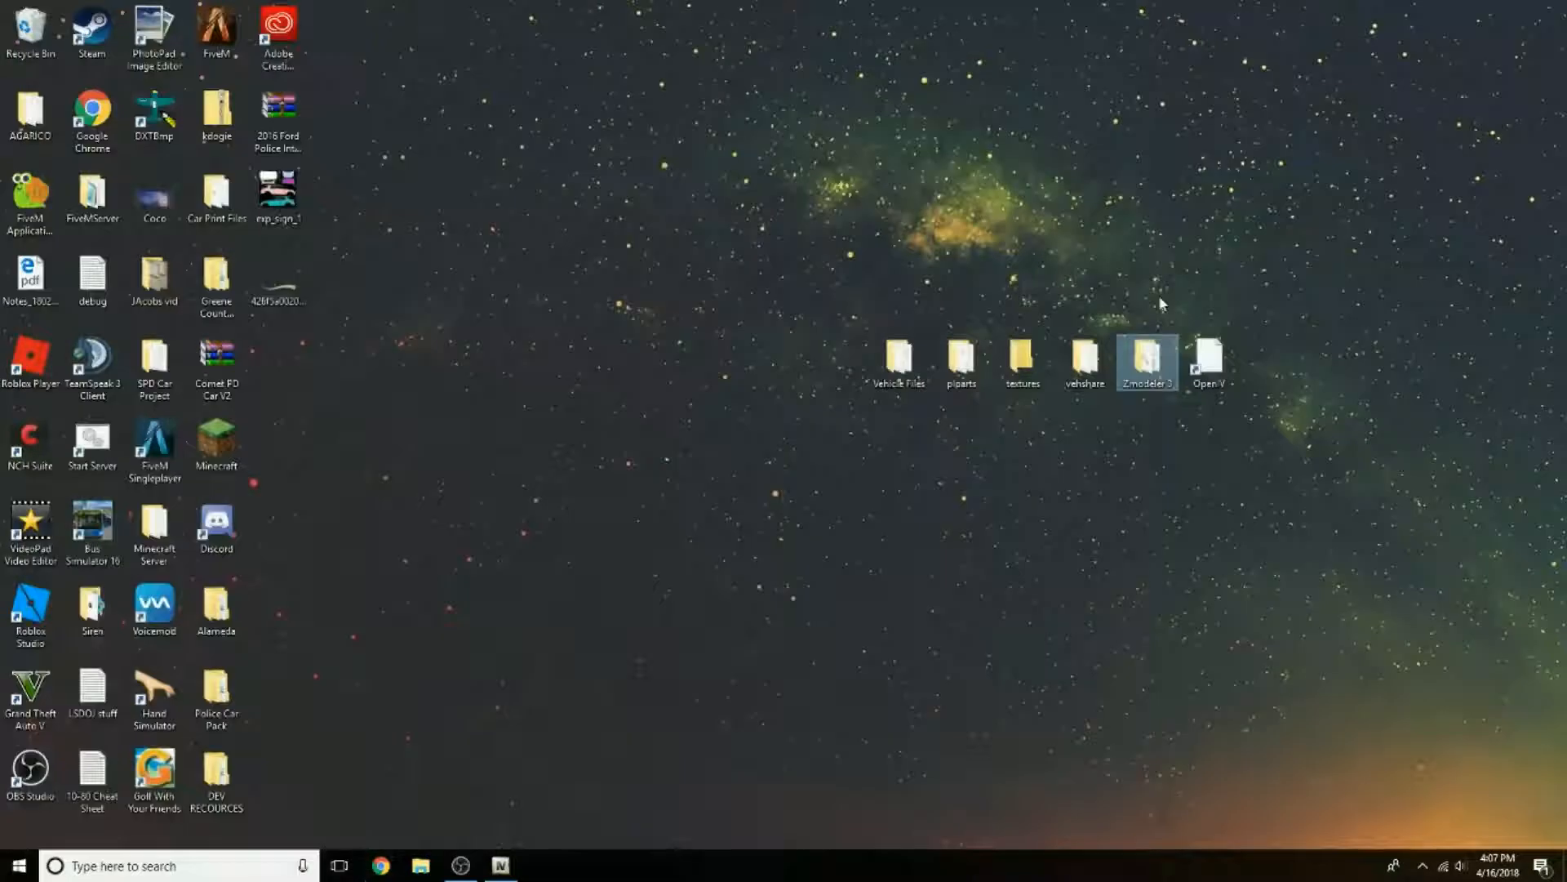
Step: Launch the ZModeler3 application from the Zmodeler 3 desktop folder and close the folder window
{"action": "double_click", "coordinate": [1159, 357]}
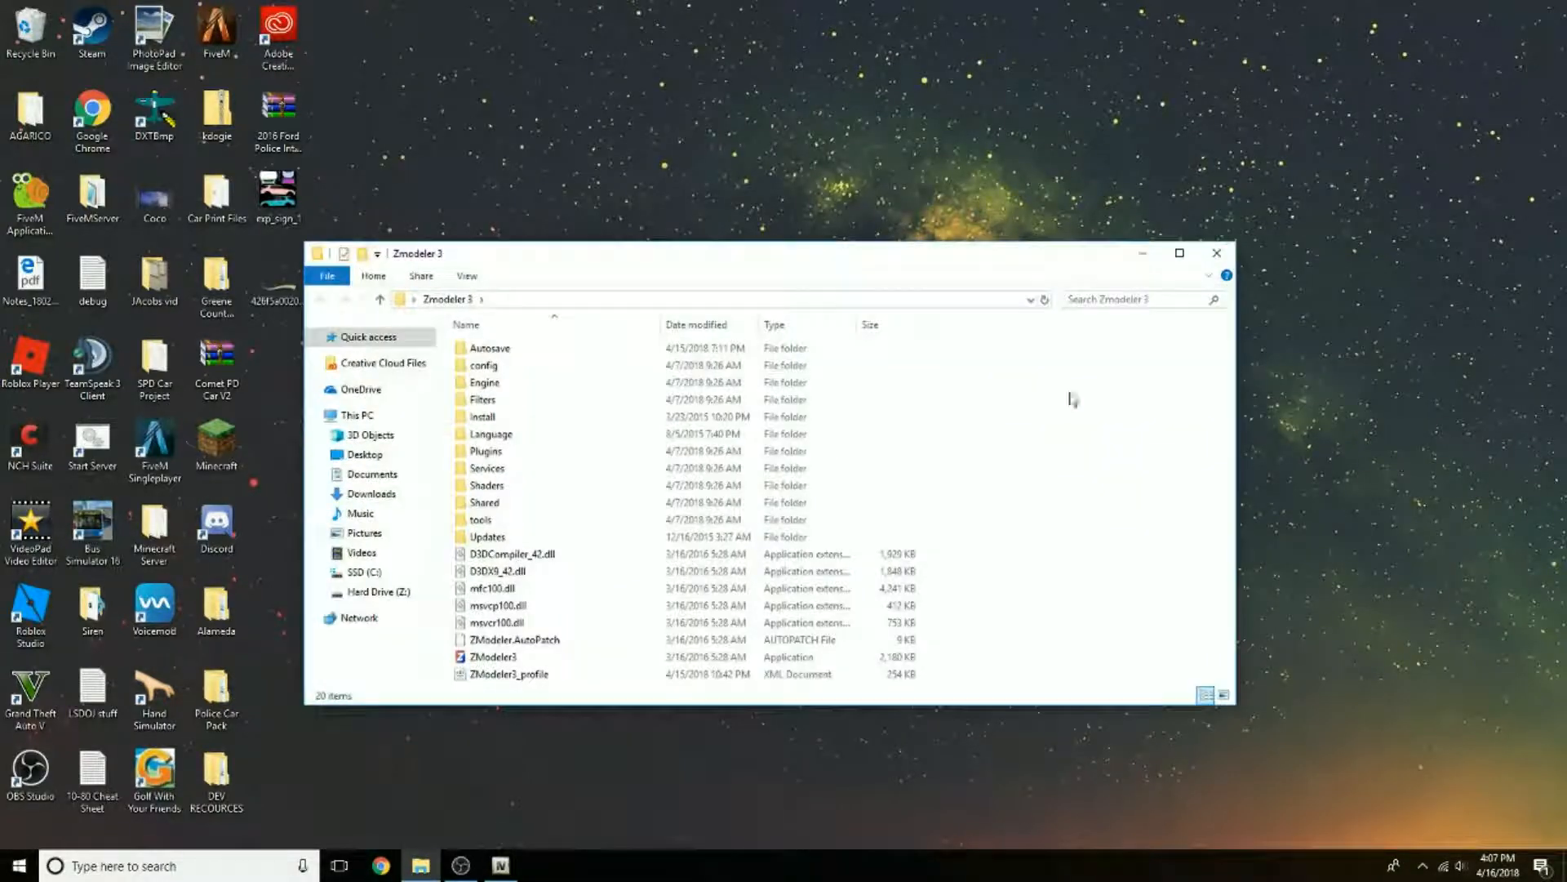
{"action": "left_click", "coordinate": [509, 661]}
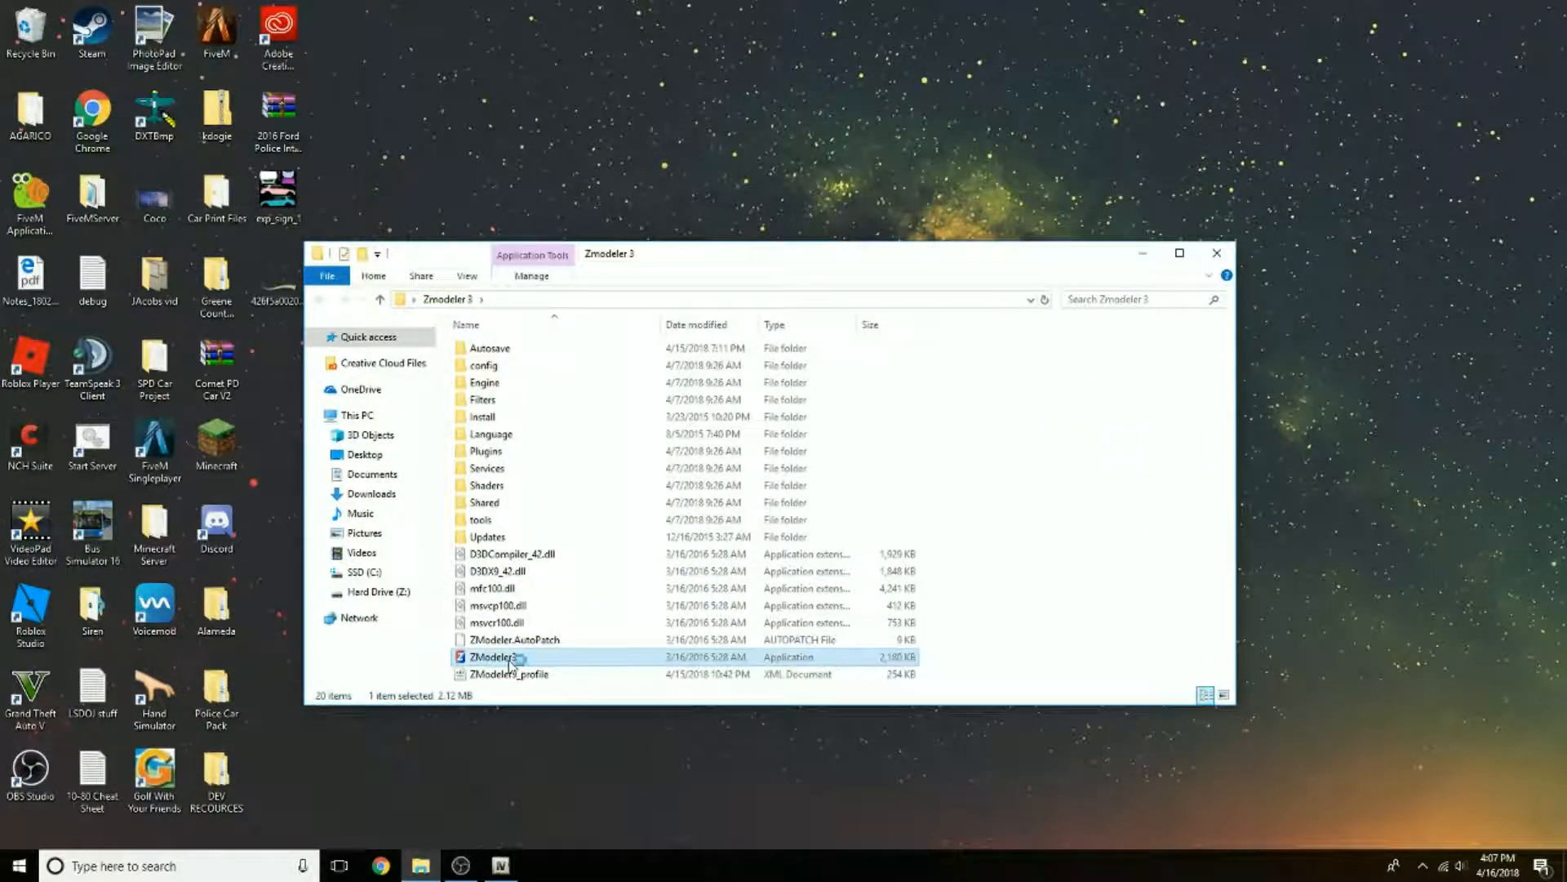
{"action": "left_click", "coordinate": [1217, 253]}
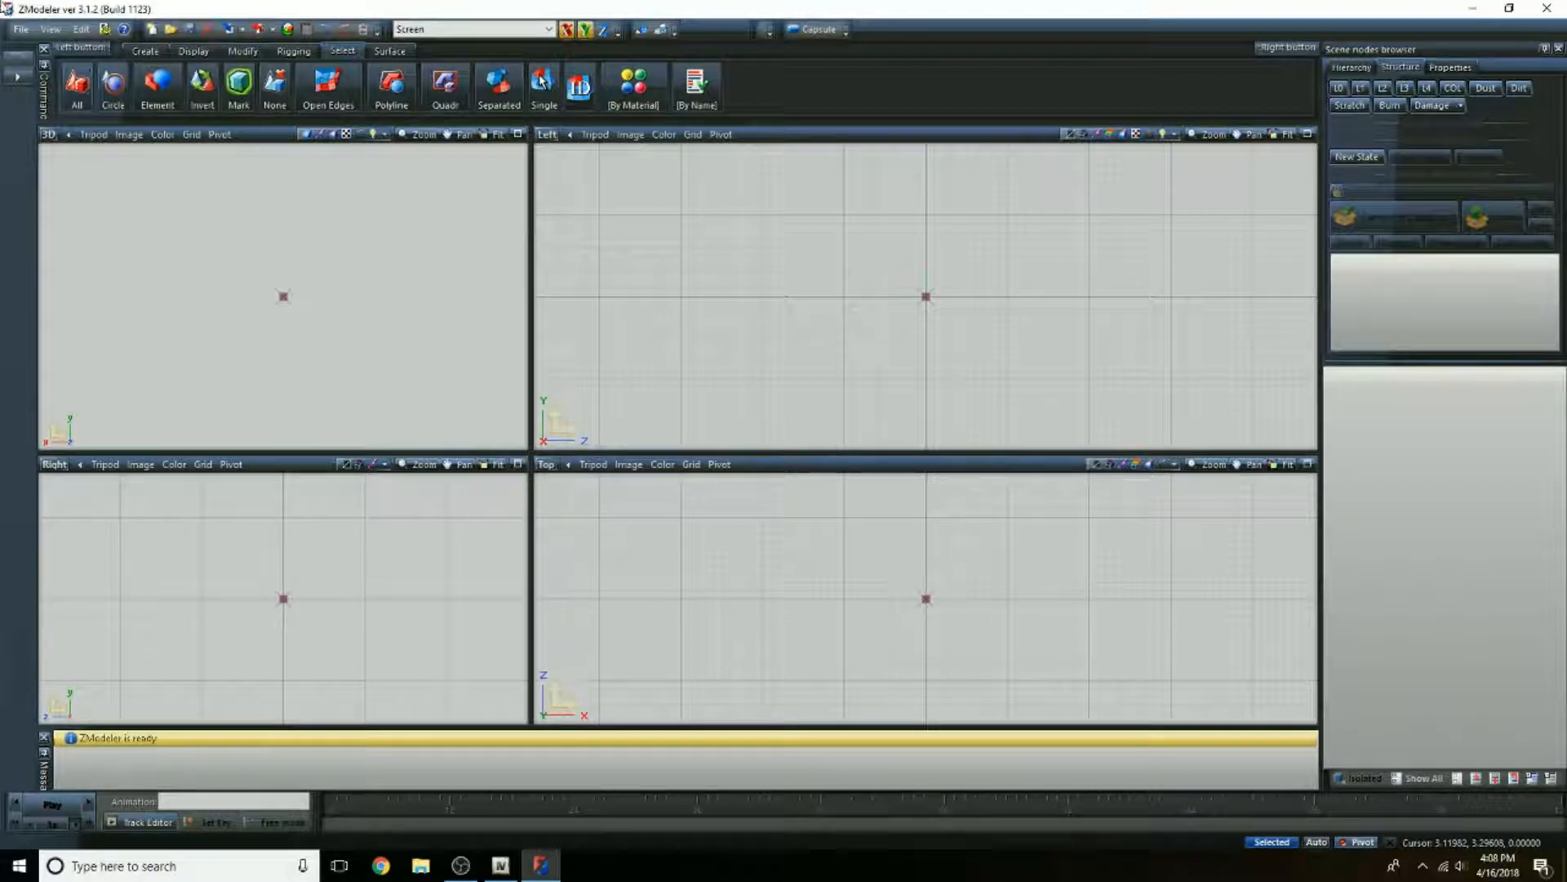
Step: Start an import and choose vacca_hi.yft from the Vehicle Files folder on the Desktop
{"action": "left_click", "coordinate": [21, 28]}
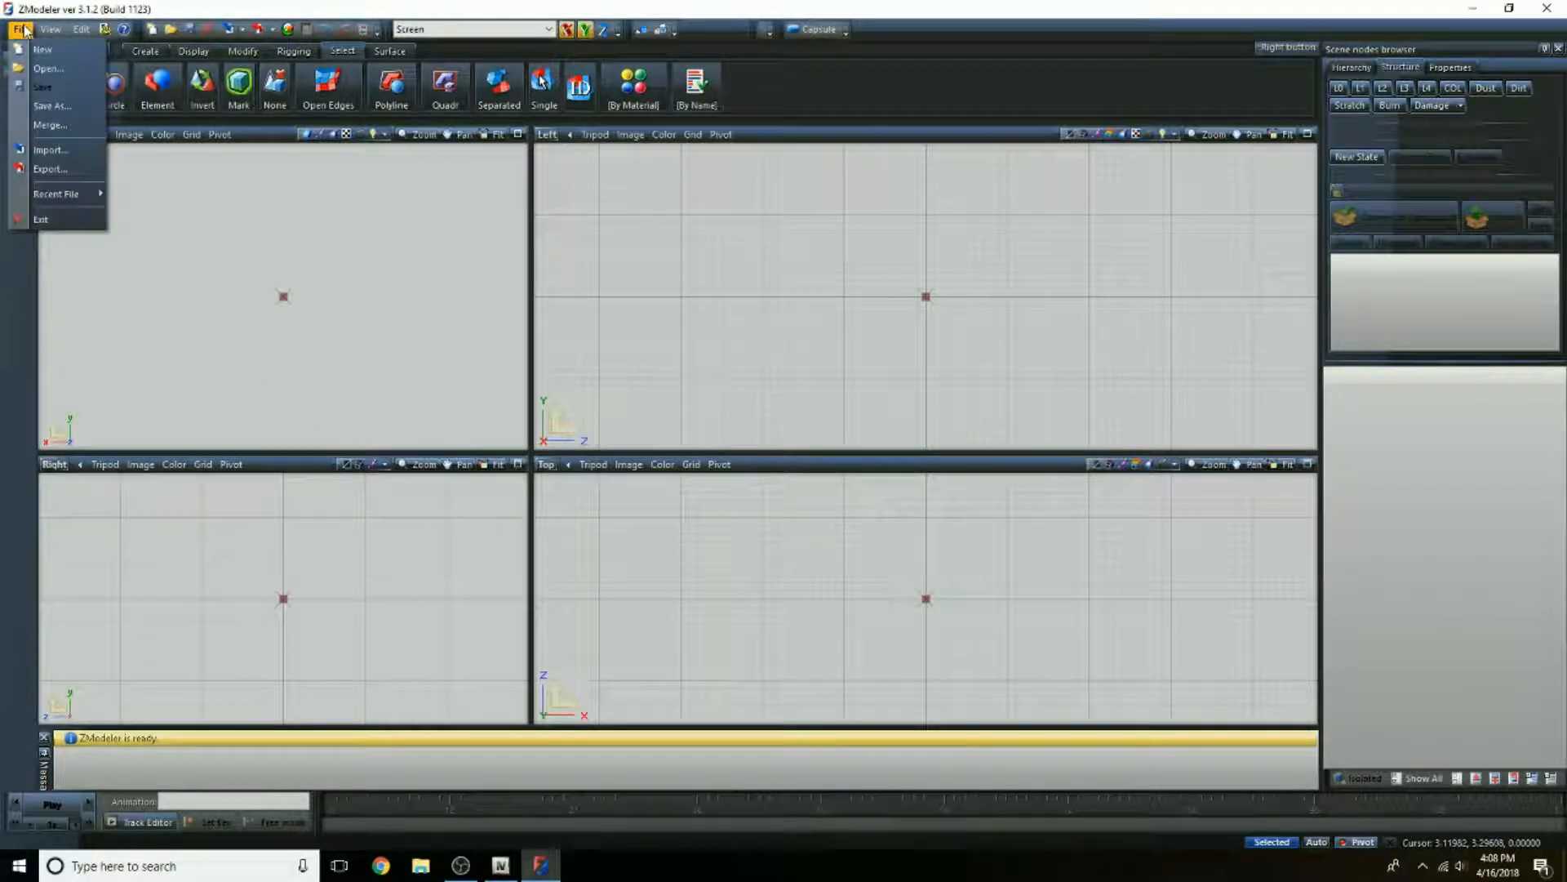
{"action": "left_click", "coordinate": [44, 152]}
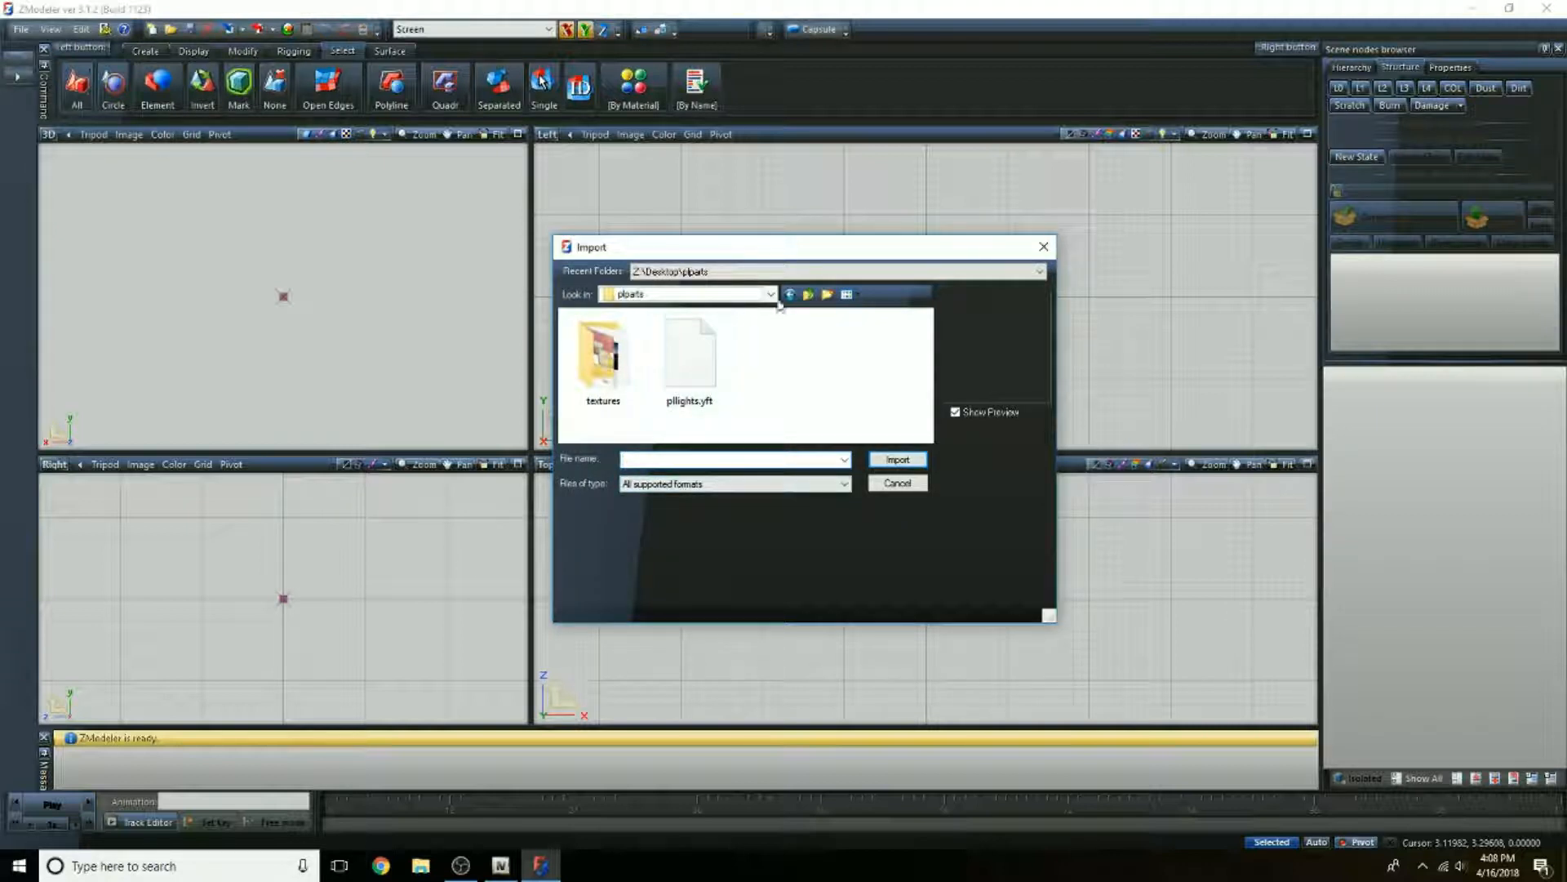
{"action": "left_click", "coordinate": [770, 295]}
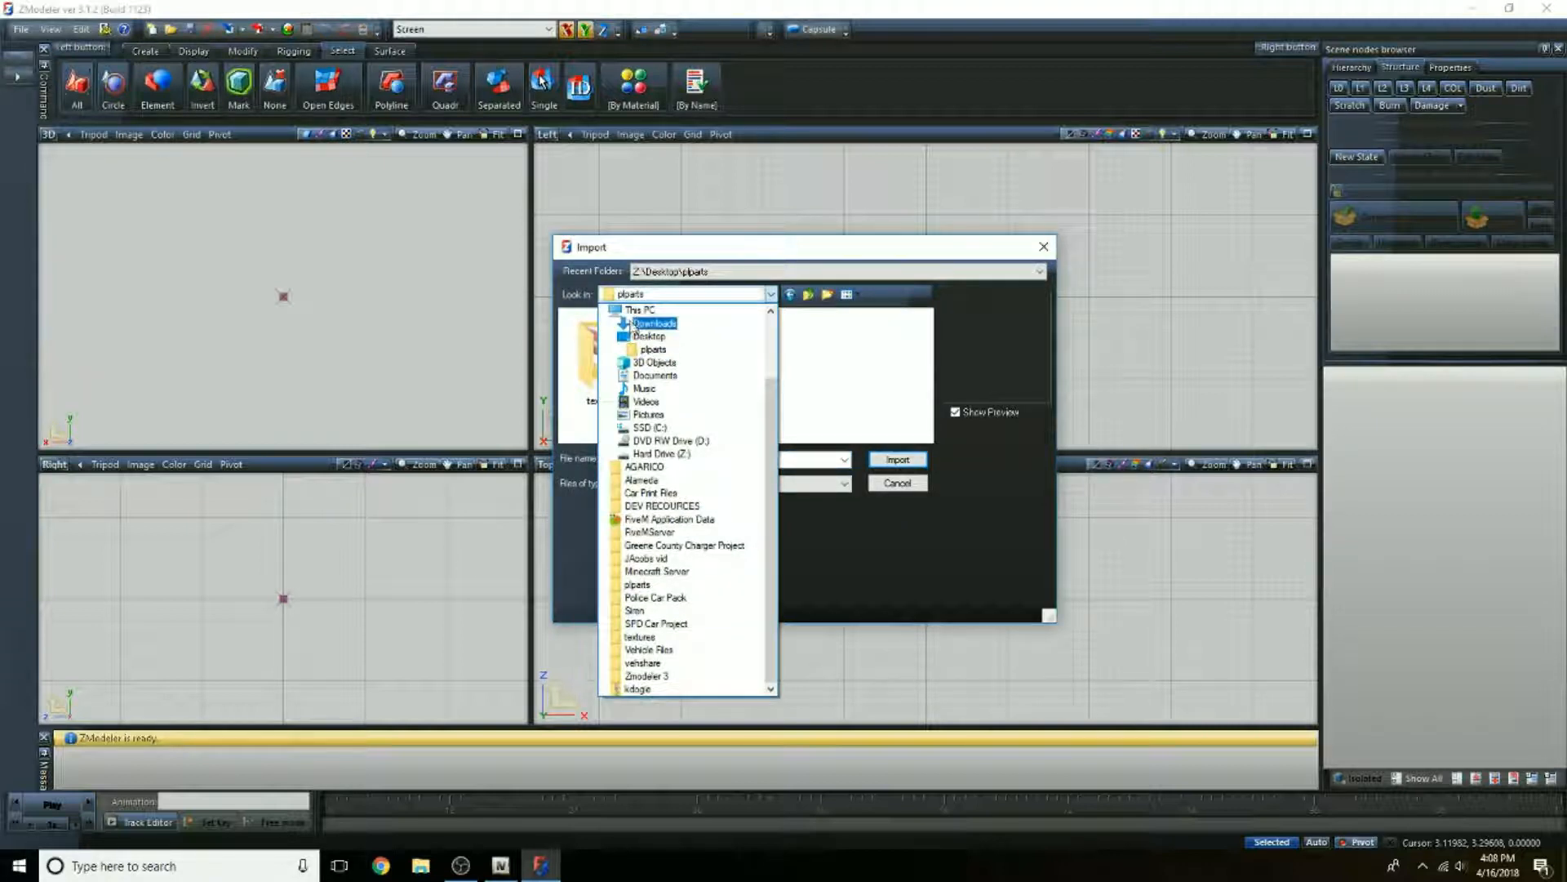
{"action": "left_click", "coordinate": [641, 337]}
{"action": "scroll", "coordinate": [675, 357], "scroll_direction": "down", "scroll_amount": 3}
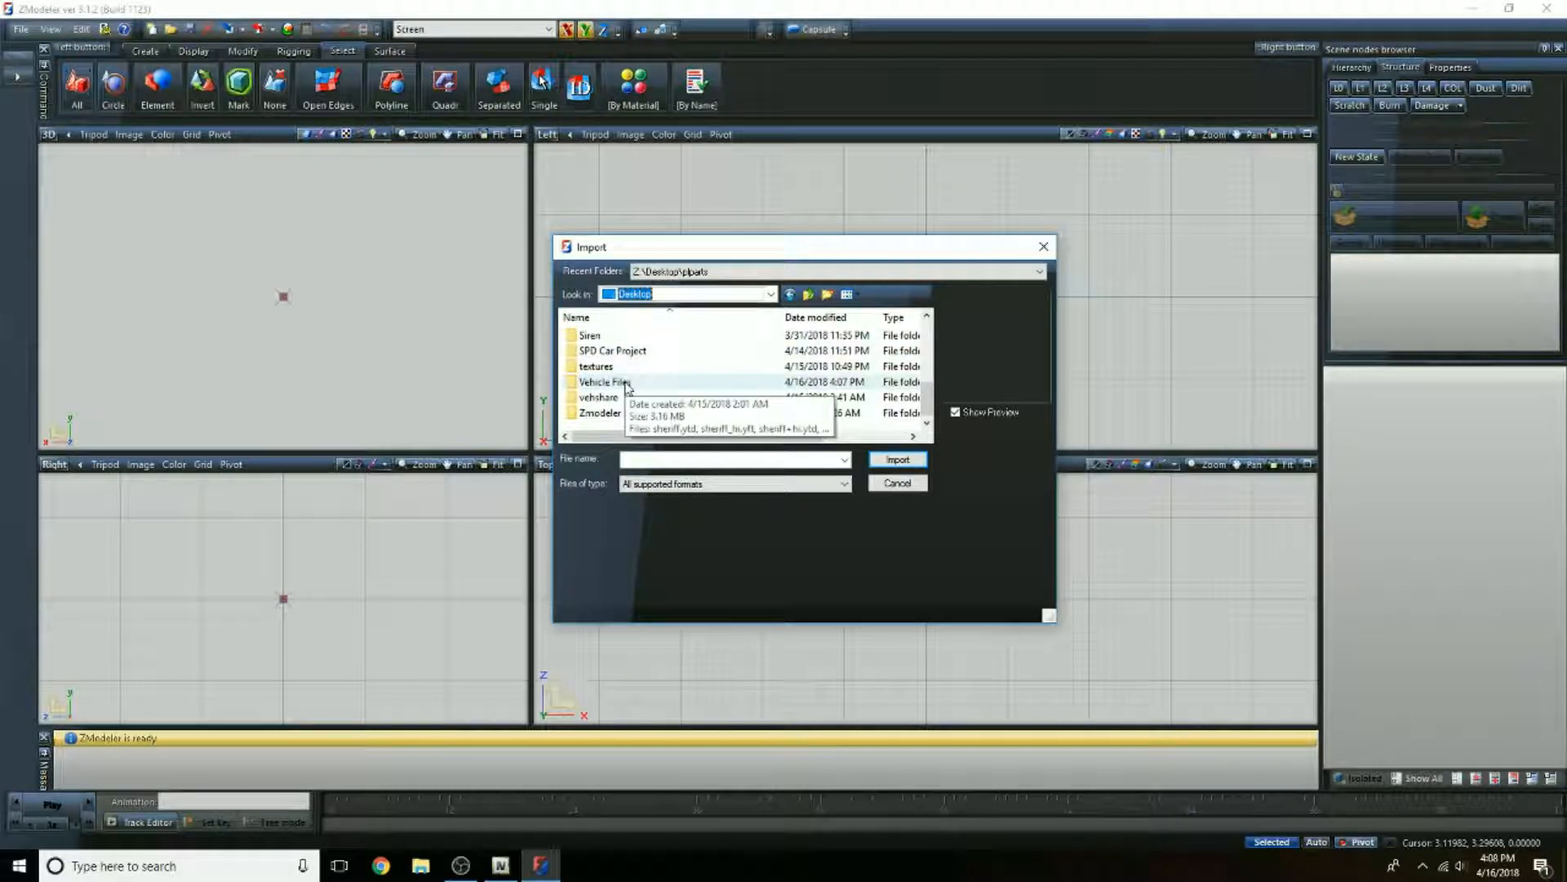
{"action": "double_click", "coordinate": [627, 384]}
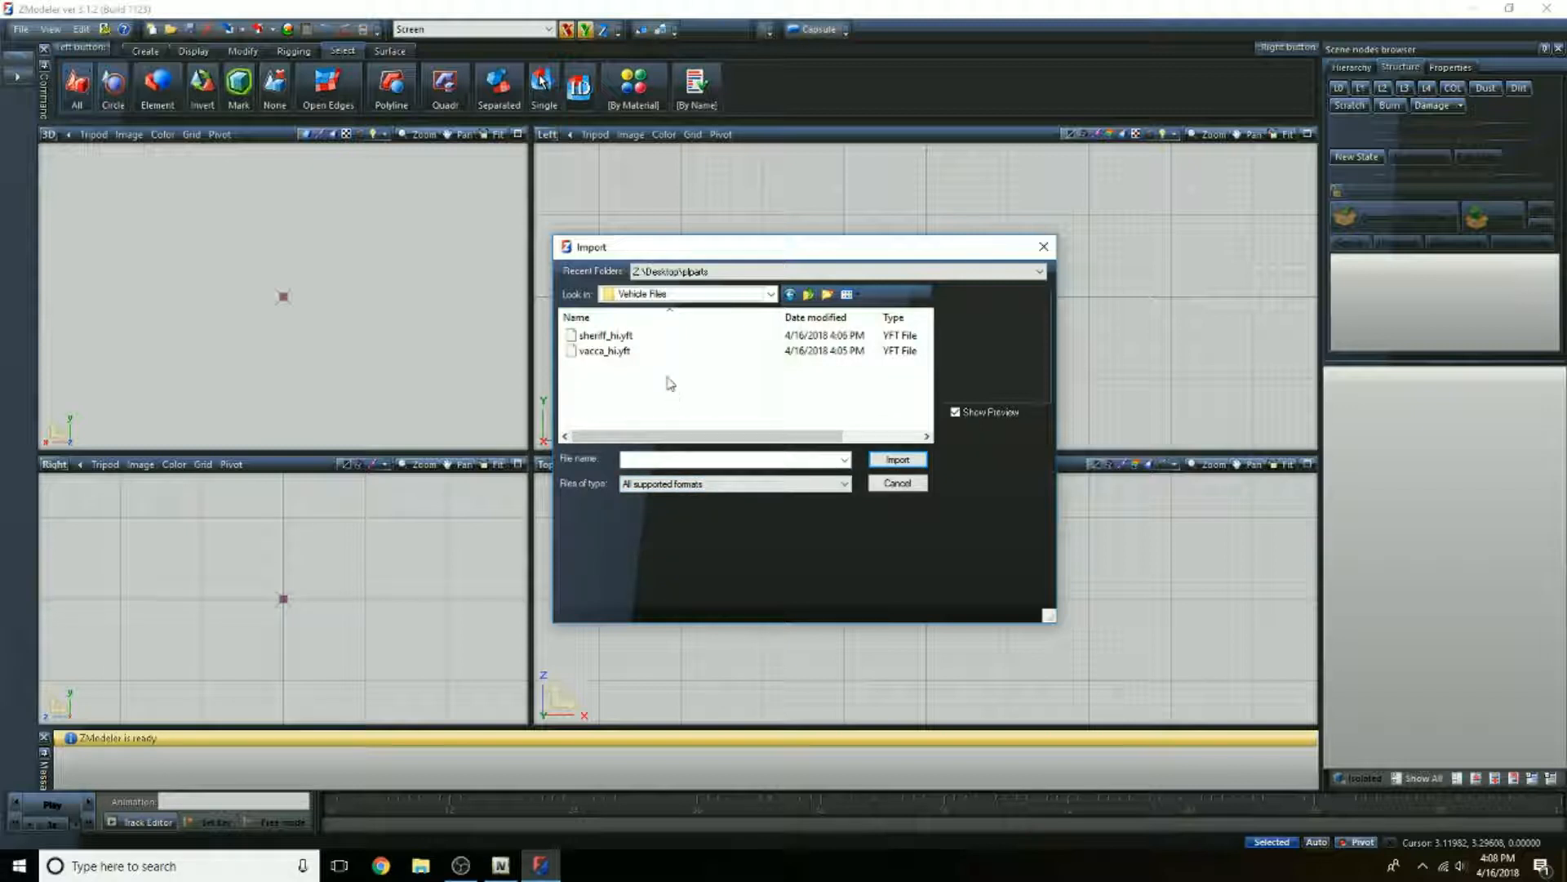
{"action": "left_click", "coordinate": [621, 351]}
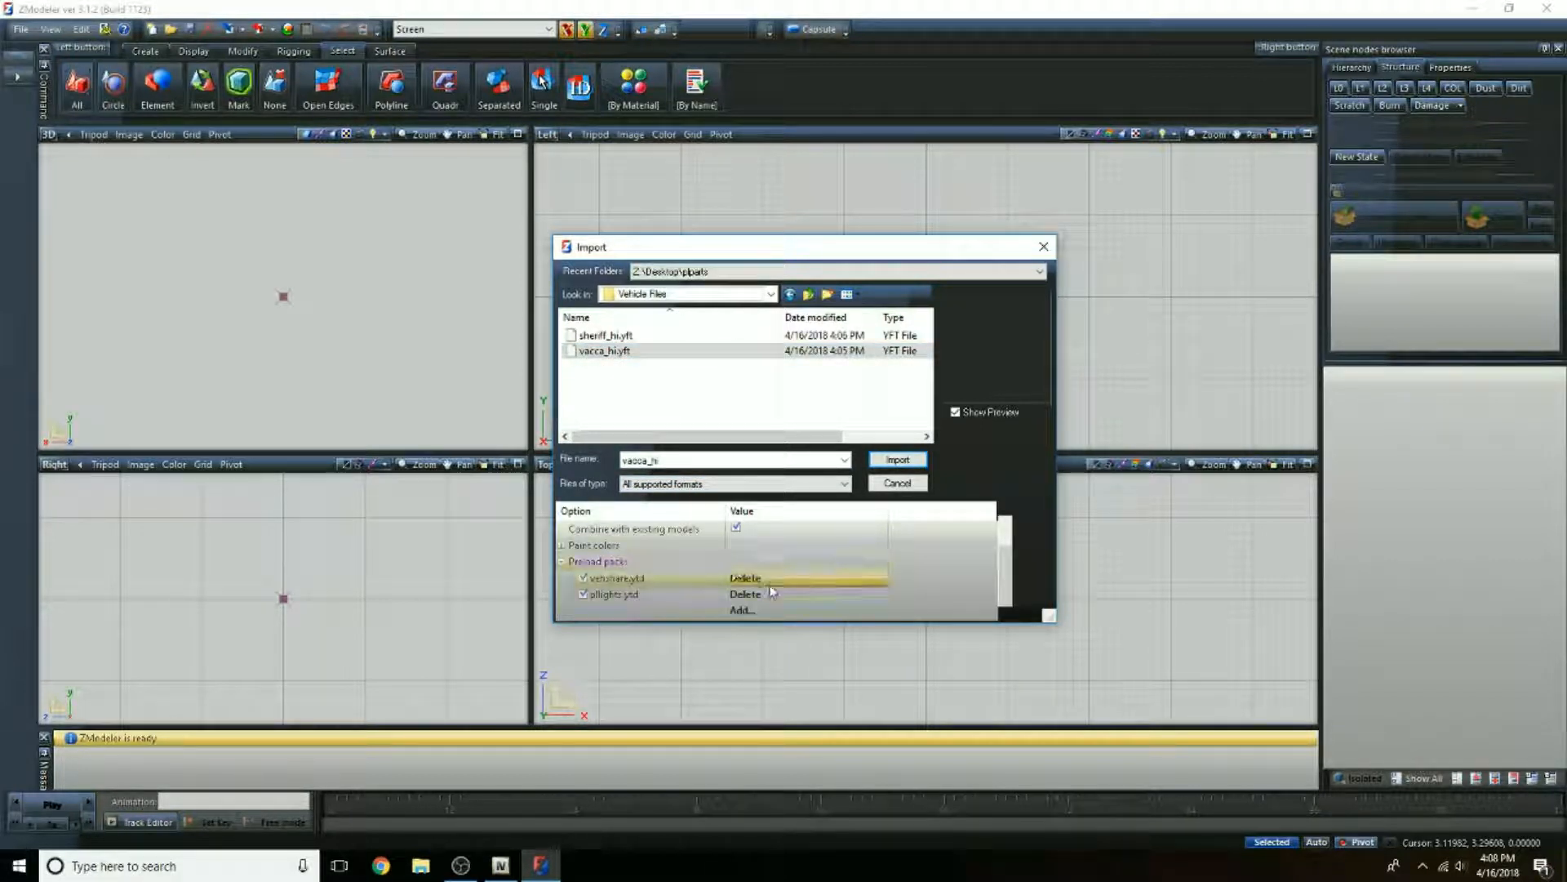
Step: Remove the two existing preload packs from the import options and add vacca+hi.ytd and vacca.ytd from the Vehicle Files folder
{"action": "left_click", "coordinate": [770, 586]}
{"action": "left_click", "coordinate": [754, 594]}
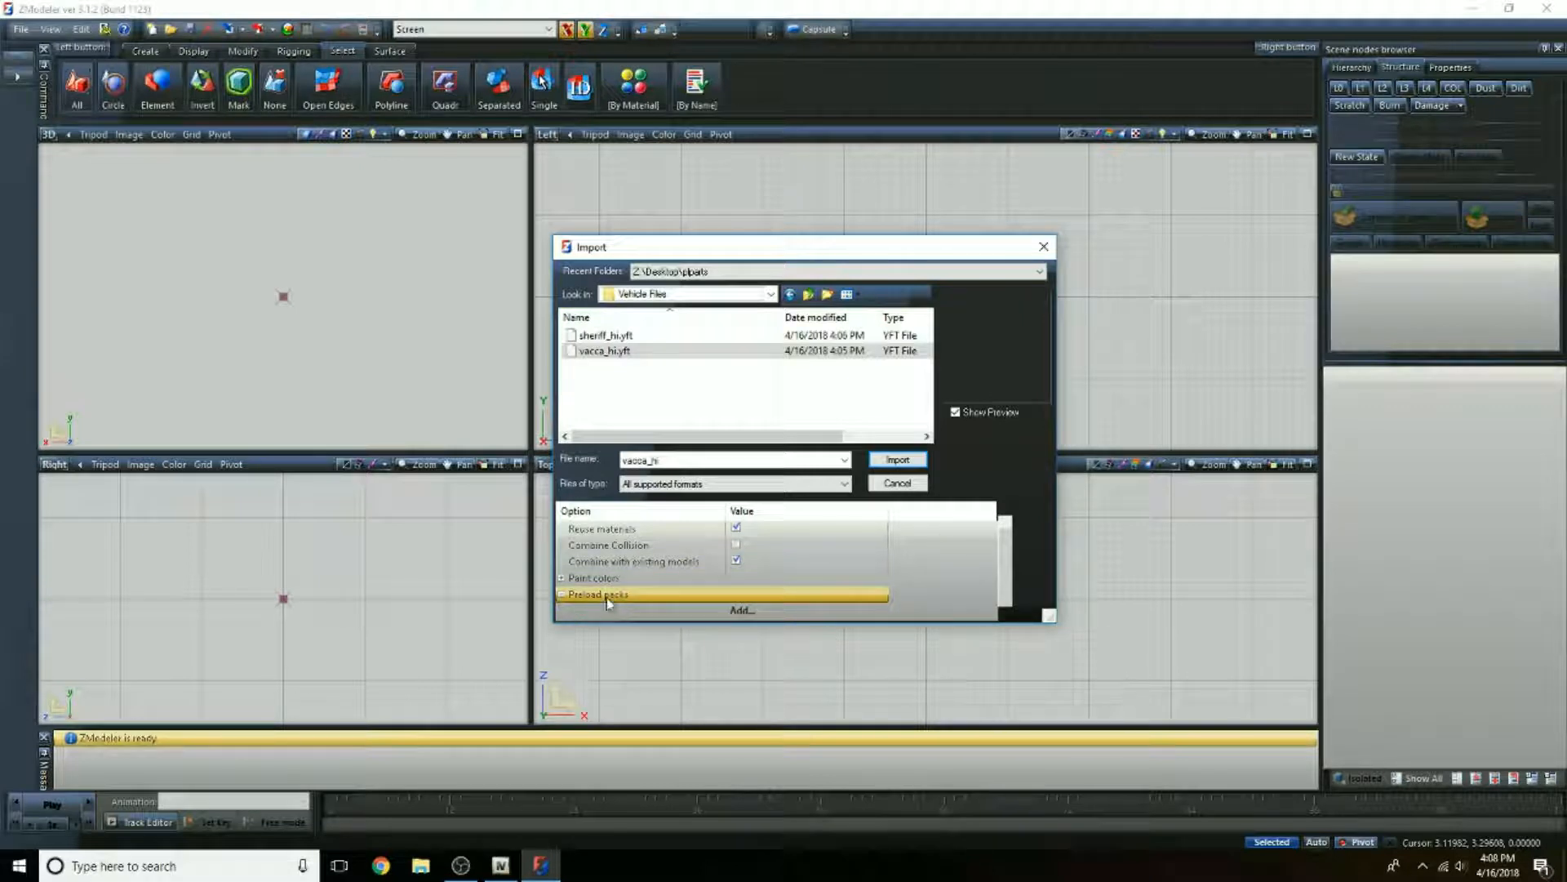
{"action": "left_click", "coordinate": [739, 610]}
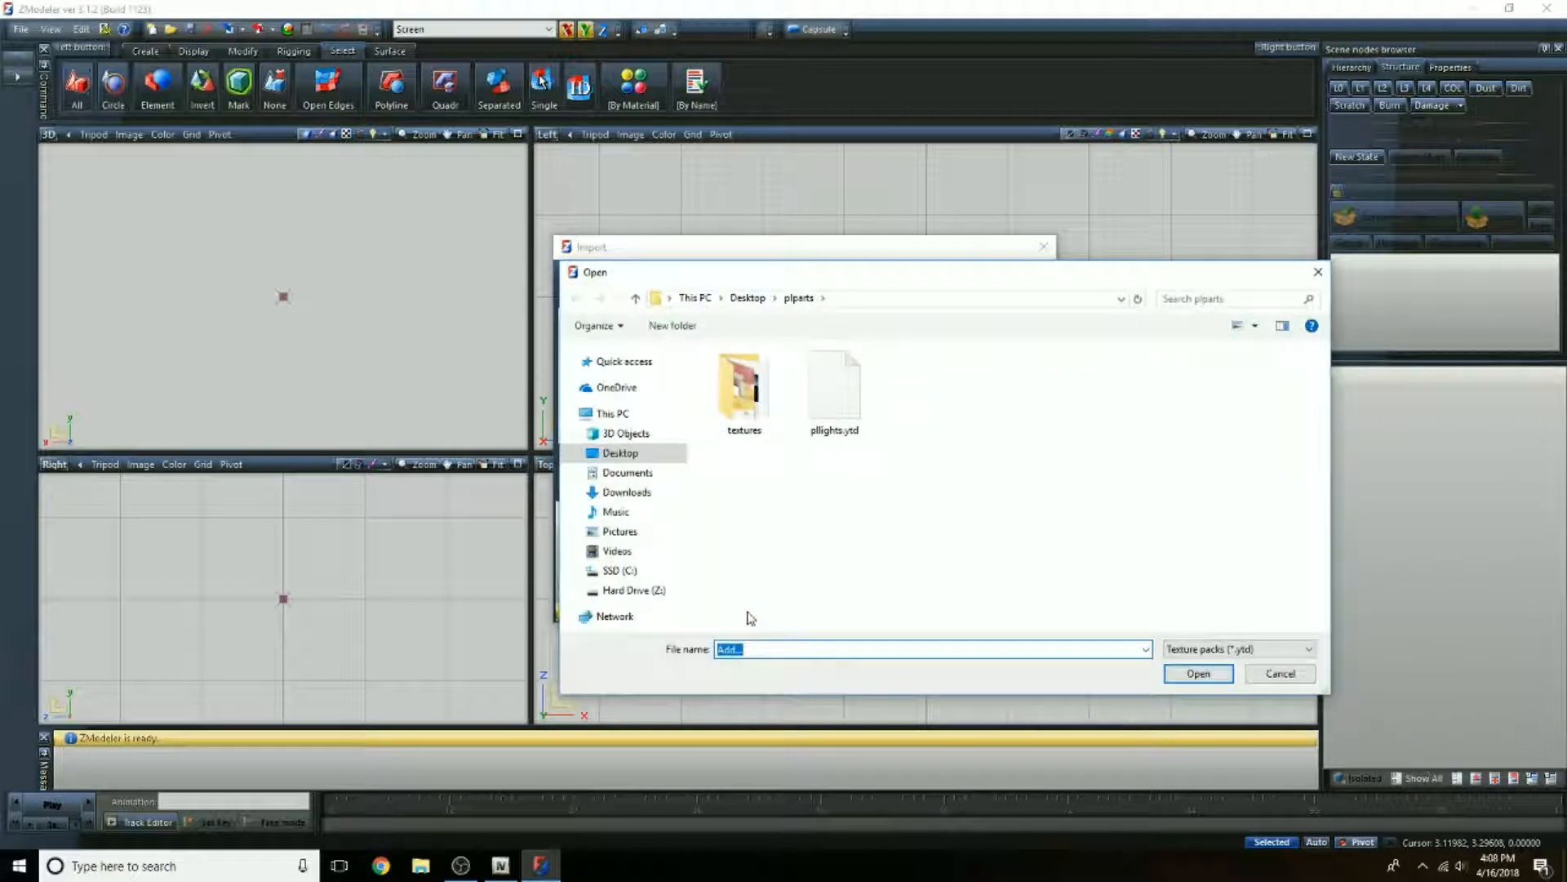
{"action": "left_click", "coordinate": [753, 301]}
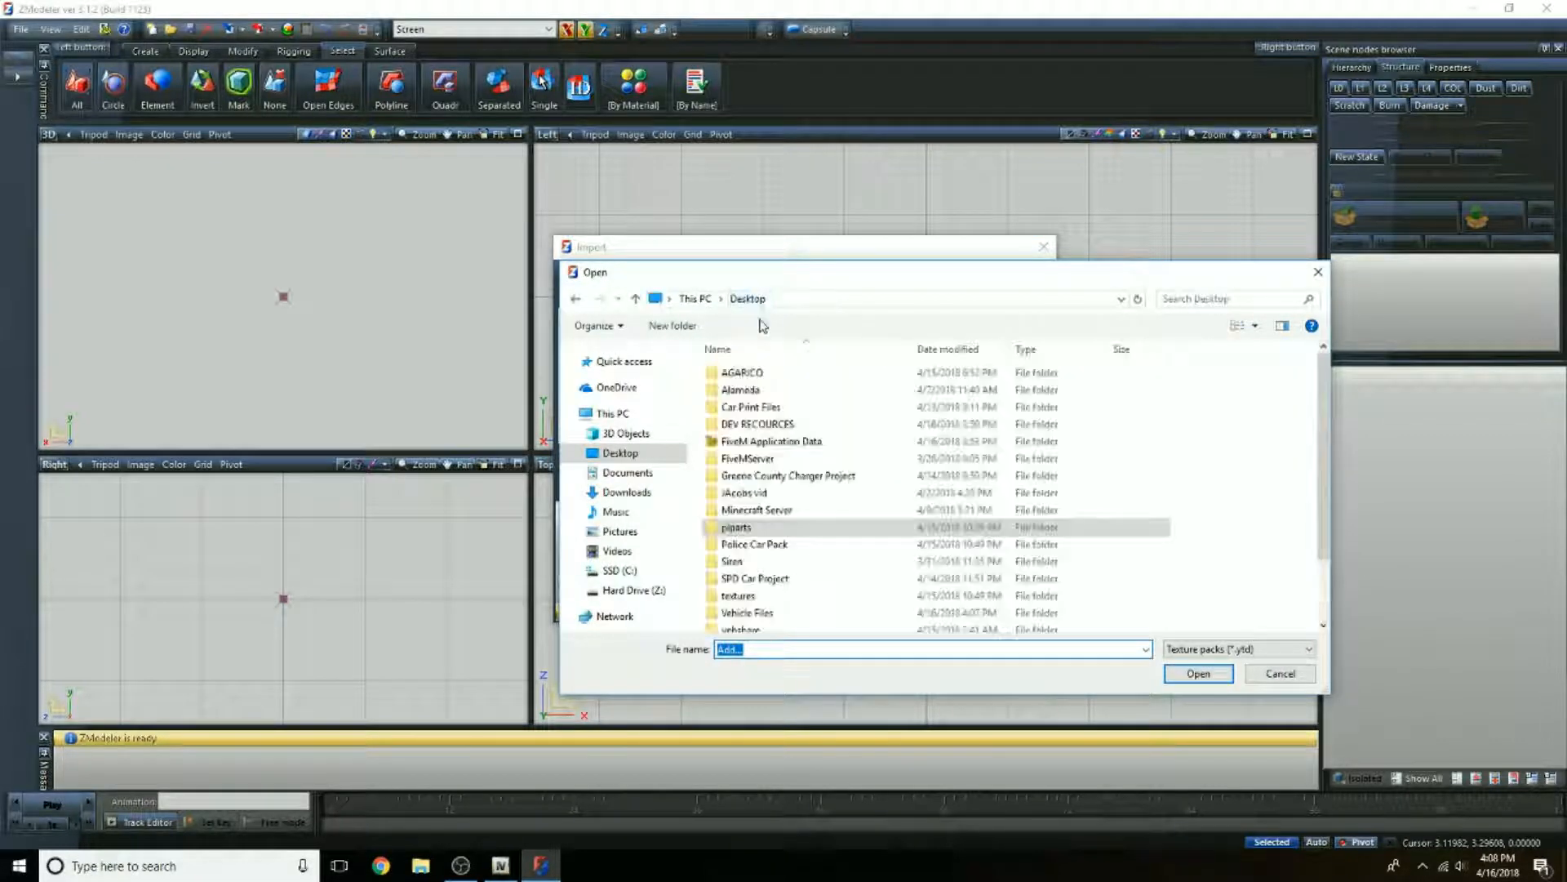
{"action": "scroll", "coordinate": [798, 497], "scroll_direction": "down", "scroll_amount": 1}
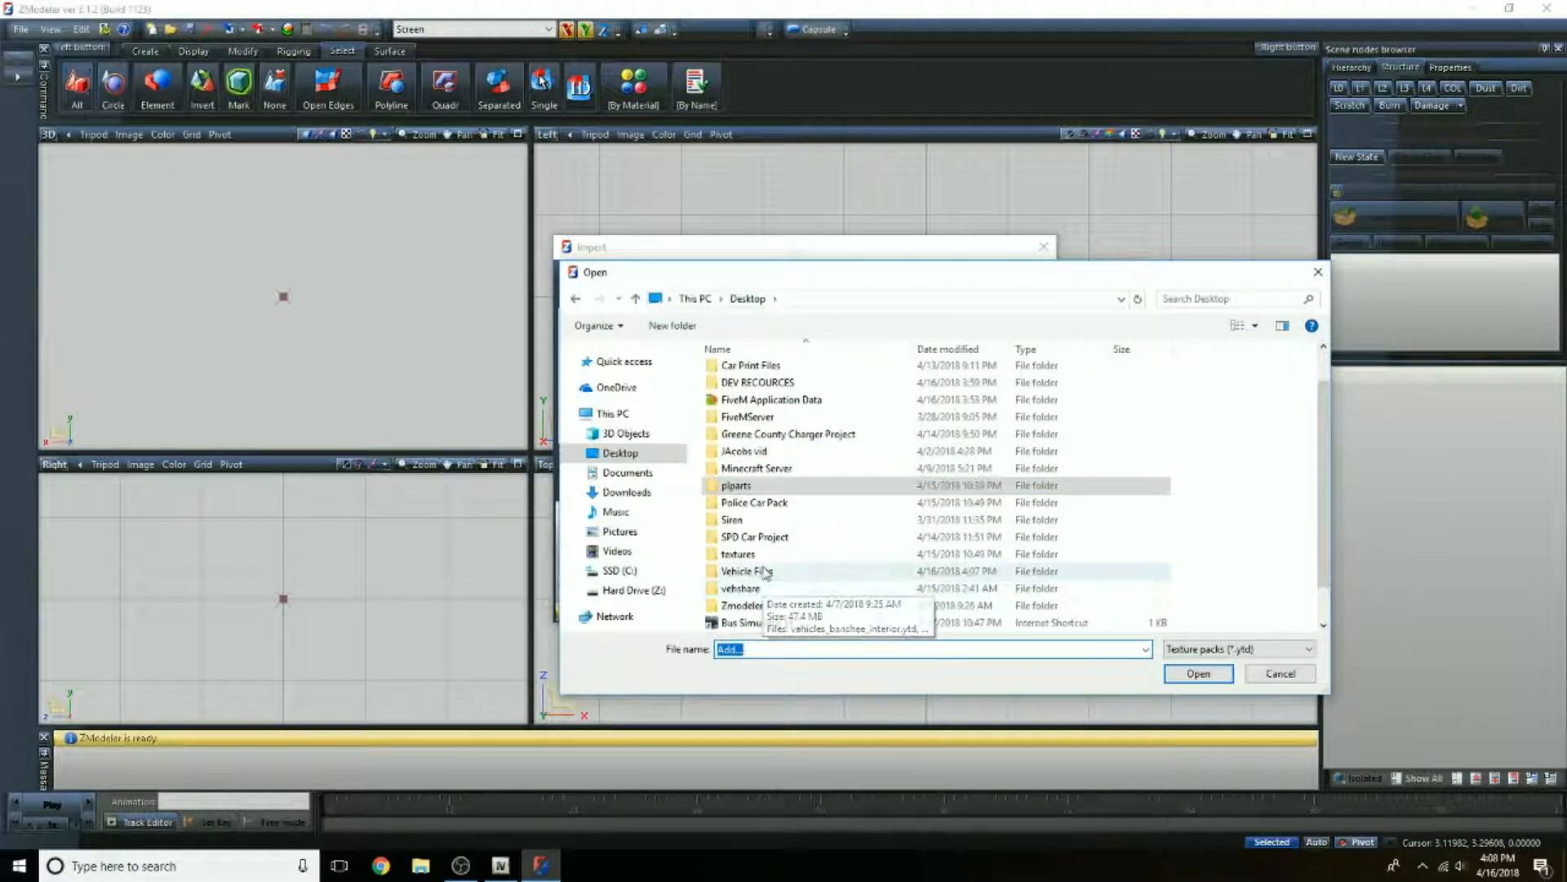
{"action": "double_click", "coordinate": [761, 571]}
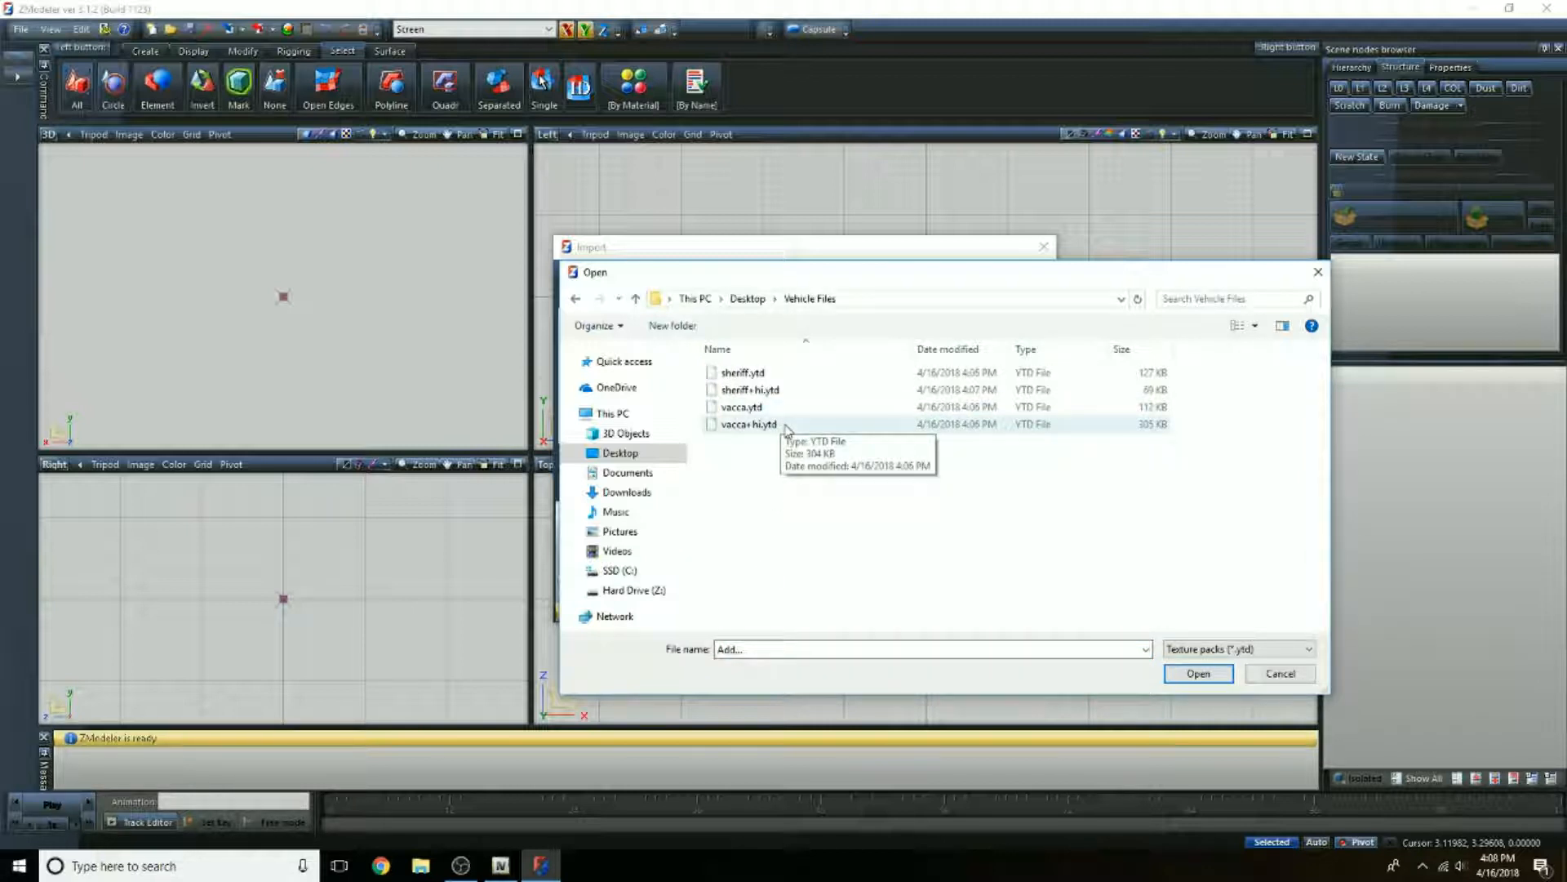
{"action": "left_click", "coordinate": [787, 429]}
{"action": "left_click", "coordinate": [1198, 673]}
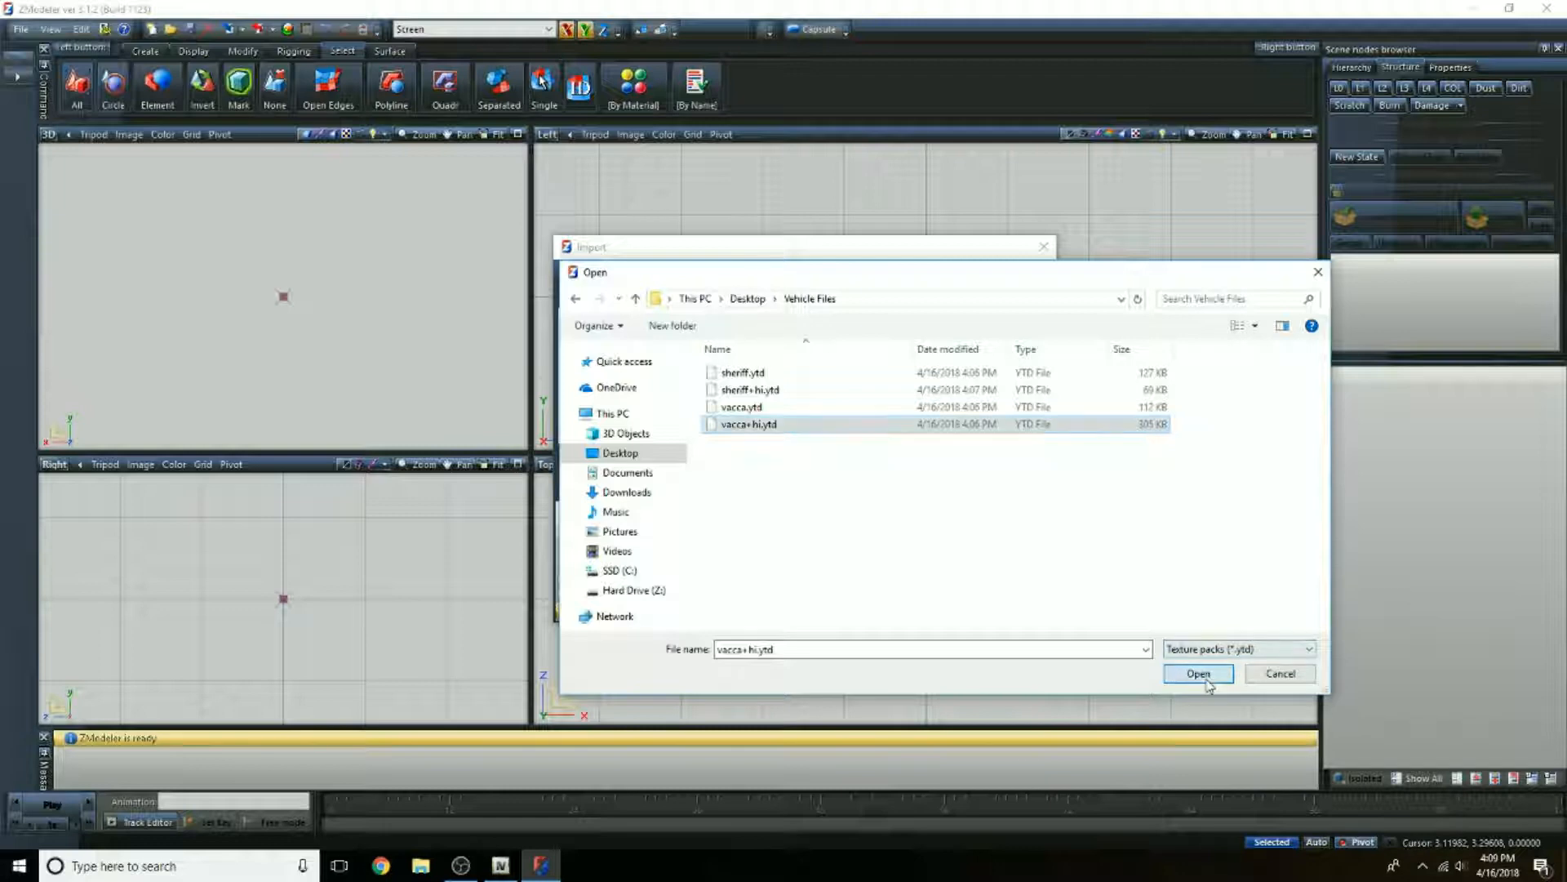
{"action": "left_click", "coordinate": [781, 613]}
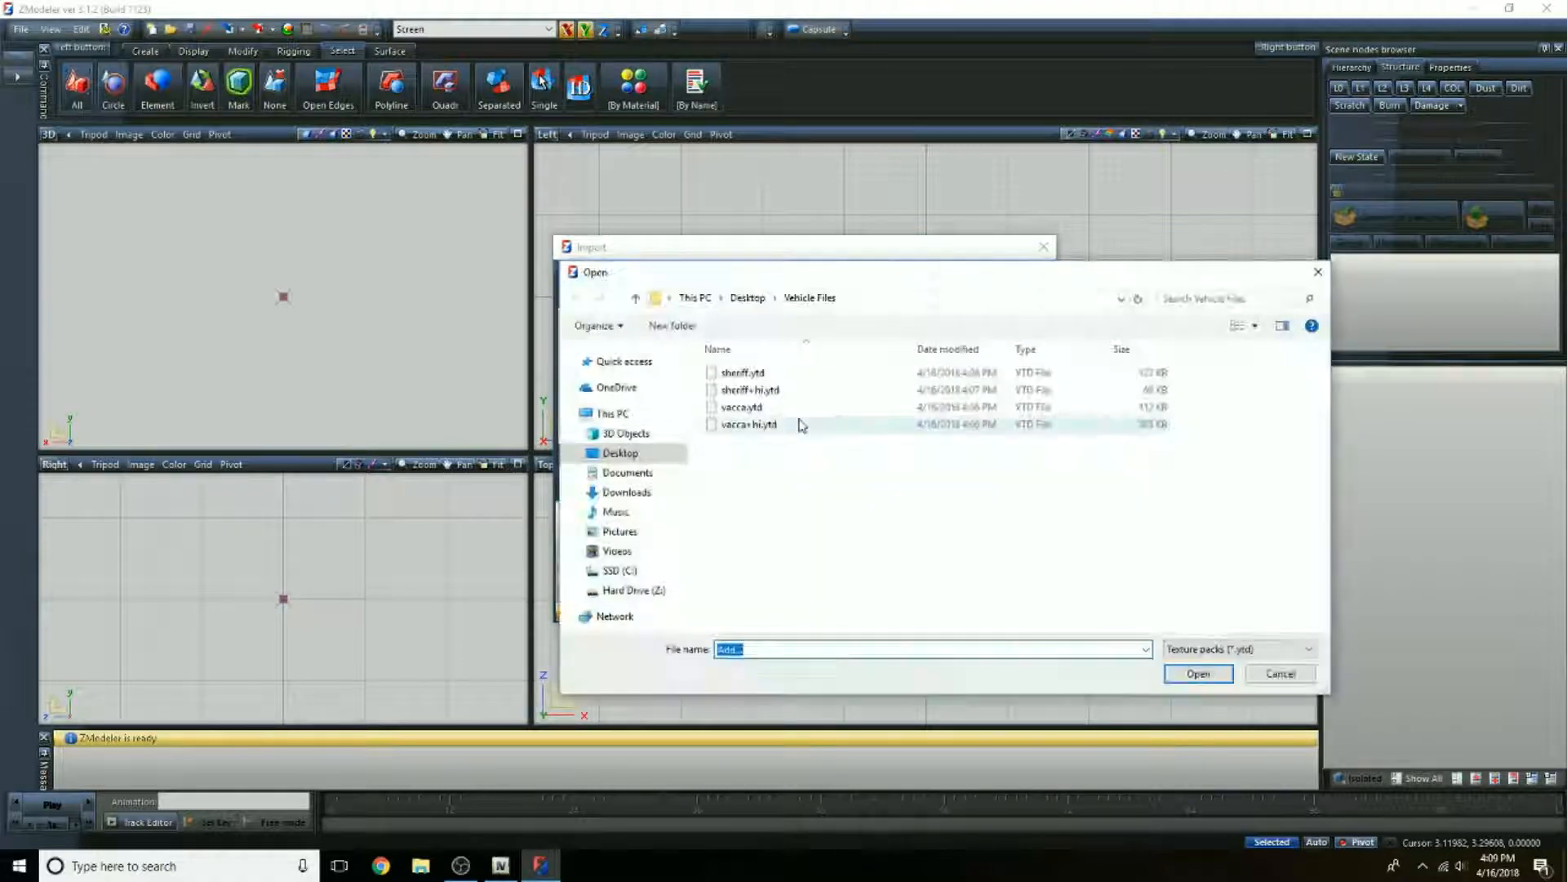
{"action": "left_click", "coordinate": [767, 407]}
{"action": "left_click", "coordinate": [1198, 676]}
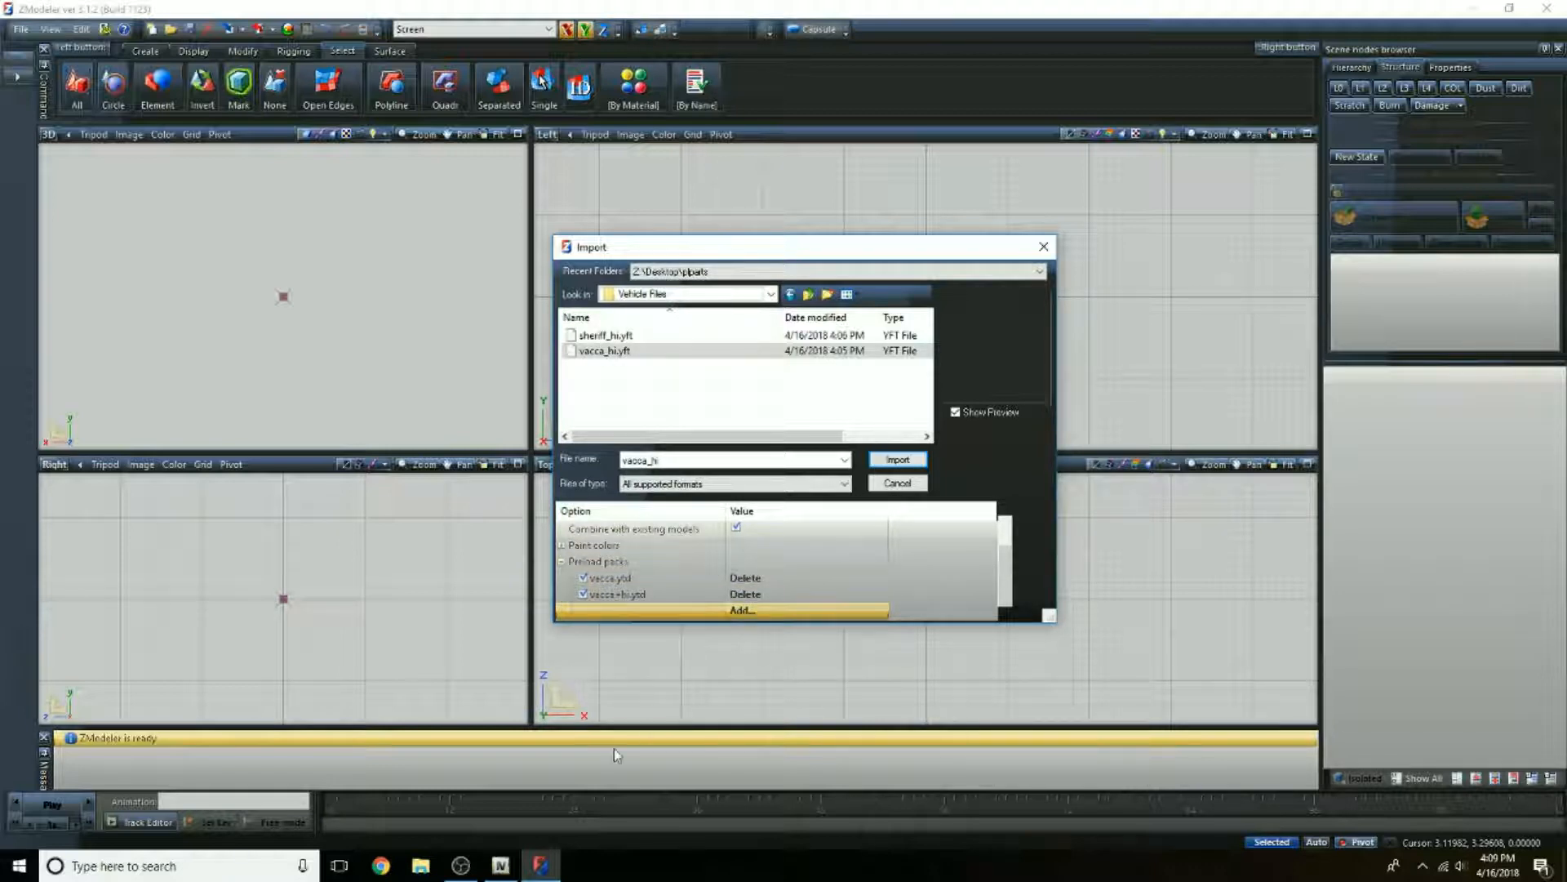
Step: Switch to OpenIV, filter vehicles.rpf by "vacca", examine which textures vacca_hi.yft uses in the model viewer, and minimize OpenIV again
{"action": "left_click", "coordinate": [500, 866]}
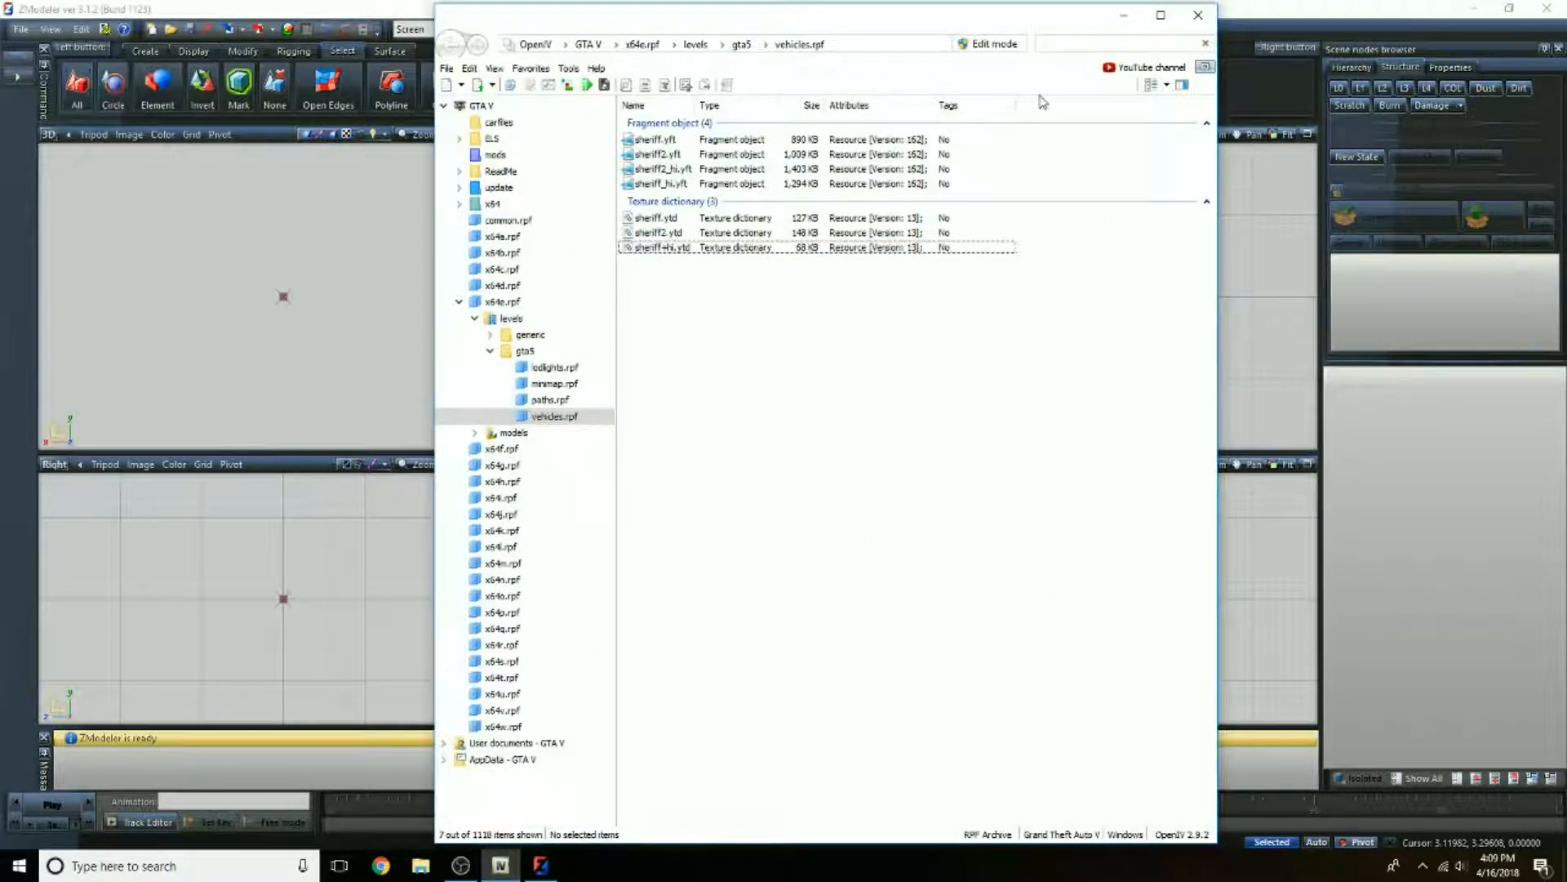
{"action": "left_click", "coordinate": [1082, 44]}
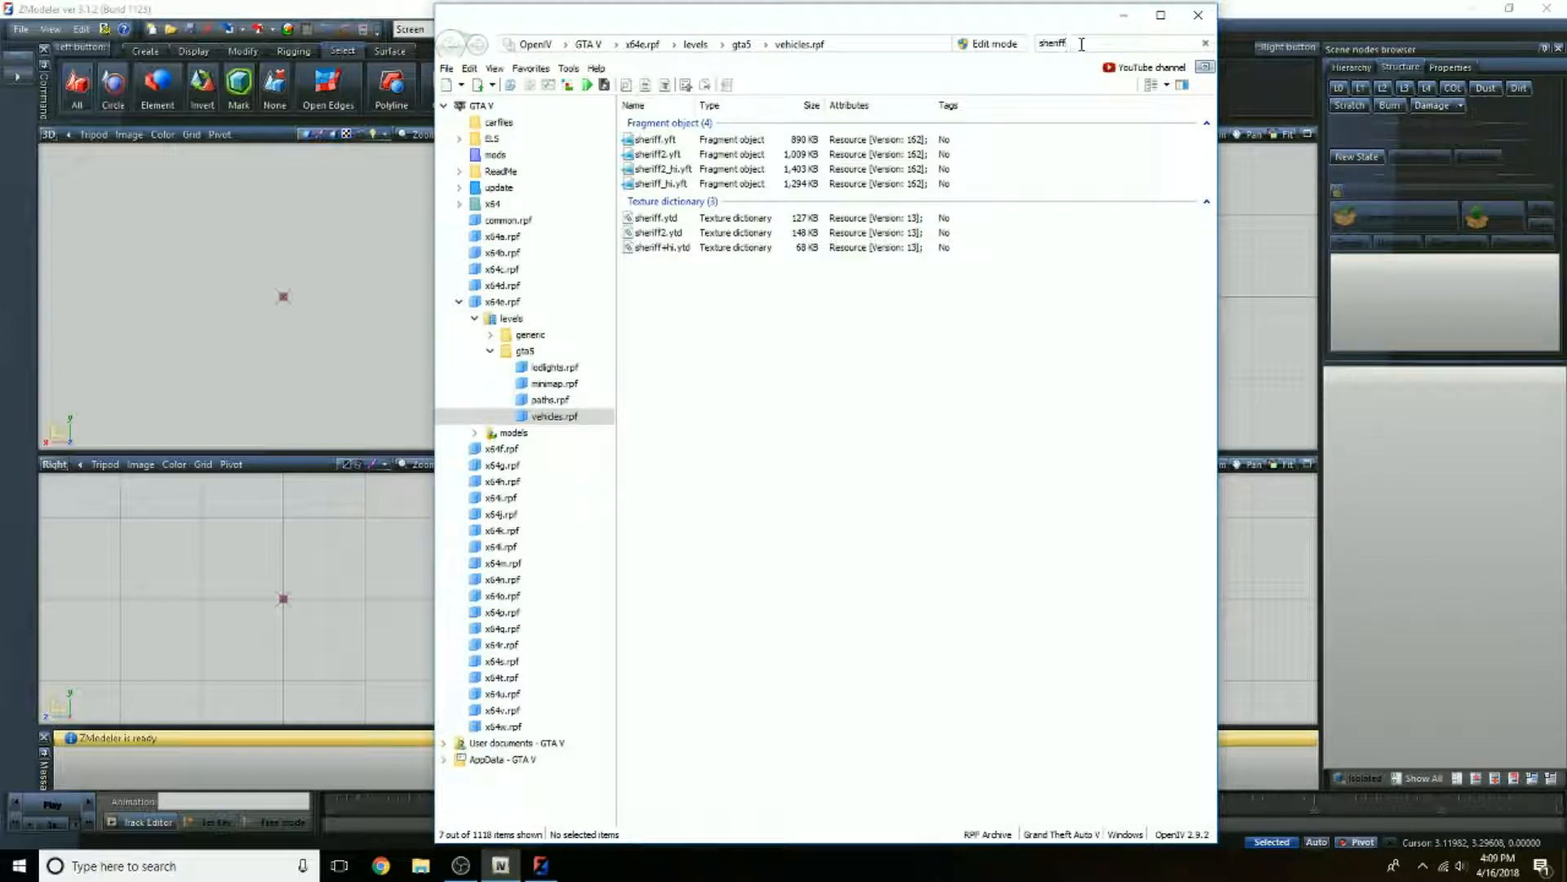
{"action": "type", "text": "vacca"}
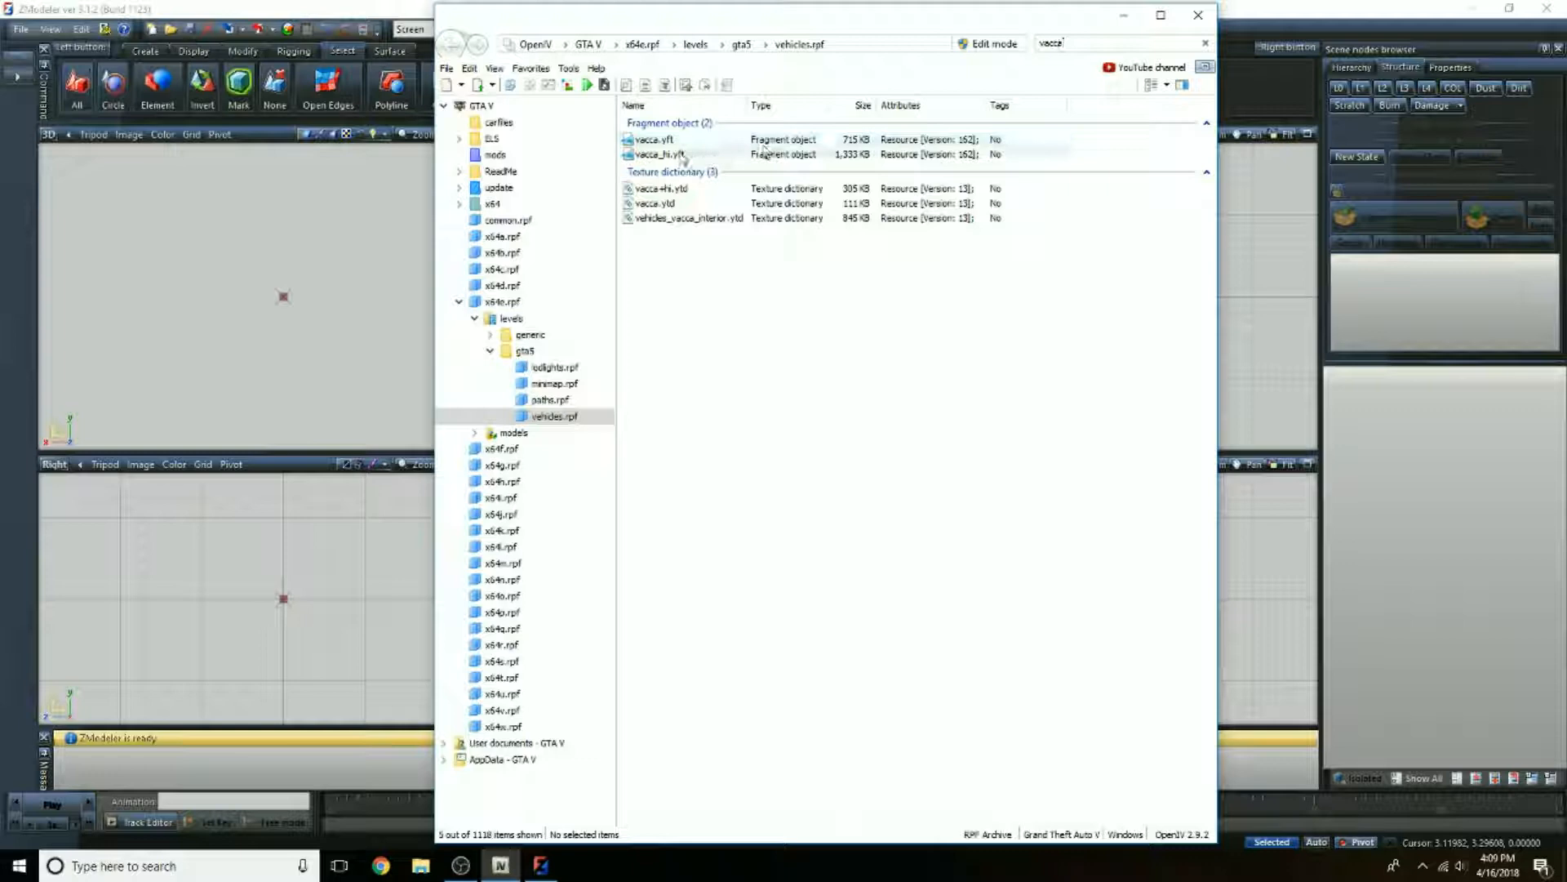
{"action": "left_click", "coordinate": [680, 154]}
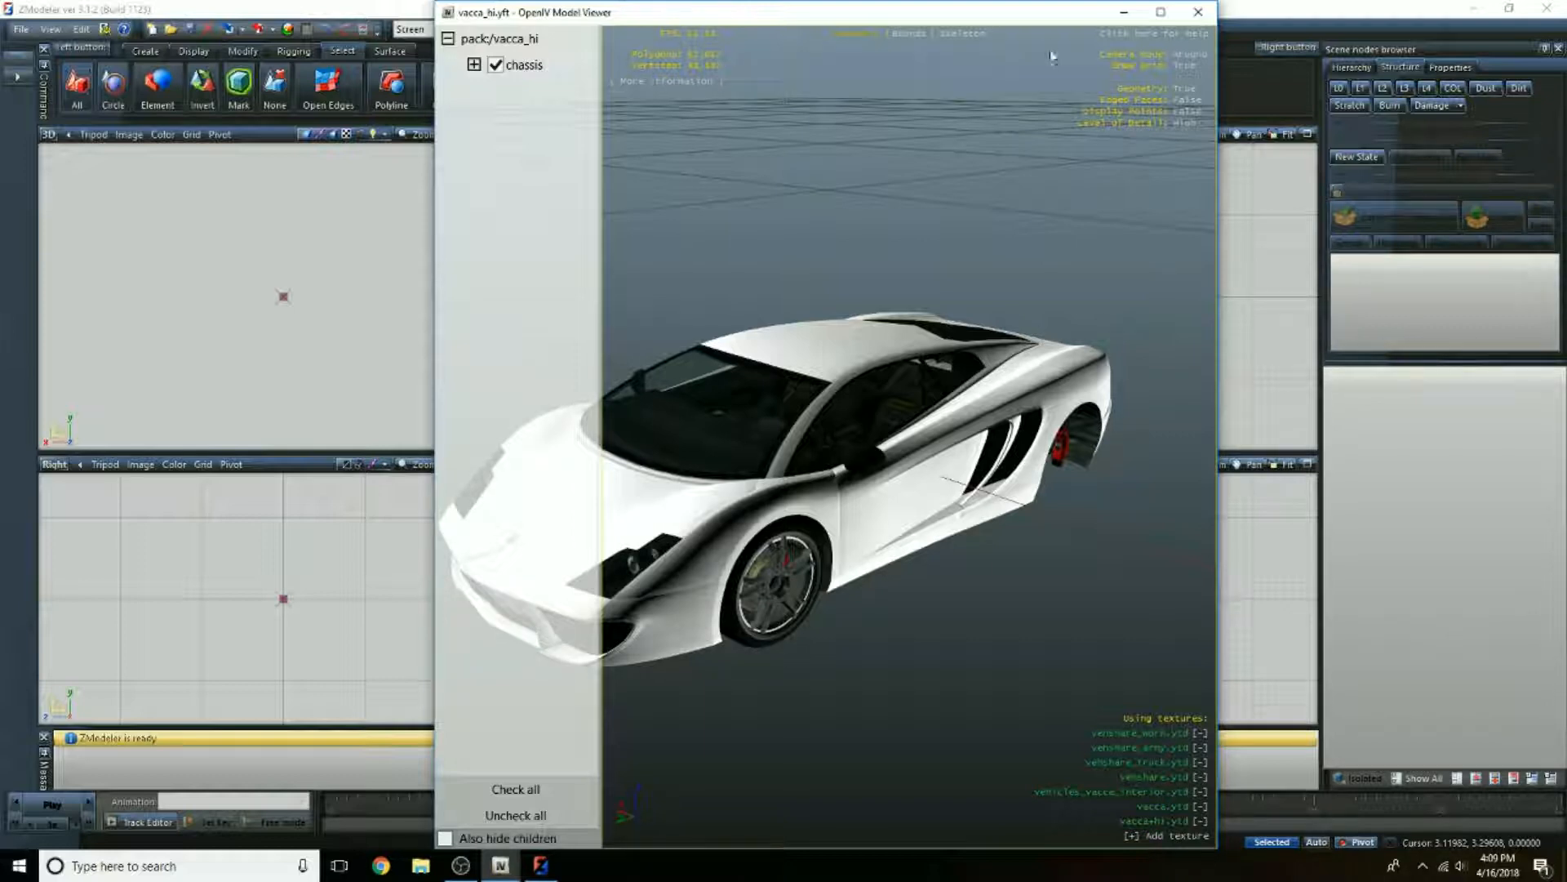
{"action": "left_click", "coordinate": [1198, 12]}
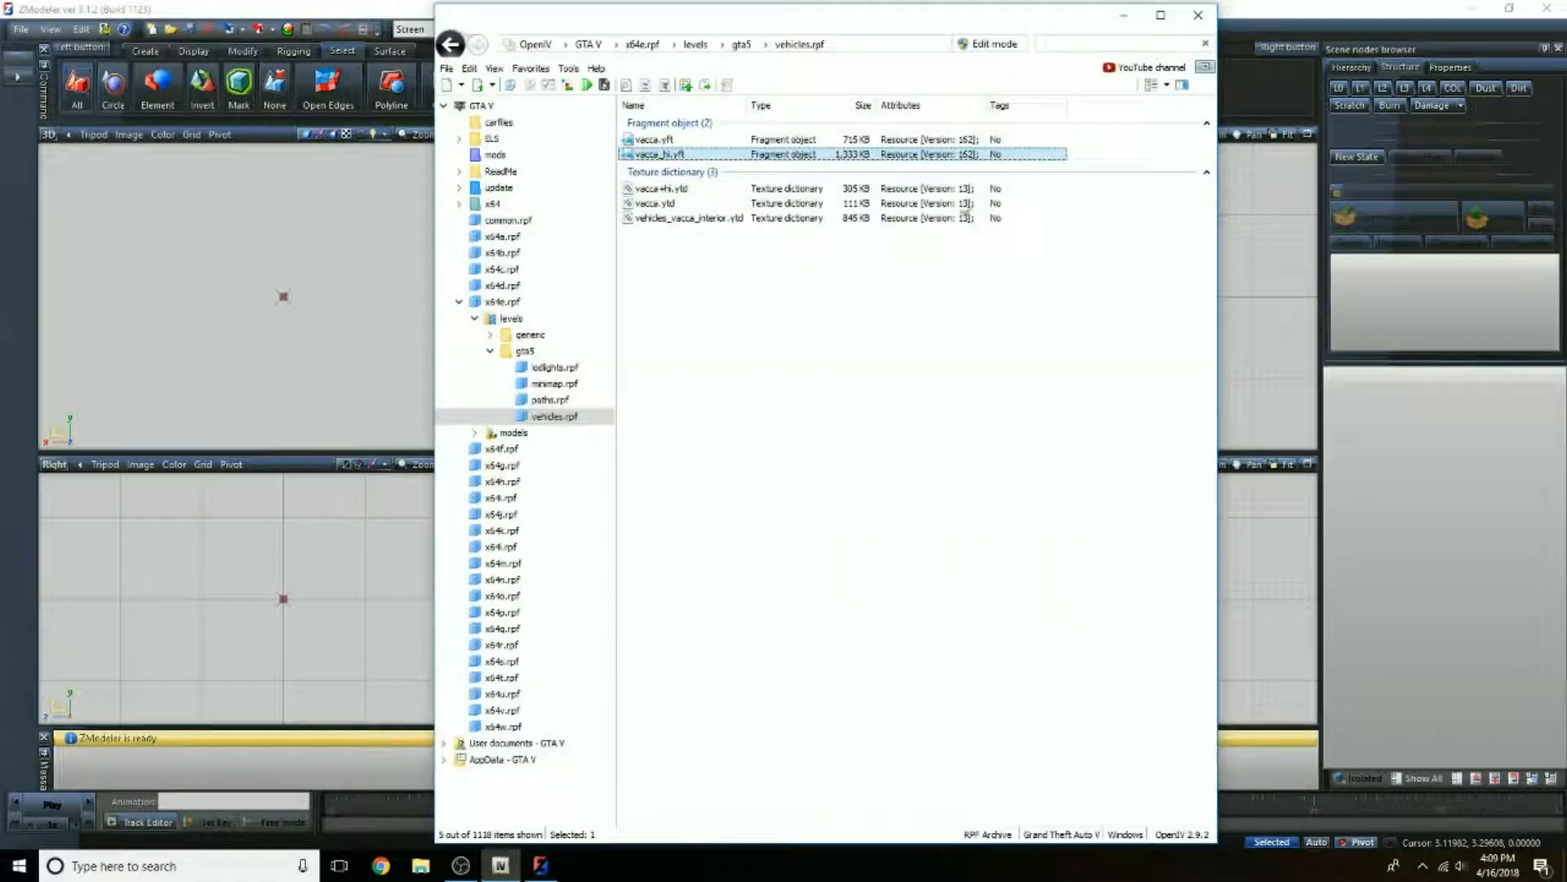
{"action": "left_click", "coordinate": [1122, 12]}
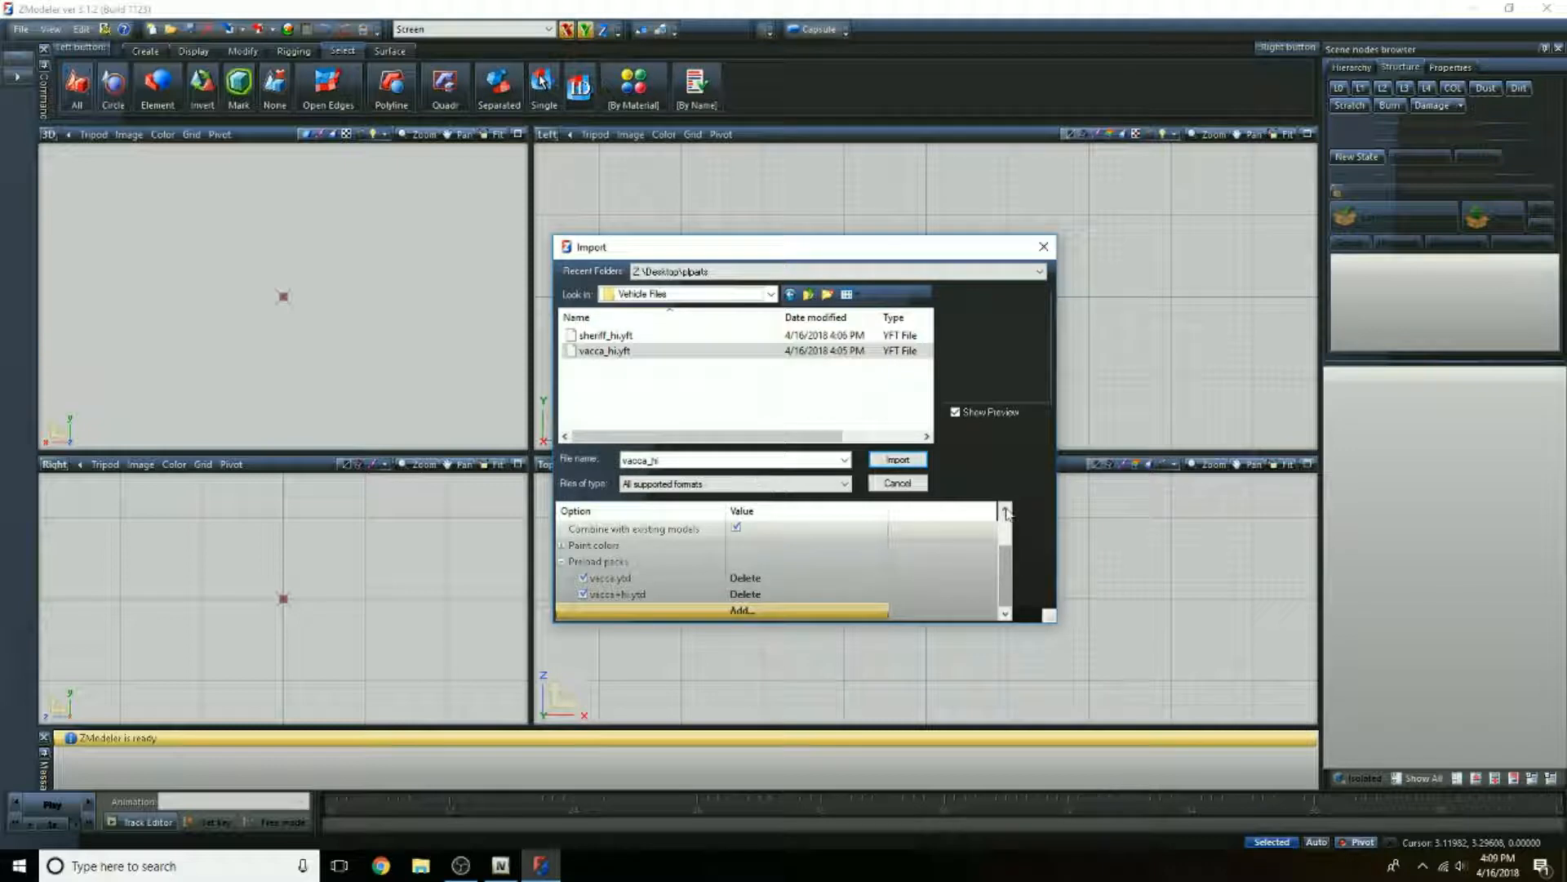
Step: Add vehicles_vacca_interior.ytd from the Desktop's vehshare folder to the import's preload packs
{"action": "left_click", "coordinate": [765, 612]}
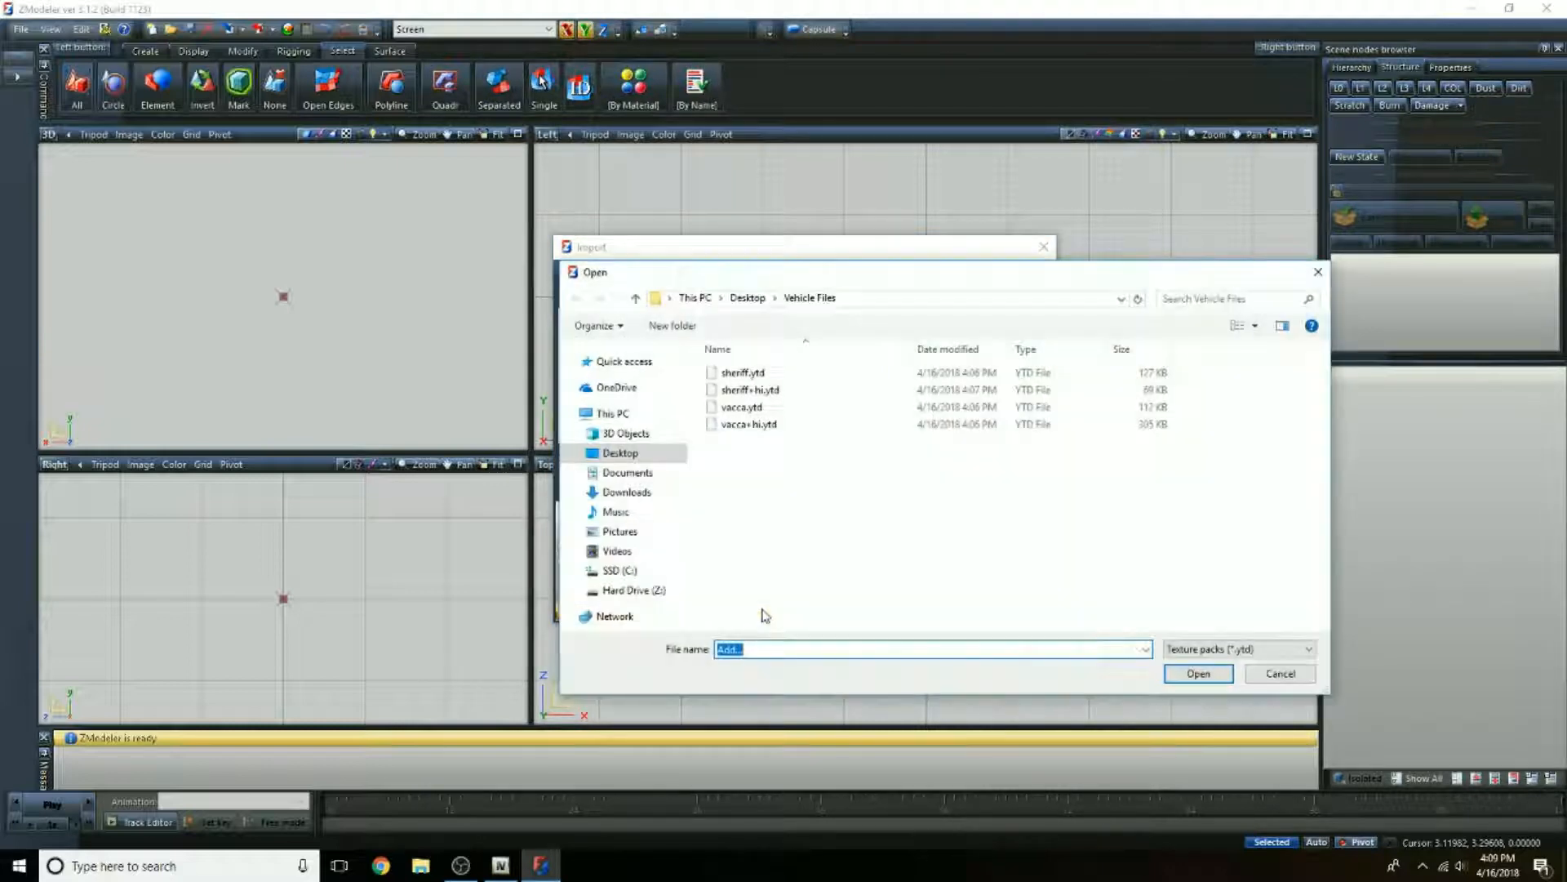
{"action": "left_click", "coordinate": [747, 299]}
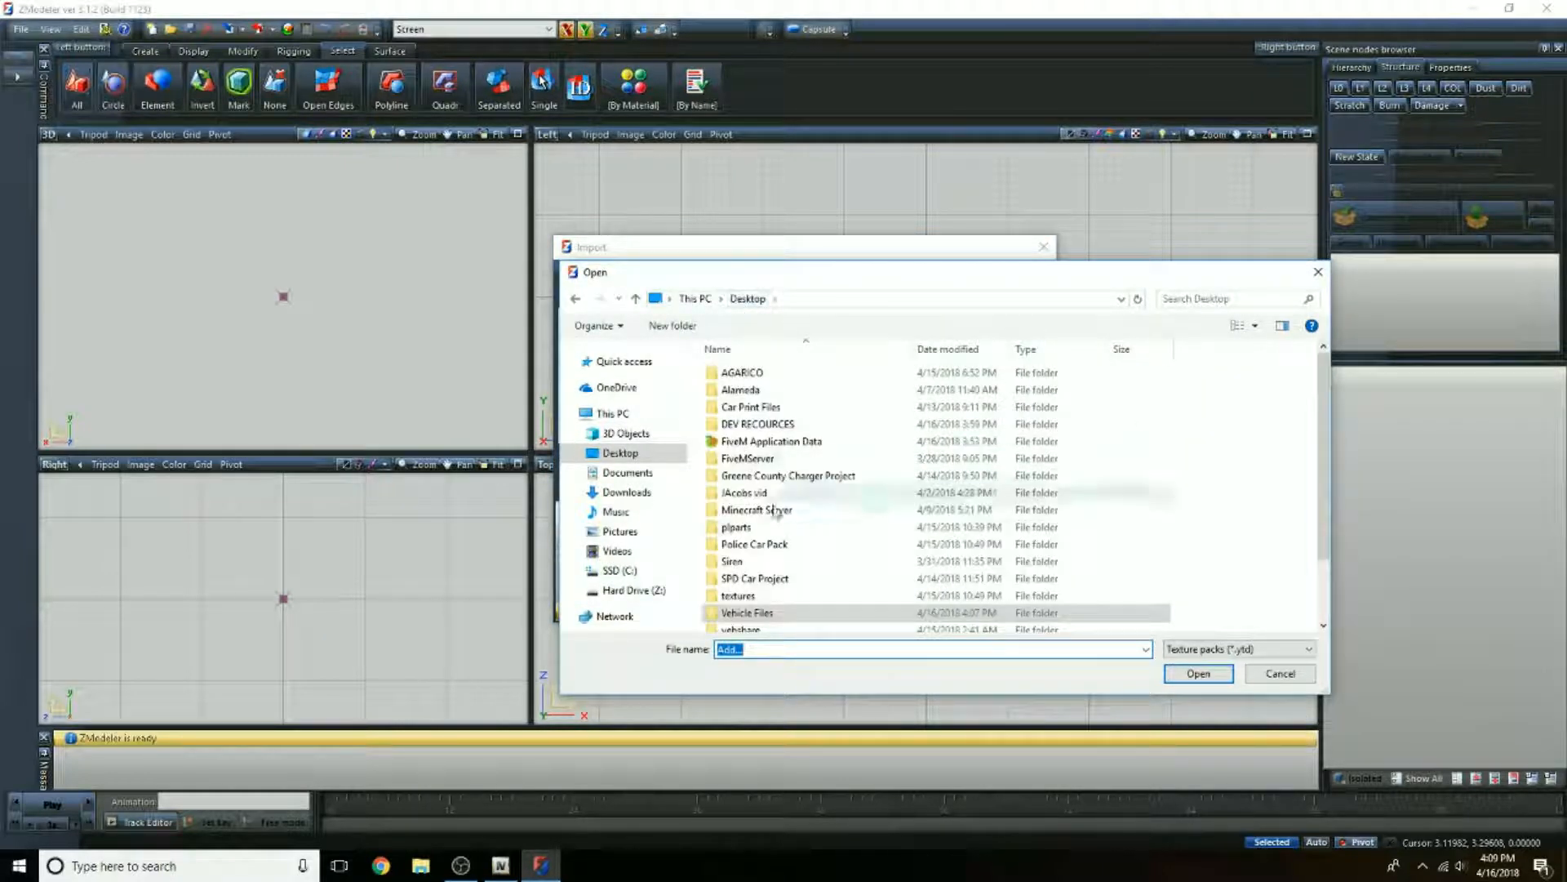
{"action": "scroll", "coordinate": [802, 552], "scroll_direction": "down", "scroll_amount": 2}
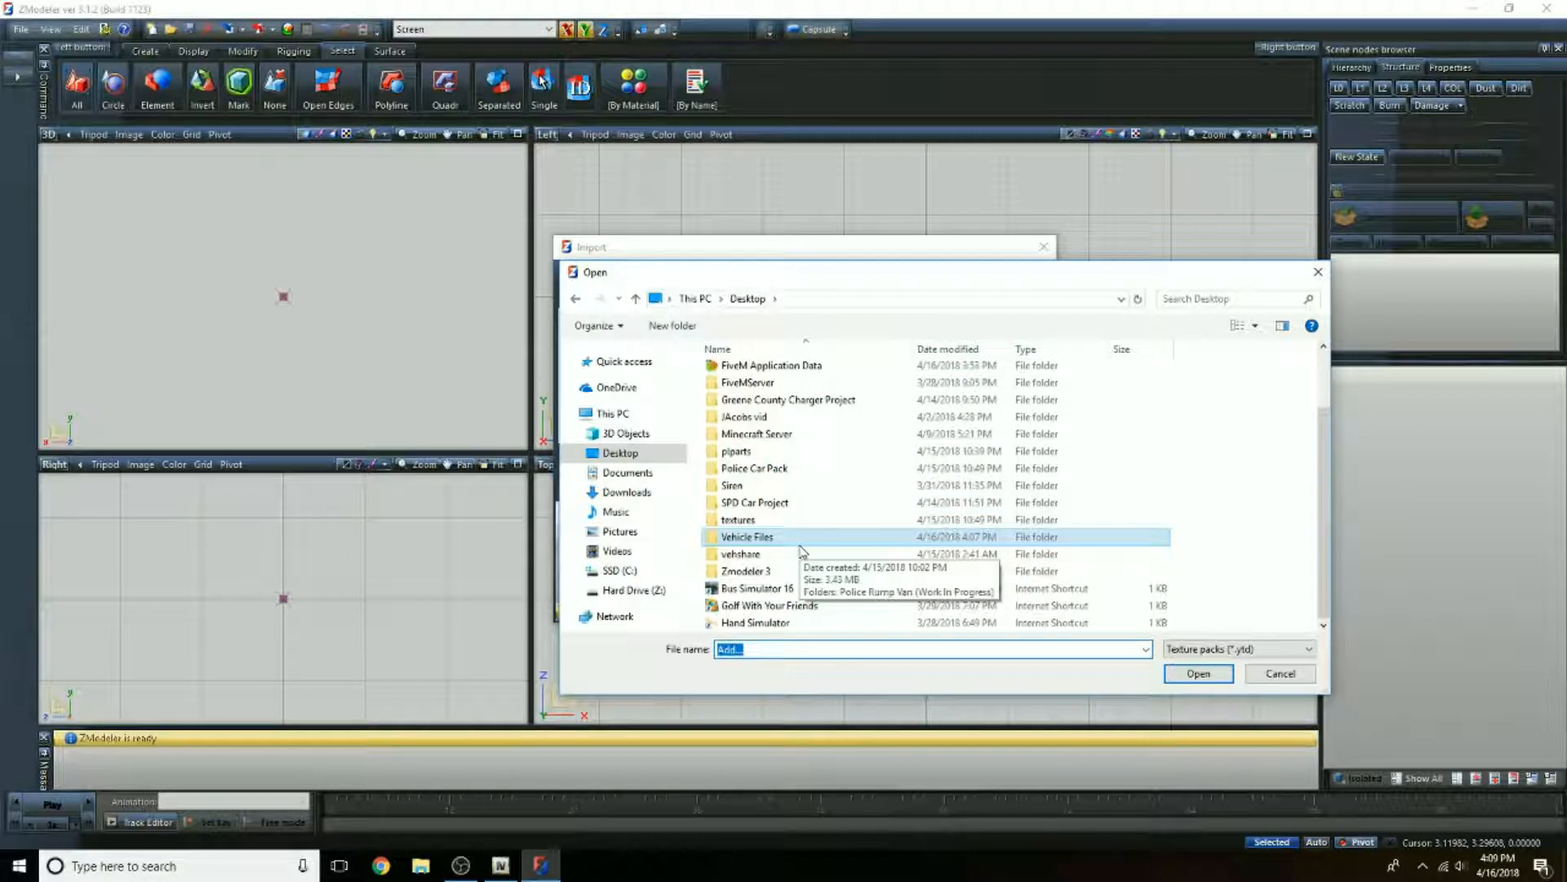
{"action": "double_click", "coordinate": [759, 559]}
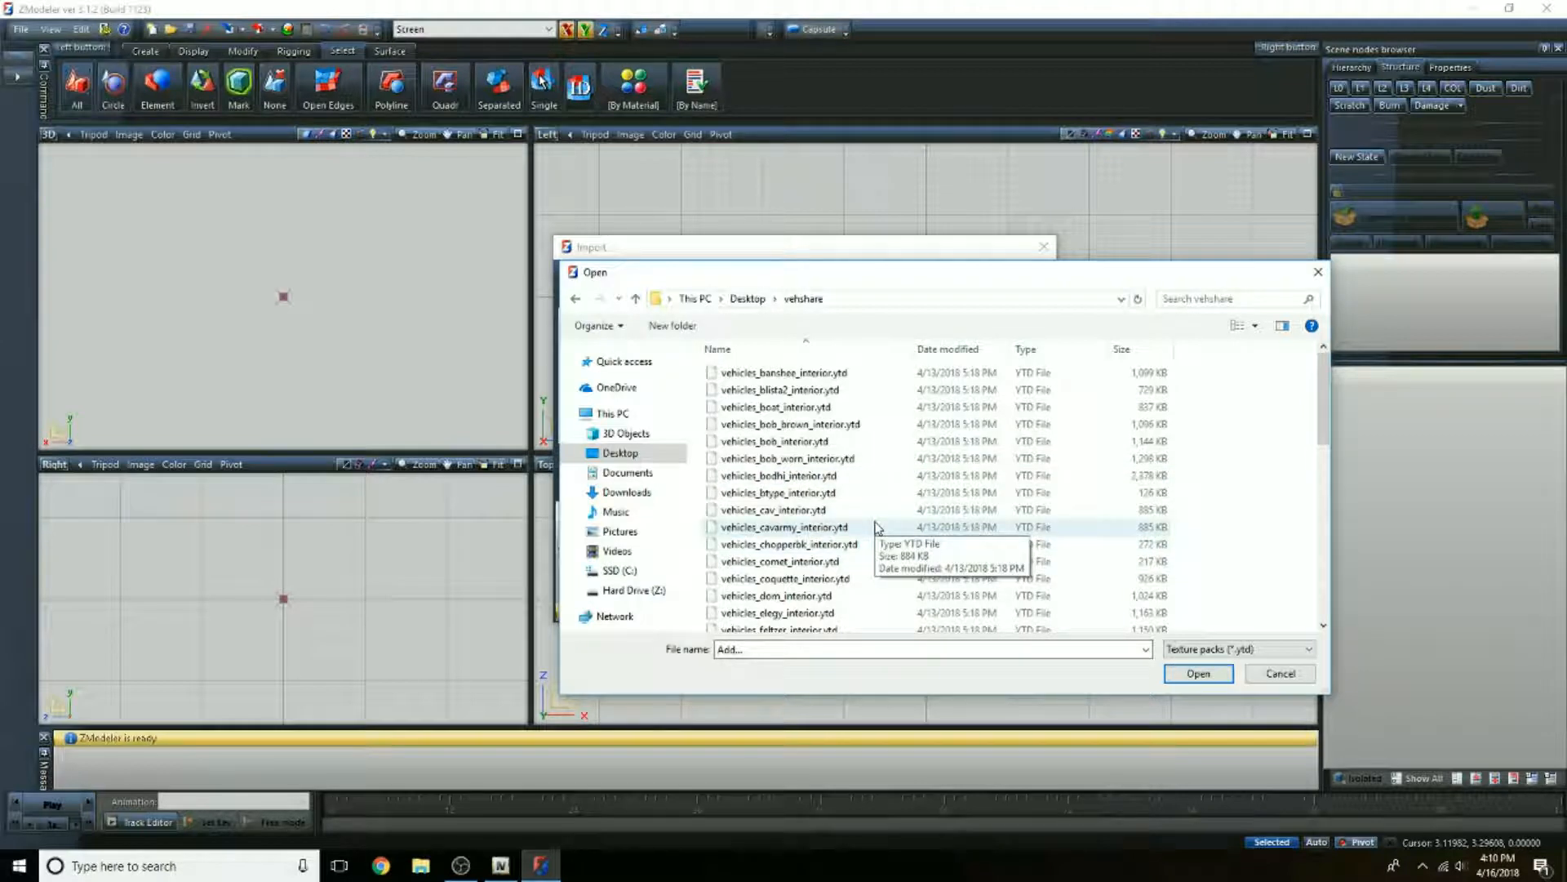
{"action": "scroll", "coordinate": [876, 526], "scroll_direction": "down", "scroll_amount": 4}
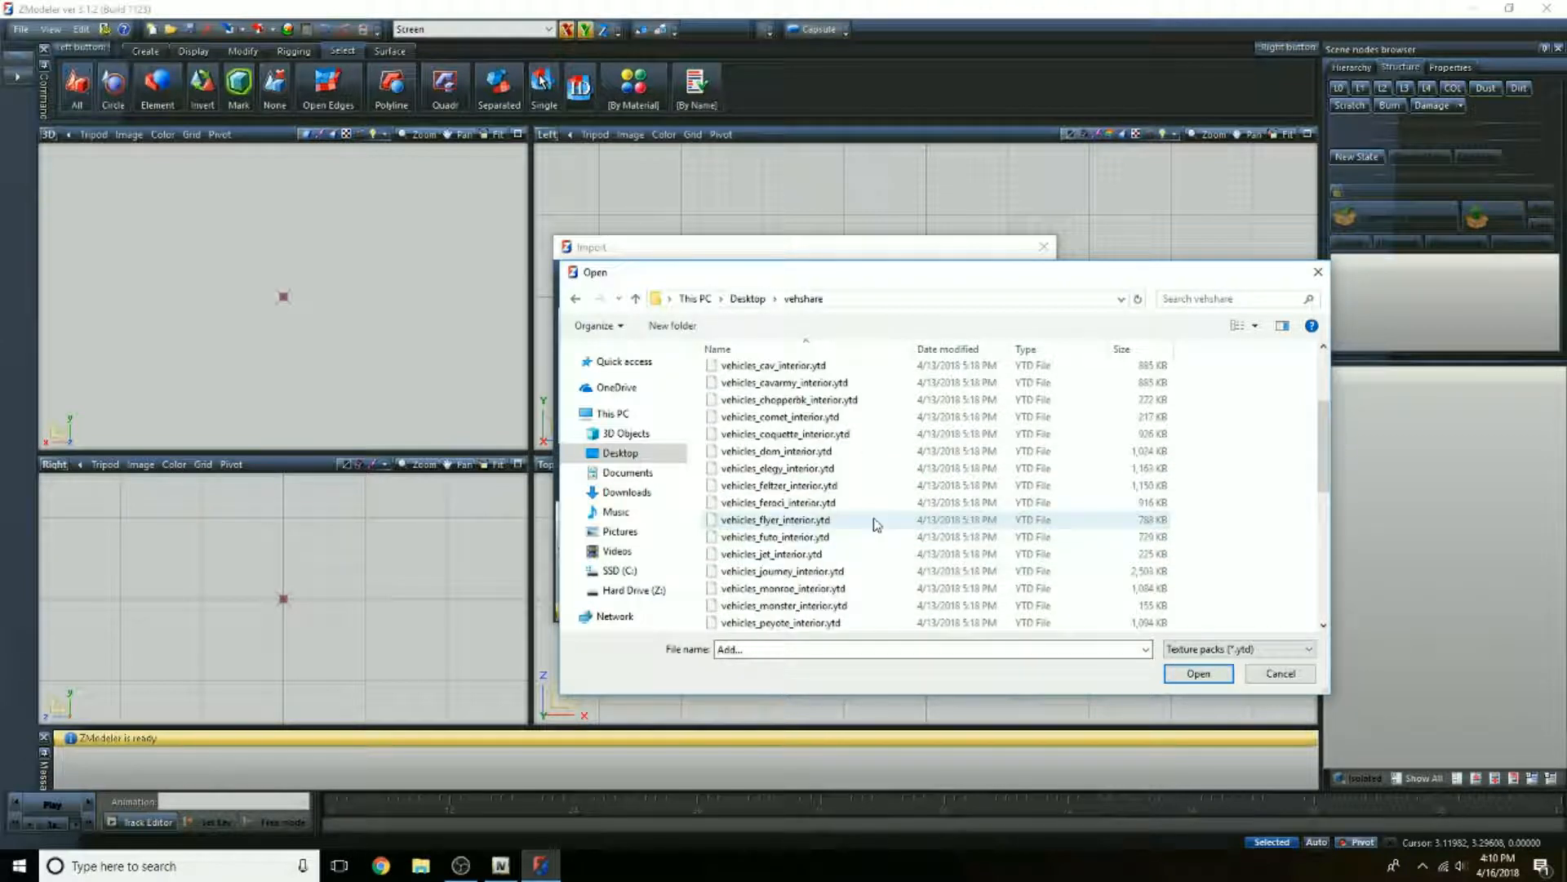
{"action": "scroll", "coordinate": [876, 525], "scroll_direction": "down", "scroll_amount": 3}
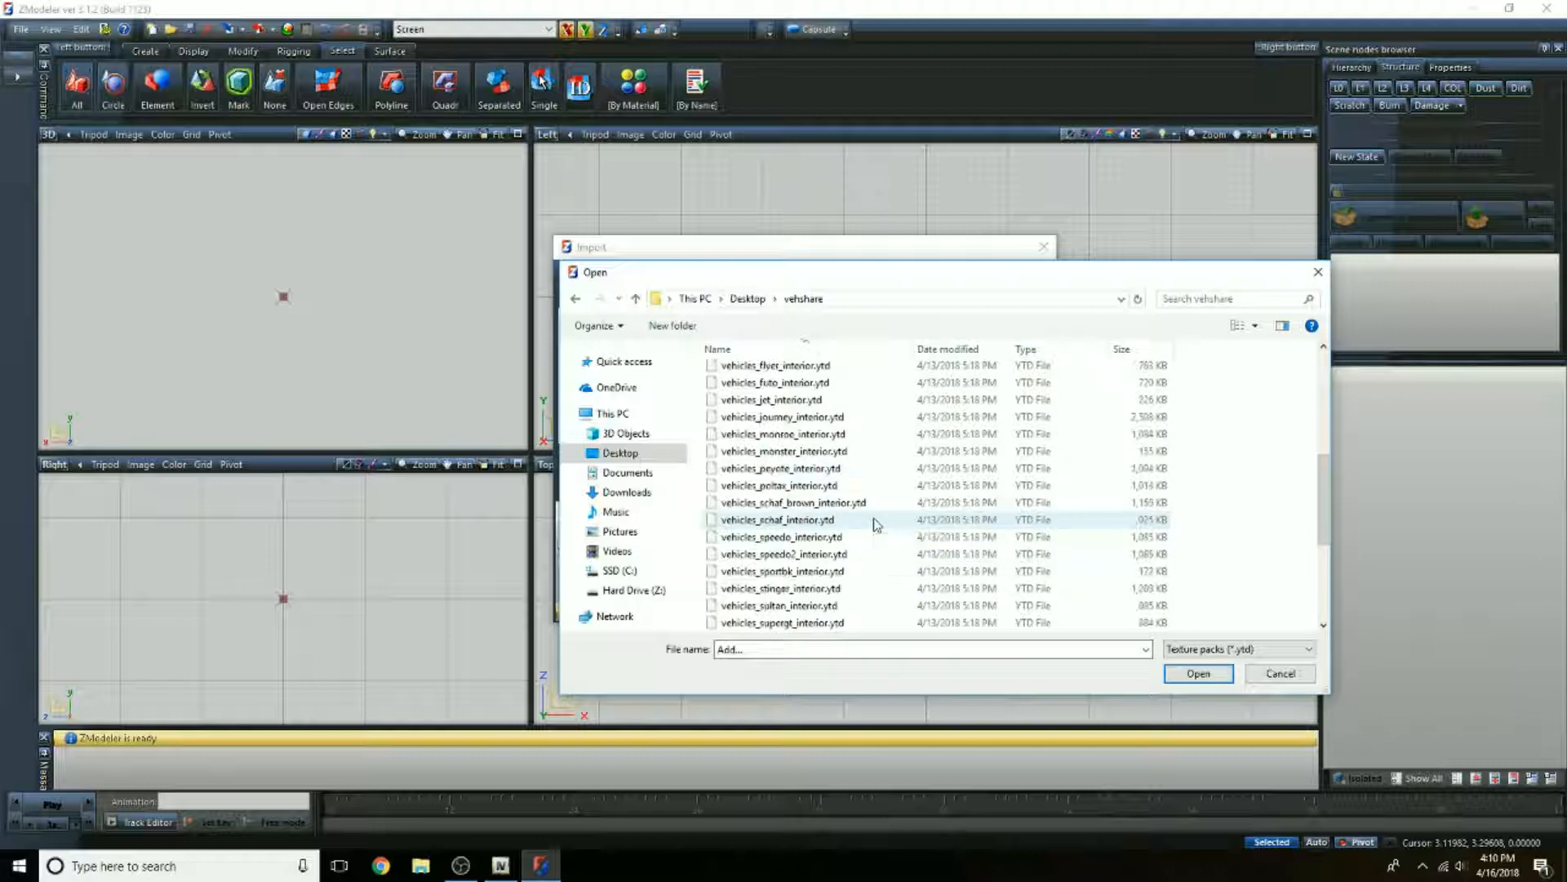
{"action": "scroll", "coordinate": [876, 524], "scroll_direction": "down", "scroll_amount": 1}
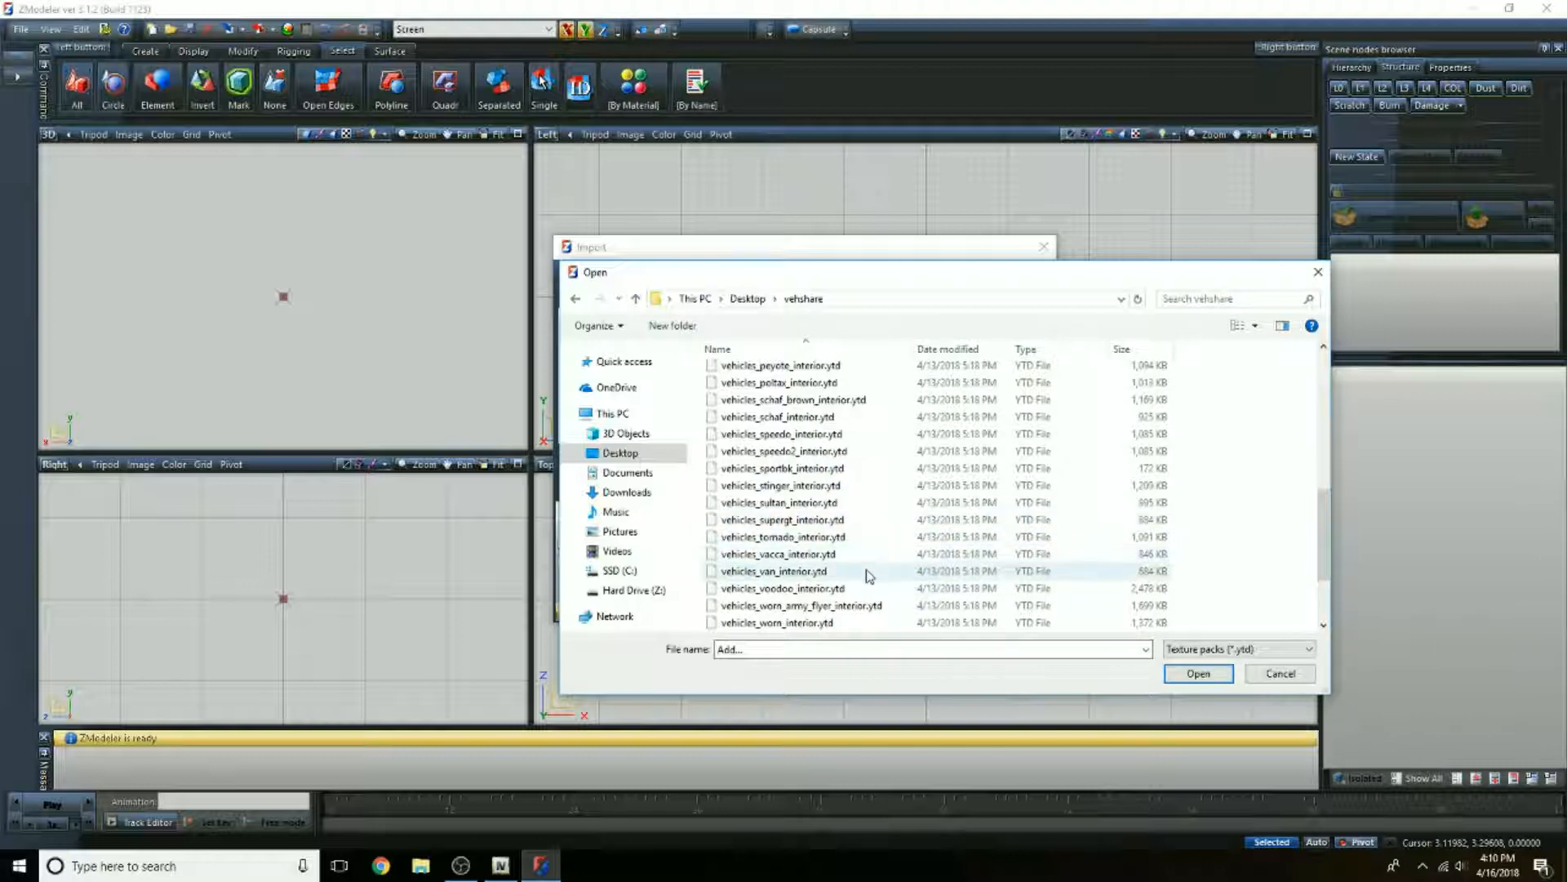
{"action": "left_click", "coordinate": [832, 558]}
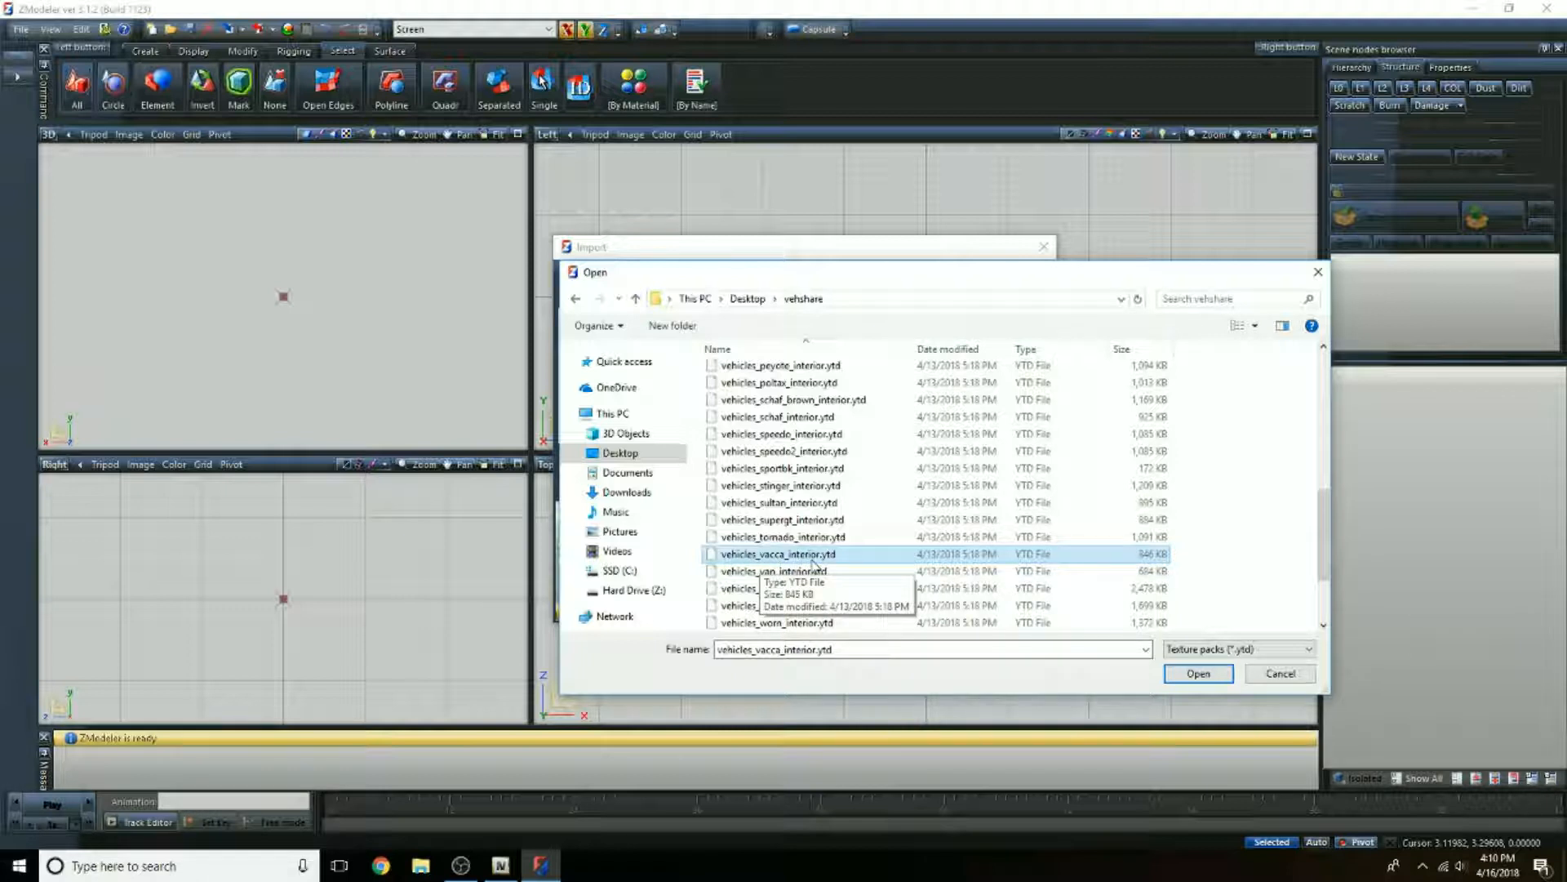
{"action": "left_click", "coordinate": [1199, 674]}
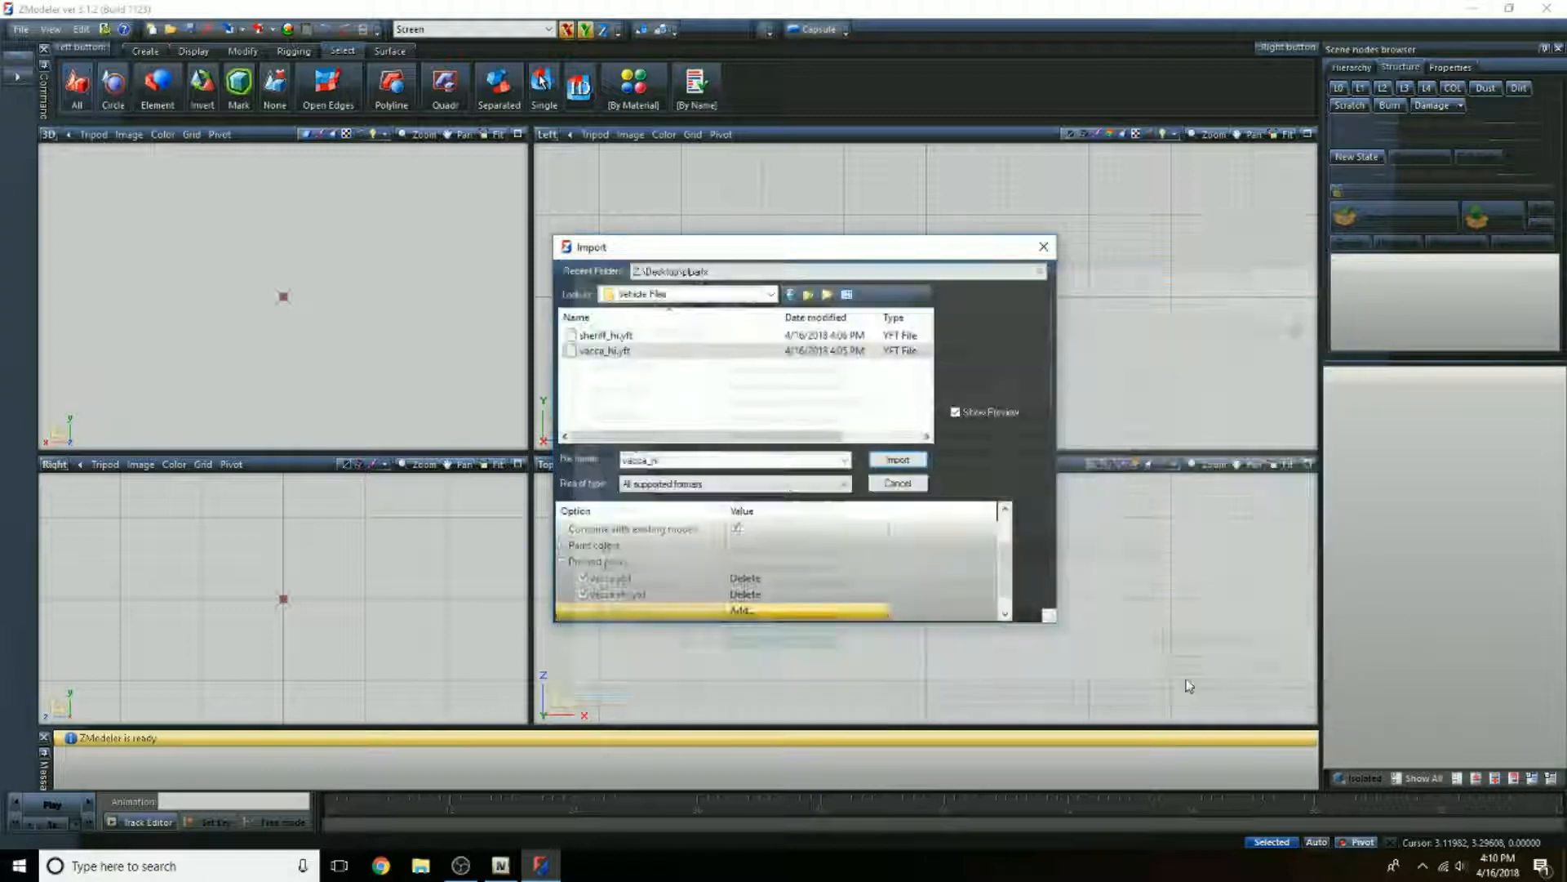
Step: Add vehshare.ytd and vehshare_army.ytd from the vehshare folder to the preload packs
{"action": "scroll", "coordinate": [790, 594], "scroll_direction": "down", "scroll_amount": 1}
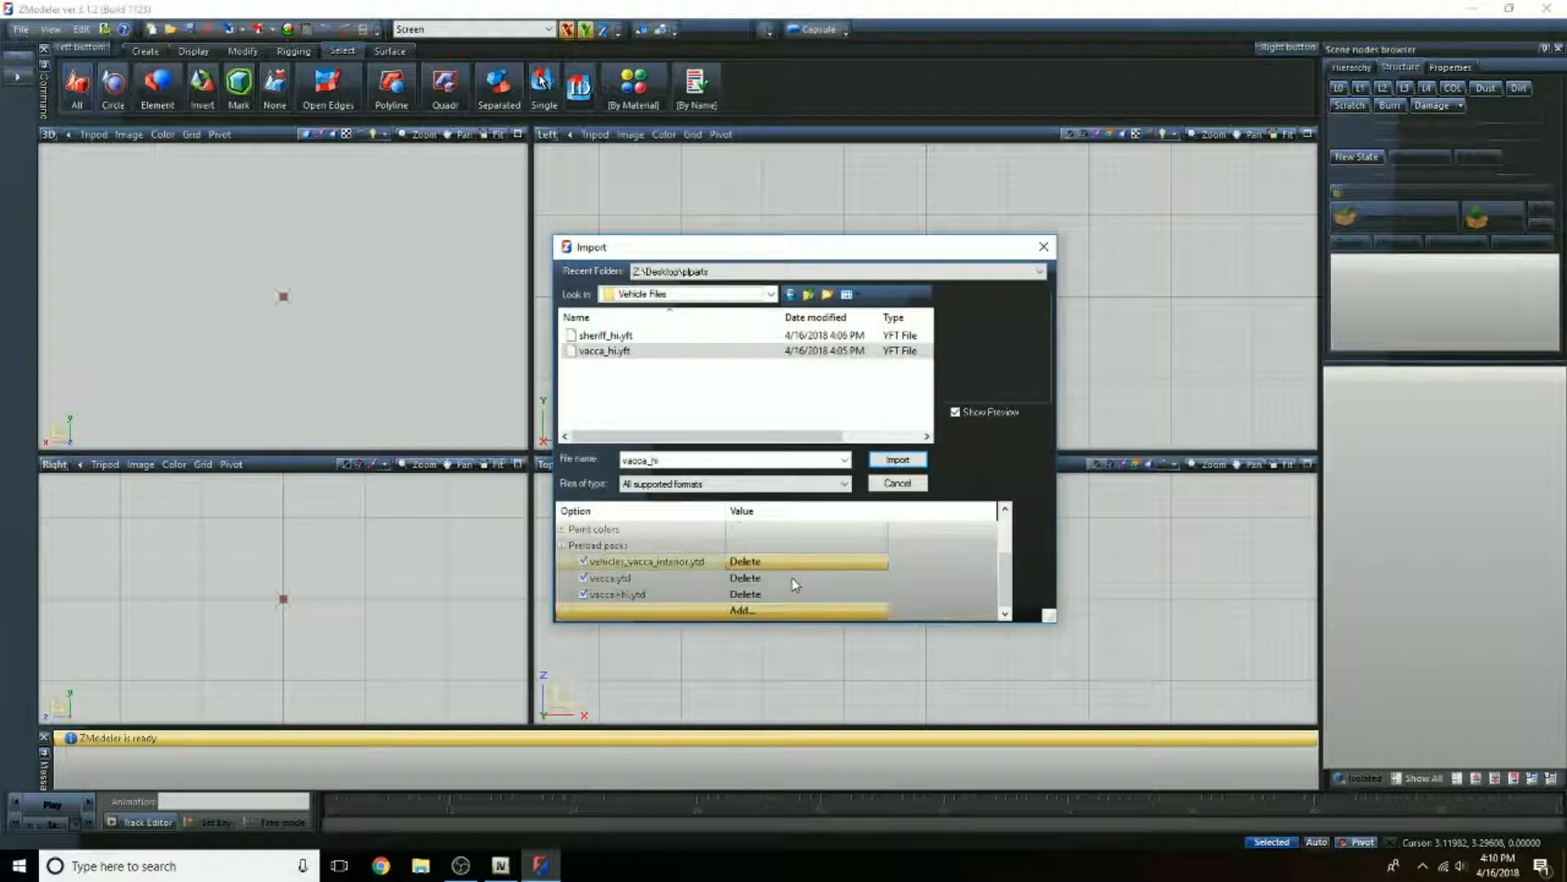
{"action": "left_click", "coordinate": [750, 613]}
{"action": "scroll", "coordinate": [840, 587], "scroll_direction": "down", "scroll_amount": 10}
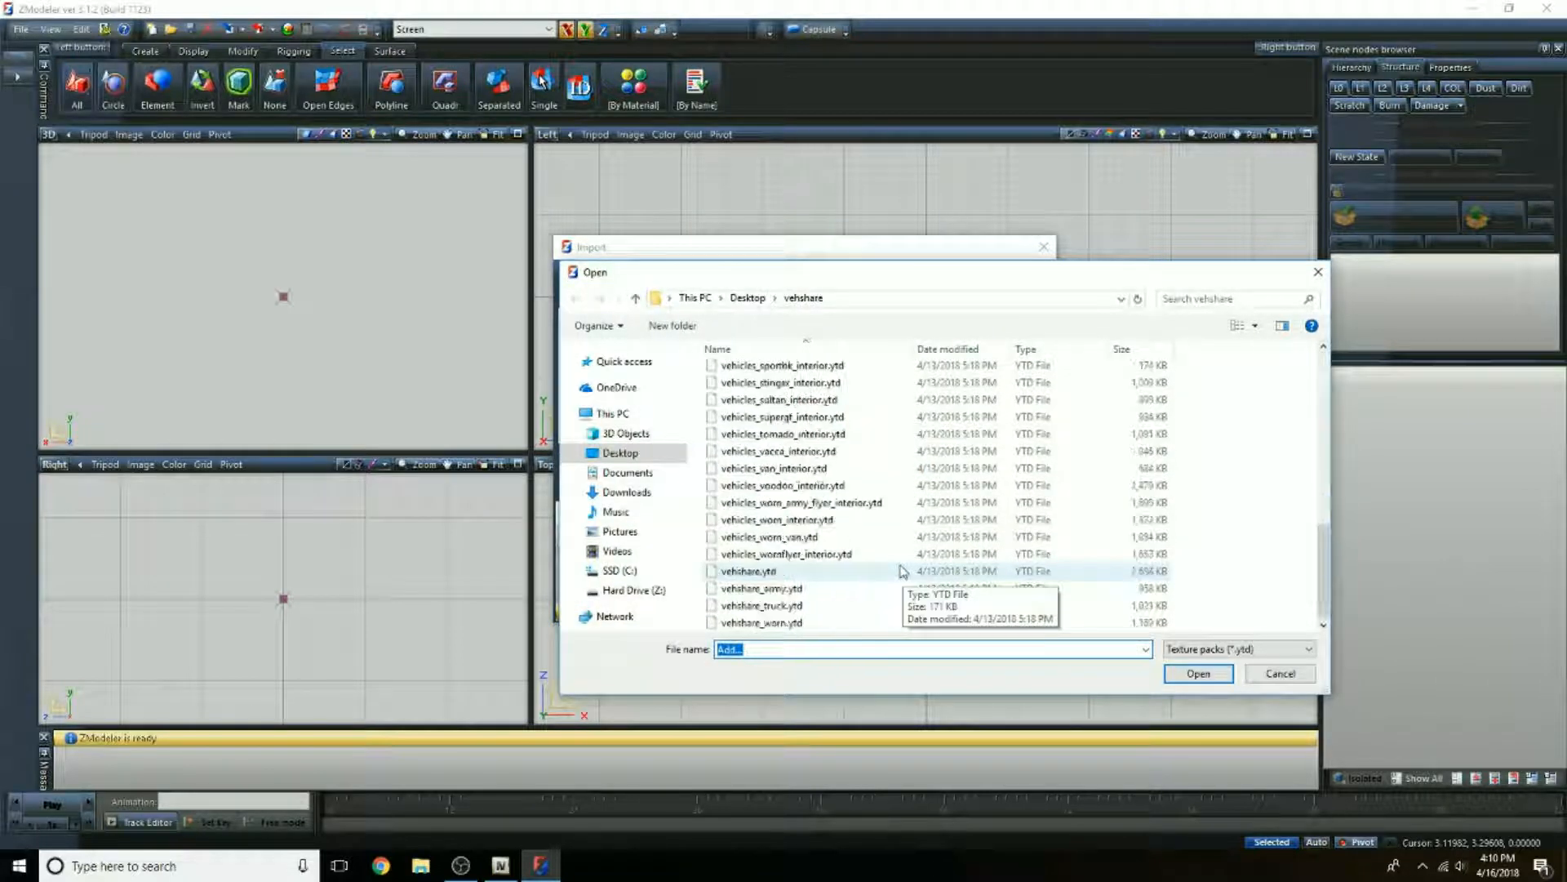
{"action": "left_click", "coordinate": [747, 572]}
{"action": "left_click", "coordinate": [1181, 676]}
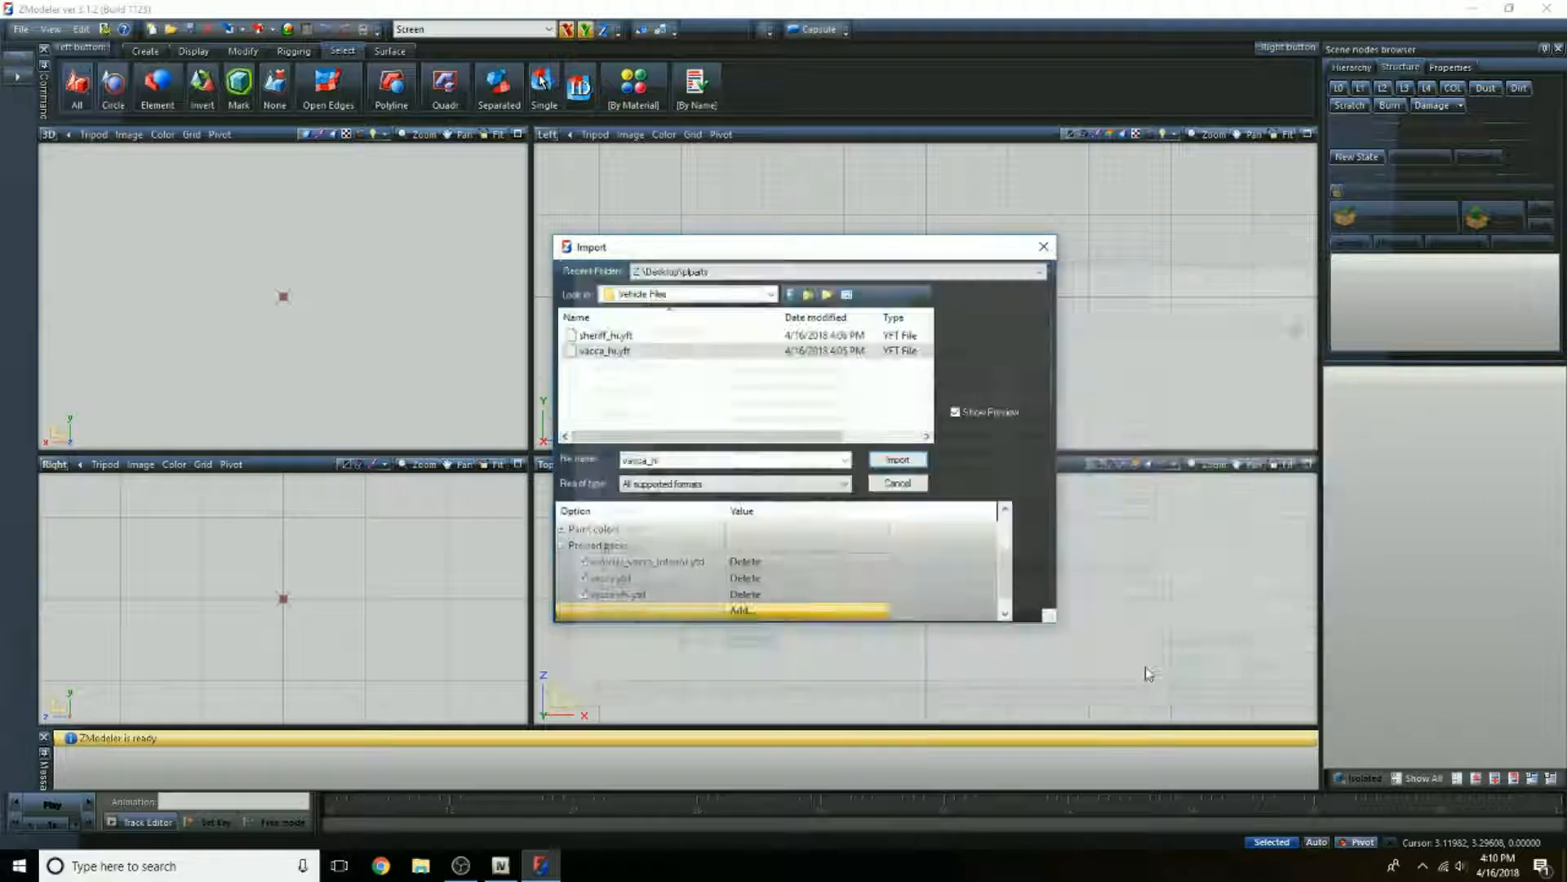
{"action": "left_click", "coordinate": [808, 614]}
{"action": "scroll", "coordinate": [809, 618], "scroll_direction": "down", "scroll_amount": 10}
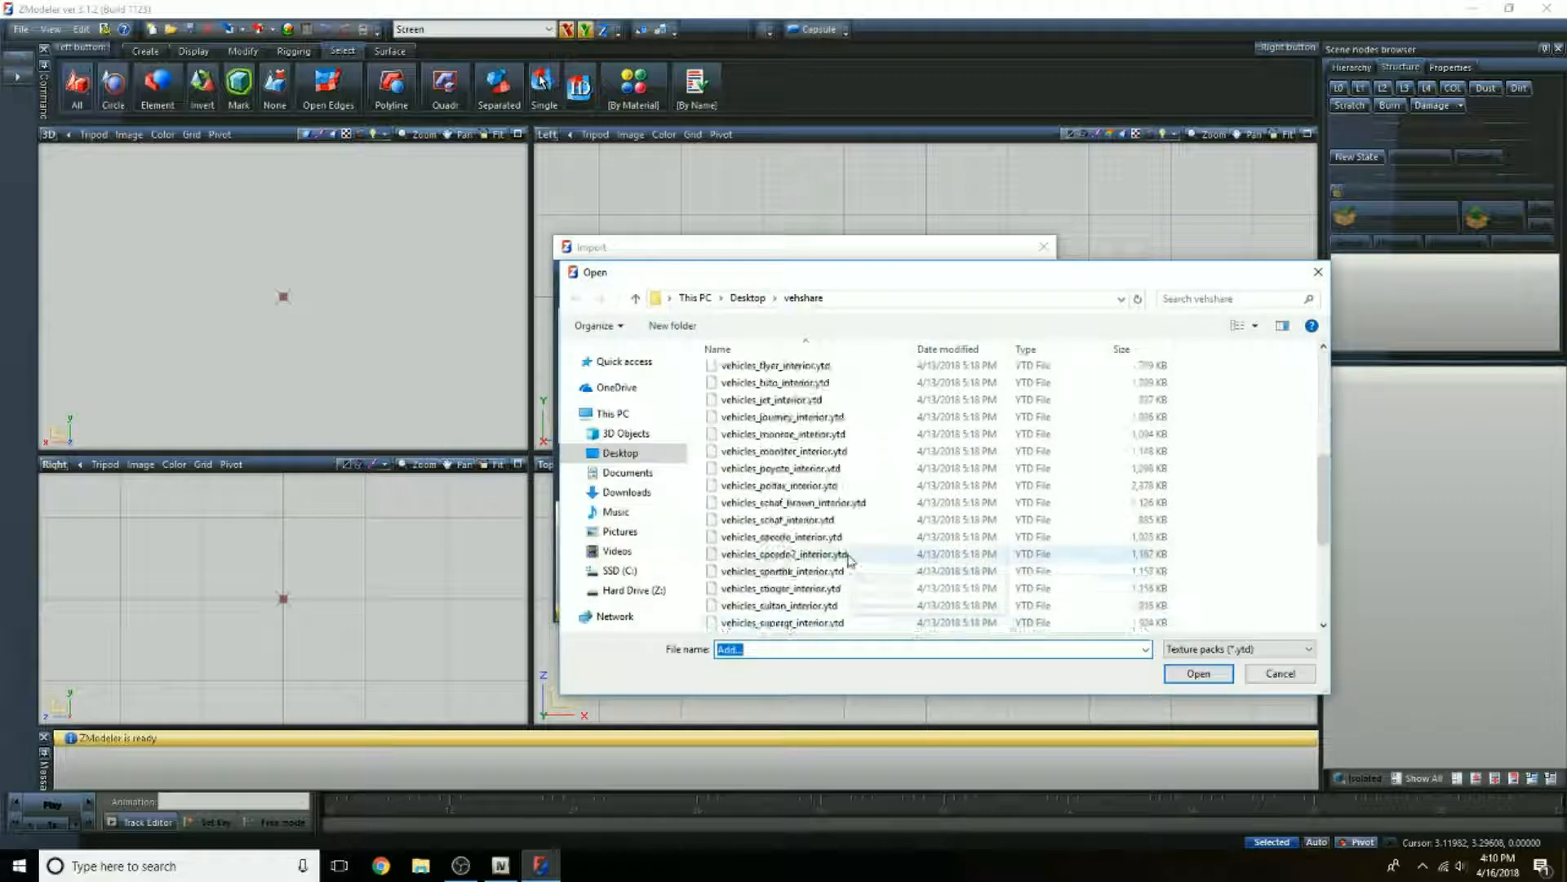
{"action": "left_click", "coordinate": [783, 588]}
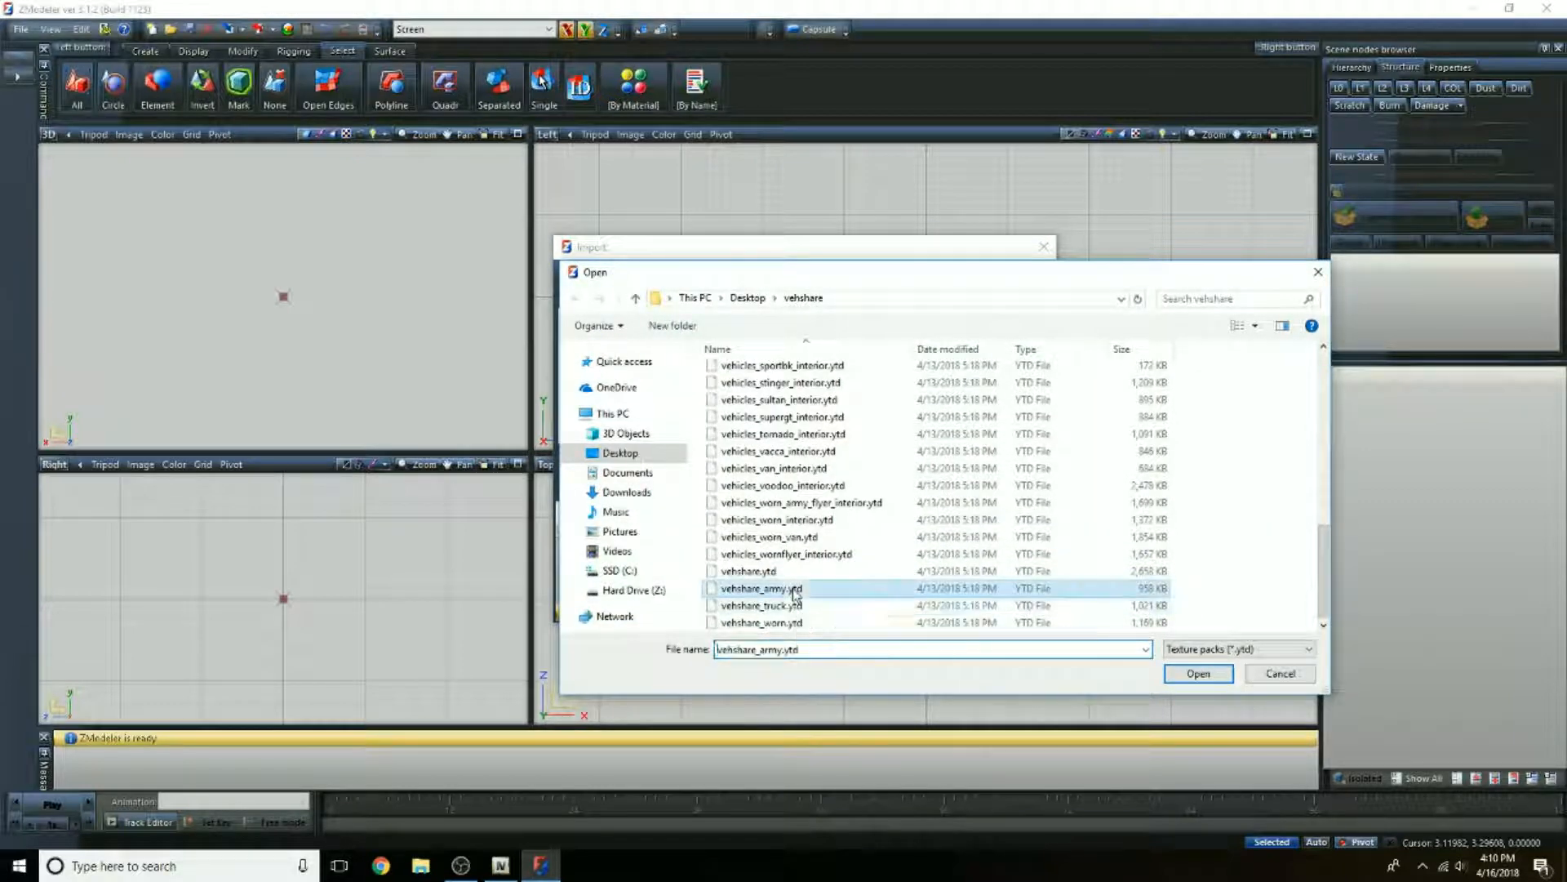
{"action": "left_click", "coordinate": [1198, 673]}
Step: Add vehshare_truck.ytd and vehshare_worn.ytd from the vehshare folder to the preload packs
{"action": "scroll", "coordinate": [812, 582], "scroll_direction": "down", "scroll_amount": 2}
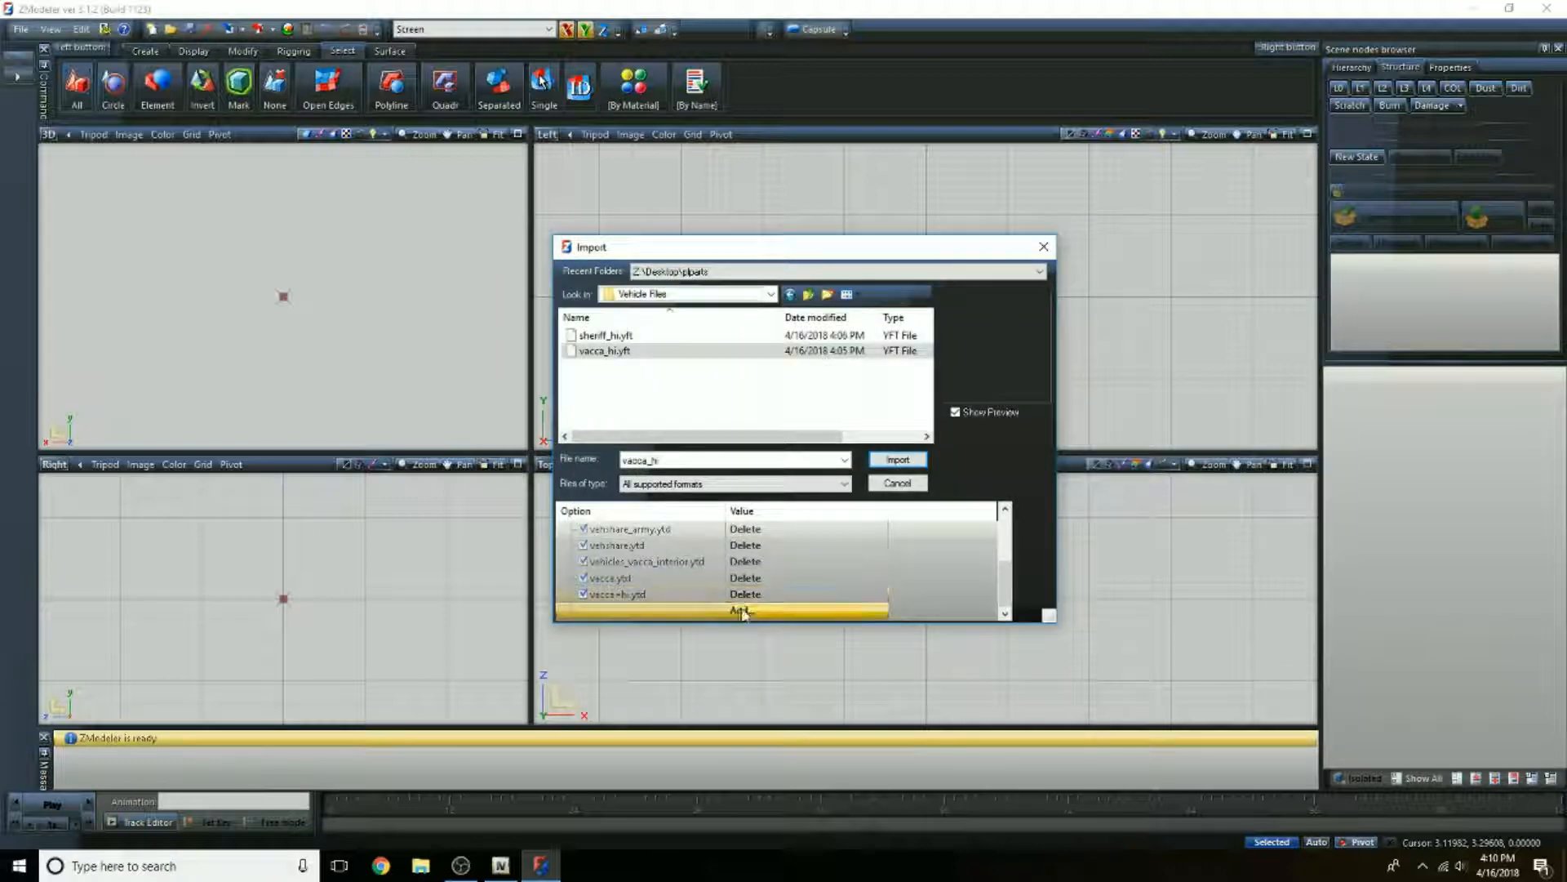
{"action": "left_click", "coordinate": [811, 612]}
{"action": "double_click", "coordinate": [800, 604]}
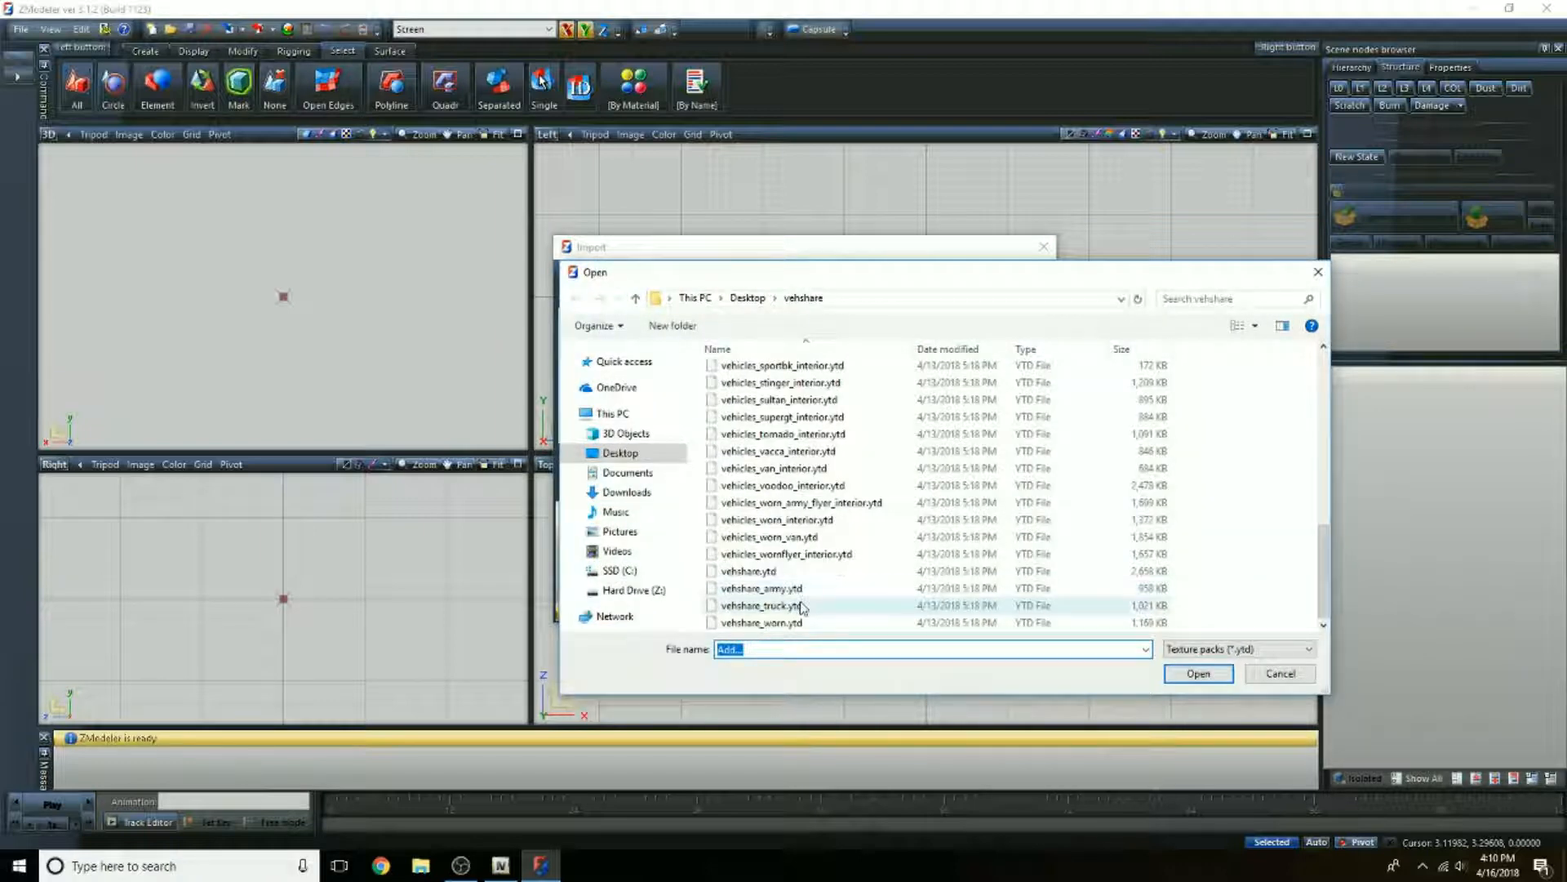
{"action": "left_click", "coordinate": [788, 610]}
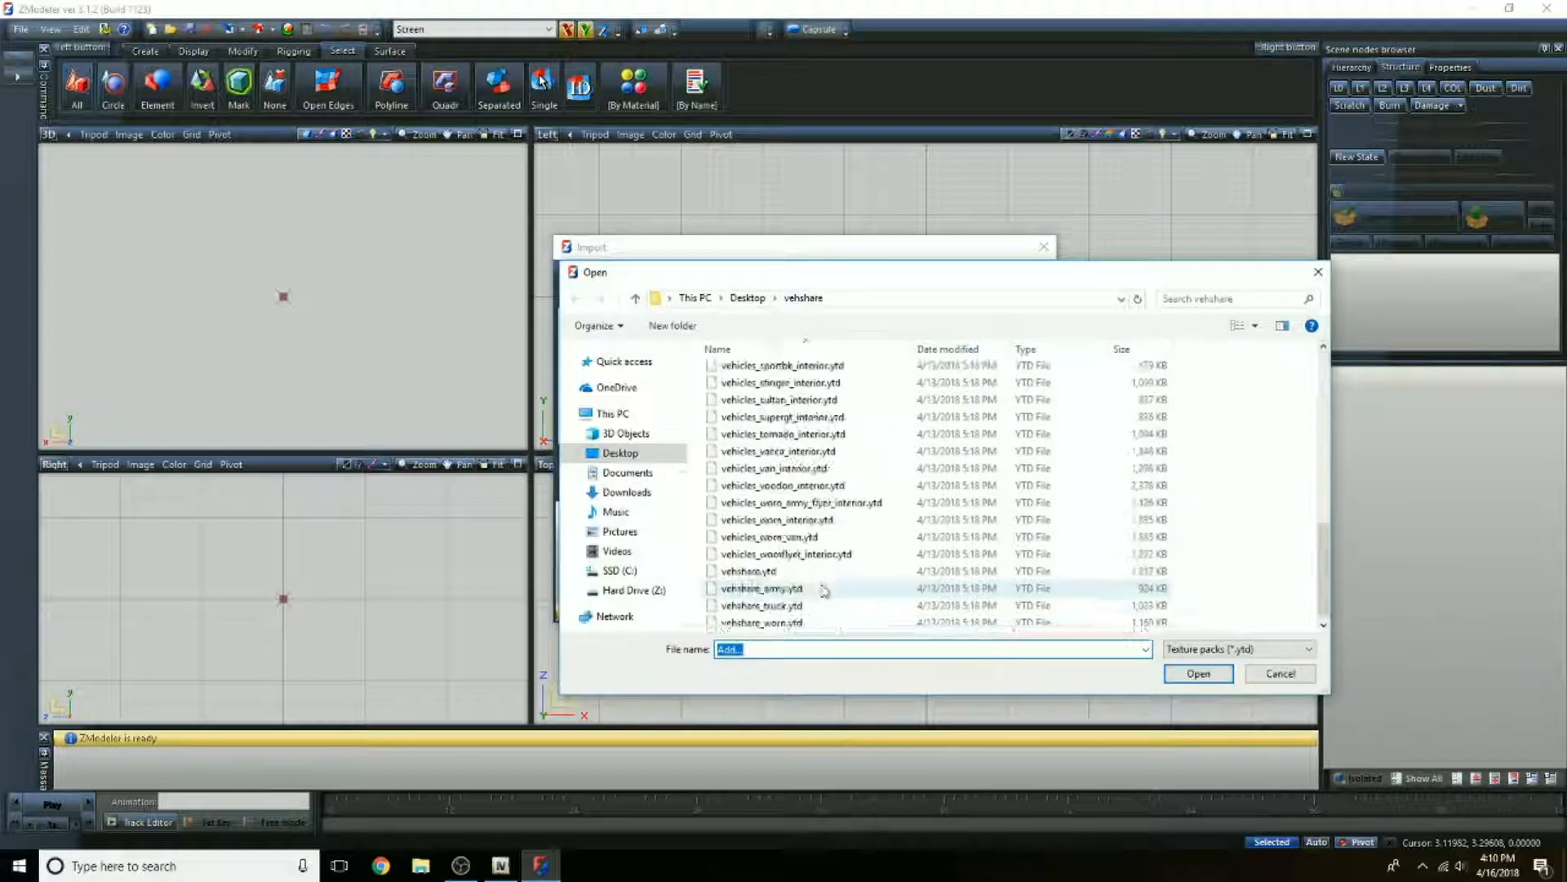
{"action": "left_click", "coordinate": [782, 623]}
{"action": "double_click", "coordinate": [783, 622]}
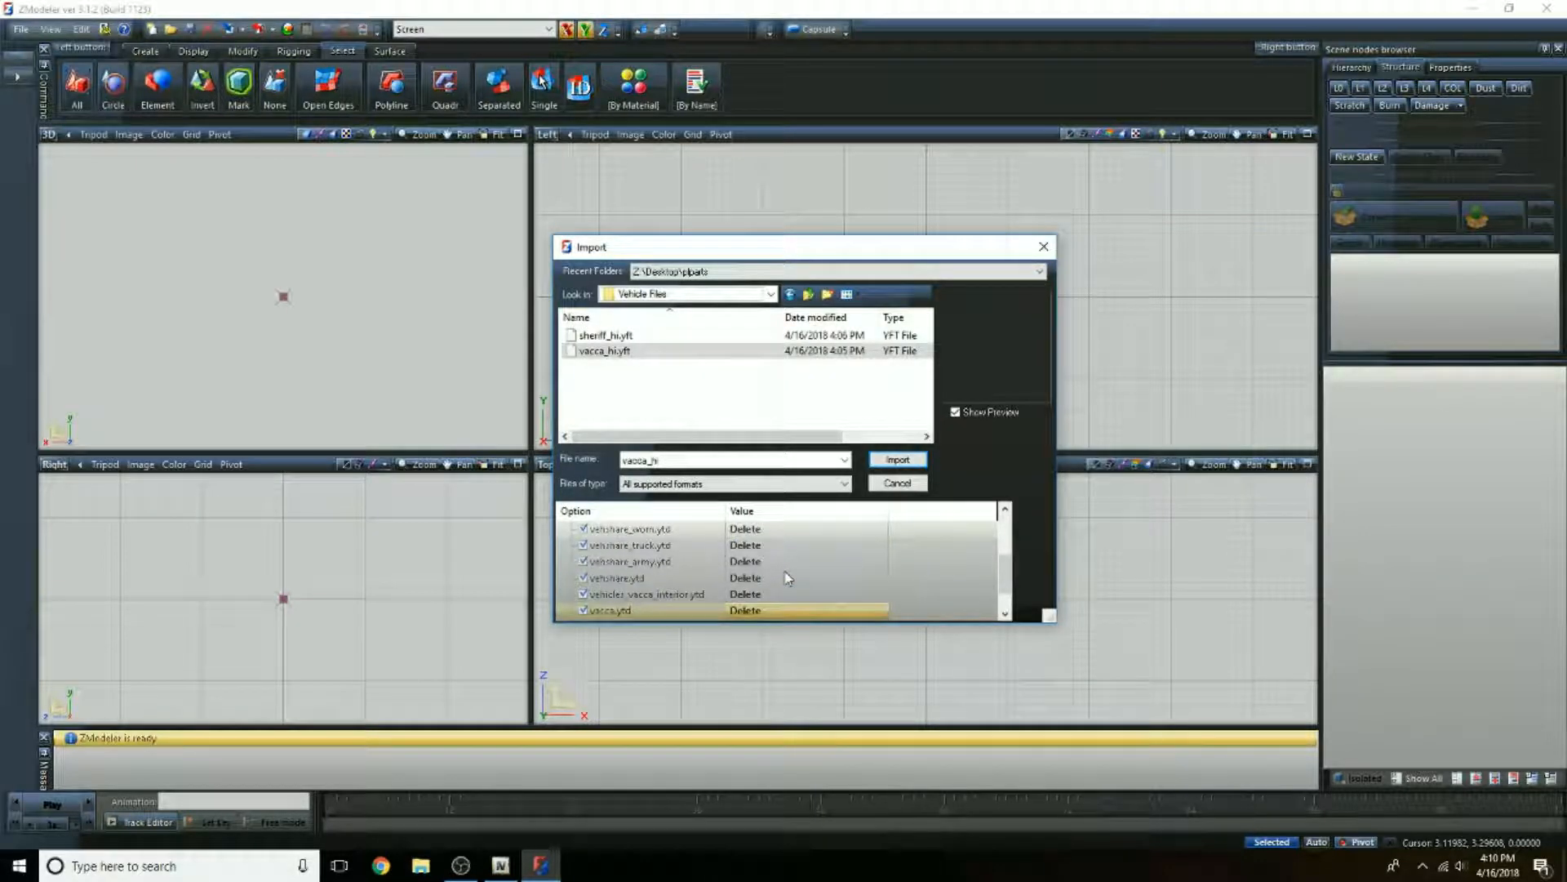
Step: Import vacca_hi.yft with all the listed preload packs and clear the message log
{"action": "scroll", "coordinate": [784, 577], "scroll_direction": "down", "scroll_amount": 1}
{"action": "scroll", "coordinate": [771, 577], "scroll_direction": "up", "scroll_amount": 1}
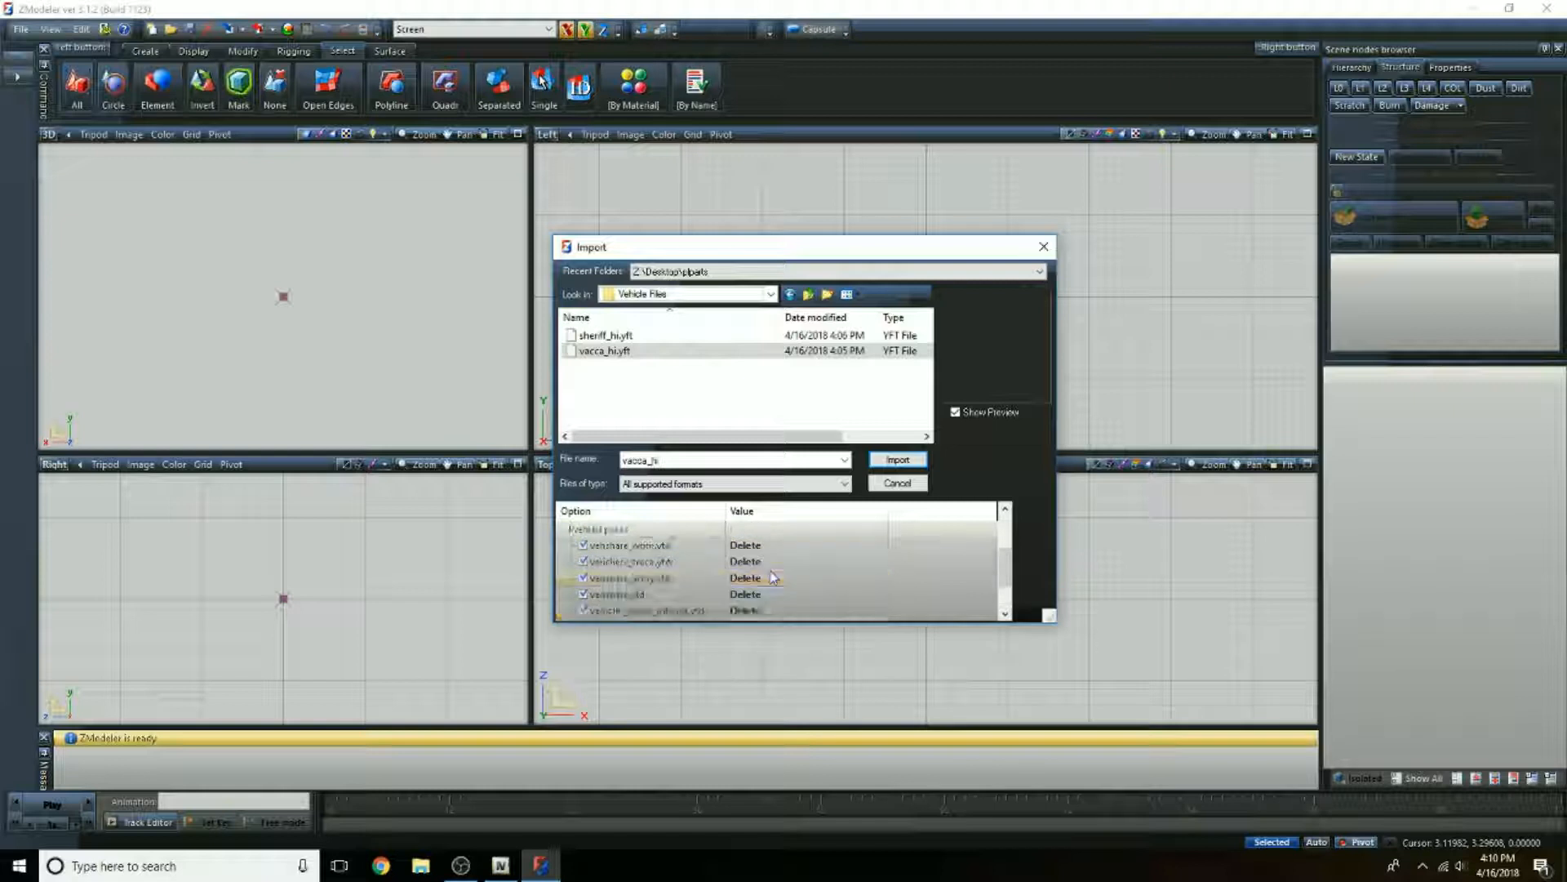
{"action": "left_click", "coordinate": [897, 460]}
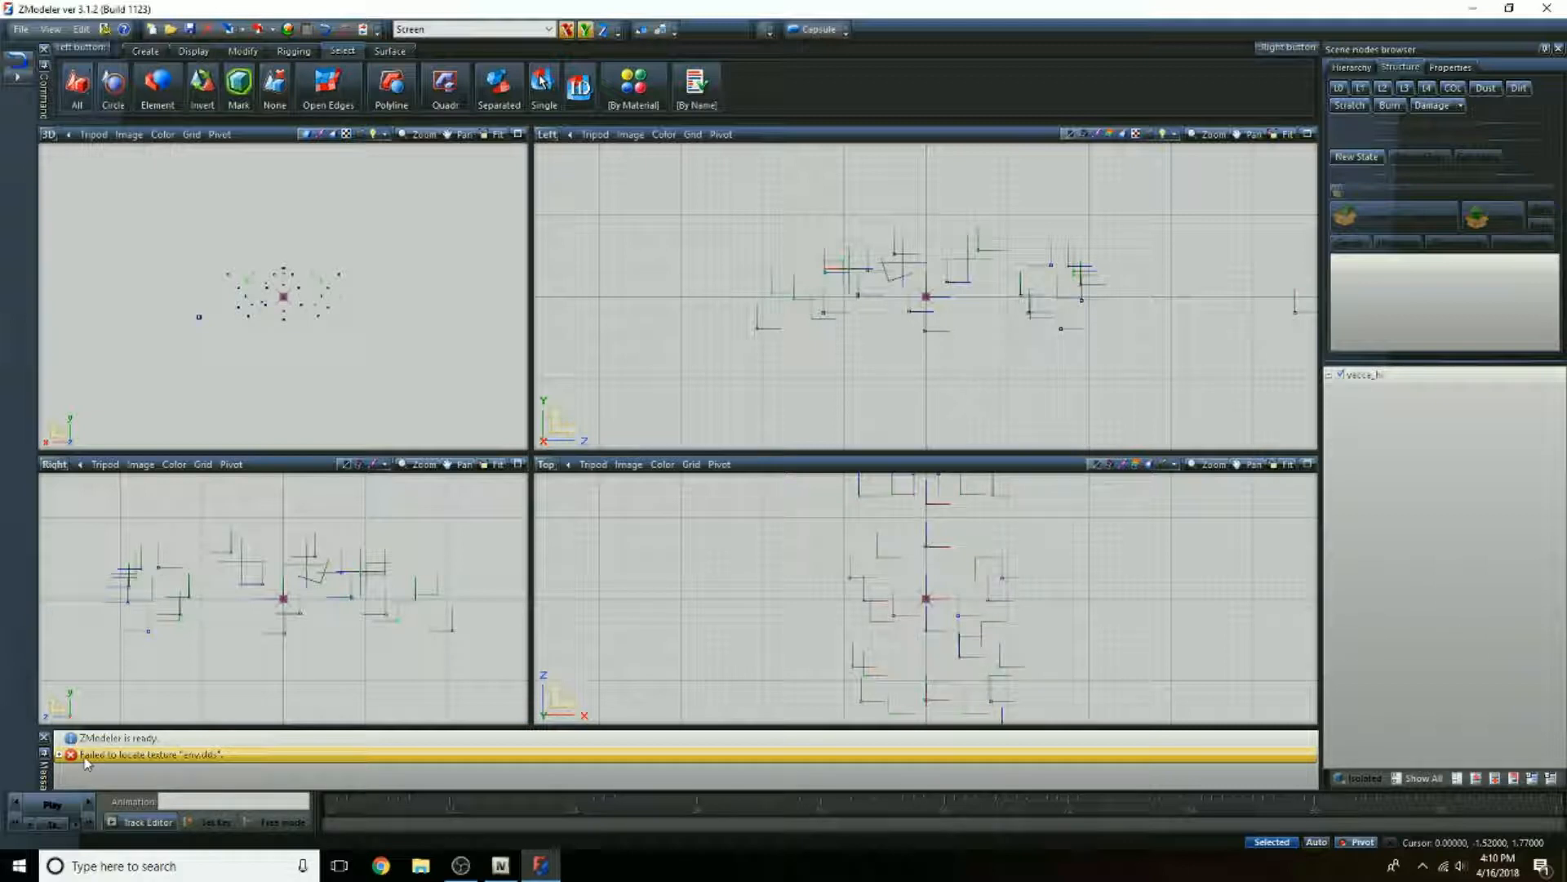
{"action": "right_click", "coordinate": [148, 761]}
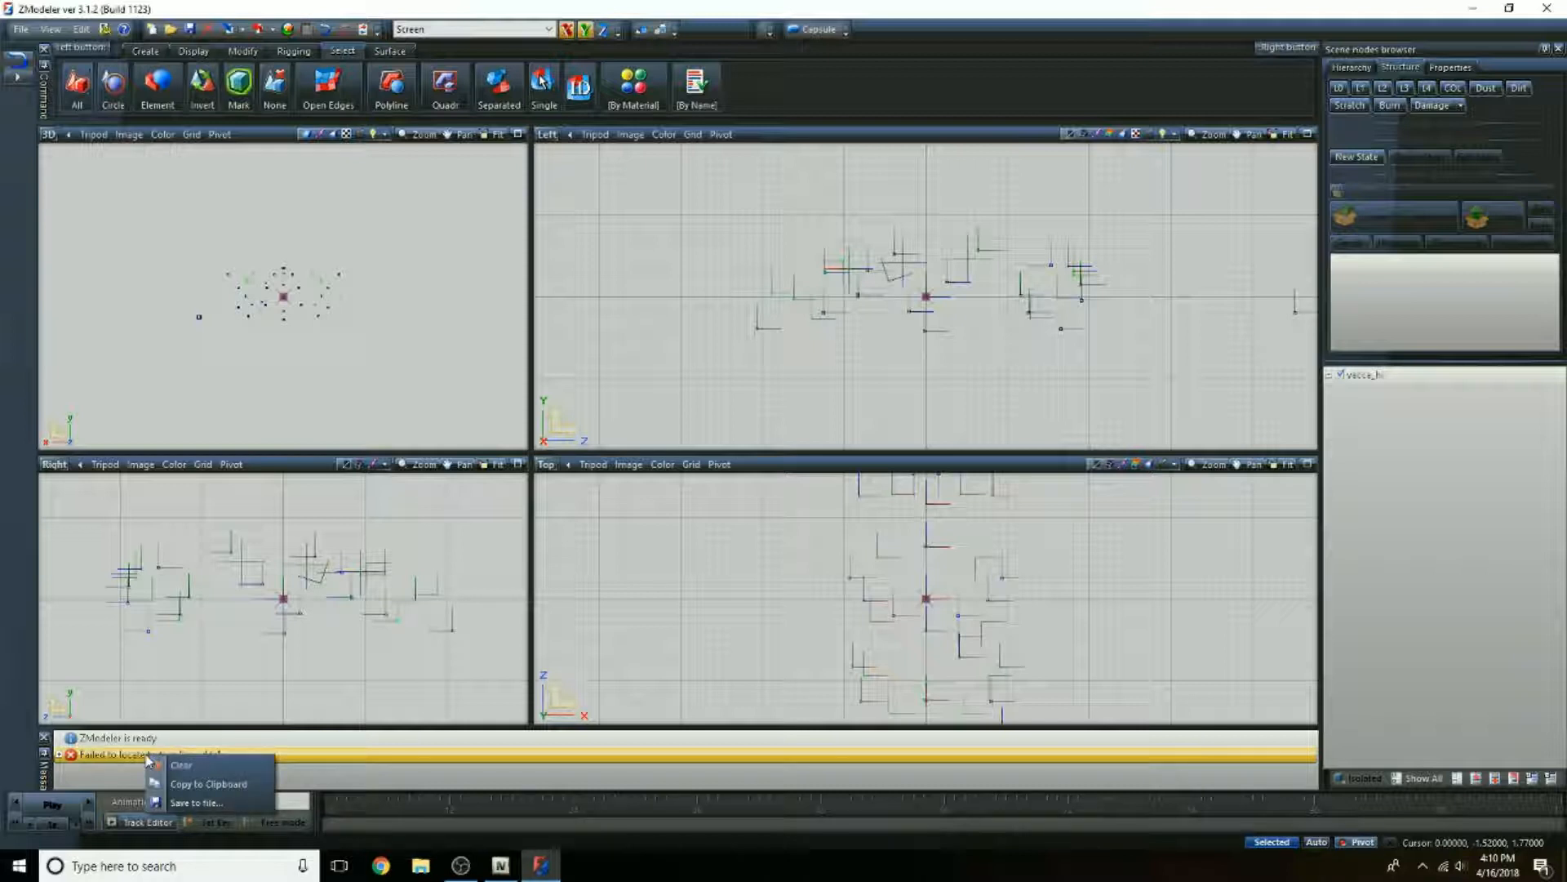
{"action": "left_click", "coordinate": [157, 777]}
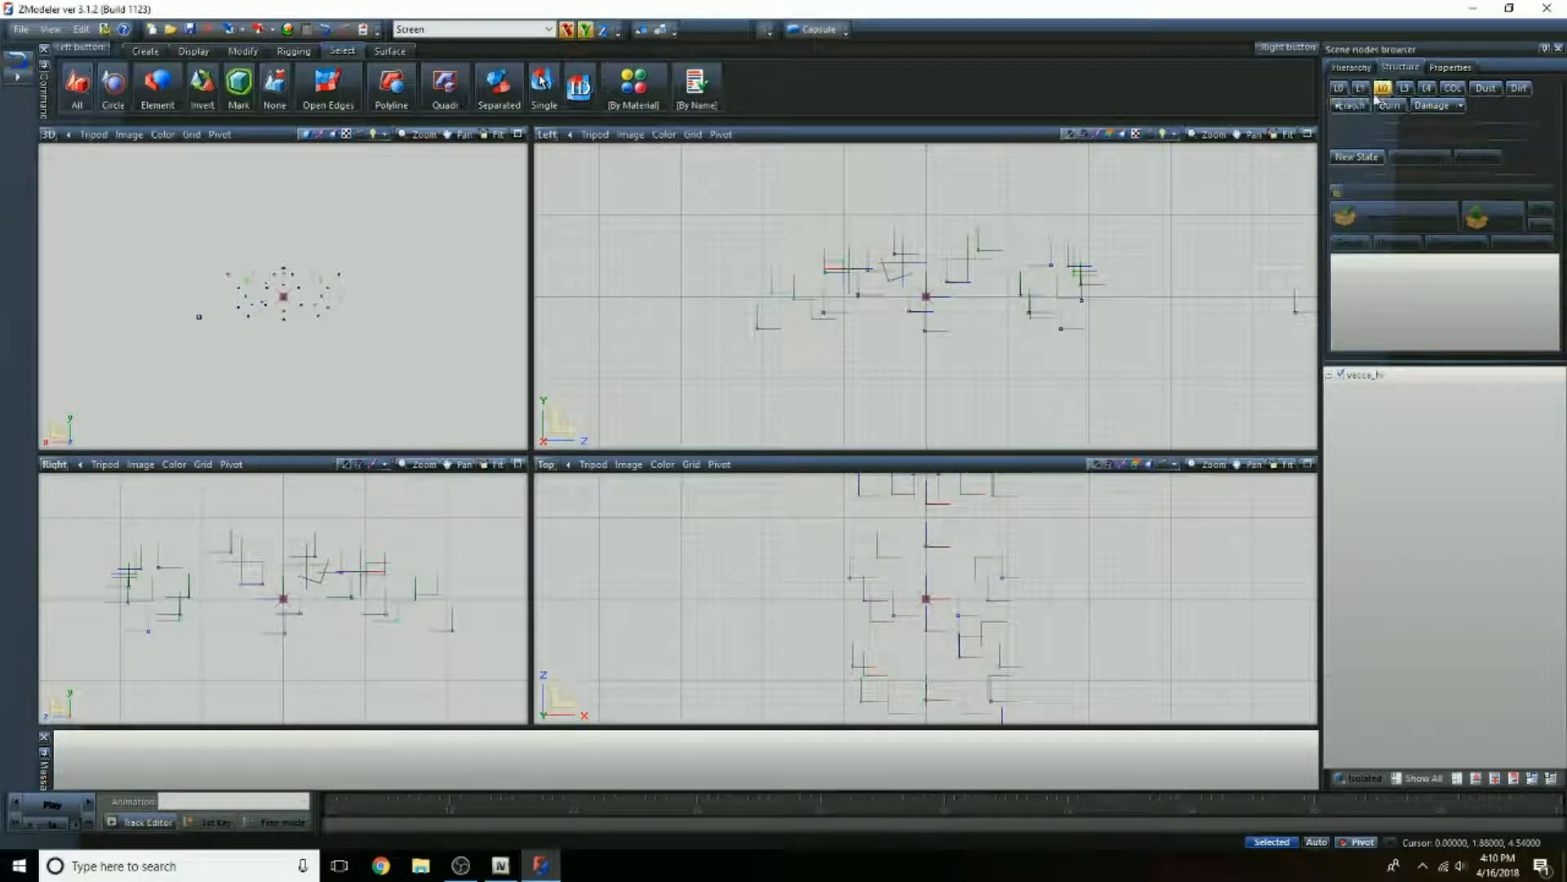
Step: Show the model's L0 level of detail and examine the car's exterior and interior in the 3D view
{"action": "left_click", "coordinate": [1337, 88]}
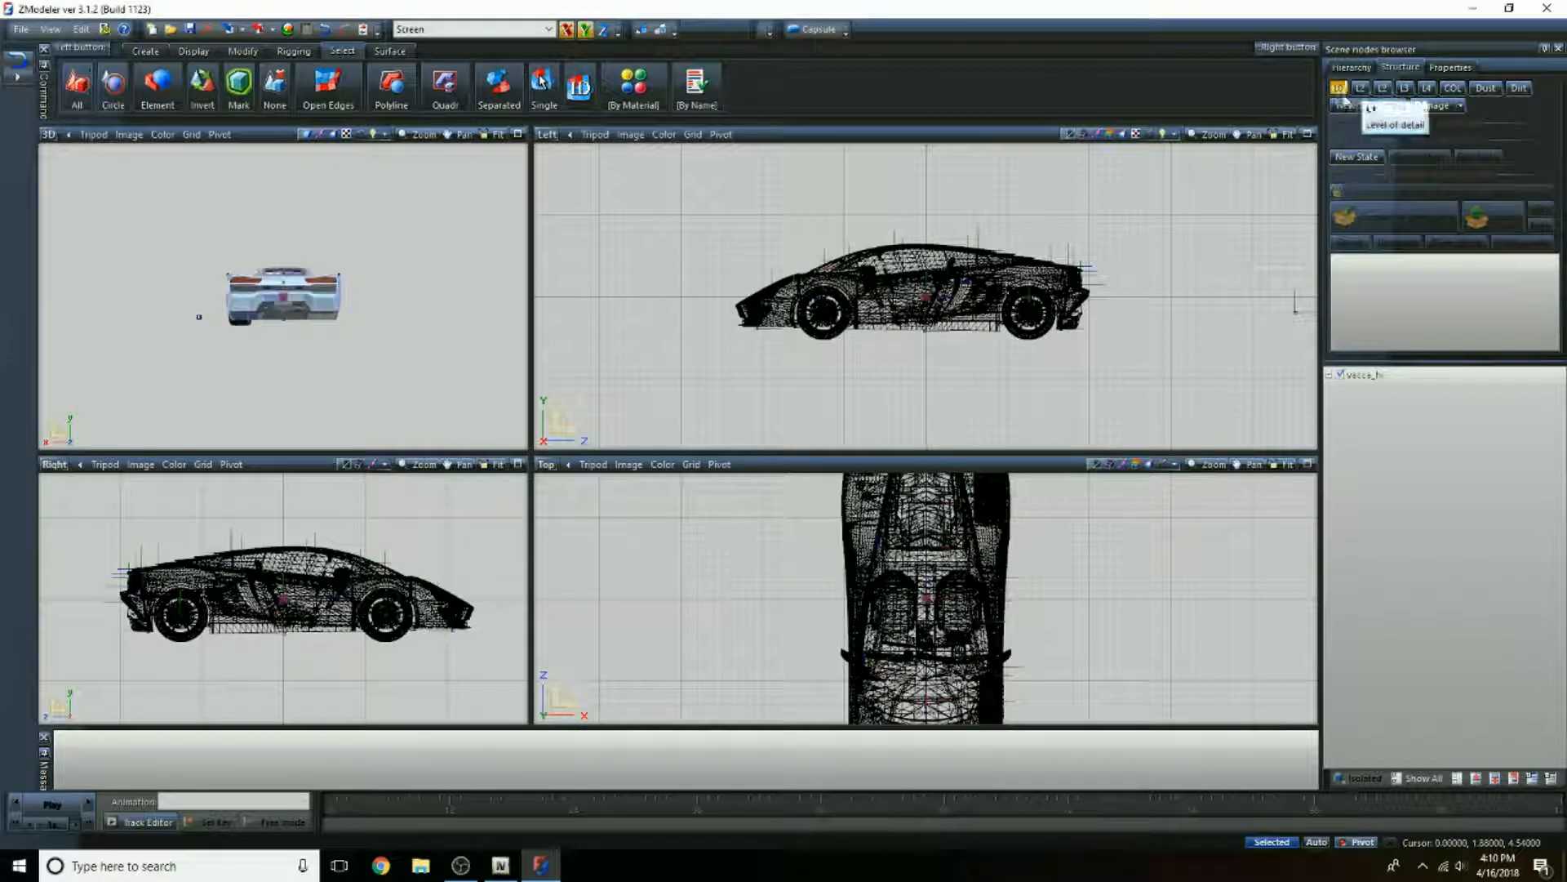
{"action": "middle_click_drag", "start_coordinate": [204, 339], "coordinate": [440, 371]}
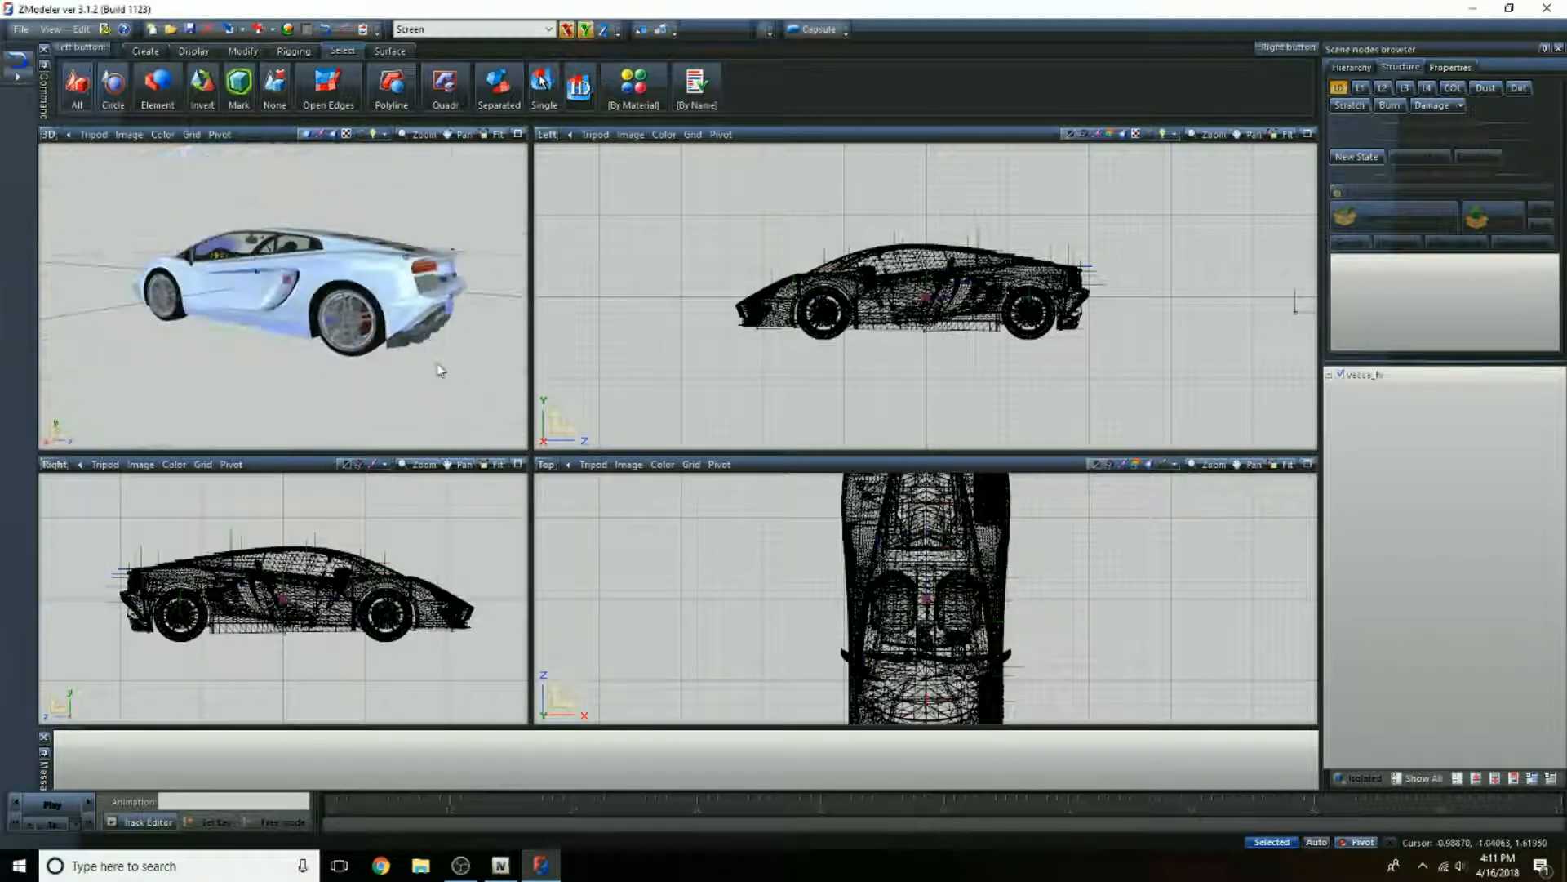
{"action": "middle_click_drag", "start_coordinate": [181, 314], "coordinate": [202, 344]}
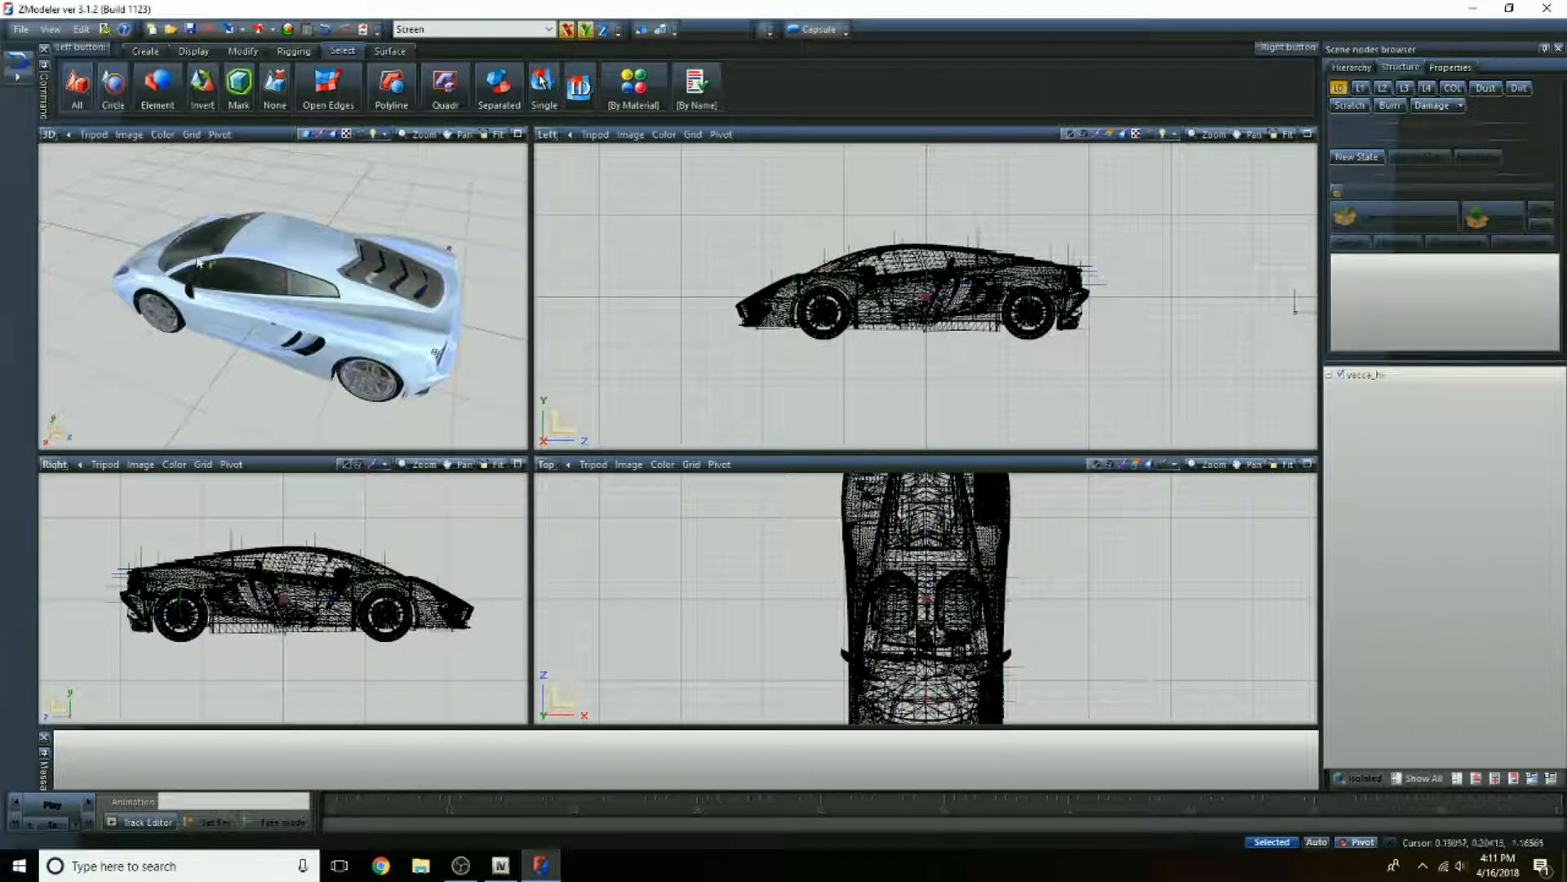
{"action": "scroll", "coordinate": [329, 294], "scroll_direction": "up", "scroll_amount": 5}
{"action": "scroll", "coordinate": [327, 294], "scroll_direction": "up", "scroll_amount": 8}
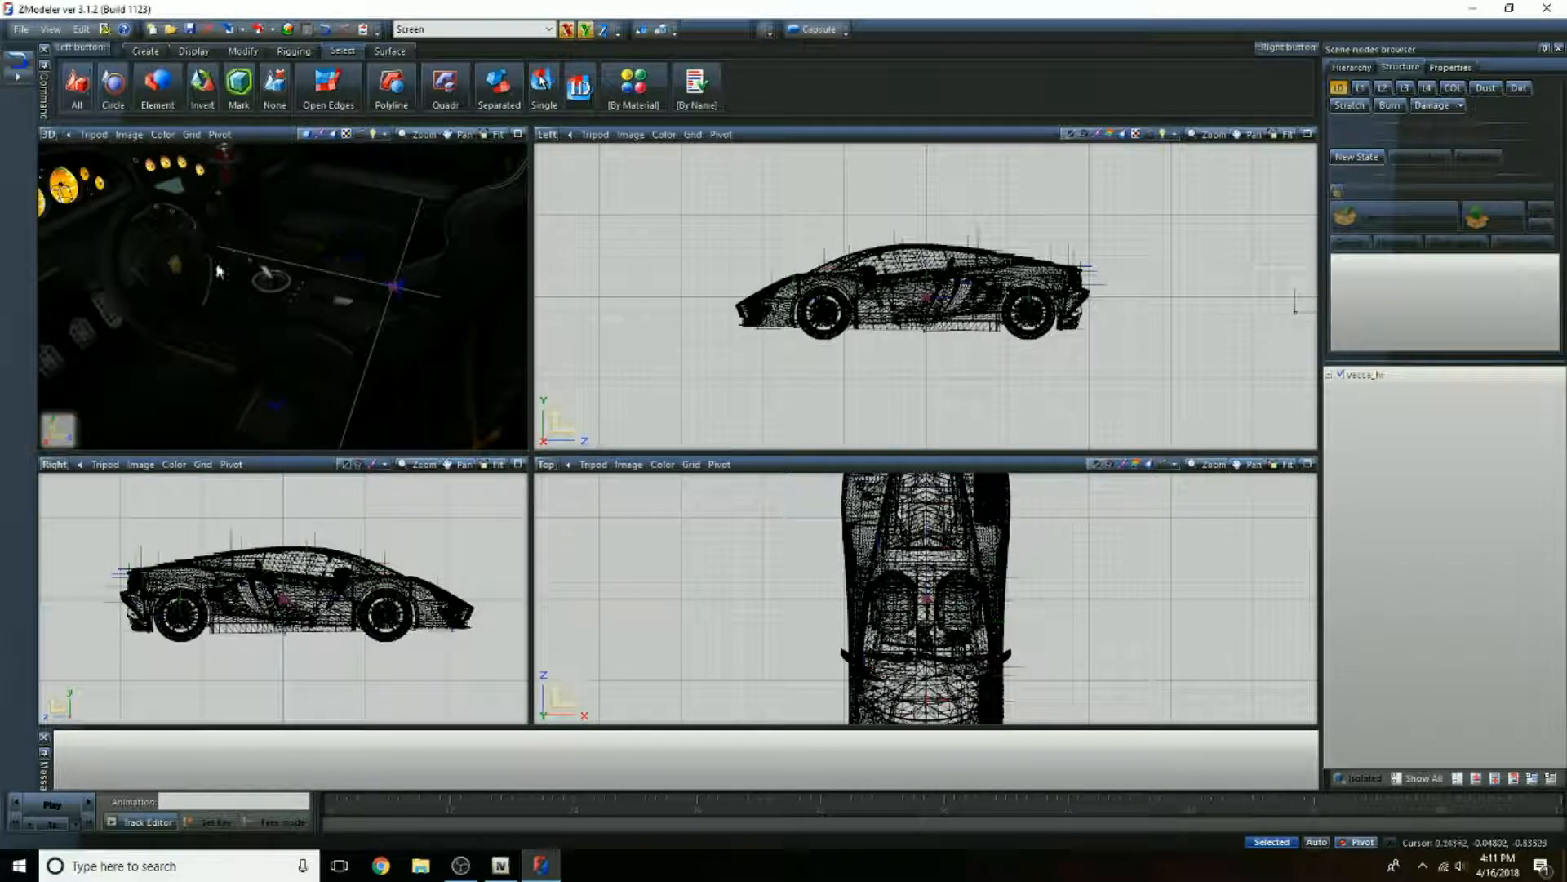
{"action": "middle_click_drag", "start_coordinate": [290, 266], "coordinate": [342, 271]}
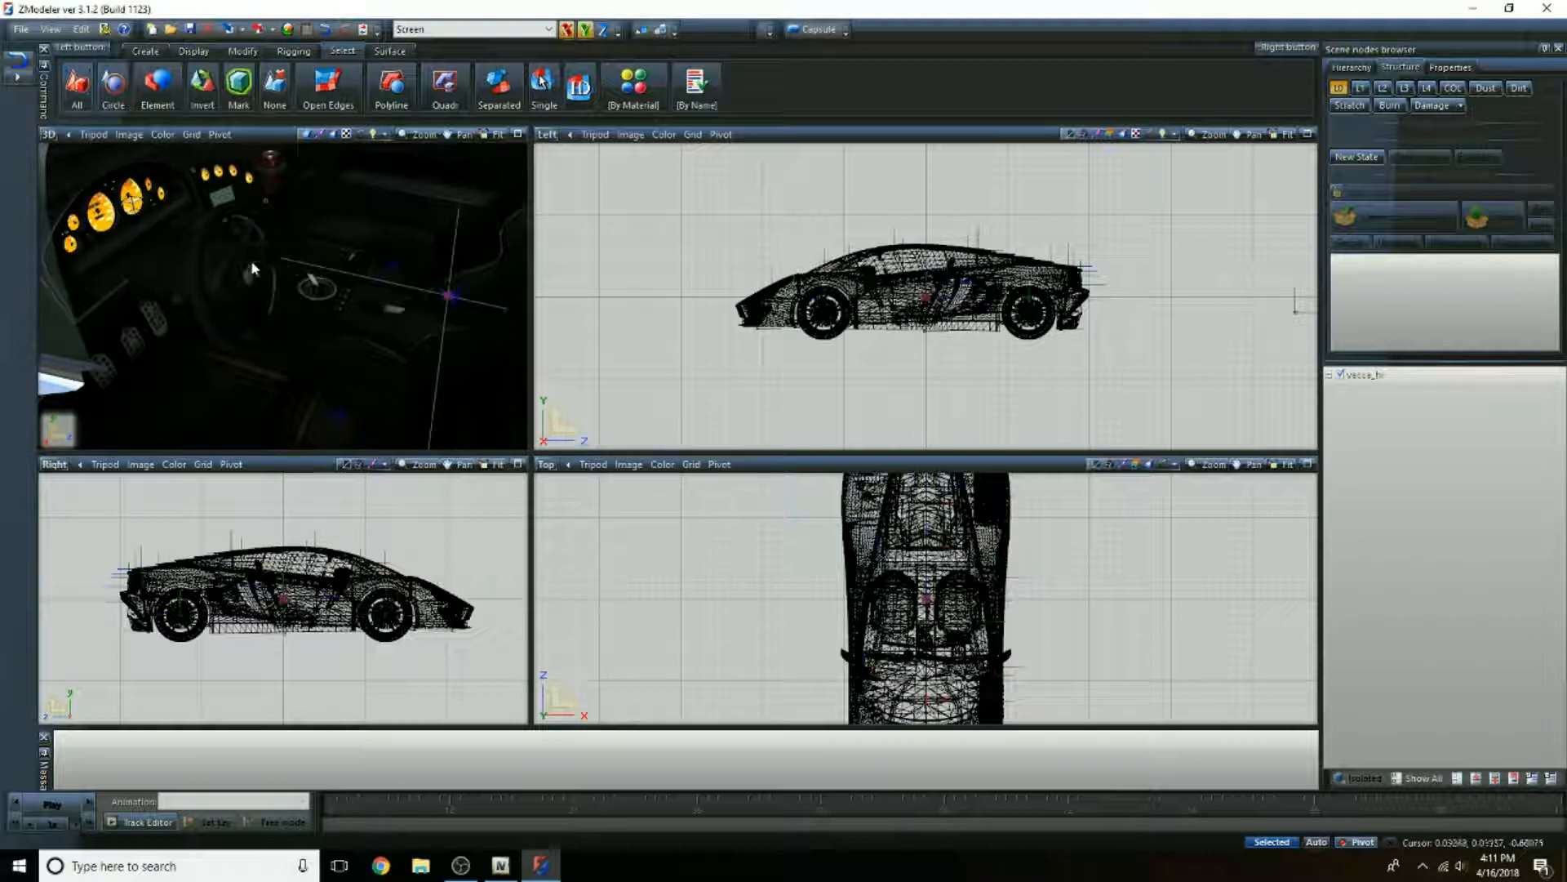
{"action": "mouse_move", "coordinate": [326, 283]}
{"action": "middle_mouse_down"}
{"action": "mouse_move", "coordinate": [289, 282]}
{"action": "mouse_move", "coordinate": [320, 322]}
{"action": "mouse_move", "coordinate": [306, 306]}
{"action": "mouse_move", "coordinate": [338, 262]}
{"action": "middle_mouse_up"}
{"action": "scroll", "coordinate": [306, 307], "scroll_direction": "down", "scroll_amount": 12}
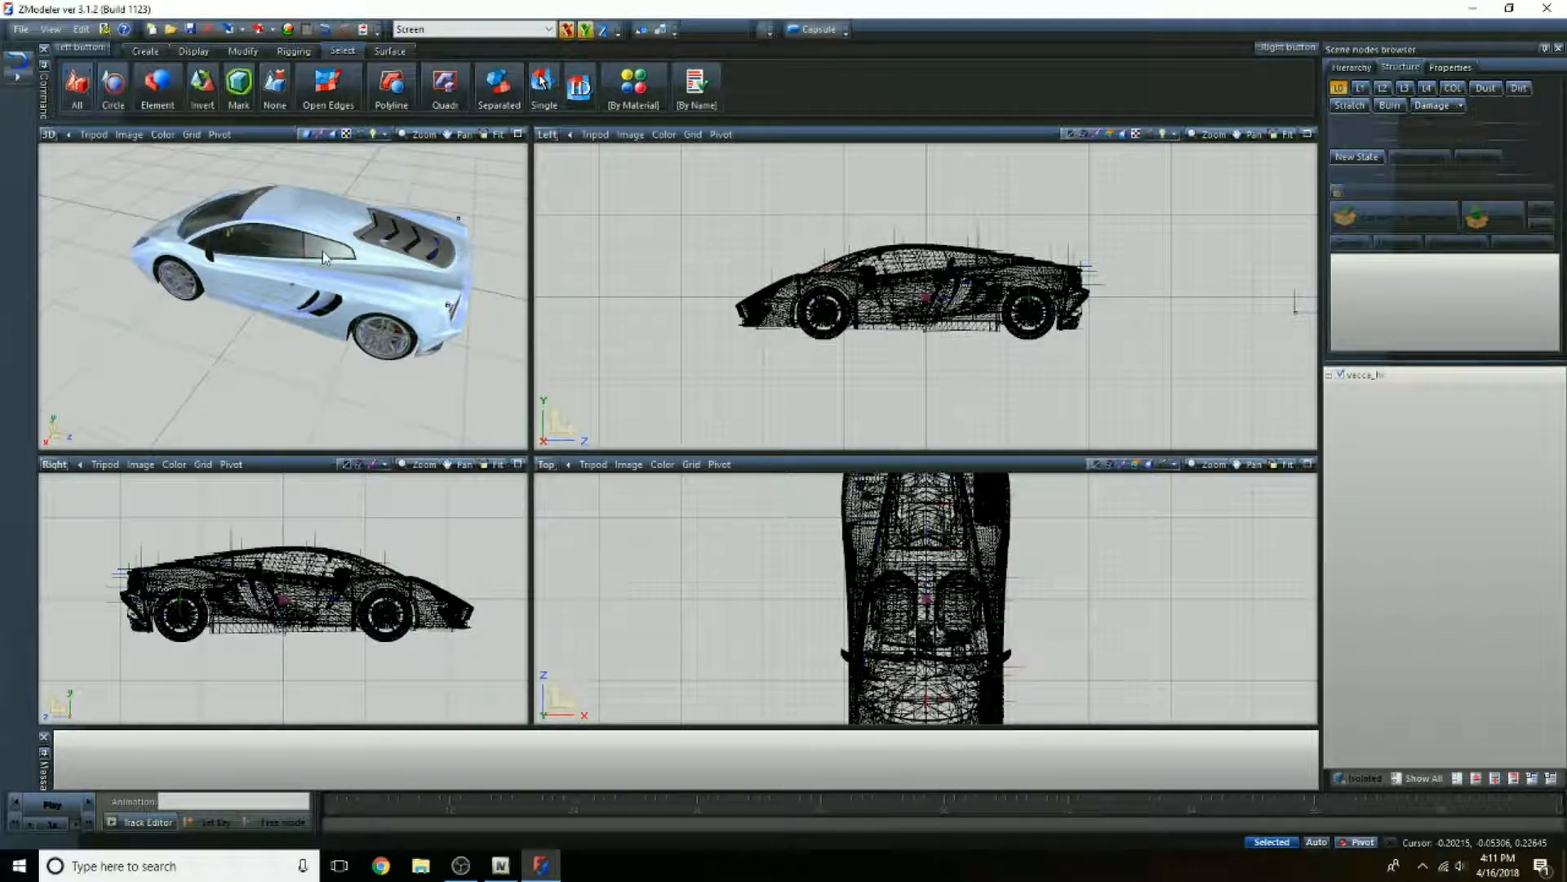
{"action": "middle_click_drag", "start_coordinate": [200, 303], "coordinate": [231, 286]}
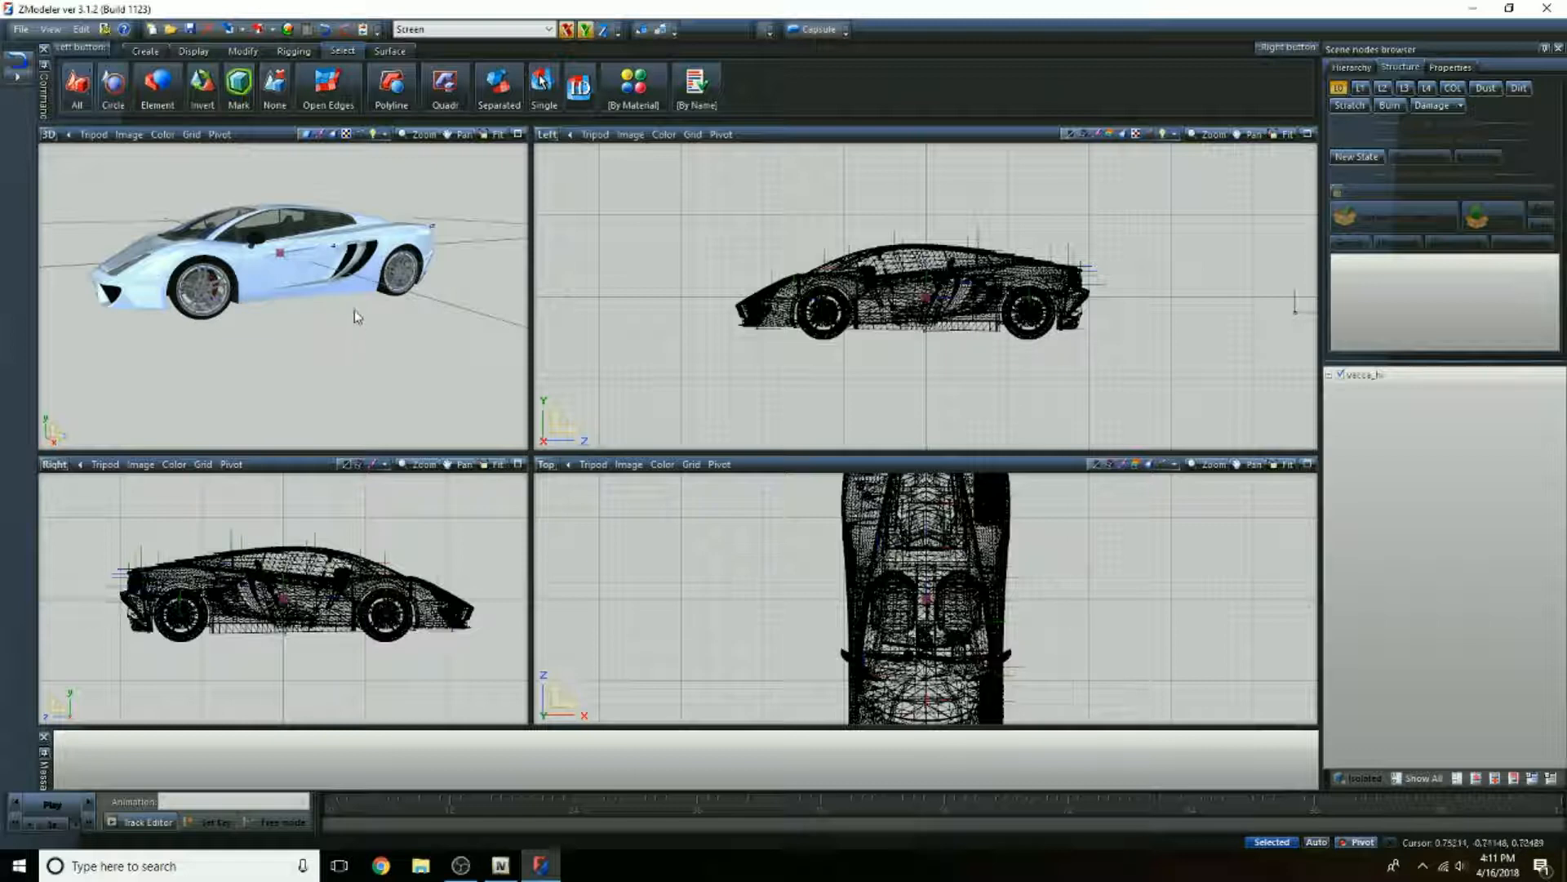
Step: Start another import and choose sheriff_hi.yft from the Vehicle Files folder
{"action": "left_click", "coordinate": [20, 33]}
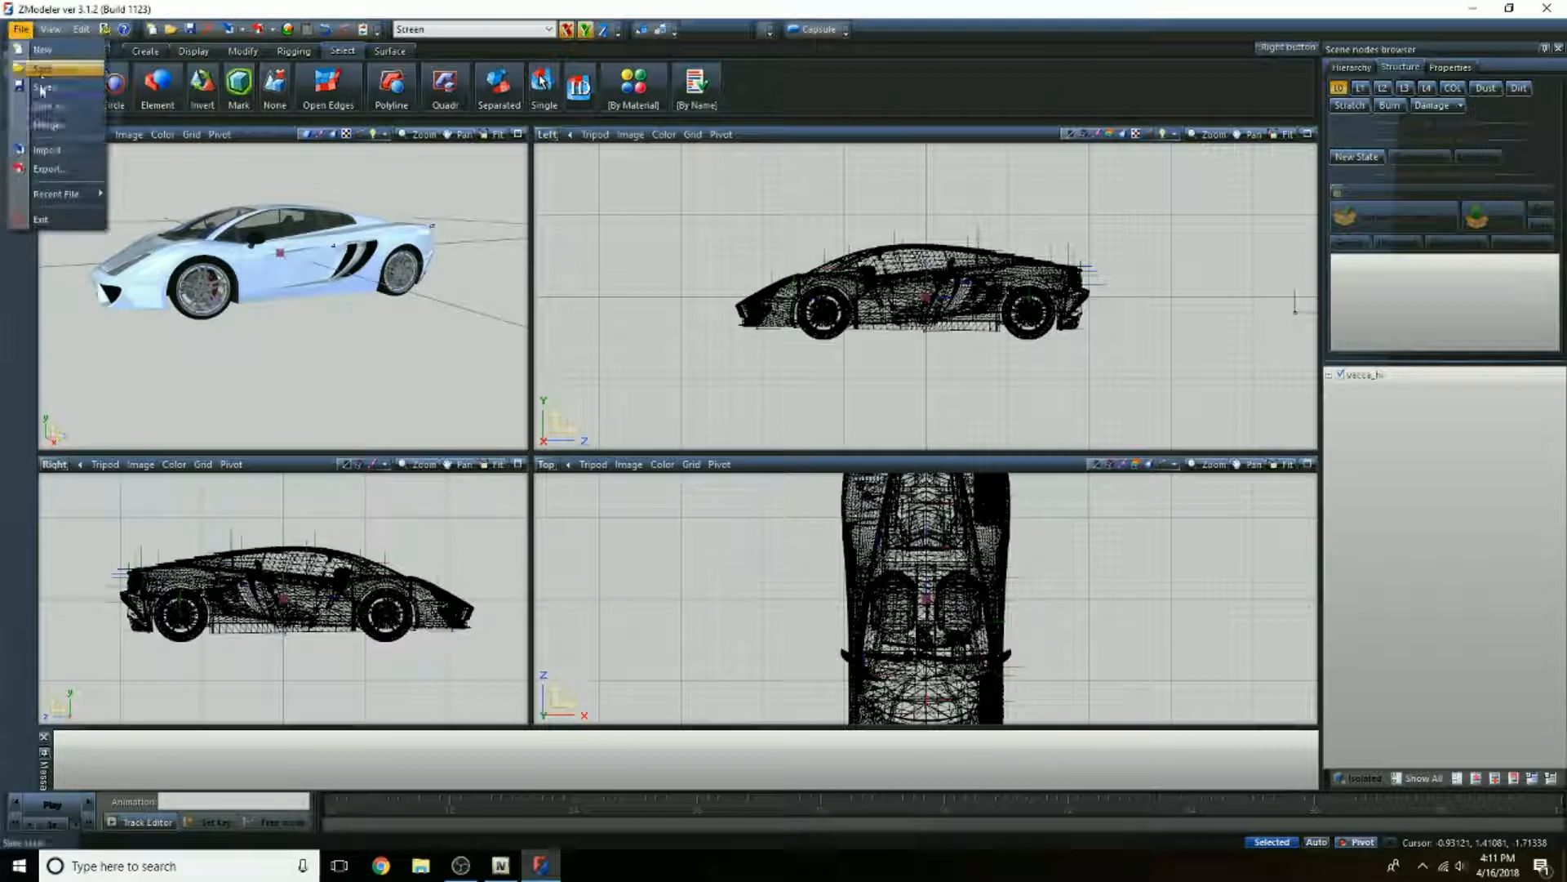
{"action": "left_click", "coordinate": [49, 137]}
{"action": "left_click", "coordinate": [606, 337]}
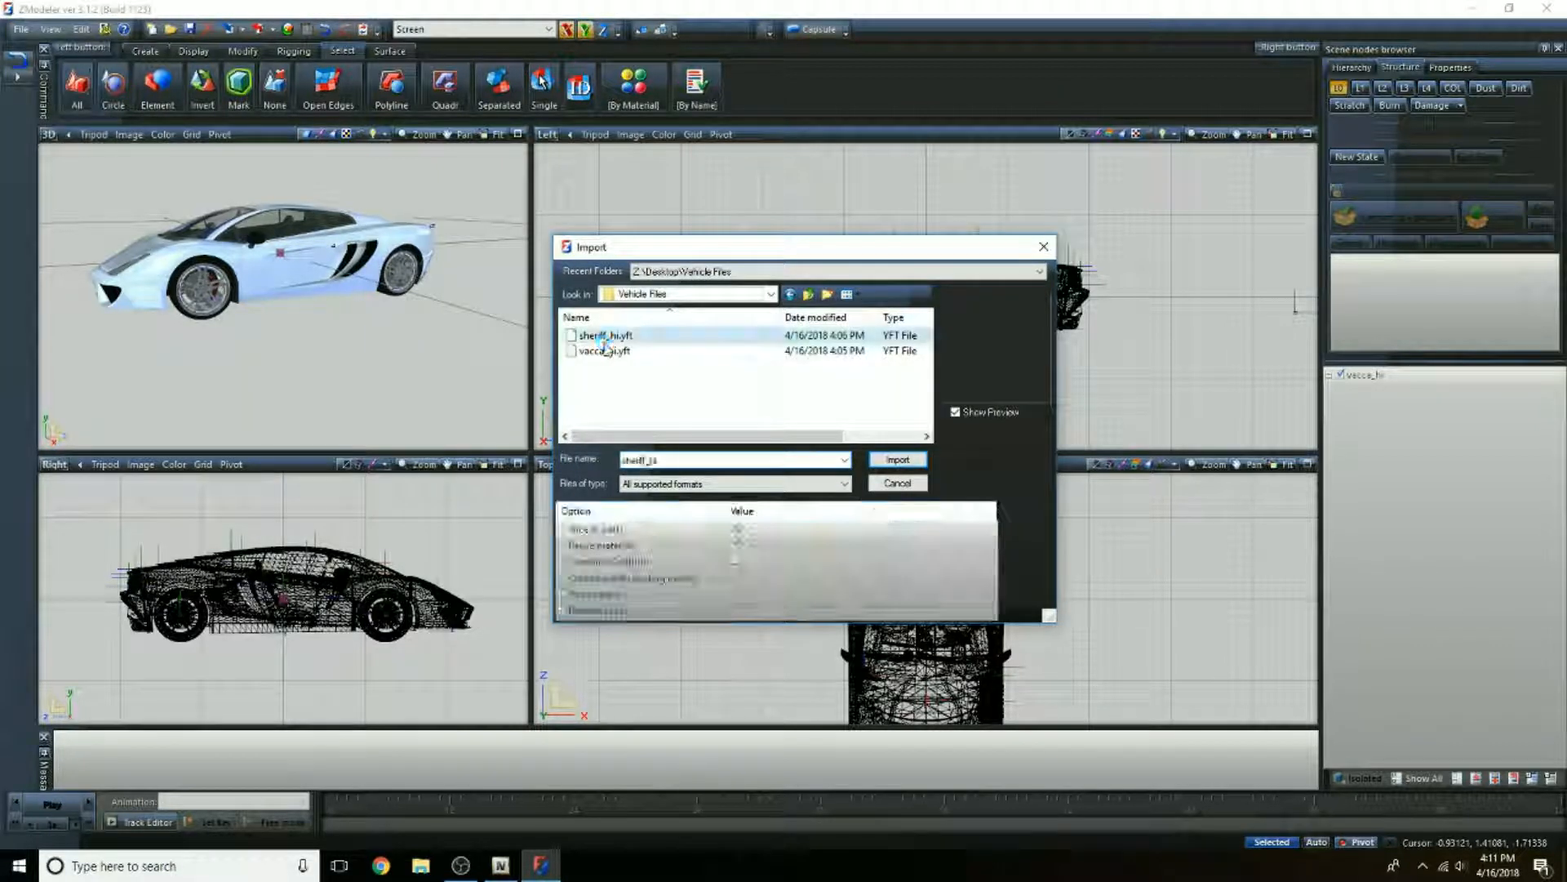
Step: Remove all the preload packs left over from the vacca import, including vacca+hi.ytd, vacca.ytd and the vehshare packs
{"action": "scroll", "coordinate": [775, 579], "scroll_direction": "up", "scroll_amount": 1}
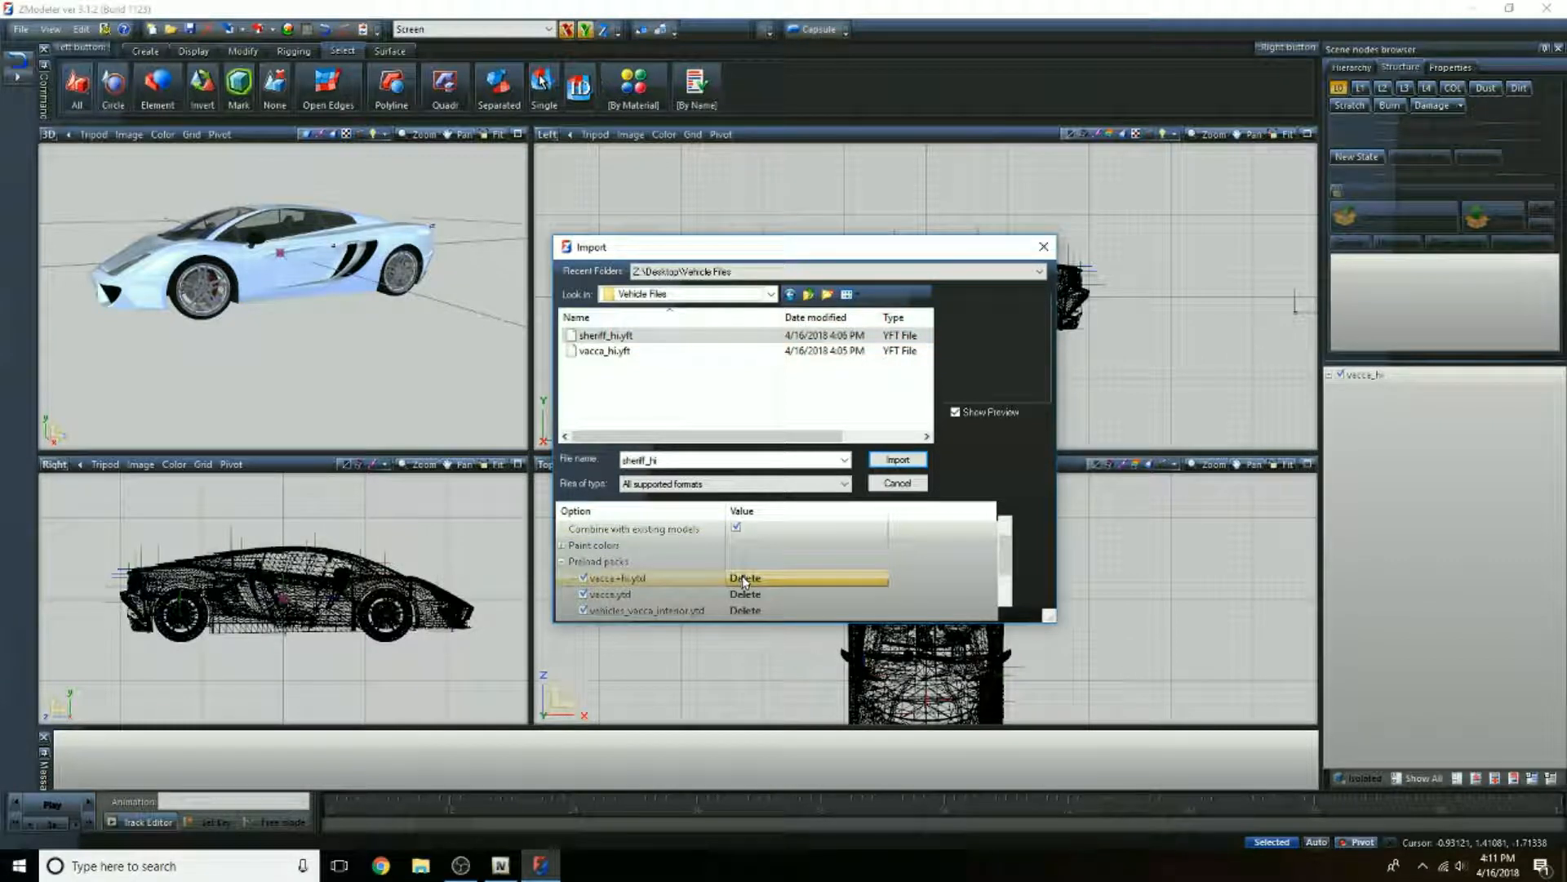
{"action": "left_click", "coordinate": [744, 579]}
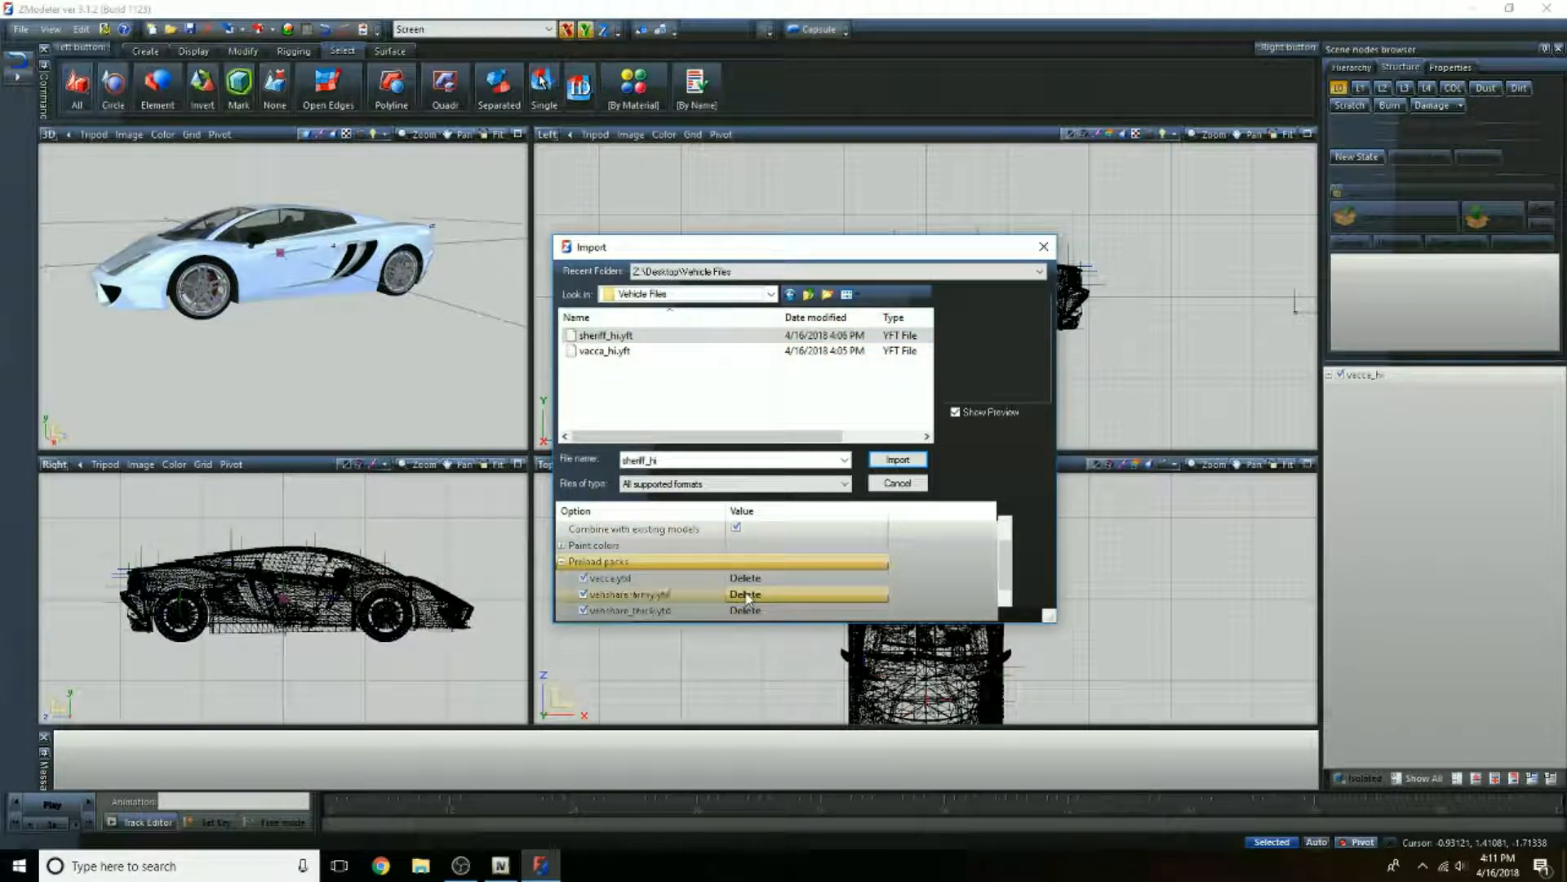
{"action": "left_click", "coordinate": [746, 579]}
{"action": "scroll", "coordinate": [776, 581], "scroll_direction": "down", "scroll_amount": 1}
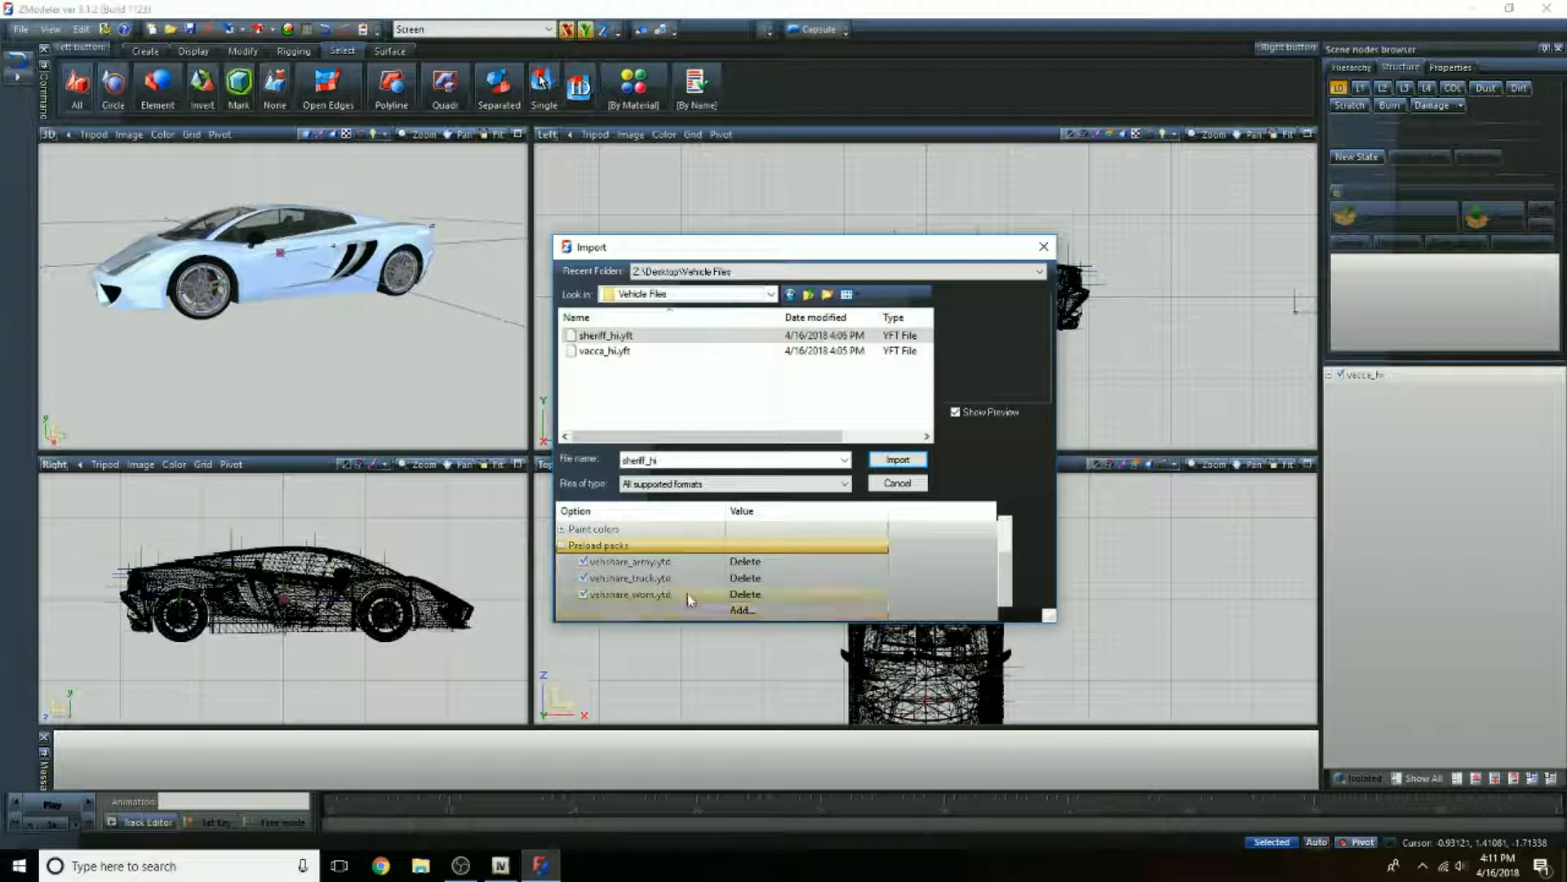
{"action": "left_click", "coordinate": [744, 564]}
{"action": "left_click", "coordinate": [747, 579]}
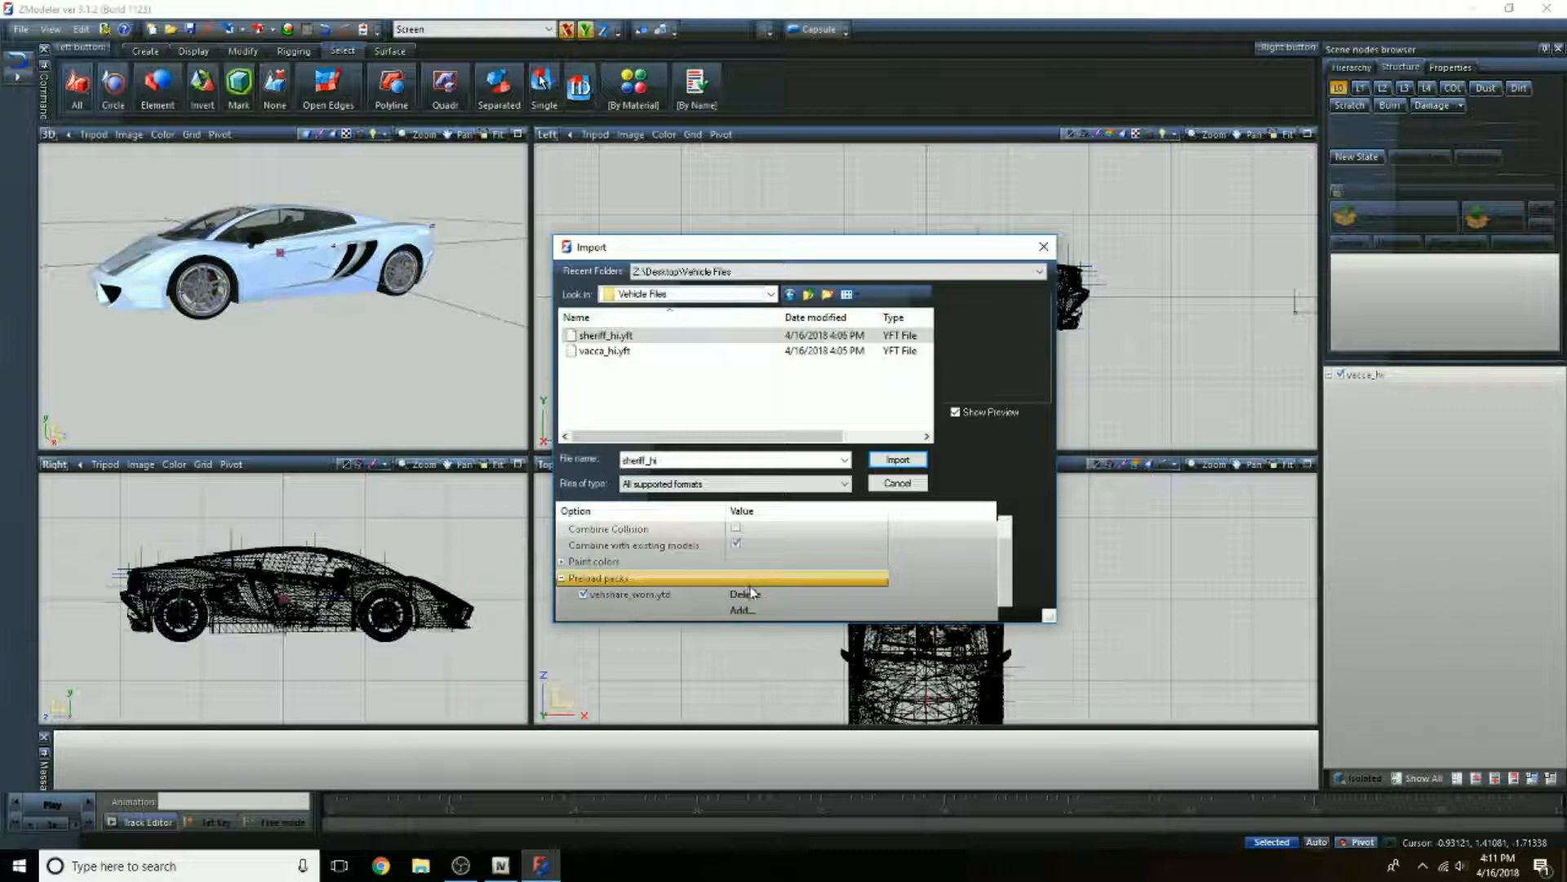
{"action": "left_click", "coordinate": [749, 596]}
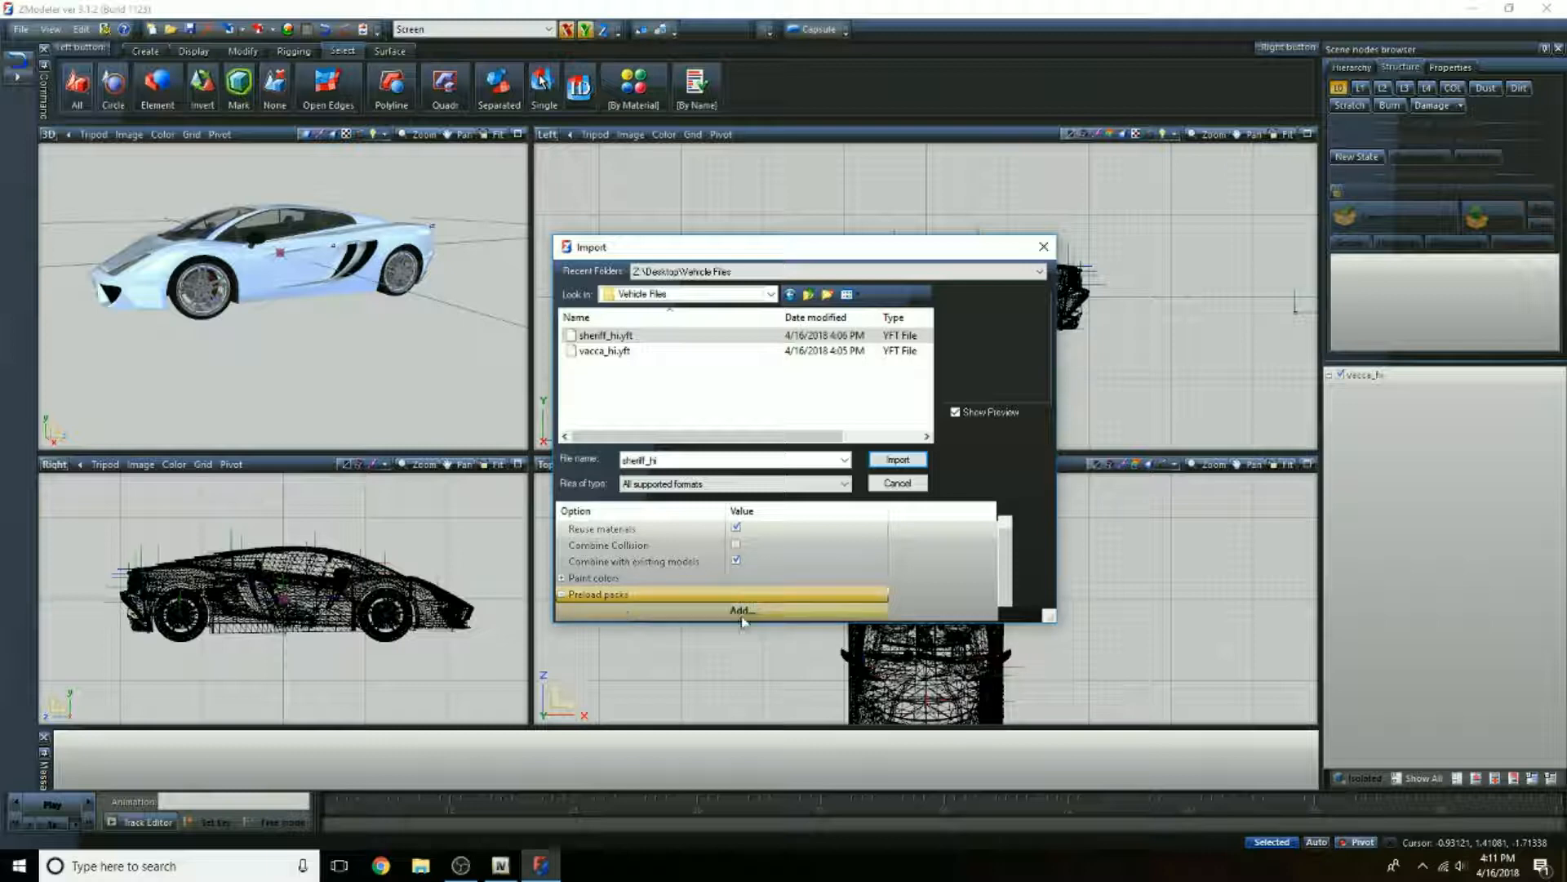
Step: Add vehicles_poltax_interior.ytd from the vehshare folder to the preload packs
{"action": "left_click", "coordinate": [739, 609]}
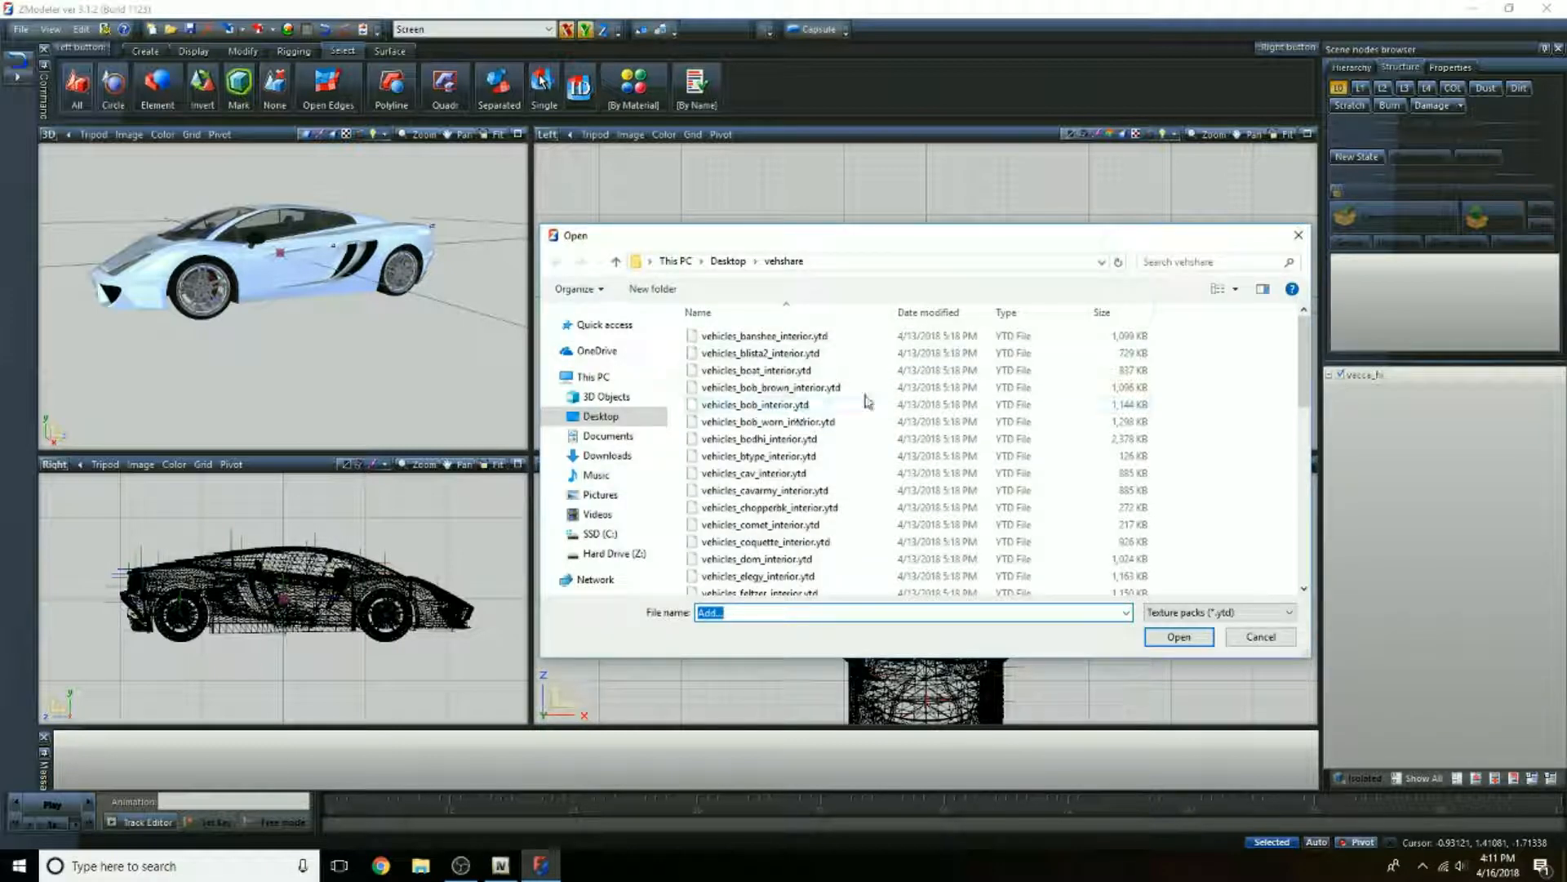
{"action": "scroll", "coordinate": [918, 464], "scroll_direction": "down", "scroll_amount": 2}
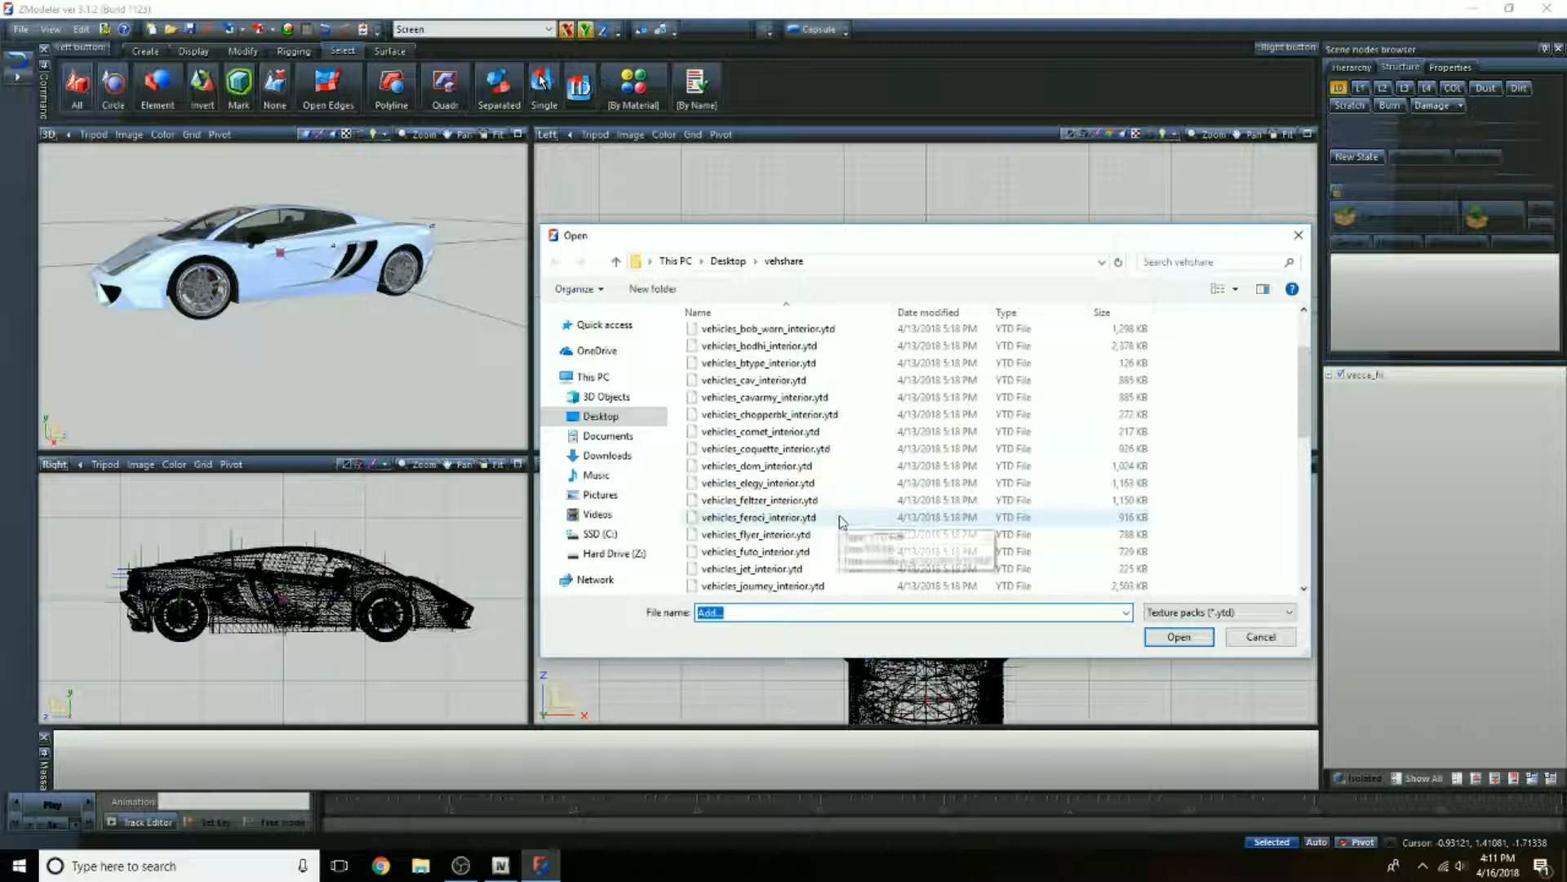
{"action": "scroll", "coordinate": [851, 479], "scroll_direction": "down", "scroll_amount": 1}
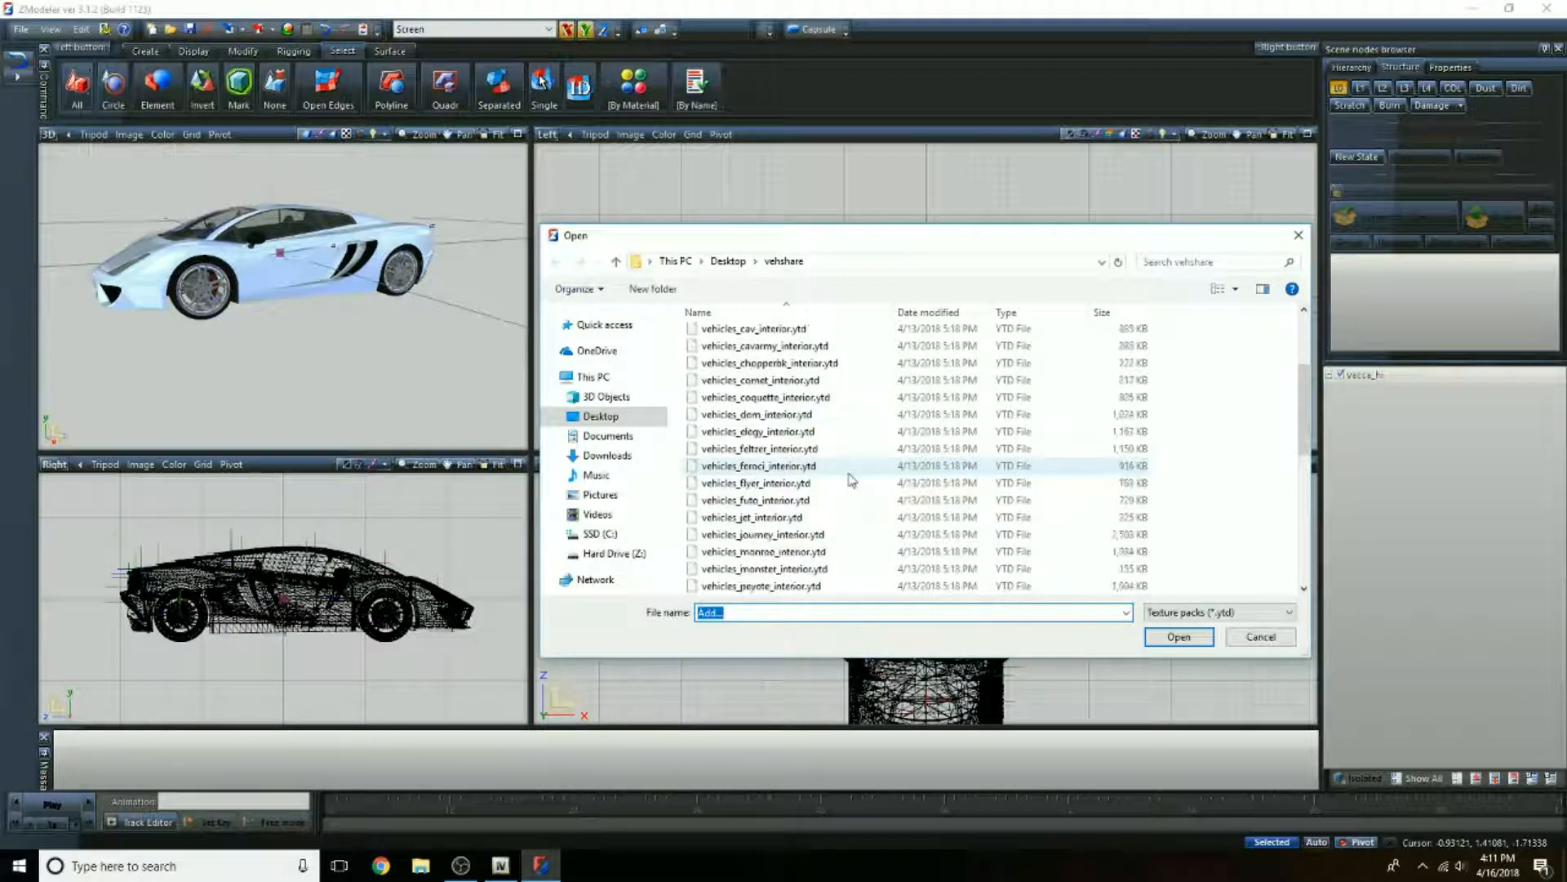
{"action": "scroll", "coordinate": [851, 479], "scroll_direction": "down", "scroll_amount": 2}
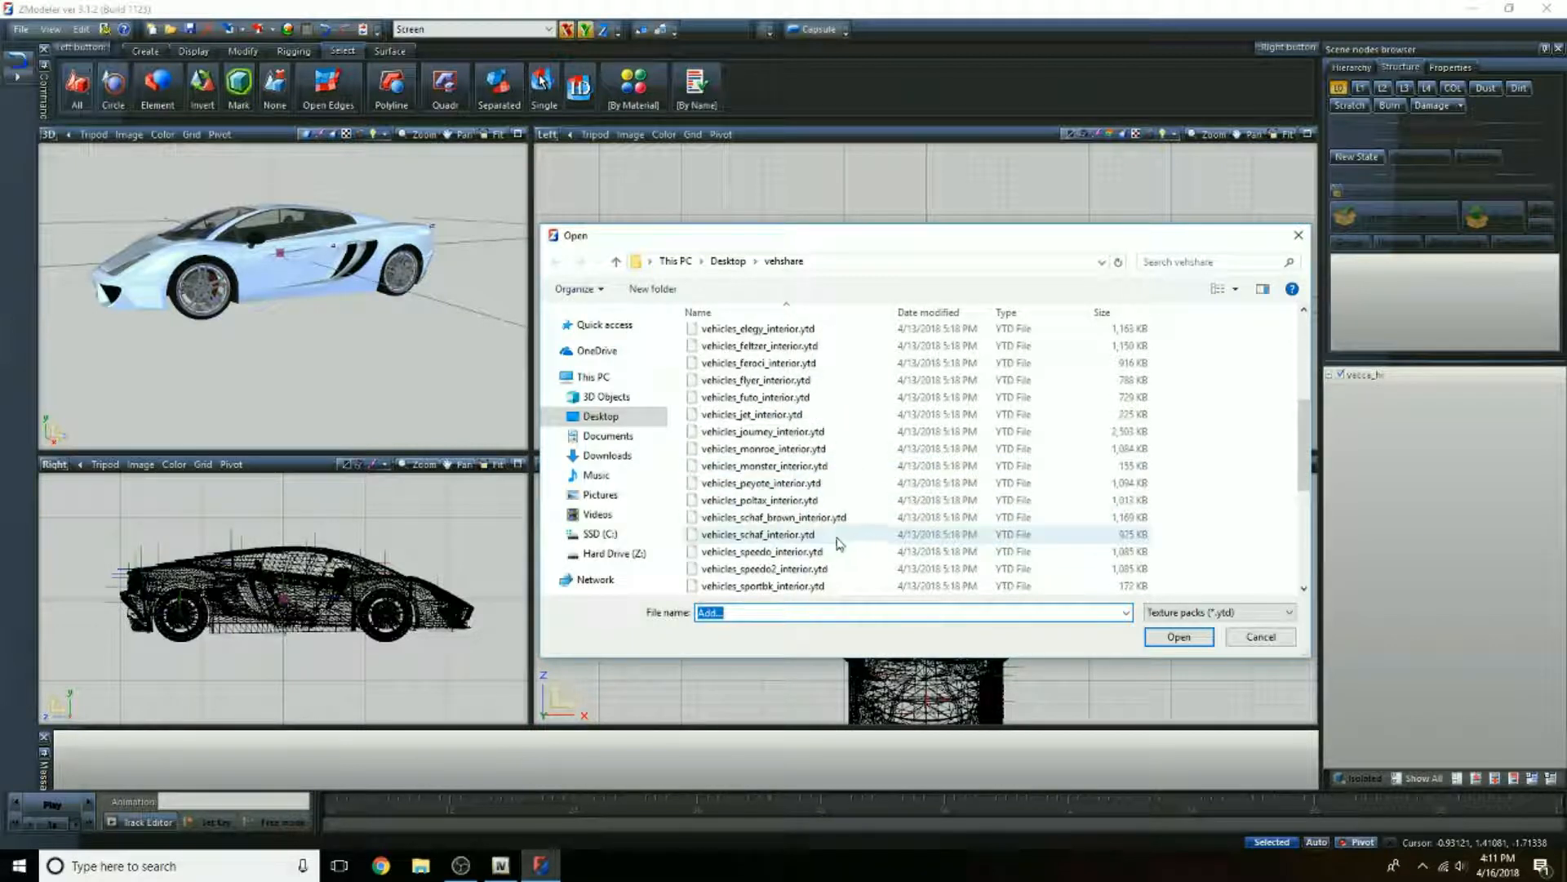
{"action": "left_click", "coordinate": [811, 505]}
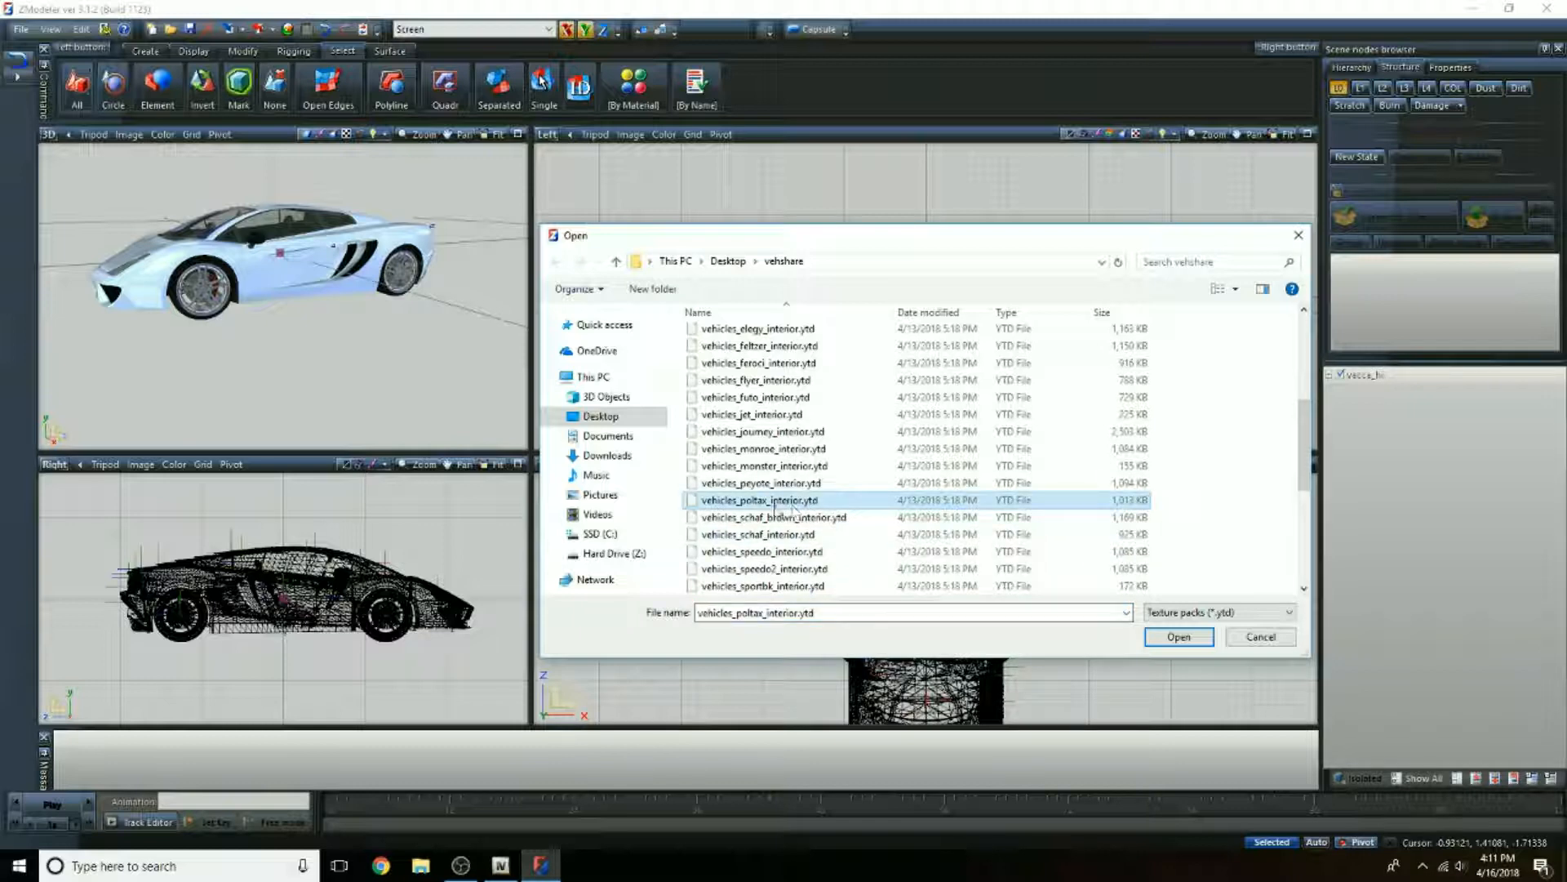
{"action": "left_click", "coordinate": [1176, 638]}
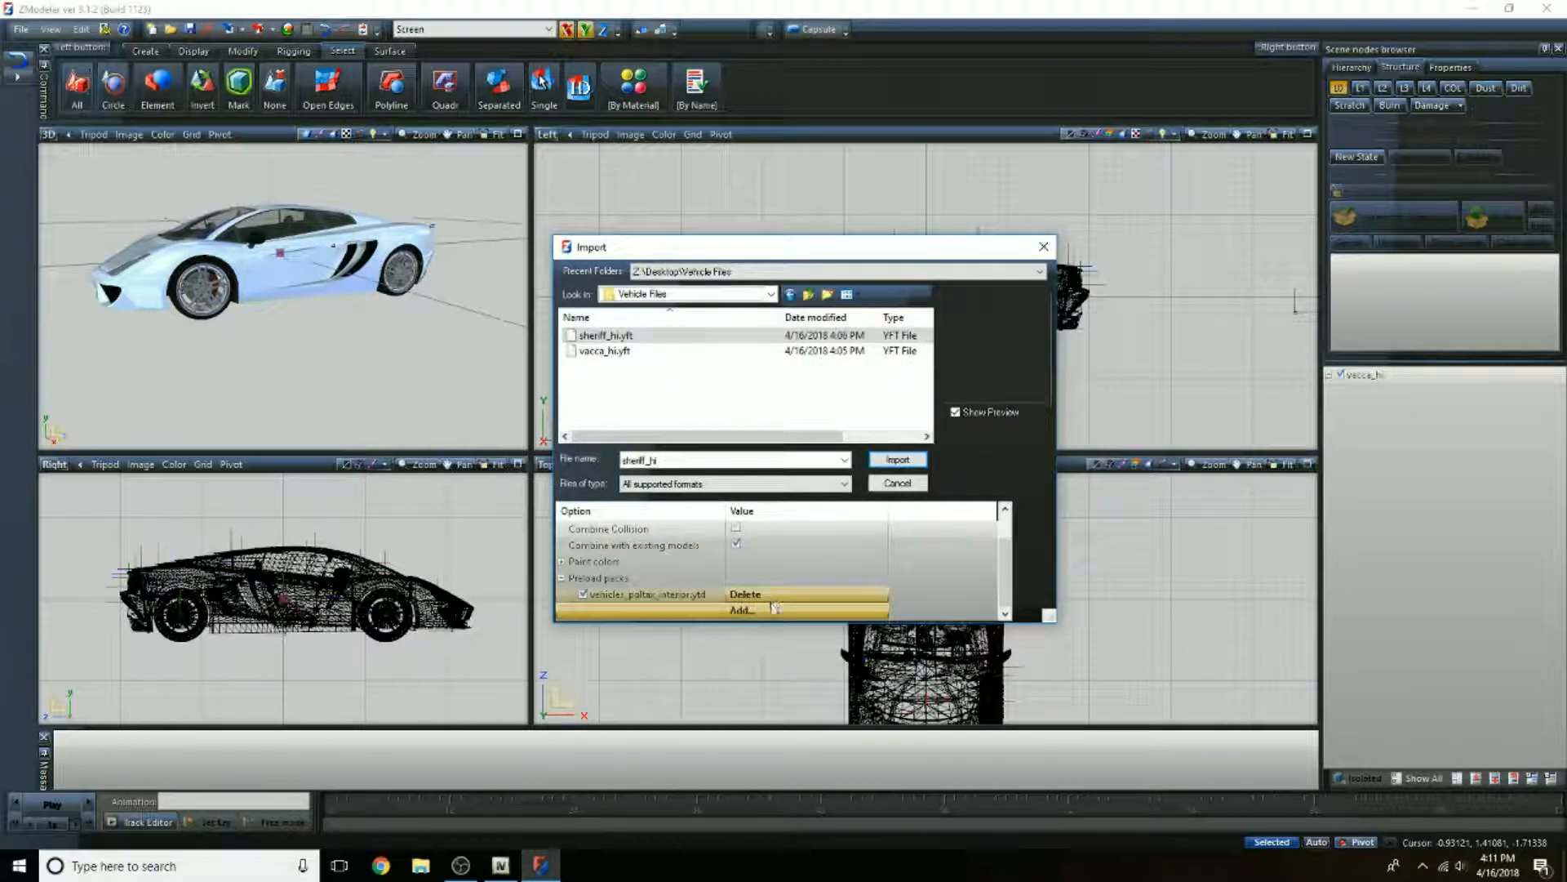
Step: Add vehshare.ytd and vehshare_army.ytd from the vehshare folder to the preload packs for sheriff_hi
{"action": "left_click", "coordinate": [774, 609]}
{"action": "scroll", "coordinate": [761, 546], "scroll_direction": "down", "scroll_amount": 5}
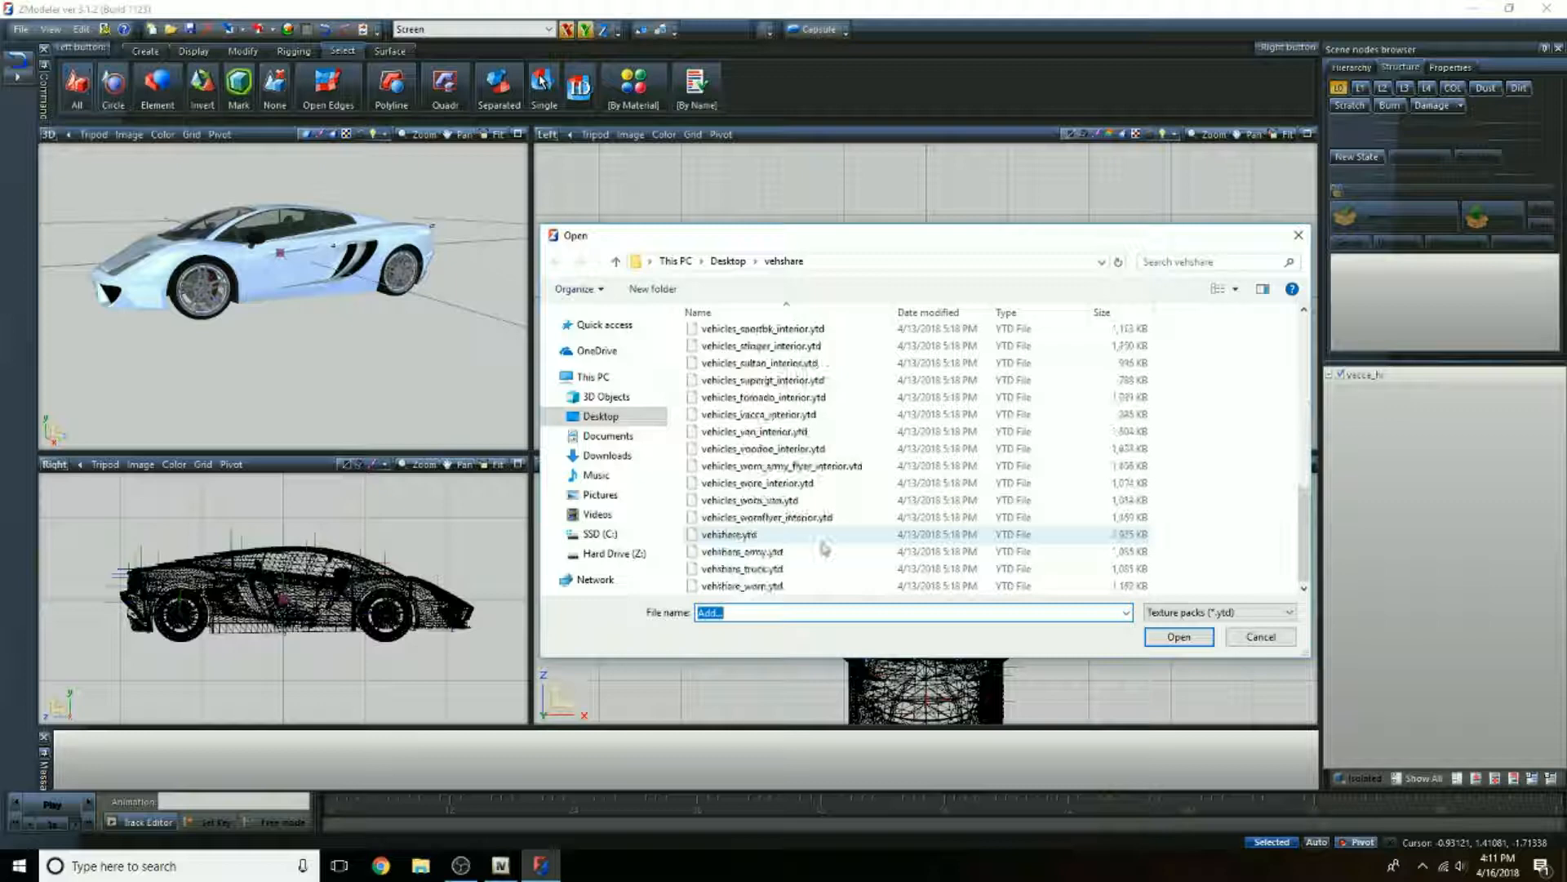
{"action": "left_click", "coordinate": [760, 535]}
{"action": "left_click", "coordinate": [763, 551]}
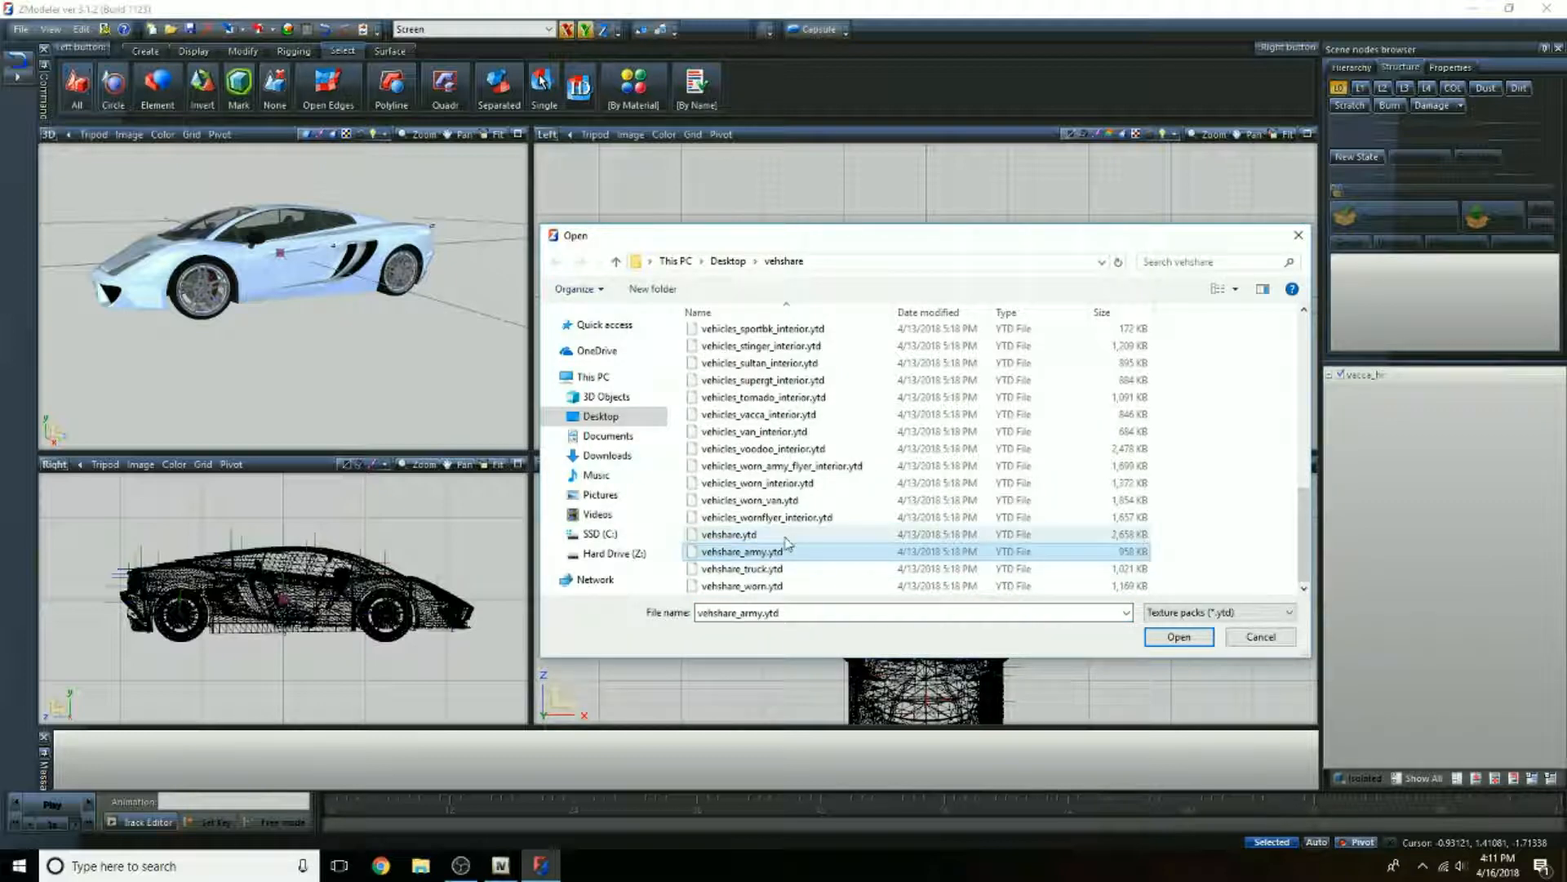
{"action": "double_click", "coordinate": [785, 535]}
{"action": "left_click", "coordinate": [758, 607]}
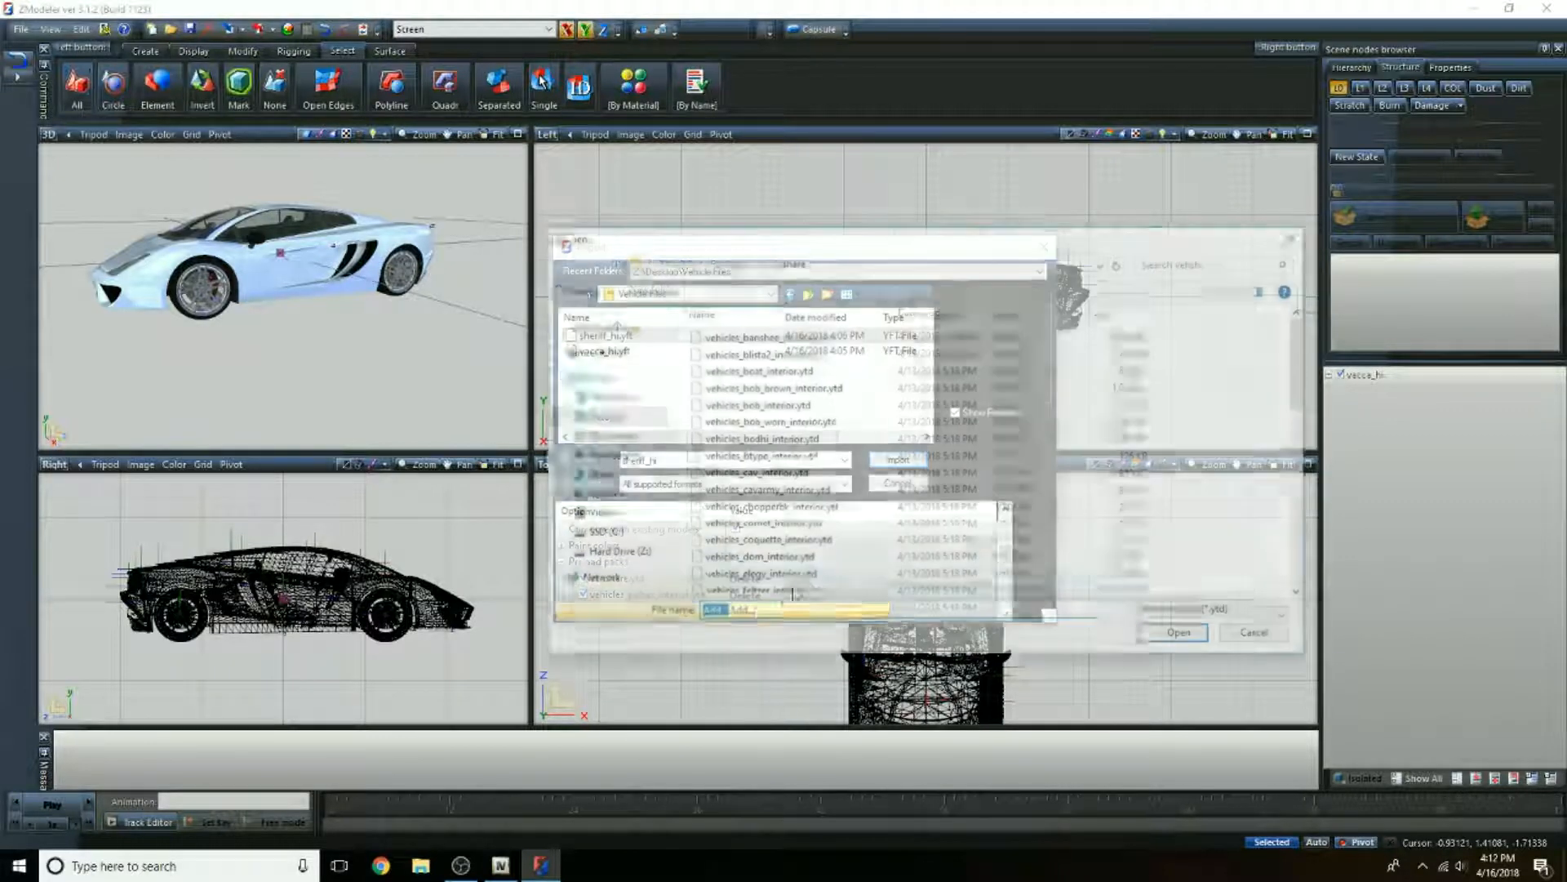
{"action": "scroll", "coordinate": [779, 539], "scroll_direction": "down", "scroll_amount": 5}
{"action": "left_click", "coordinate": [780, 551]}
{"action": "double_click", "coordinate": [780, 552]}
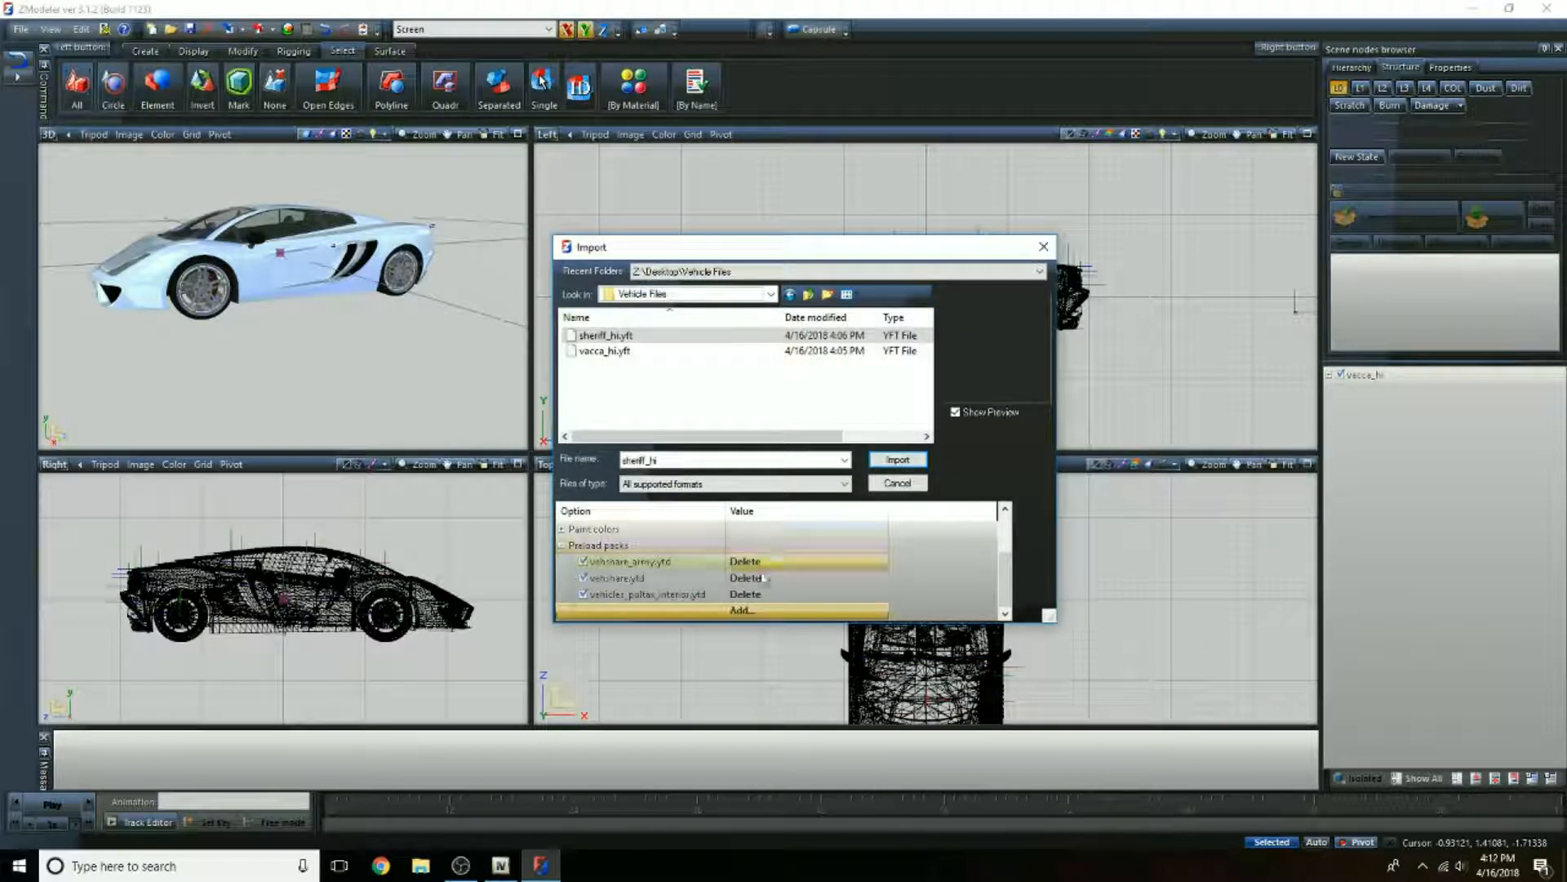
Step: Add vehshare_truck.ytd and vehshare_worn.ytd to the preload packs for sheriff_hi
{"action": "left_click", "coordinate": [788, 616]}
{"action": "double_click", "coordinate": [790, 568]}
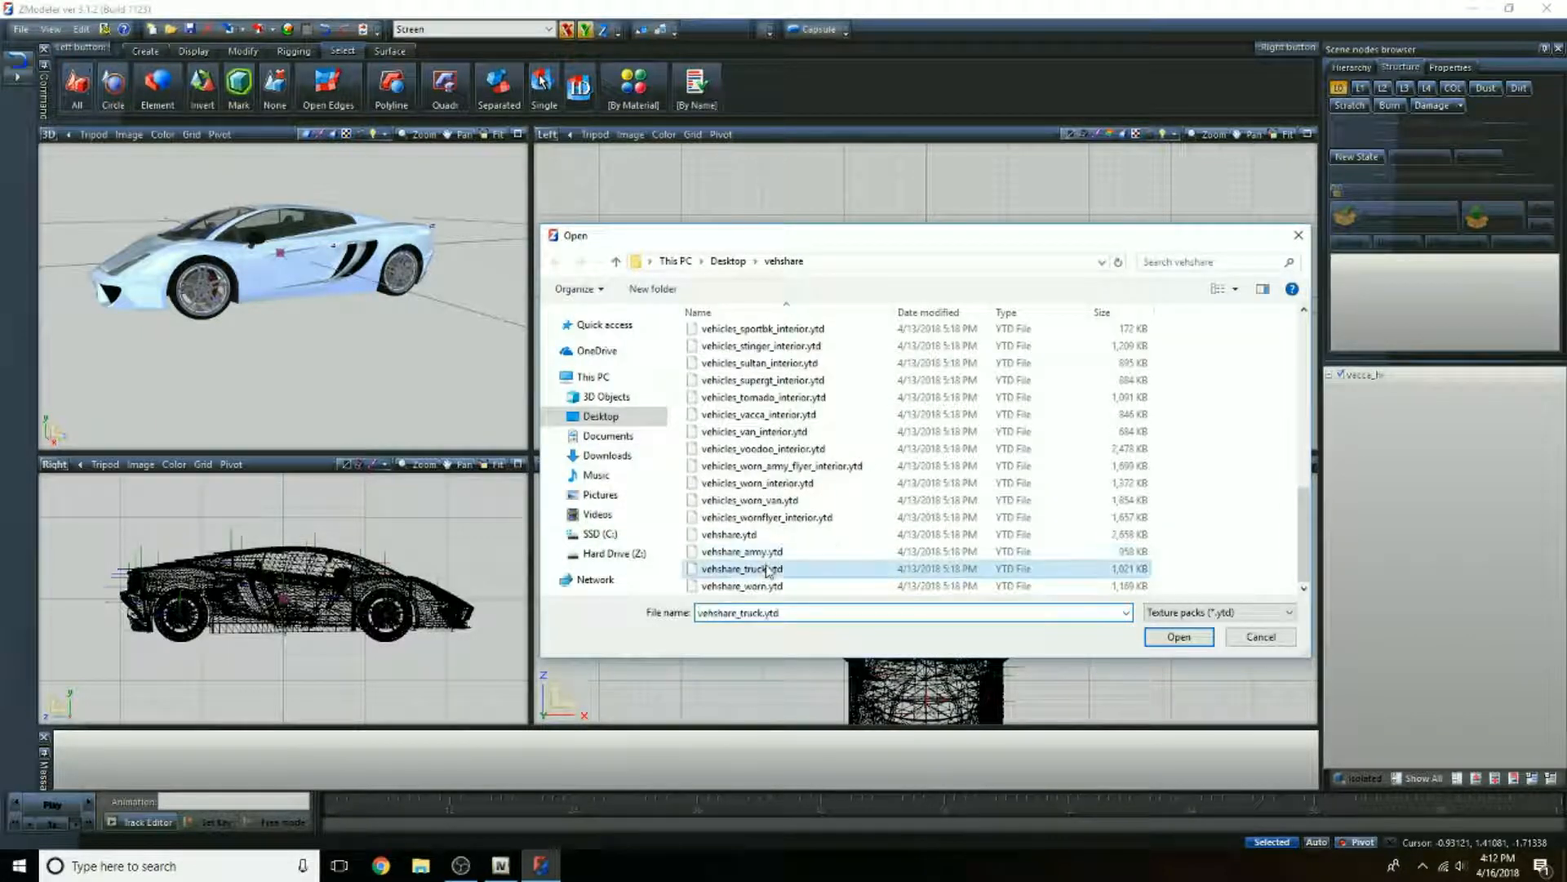
{"action": "left_click", "coordinate": [774, 611]}
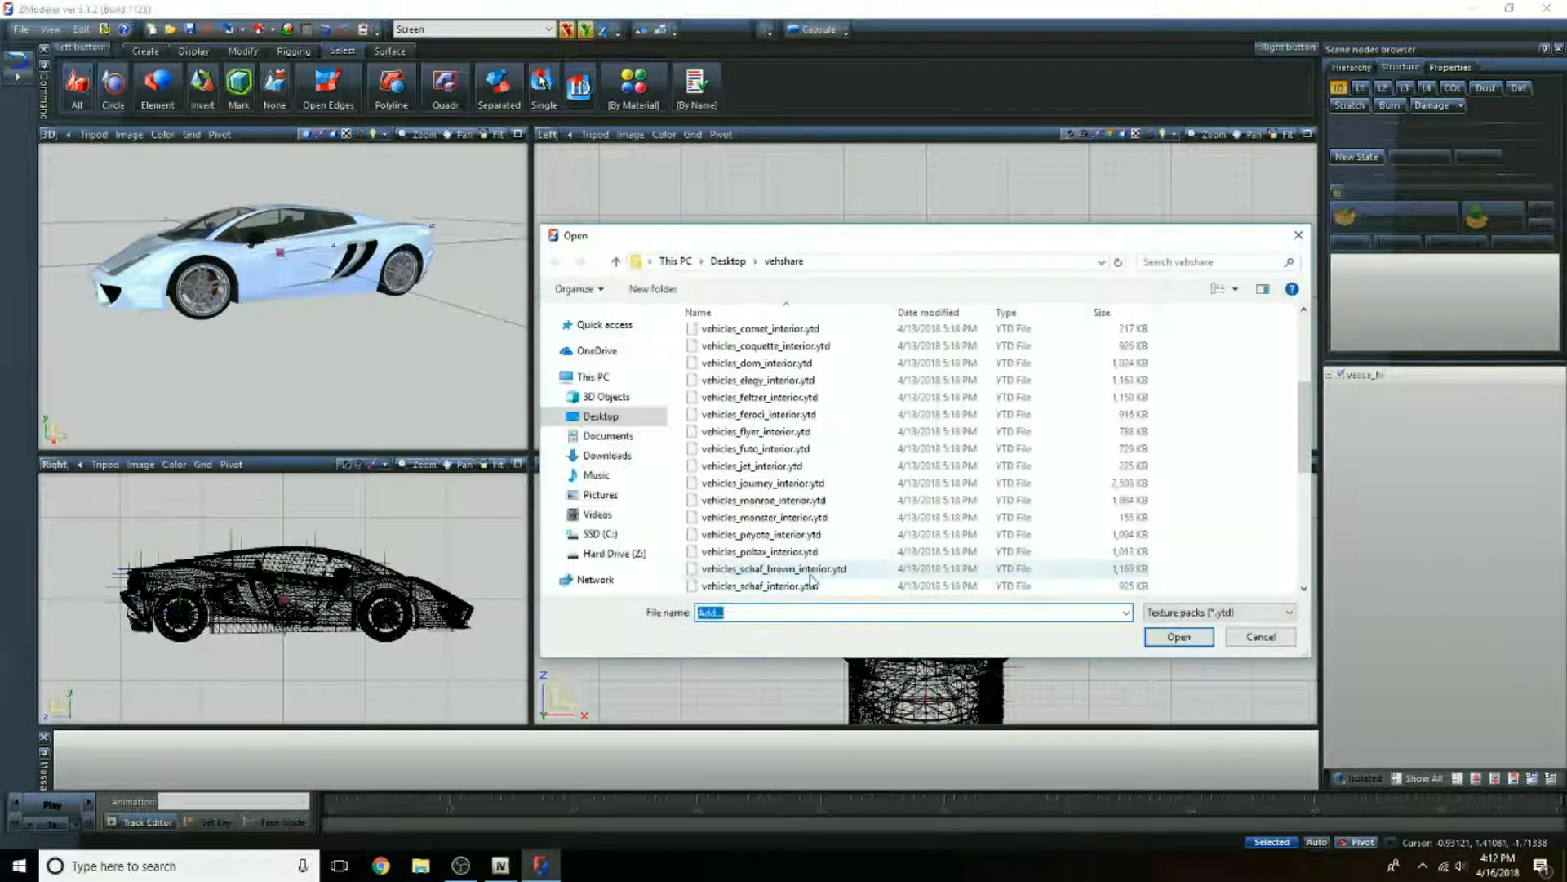
{"action": "left_click", "coordinate": [780, 581]}
{"action": "double_click", "coordinate": [780, 581]}
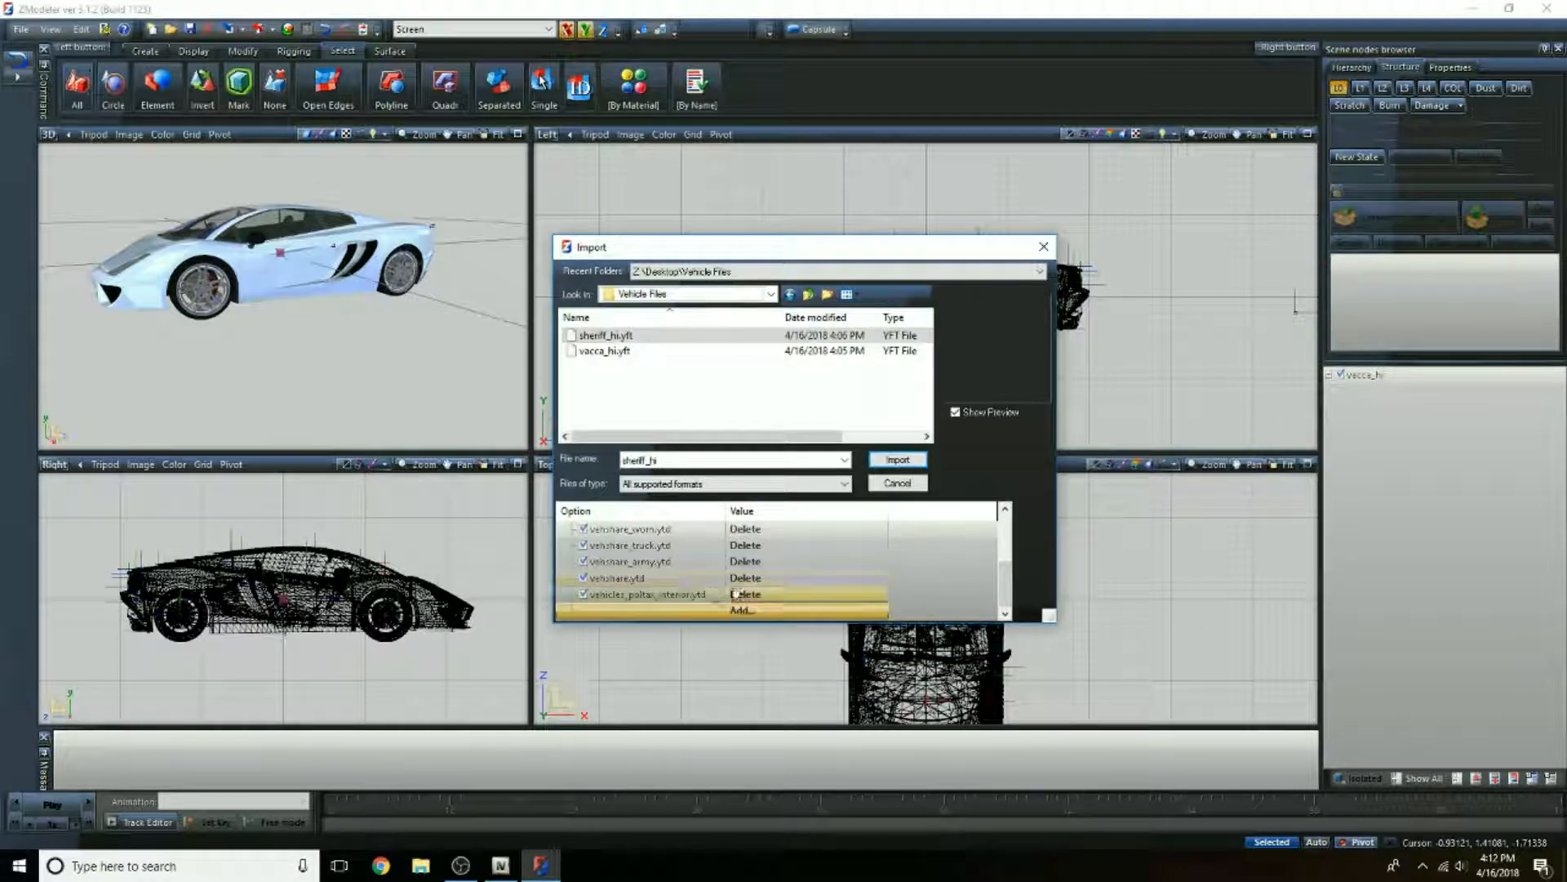
Step: Add sheriff+hi.ytd and sheriff.ytd from the Vehicle Files folder on the Desktop to the preload packs
{"action": "scroll", "coordinate": [734, 594], "scroll_direction": "up", "scroll_amount": 1}
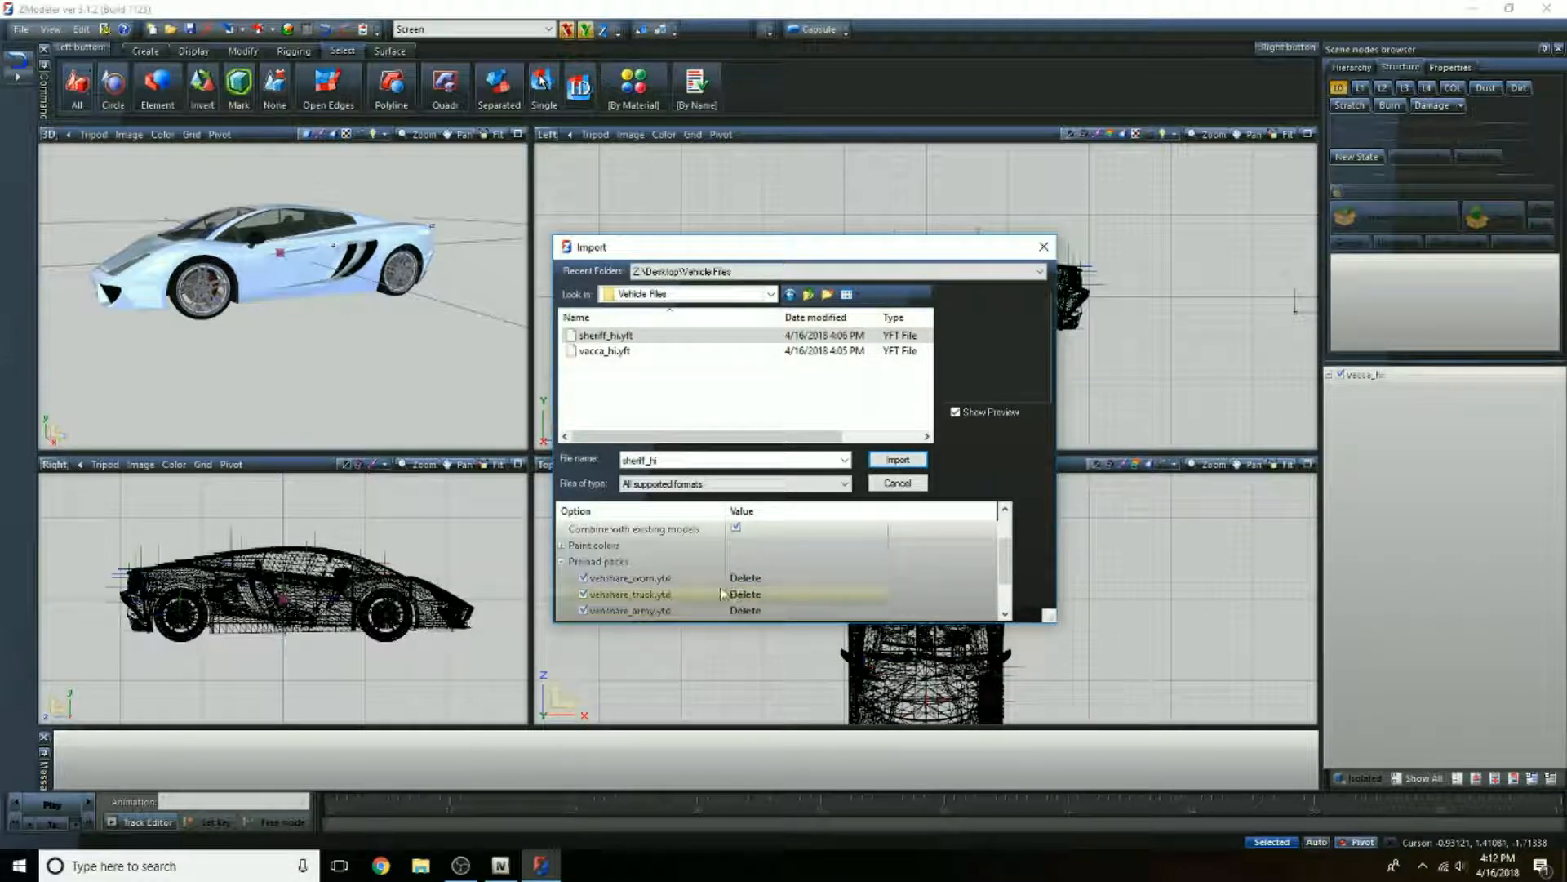
{"action": "scroll", "coordinate": [724, 593], "scroll_direction": "down", "scroll_amount": 1}
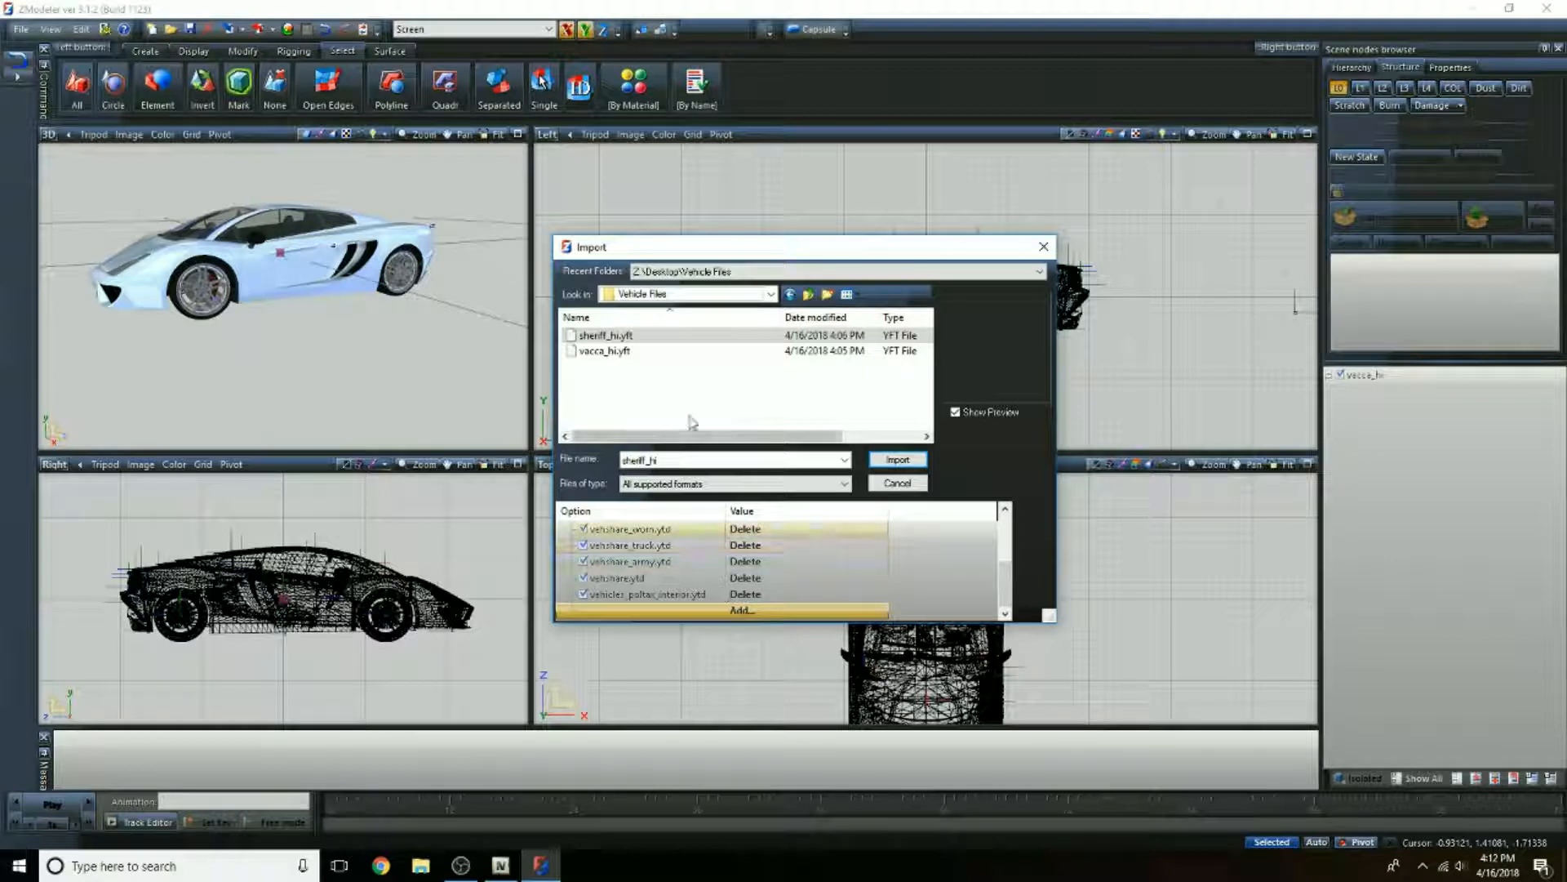
{"action": "left_click", "coordinate": [741, 610]}
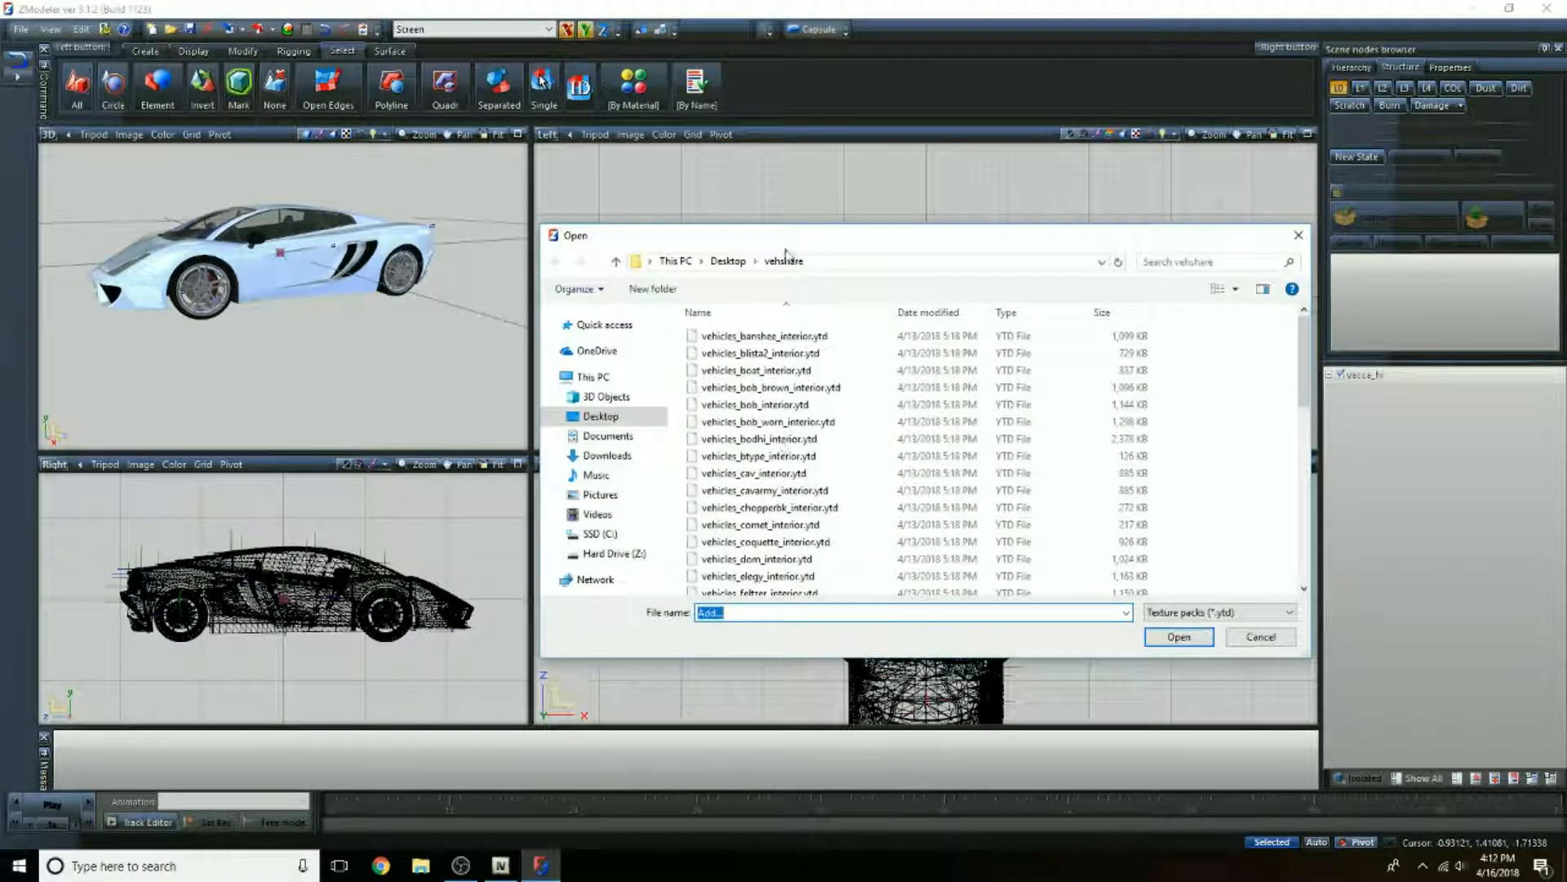
{"action": "left_click", "coordinate": [728, 262]}
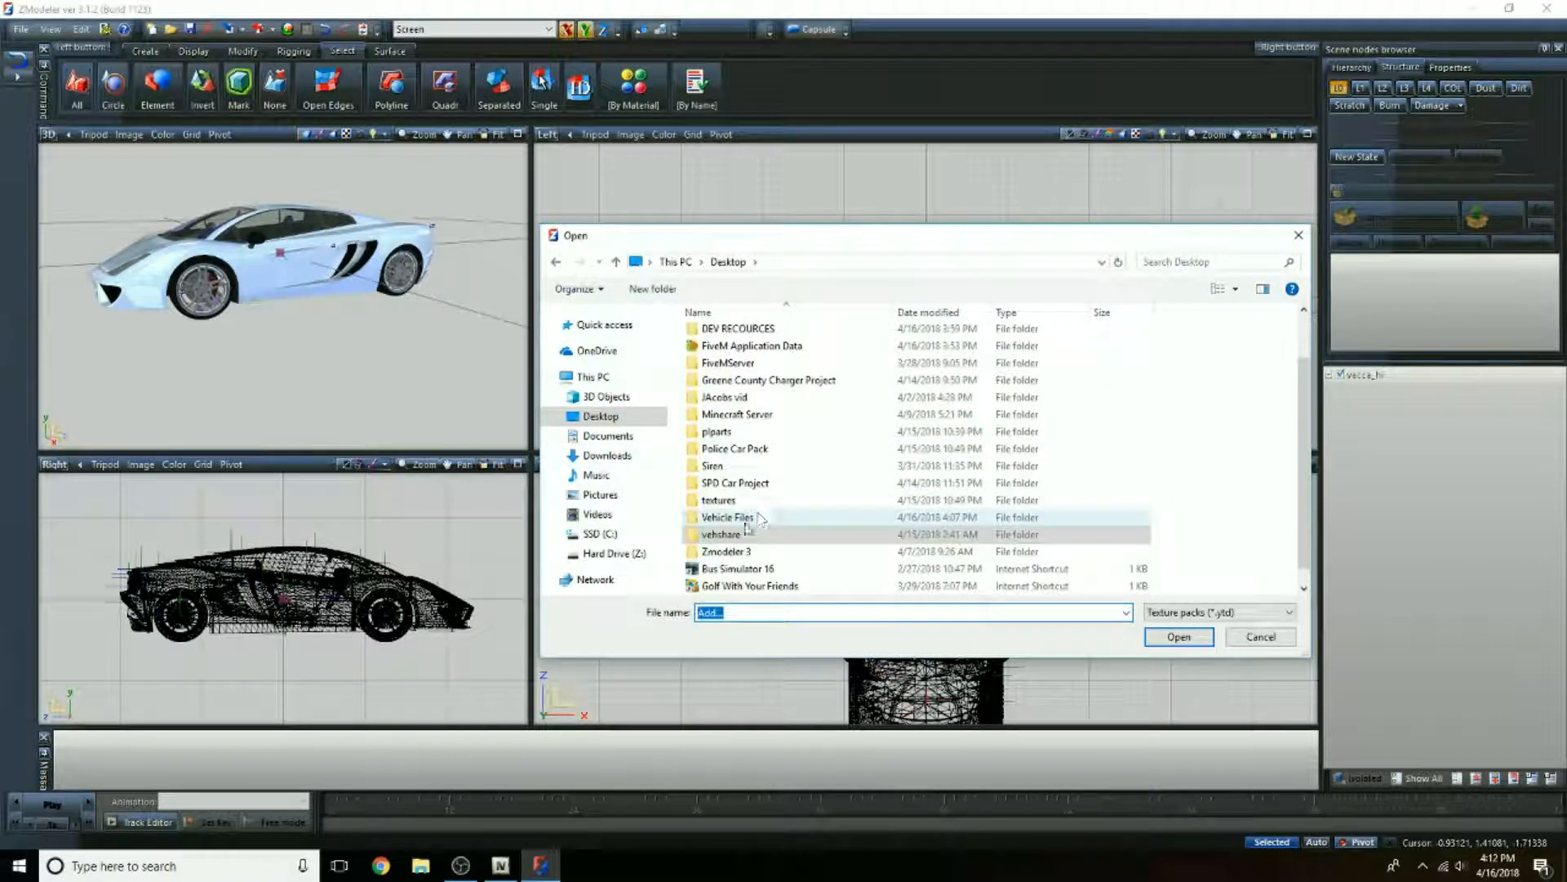
{"action": "double_click", "coordinate": [747, 529]}
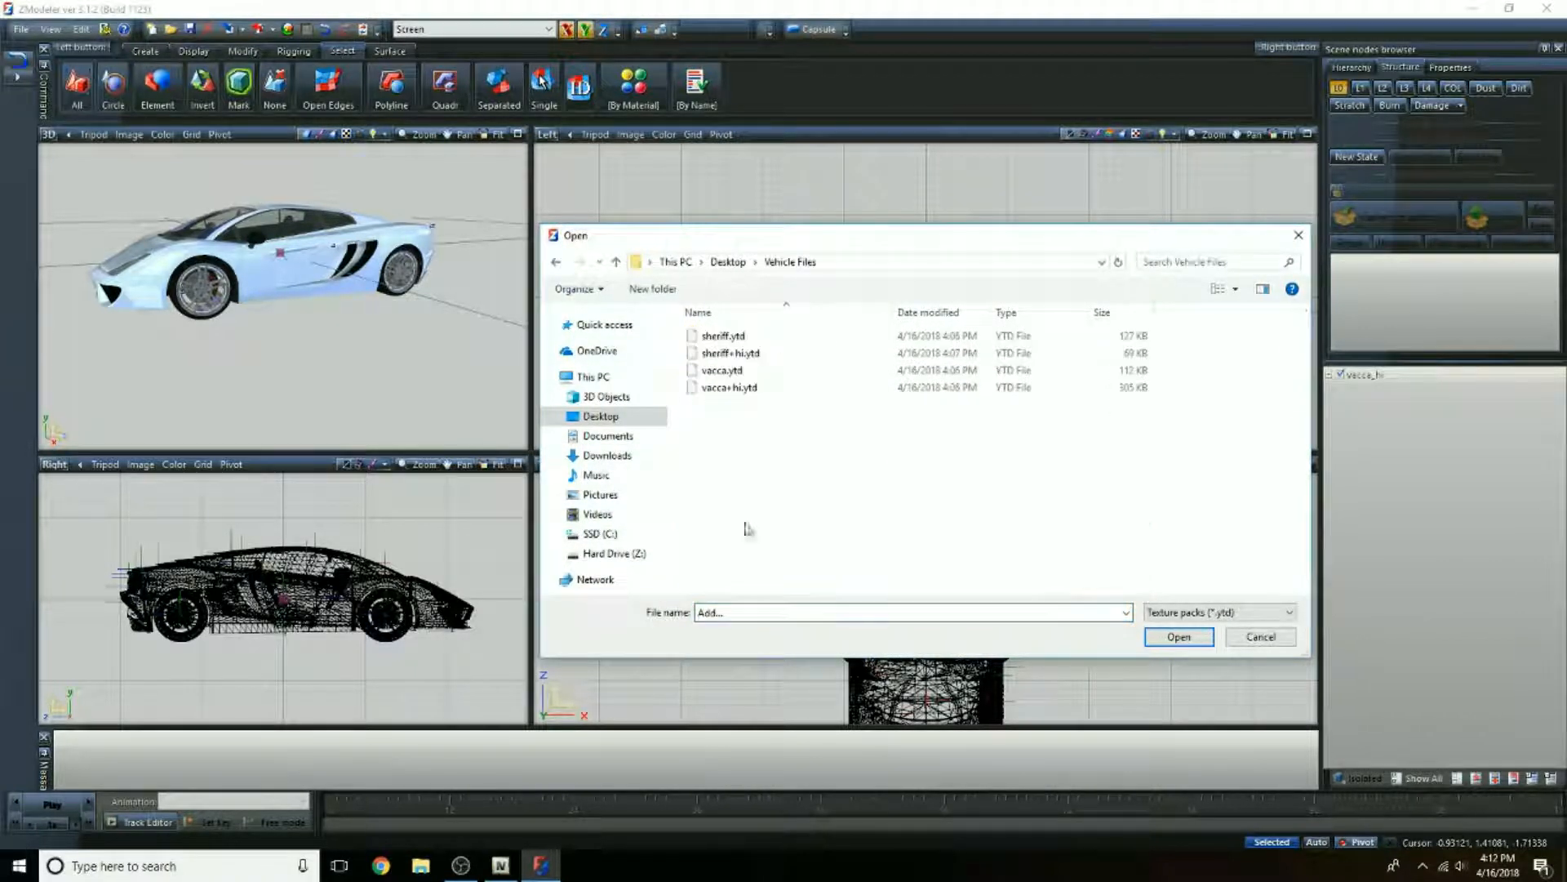
{"action": "double_click", "coordinate": [750, 356]}
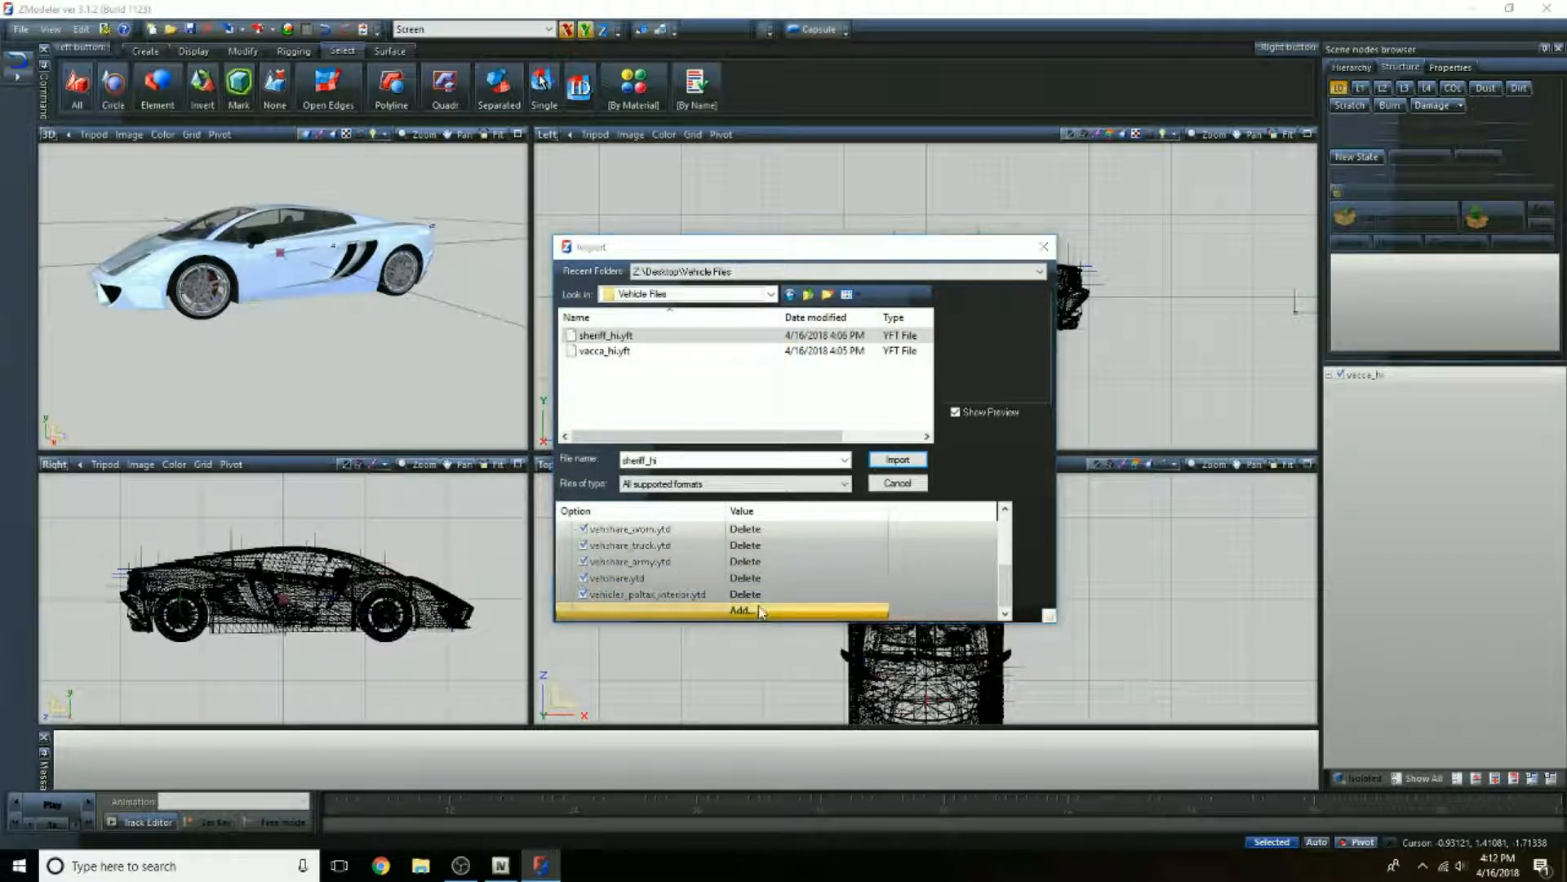
{"action": "left_click", "coordinate": [759, 614]}
{"action": "double_click", "coordinate": [729, 329]}
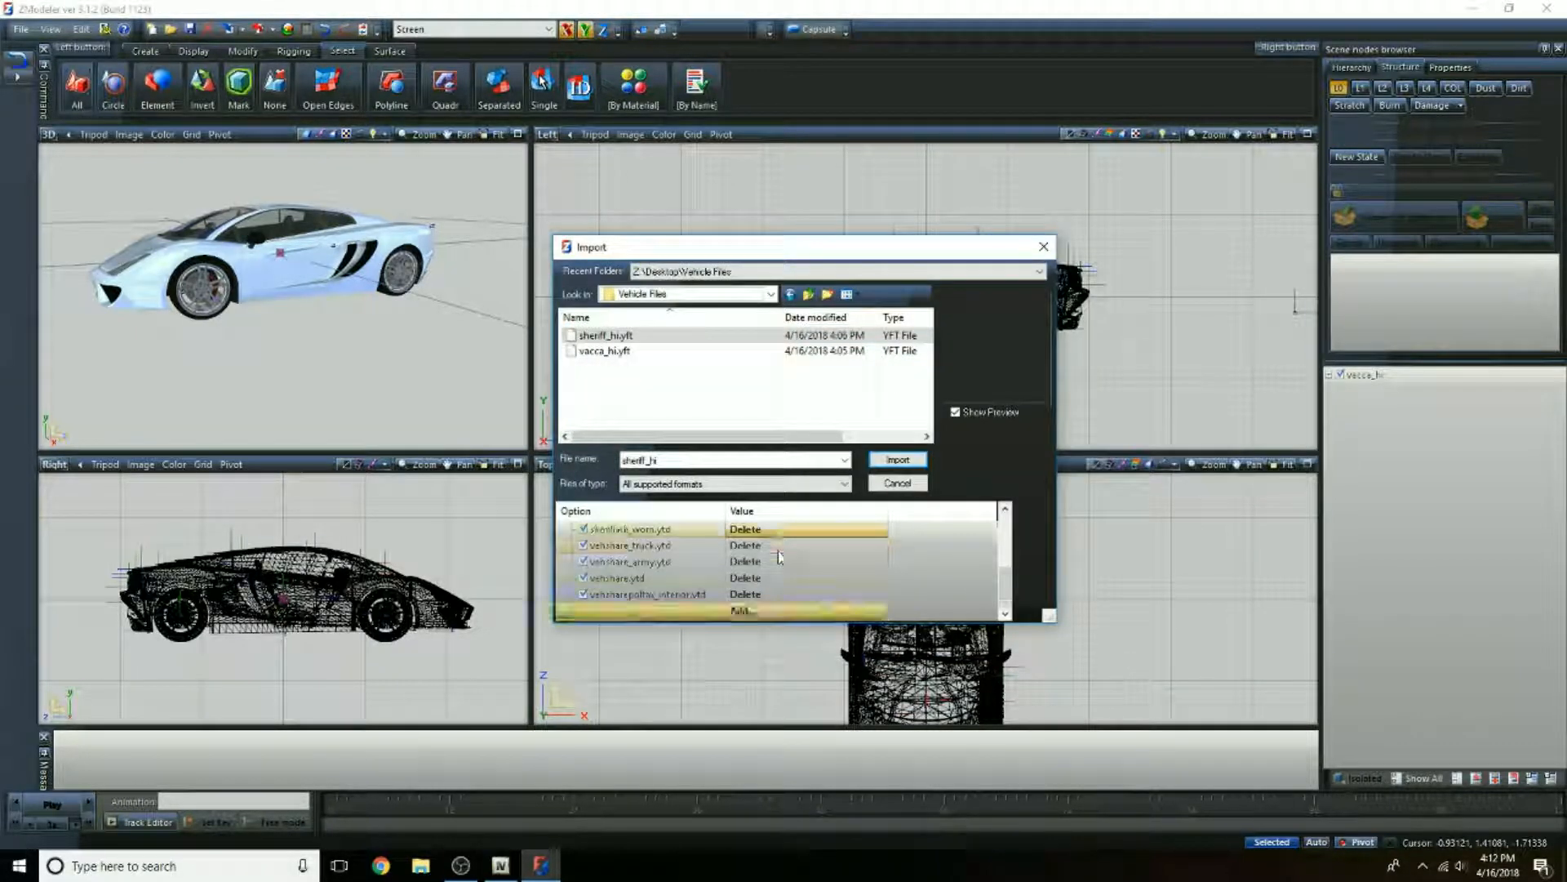
Step: Import sheriff_hi.yft with all the listed preload packs and hide the vacca_hi model
{"action": "scroll", "coordinate": [777, 552], "scroll_direction": "up", "scroll_amount": 1}
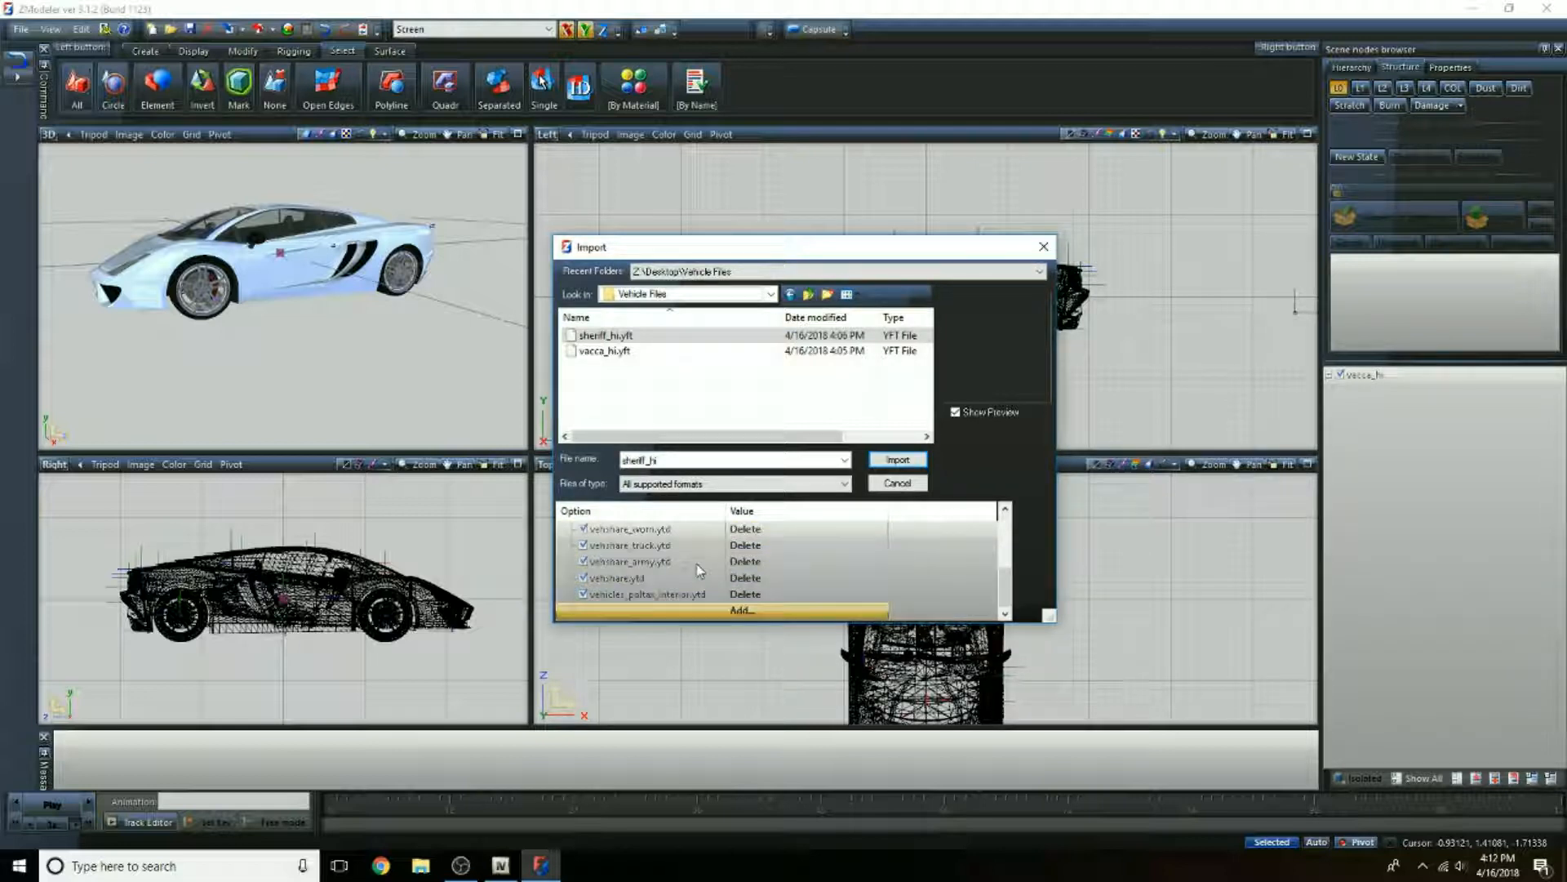
{"action": "left_click", "coordinate": [897, 460]}
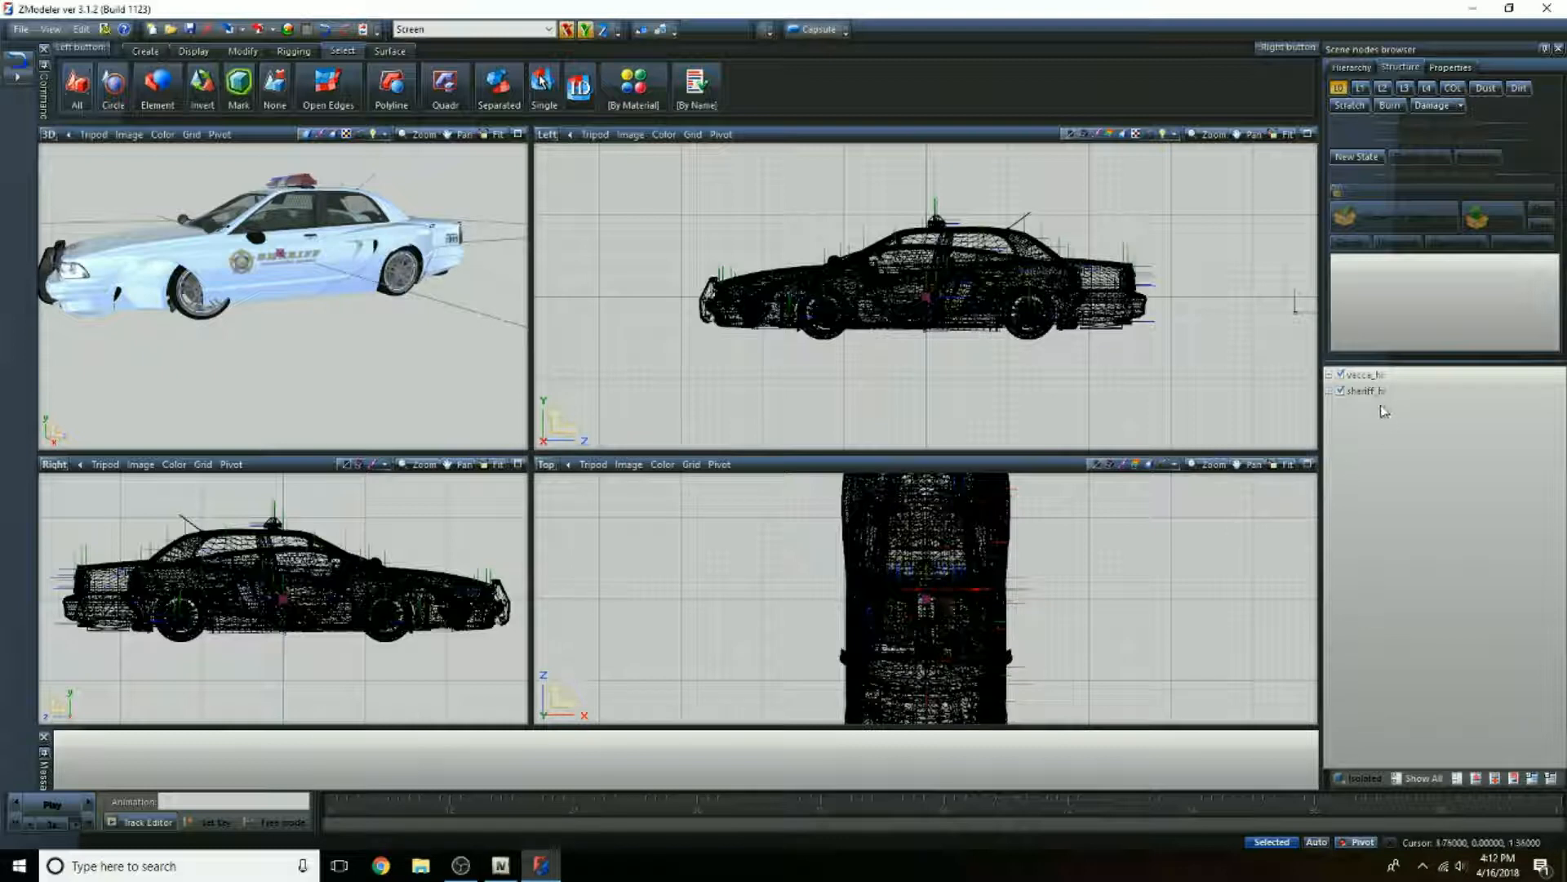
{"action": "left_click", "coordinate": [1340, 376]}
Step: Examine the sheriff car's windows, interior, mirrors and front grille in the 3D view to check the textures
{"action": "middle_click_drag", "start_coordinate": [349, 310], "coordinate": [241, 204]}
{"action": "scroll", "coordinate": [242, 204], "scroll_direction": "up", "scroll_amount": 10}
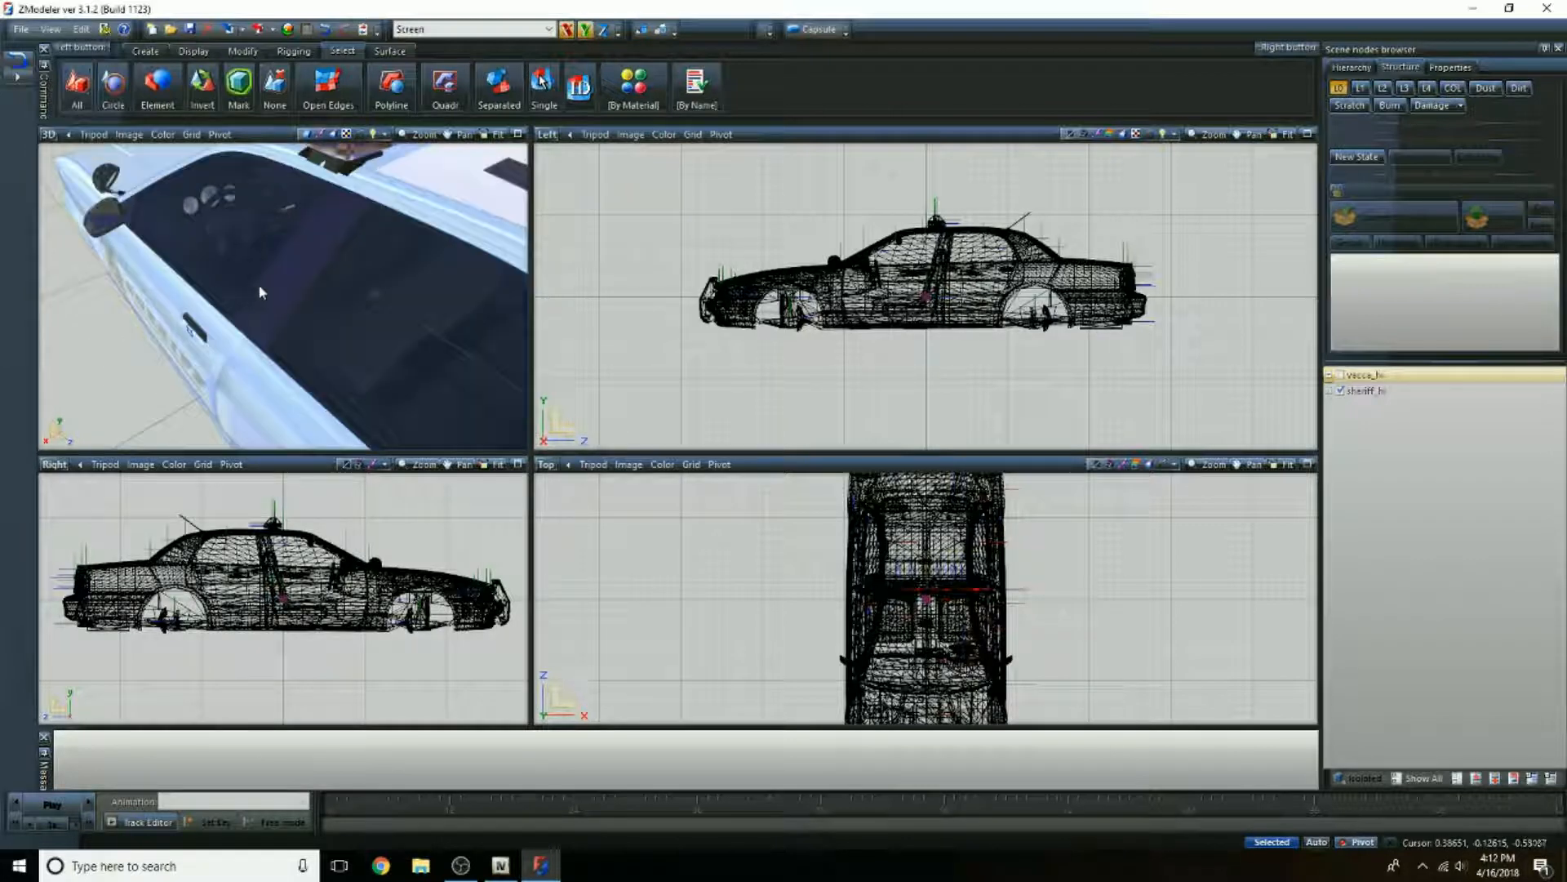
{"action": "middle_click_drag", "start_coordinate": [306, 223], "coordinate": [320, 262]}
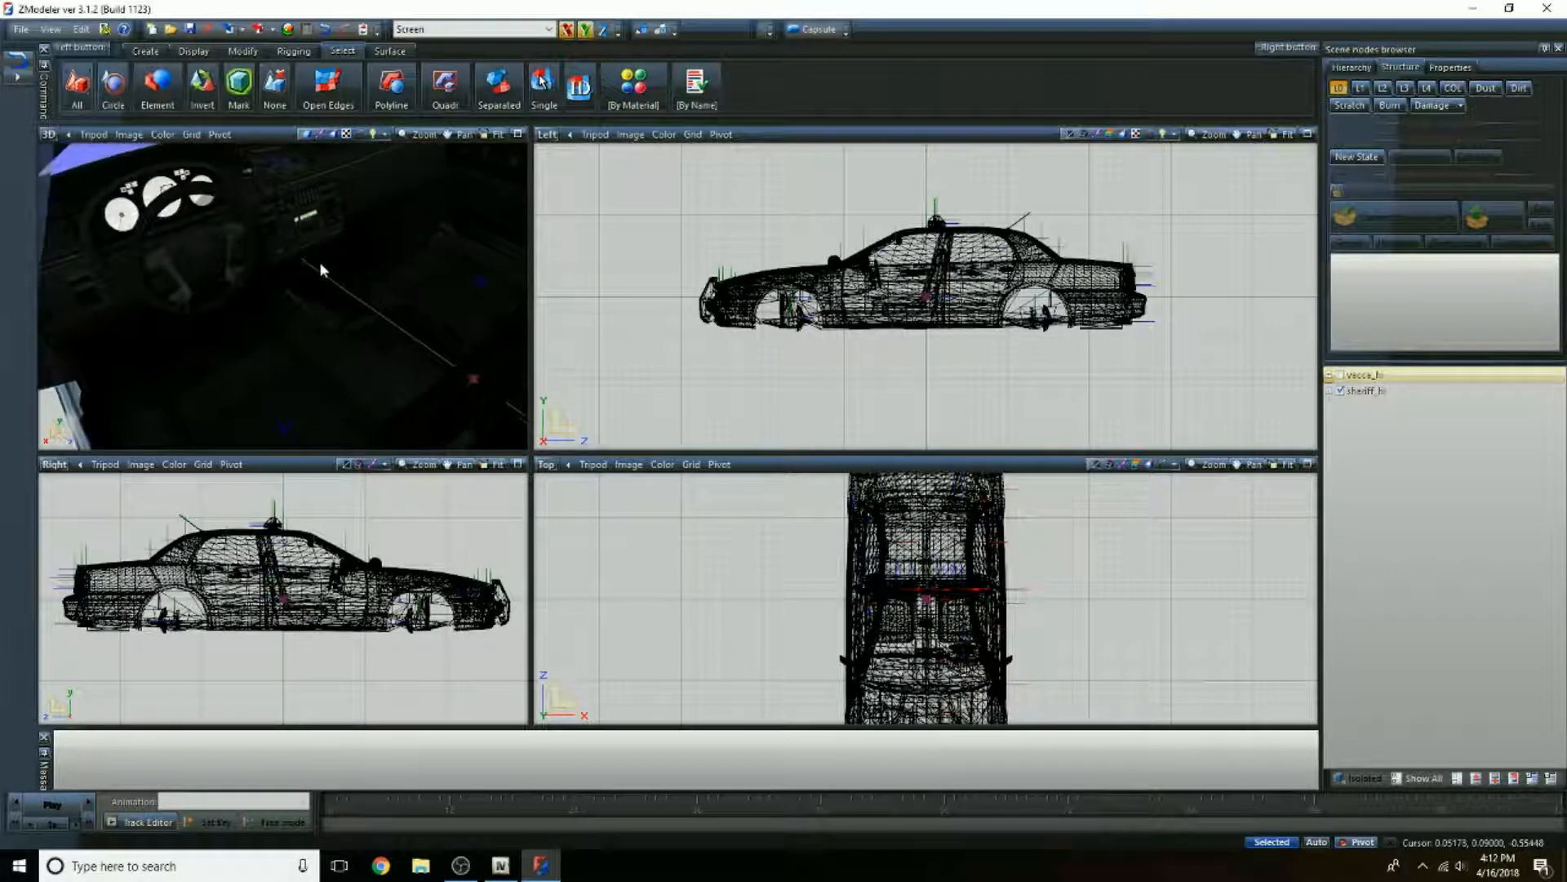
{"action": "scroll", "coordinate": [320, 261], "scroll_direction": "down", "scroll_amount": 10}
{"action": "scroll", "coordinate": [176, 331], "scroll_direction": "down", "scroll_amount": 2}
{"action": "middle_click_drag", "start_coordinate": [139, 341], "coordinate": [251, 373]}
{"action": "scroll", "coordinate": [250, 373], "scroll_direction": "up", "scroll_amount": 4}
{"action": "scroll", "coordinate": [269, 302], "scroll_direction": "up", "scroll_amount": 4}
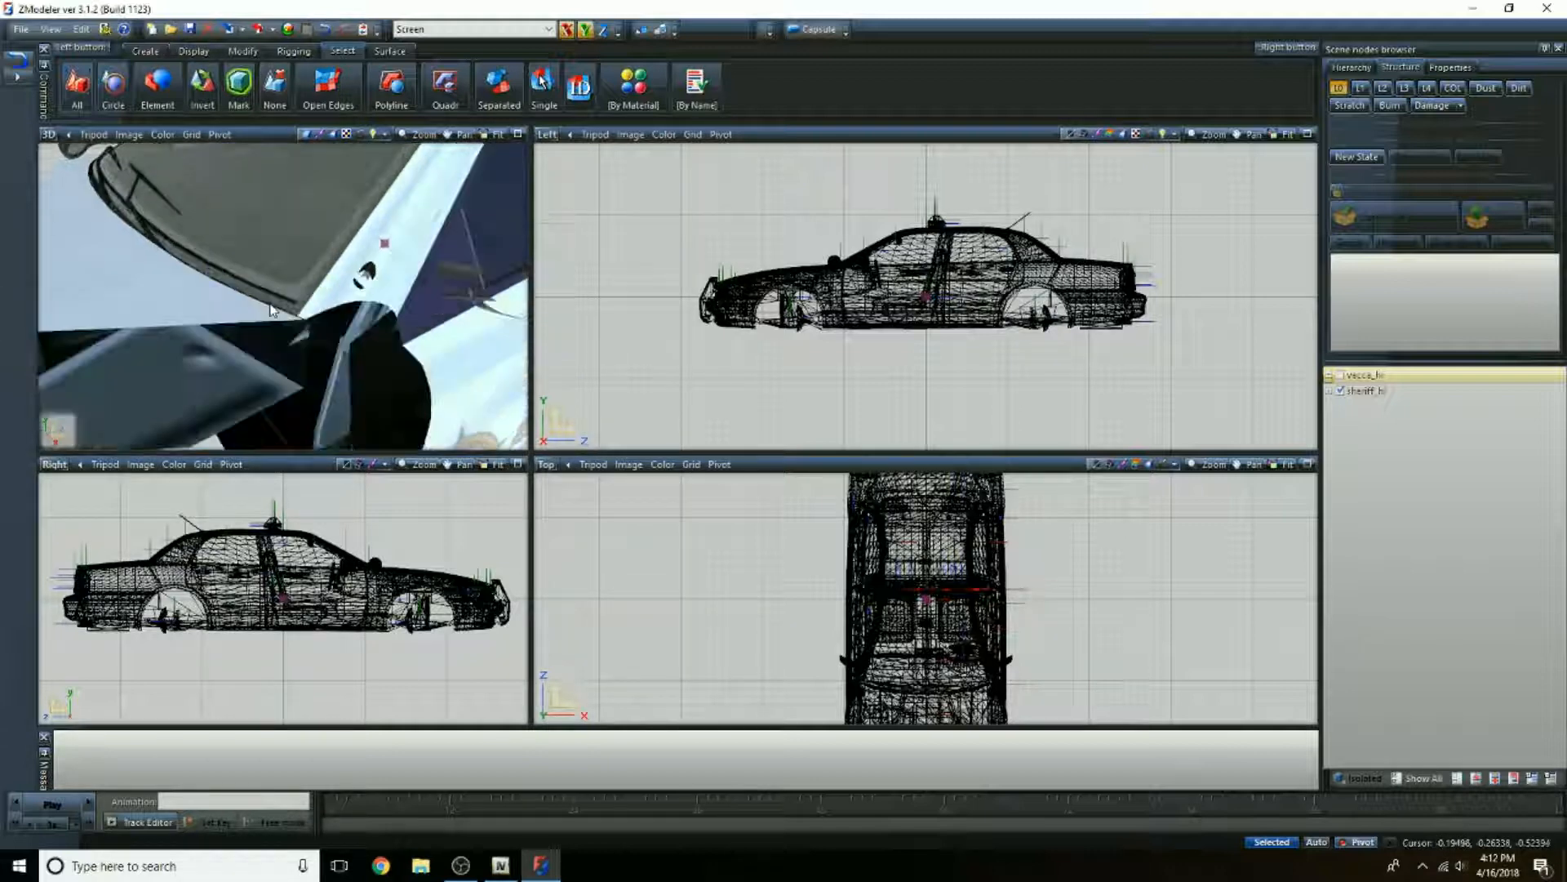
{"action": "scroll", "coordinate": [269, 302], "scroll_direction": "down", "scroll_amount": 2}
{"action": "middle_click_drag", "start_coordinate": [244, 373], "coordinate": [311, 354]}
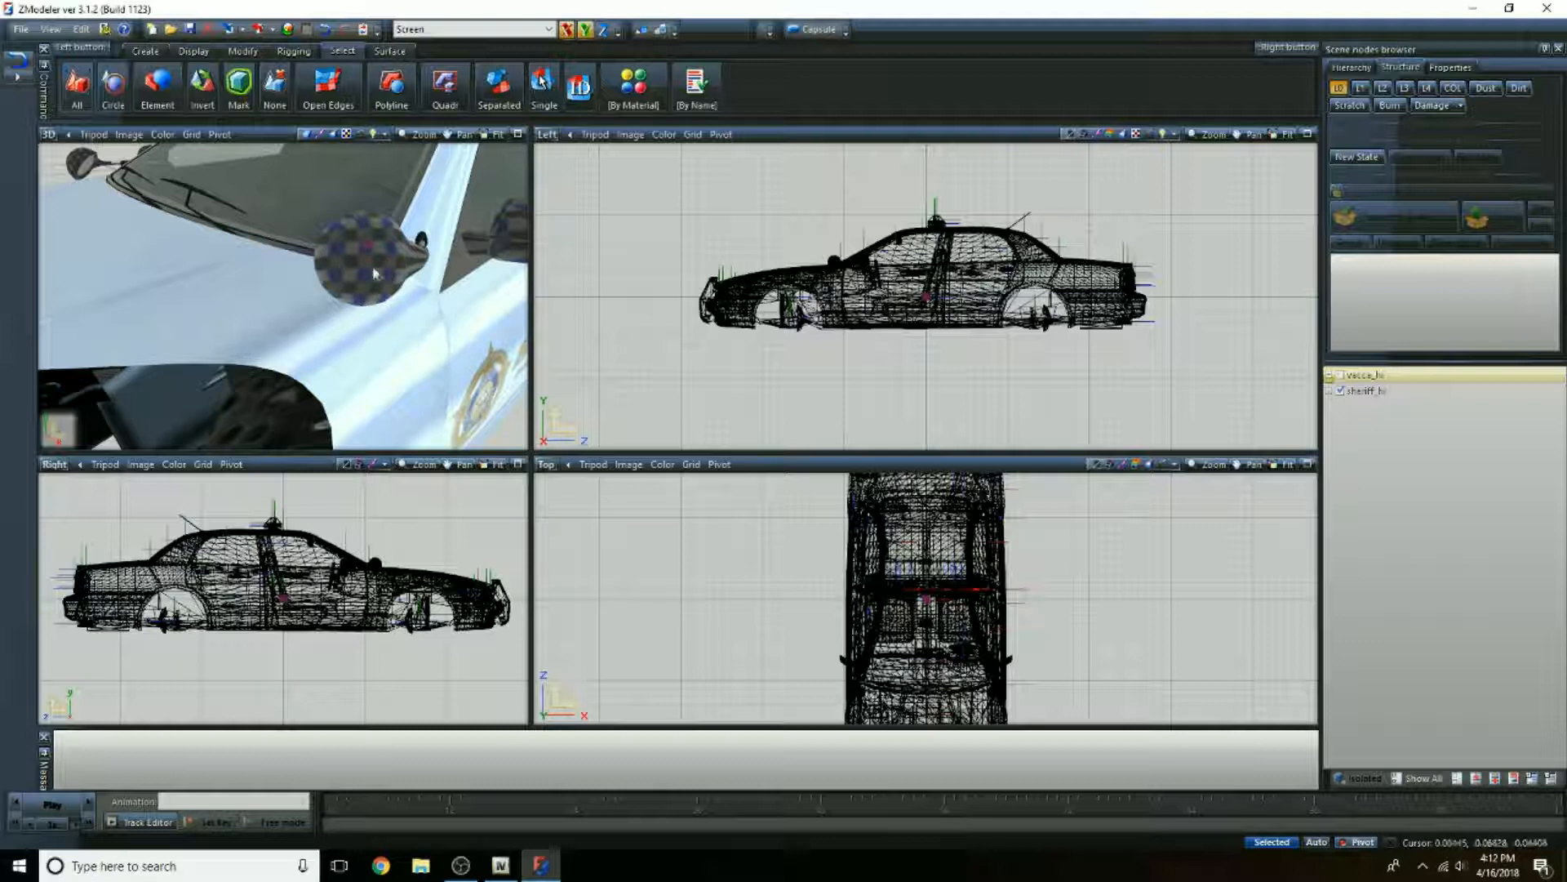
{"action": "middle_click_drag", "start_coordinate": [374, 274], "coordinate": [220, 369]}
{"action": "scroll", "coordinate": [330, 293], "scroll_direction": "down", "scroll_amount": 5}
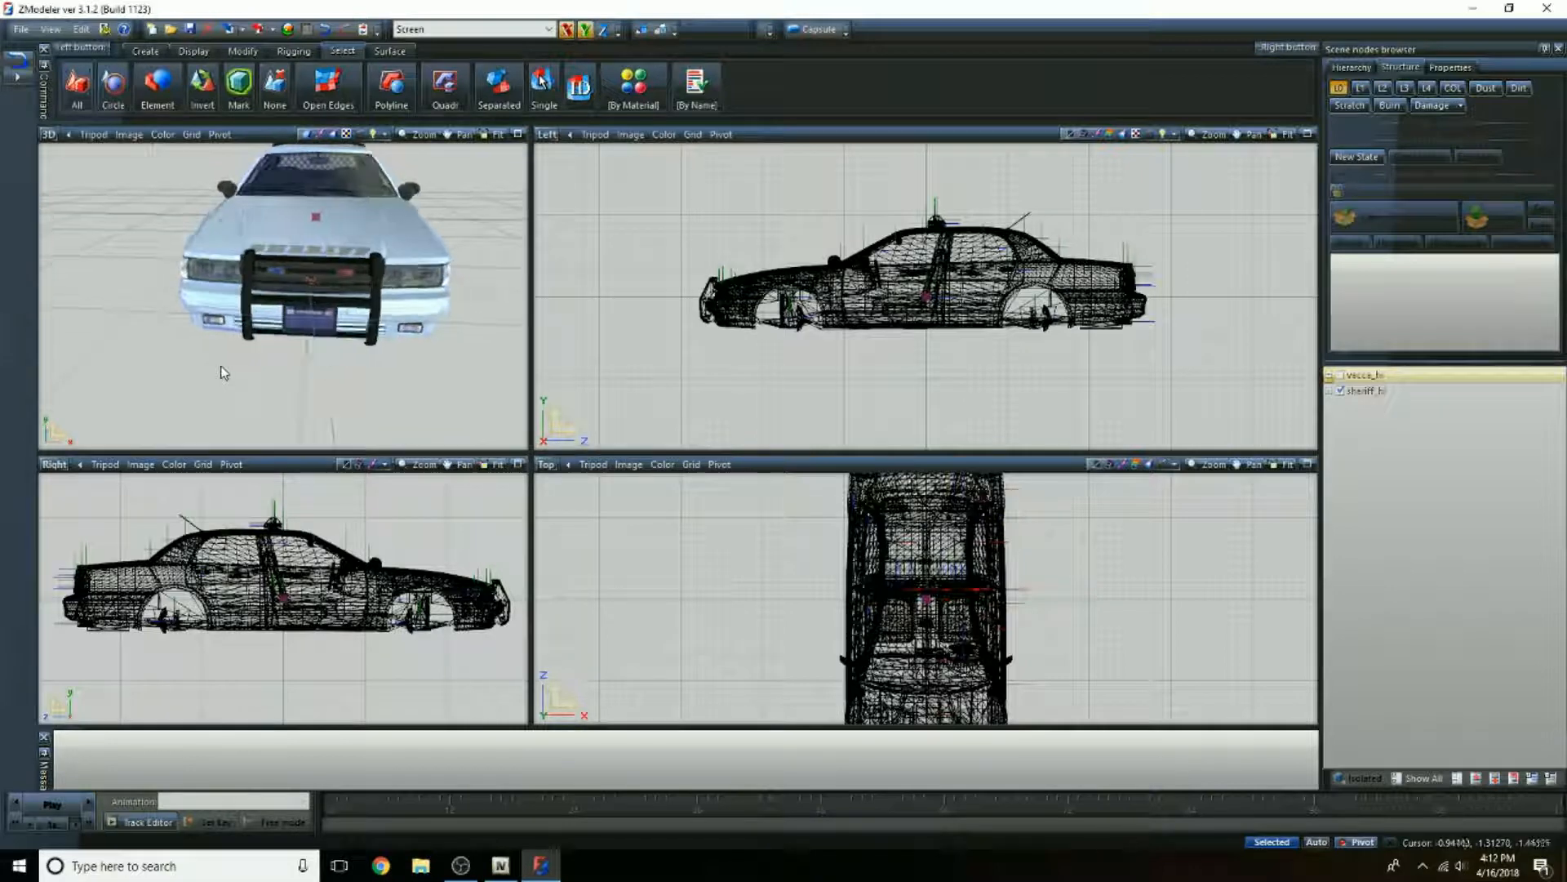
{"action": "scroll", "coordinate": [172, 300], "scroll_direction": "up", "scroll_amount": 6}
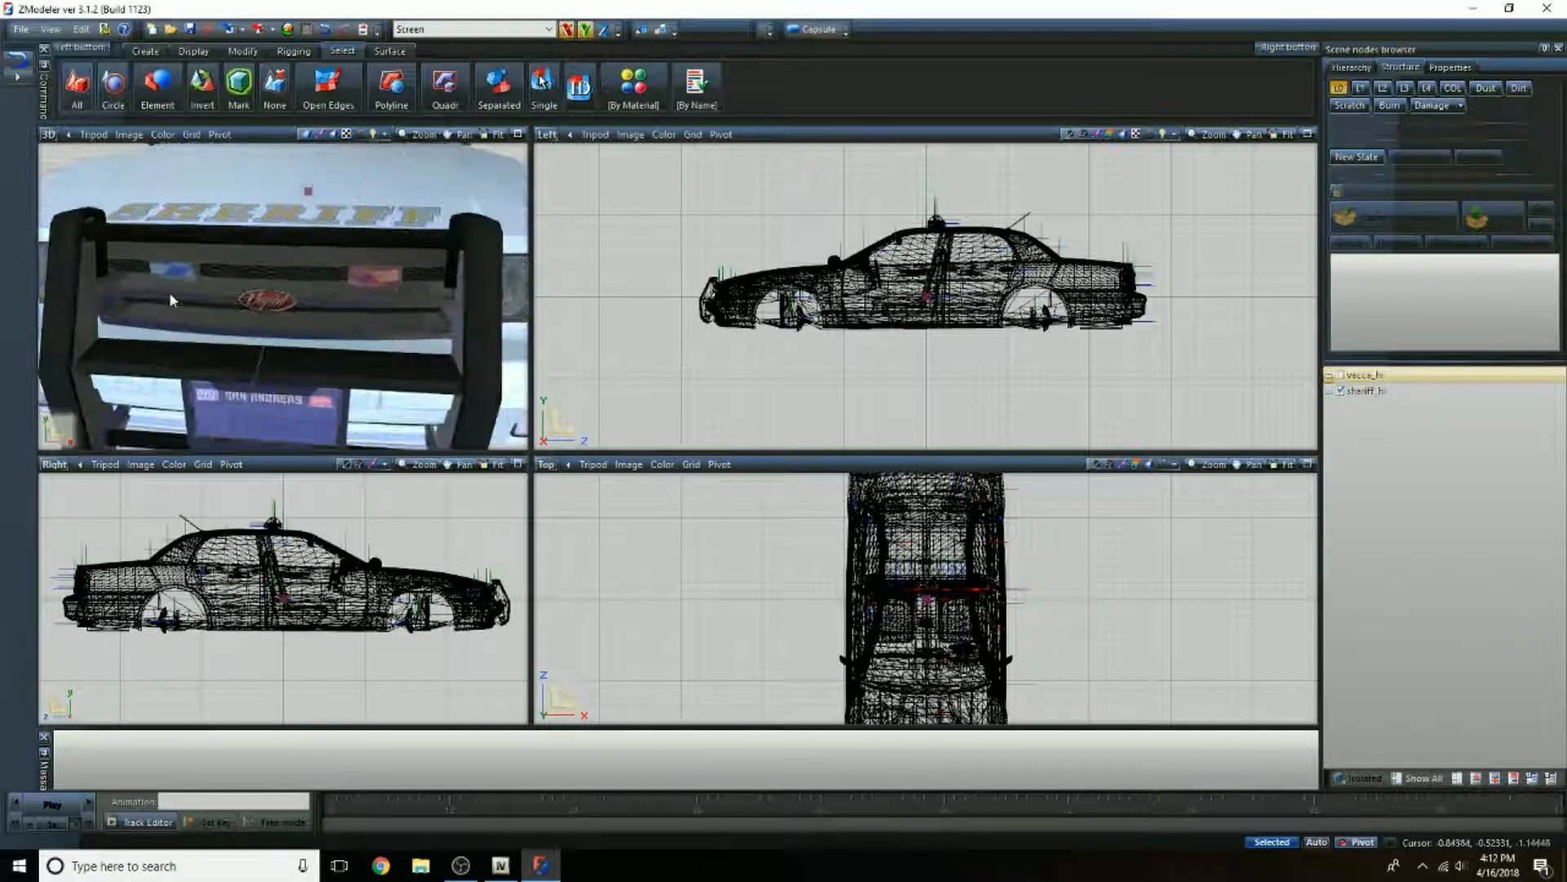
{"action": "scroll", "coordinate": [171, 299], "scroll_direction": "up", "scroll_amount": 2}
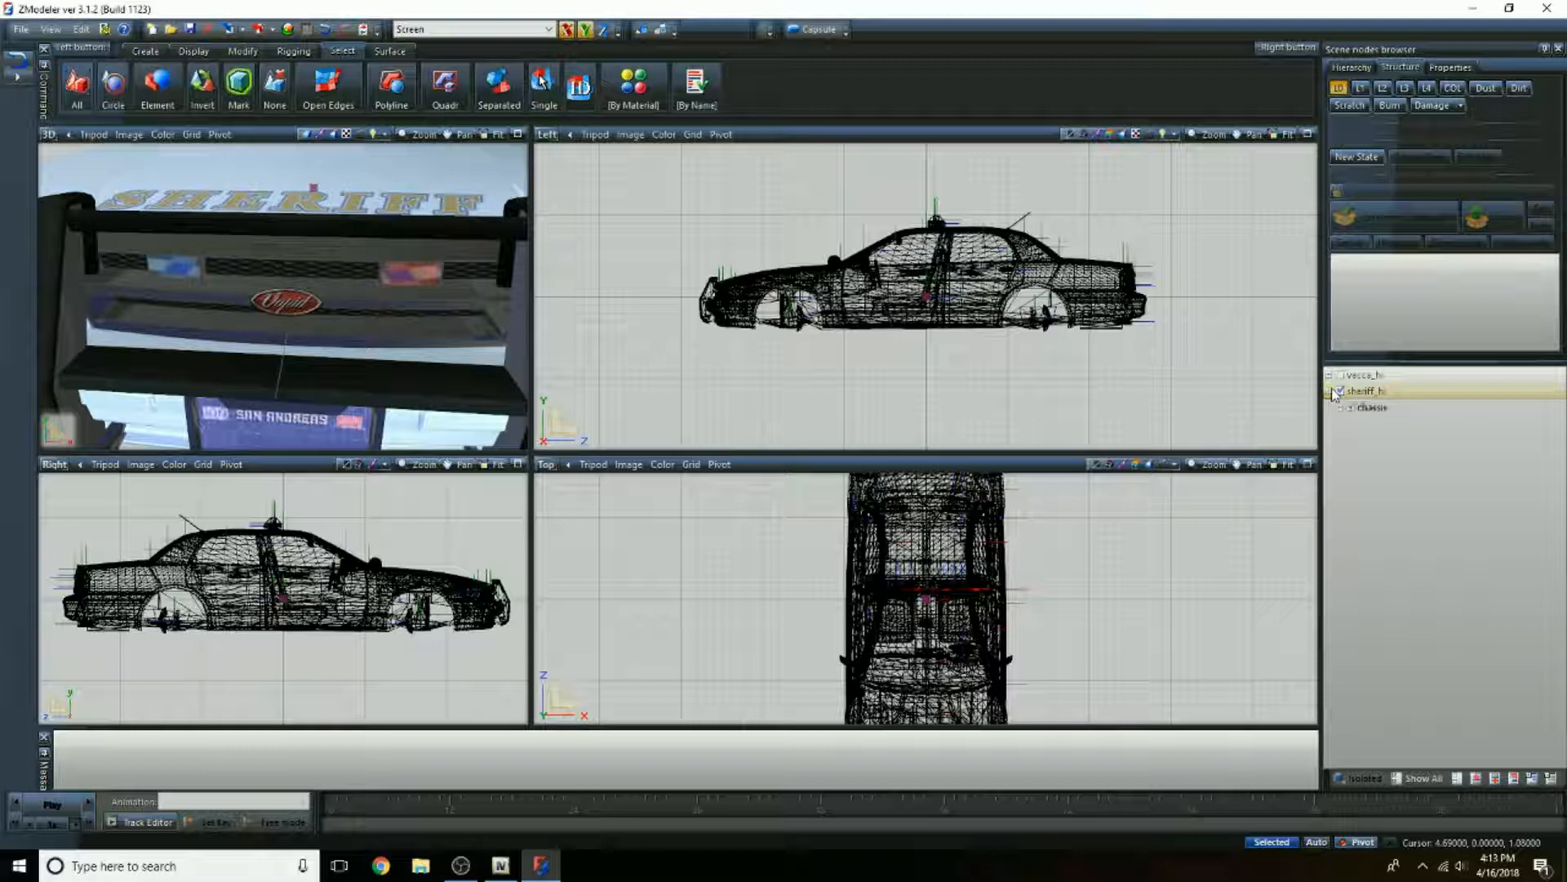
Step: Expand the sheriff_hi chassis to reach its siren parts and change the Top viewport to the Front view of the grille
{"action": "left_click", "coordinate": [1350, 407]}
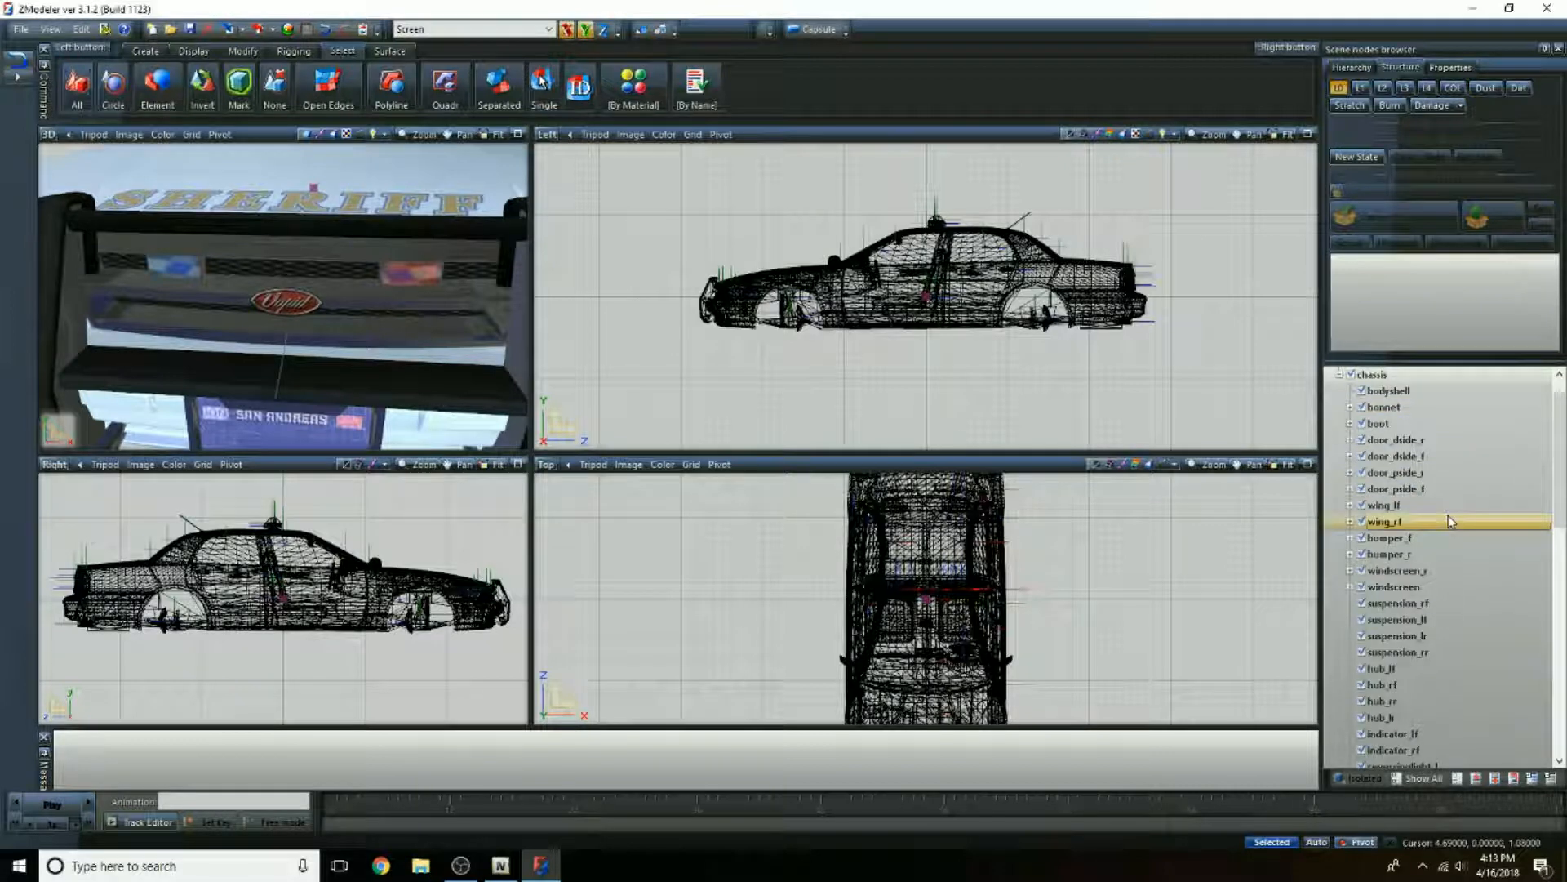
{"action": "scroll", "coordinate": [1450, 521], "scroll_direction": "down", "scroll_amount": 12}
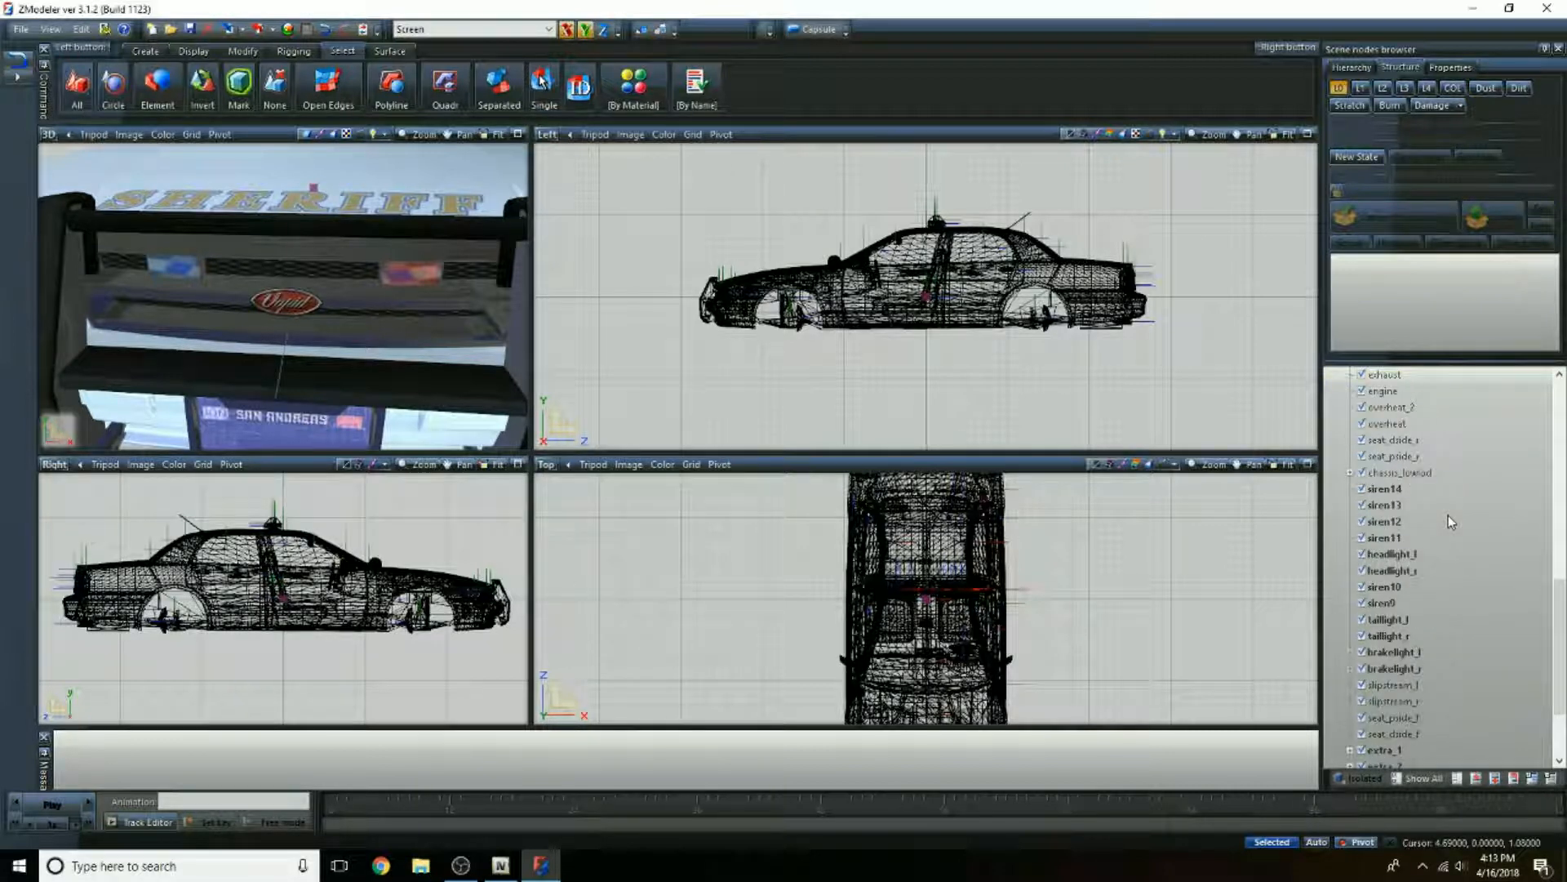
{"action": "scroll", "coordinate": [1448, 516], "scroll_direction": "down", "scroll_amount": 3}
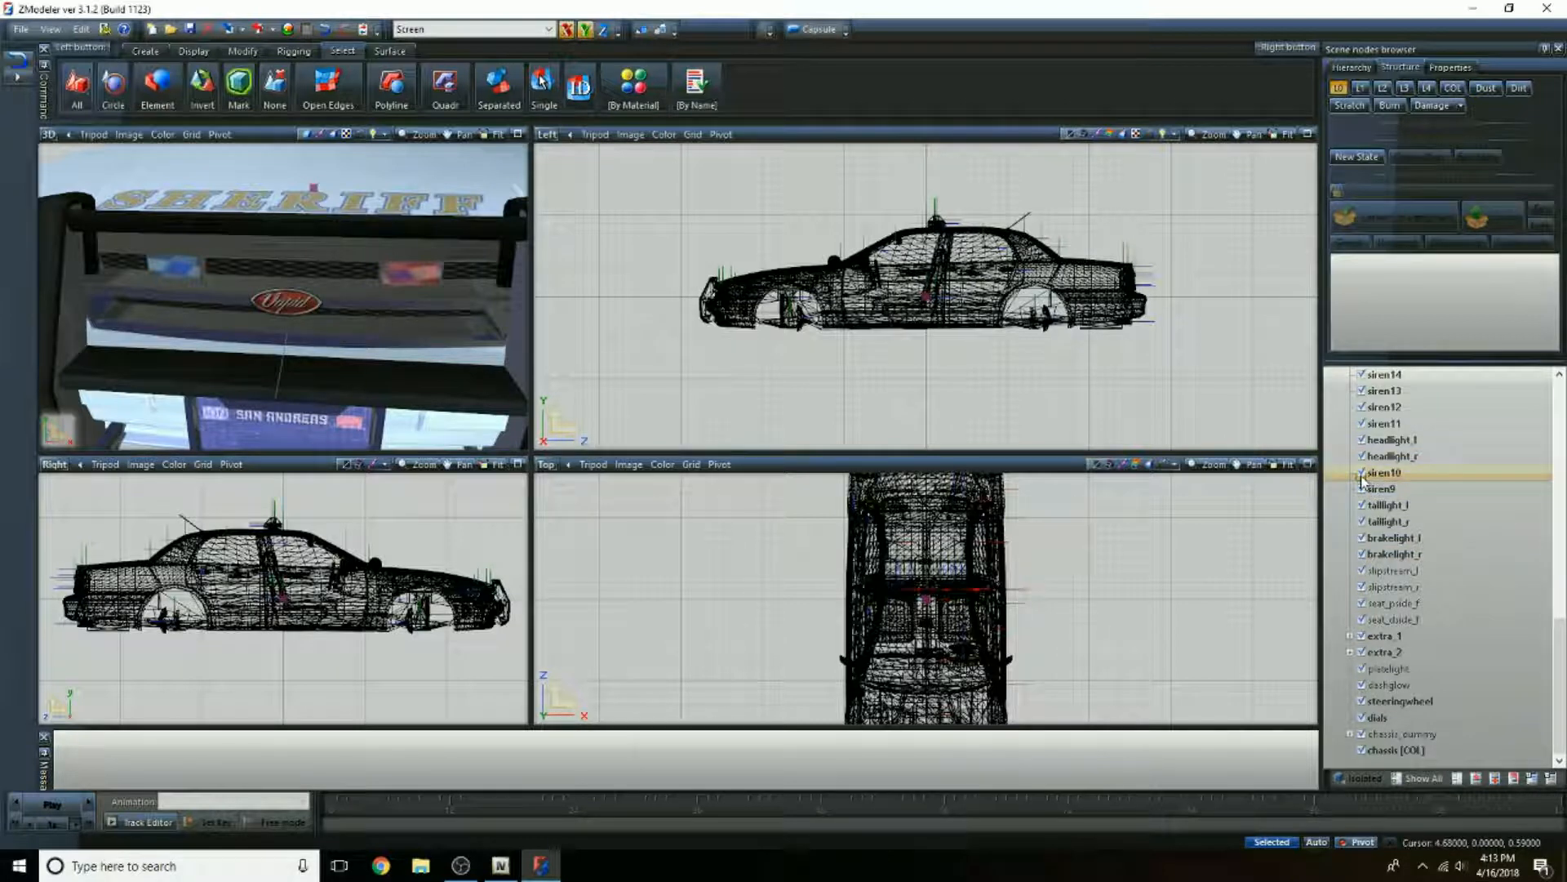
{"action": "left_click", "coordinate": [546, 463]}
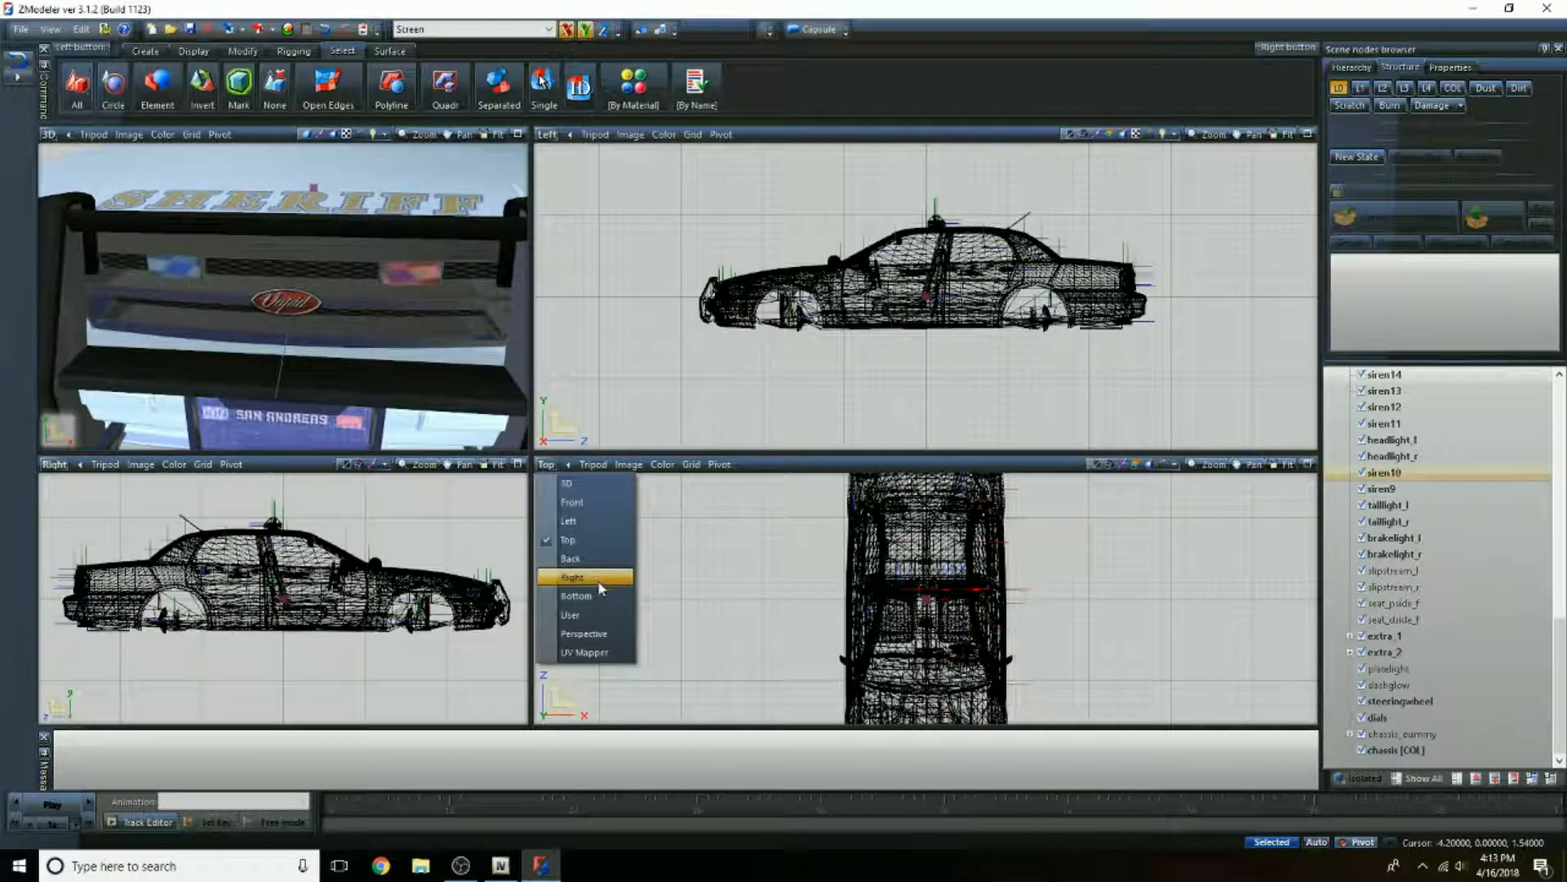
{"action": "left_click", "coordinate": [573, 501]}
{"action": "scroll", "coordinate": [898, 565], "scroll_direction": "up", "scroll_amount": 10}
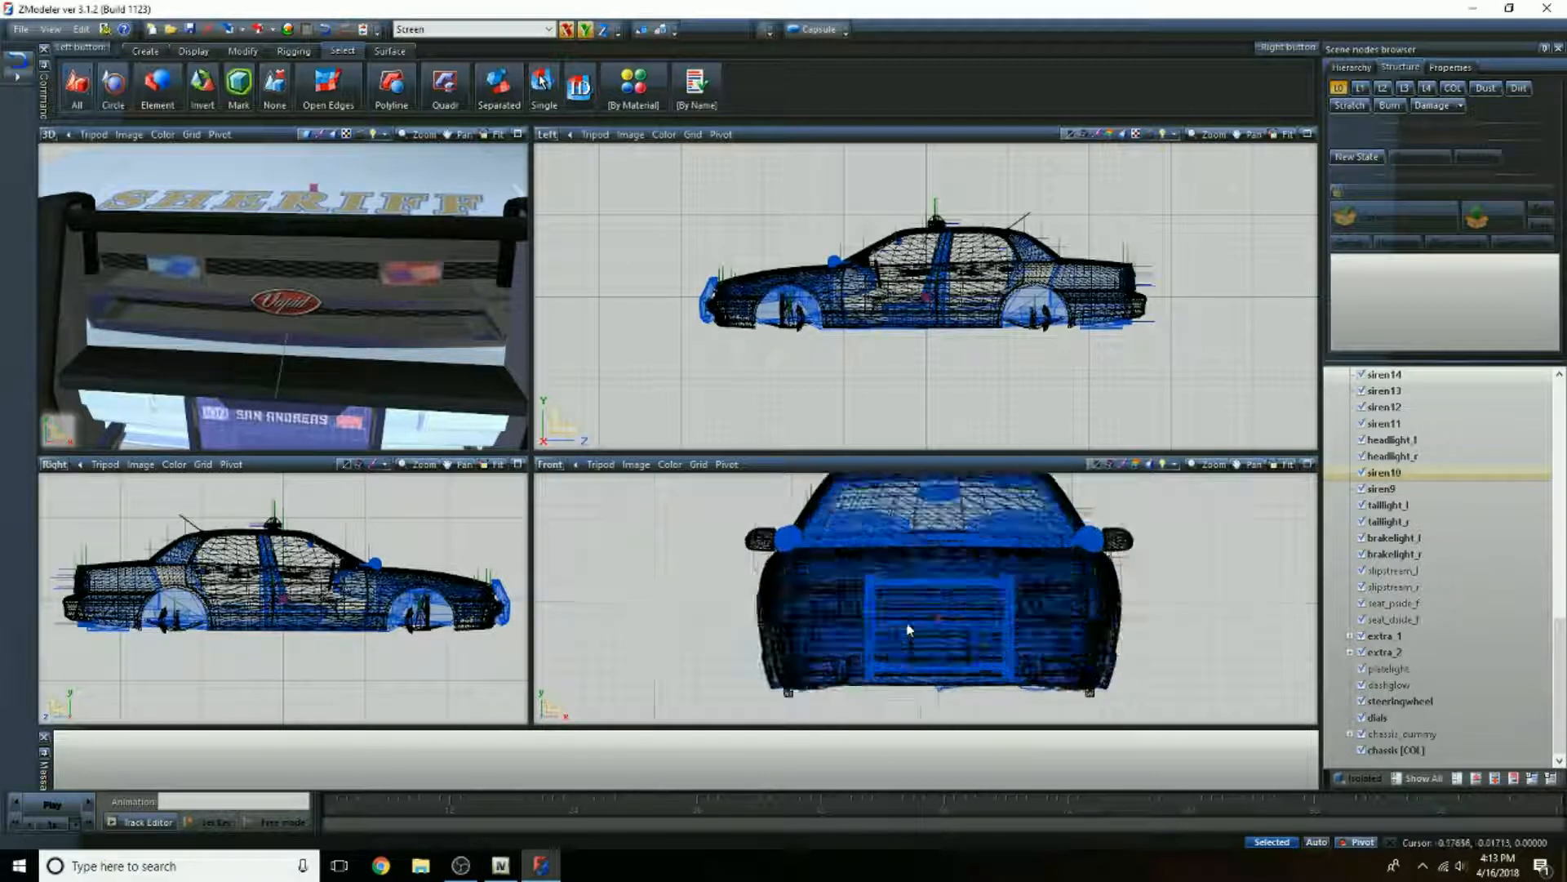
{"action": "left_click", "coordinate": [933, 584]}
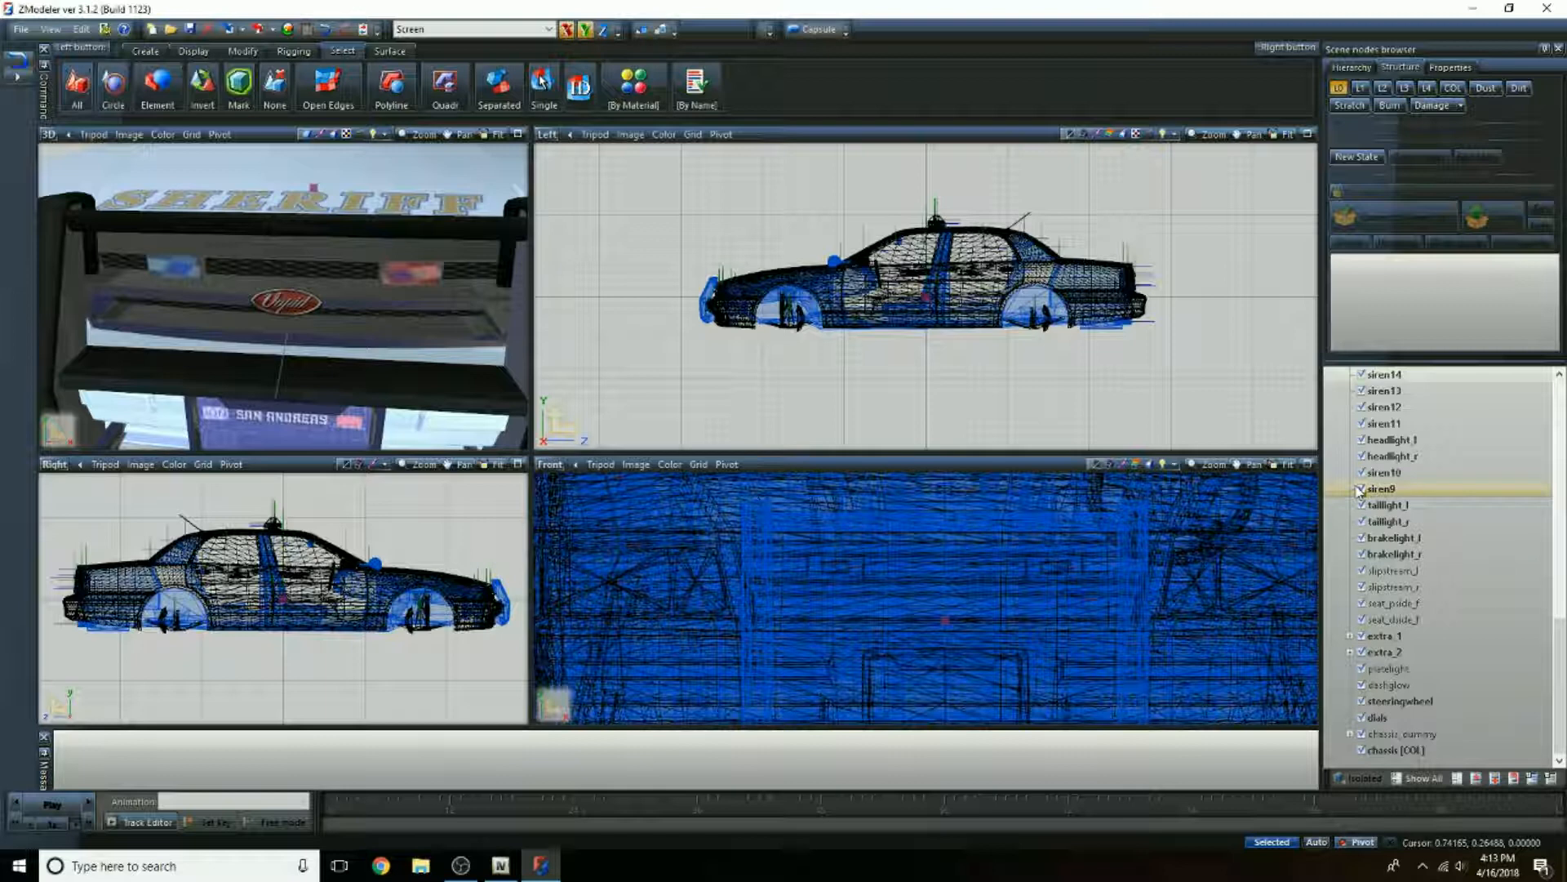
Step: Unlink siren10 and siren9 from the sheriff_hi chassis so they stand as separate top-level nodes
{"action": "left_click", "coordinate": [1402, 473]}
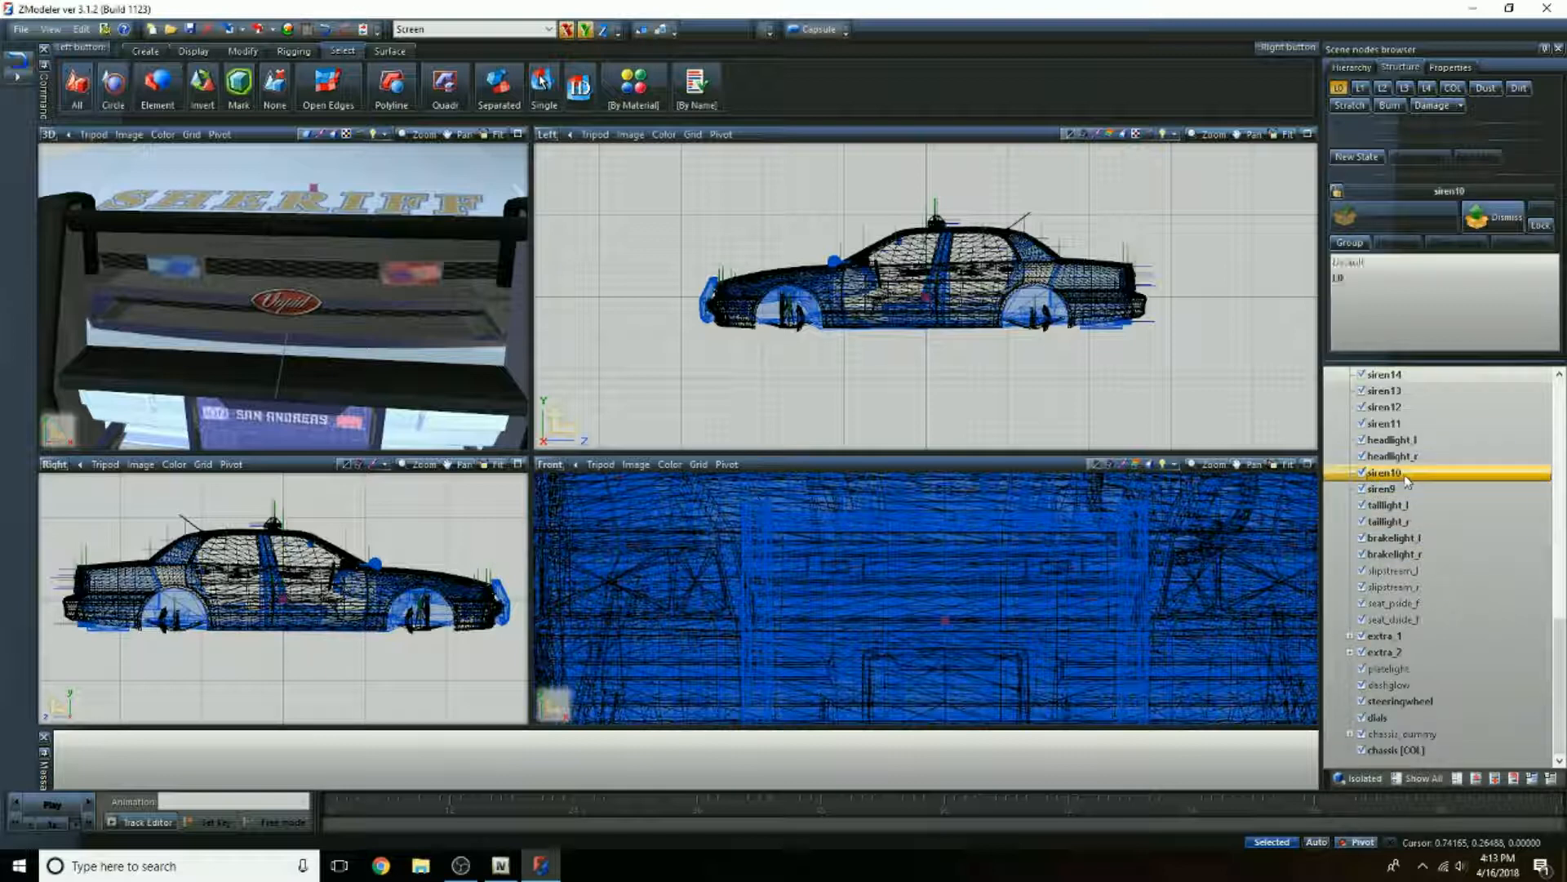
{"action": "right_click", "coordinate": [1407, 482]}
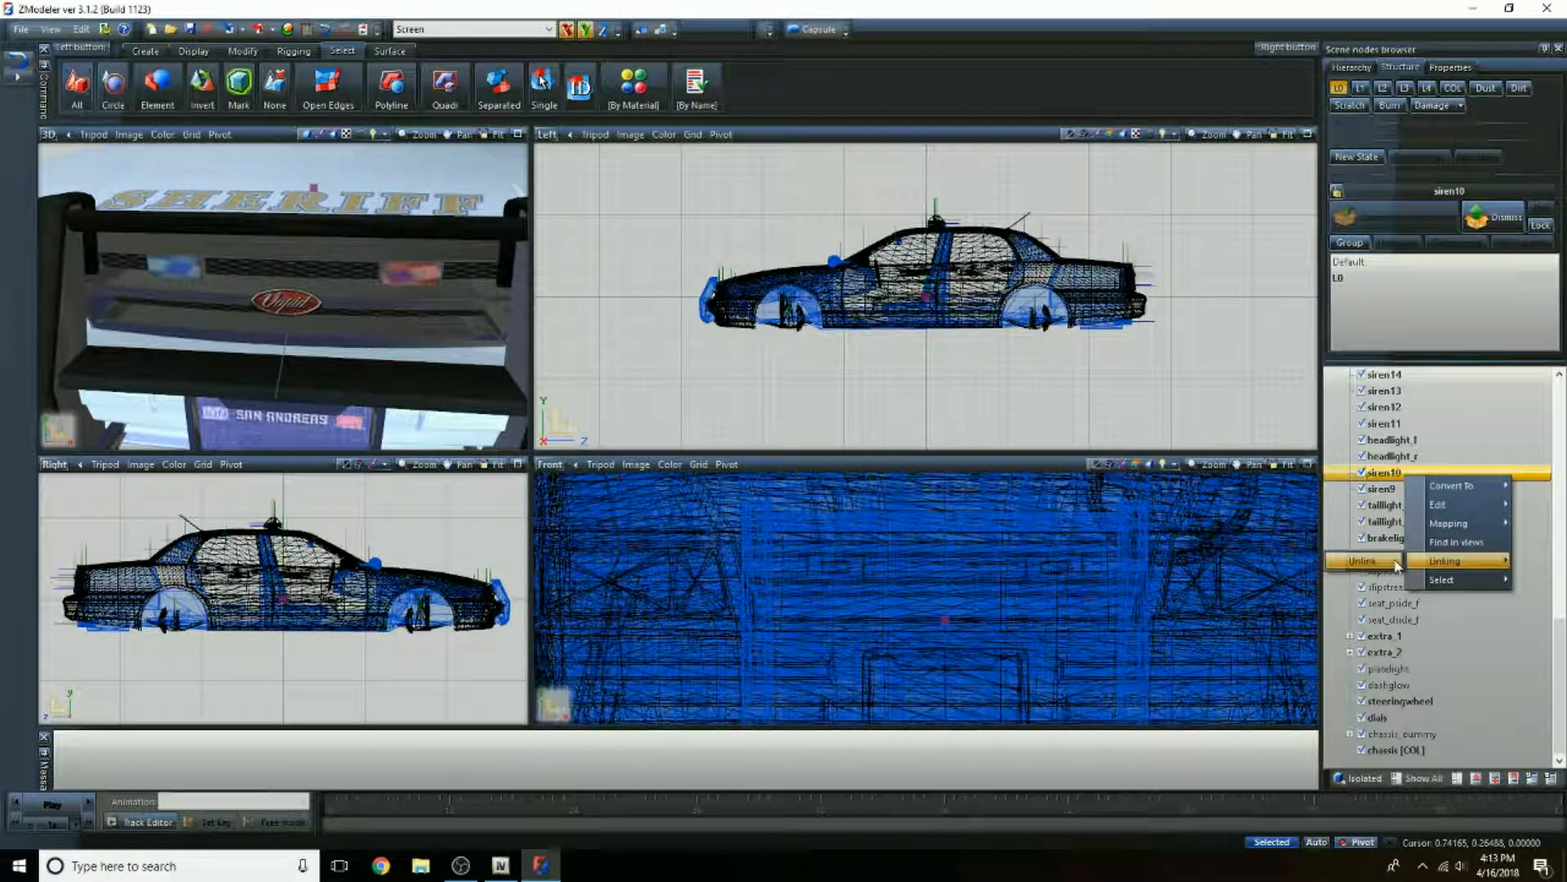
{"action": "left_click", "coordinate": [1396, 561]}
{"action": "scroll", "coordinate": [1466, 568], "scroll_direction": "up", "scroll_amount": 3}
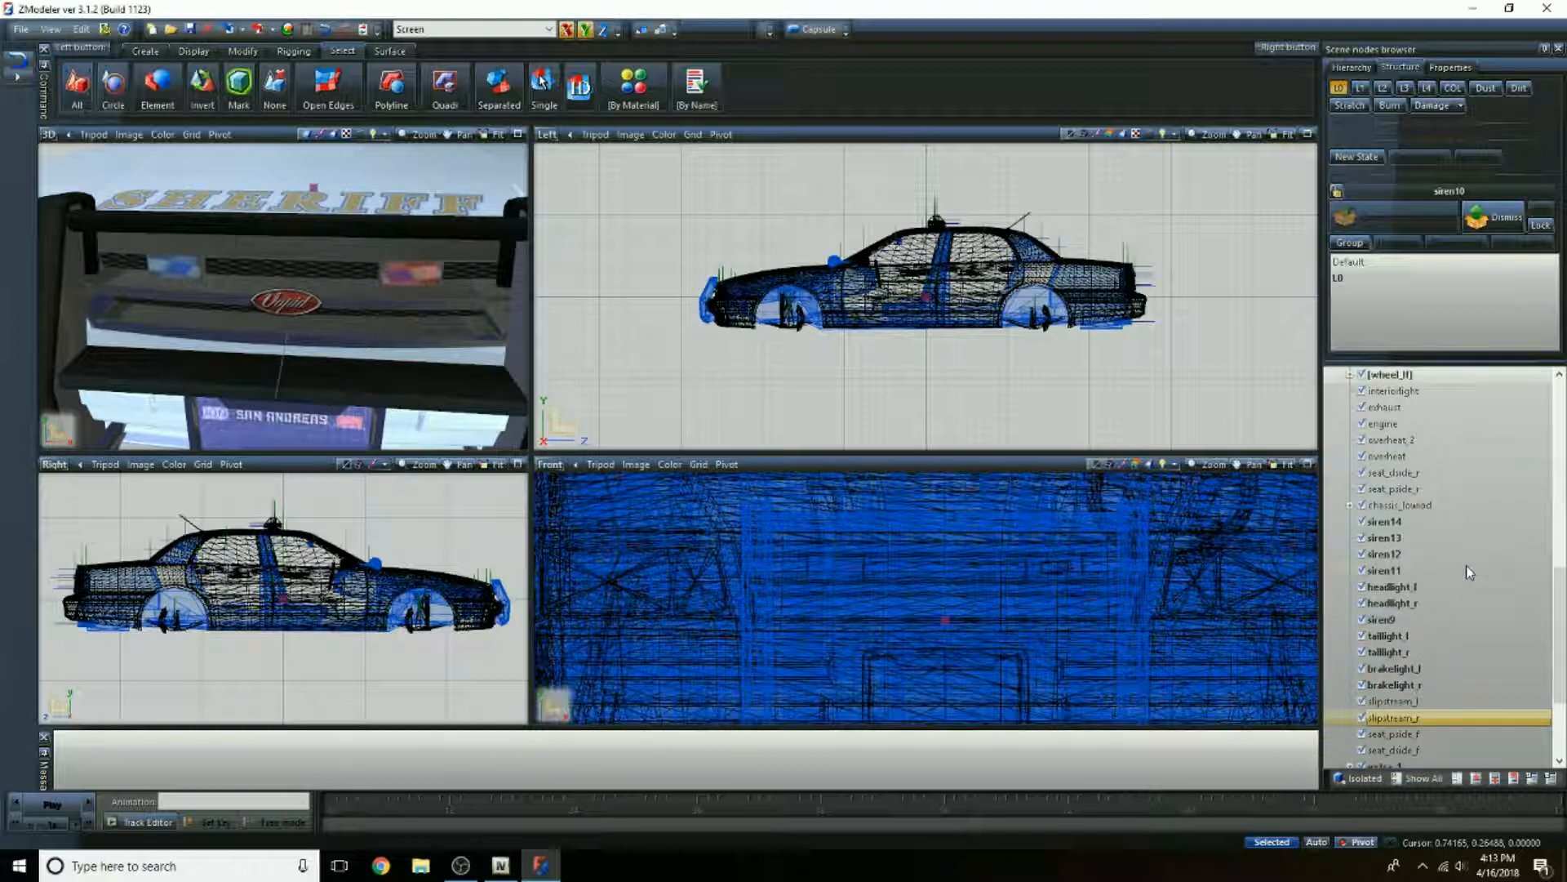
{"action": "left_click", "coordinate": [1426, 555]}
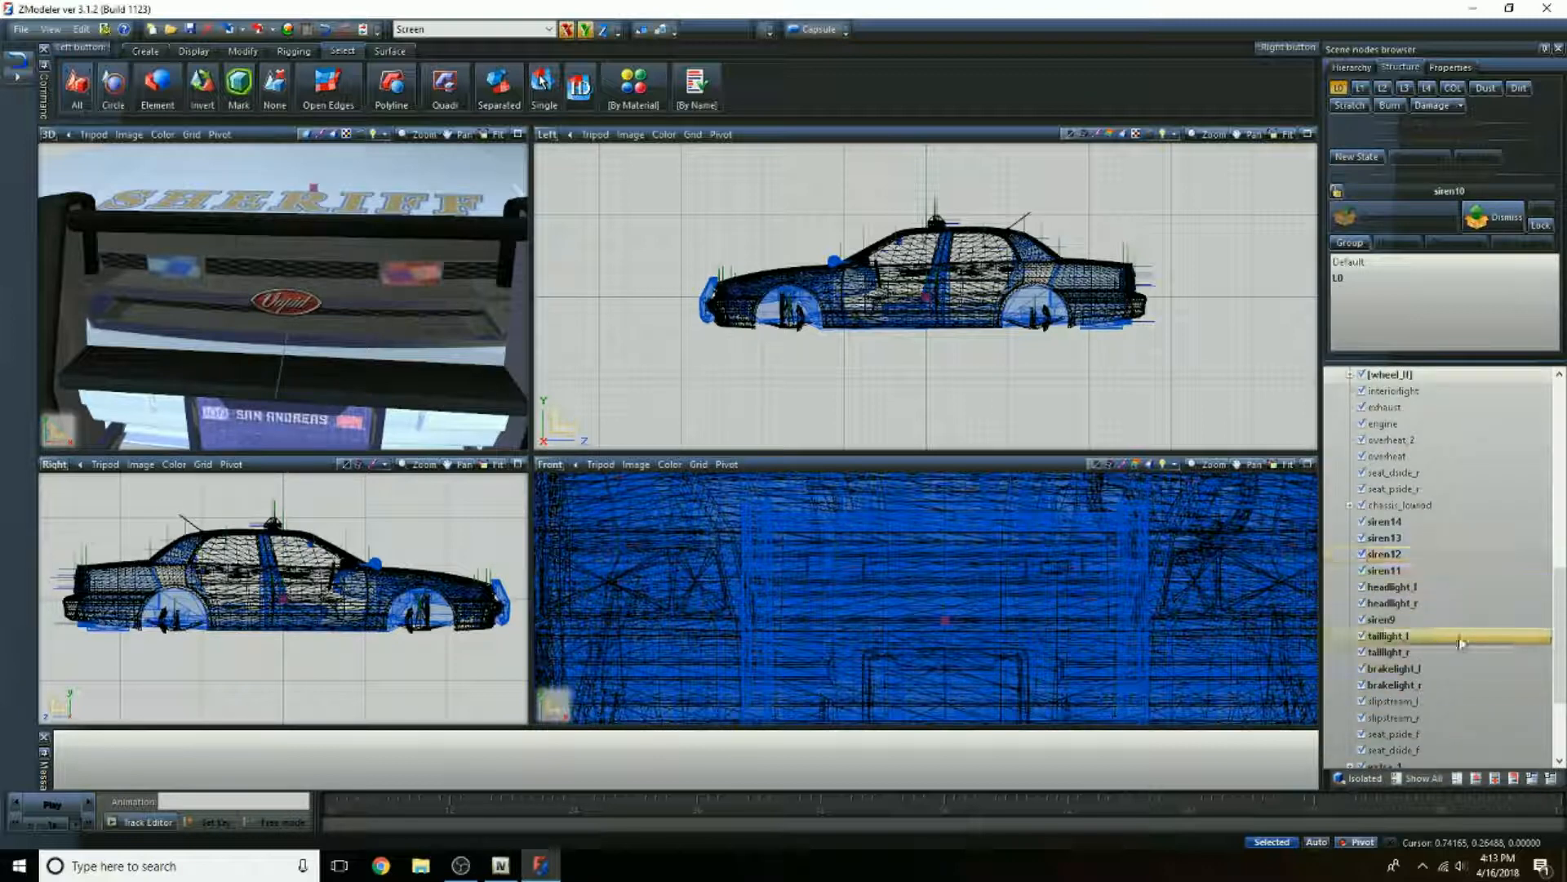
{"action": "right_click", "coordinate": [1386, 622]}
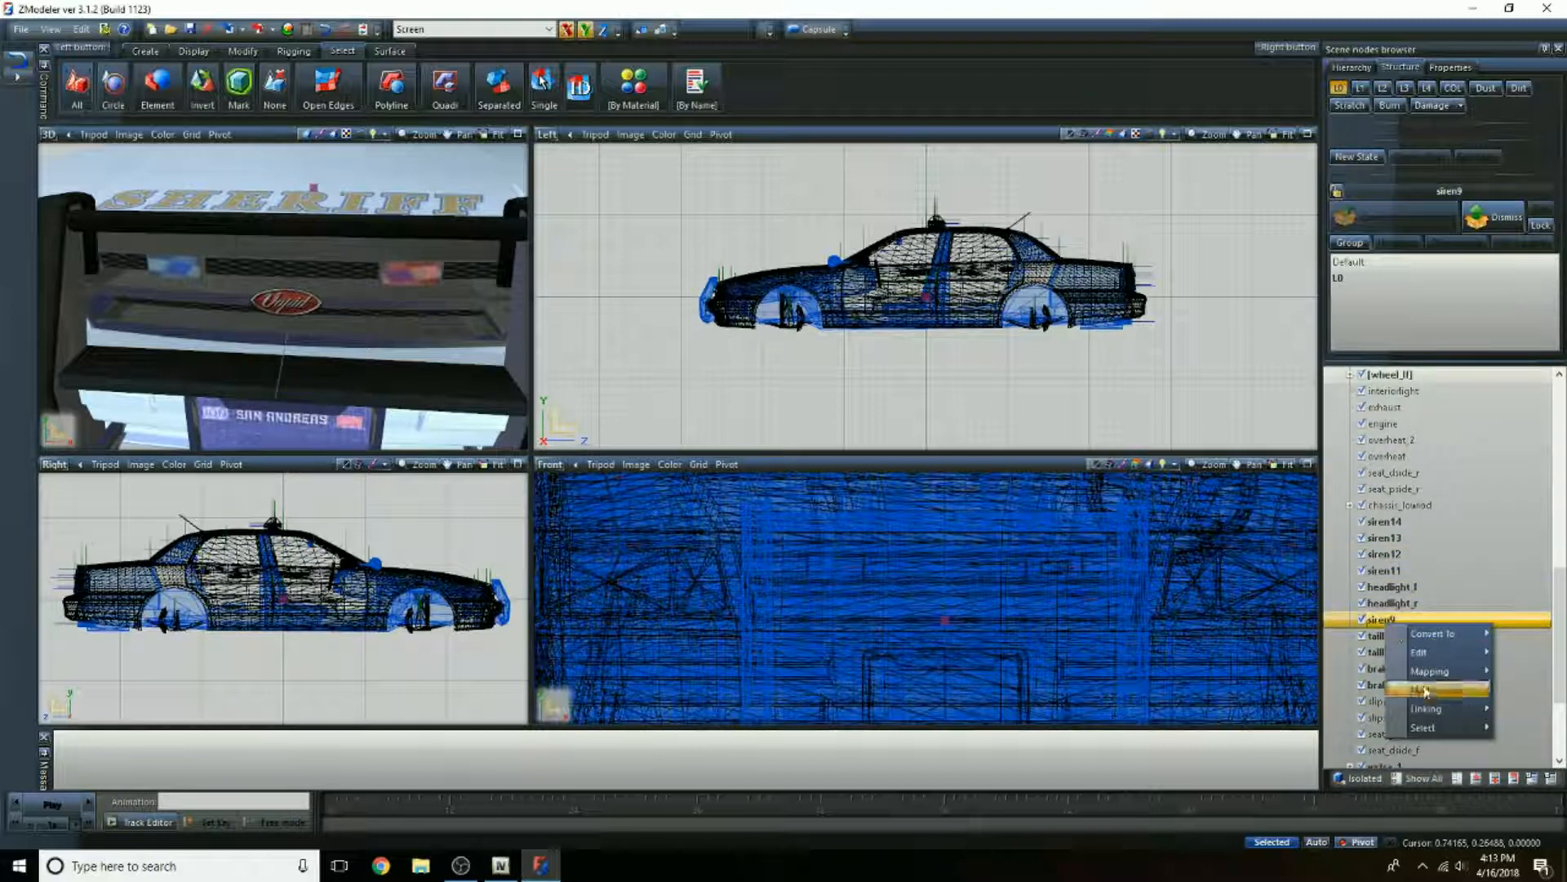
{"action": "mouse_move", "coordinate": [1426, 713]}
{"action": "left_click", "coordinate": [1373, 713]}
{"action": "scroll", "coordinate": [1478, 680], "scroll_direction": "down", "scroll_amount": 4}
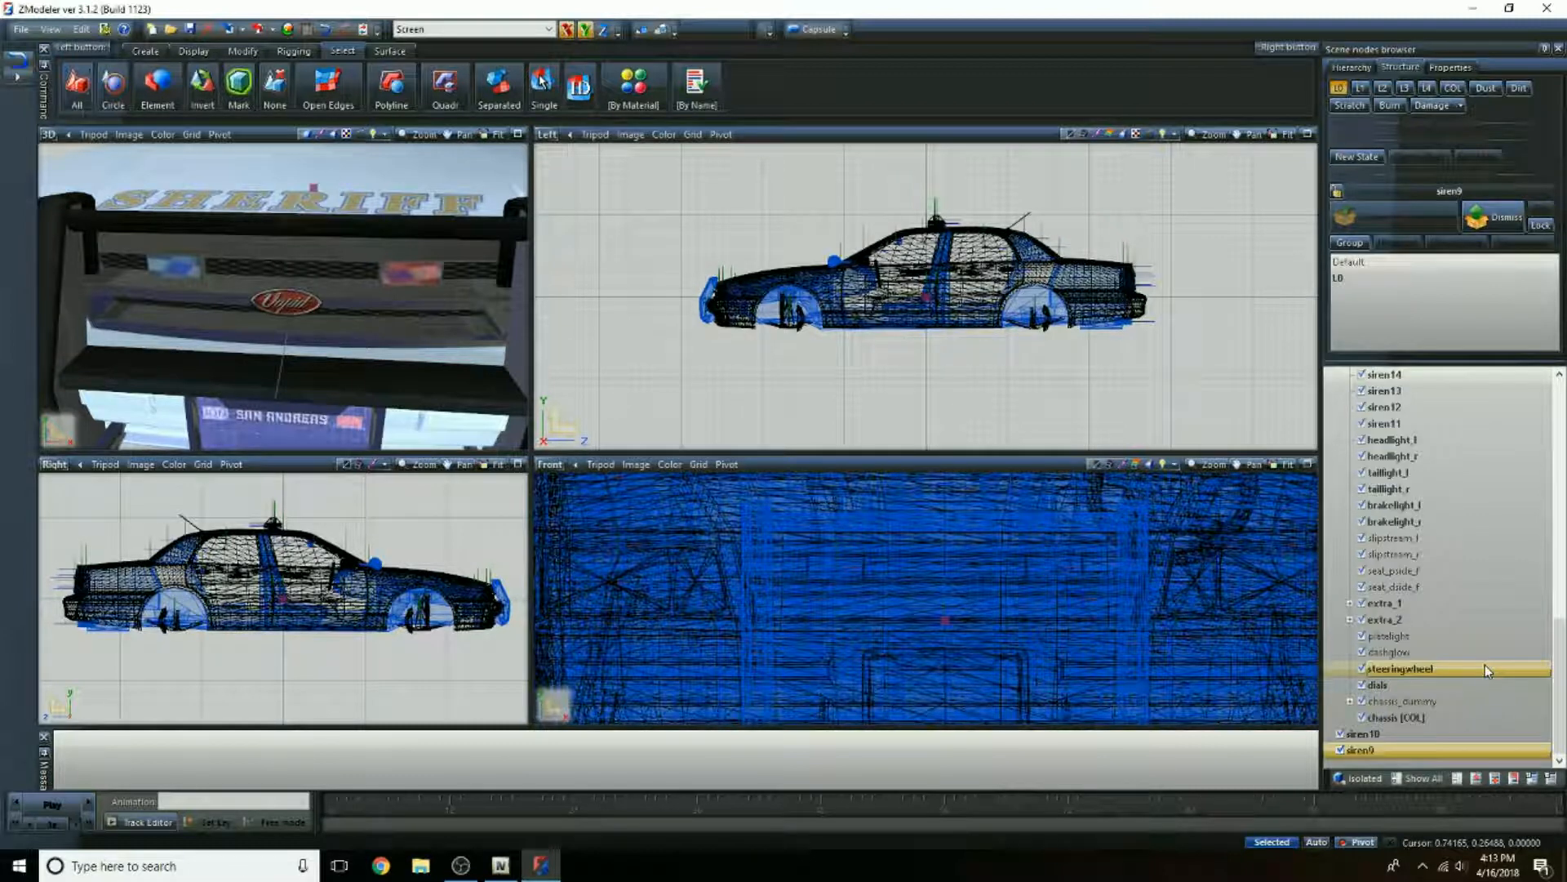
Step: Collapse the sheriff_hi tree and delete the whole sheriff_hi model, keeping only the two unlinked sirens
{"action": "scroll", "coordinate": [1458, 651], "scroll_direction": "up", "scroll_amount": 14}
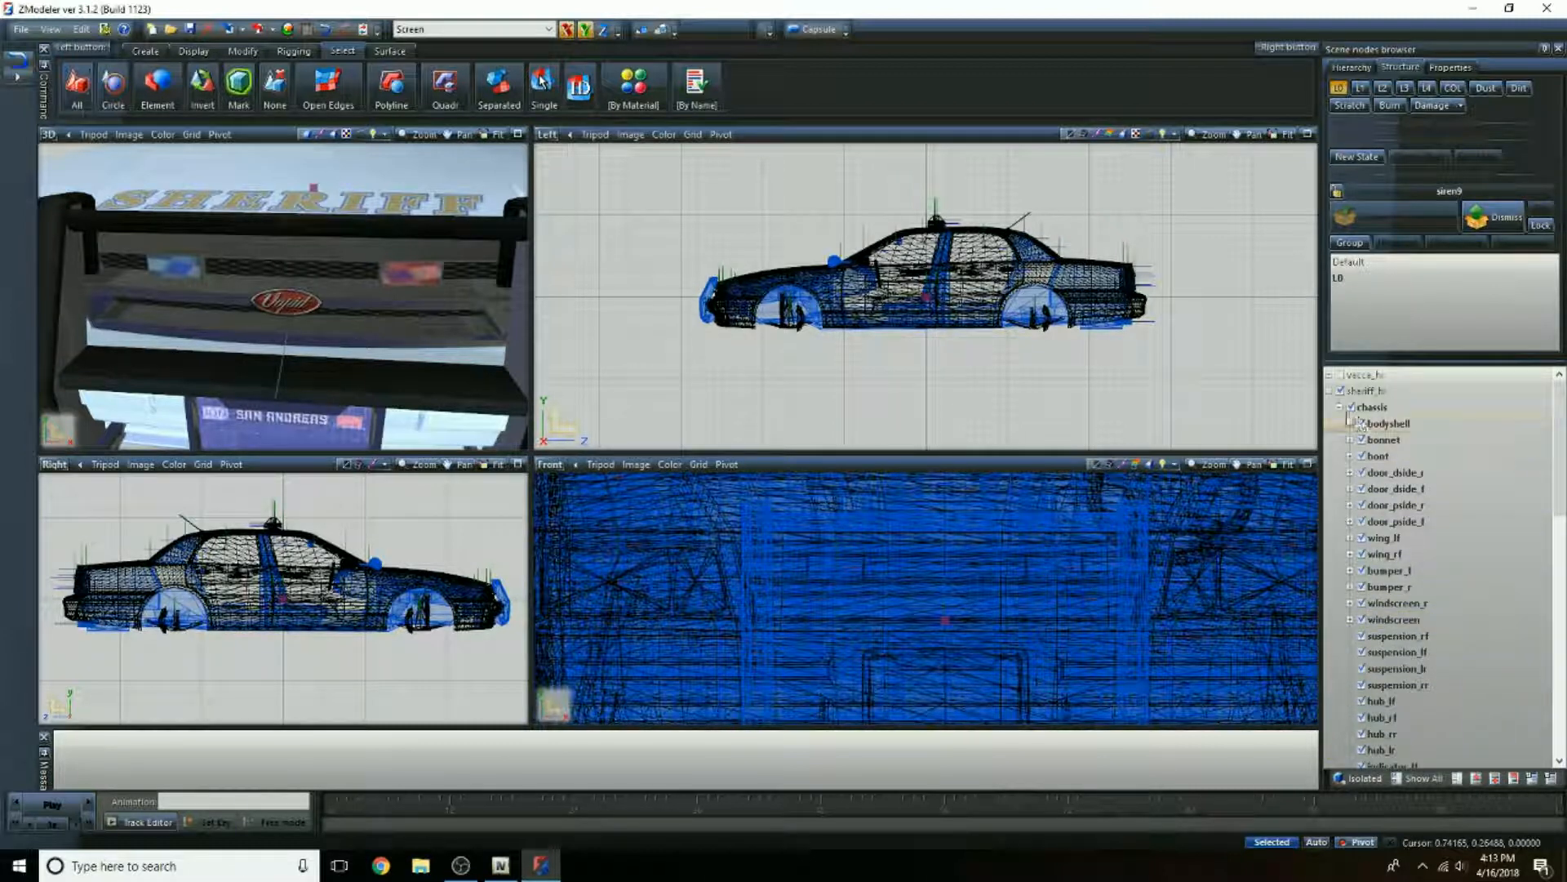
{"action": "left_click", "coordinate": [1332, 391]}
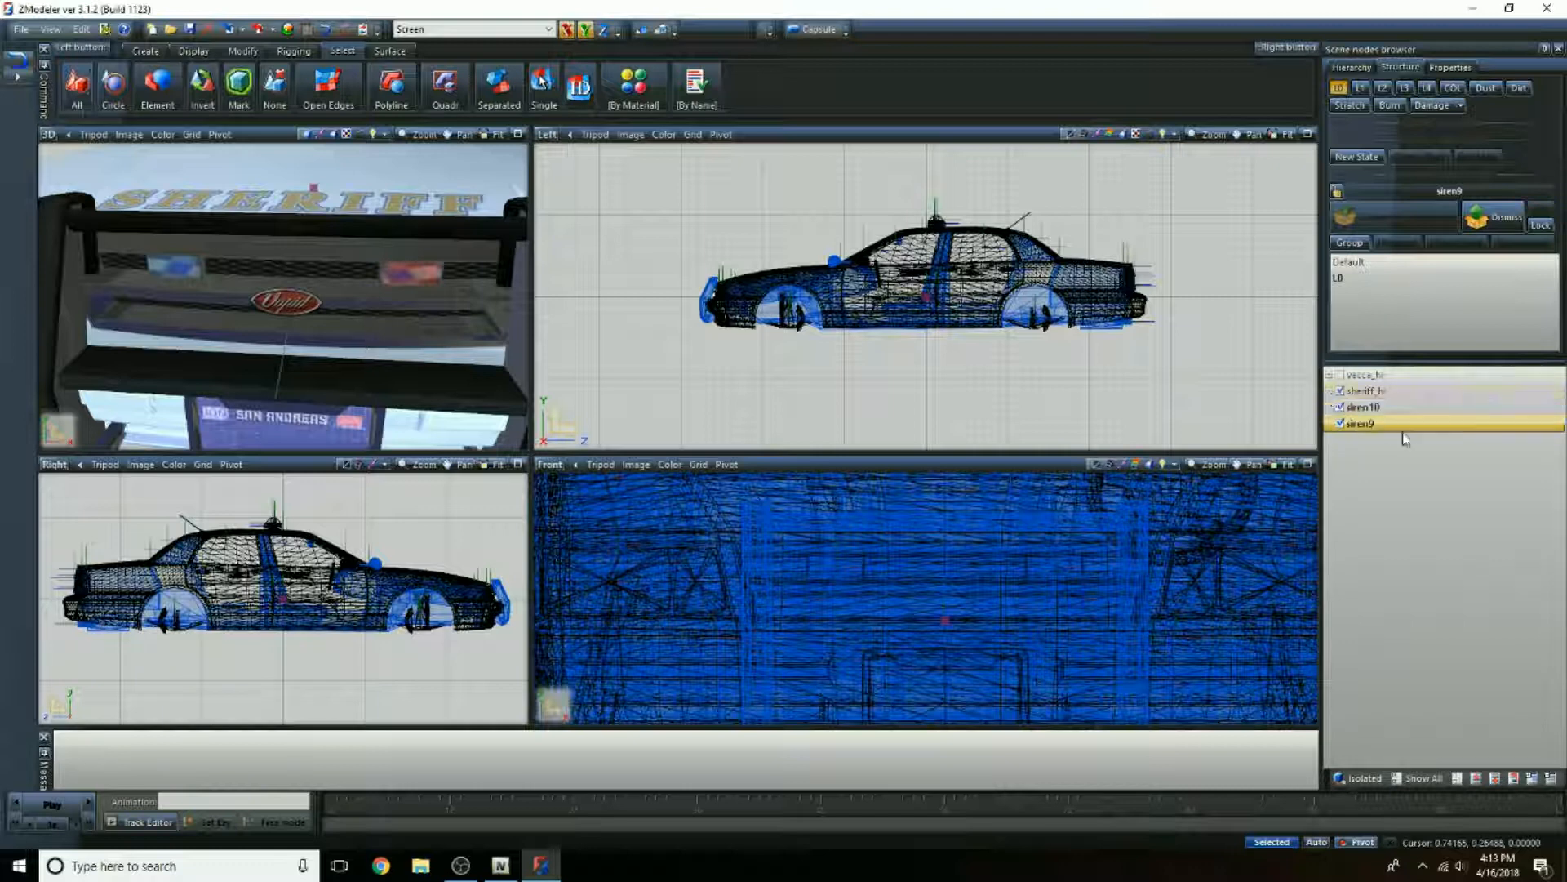
{"action": "left_click", "coordinate": [1366, 409], "text": "ctrl"}
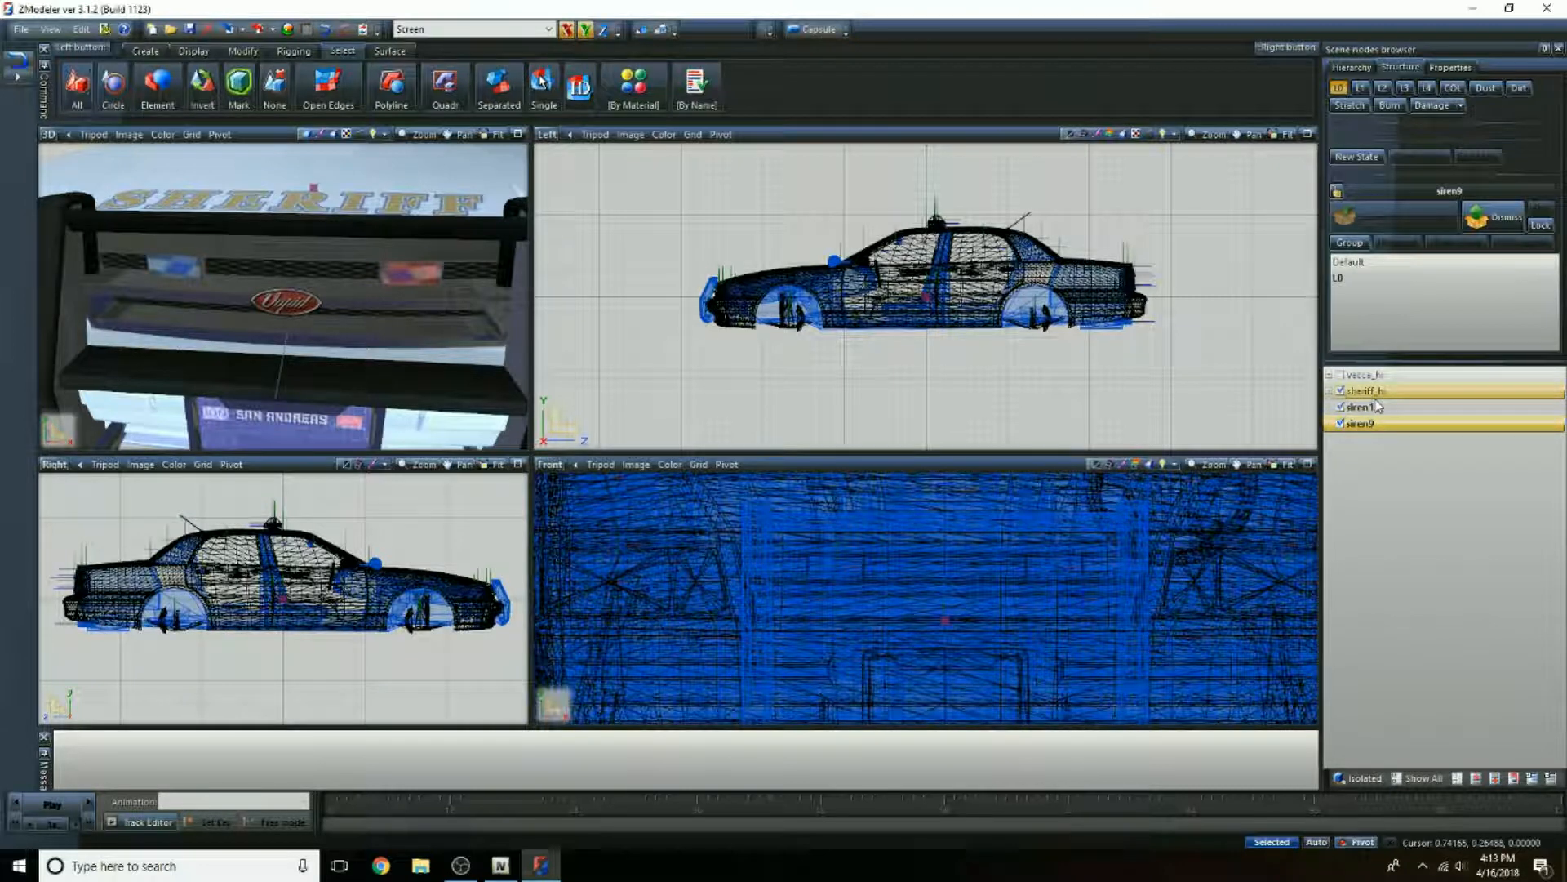
{"action": "left_click", "coordinate": [1381, 392]}
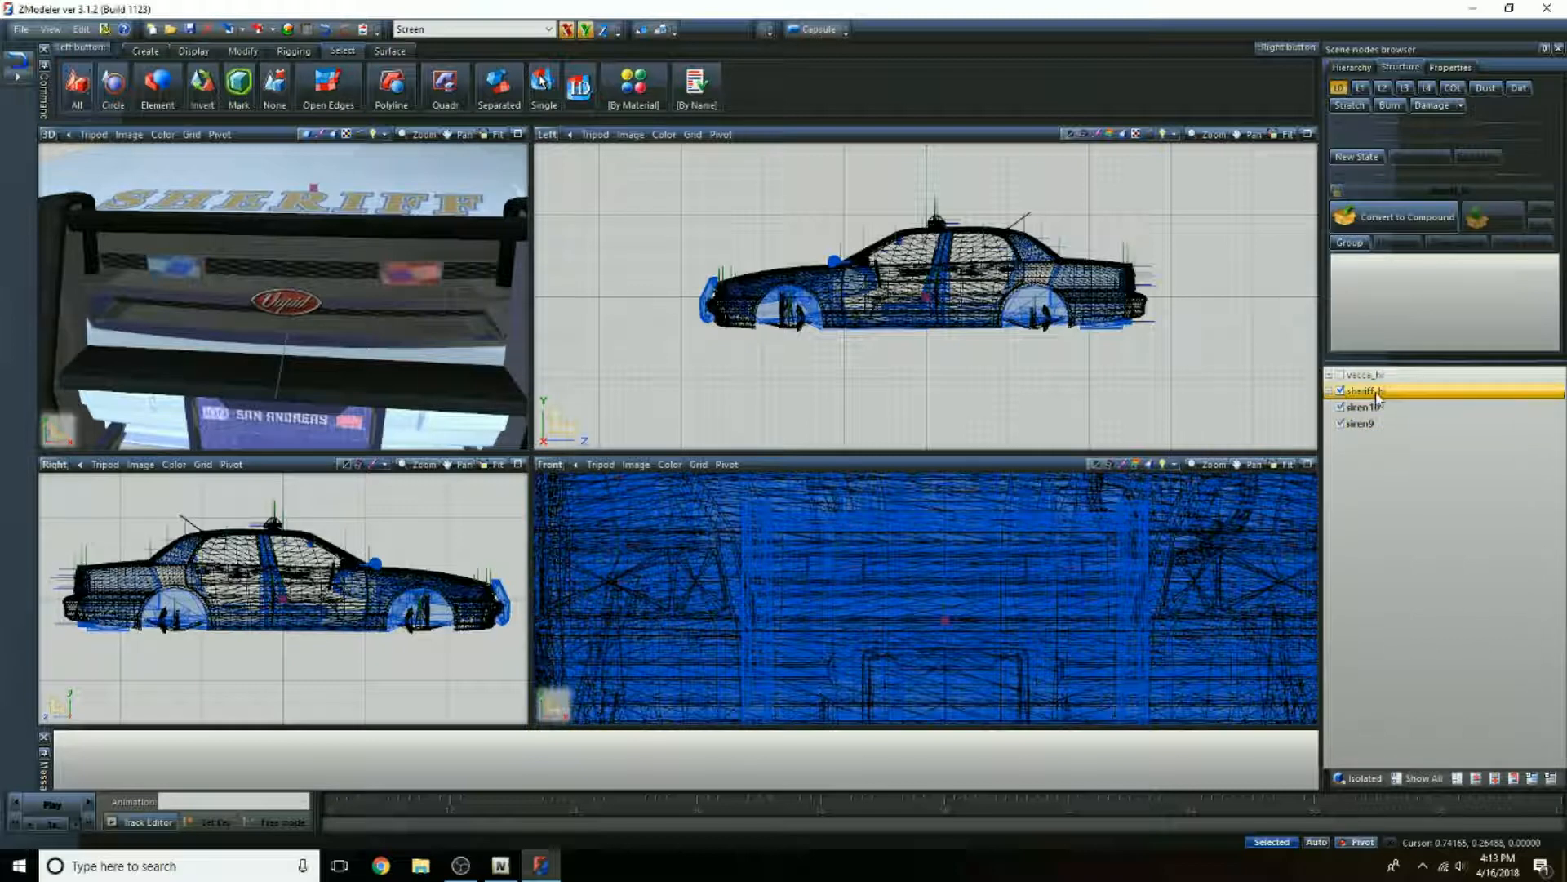
{"action": "right_click", "coordinate": [1378, 397]}
{"action": "mouse_move", "coordinate": [1436, 403]}
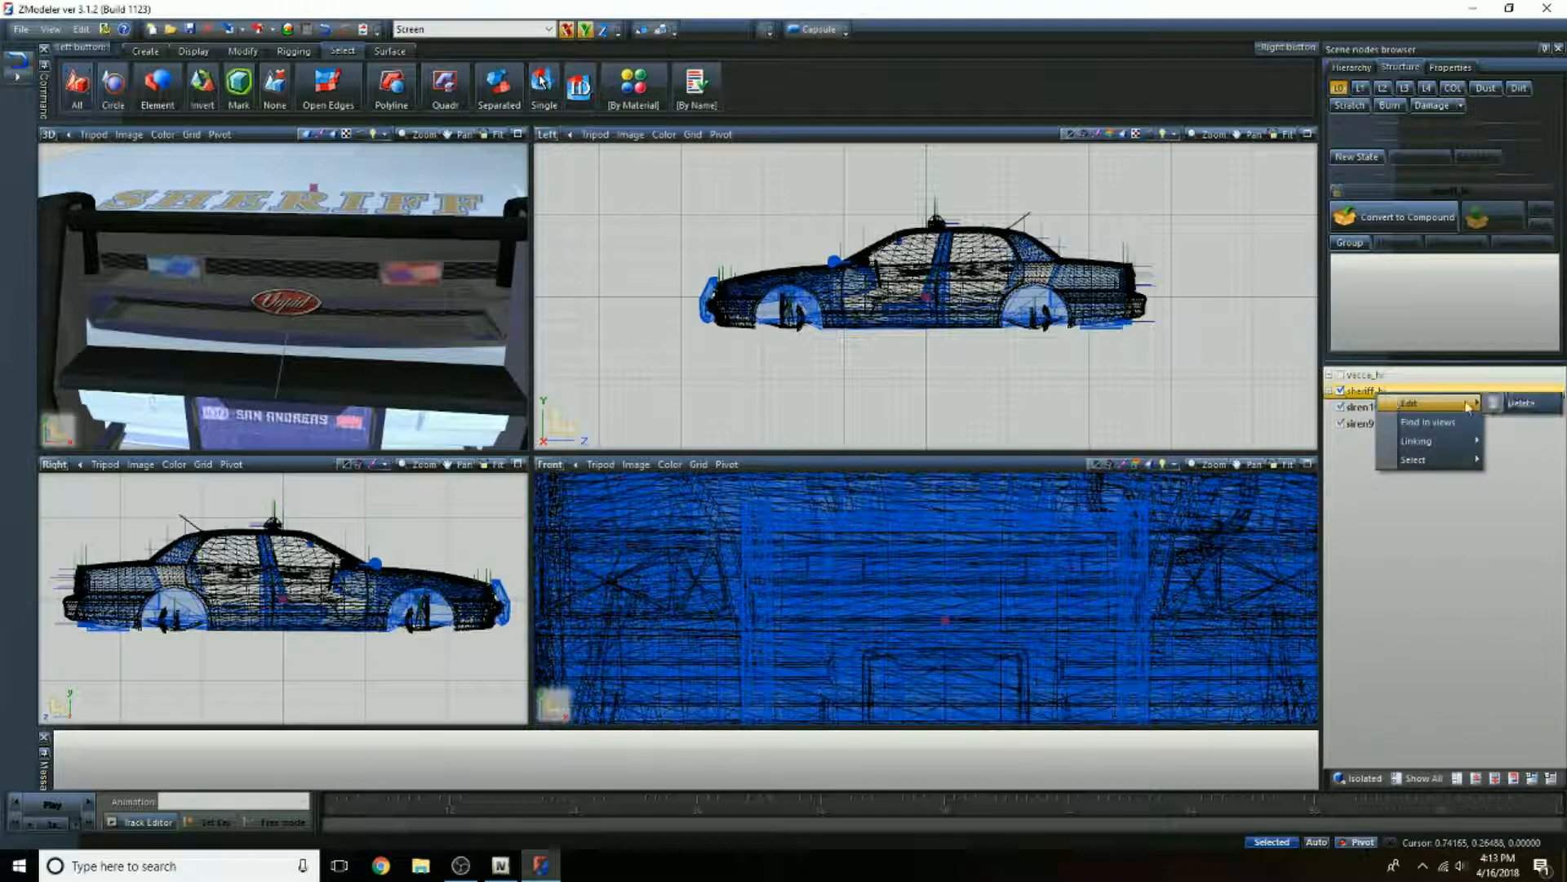
{"action": "left_click", "coordinate": [1514, 408]}
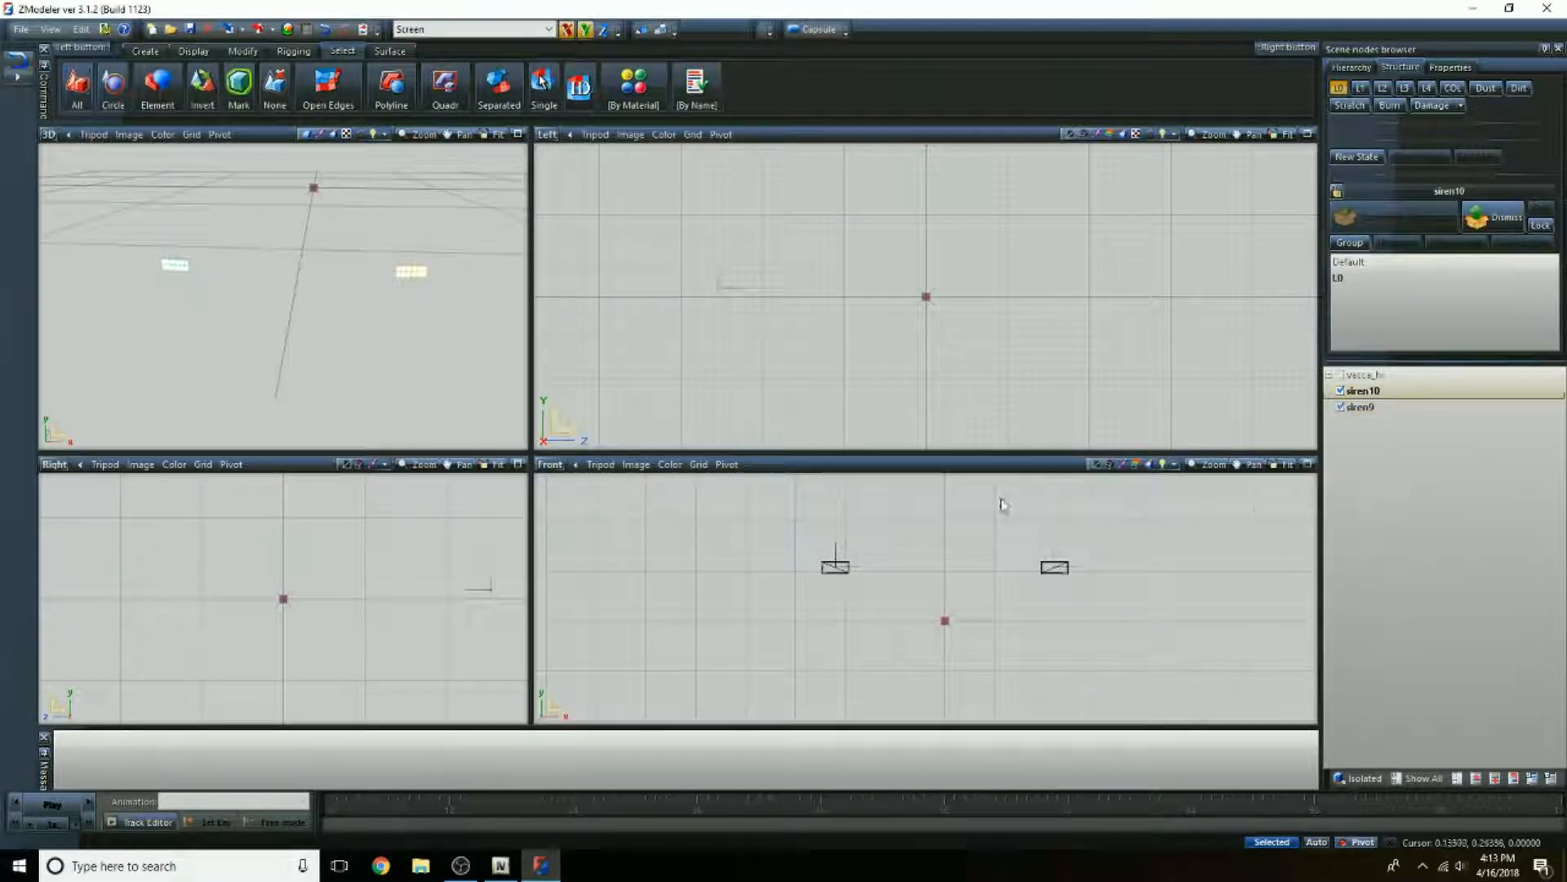
Step: Inspect the two remaining siren lights and make the vacca_hi model visible together with them
{"action": "scroll", "coordinate": [955, 567], "scroll_direction": "down", "scroll_amount": 2}
{"action": "scroll", "coordinate": [287, 248], "scroll_direction": "up", "scroll_amount": 3}
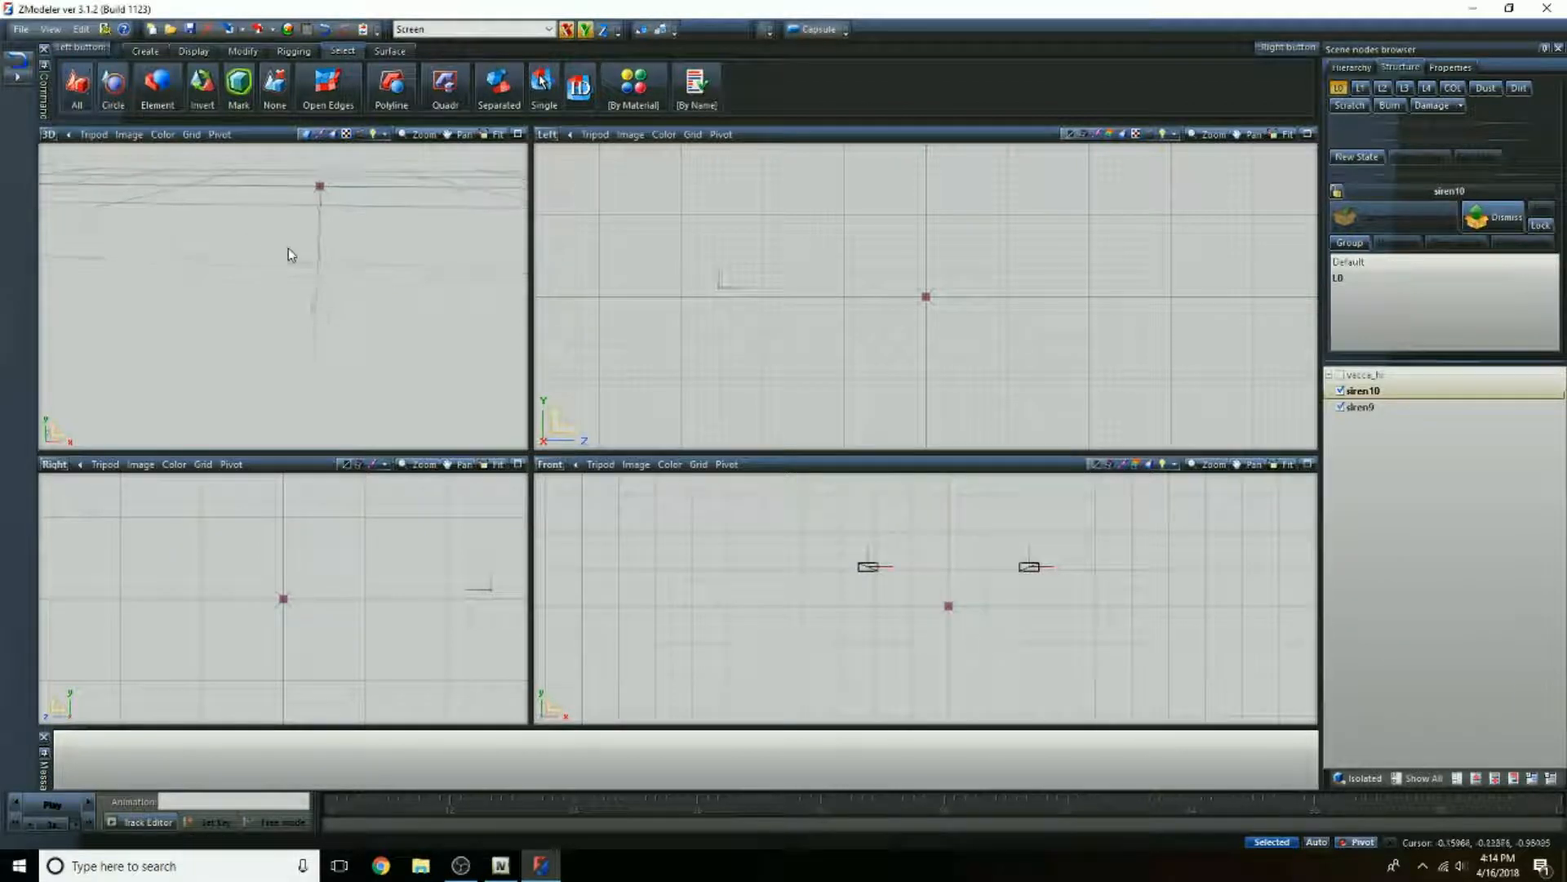
{"action": "scroll", "coordinate": [329, 306], "scroll_direction": "down", "scroll_amount": 2}
{"action": "middle_click_drag", "start_coordinate": [326, 302], "coordinate": [322, 298]}
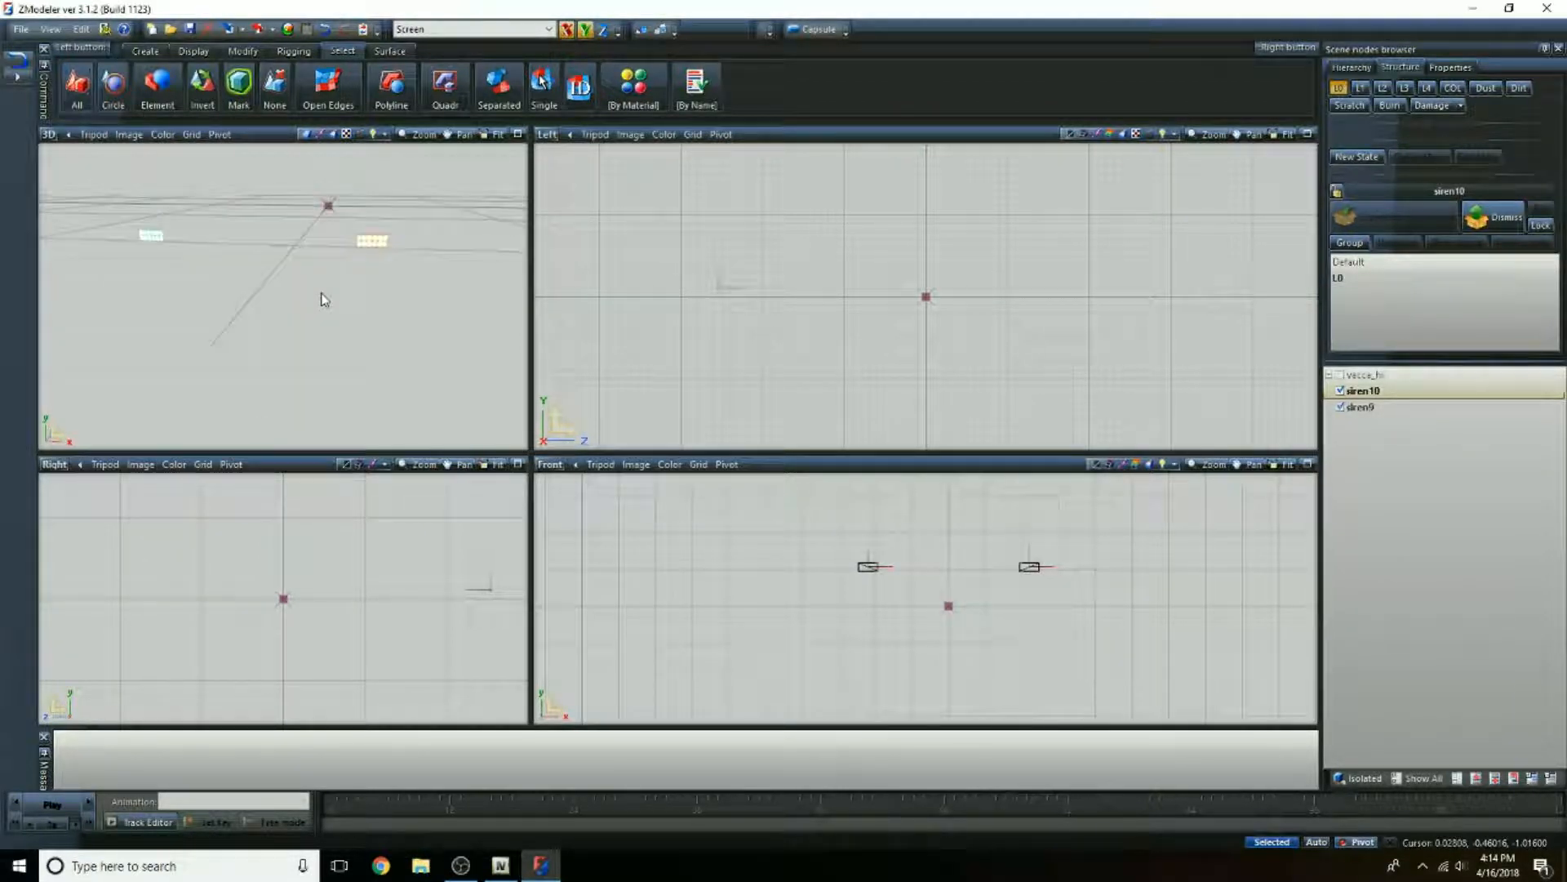
{"action": "scroll", "coordinate": [250, 228], "scroll_direction": "up", "scroll_amount": 1}
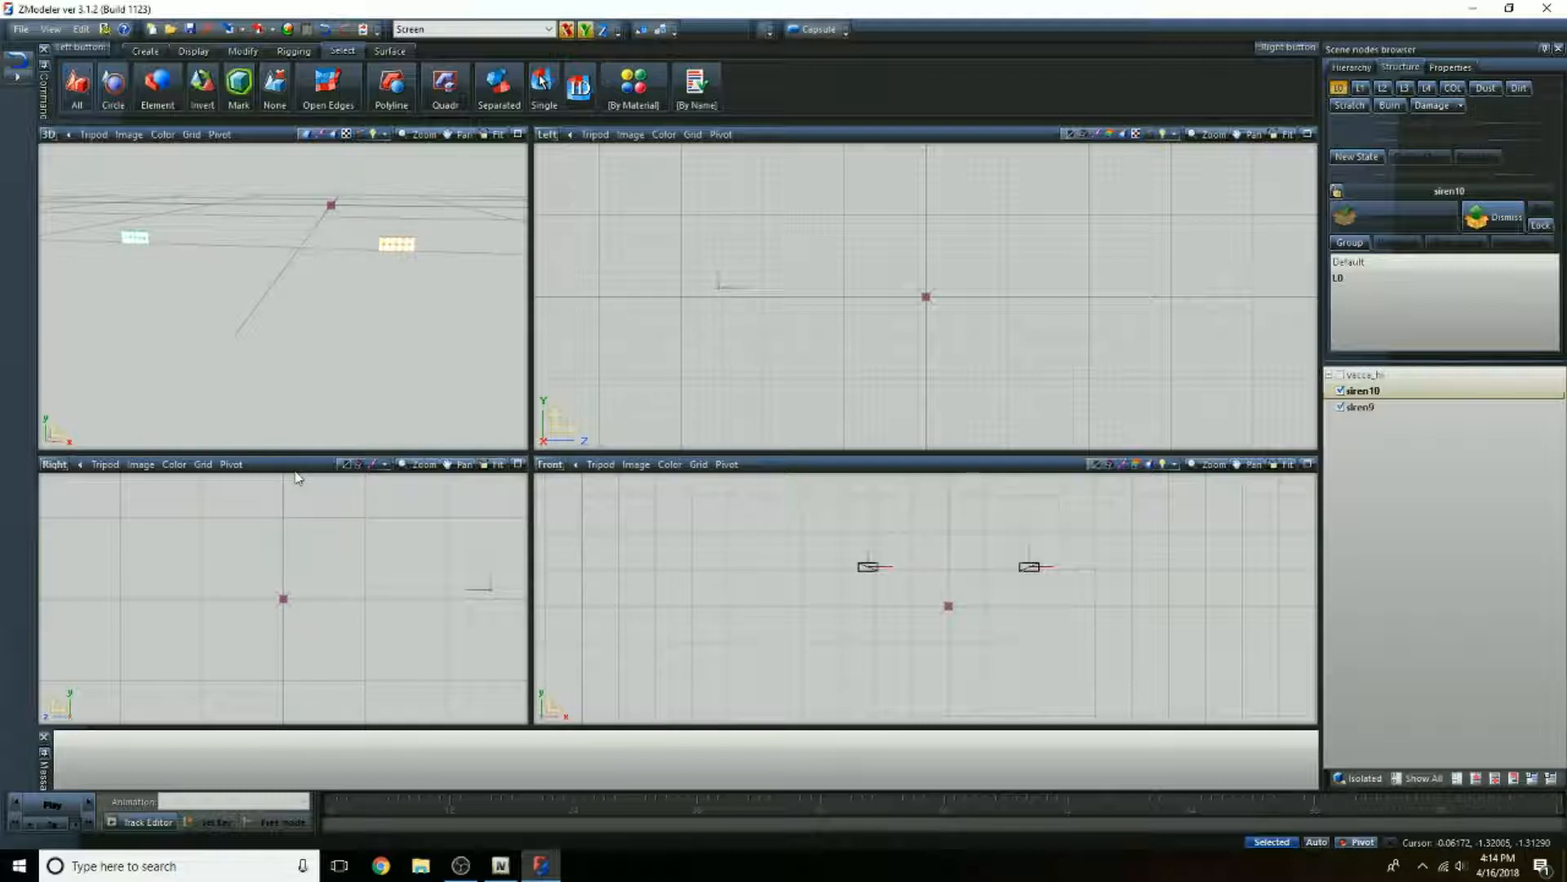
{"action": "left_click", "coordinate": [1340, 375]}
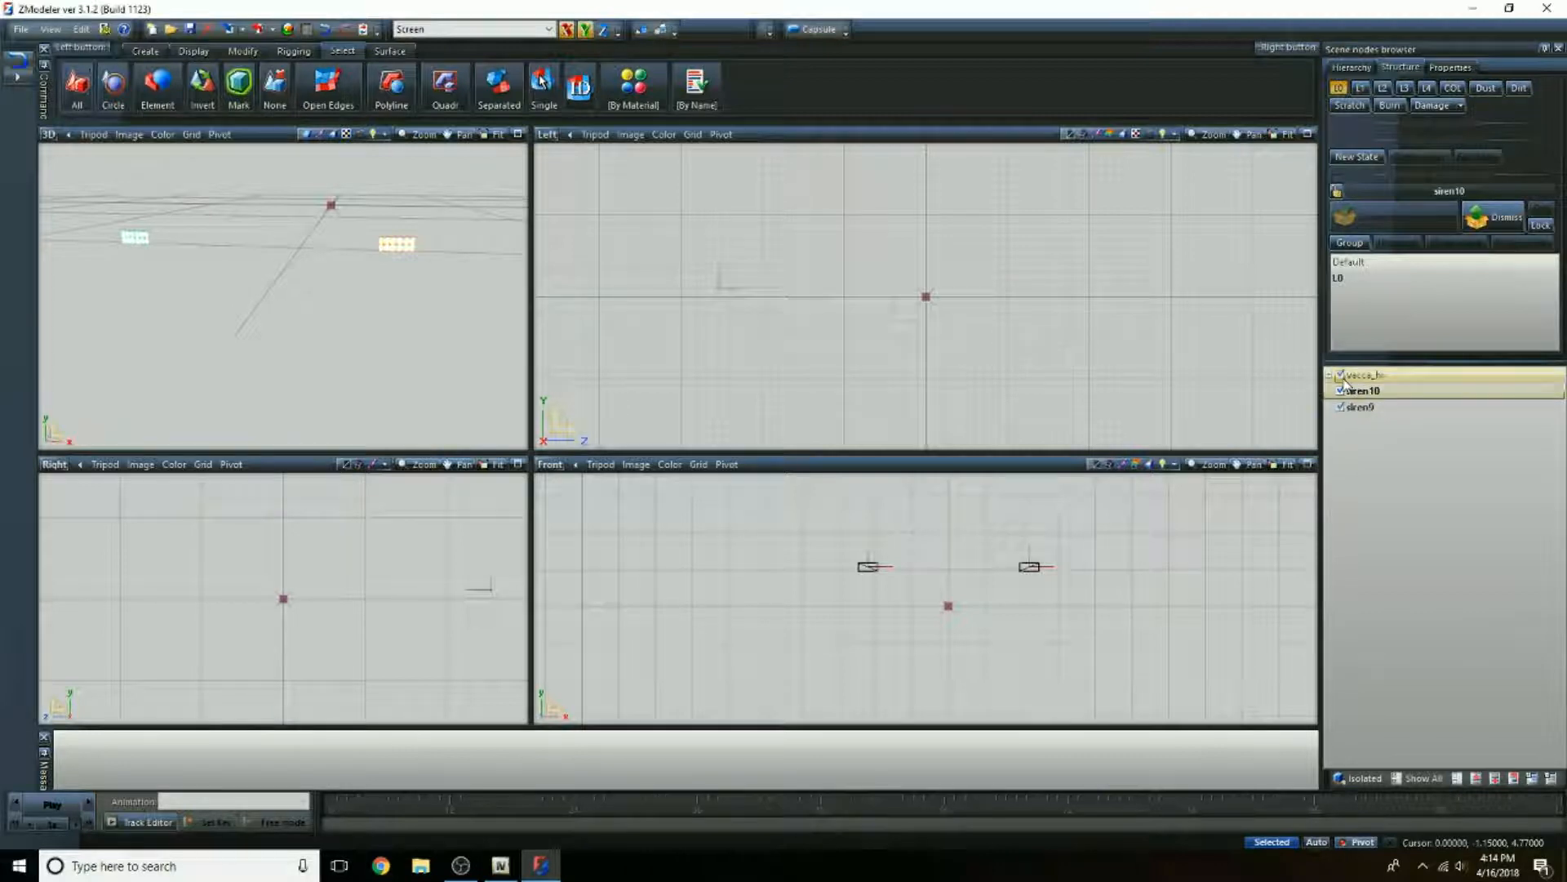
{"action": "scroll", "coordinate": [324, 364], "scroll_direction": "down", "scroll_amount": 2}
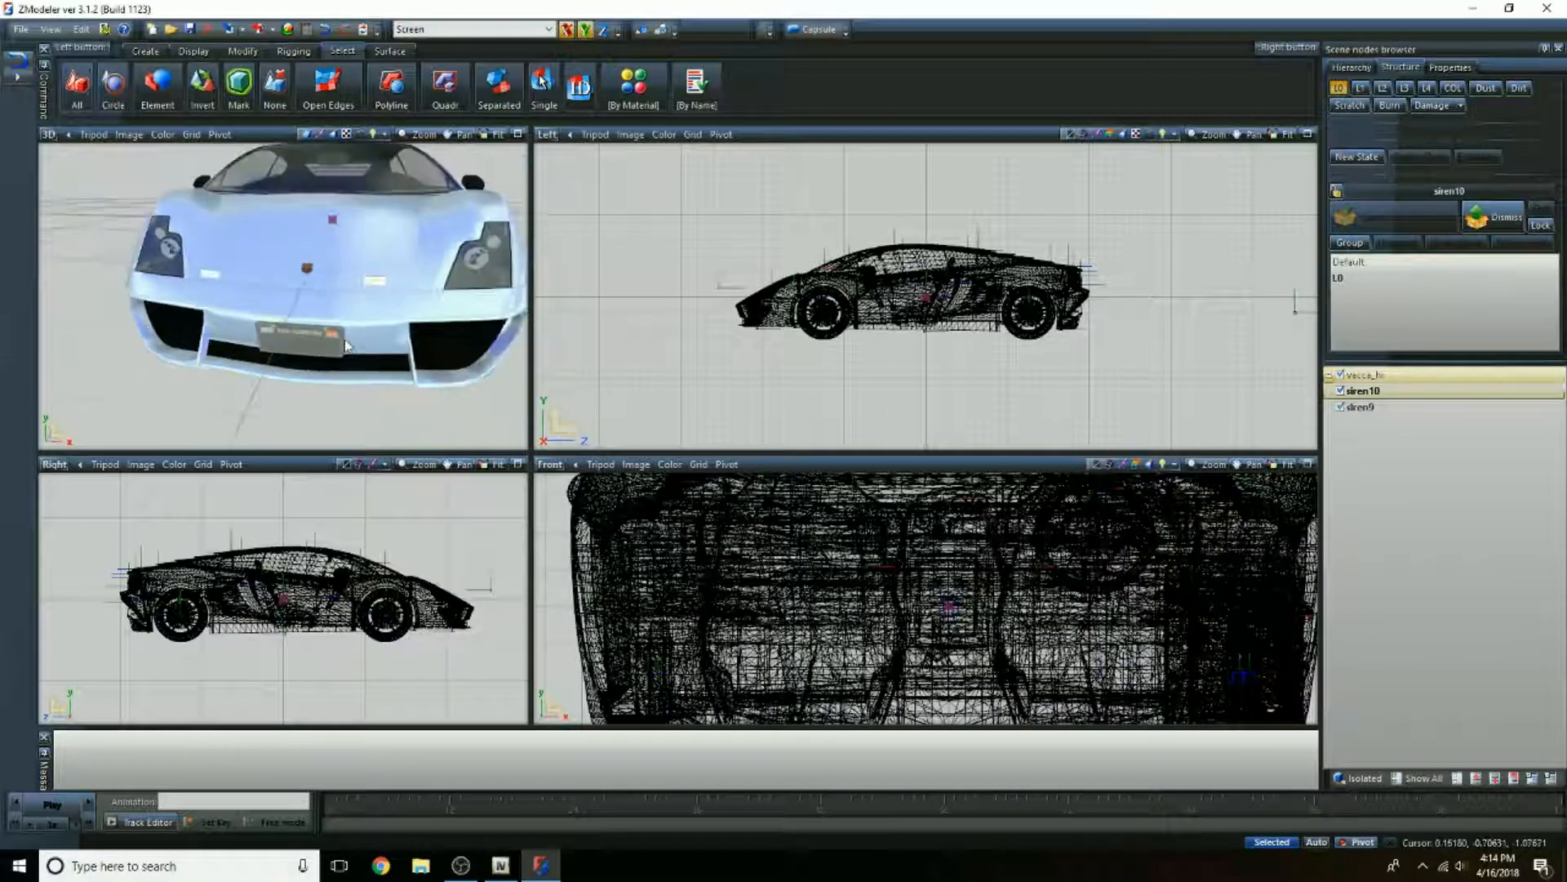
{"action": "middle_click_drag", "start_coordinate": [380, 367], "coordinate": [377, 367]}
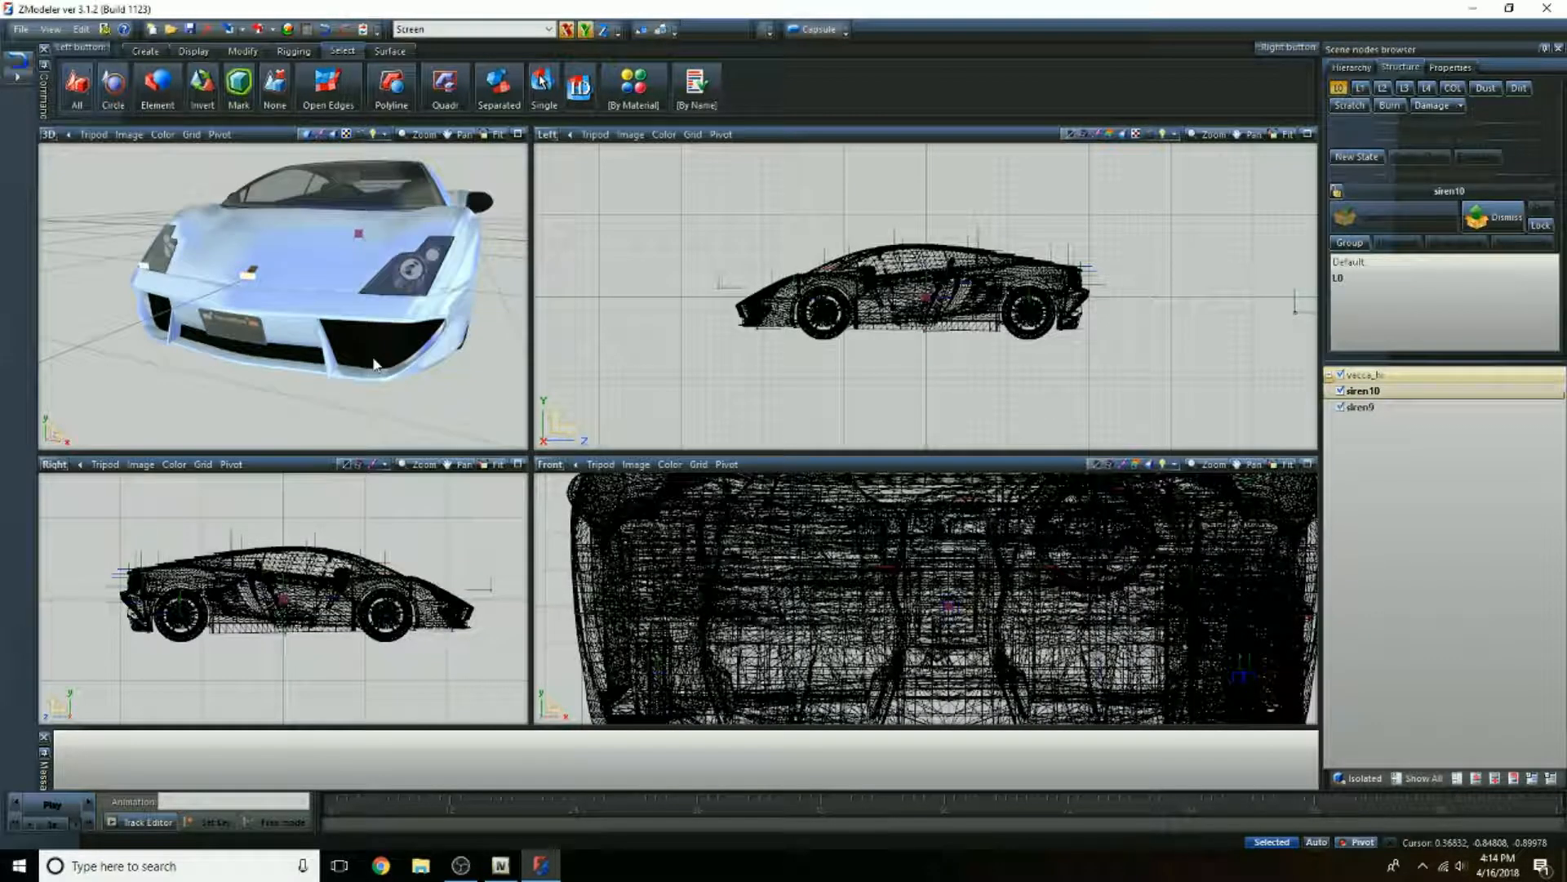
Step: Select siren10 and siren9 with the Quadr selection in the Left view and move them to the tip of the vacca's nose
{"action": "scroll", "coordinate": [759, 343], "scroll_direction": "up", "scroll_amount": 6}
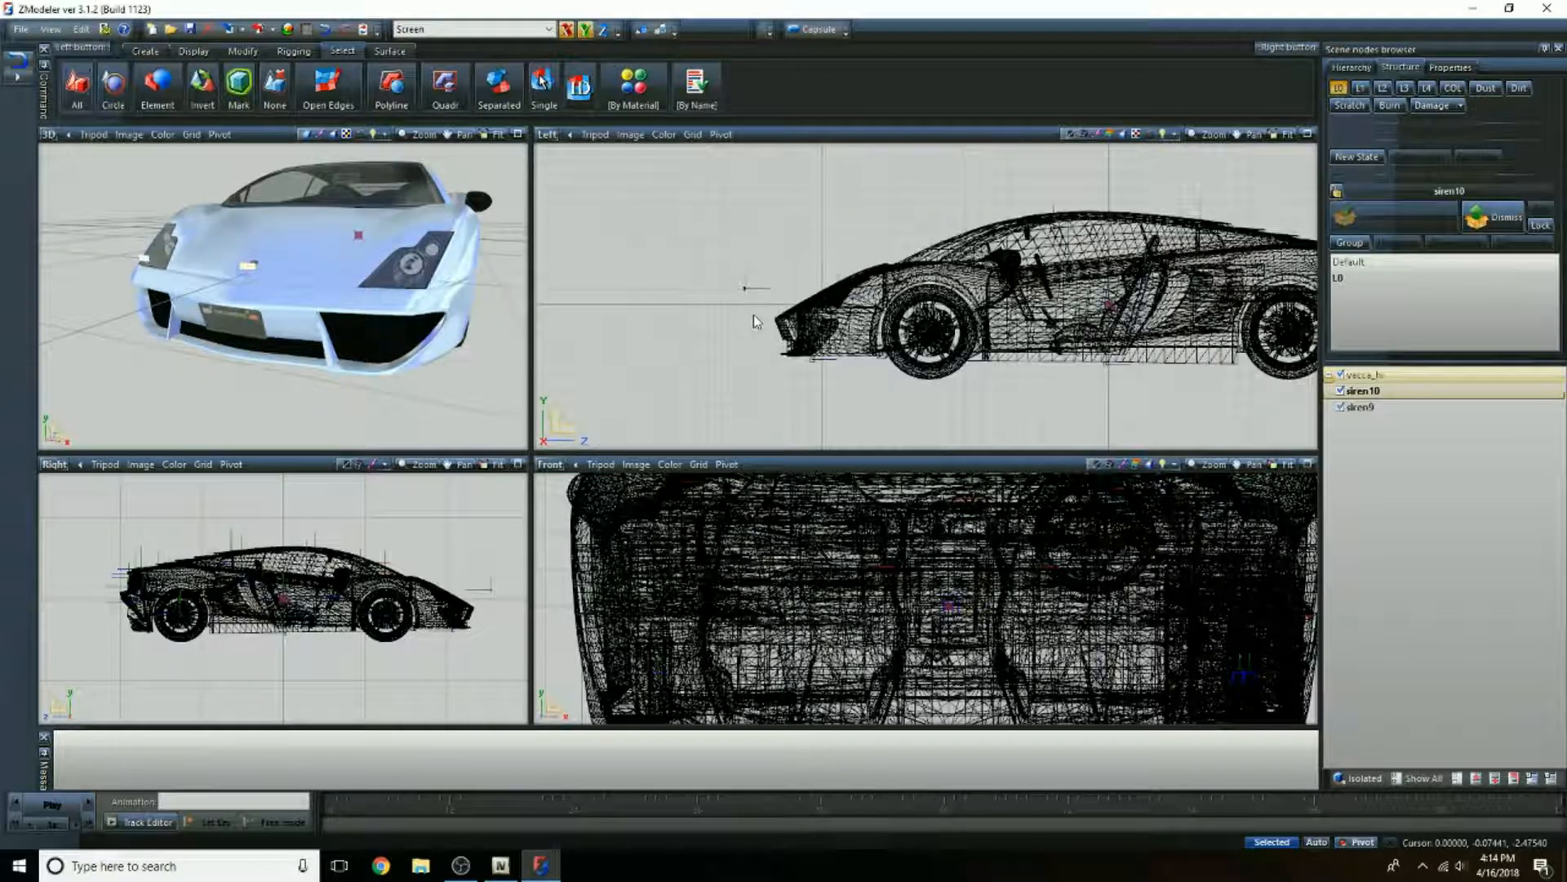
{"action": "scroll", "coordinate": [755, 287], "scroll_direction": "up", "scroll_amount": 5}
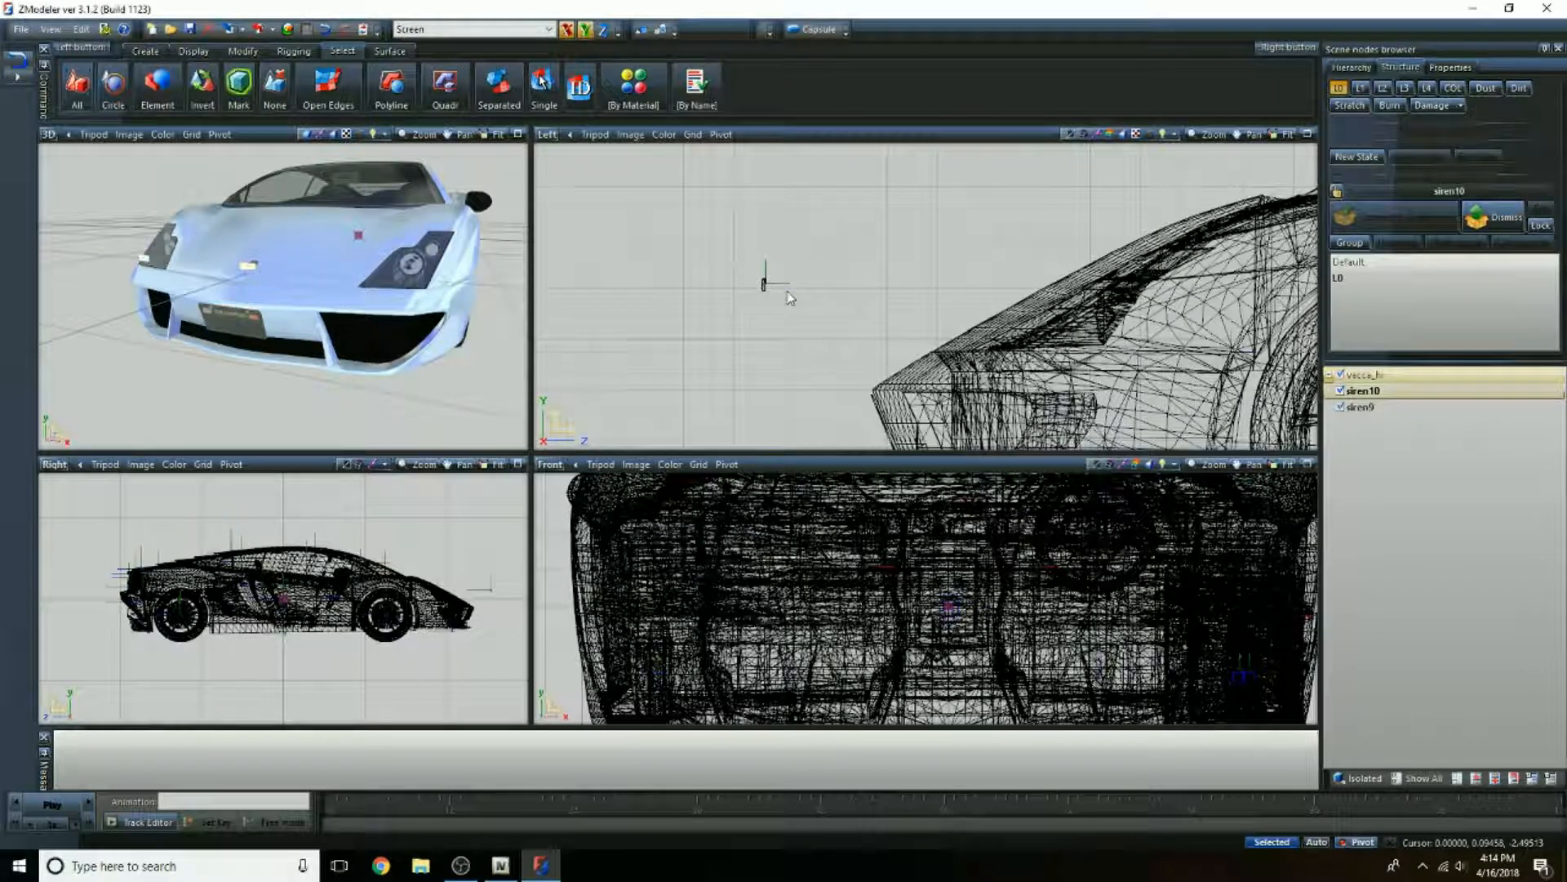
{"action": "scroll", "coordinate": [867, 323], "scroll_direction": "up", "scroll_amount": 1}
{"action": "scroll", "coordinate": [731, 280], "scroll_direction": "up", "scroll_amount": 3}
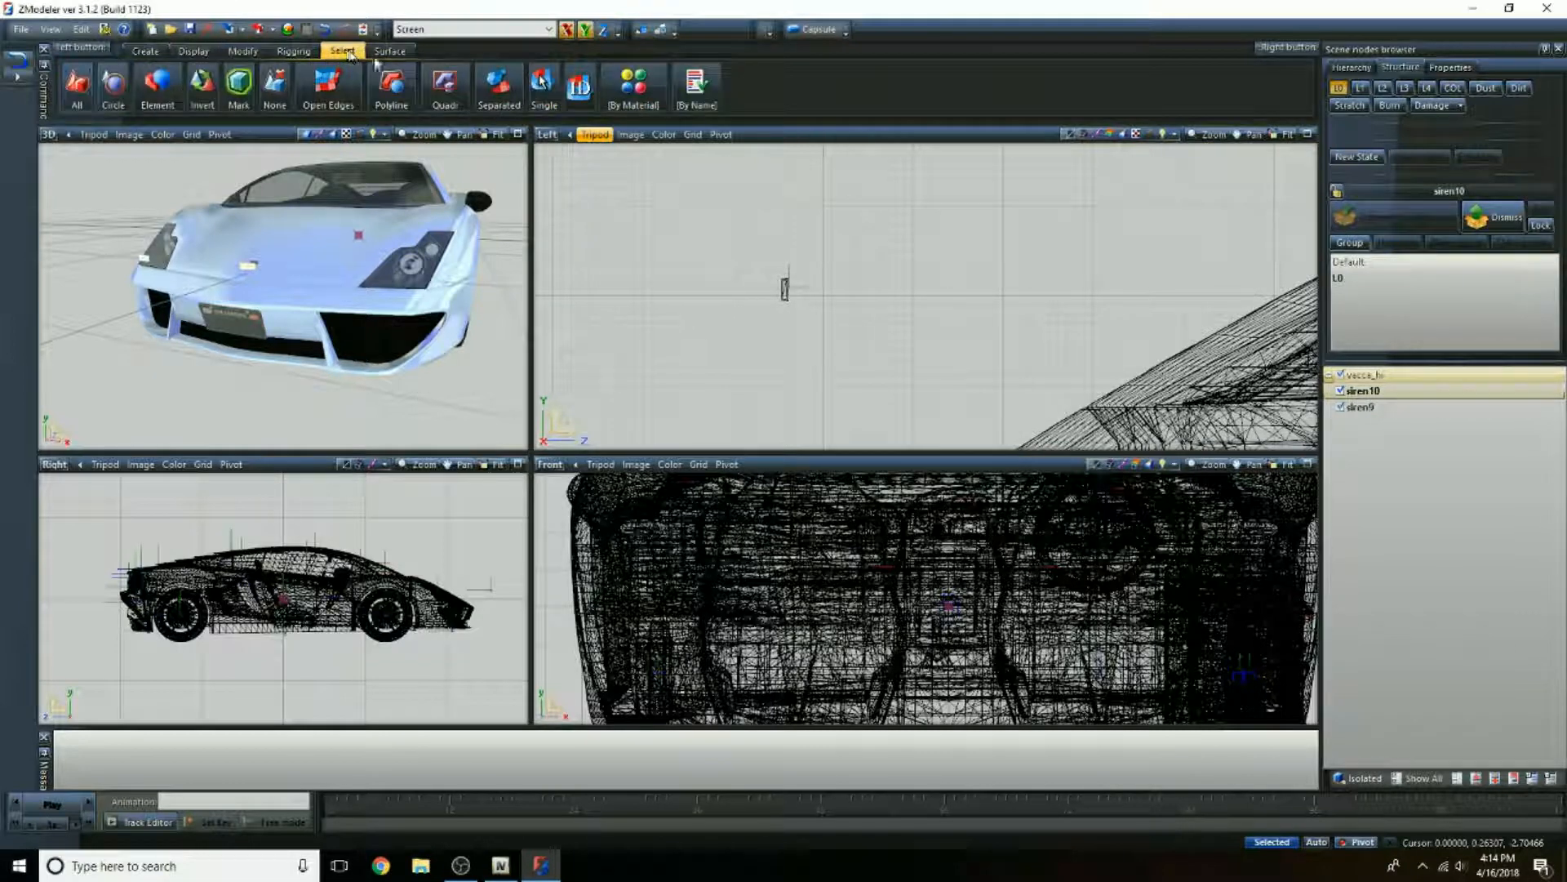
{"action": "left_click", "coordinate": [462, 88]}
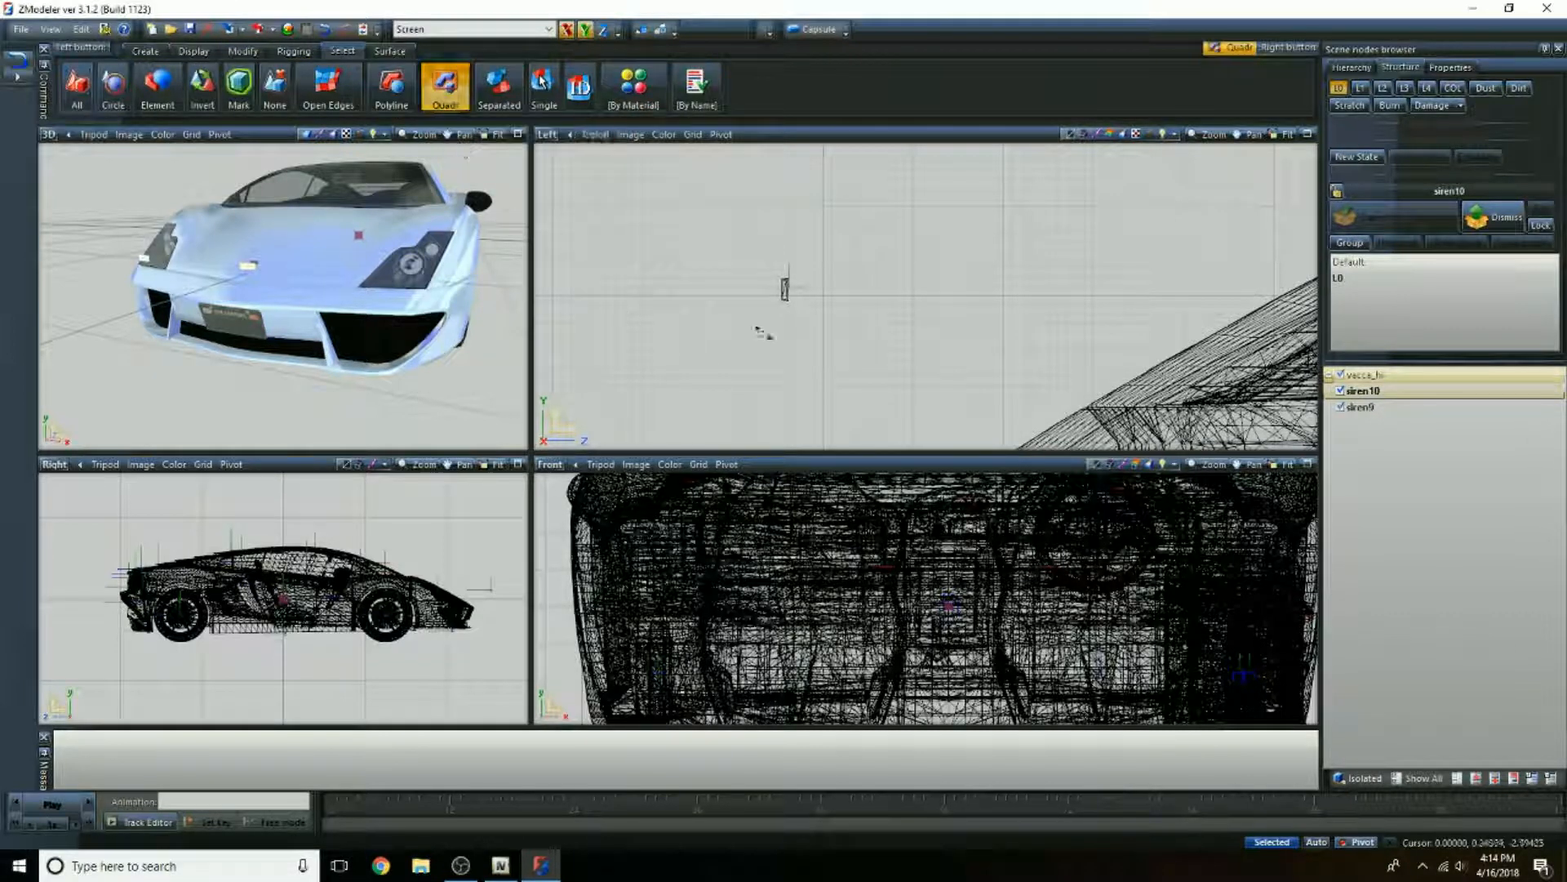
{"action": "left_click_drag", "start_coordinate": [764, 266], "coordinate": [815, 323]}
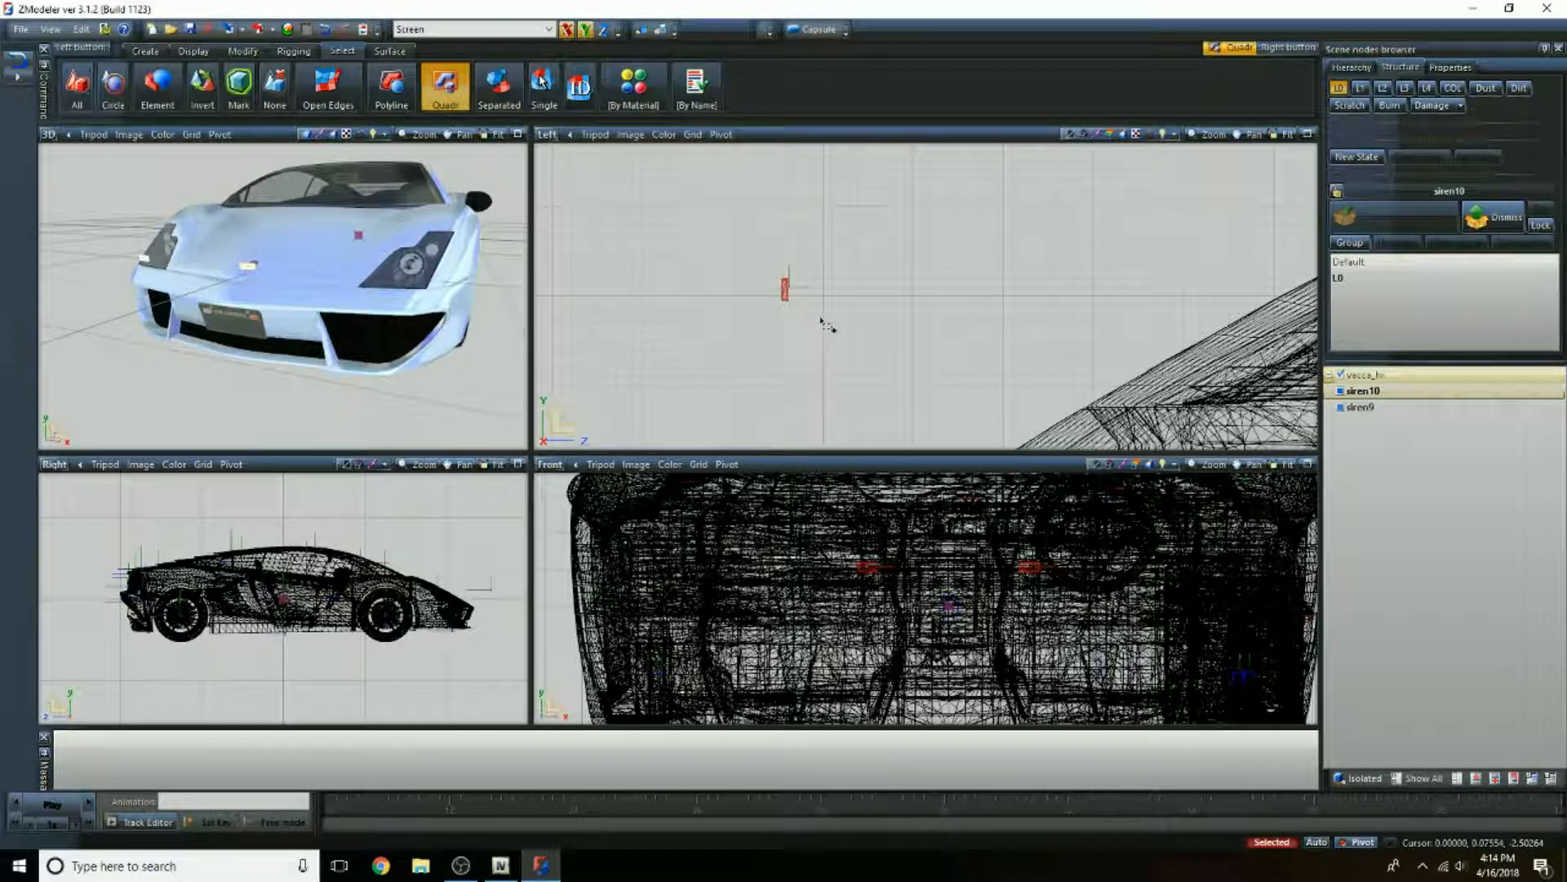
{"action": "left_click", "coordinate": [242, 51]}
{"action": "left_click", "coordinate": [329, 86]}
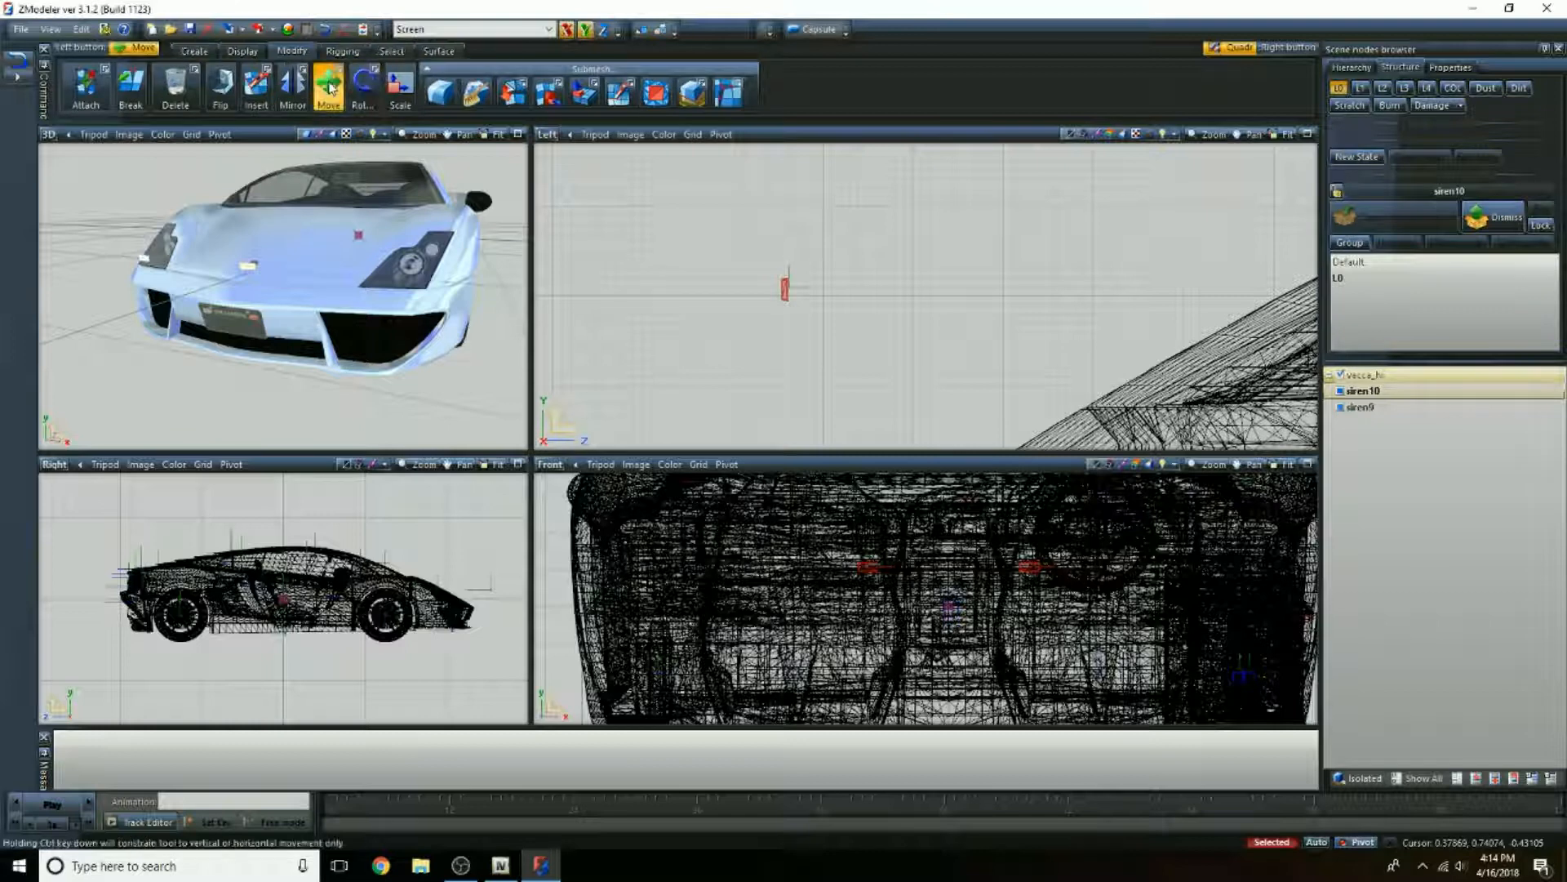
{"action": "middle_click_drag", "start_coordinate": [824, 355], "coordinate": [766, 216]}
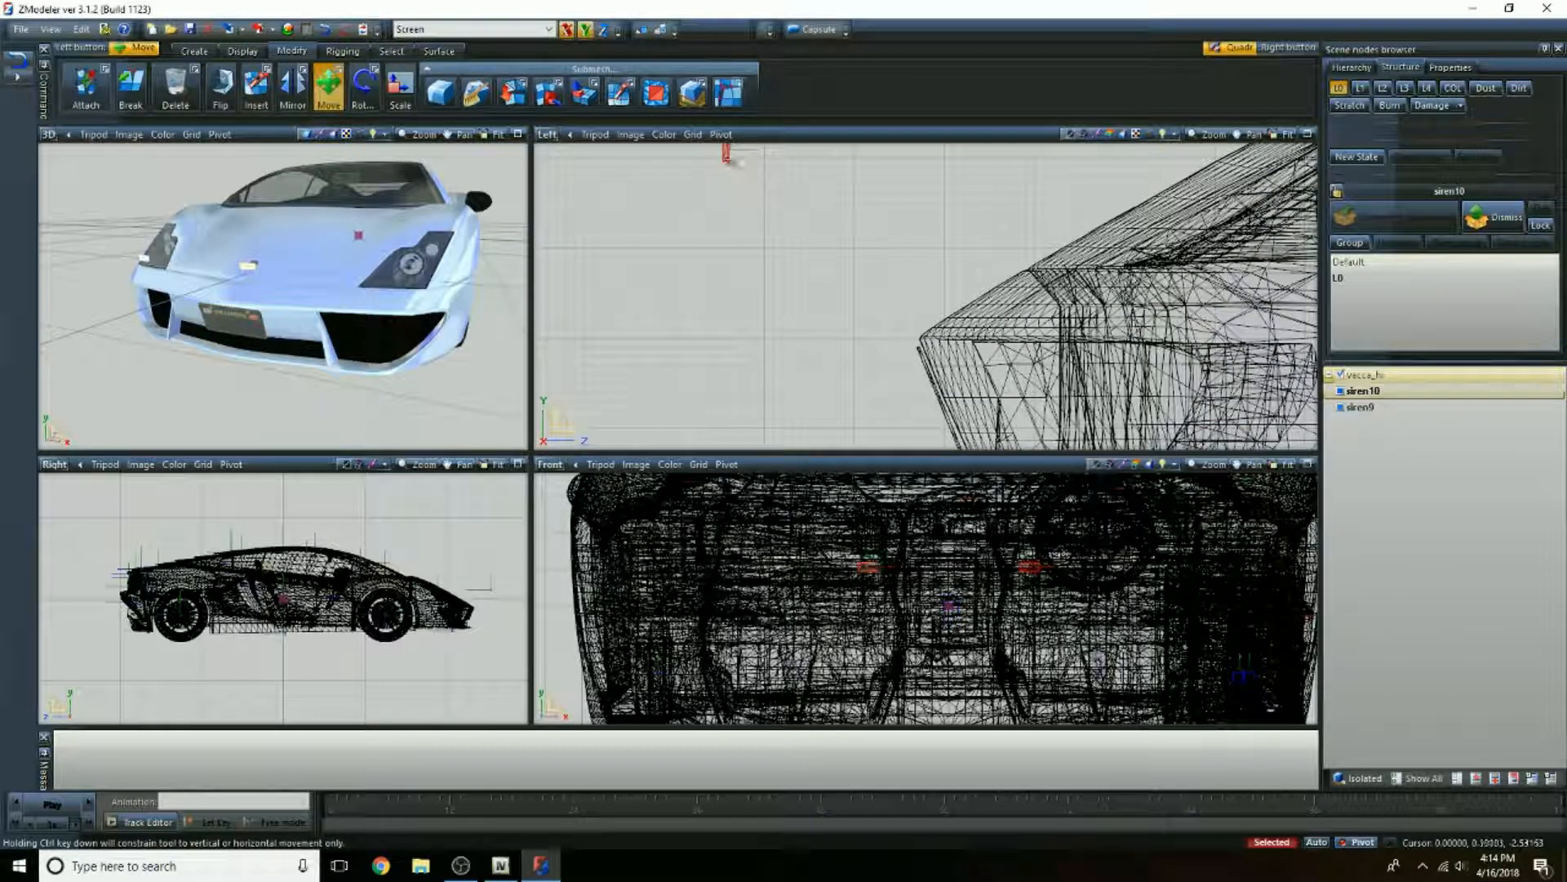
{"action": "left_click_drag", "start_coordinate": [731, 160], "coordinate": [912, 338]}
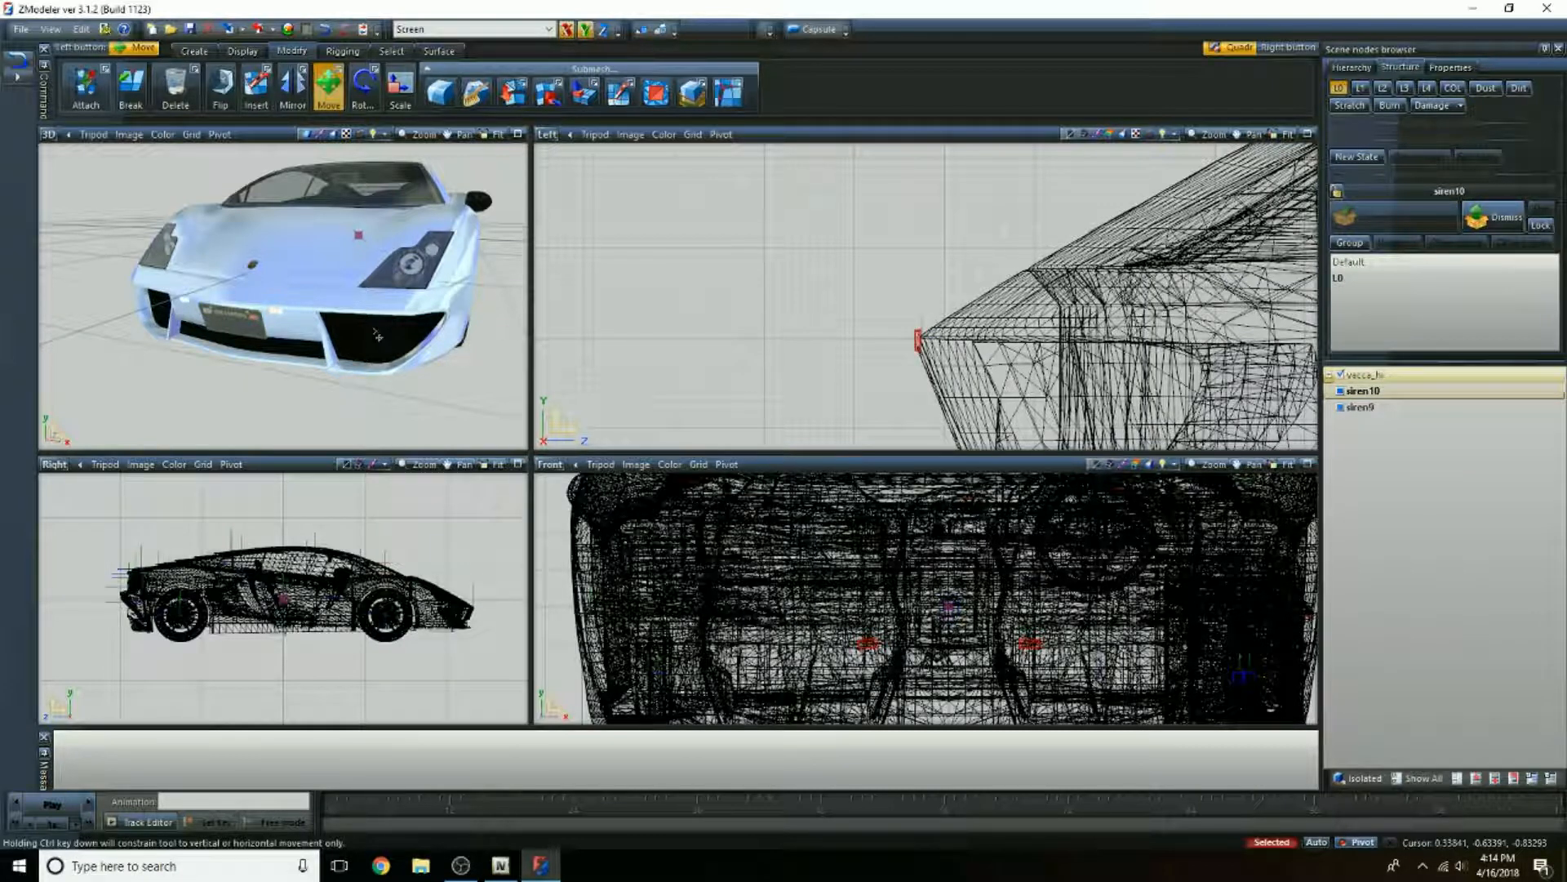
Step: Shift both sirens slightly back into the vacca's front bumper and check their placement around the license plate in the 3D view
{"action": "left_click_drag", "start_coordinate": [918, 343], "coordinate": [947, 333]}
{"action": "scroll", "coordinate": [342, 330], "scroll_direction": "up", "scroll_amount": 4}
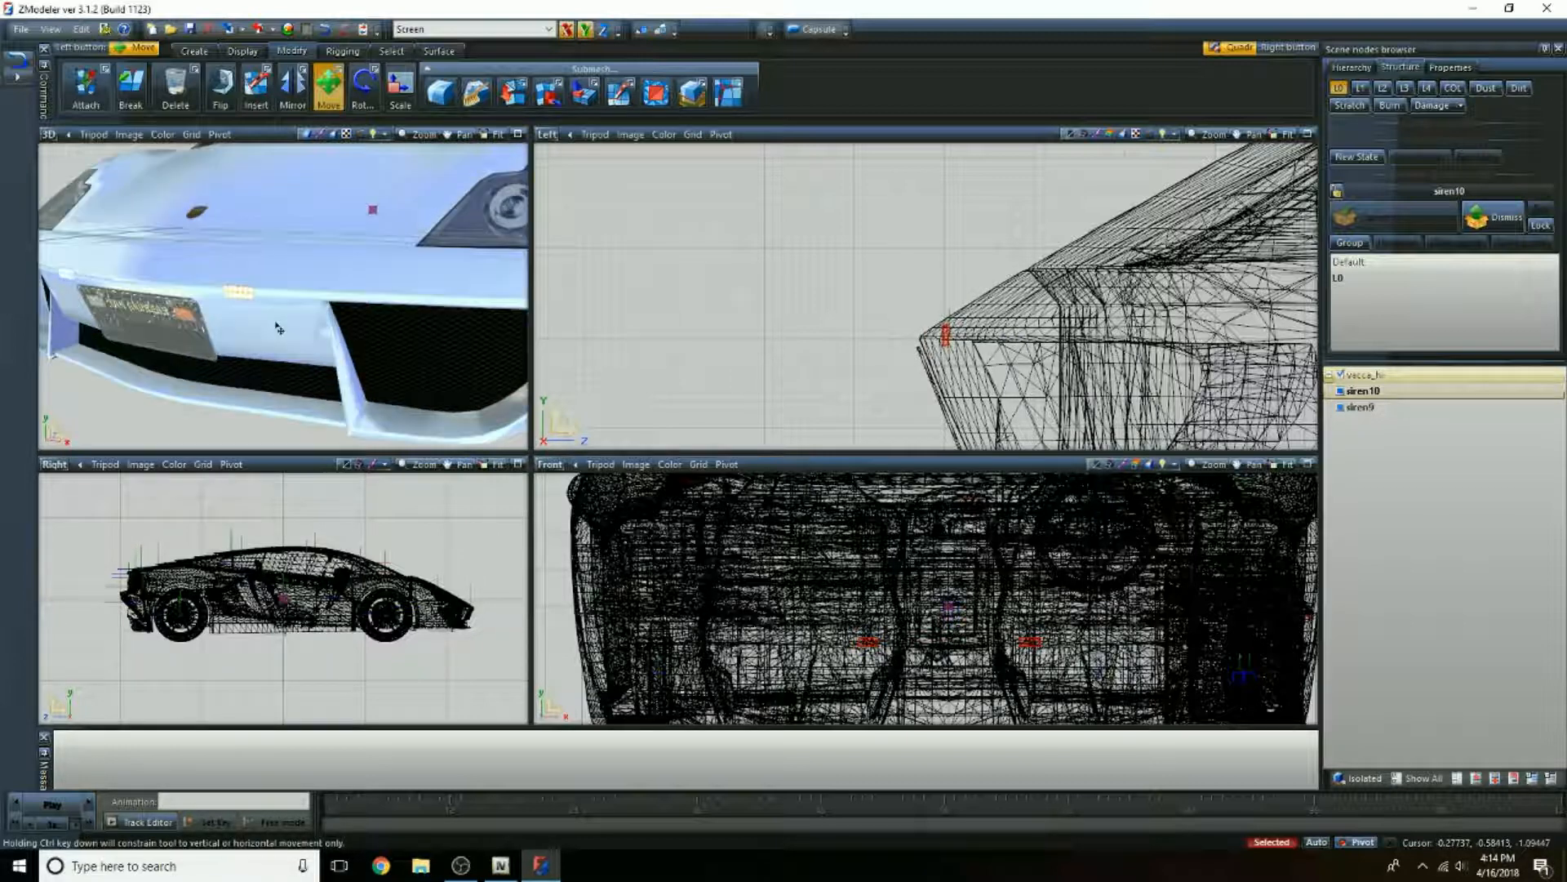
{"action": "middle_click_drag", "start_coordinate": [255, 330], "coordinate": [265, 332]}
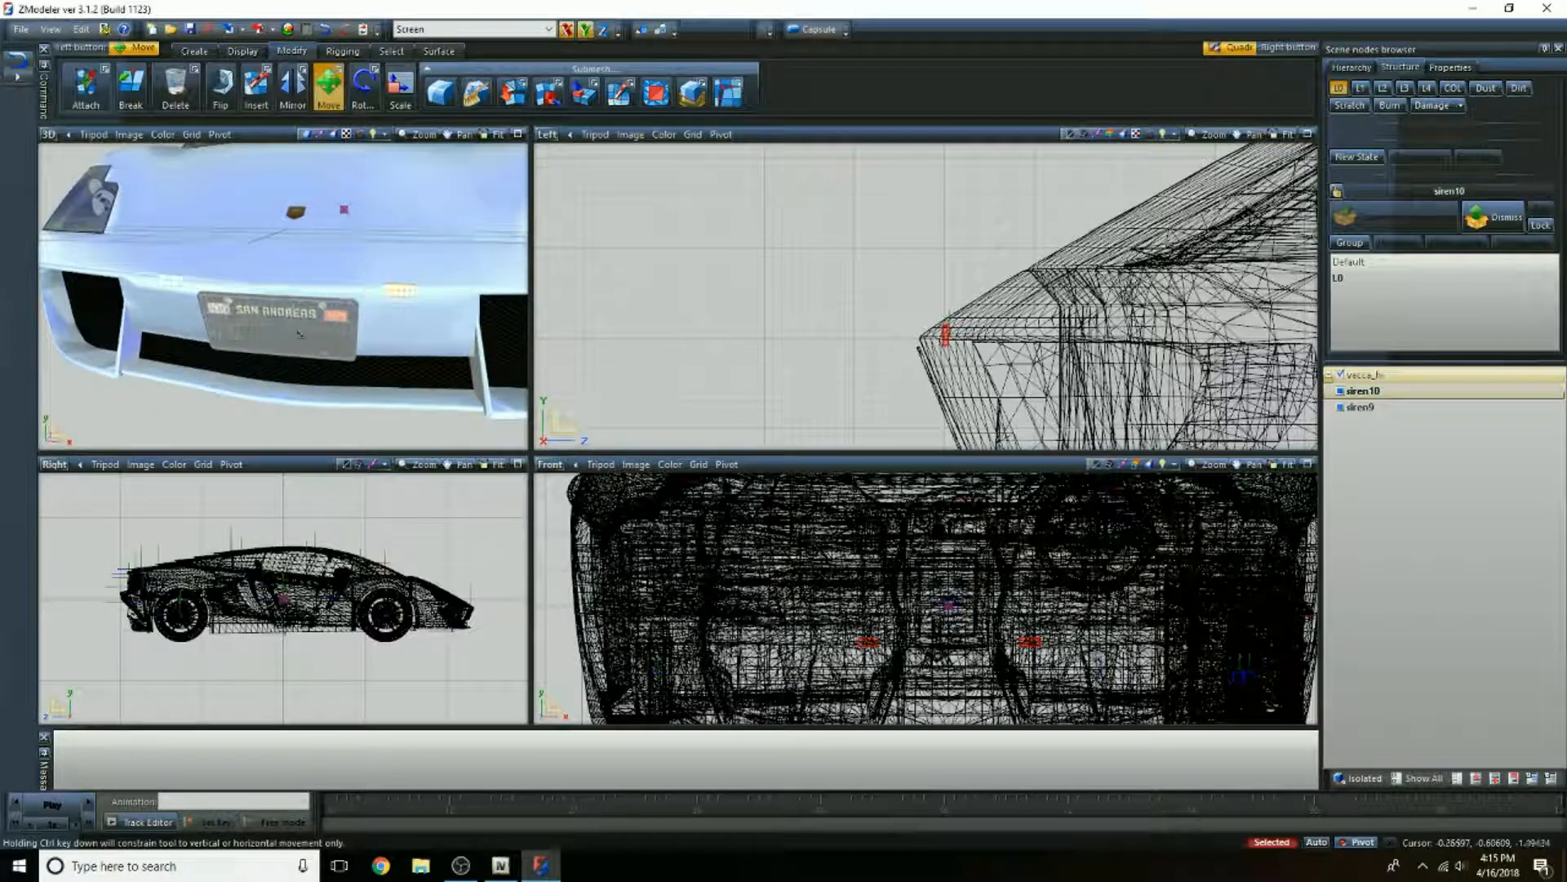
{"action": "scroll", "coordinate": [864, 262], "scroll_direction": "down", "scroll_amount": 5}
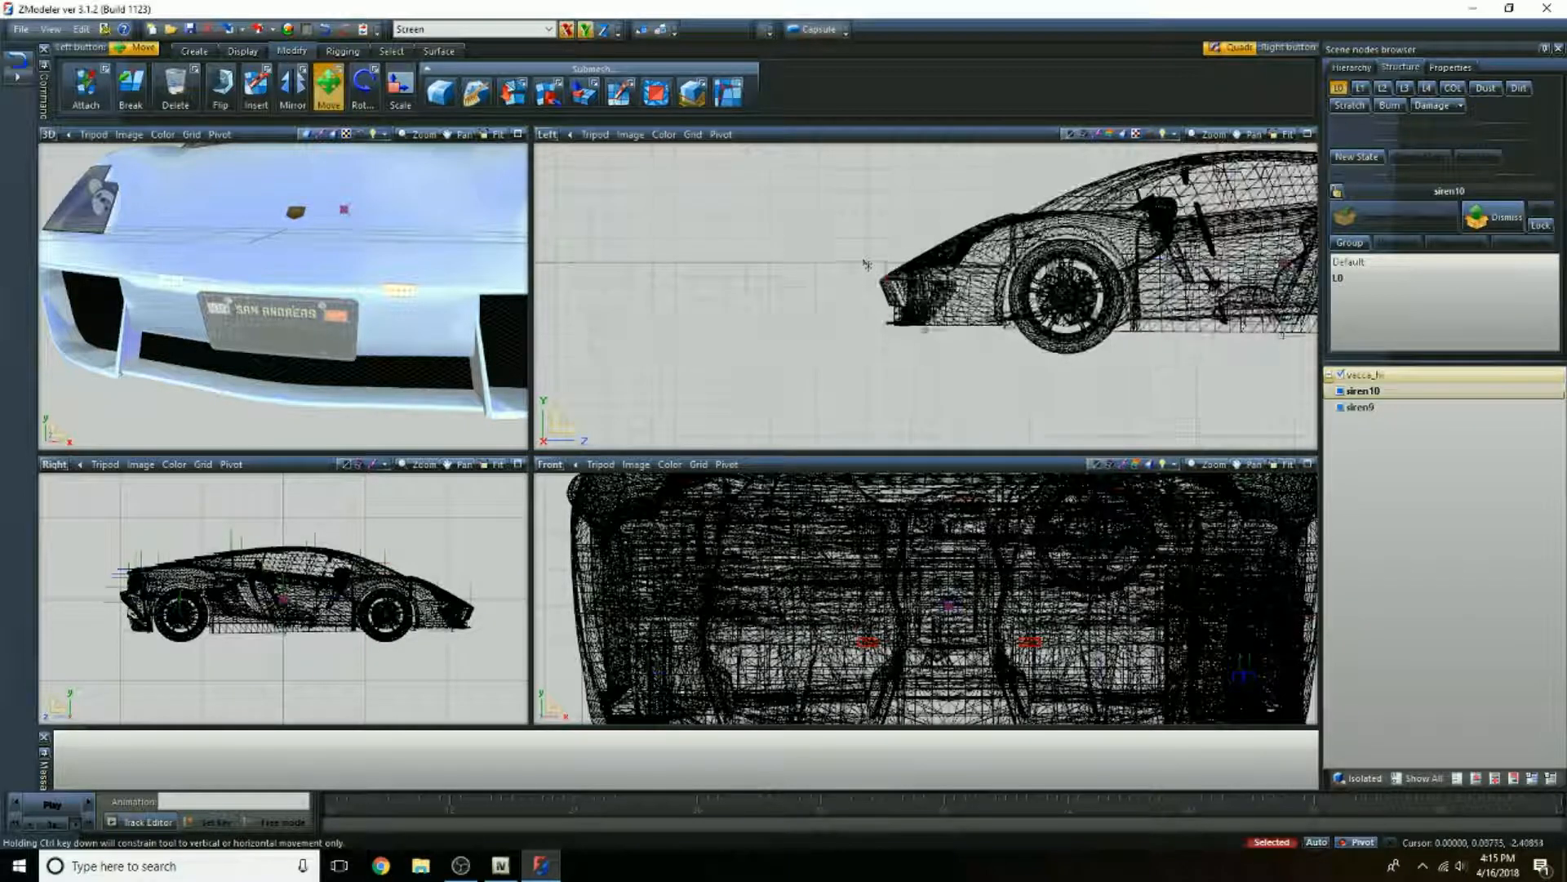
Step: Link siren10 and siren9 under the vacca_hi chassis node and collapse the vacca_hi tree
{"action": "scroll", "coordinate": [867, 263], "scroll_direction": "down", "scroll_amount": 2}
{"action": "middle_click_drag", "start_coordinate": [1108, 252], "coordinate": [983, 290]}
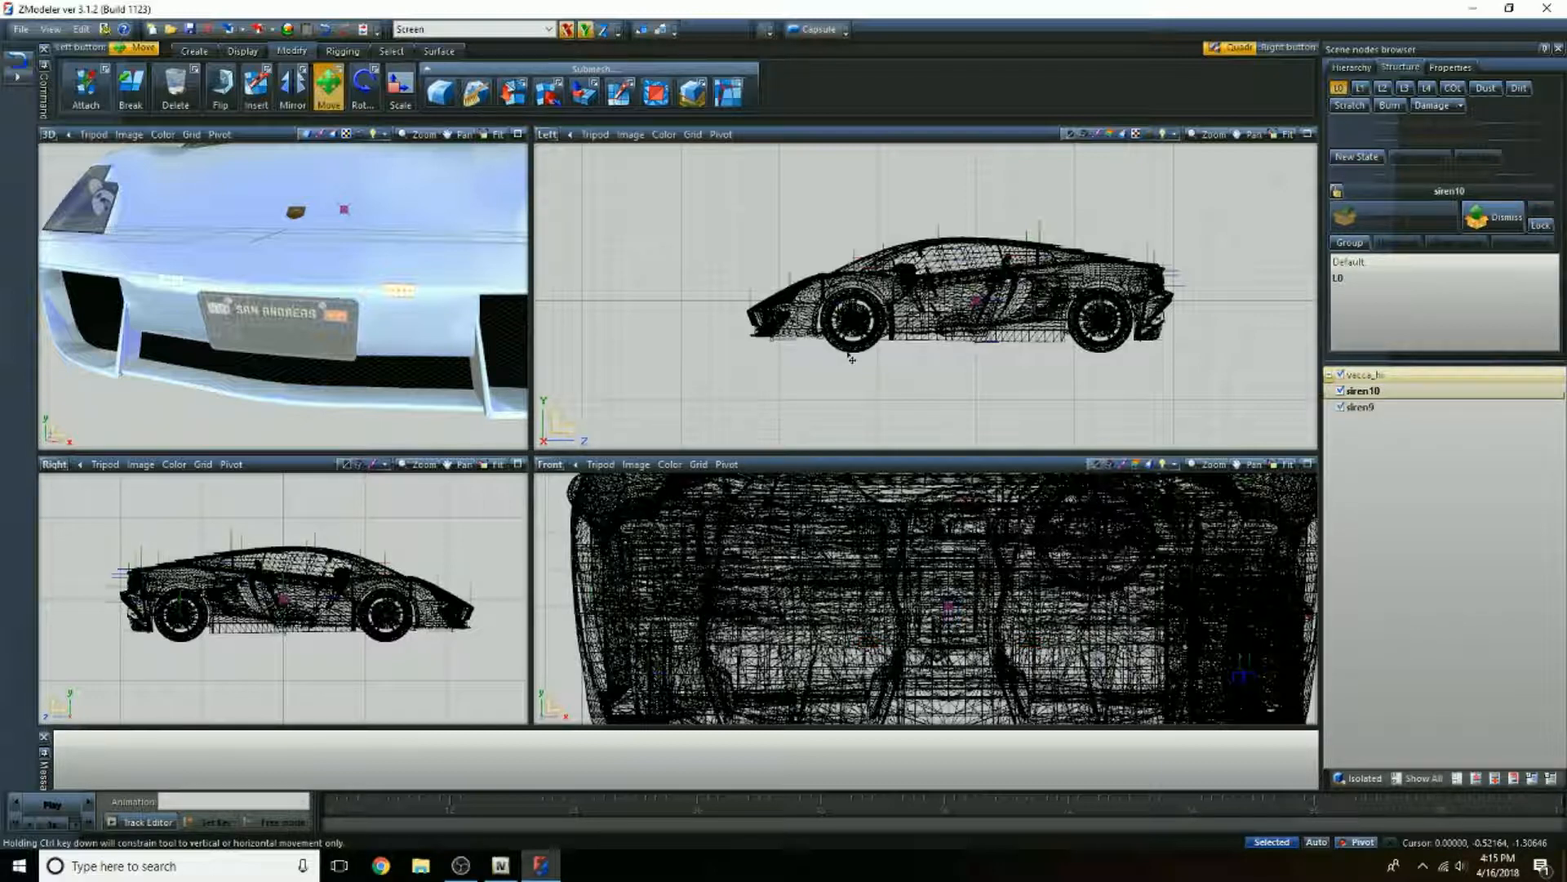
{"action": "scroll", "coordinate": [736, 301], "scroll_direction": "up", "scroll_amount": 3}
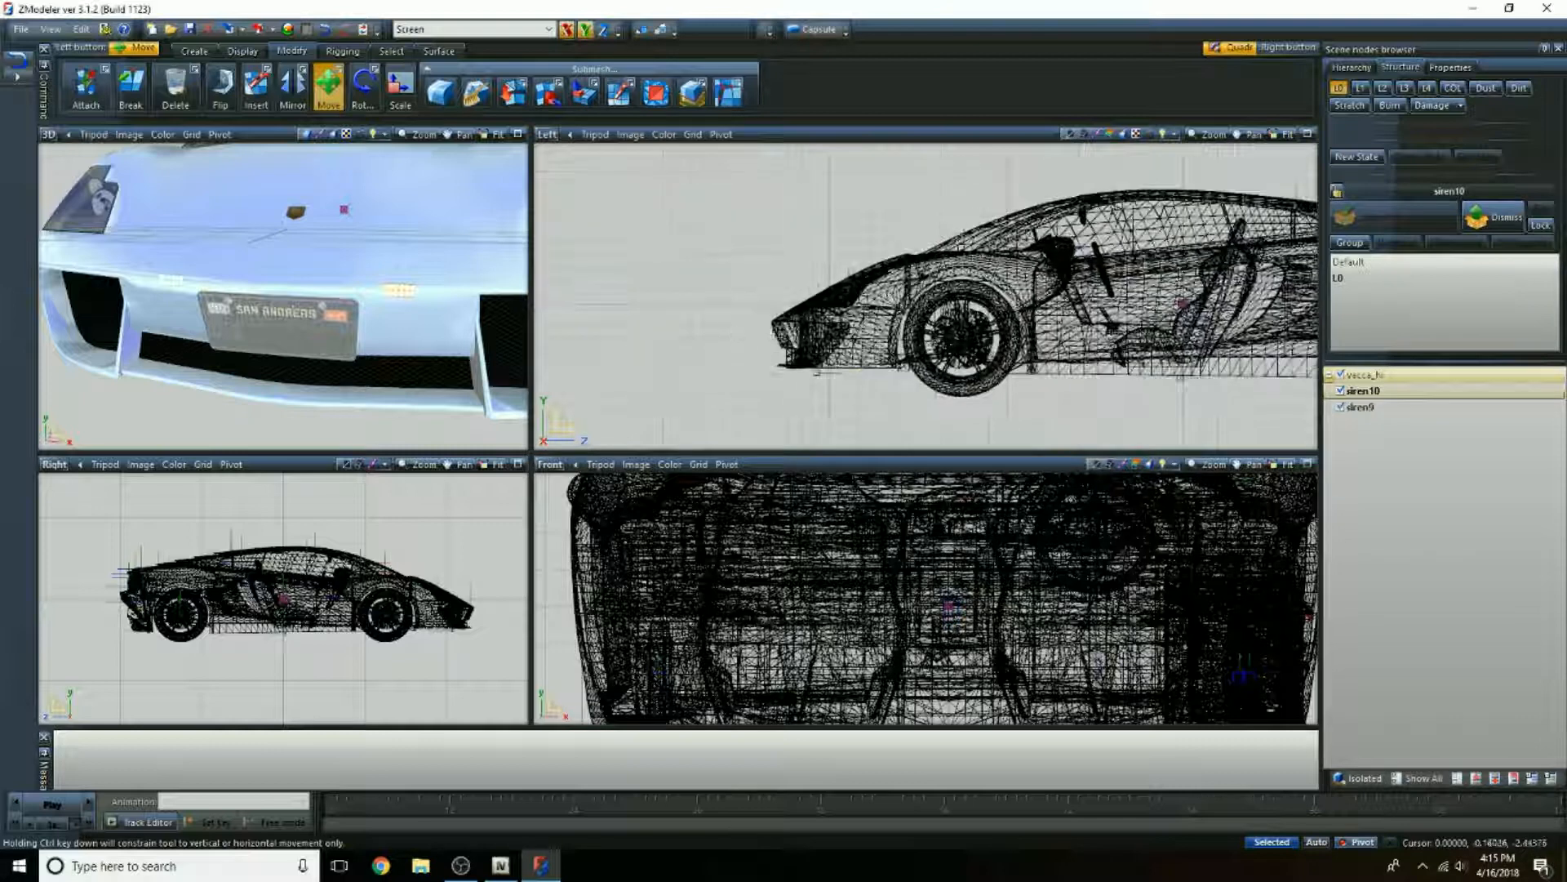
{"action": "left_click", "coordinate": [1330, 378]}
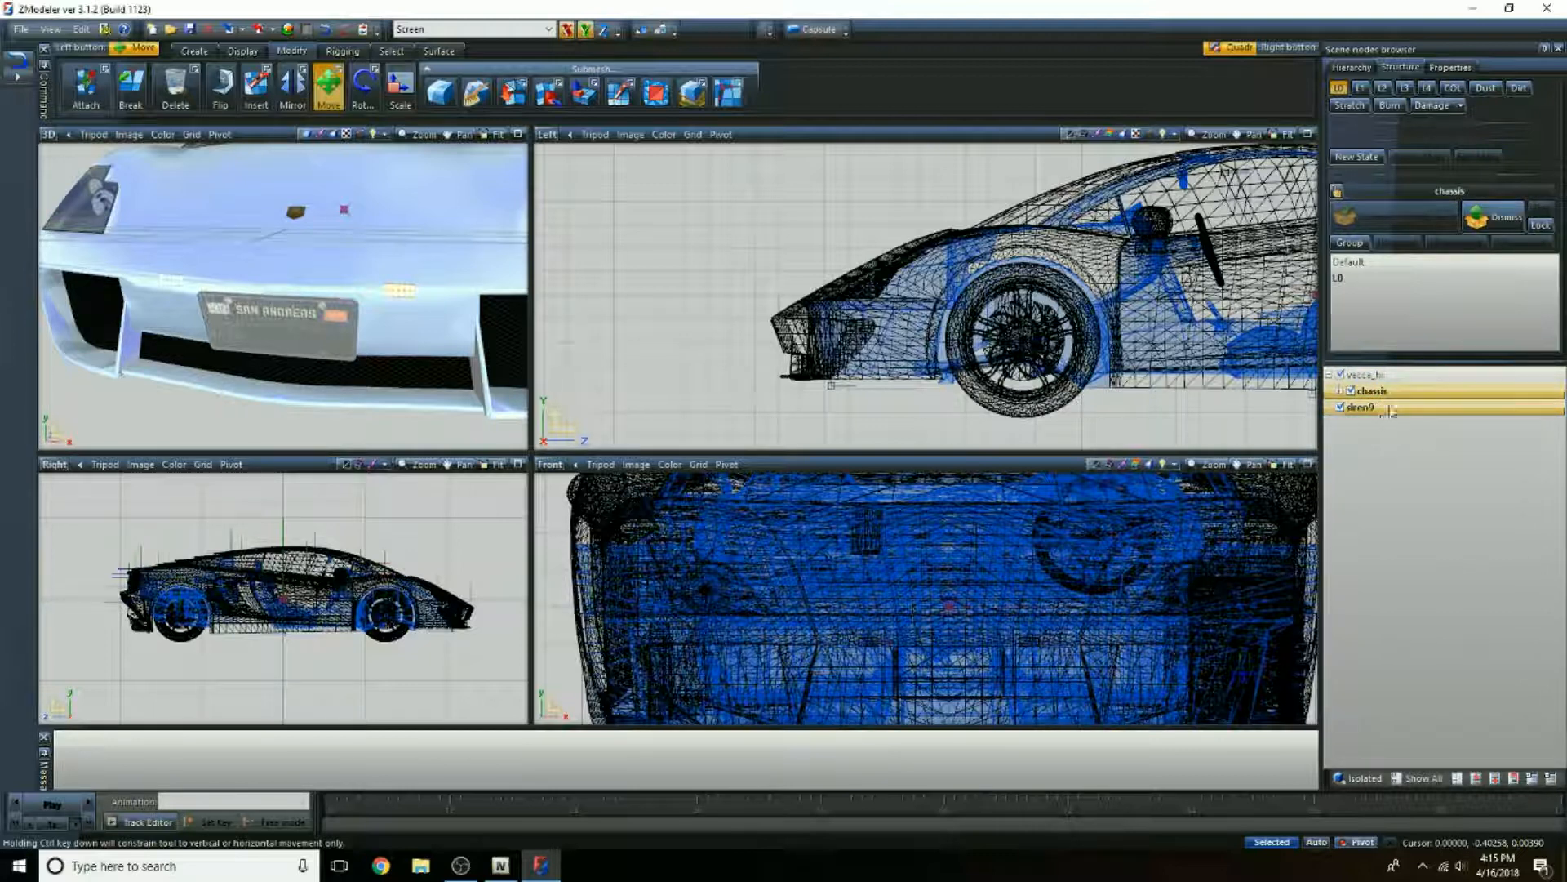
{"action": "left_click", "coordinate": [1358, 412]}
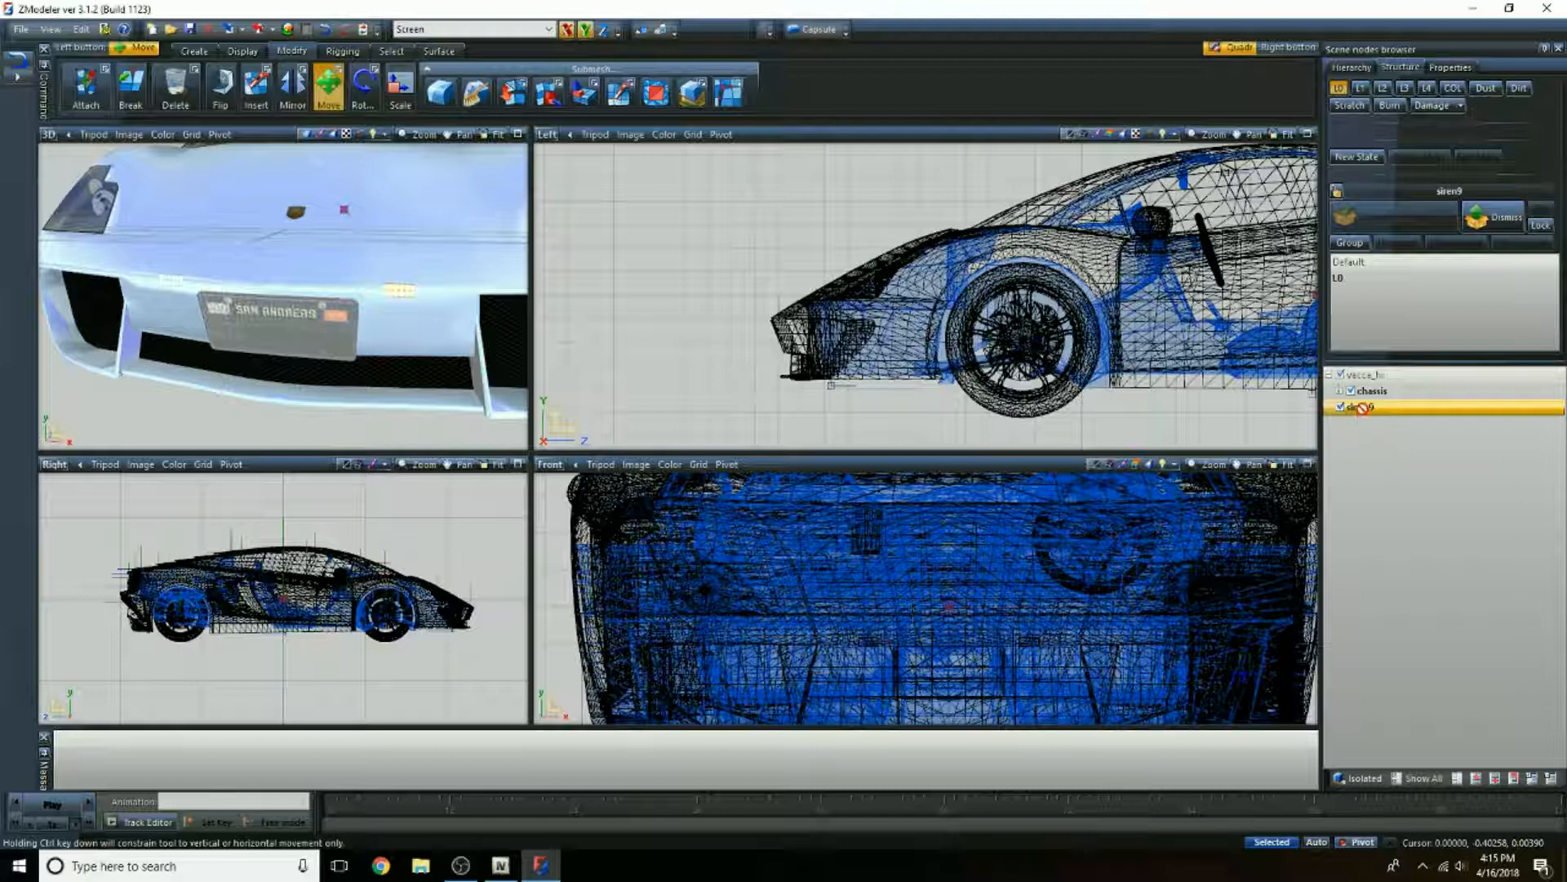
{"action": "left_click_drag", "start_coordinate": [1401, 397], "coordinate": [1402, 397]}
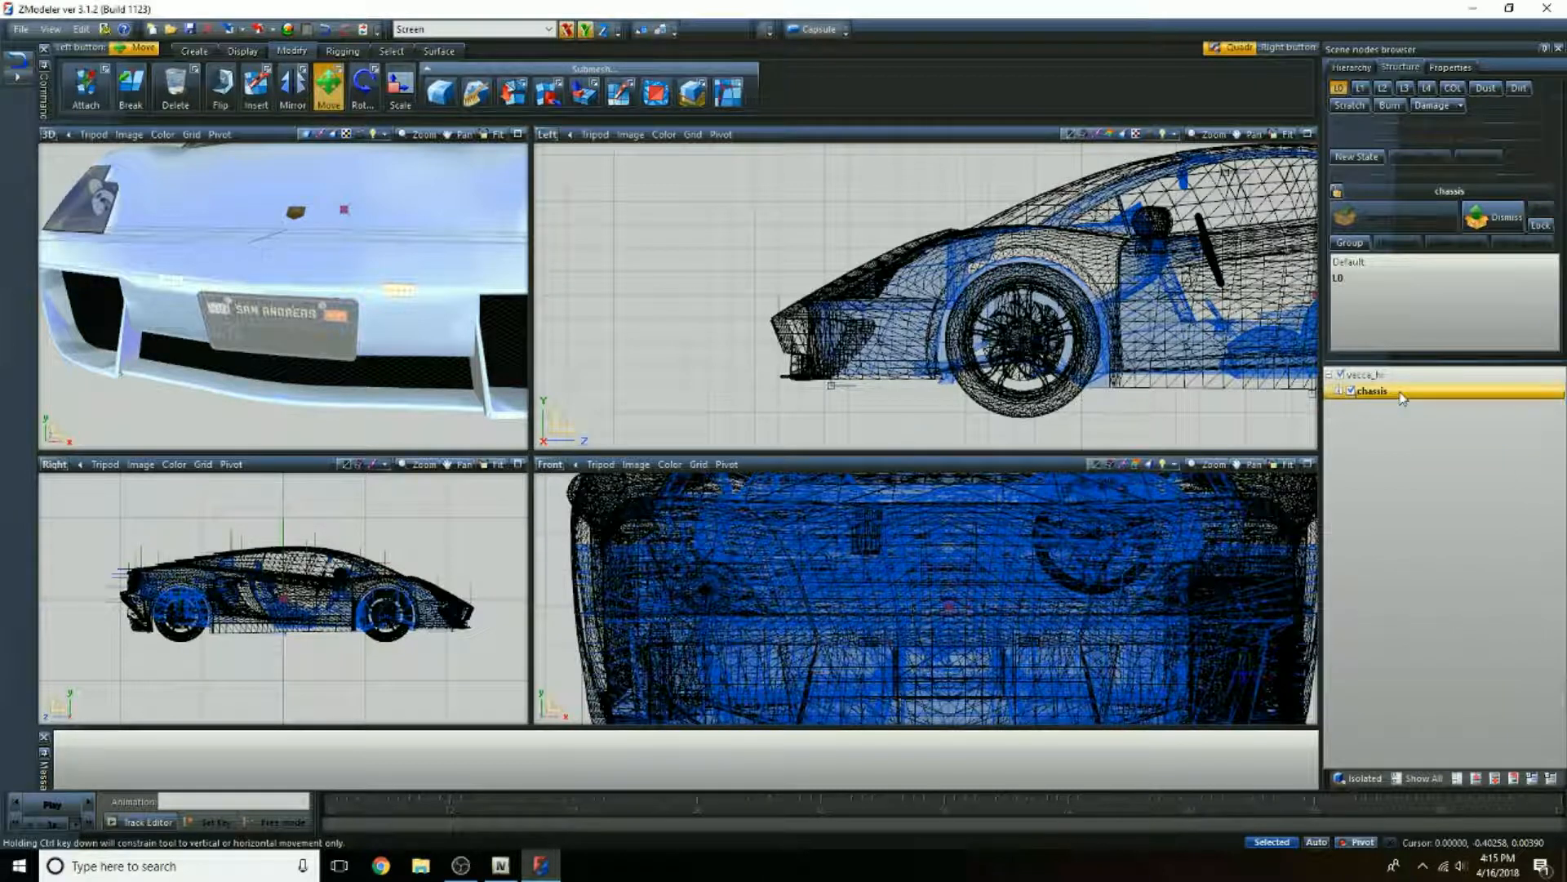
{"action": "left_click", "coordinate": [1329, 375]}
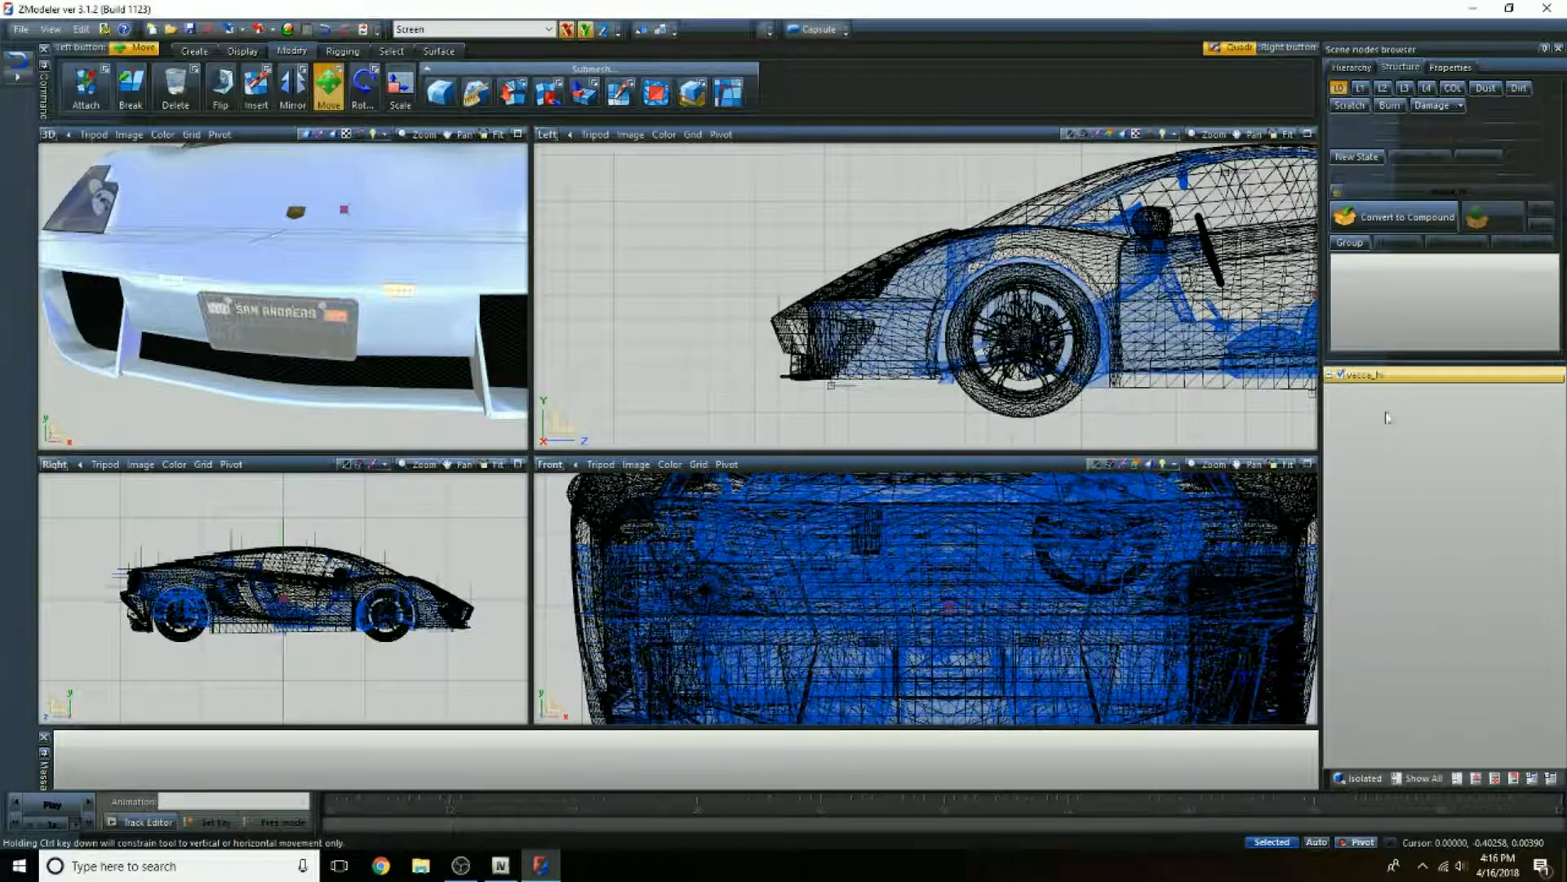
Step: Examine the whole vacca model in the 3D view, toggling vacca_hi's visibility to check that the sirens belong to it
{"action": "scroll", "coordinate": [863, 397], "scroll_direction": "down", "scroll_amount": 4}
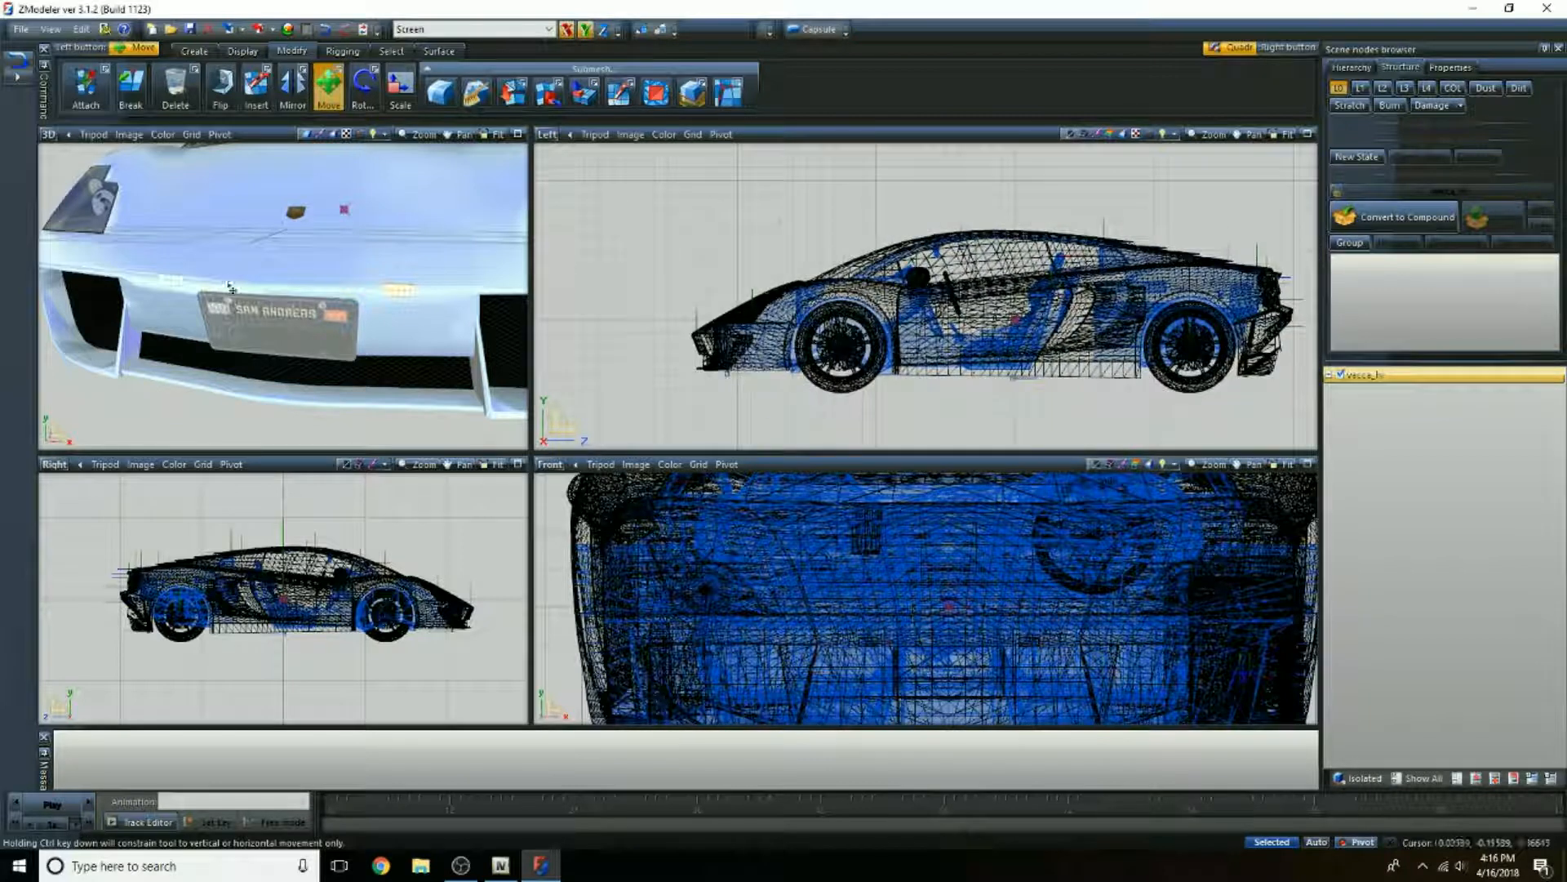
{"action": "scroll", "coordinate": [387, 255], "scroll_direction": "down", "scroll_amount": 3}
{"action": "scroll", "coordinate": [450, 410], "scroll_direction": "up", "scroll_amount": 4}
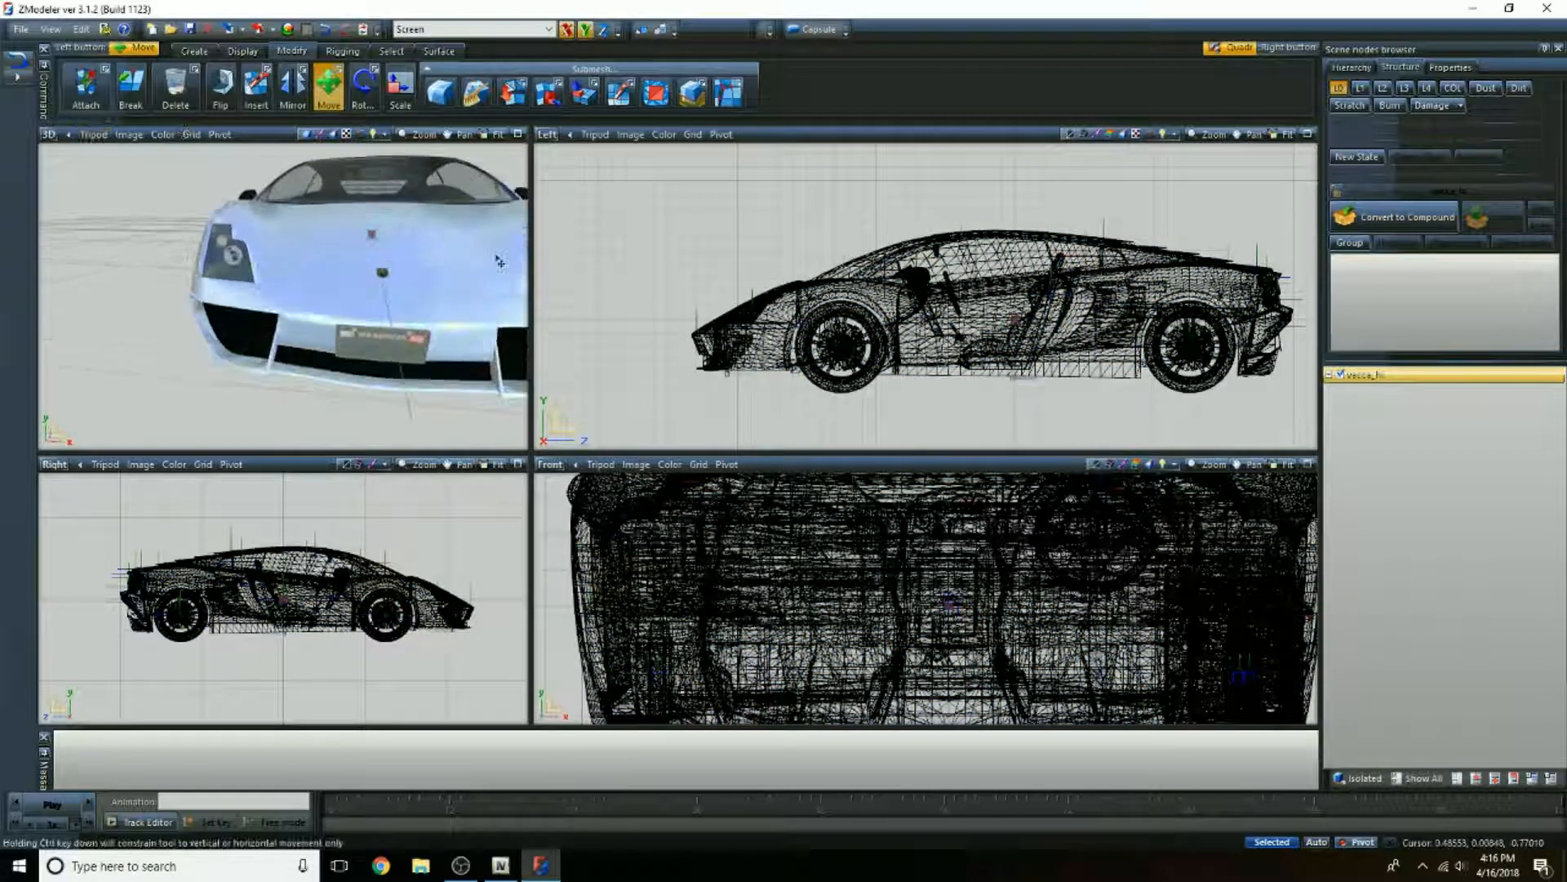
{"action": "left_click", "coordinate": [1340, 375]}
{"action": "left_click", "coordinate": [1339, 376]}
{"action": "left_click", "coordinate": [1340, 375]}
{"action": "left_click", "coordinate": [1340, 376]}
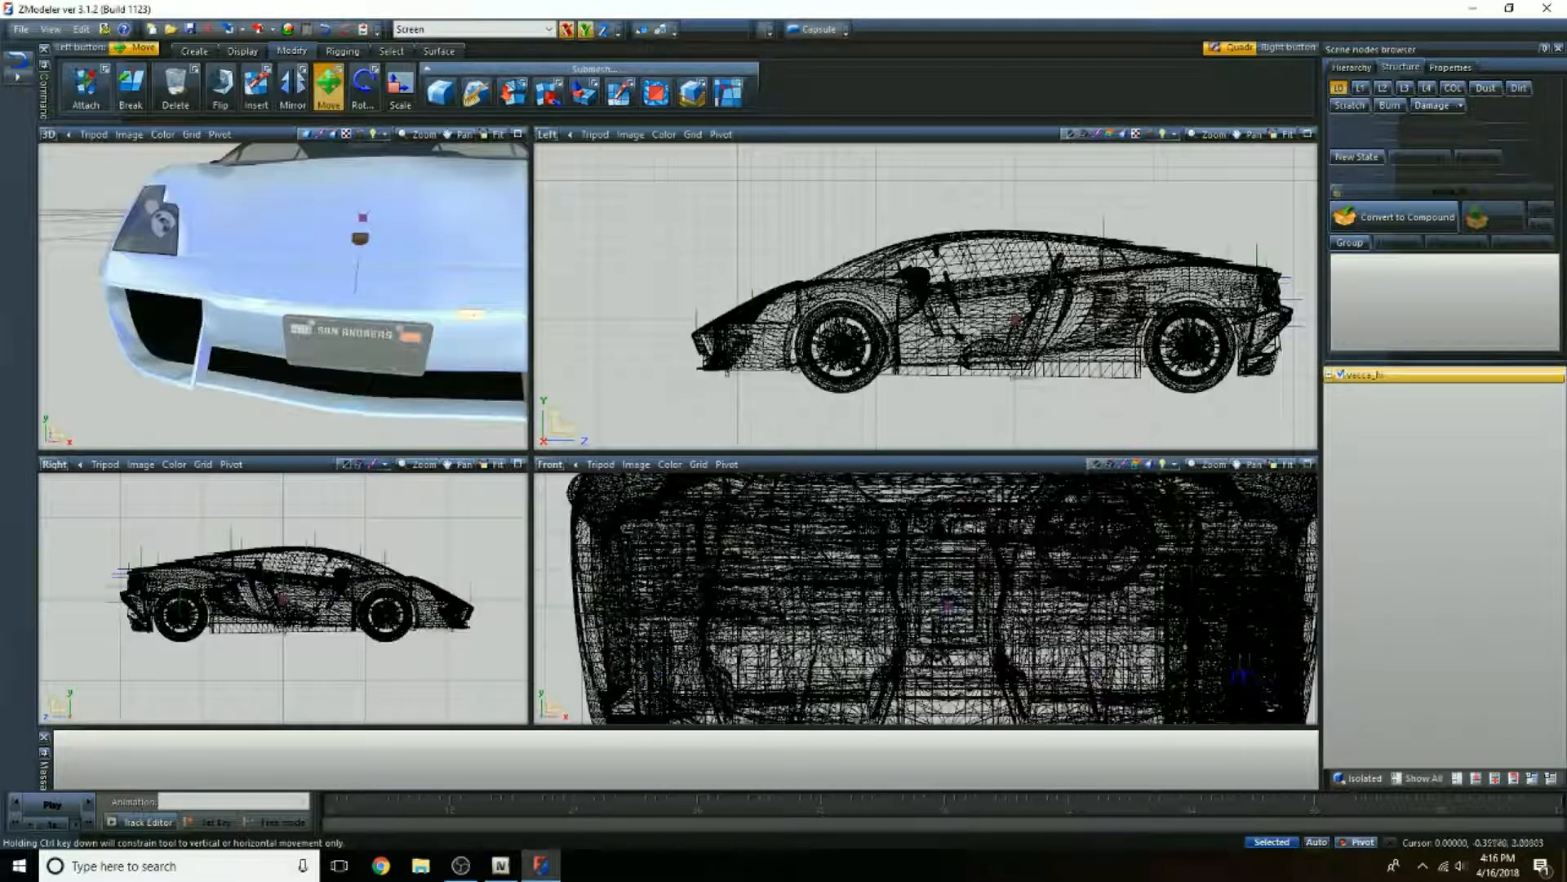
{"action": "scroll", "coordinate": [568, 310], "scroll_direction": "down", "scroll_amount": 1}
{"action": "scroll", "coordinate": [433, 250], "scroll_direction": "down", "scroll_amount": 5}
{"action": "middle_click_drag", "start_coordinate": [441, 250], "coordinate": [346, 290]}
{"action": "scroll", "coordinate": [434, 294], "scroll_direction": "up", "scroll_amount": 3}
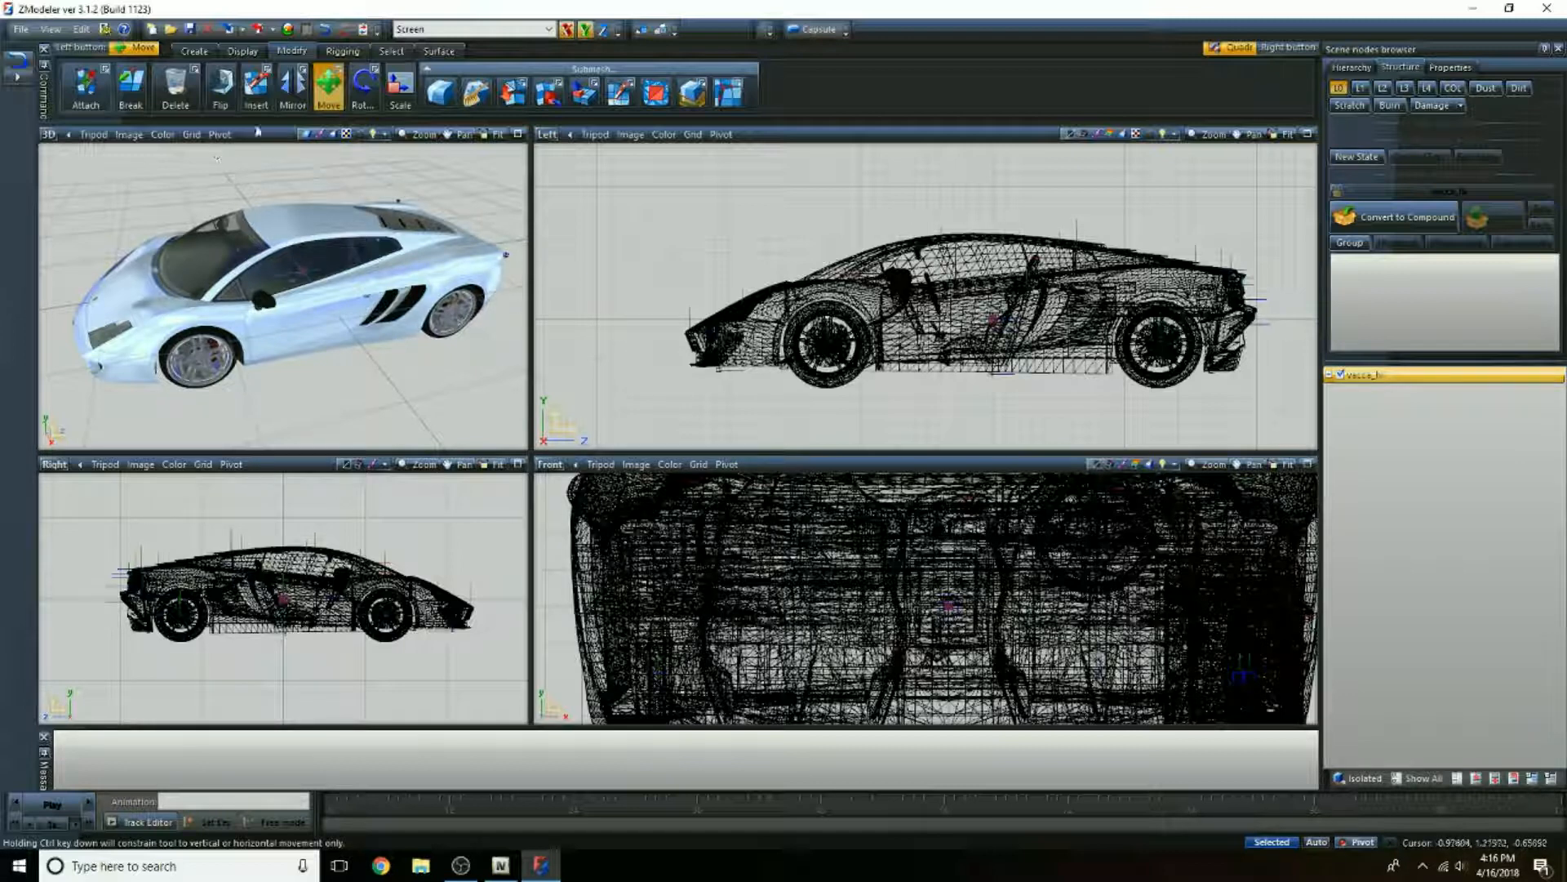
Step: Start a new import and choose pllights.yft from the plparts folder on the Desktop
{"action": "left_click", "coordinate": [230, 31]}
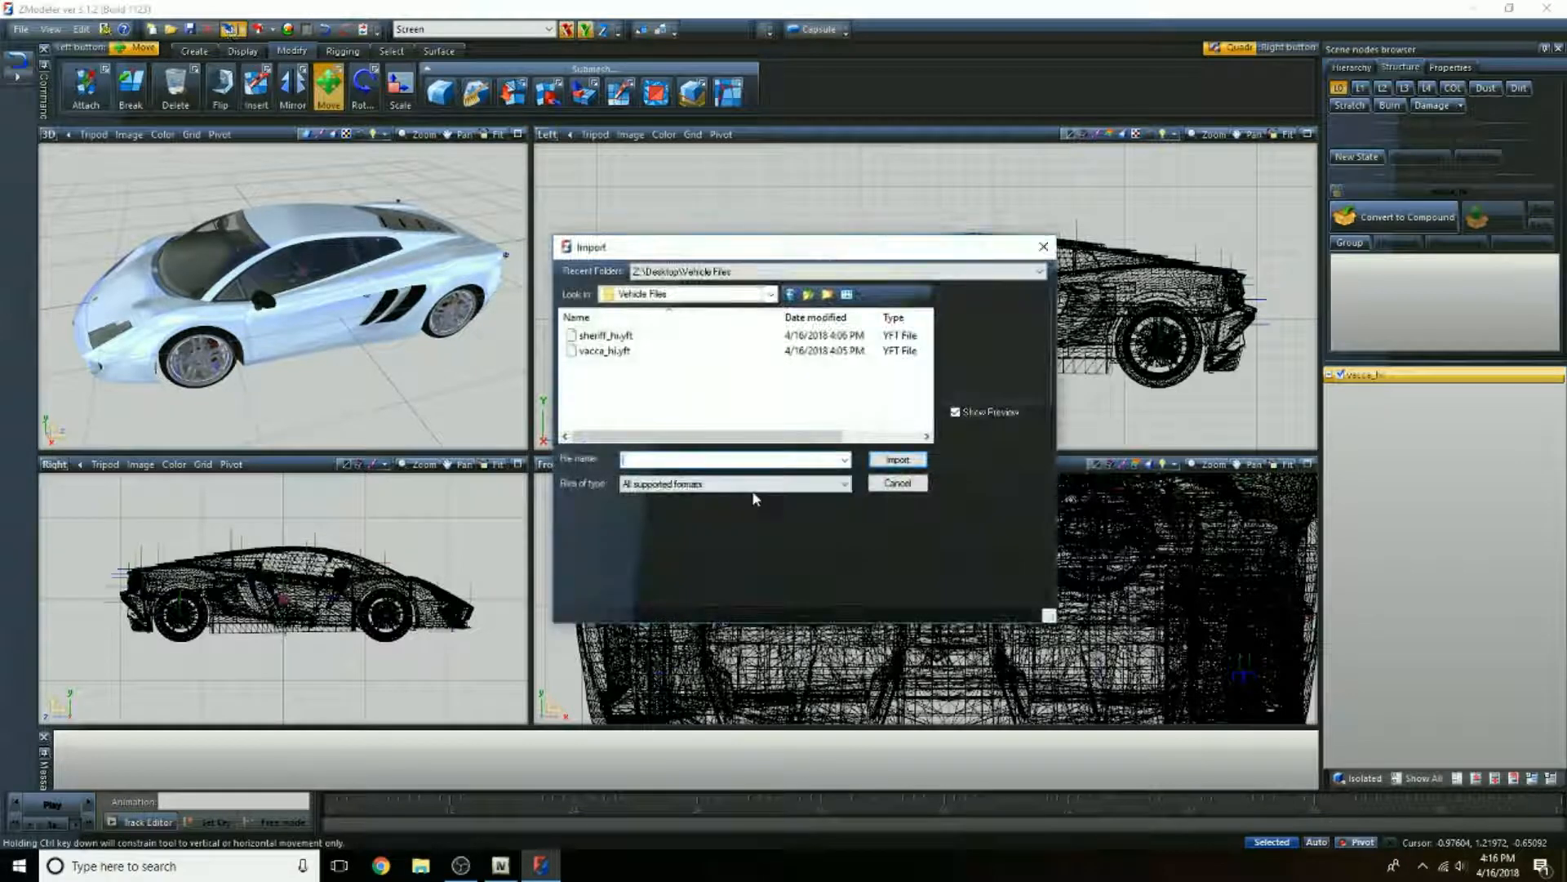
{"action": "left_click", "coordinate": [726, 296]}
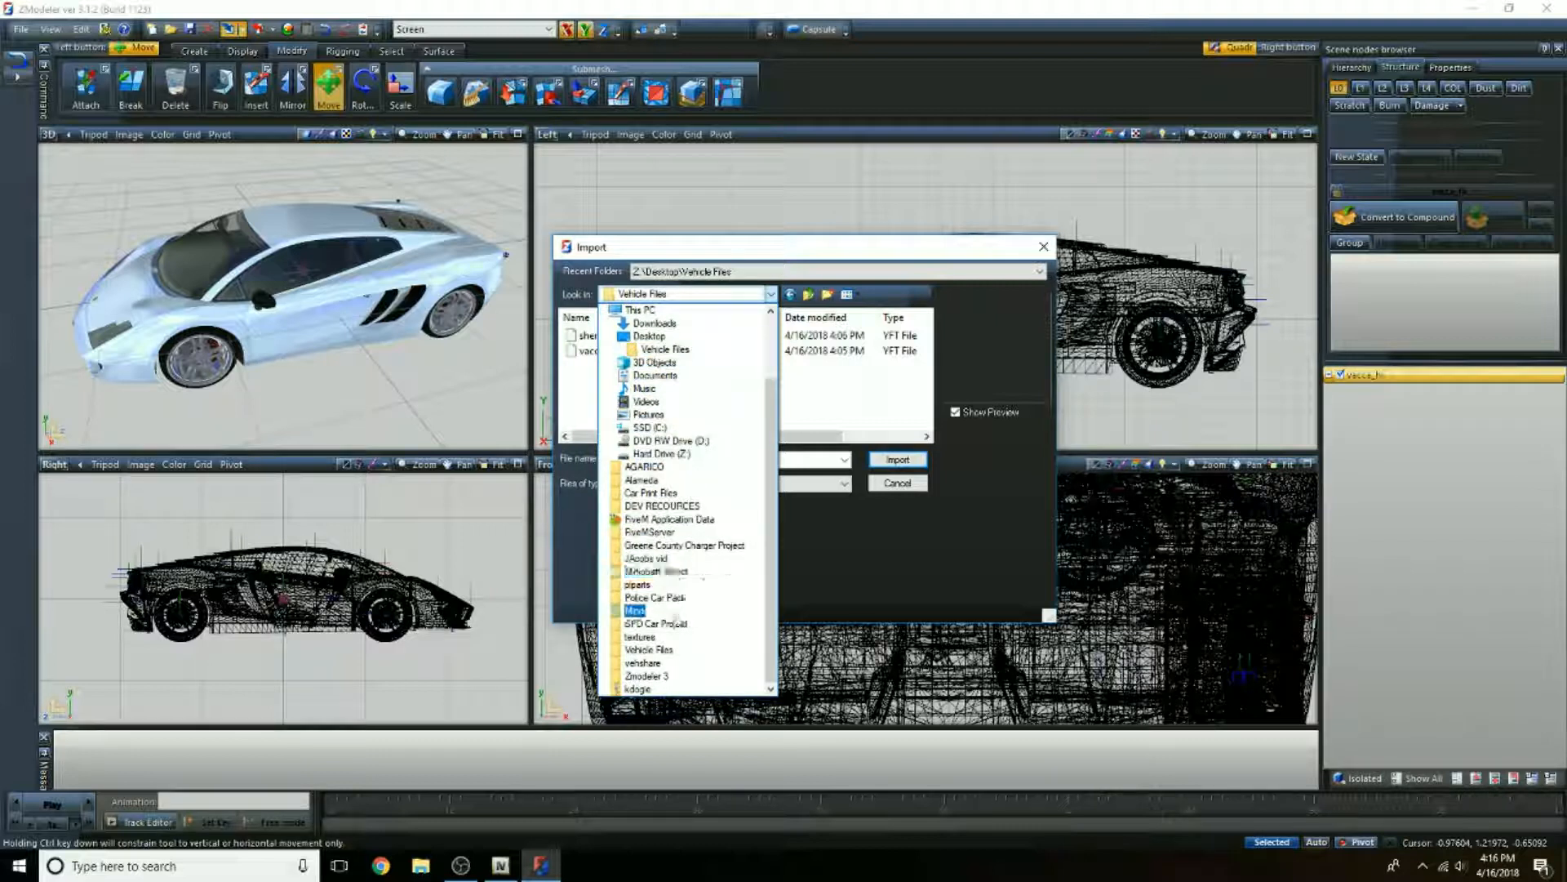
{"action": "left_click", "coordinate": [640, 584]}
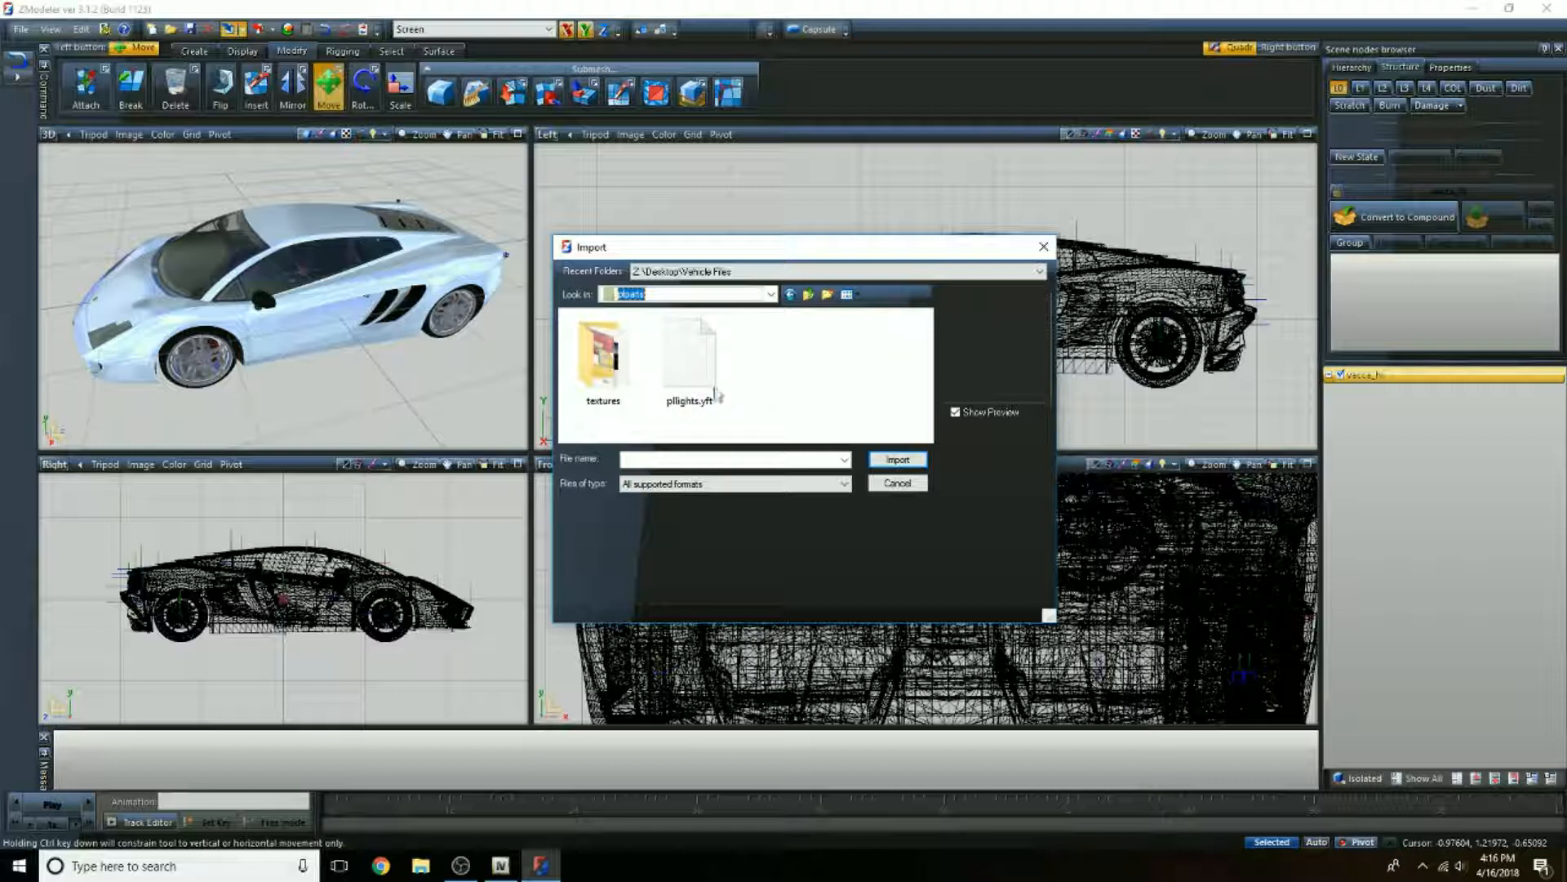
{"action": "left_click", "coordinate": [691, 366]}
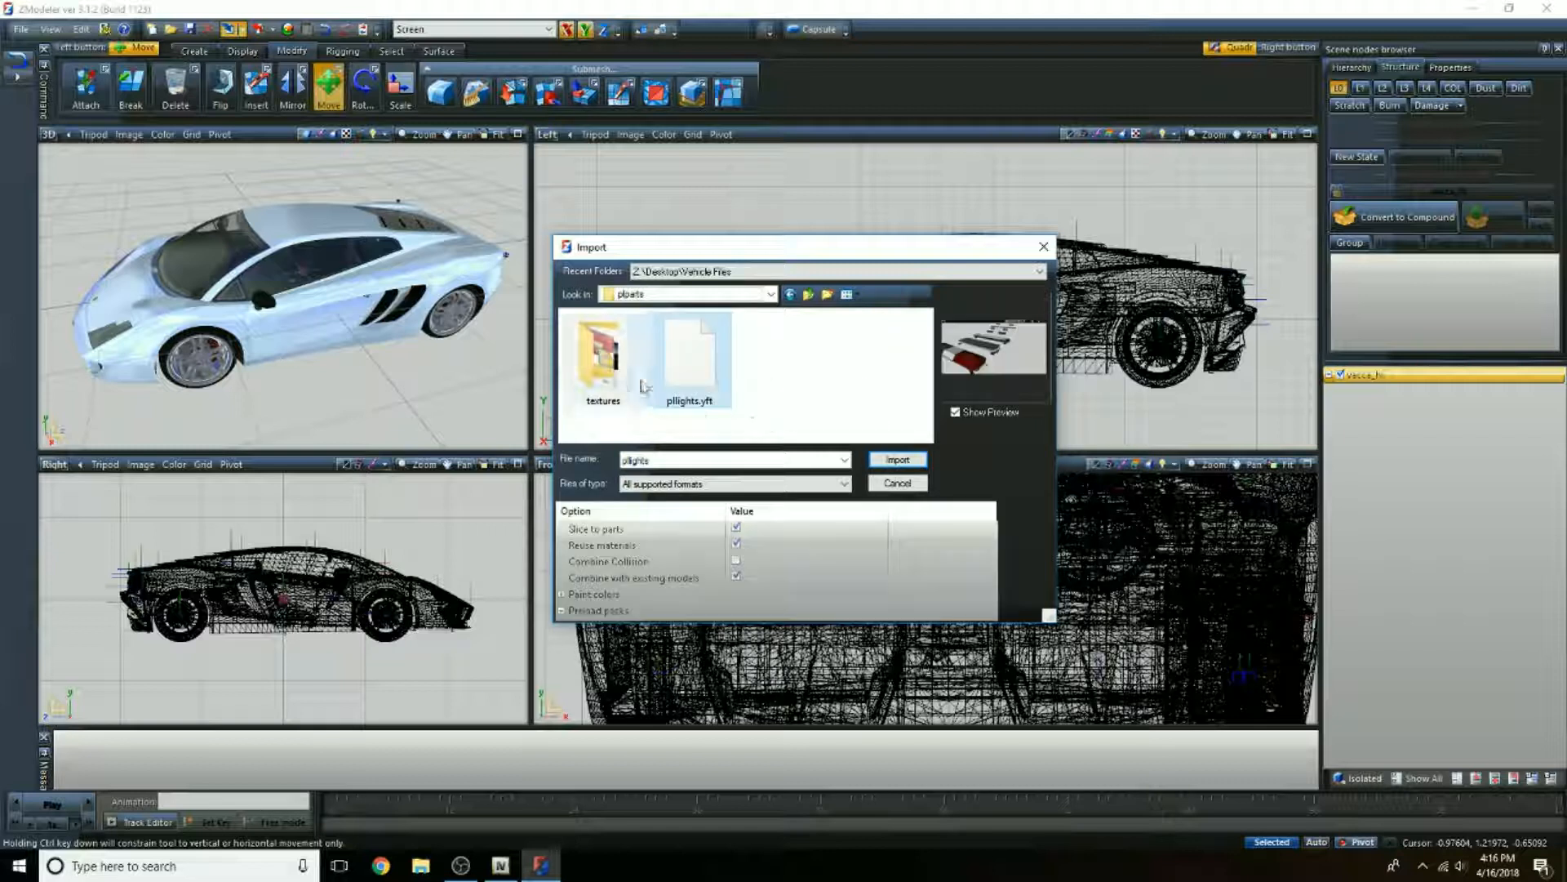
Step: Delete all existing texture packs from the preload packs in the import options
{"action": "left_click", "coordinate": [744, 578]}
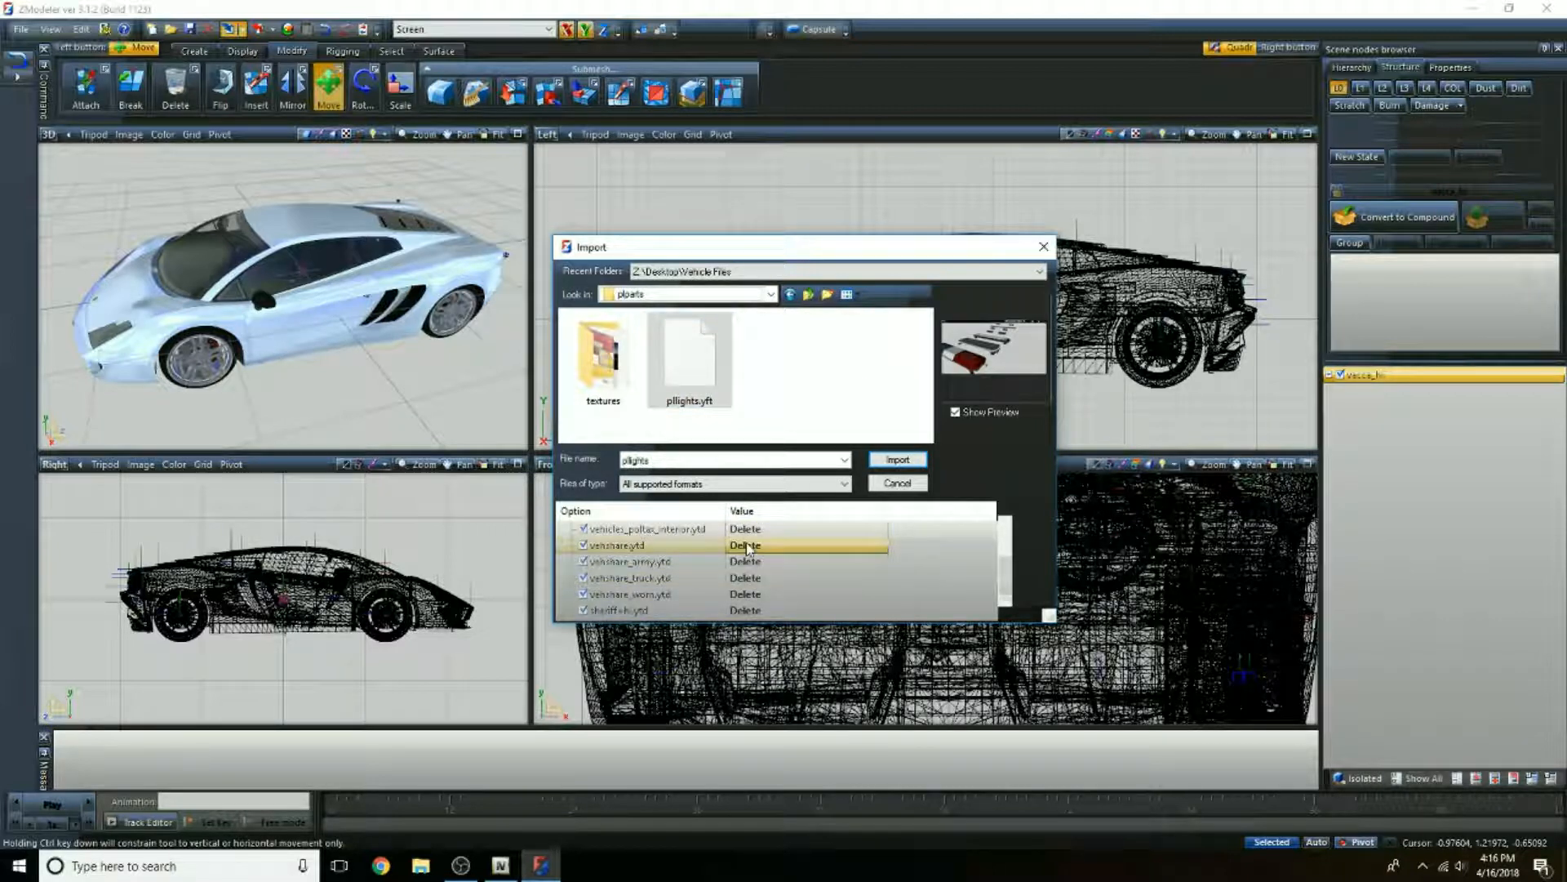
{"action": "scroll", "coordinate": [747, 549], "scroll_direction": "down", "scroll_amount": 1}
{"action": "left_click", "coordinate": [758, 562]}
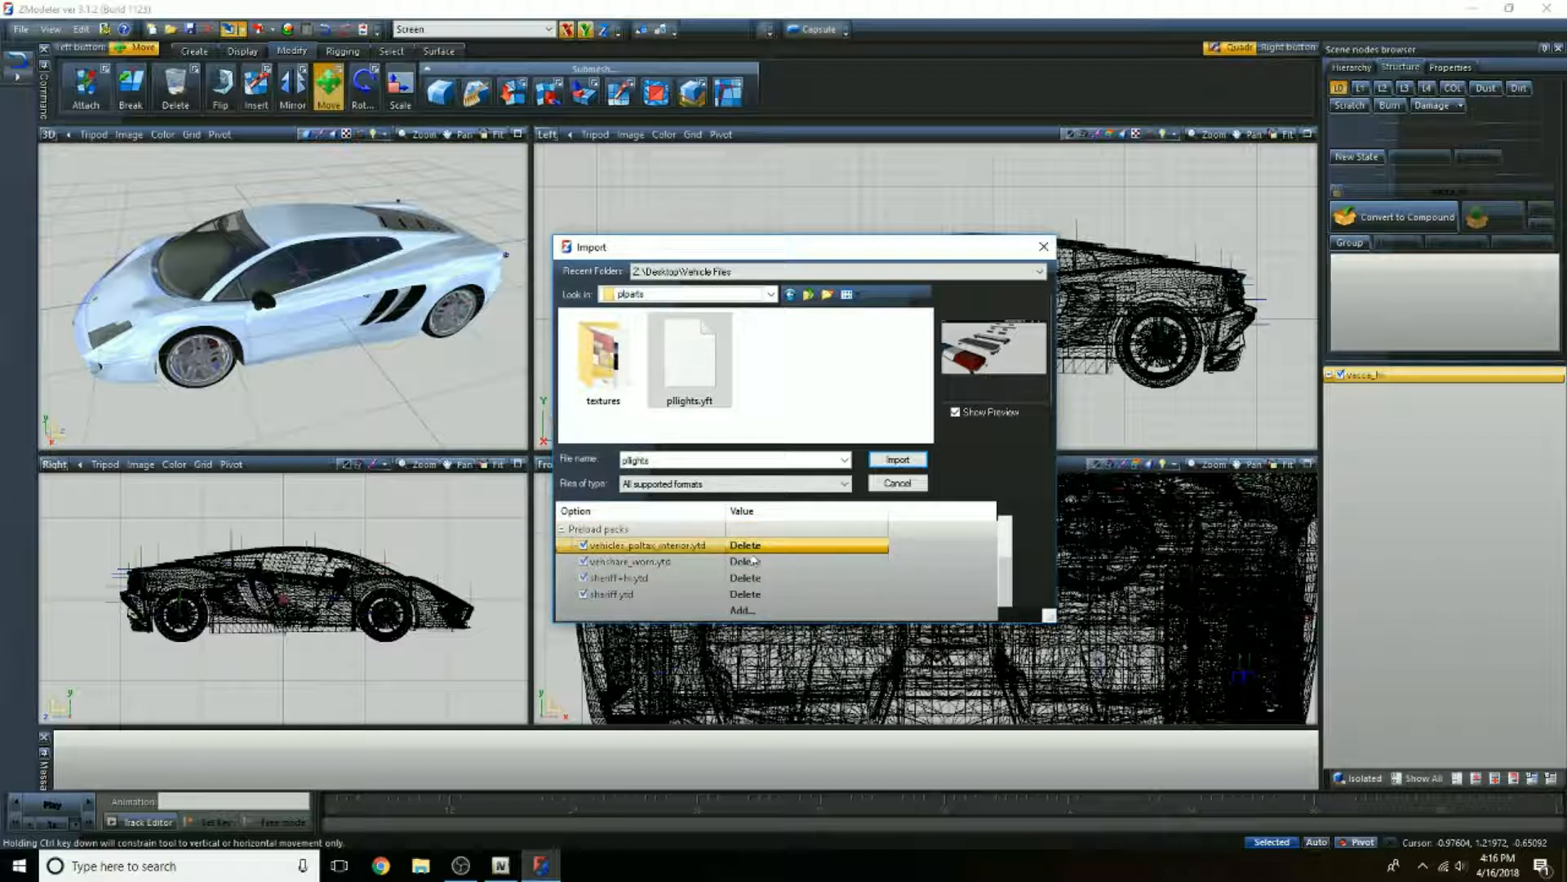
{"action": "left_click", "coordinate": [752, 562]}
{"action": "left_click", "coordinate": [744, 578]}
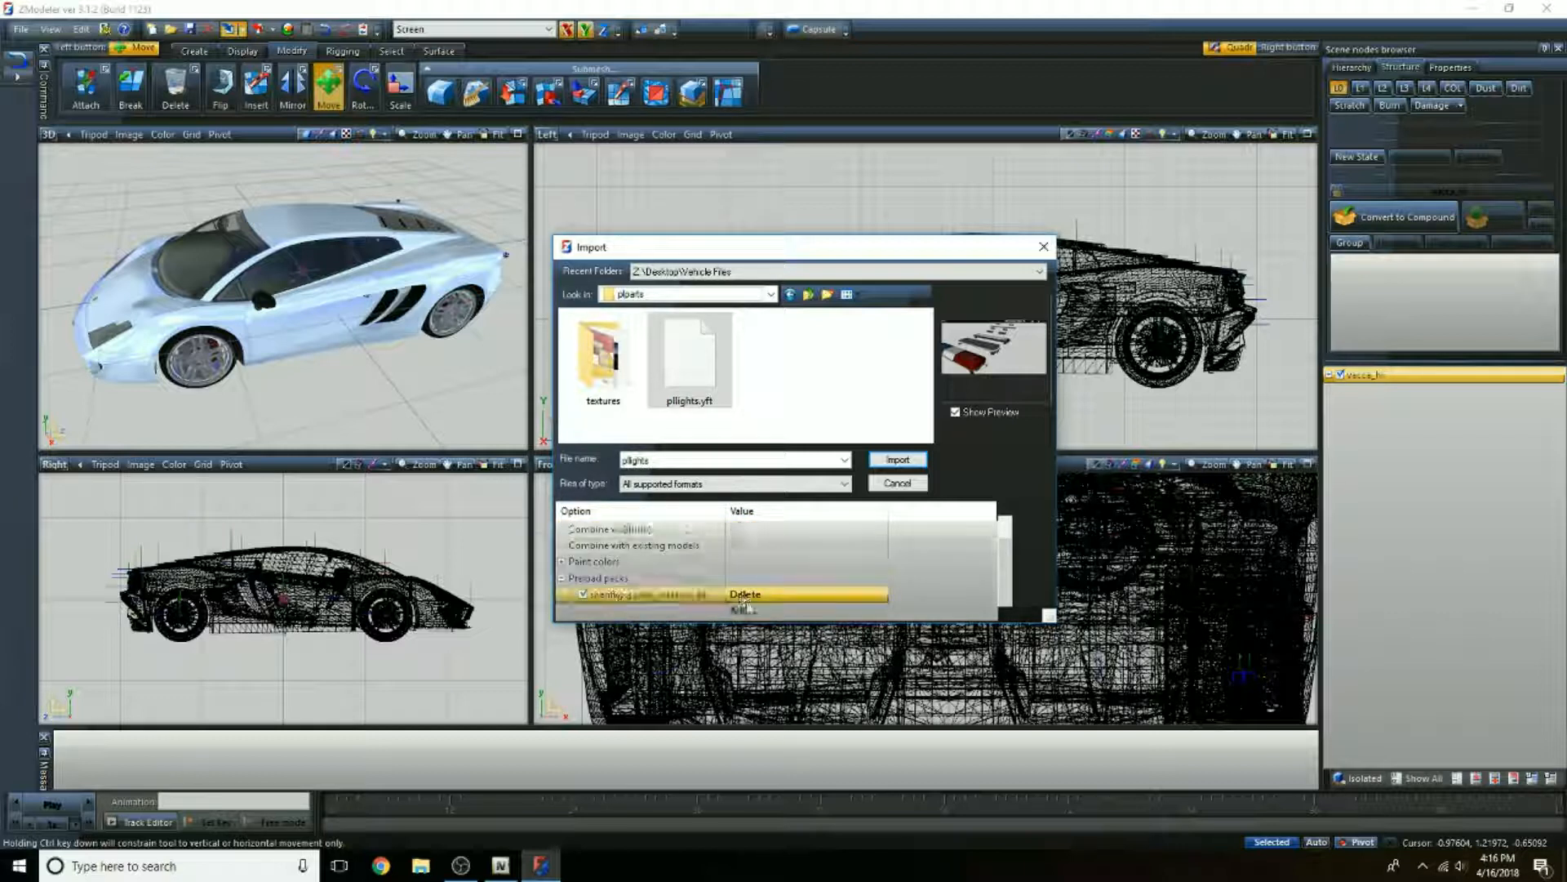
{"action": "left_click", "coordinate": [739, 596]}
{"action": "left_click", "coordinate": [740, 600]}
Step: Add vehshare.ytd from the Desktop's vehshare folder to the preload packs
{"action": "left_click", "coordinate": [742, 611]}
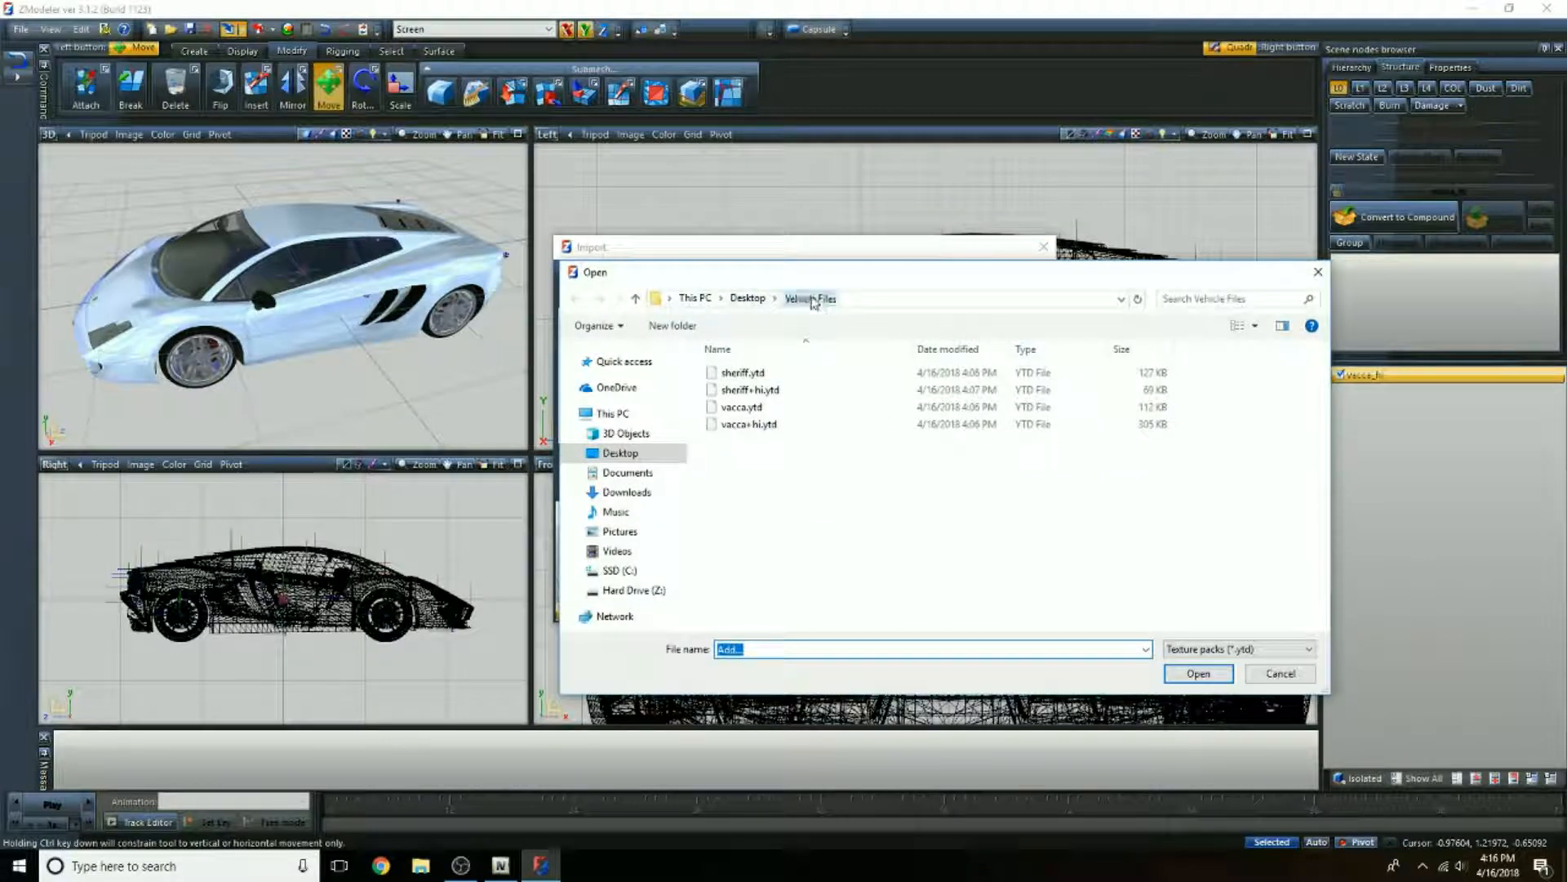
{"action": "left_click", "coordinate": [749, 298]}
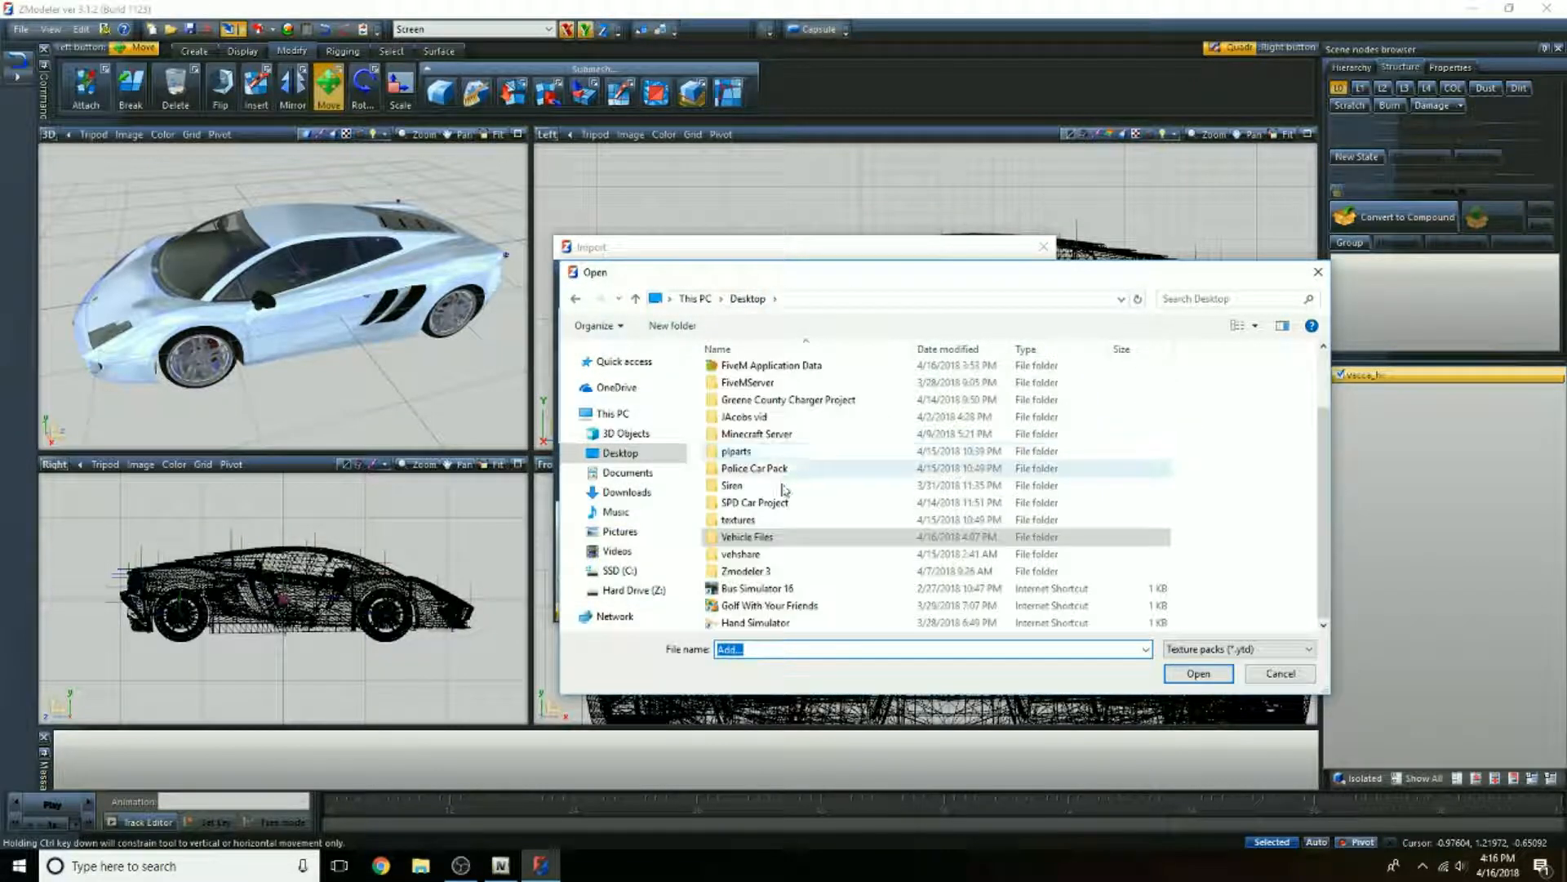
{"action": "double_click", "coordinate": [765, 557]}
{"action": "scroll", "coordinate": [776, 563], "scroll_direction": "down", "scroll_amount": 10}
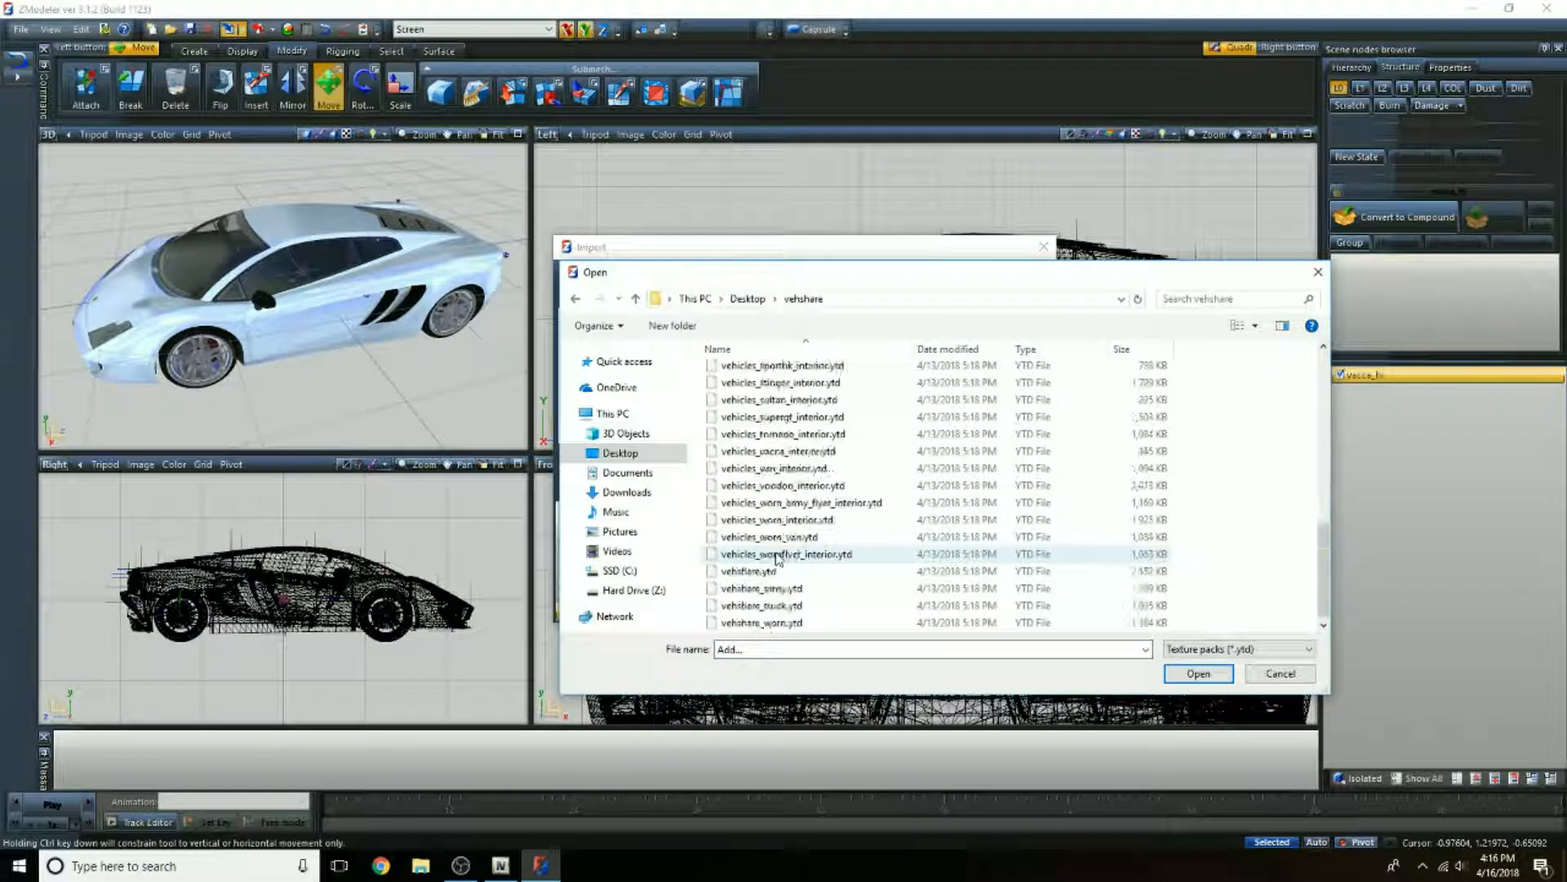
{"action": "double_click", "coordinate": [778, 571]}
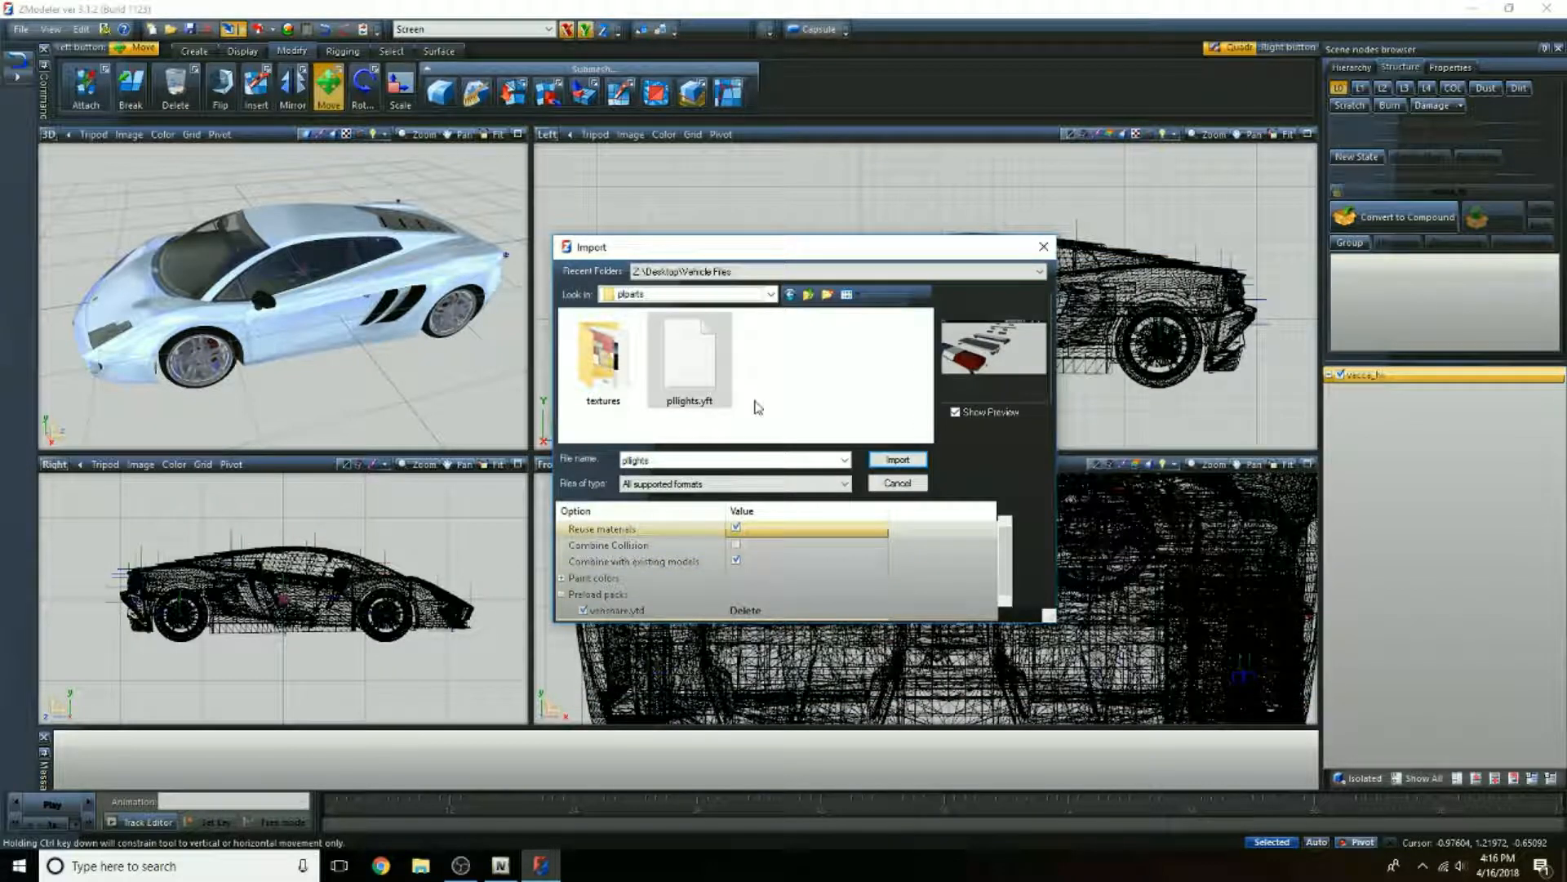
Step: Add pllights.ytd from the Desktop's plparts folder to the preload packs and import the pllights model
{"action": "left_click", "coordinate": [737, 609]}
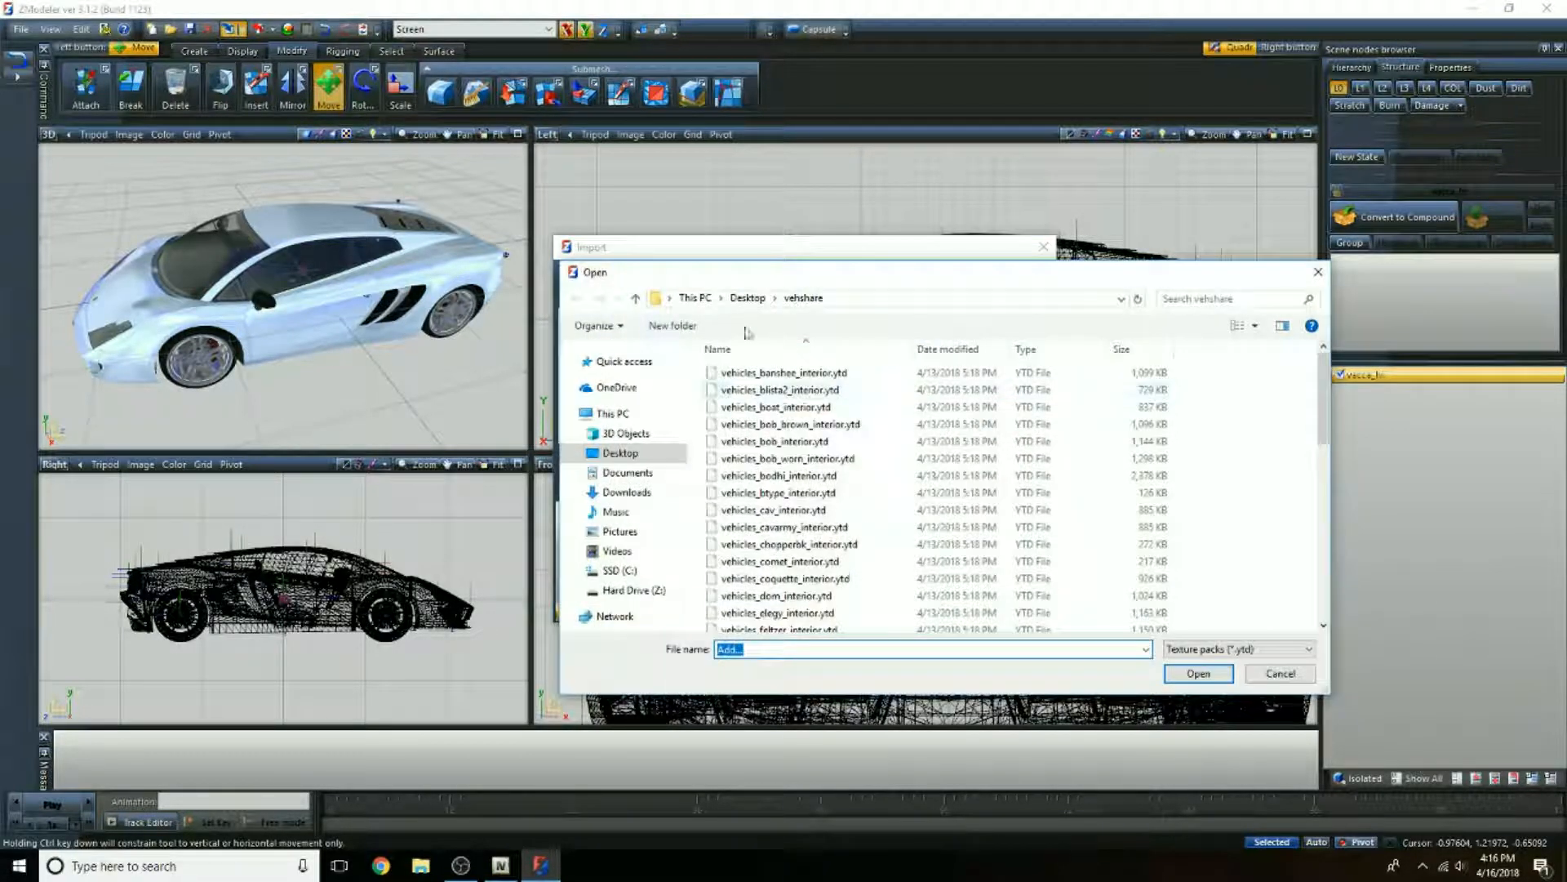
{"action": "left_click", "coordinate": [747, 298]}
{"action": "left_click", "coordinate": [744, 522]}
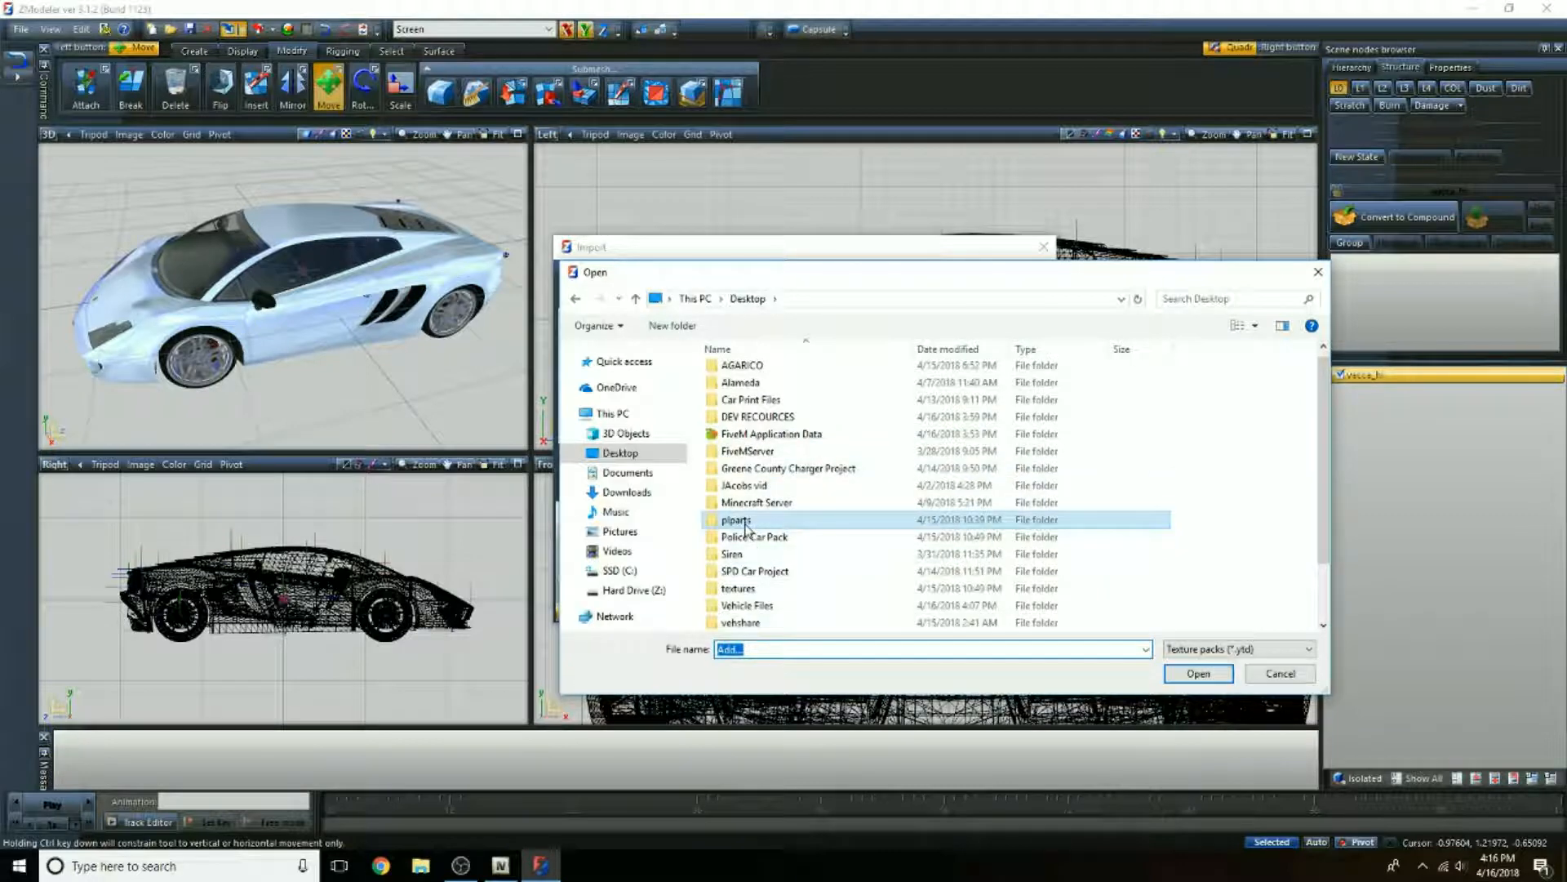
{"action": "double_click", "coordinate": [808, 522]}
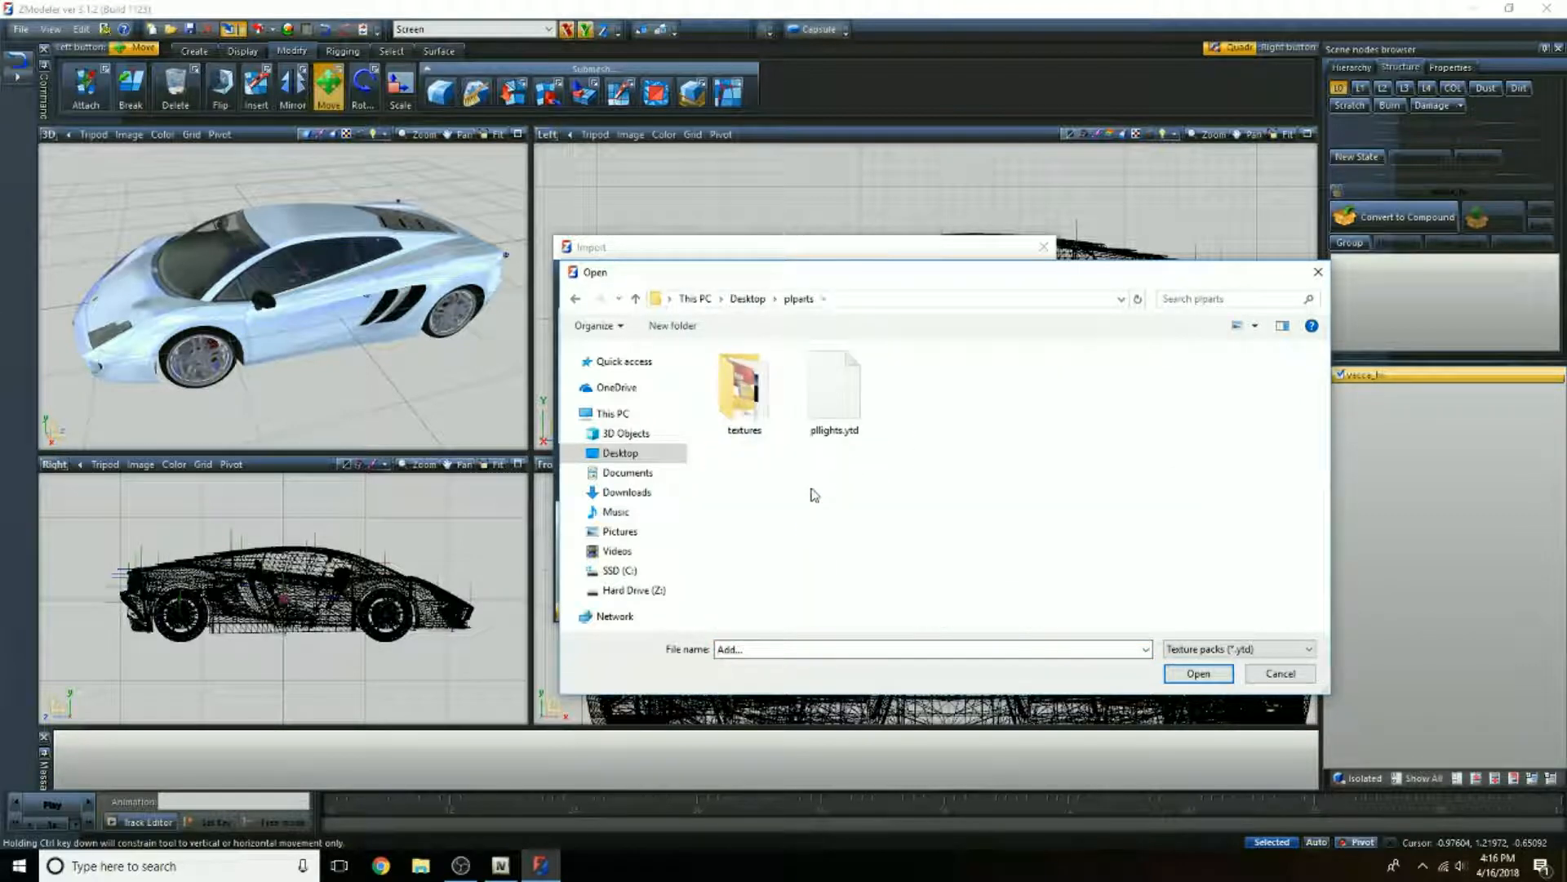
{"action": "left_click", "coordinate": [834, 399]}
{"action": "left_click", "coordinate": [1196, 673]}
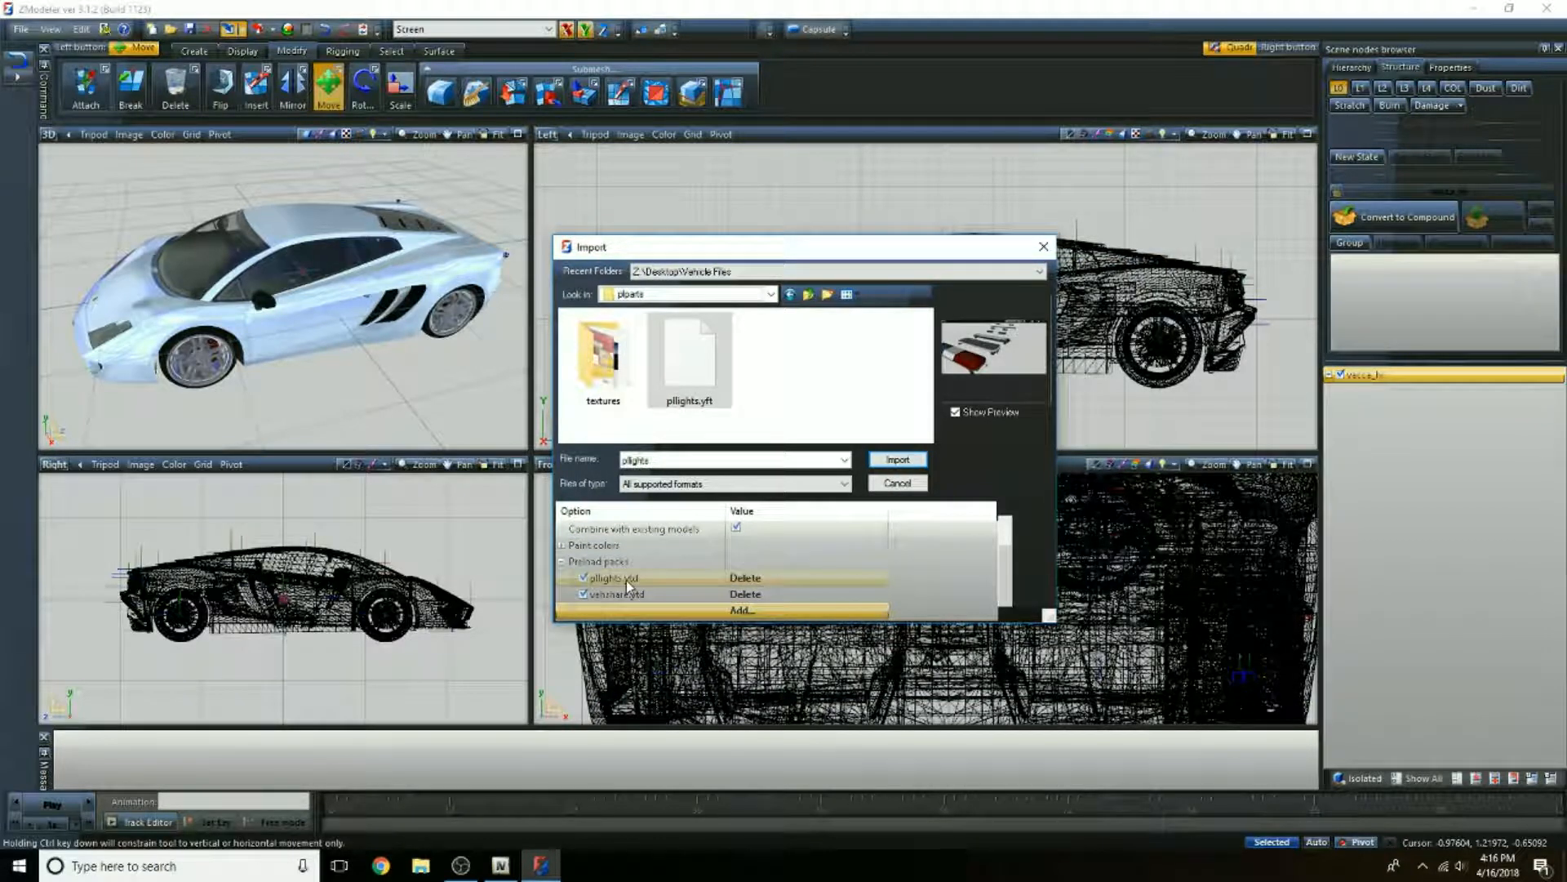
{"action": "left_click", "coordinate": [898, 460]}
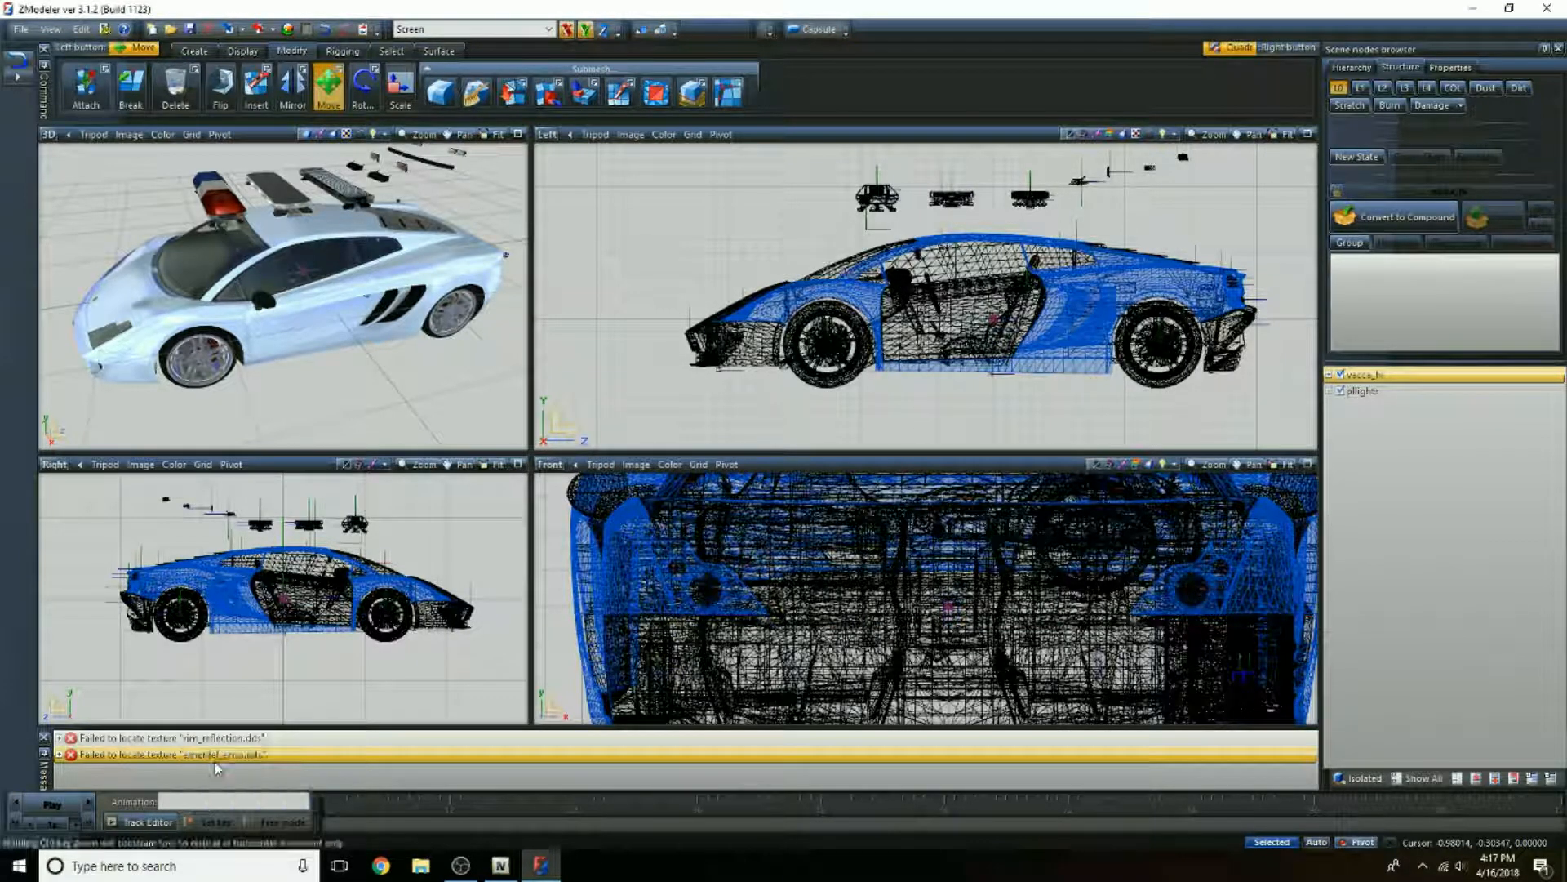
Step: Hide the vacca_hi model and change the Front view to a Top view framing the imported light bars
{"action": "left_click", "coordinate": [774, 421]}
{"action": "scroll", "coordinate": [770, 346], "scroll_direction": "down", "scroll_amount": 2}
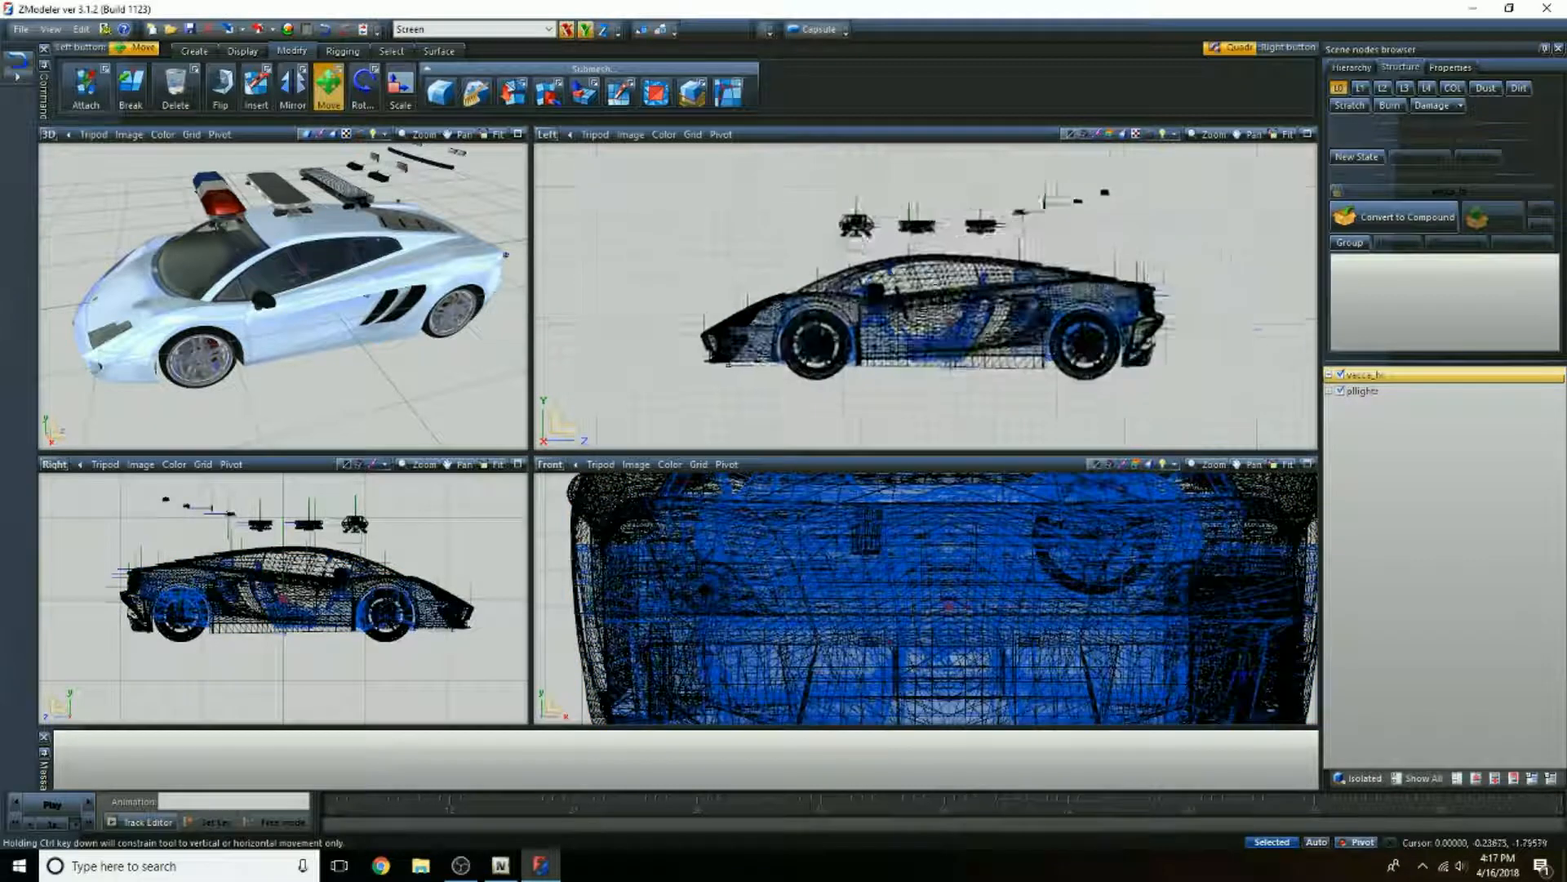
{"action": "left_click", "coordinate": [1341, 376]}
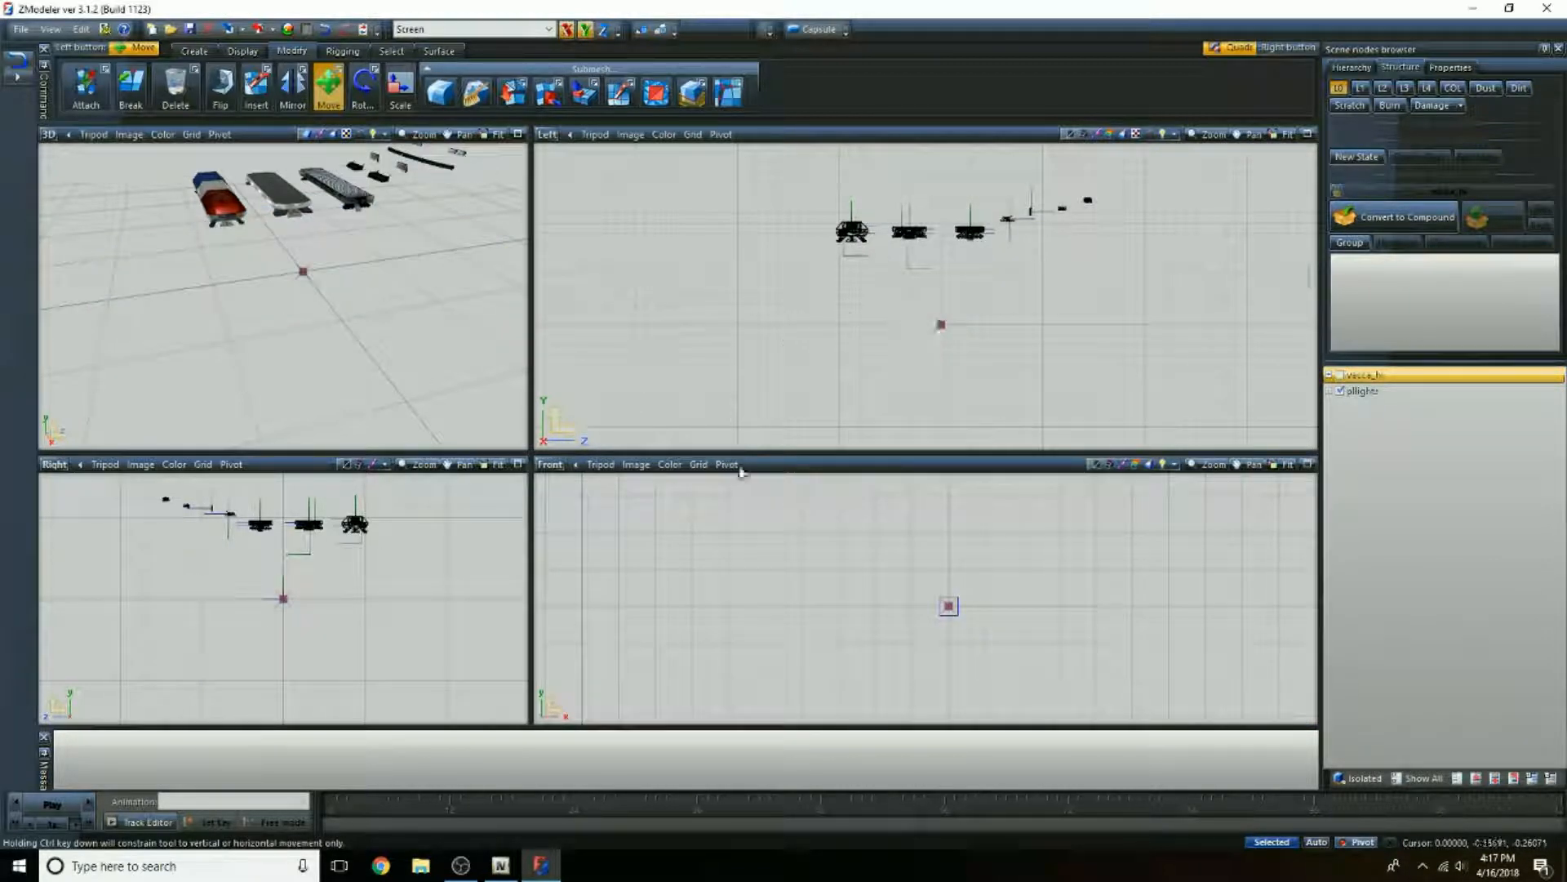
{"action": "left_click", "coordinate": [551, 465]}
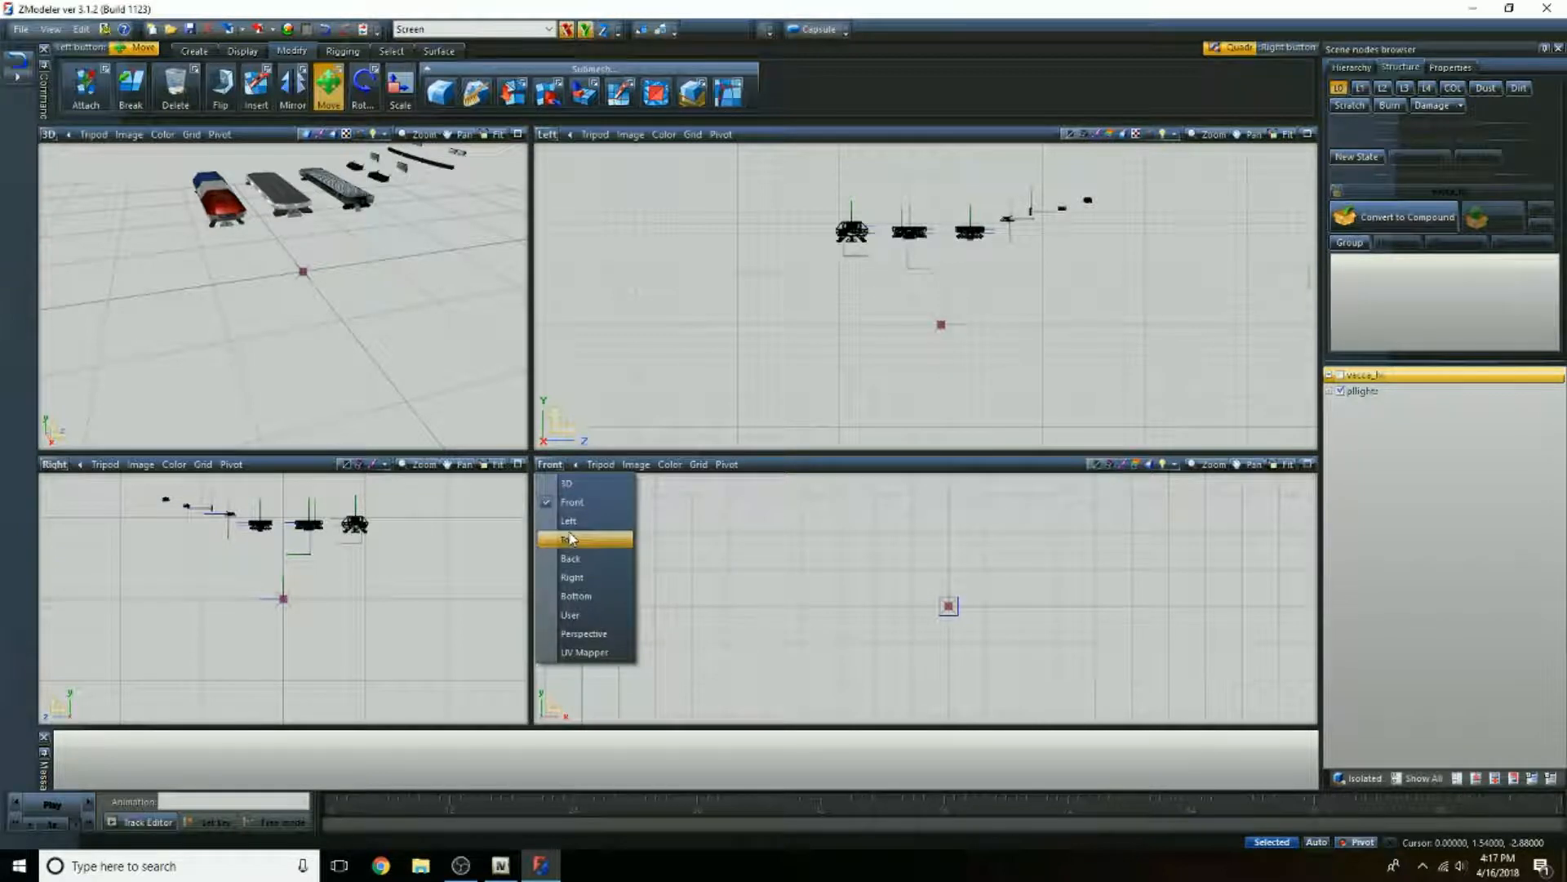
{"action": "left_click", "coordinate": [575, 552]}
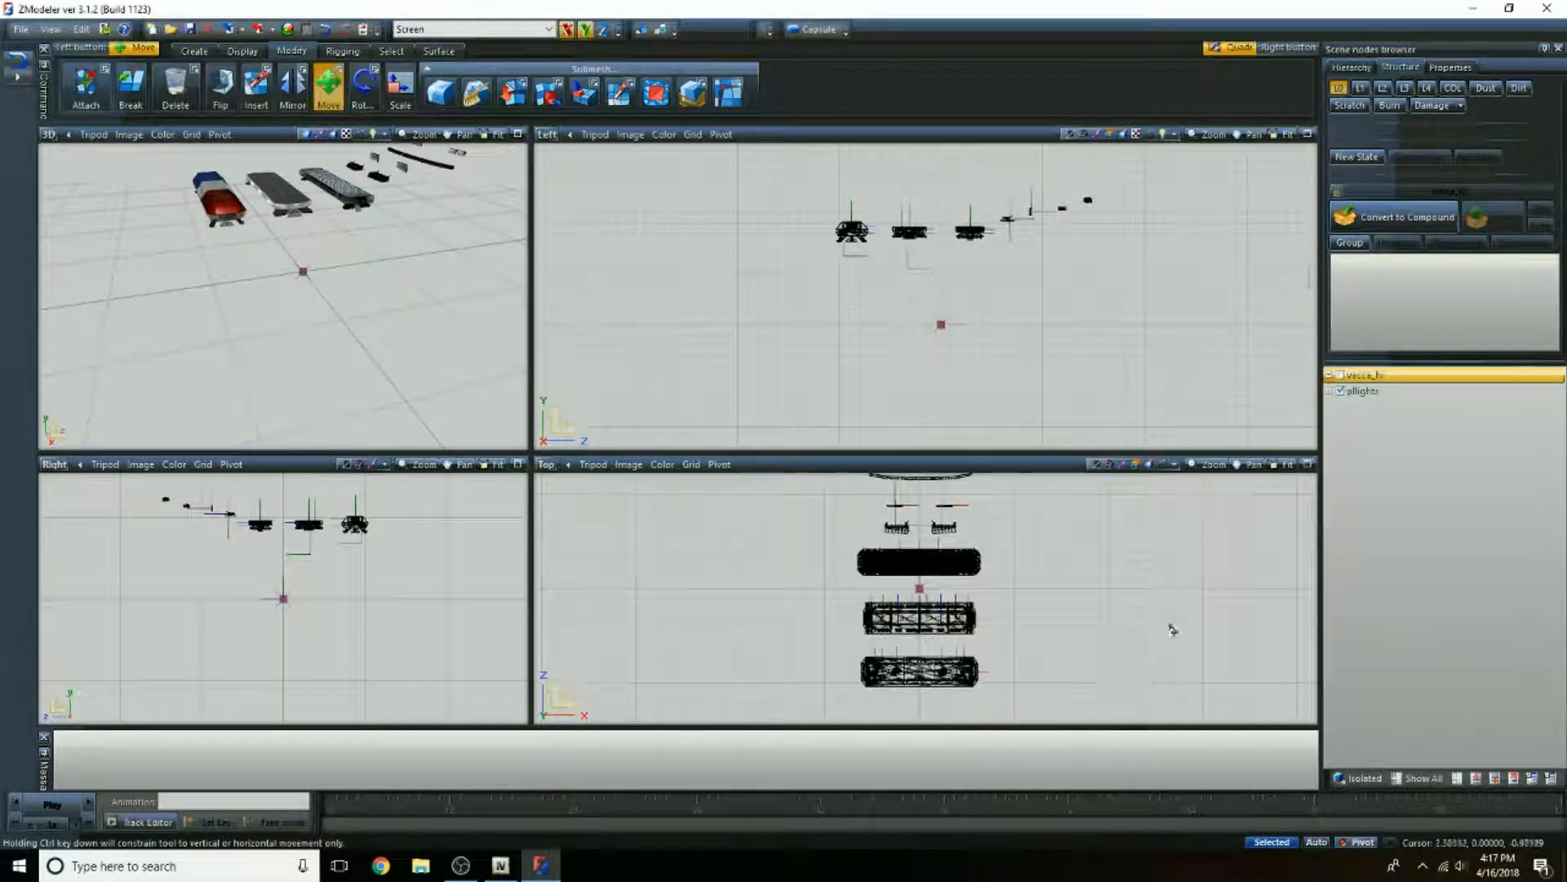
{"action": "scroll", "coordinate": [1056, 674], "scroll_direction": "up", "scroll_amount": 1}
{"action": "middle_click_drag", "start_coordinate": [1020, 685], "coordinate": [1067, 644]}
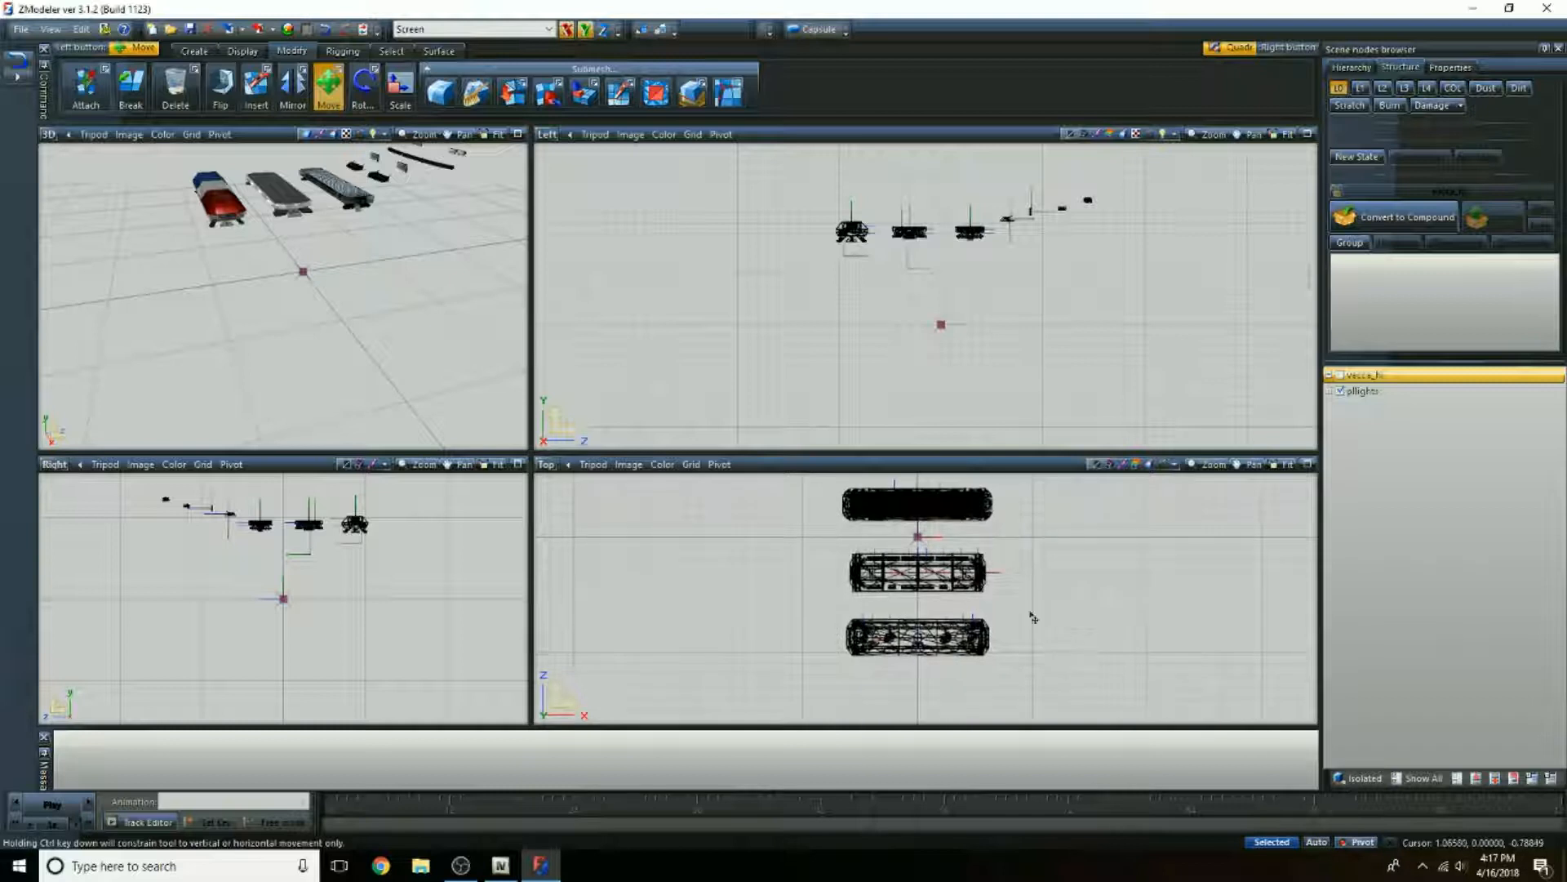
Step: Expand the pllights group and unlink the mx7000 light bar from it
{"action": "left_click", "coordinate": [917, 637]}
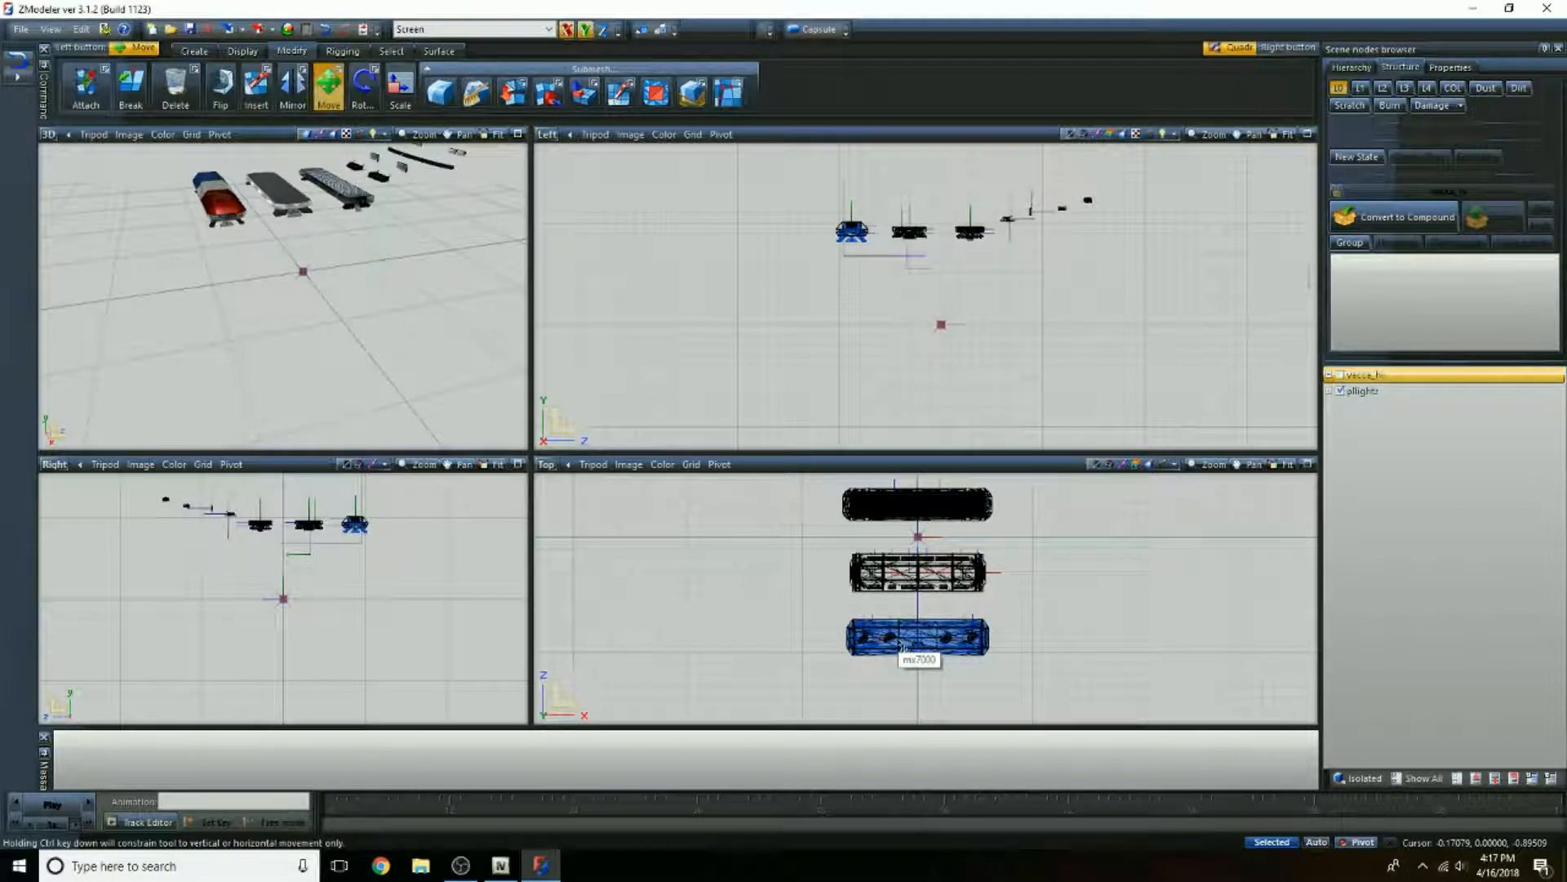
{"action": "left_click", "coordinate": [1342, 425]}
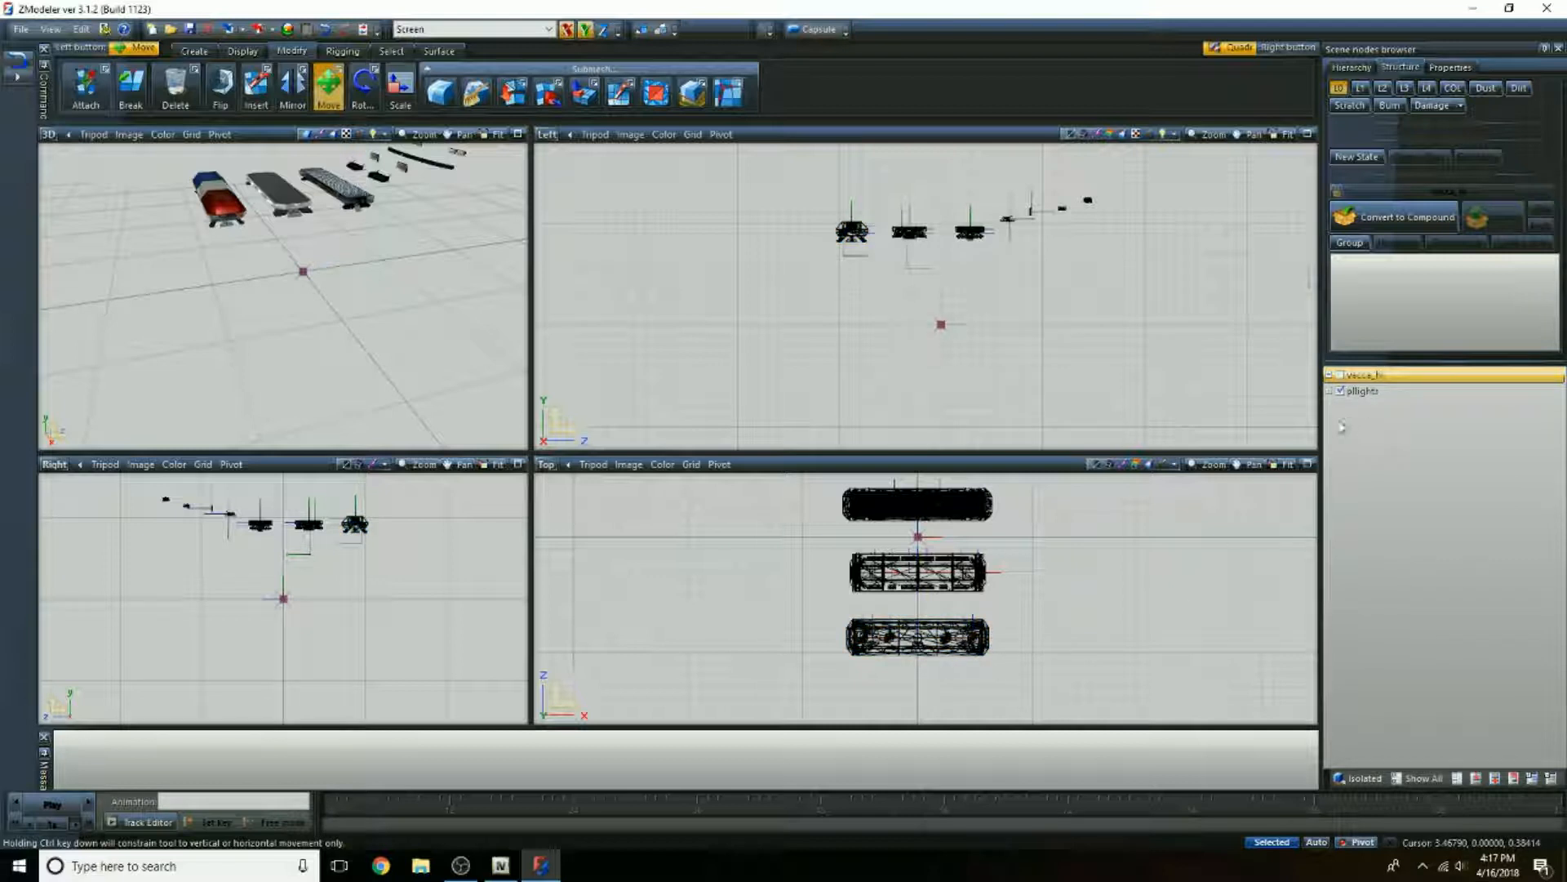
{"action": "left_click", "coordinate": [1331, 393]}
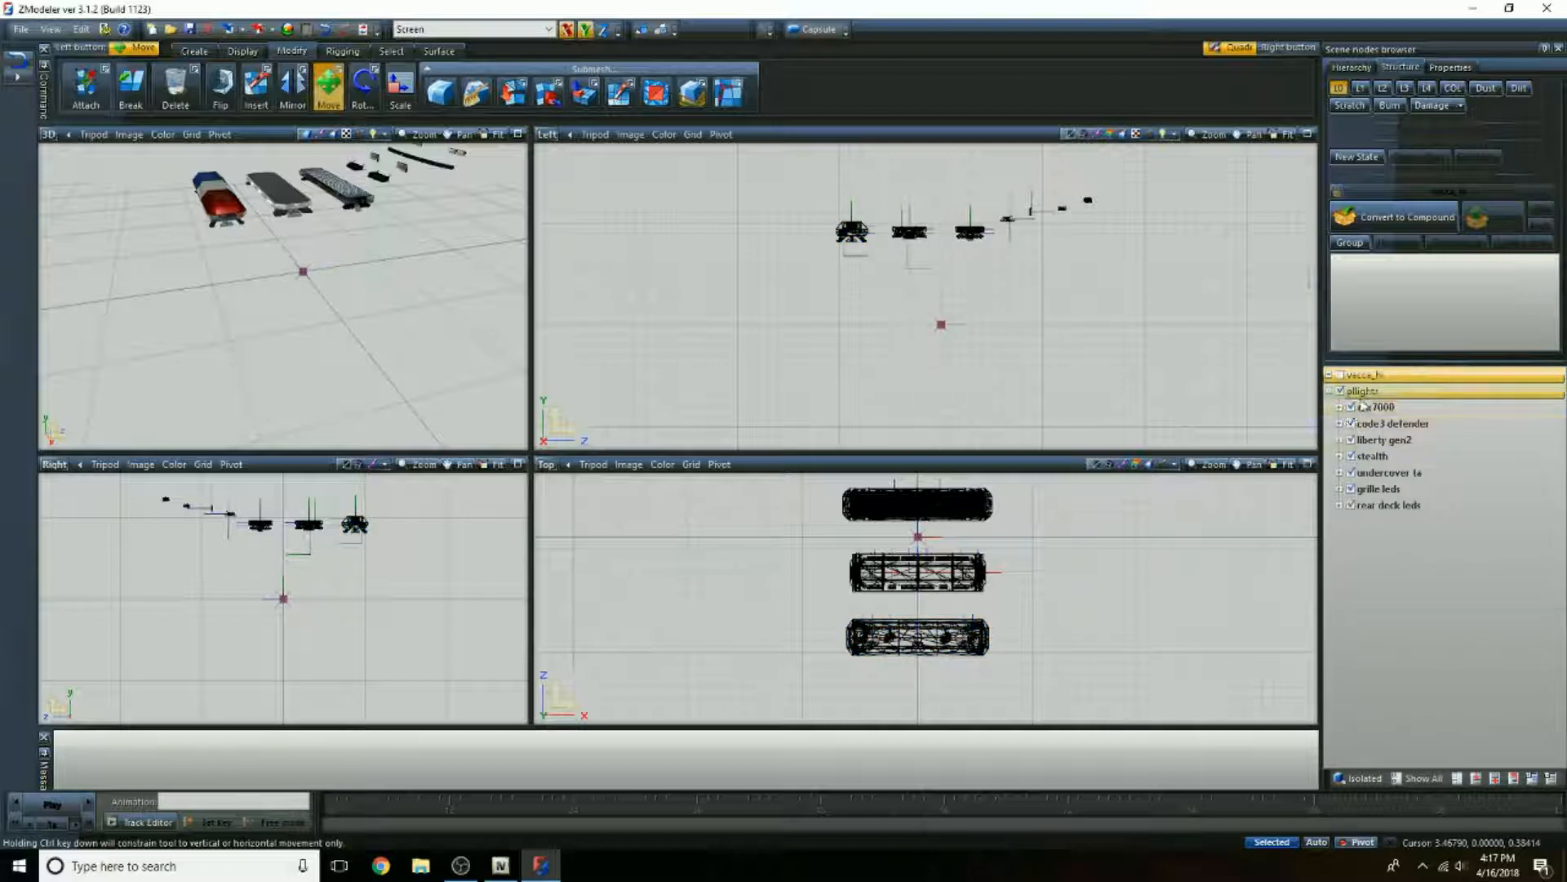
{"action": "left_click", "coordinate": [1377, 407]}
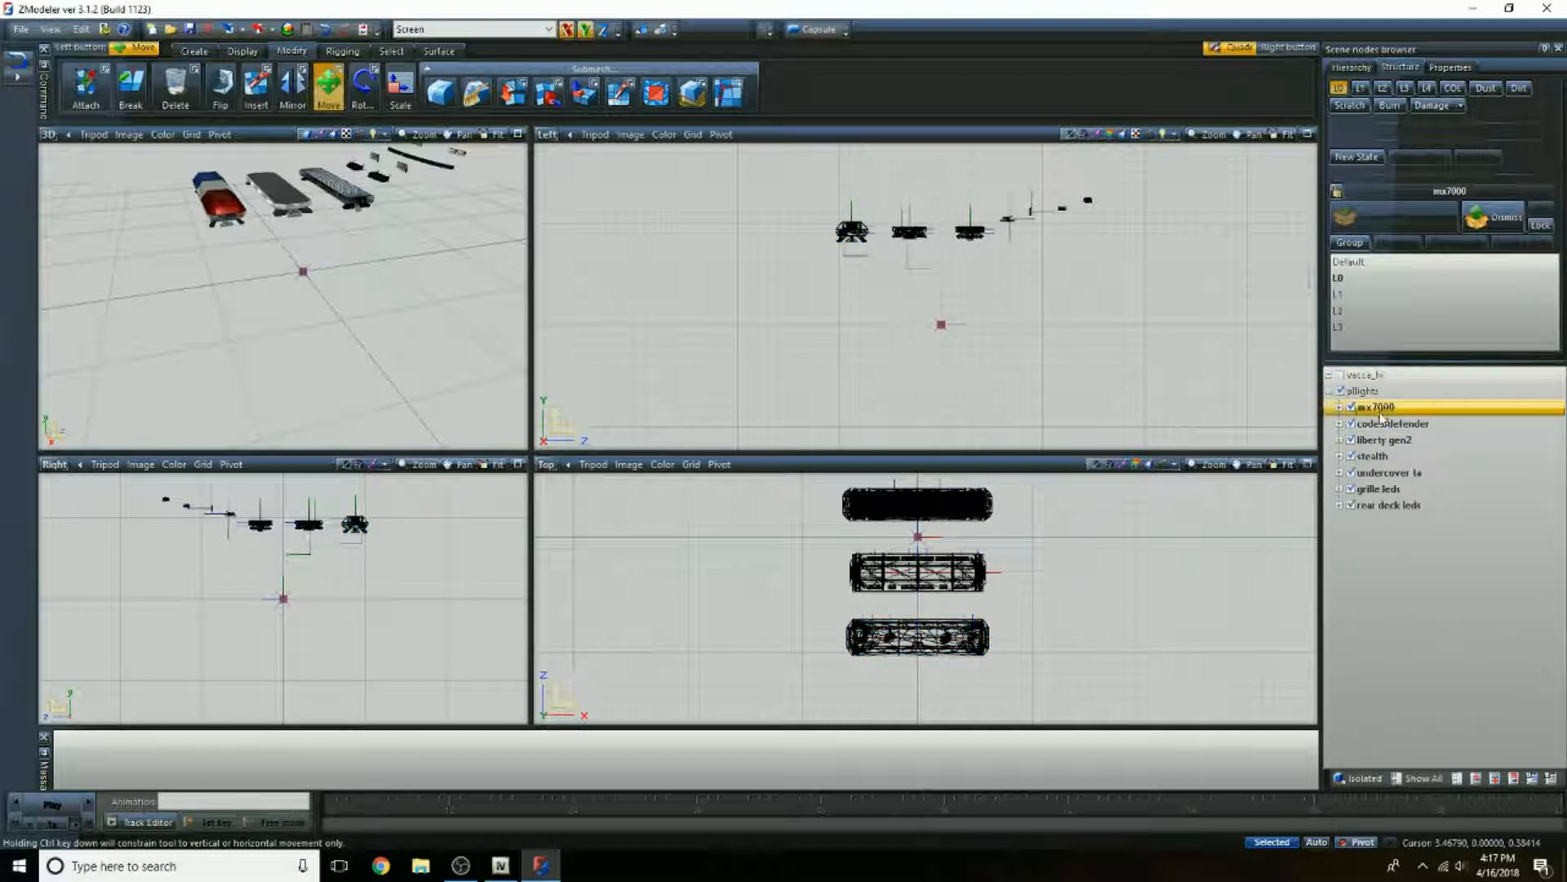
{"action": "right_click", "coordinate": [1381, 413]}
{"action": "mouse_move", "coordinate": [1424, 497]}
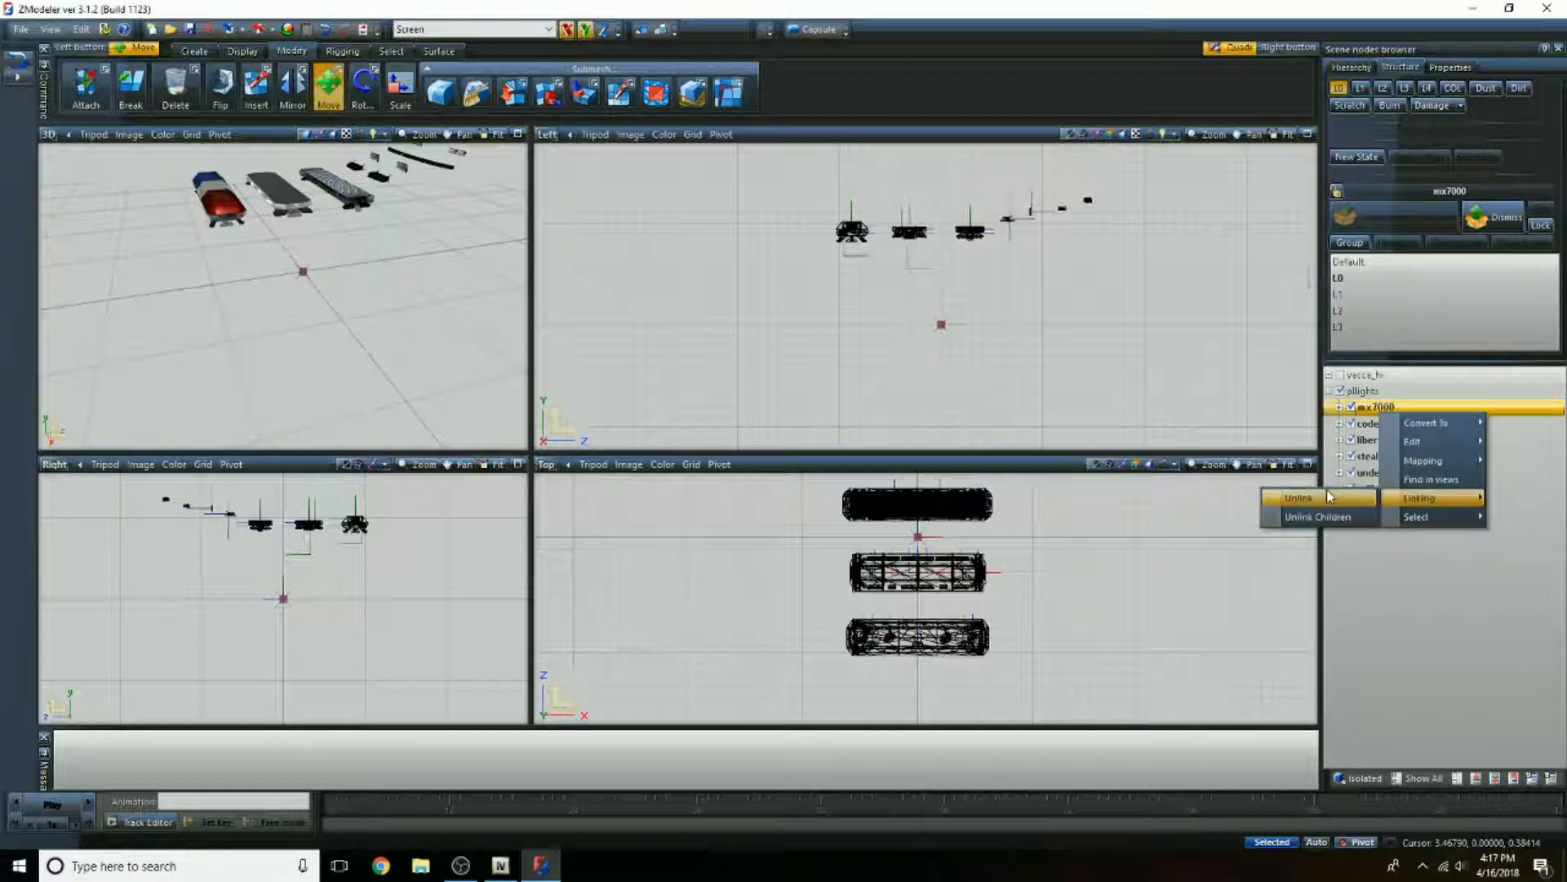
{"action": "left_click", "coordinate": [1329, 494]}
Step: Delete the pllights group with its remaining light parts, keeping only the unlinked mx7000 light bar
{"action": "left_click", "coordinate": [1362, 391]}
{"action": "right_click", "coordinate": [1374, 395]}
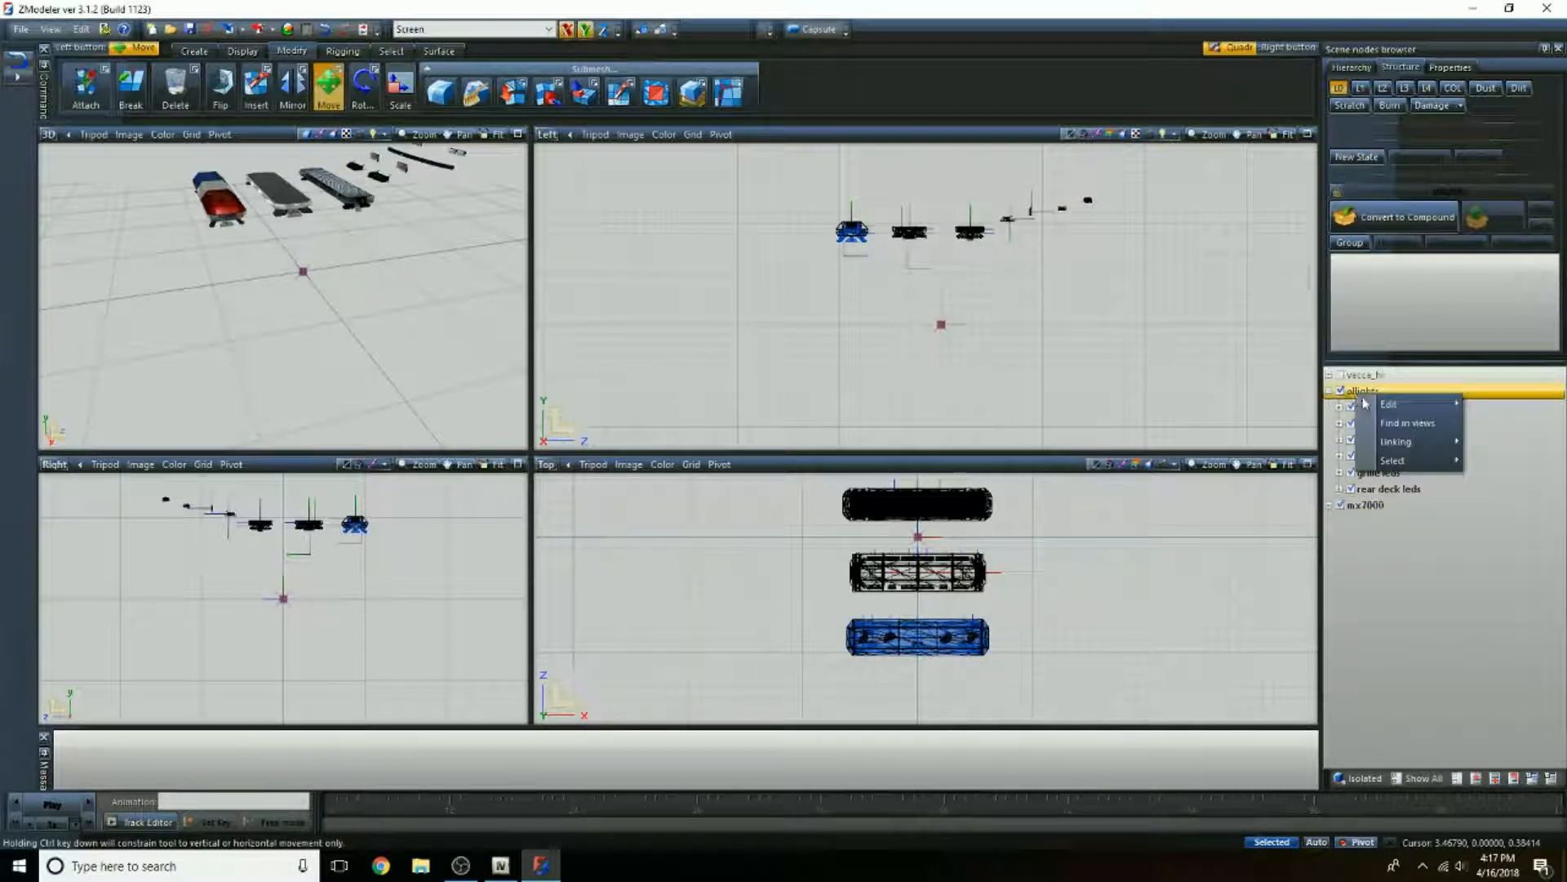
{"action": "mouse_move", "coordinate": [1445, 415]}
{"action": "left_click", "coordinate": [1499, 404]}
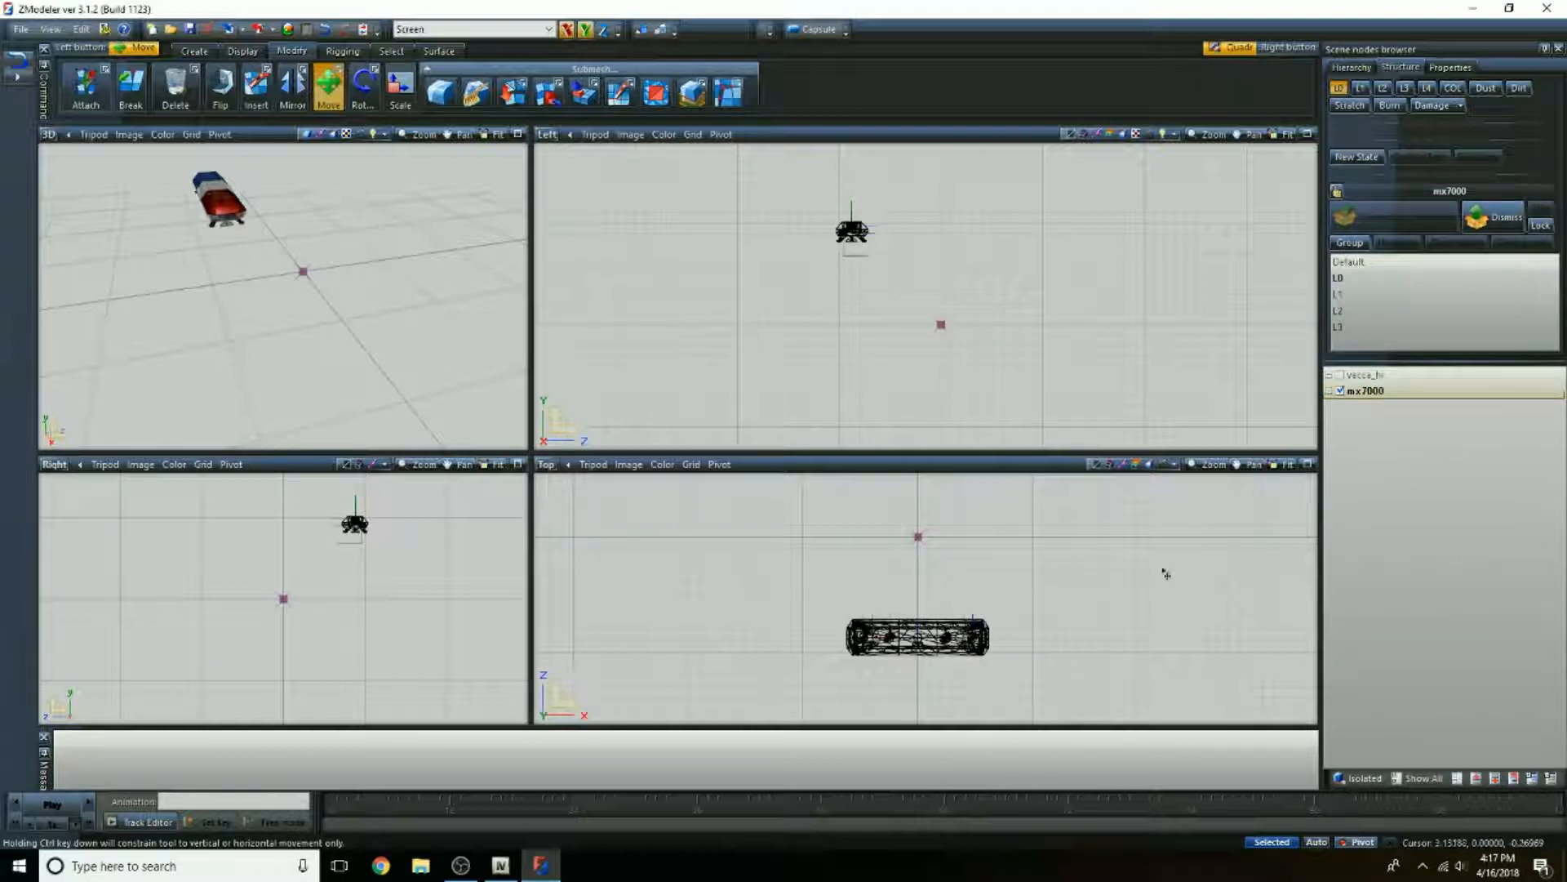
Step: Raise the mx7000 light bar well above the car's height in the Left view, moving its child parts with it
{"action": "scroll", "coordinate": [910, 231], "scroll_direction": "down", "scroll_amount": 3}
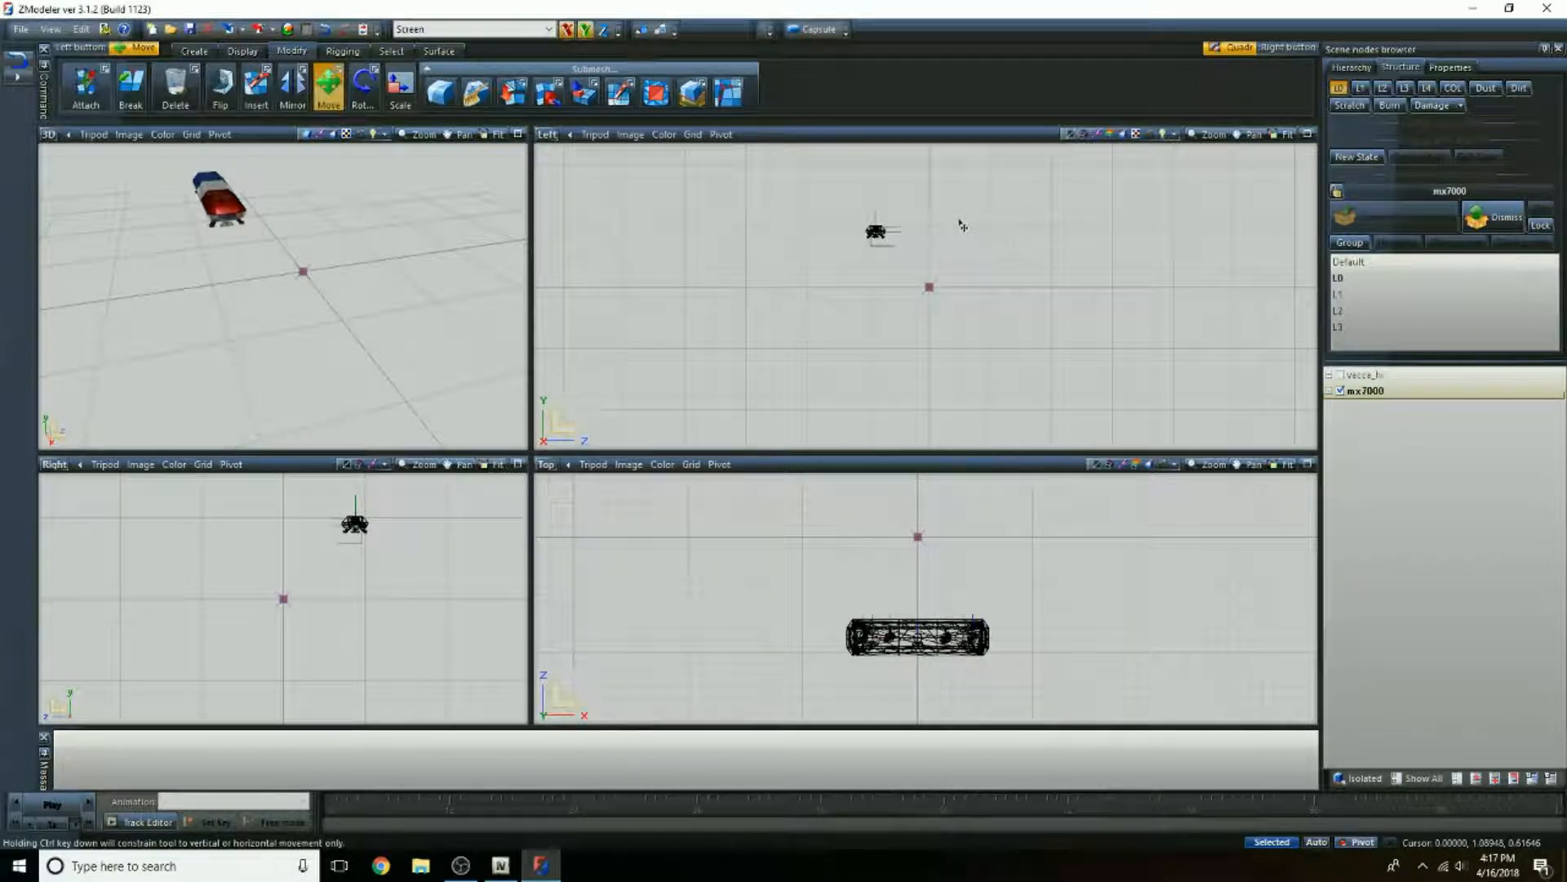
{"action": "middle_click_drag", "start_coordinate": [946, 226], "coordinate": [990, 340]}
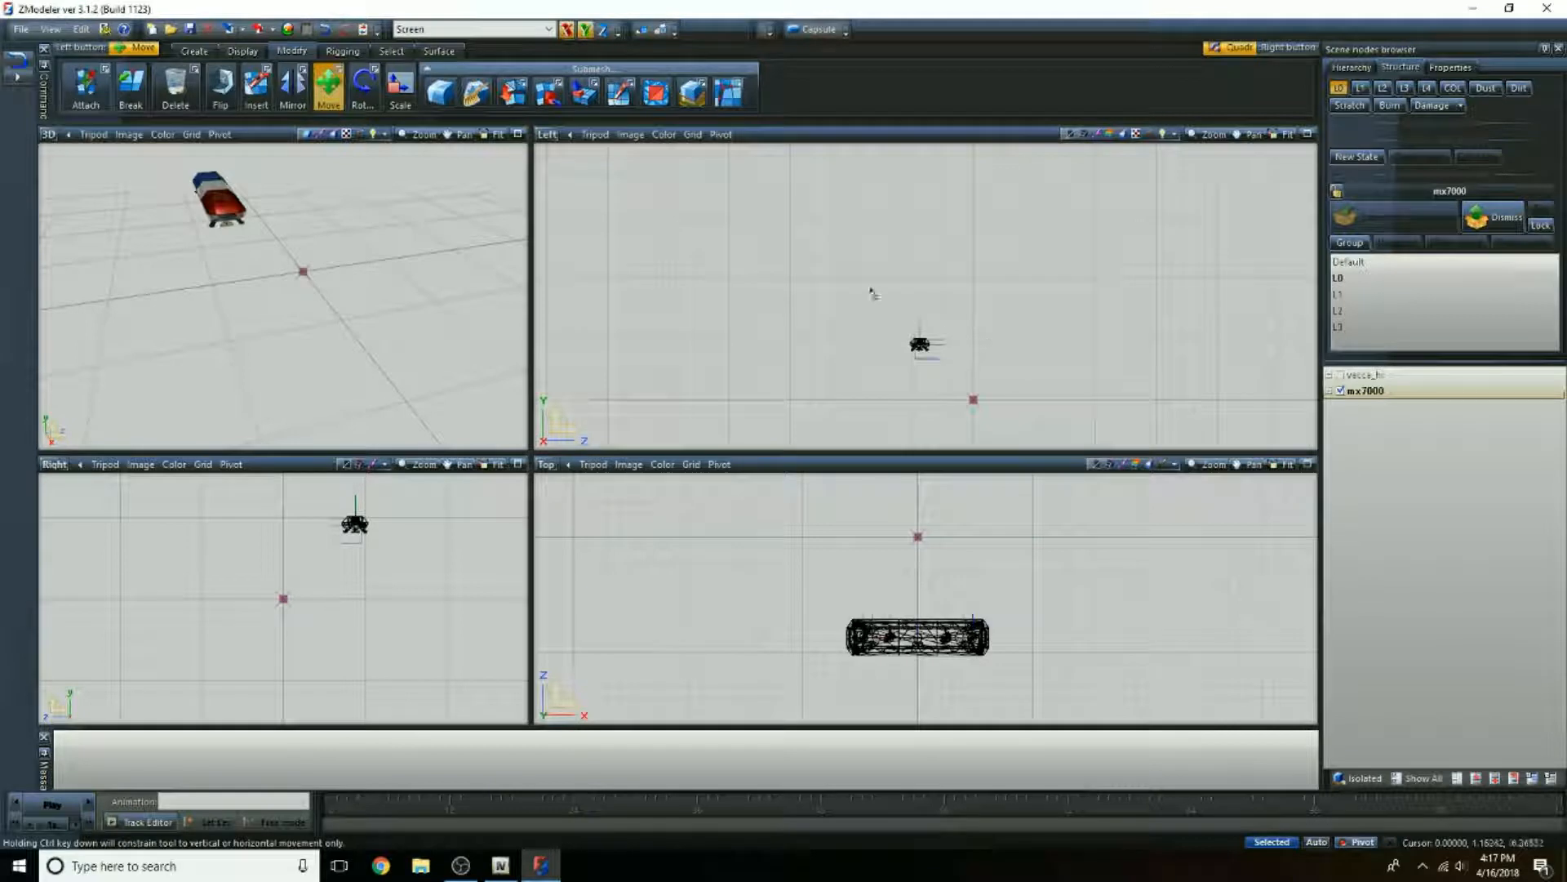
{"action": "left_click", "coordinate": [391, 50]}
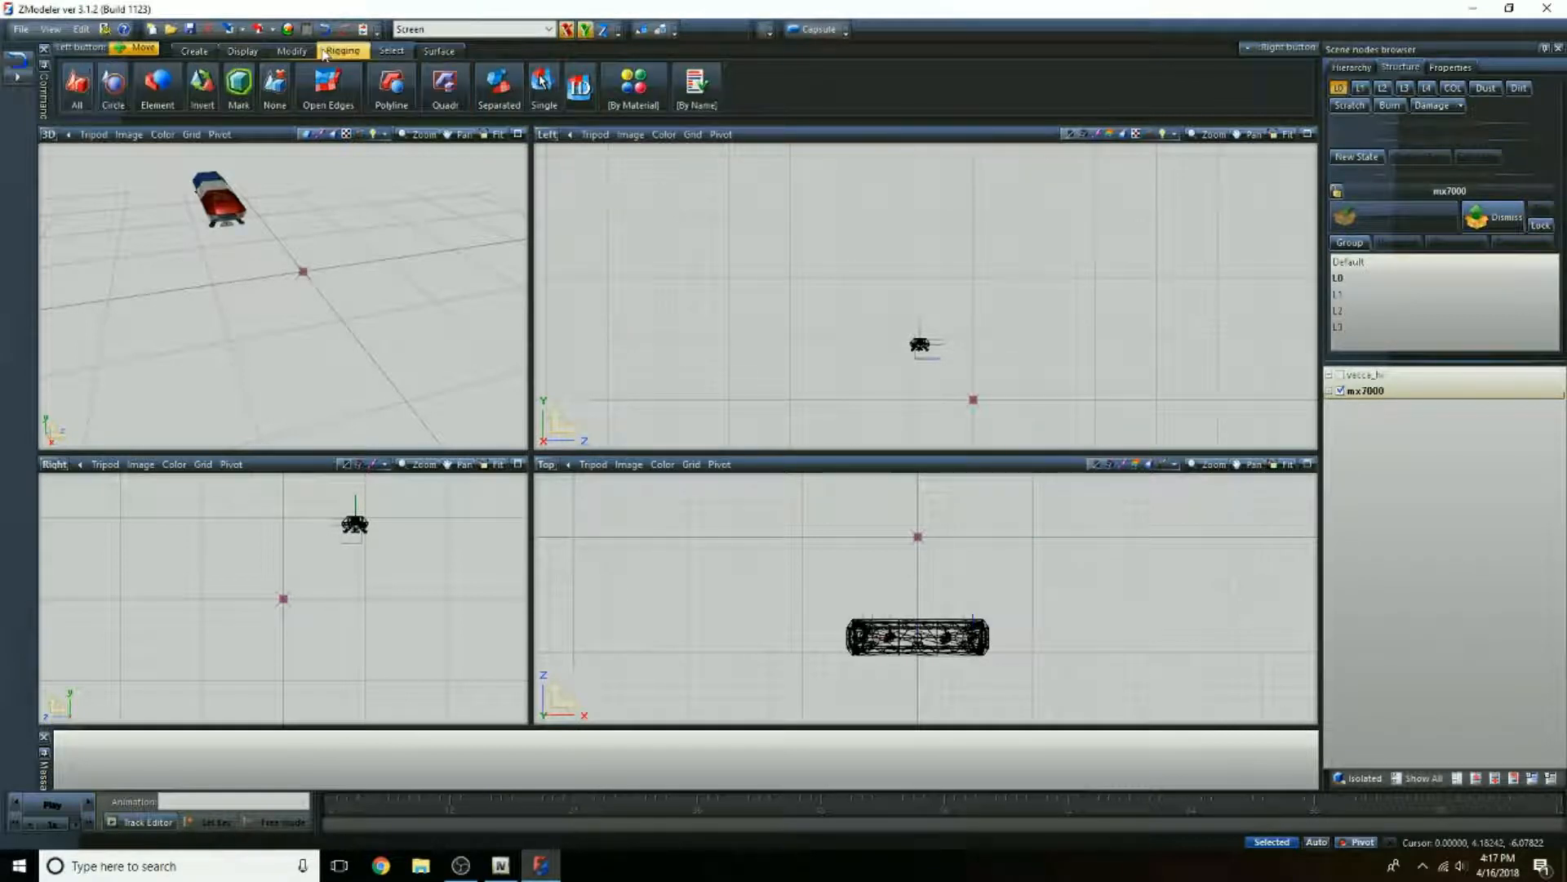
{"action": "left_click", "coordinate": [291, 51]}
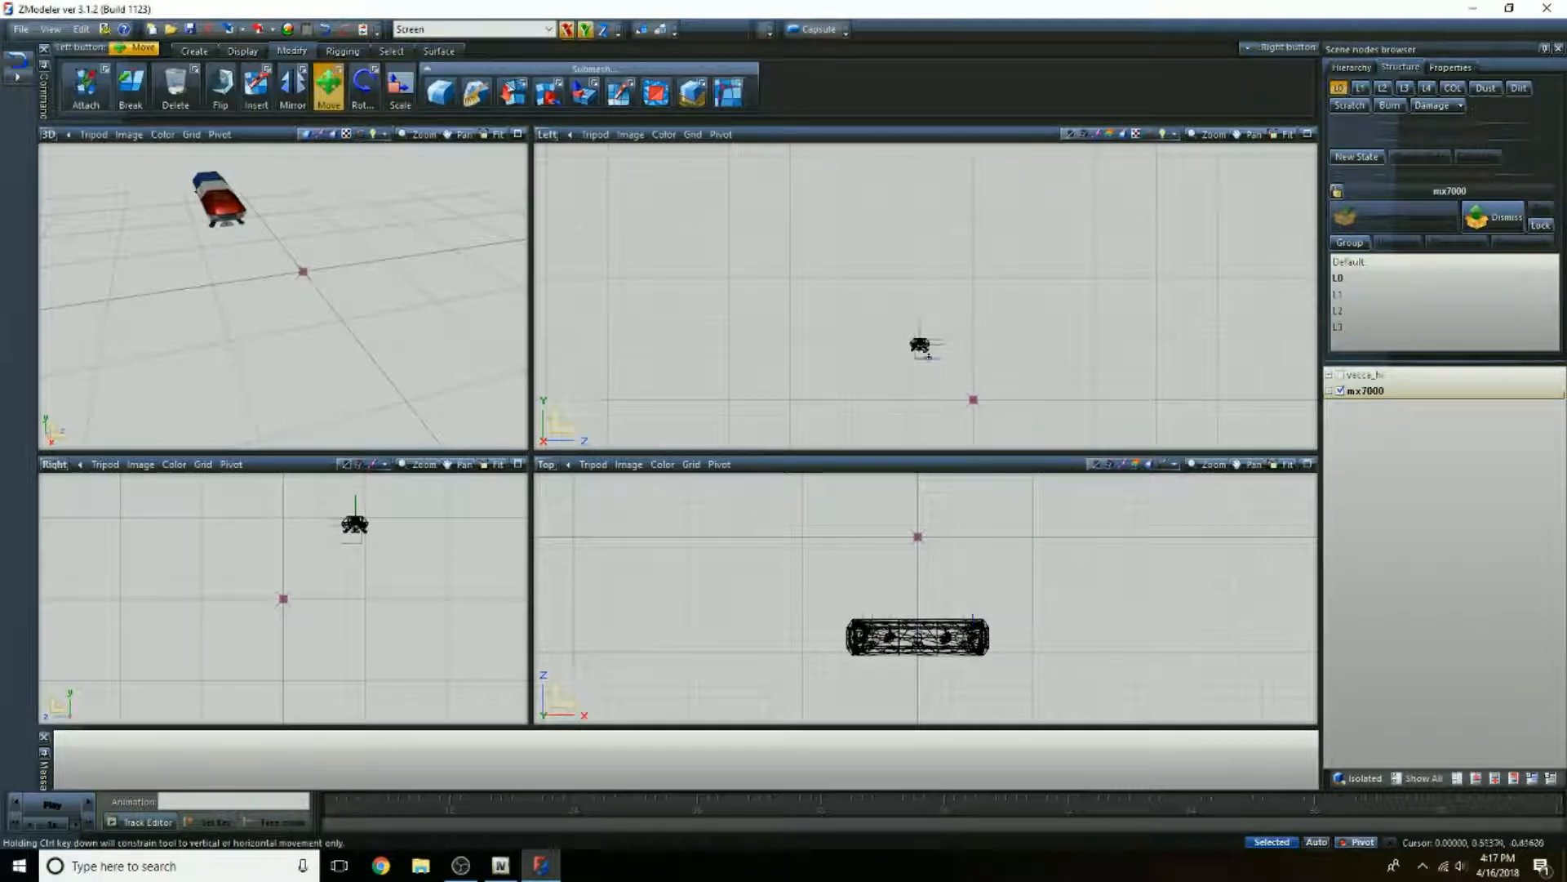
{"action": "left_click_drag", "start_coordinate": [928, 355], "coordinate": [928, 316]}
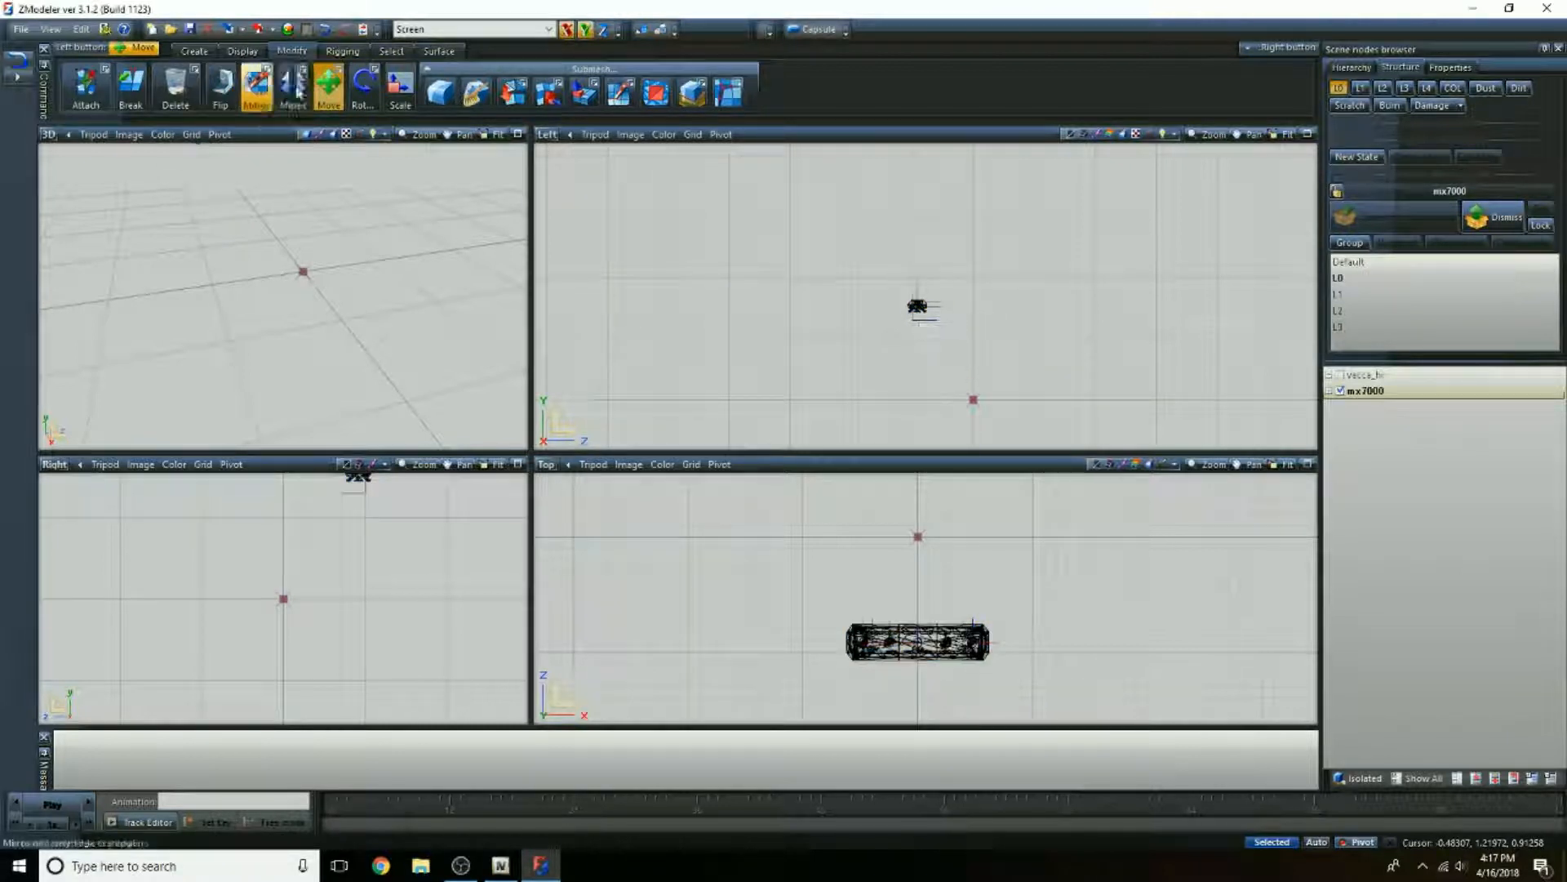
{"action": "left_click", "coordinate": [341, 73]}
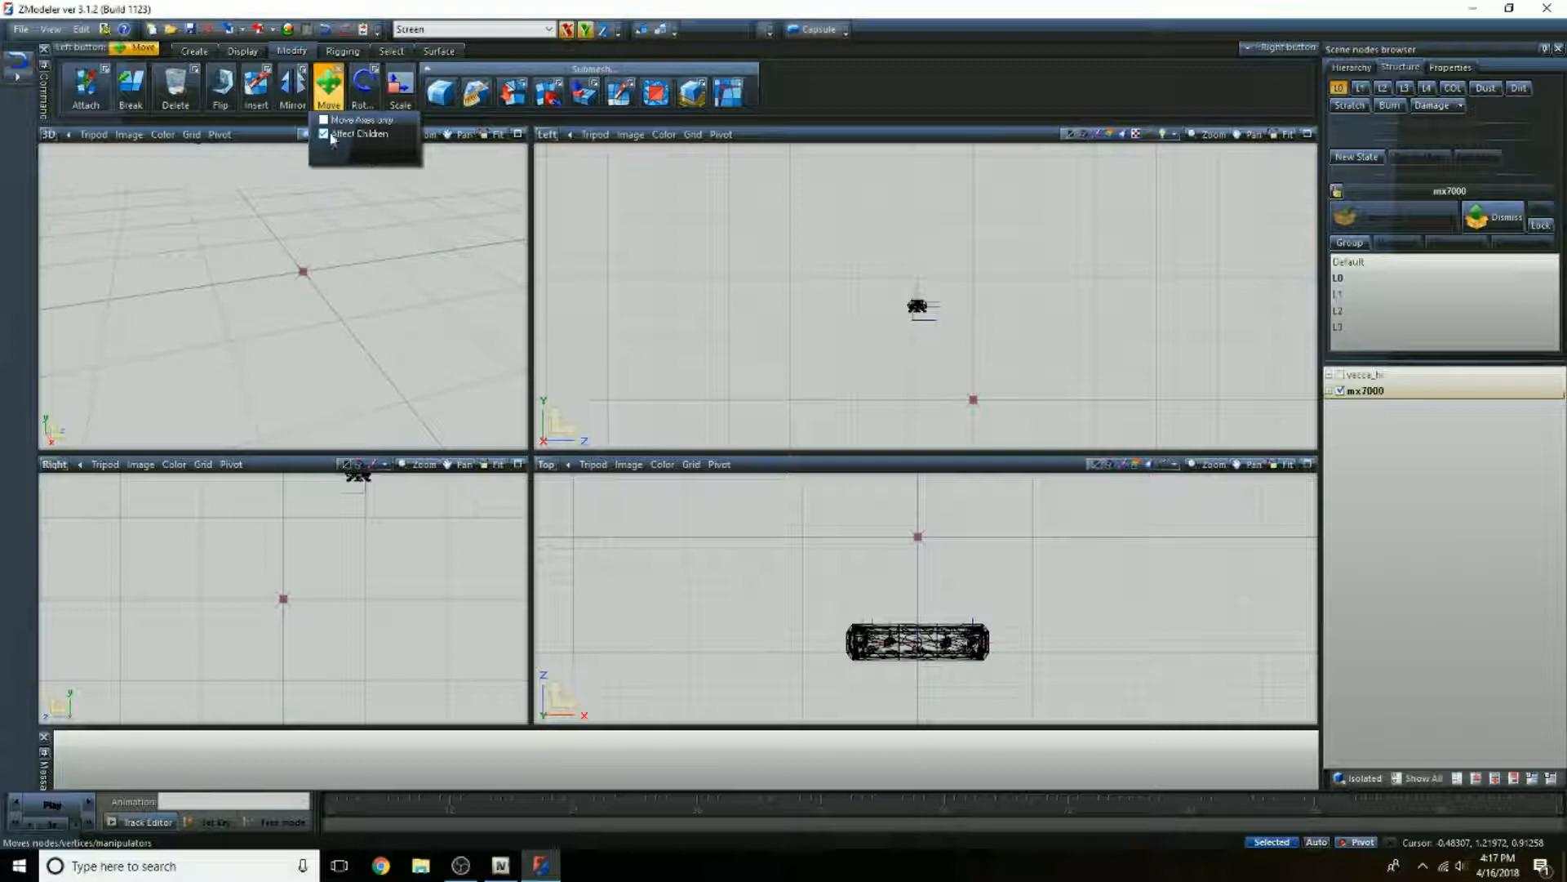
{"action": "left_click", "coordinate": [335, 91]}
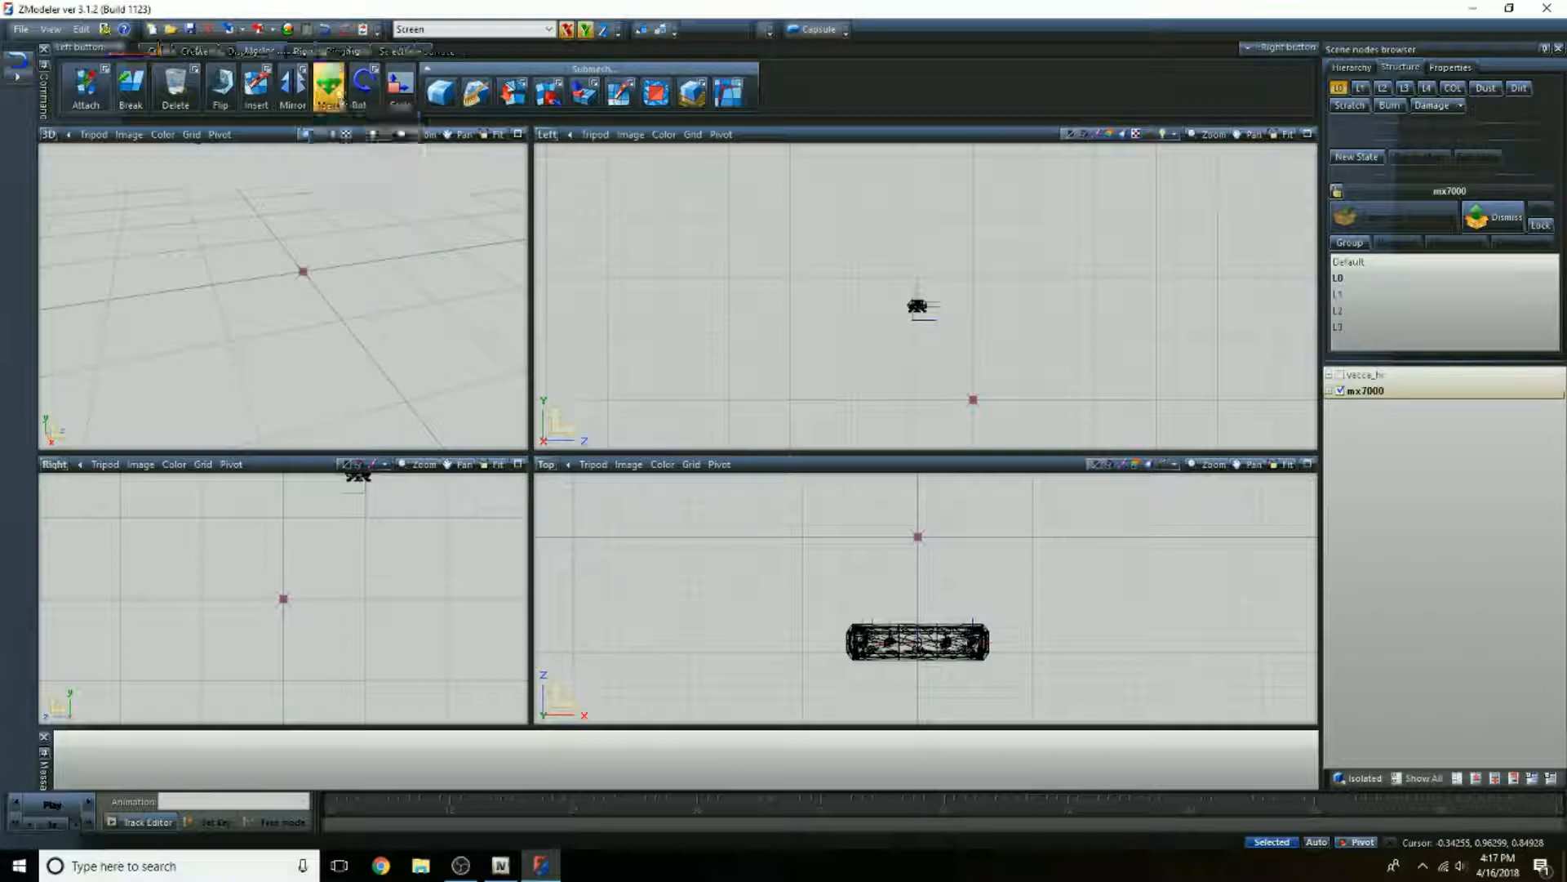
{"action": "left_click", "coordinate": [334, 93]}
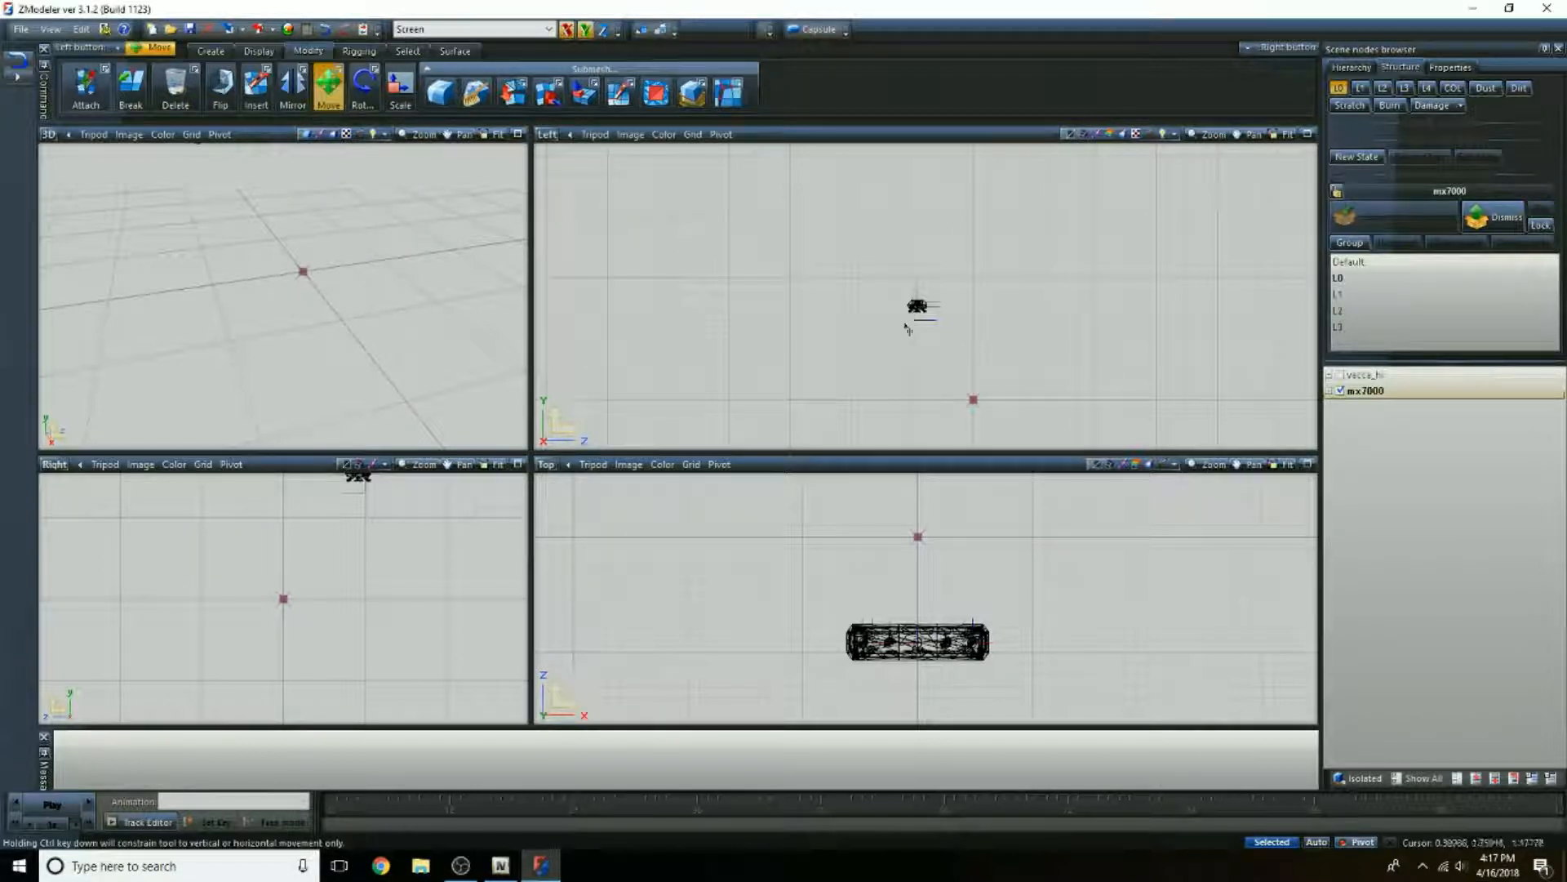
{"action": "left_click_drag", "start_coordinate": [916, 315], "coordinate": [929, 273]}
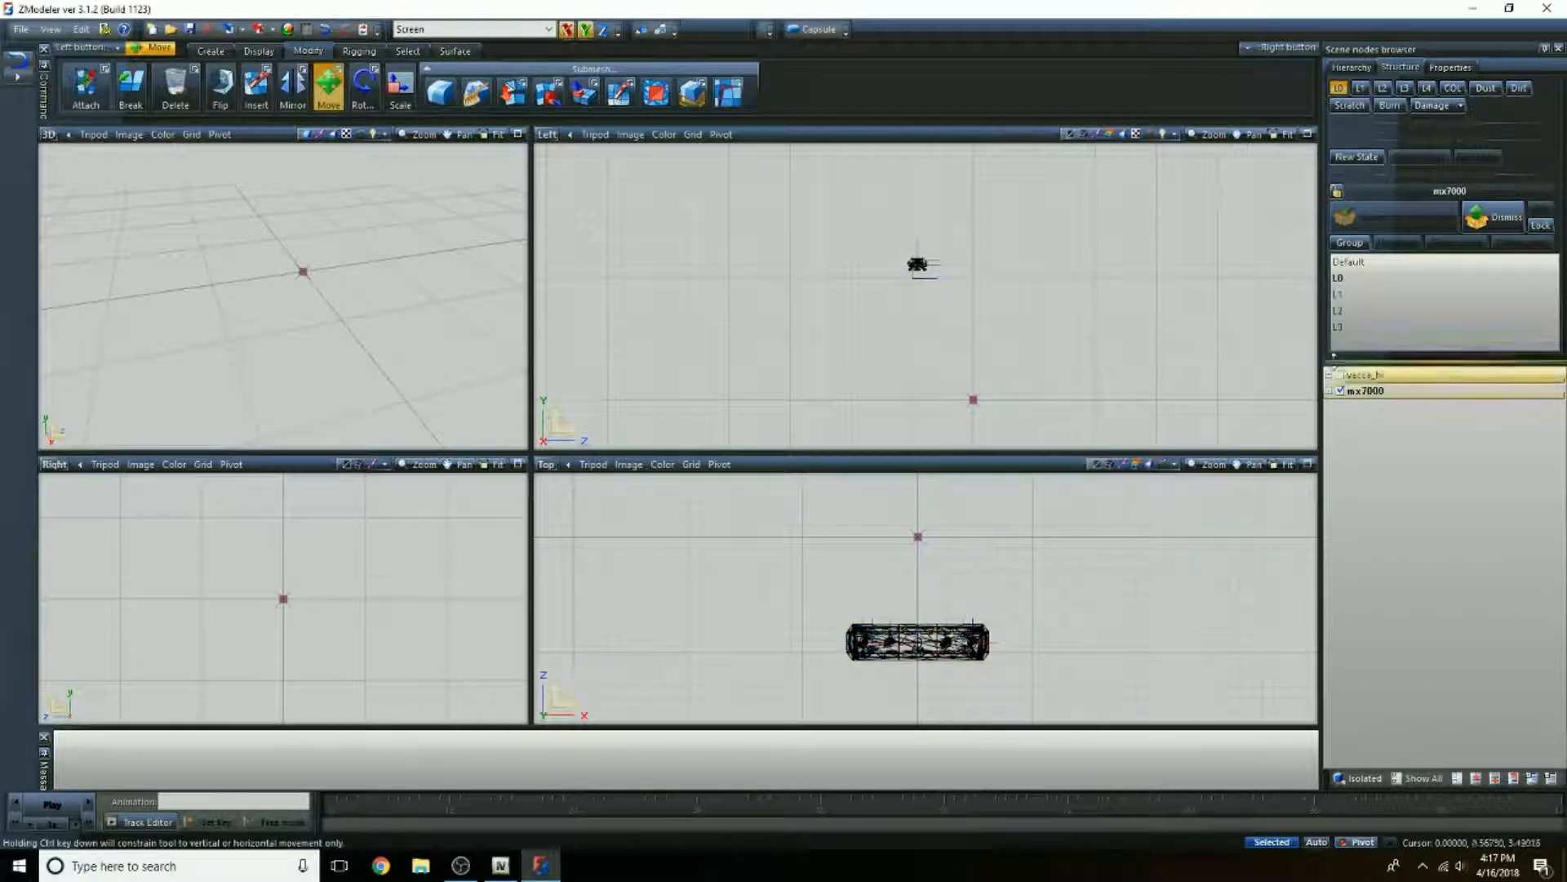
Step: Show the vacca_hi model and move the mx7000 light bar onto its roof, checking the placement in the 3D view
{"action": "left_click", "coordinate": [1348, 377]}
{"action": "left_click", "coordinate": [1341, 375]}
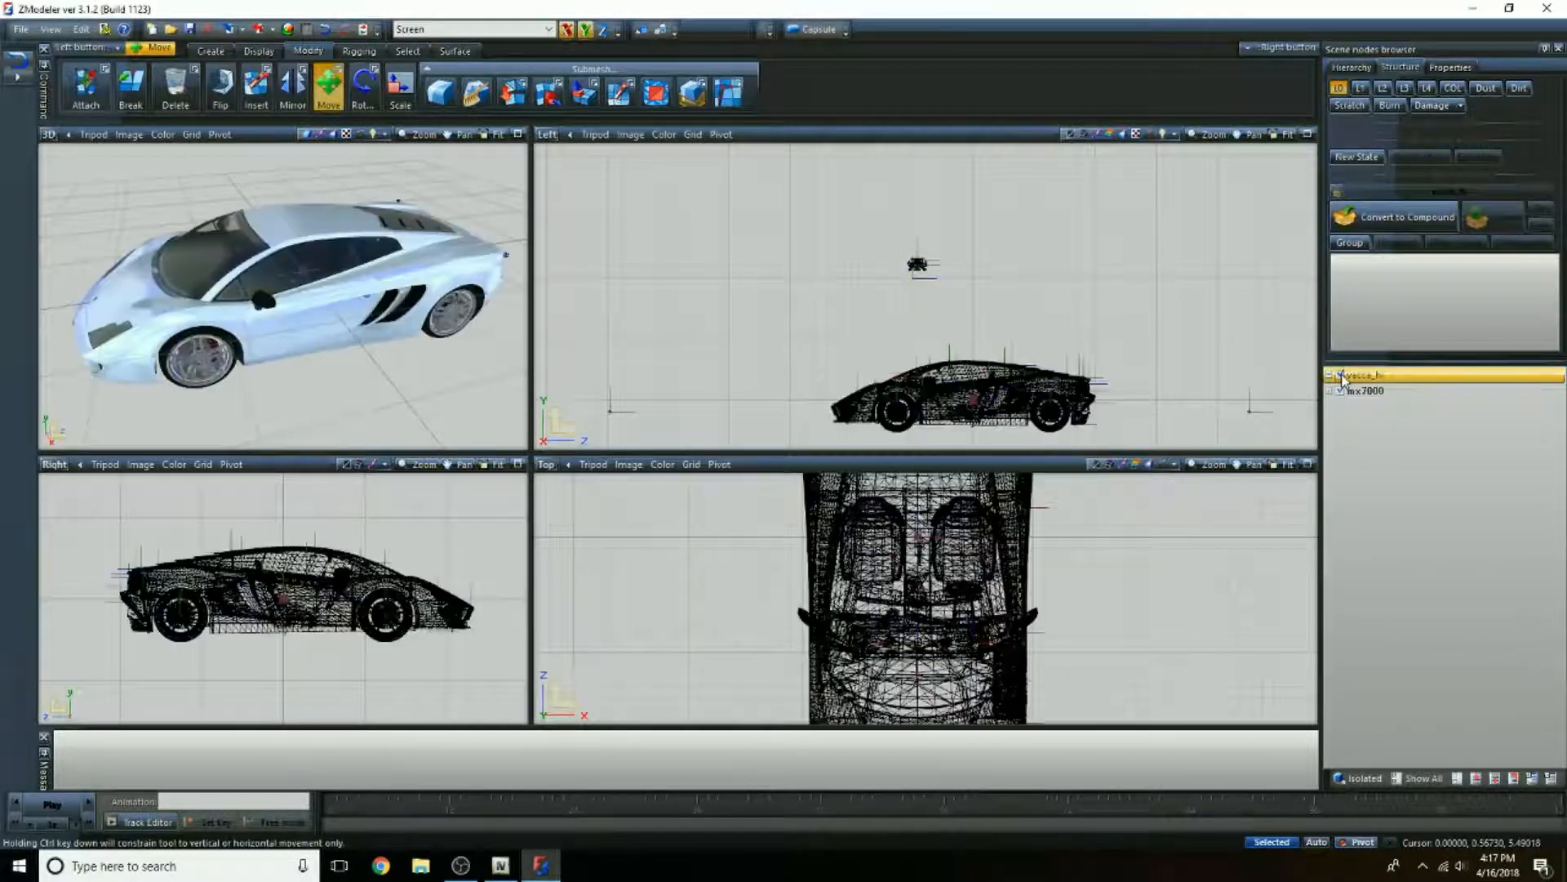
{"action": "scroll", "coordinate": [919, 264], "scroll_direction": "up", "scroll_amount": 2}
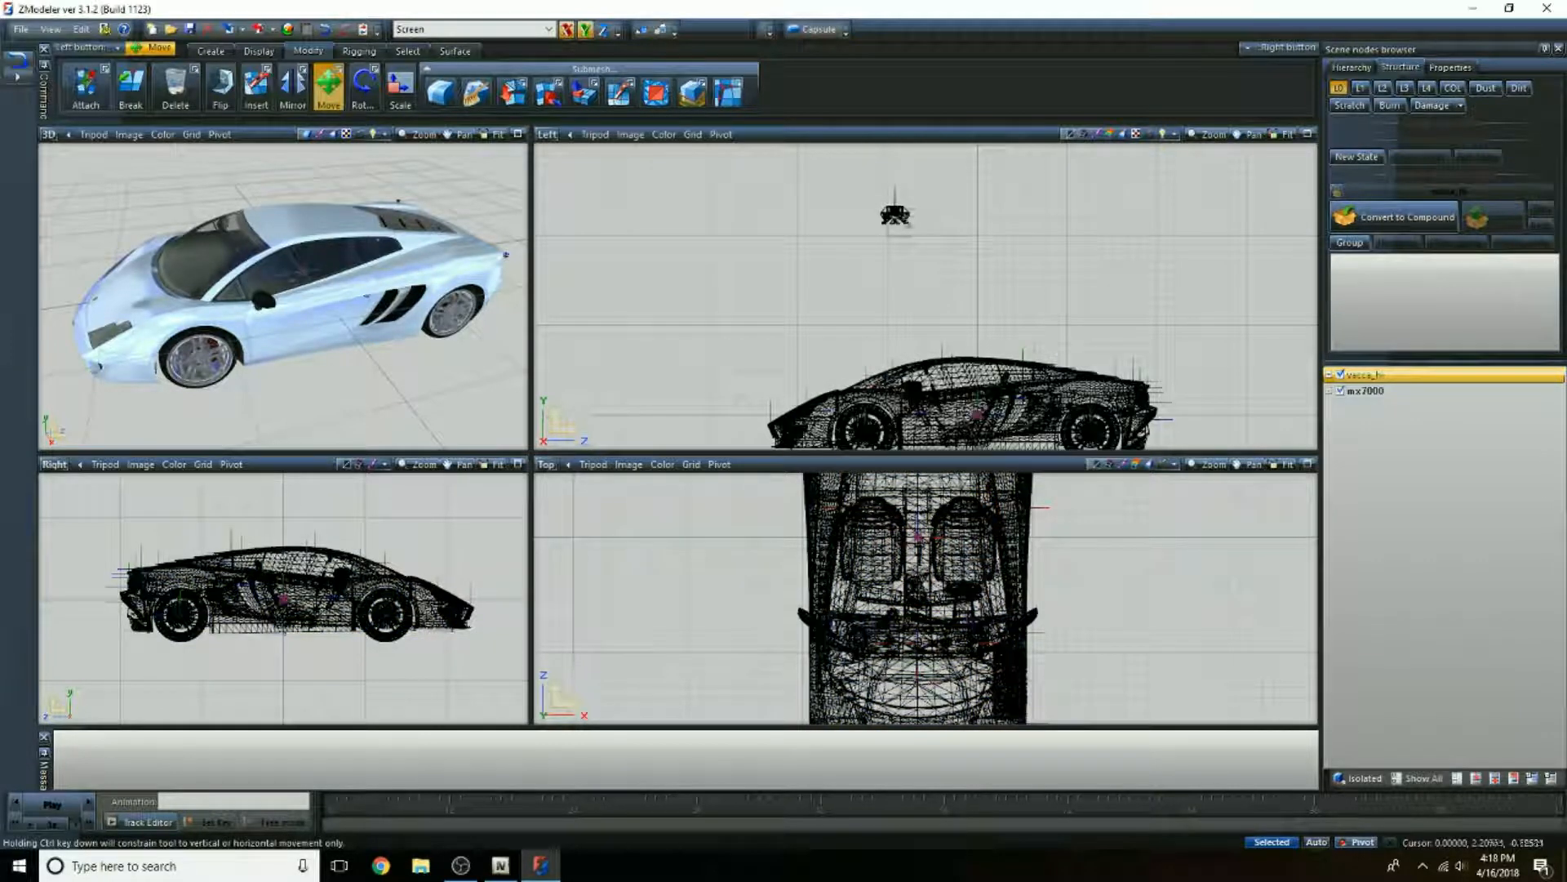
{"action": "left_click_drag", "start_coordinate": [919, 263], "coordinate": [971, 398]}
{"action": "middle_click_drag", "start_coordinate": [372, 347], "coordinate": [427, 353]}
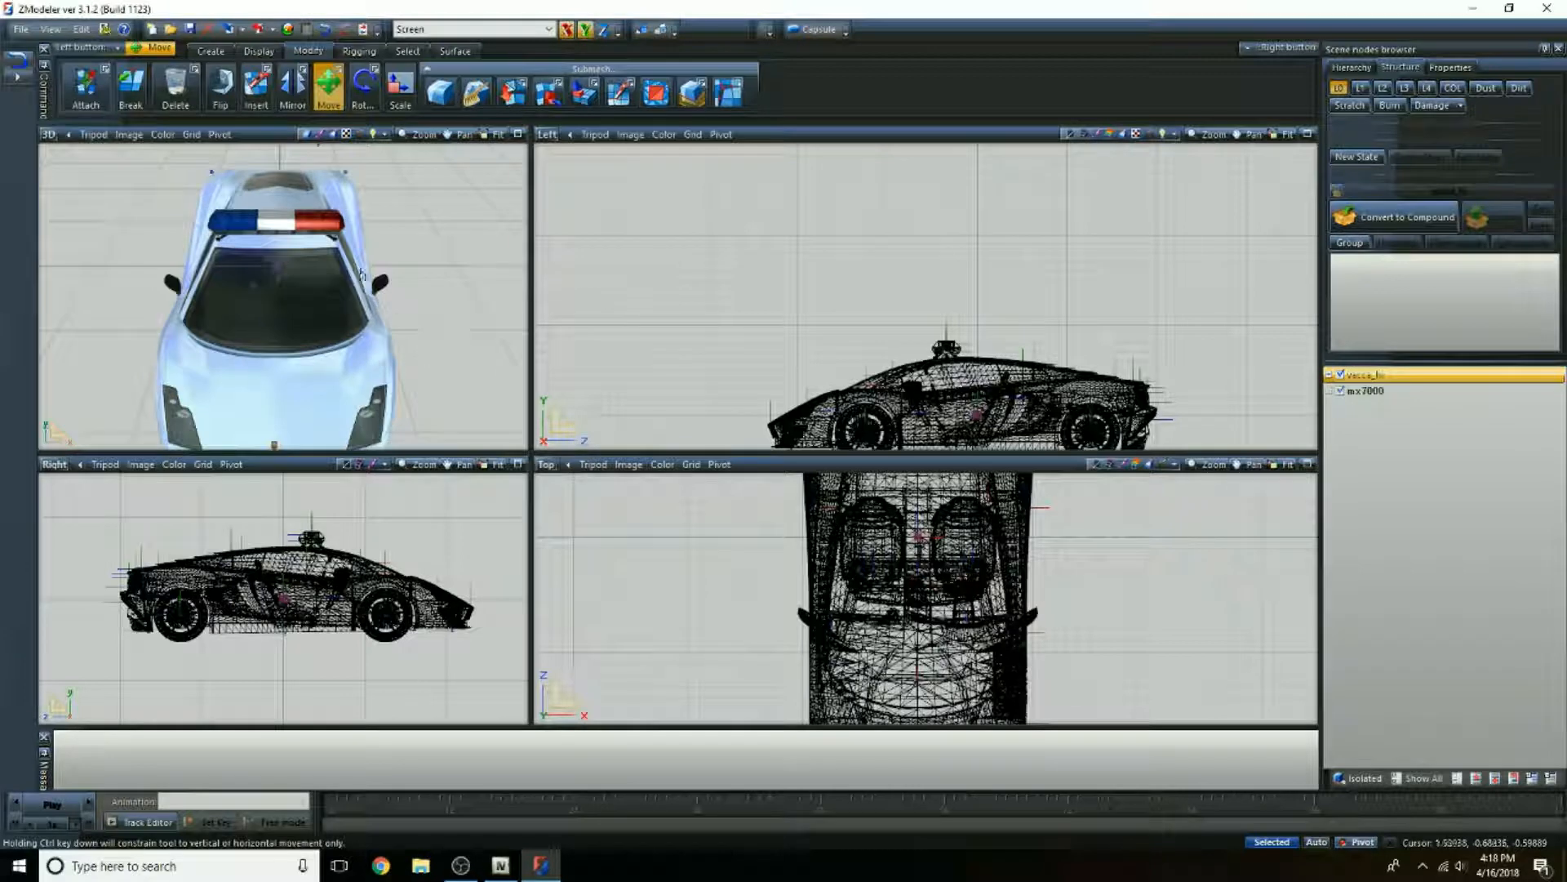
{"action": "scroll", "coordinate": [316, 193], "scroll_direction": "up", "scroll_amount": 2}
{"action": "scroll", "coordinate": [316, 191], "scroll_direction": "up", "scroll_amount": 1}
{"action": "scroll", "coordinate": [230, 286], "scroll_direction": "up", "scroll_amount": 1}
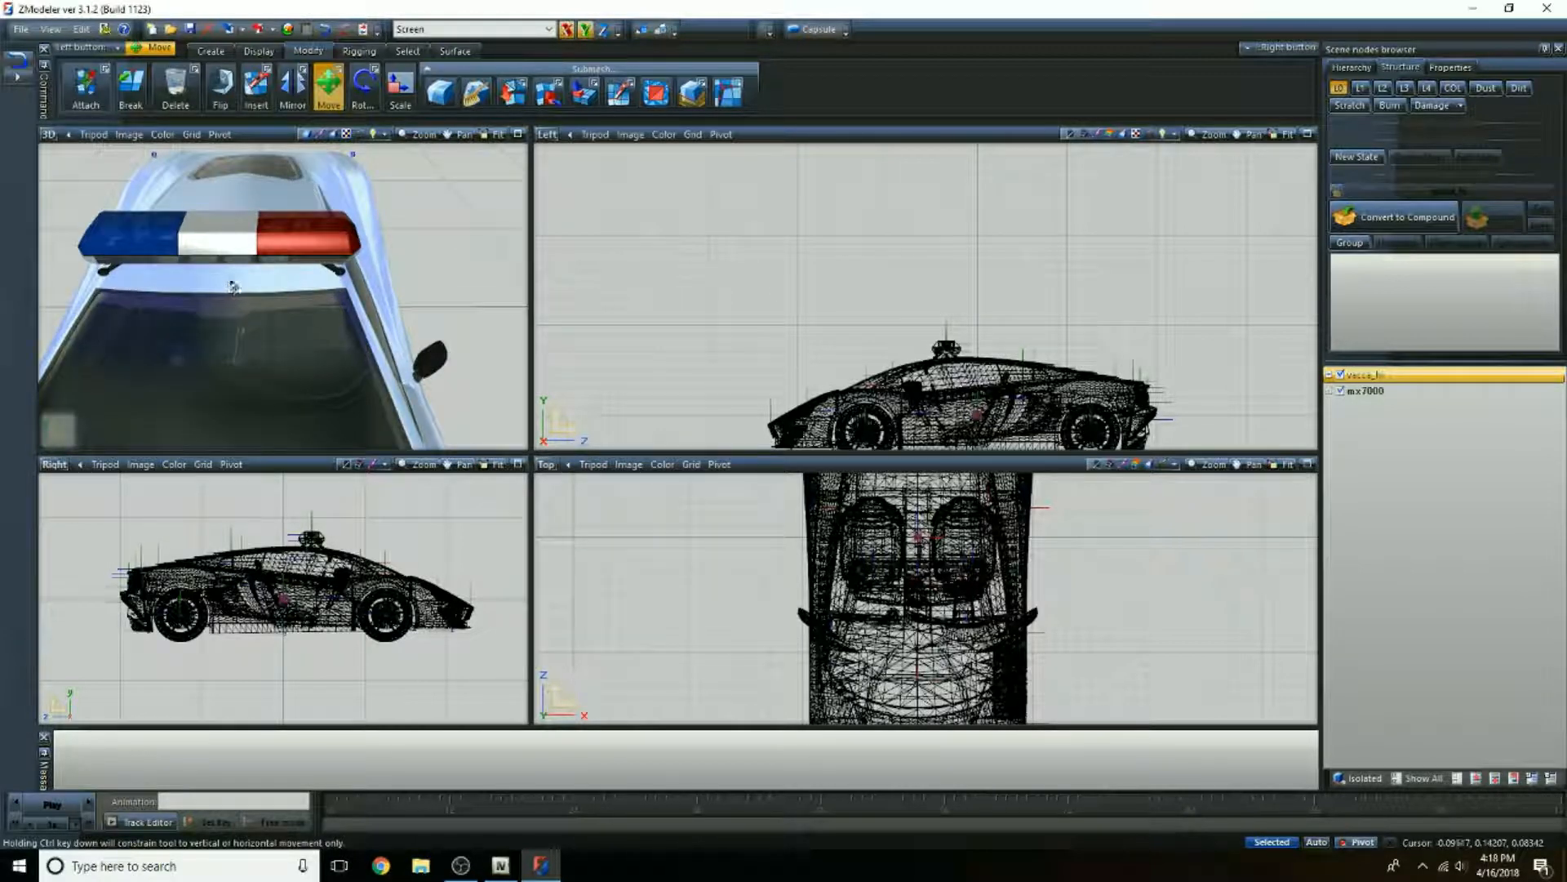
{"action": "middle_click_drag", "start_coordinate": [232, 285], "coordinate": [263, 289]}
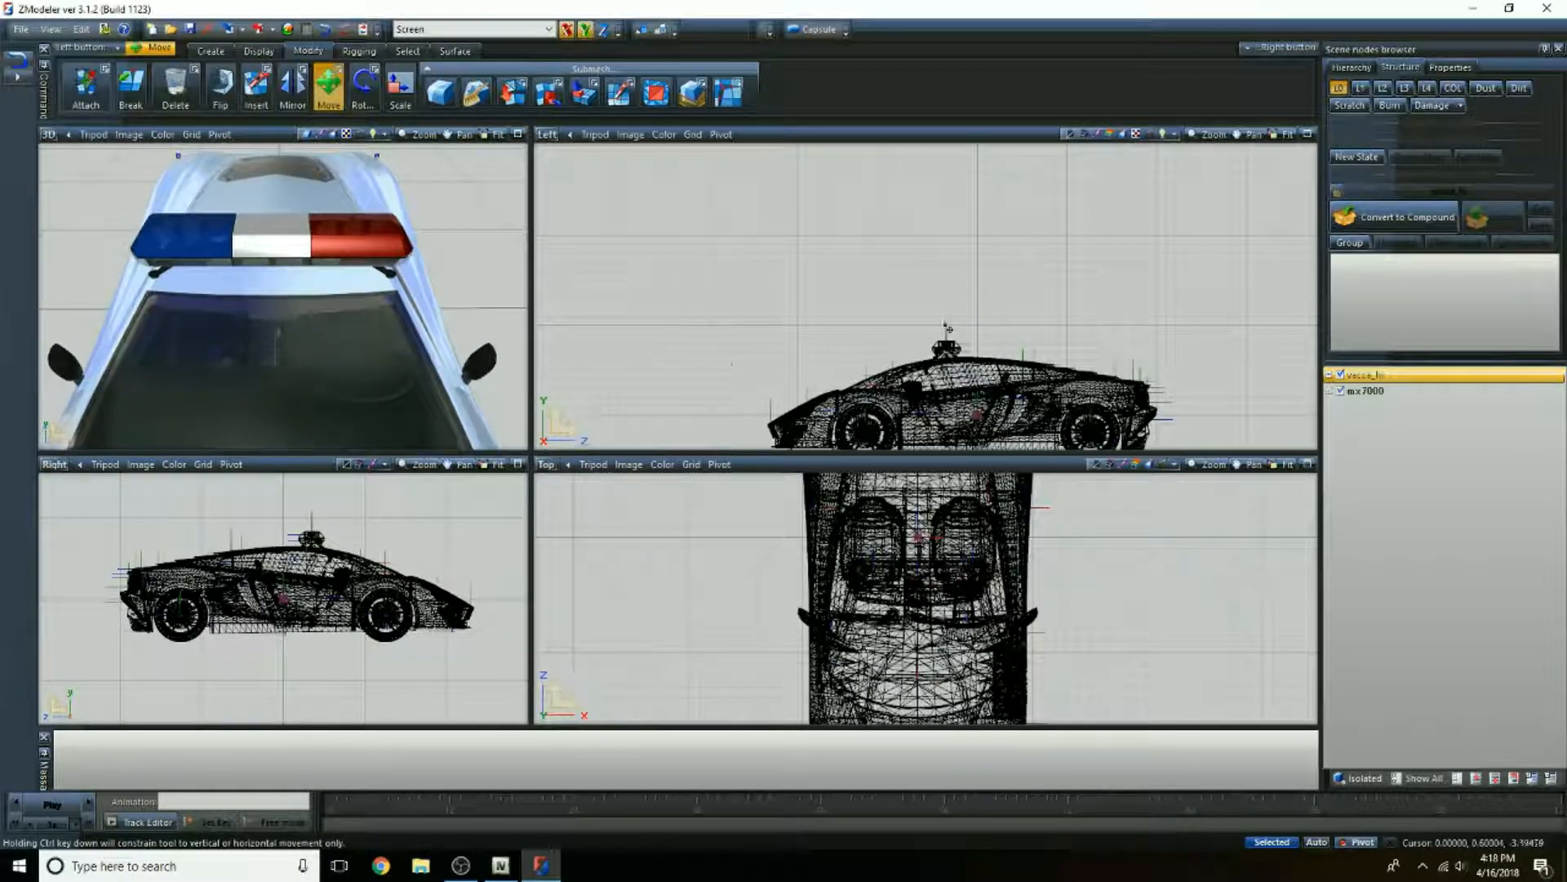
Step: Hide the vacca_hi model and change the Top view to a Front view framing the light bar
{"action": "left_click", "coordinate": [1340, 376]}
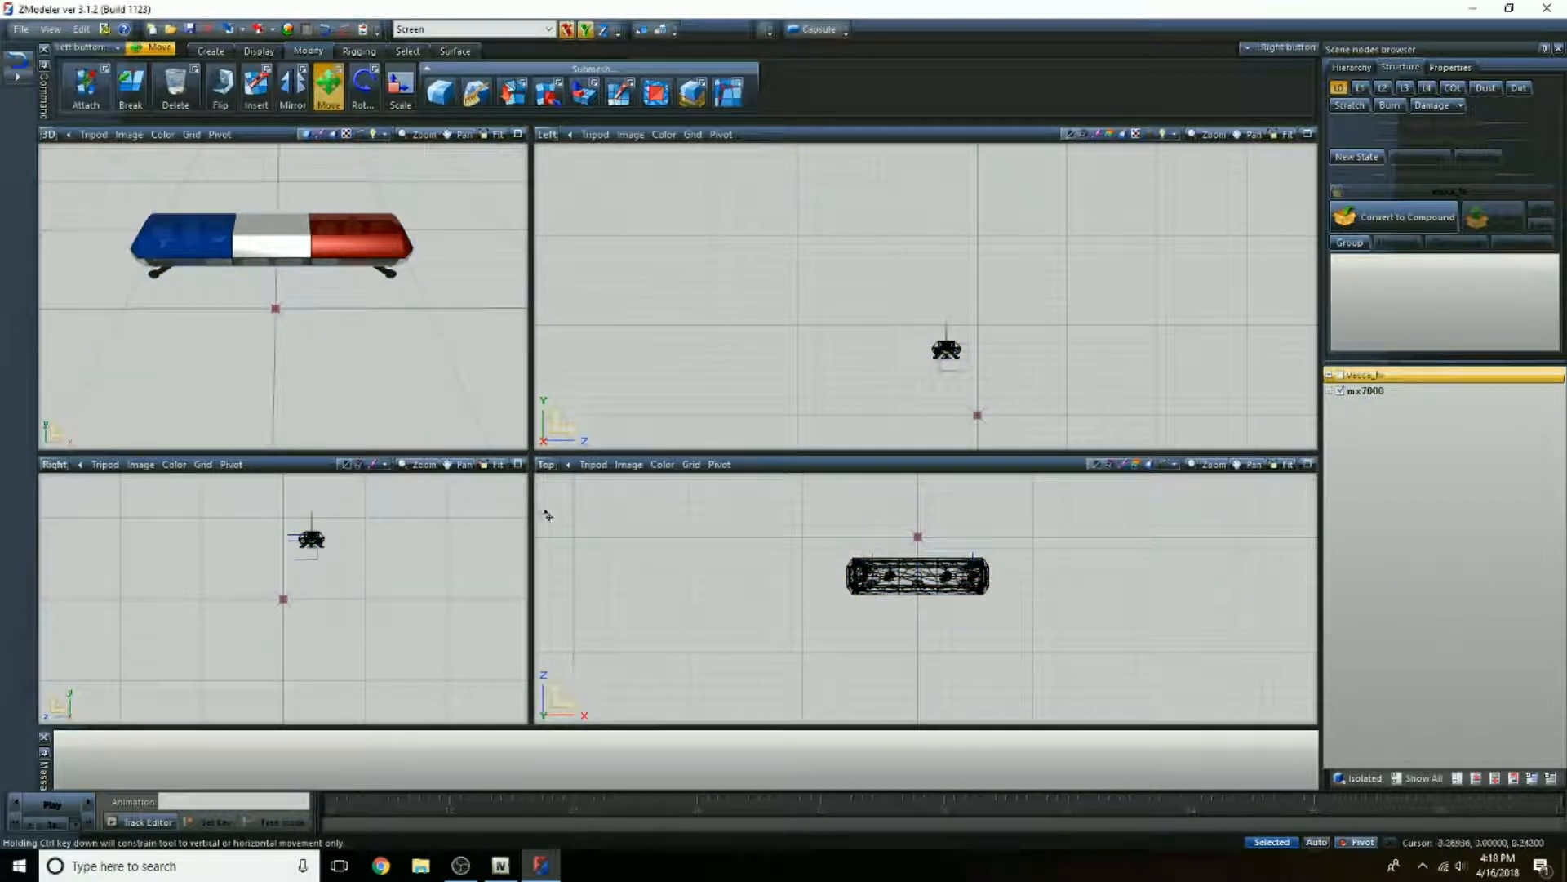
{"action": "left_click", "coordinate": [546, 466]}
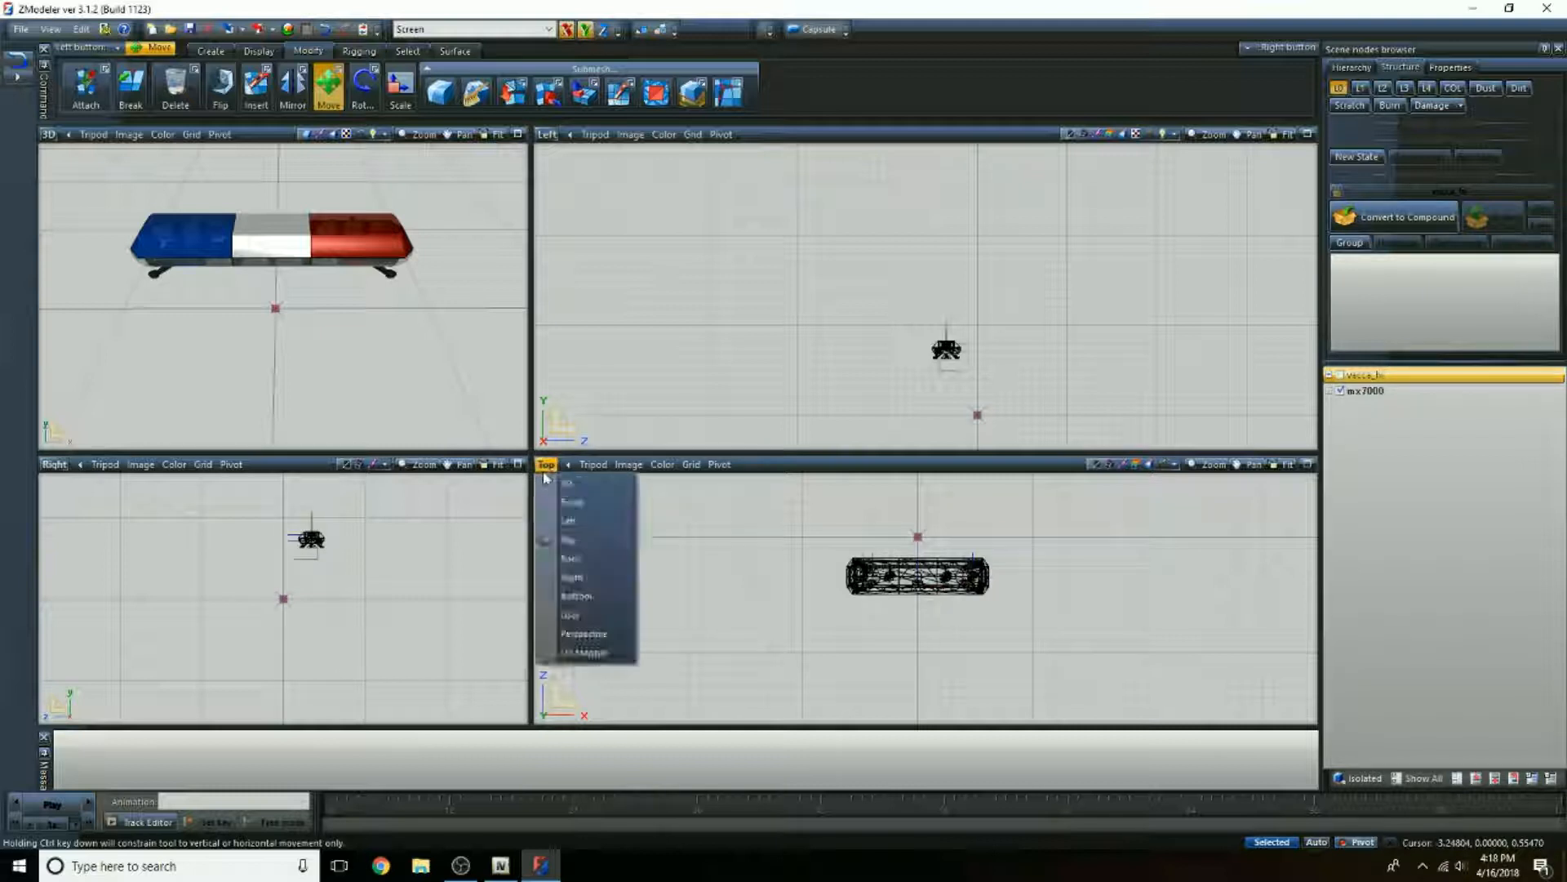
{"action": "left_click", "coordinate": [581, 501]}
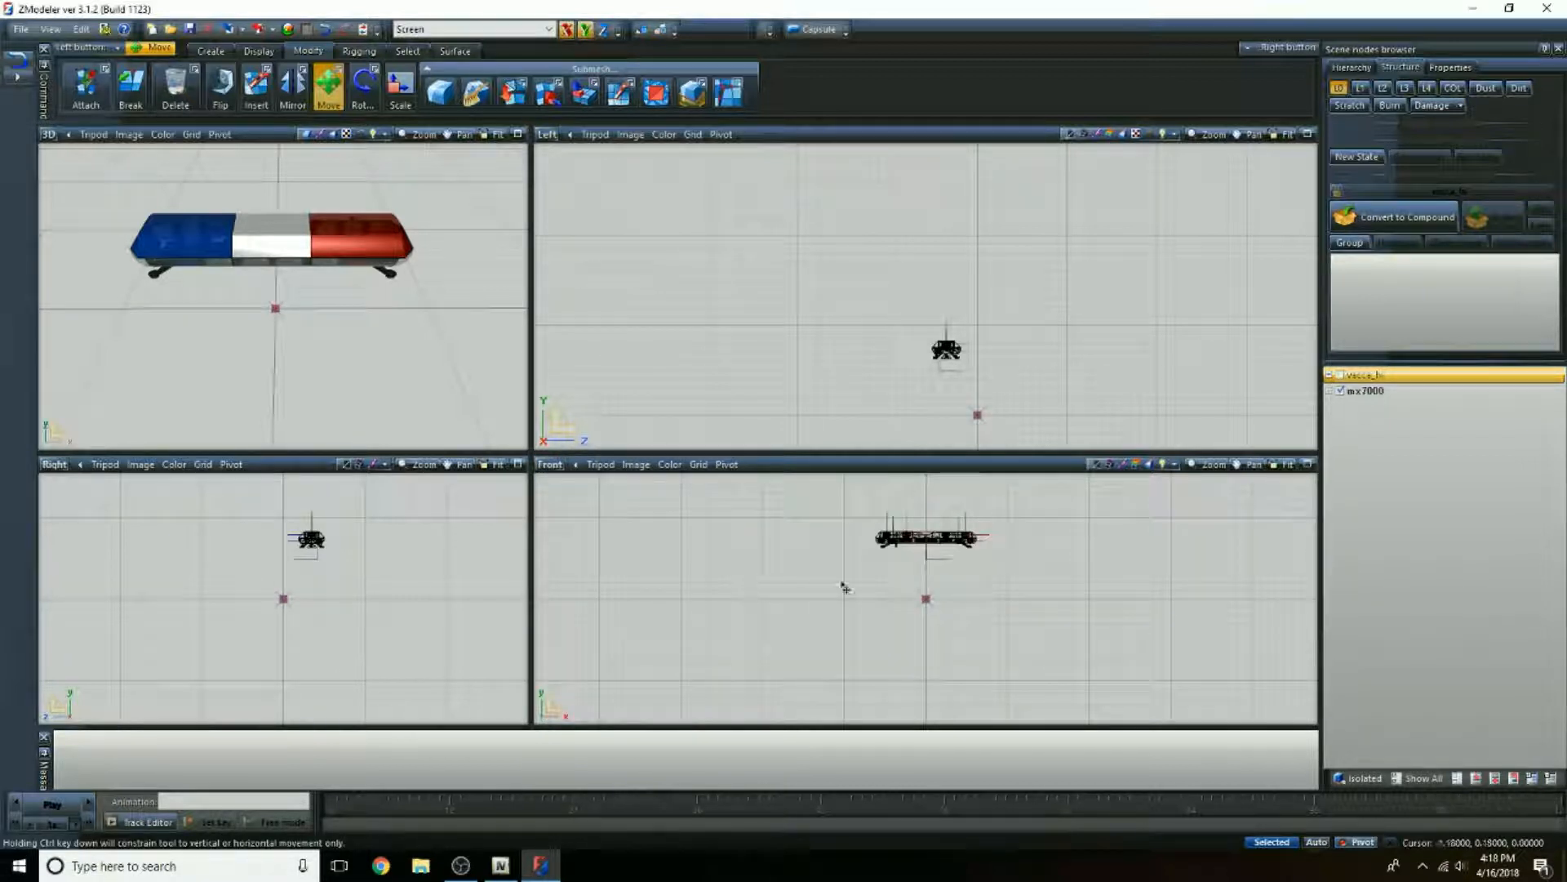
{"action": "scroll", "coordinate": [976, 490], "scroll_direction": "up", "scroll_amount": 3}
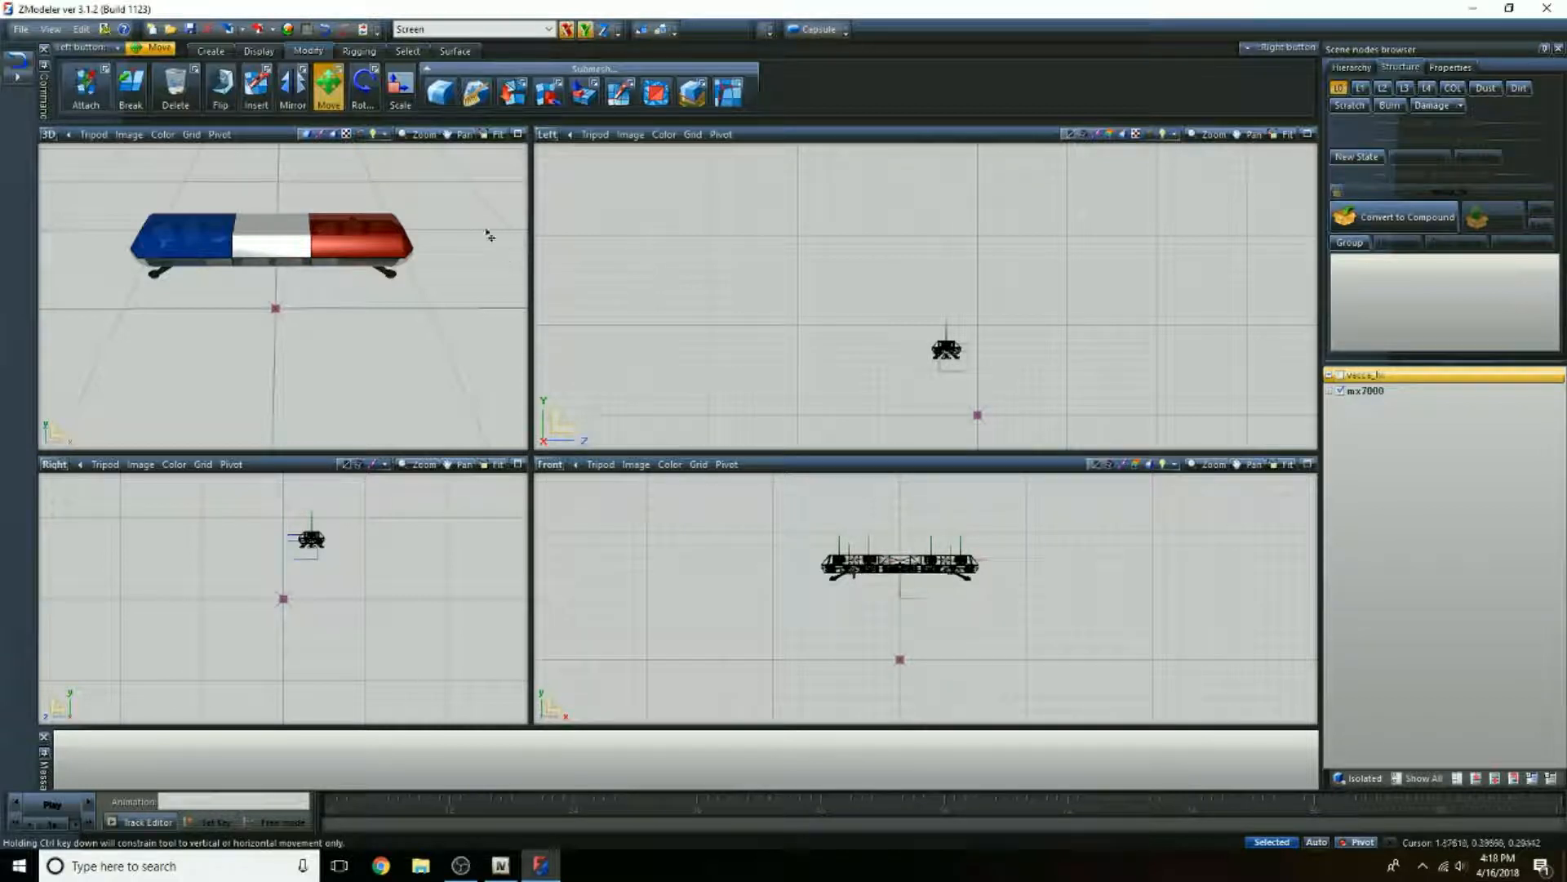
Step: Select the entire light bar with Quadr selection in the Front view, scale it down slightly, and clear the selection
{"action": "left_click", "coordinate": [407, 51]}
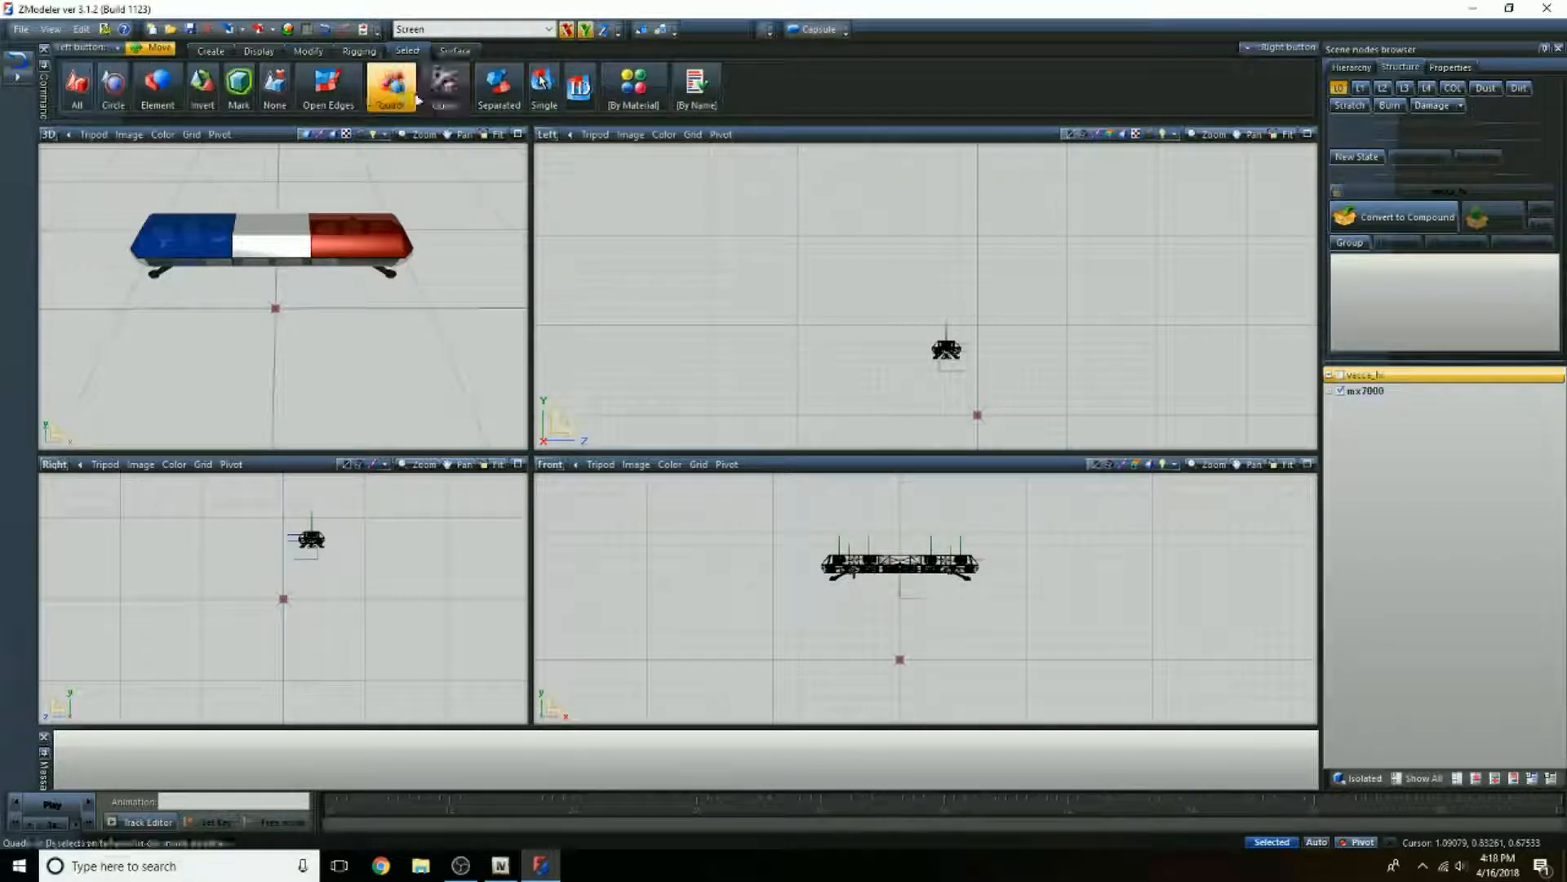
{"action": "left_click", "coordinate": [445, 84]}
{"action": "left_click_drag", "start_coordinate": [772, 529], "coordinate": [1080, 612]}
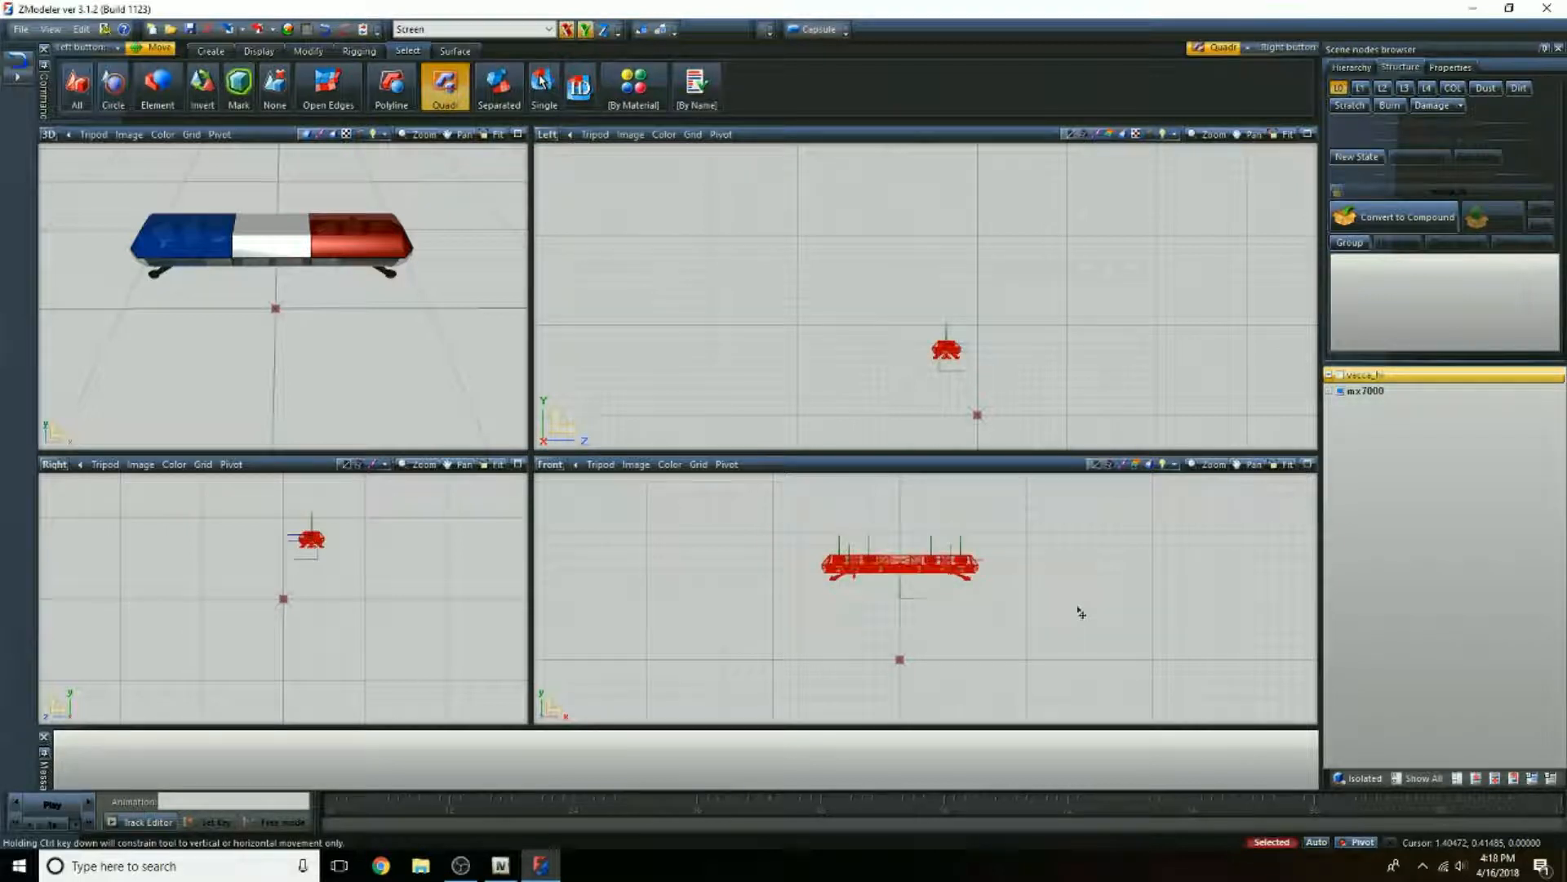
{"action": "left_click", "coordinate": [307, 51]}
{"action": "left_click", "coordinate": [405, 96]}
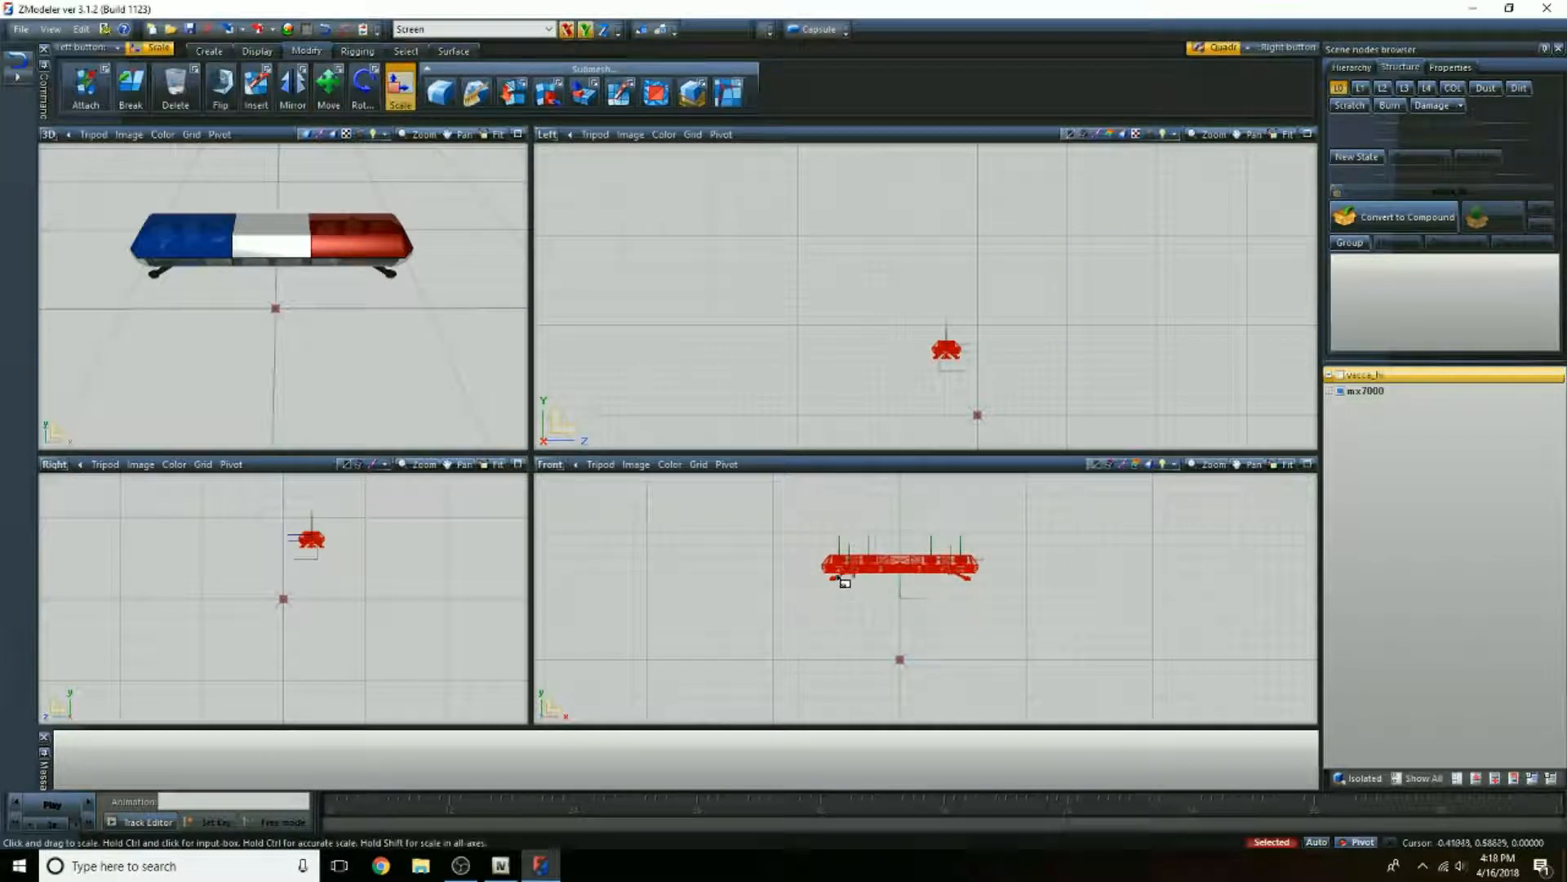
{"action": "left_click_drag", "start_coordinate": [845, 582], "coordinate": [832, 601]}
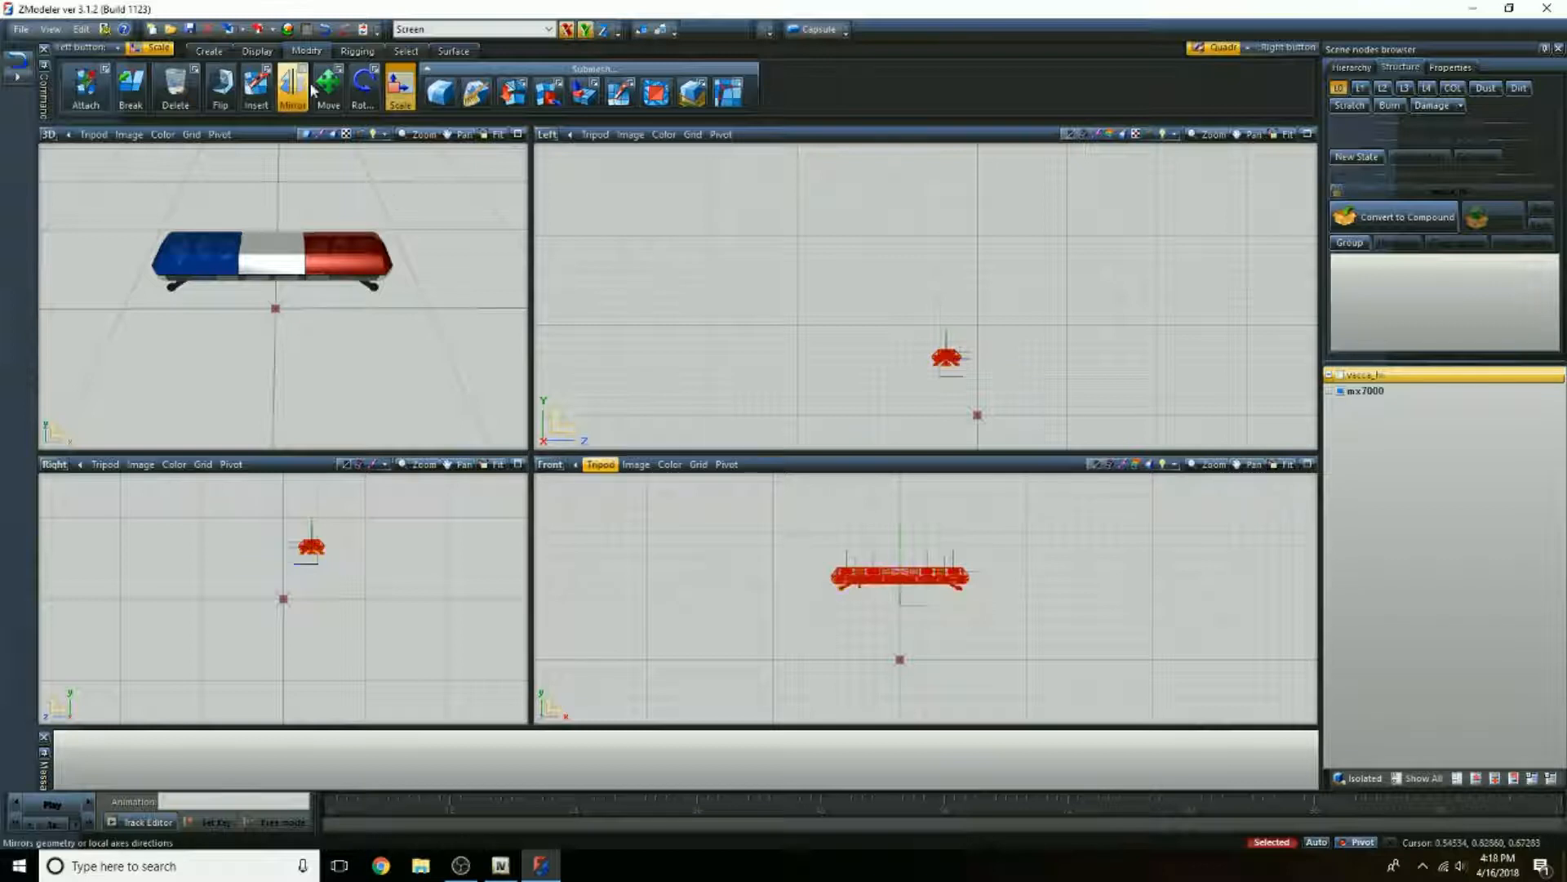
{"action": "left_click", "coordinate": [405, 50]}
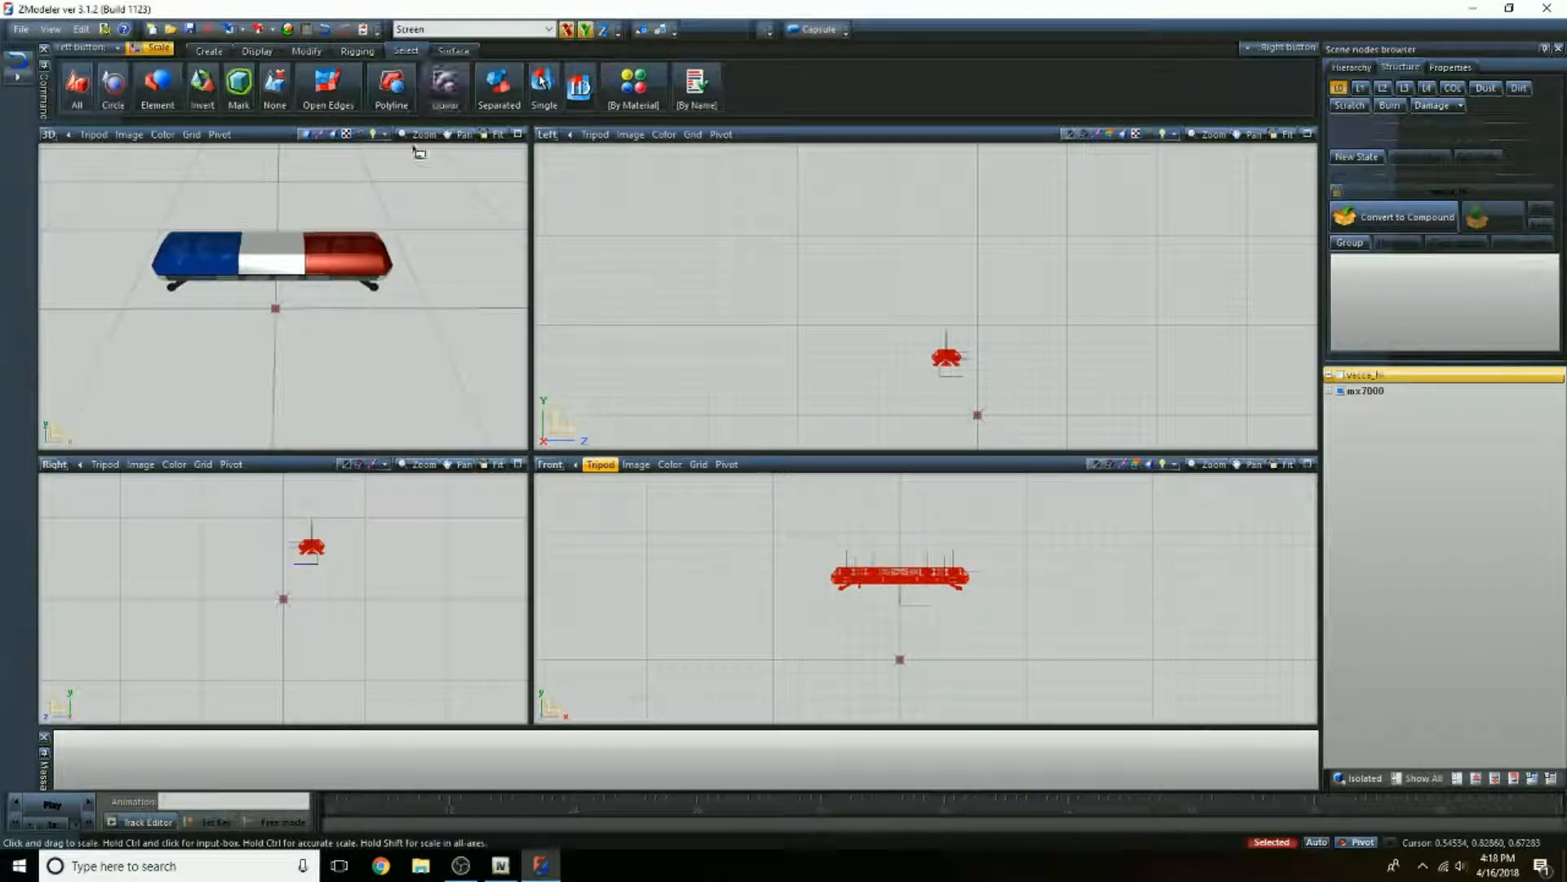
{"action": "key", "text": "space"}
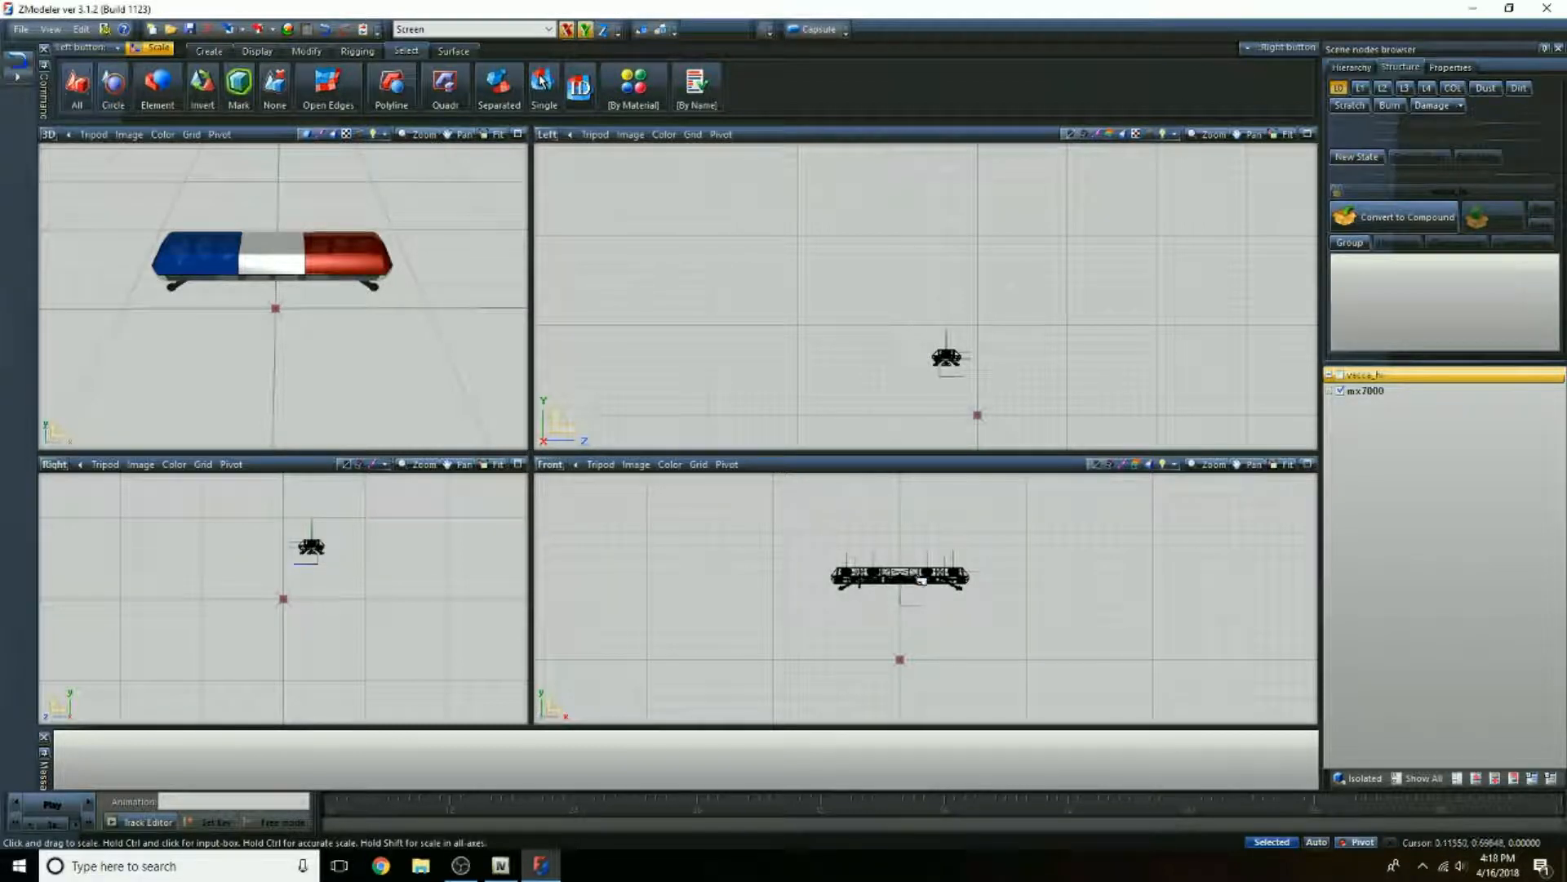
Step: Raise the mx7000 light bar in the Front view using Move with its child parts affected
{"action": "left_click", "coordinate": [306, 51]}
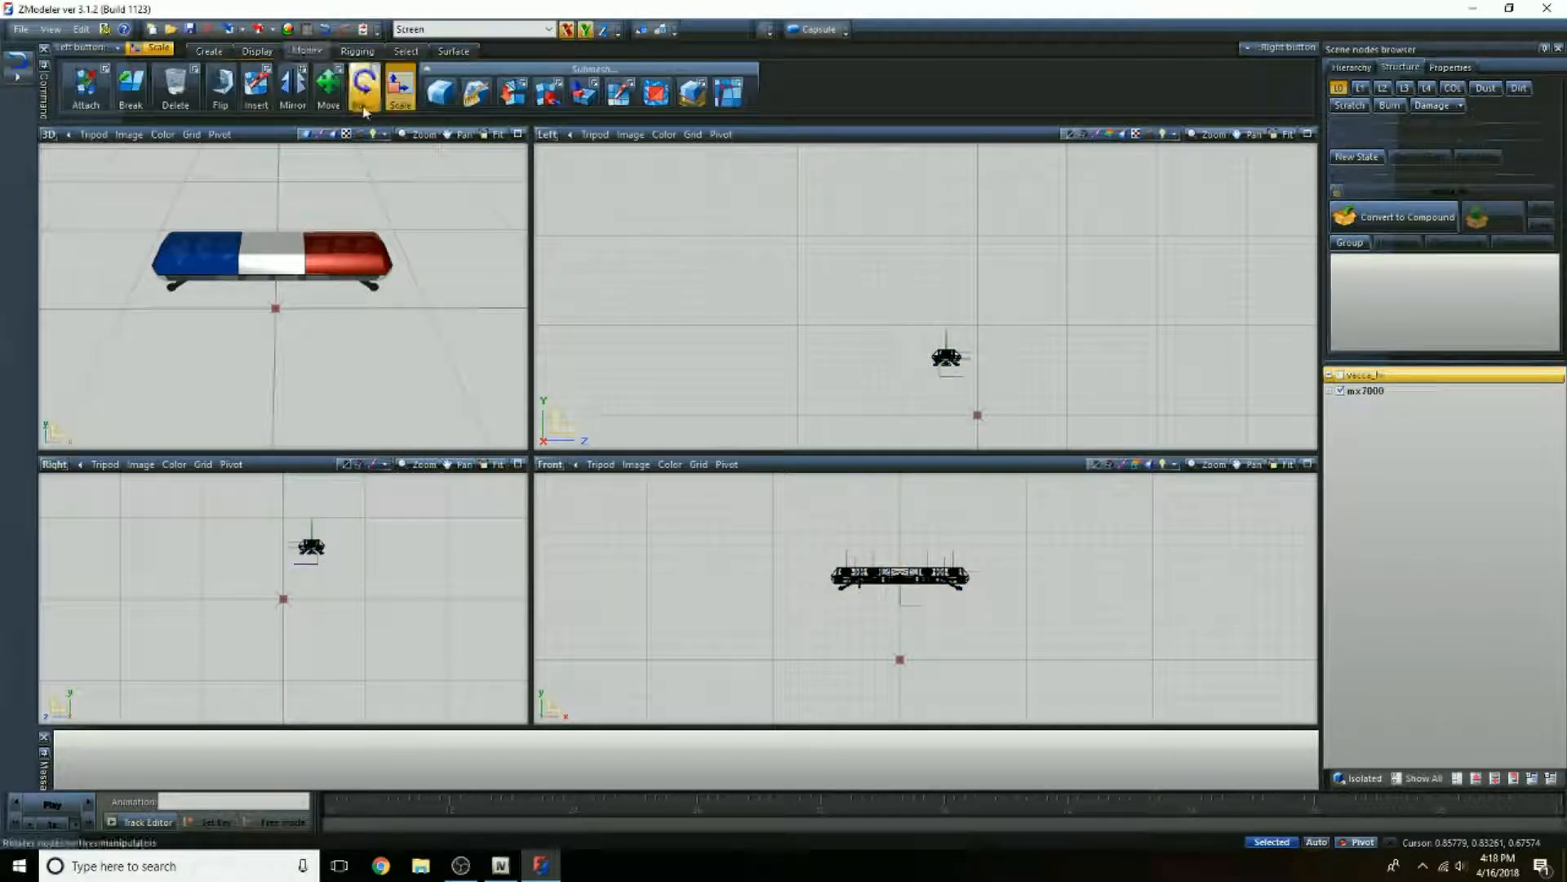
{"action": "left_click", "coordinate": [329, 81]}
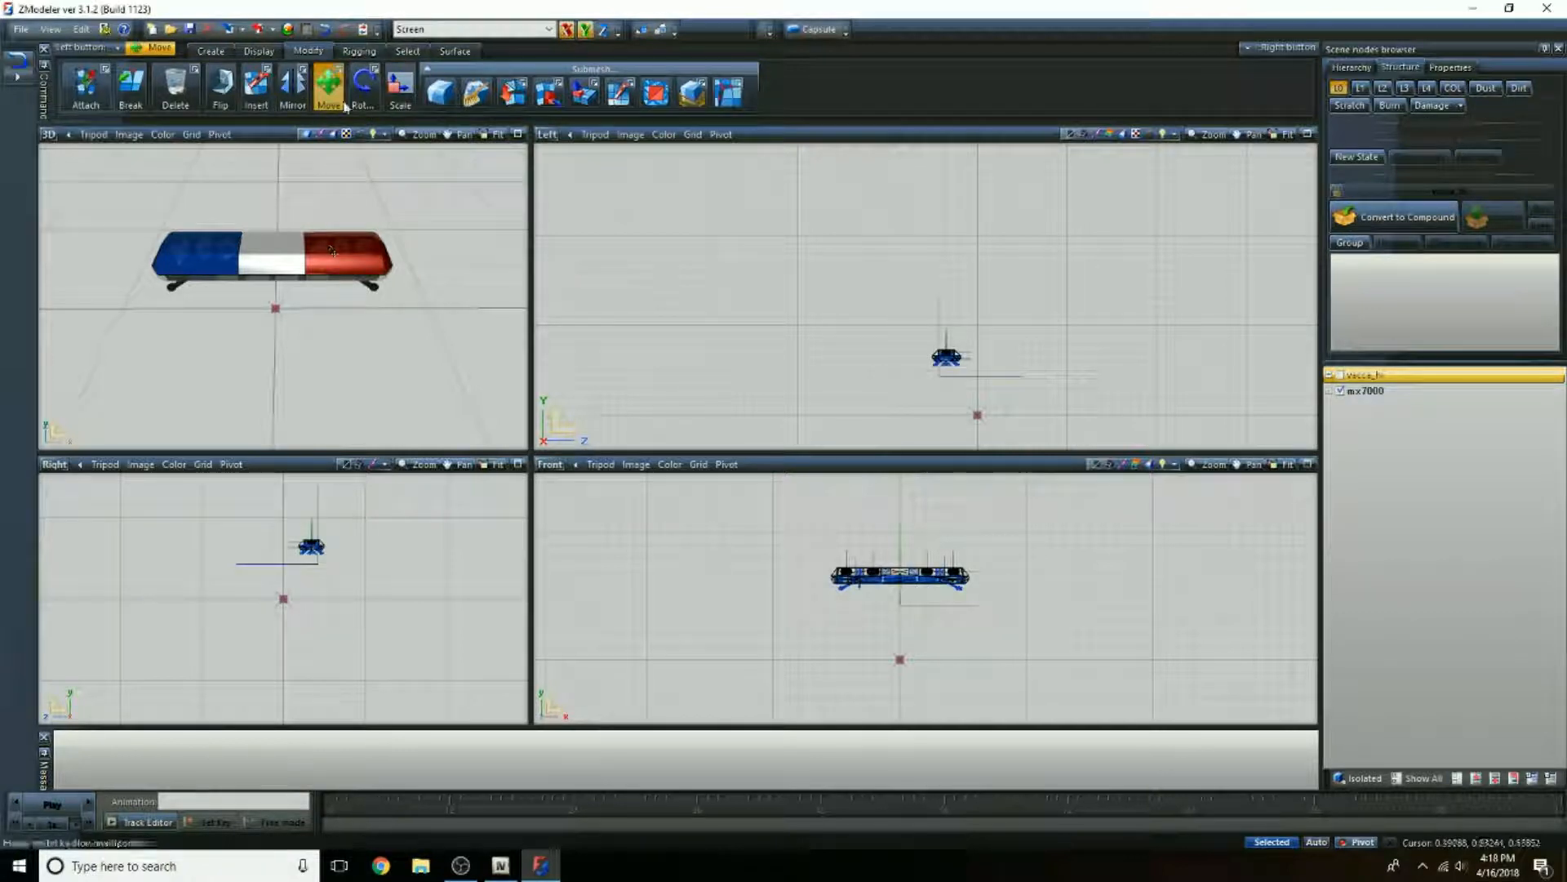
{"action": "left_click", "coordinate": [339, 70]}
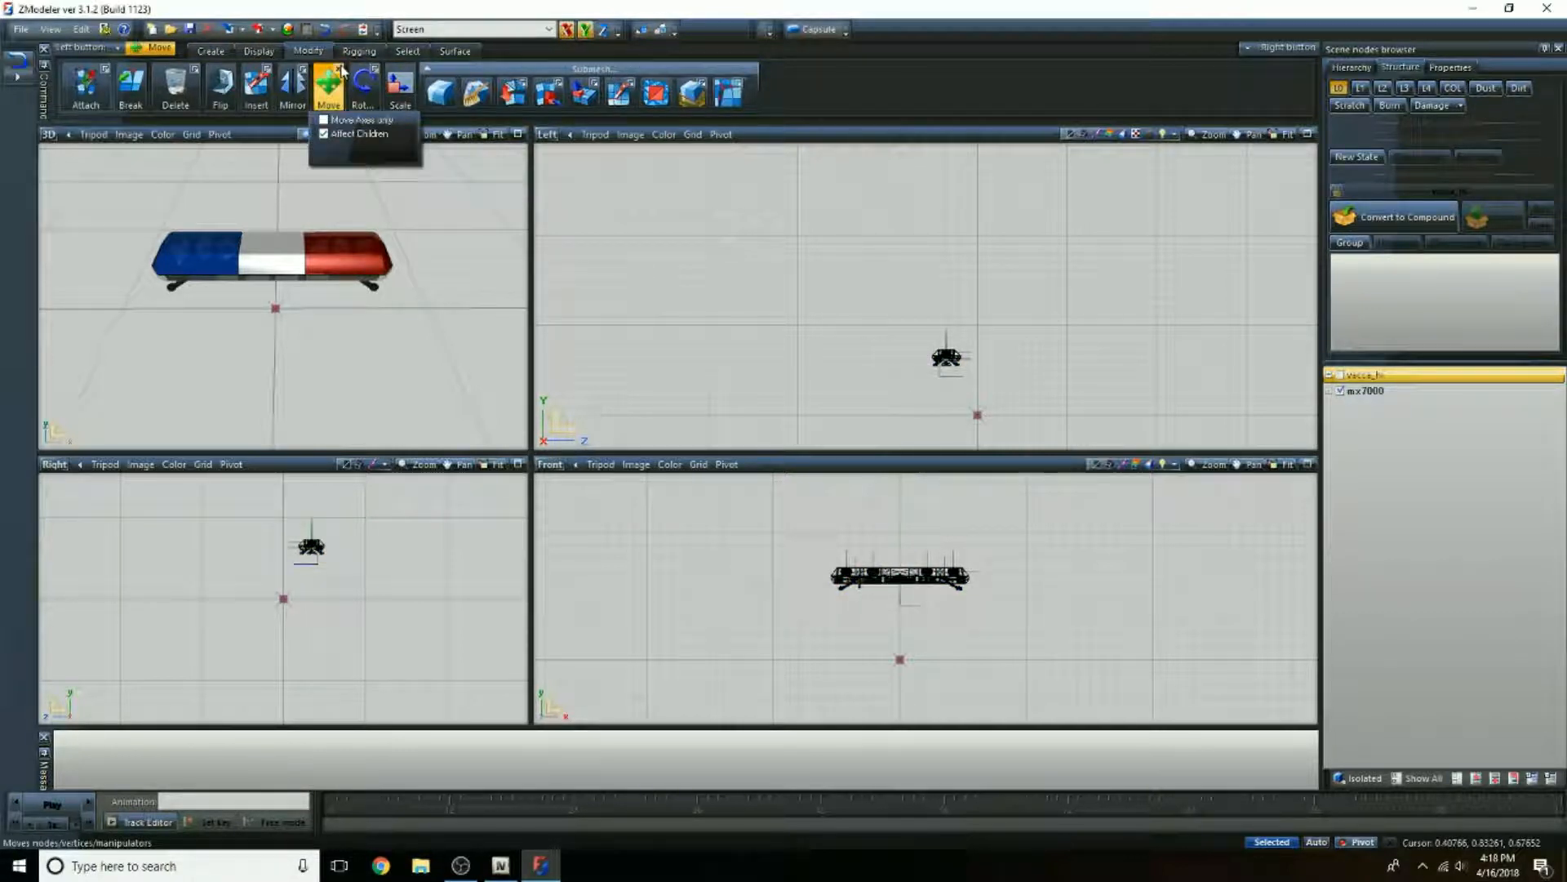
{"action": "left_click", "coordinate": [339, 72]}
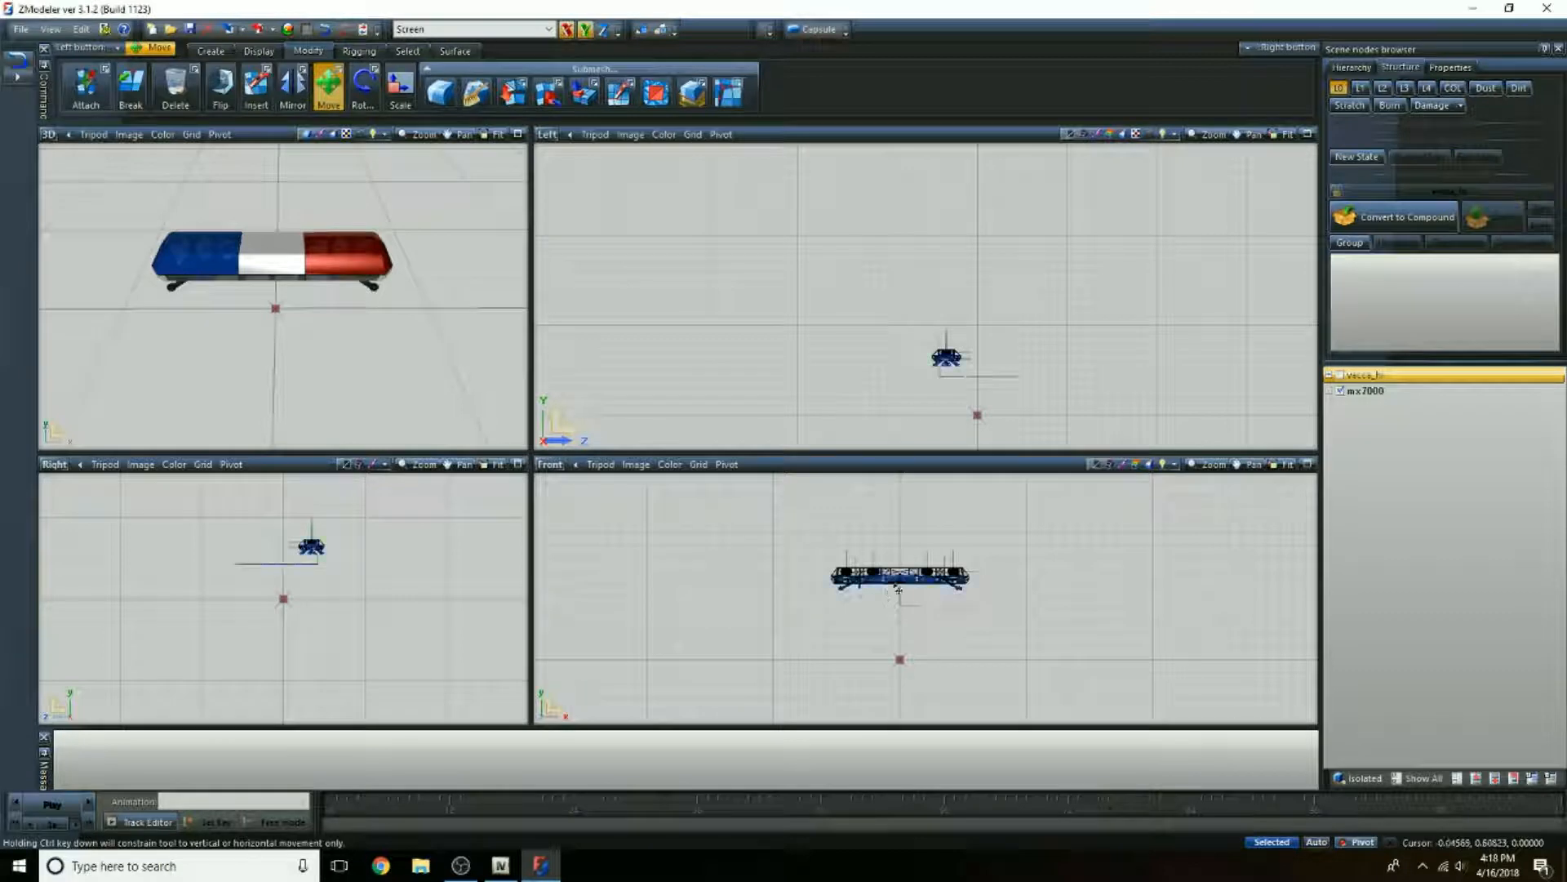
{"action": "left_click_drag", "start_coordinate": [885, 596], "coordinate": [887, 539]}
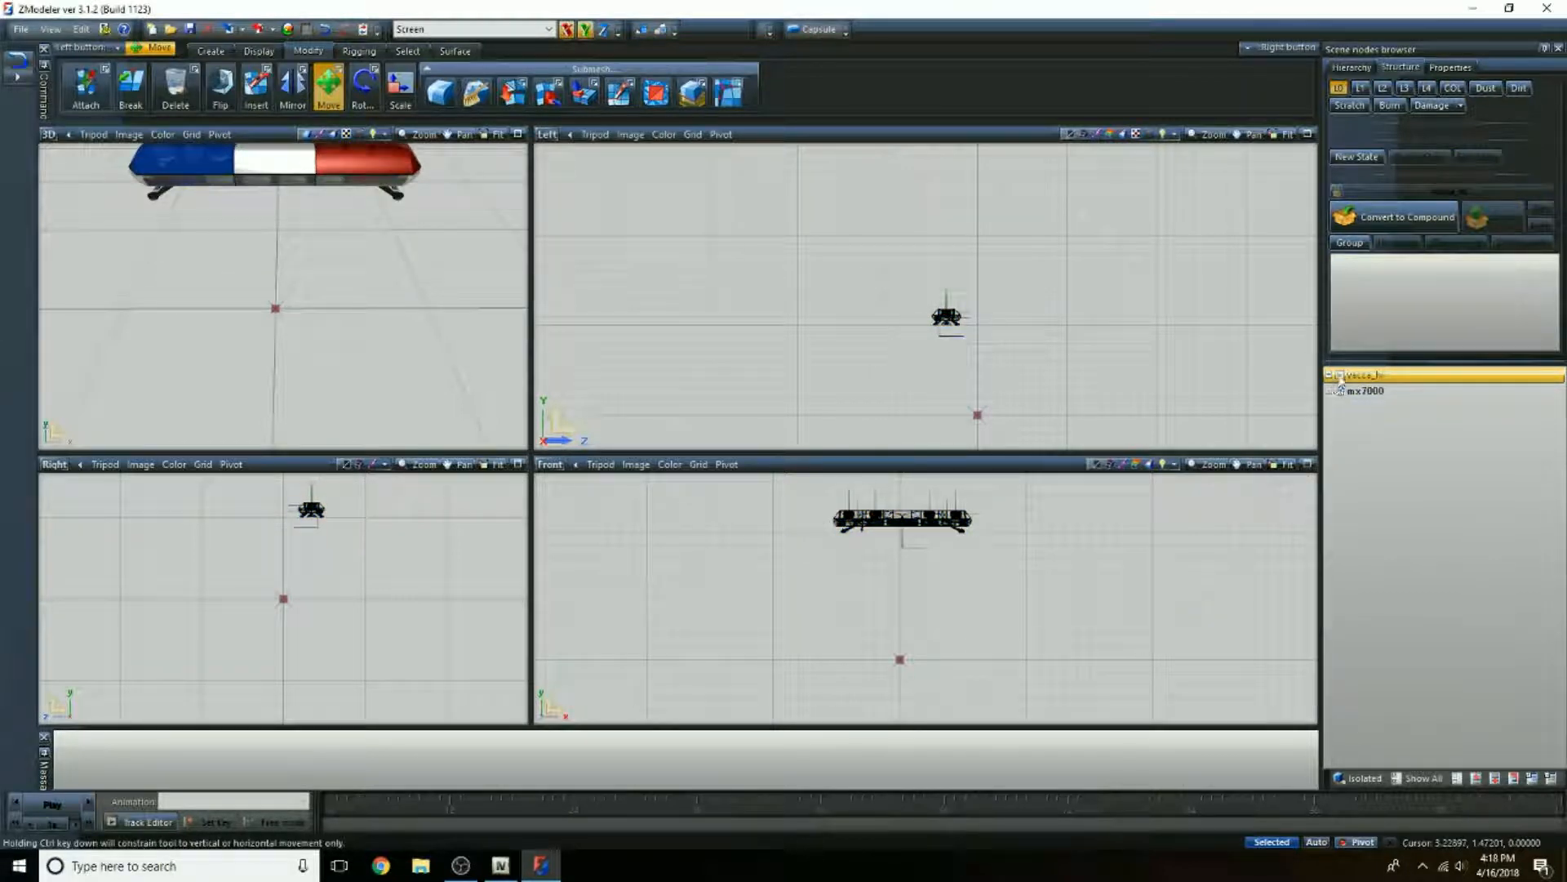
Step: Show the vacca_hi model and lower the whole mx7000 light bar onto its roof in the Front view
{"action": "left_click", "coordinate": [1340, 375]}
{"action": "scroll", "coordinate": [1062, 479], "scroll_direction": "up", "scroll_amount": 5}
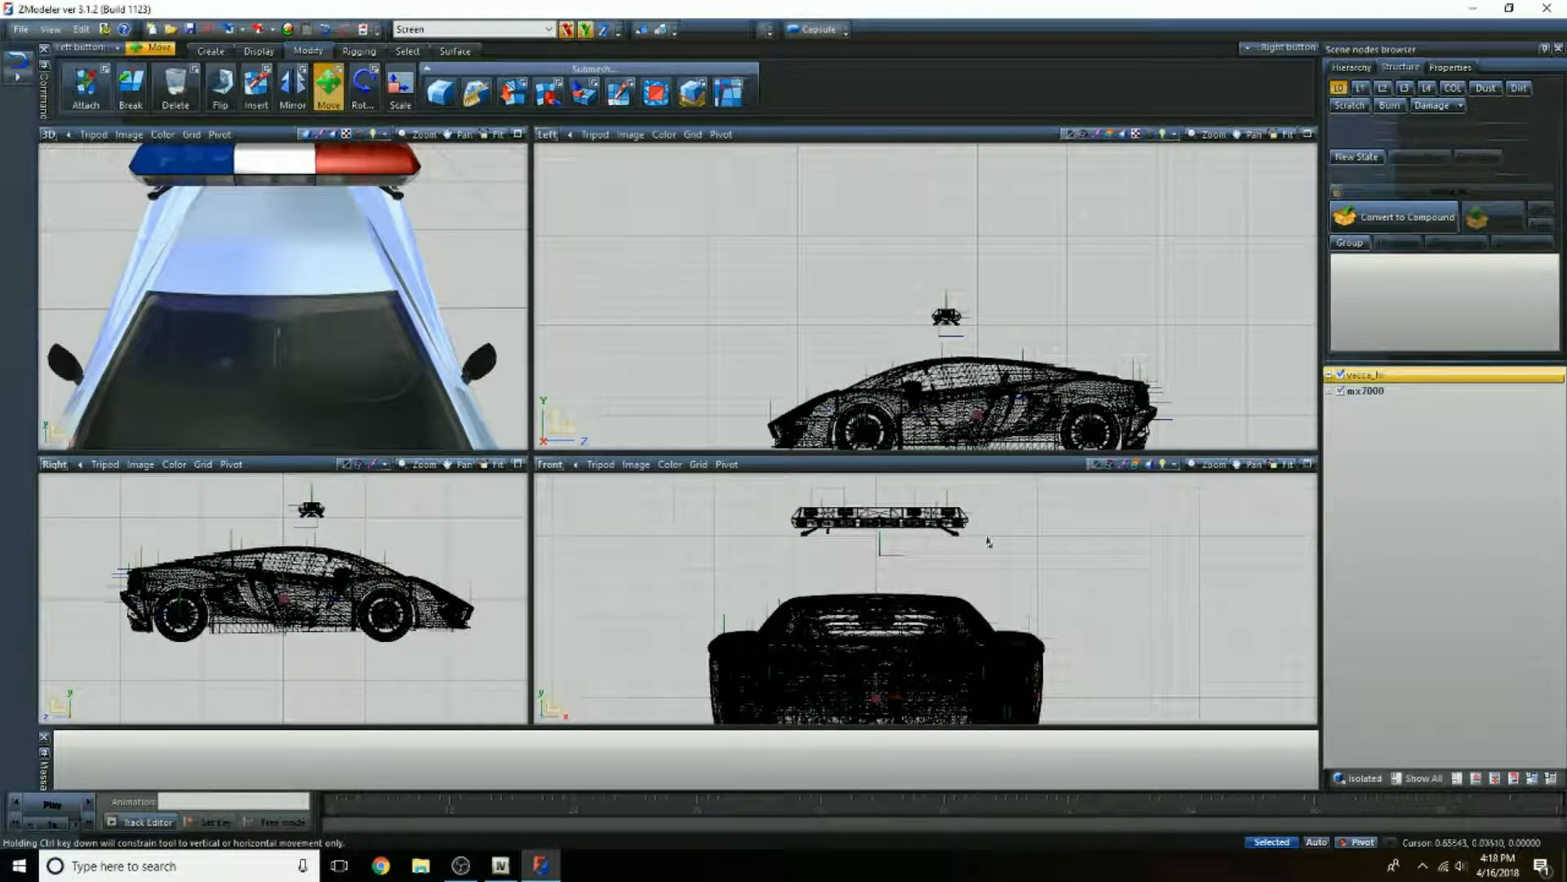
{"action": "left_click_drag", "start_coordinate": [907, 494], "coordinate": [903, 550]}
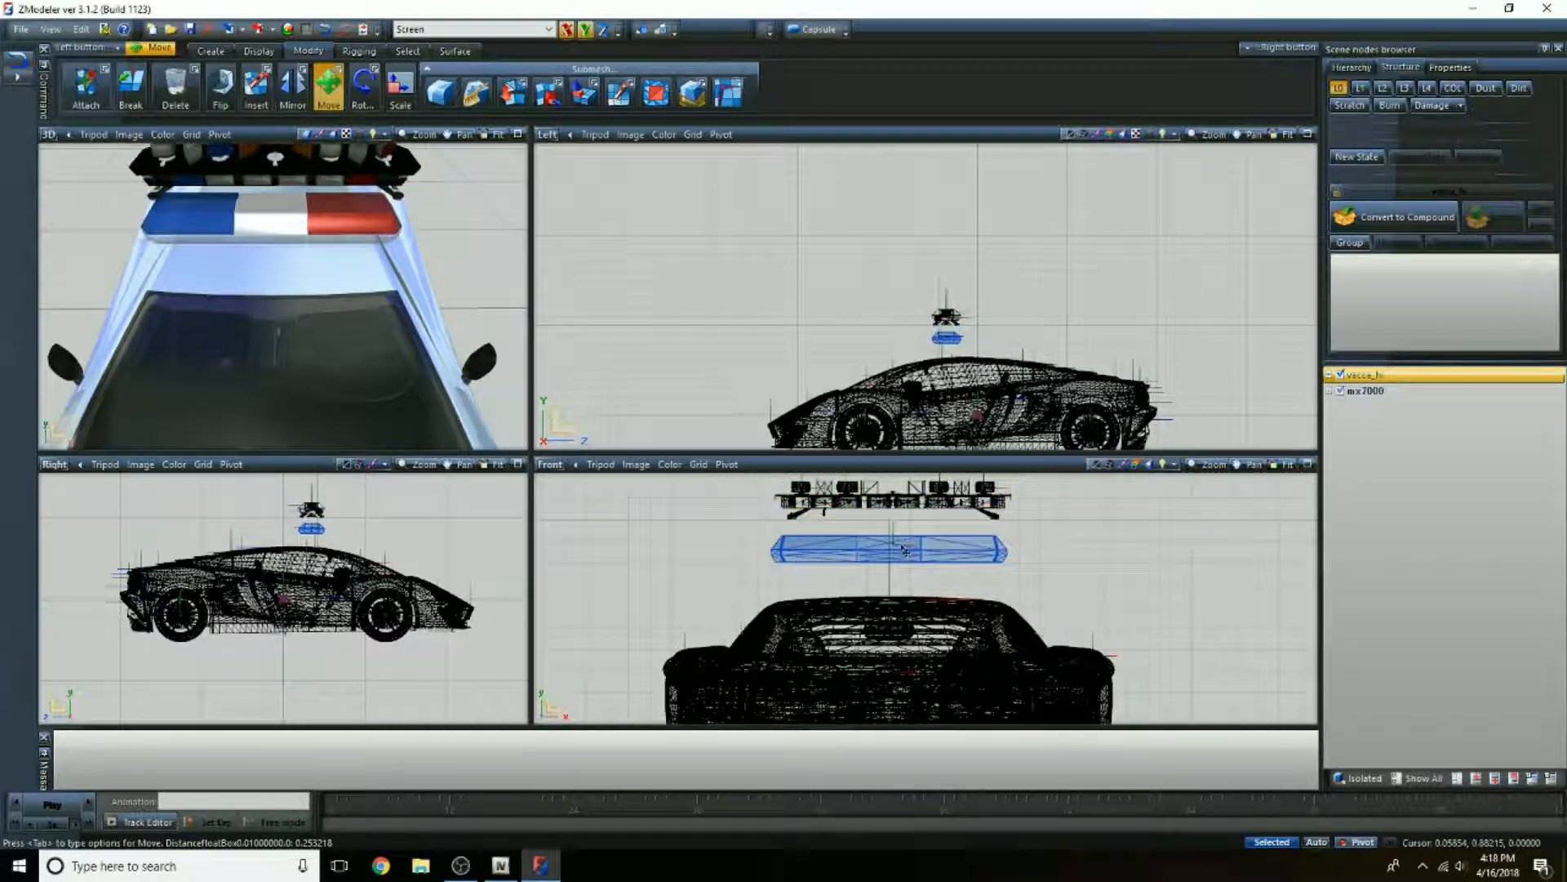
{"action": "left_click", "coordinate": [326, 31]}
{"action": "left_click_drag", "start_coordinate": [802, 523], "coordinate": [793, 606]}
Step: Shift the mx7000 light bar slightly rearward along the roof in the Left view
{"action": "scroll", "coordinate": [273, 282], "scroll_direction": "up", "scroll_amount": 4}
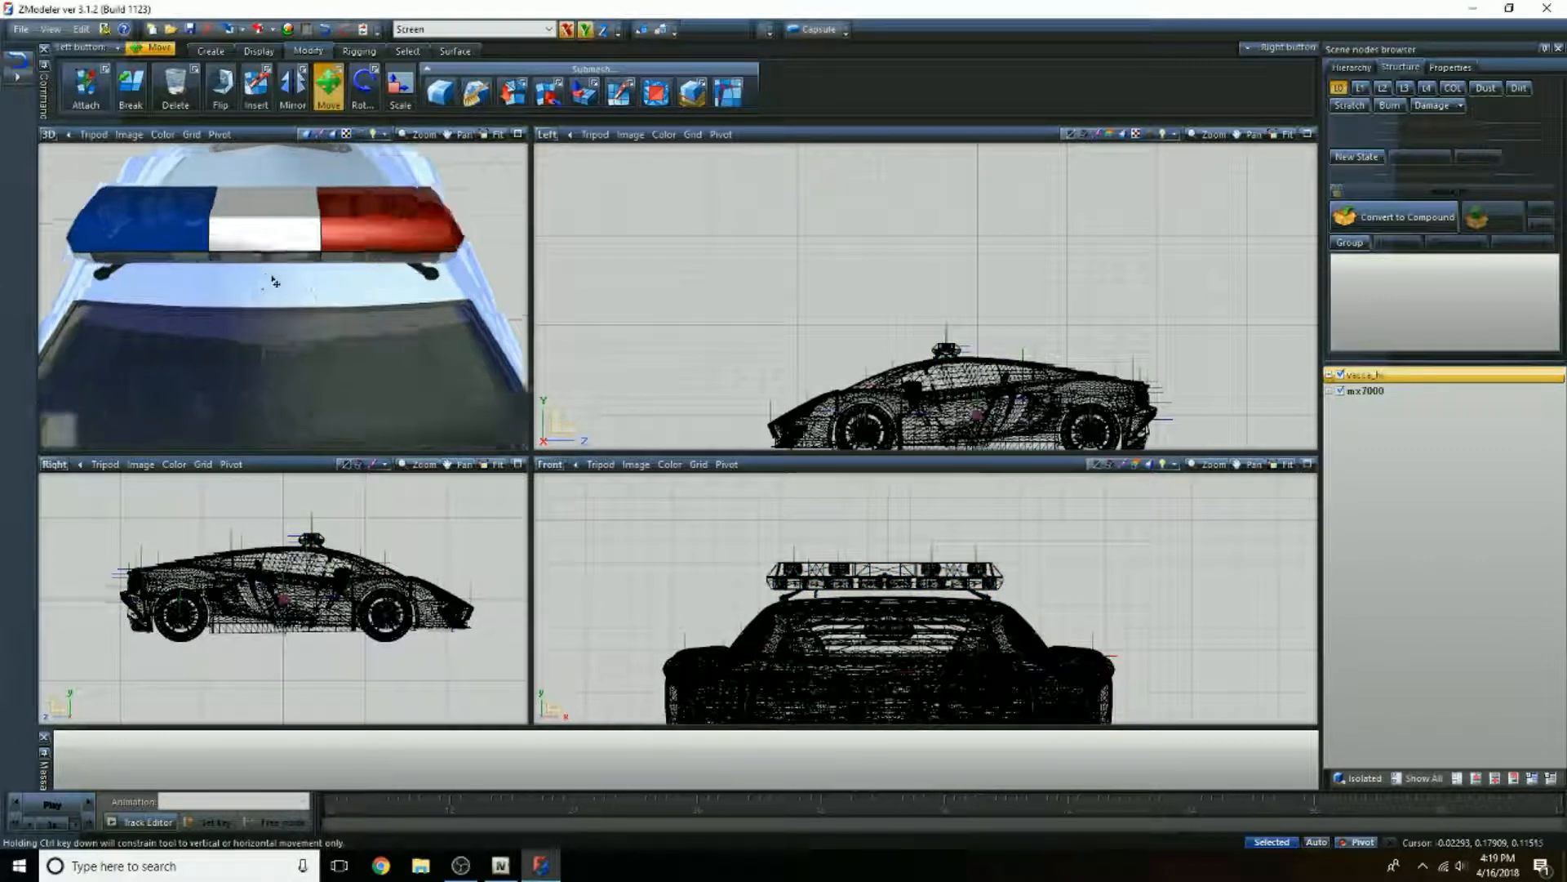
{"action": "middle_click_drag", "start_coordinate": [305, 296], "coordinate": [241, 314]}
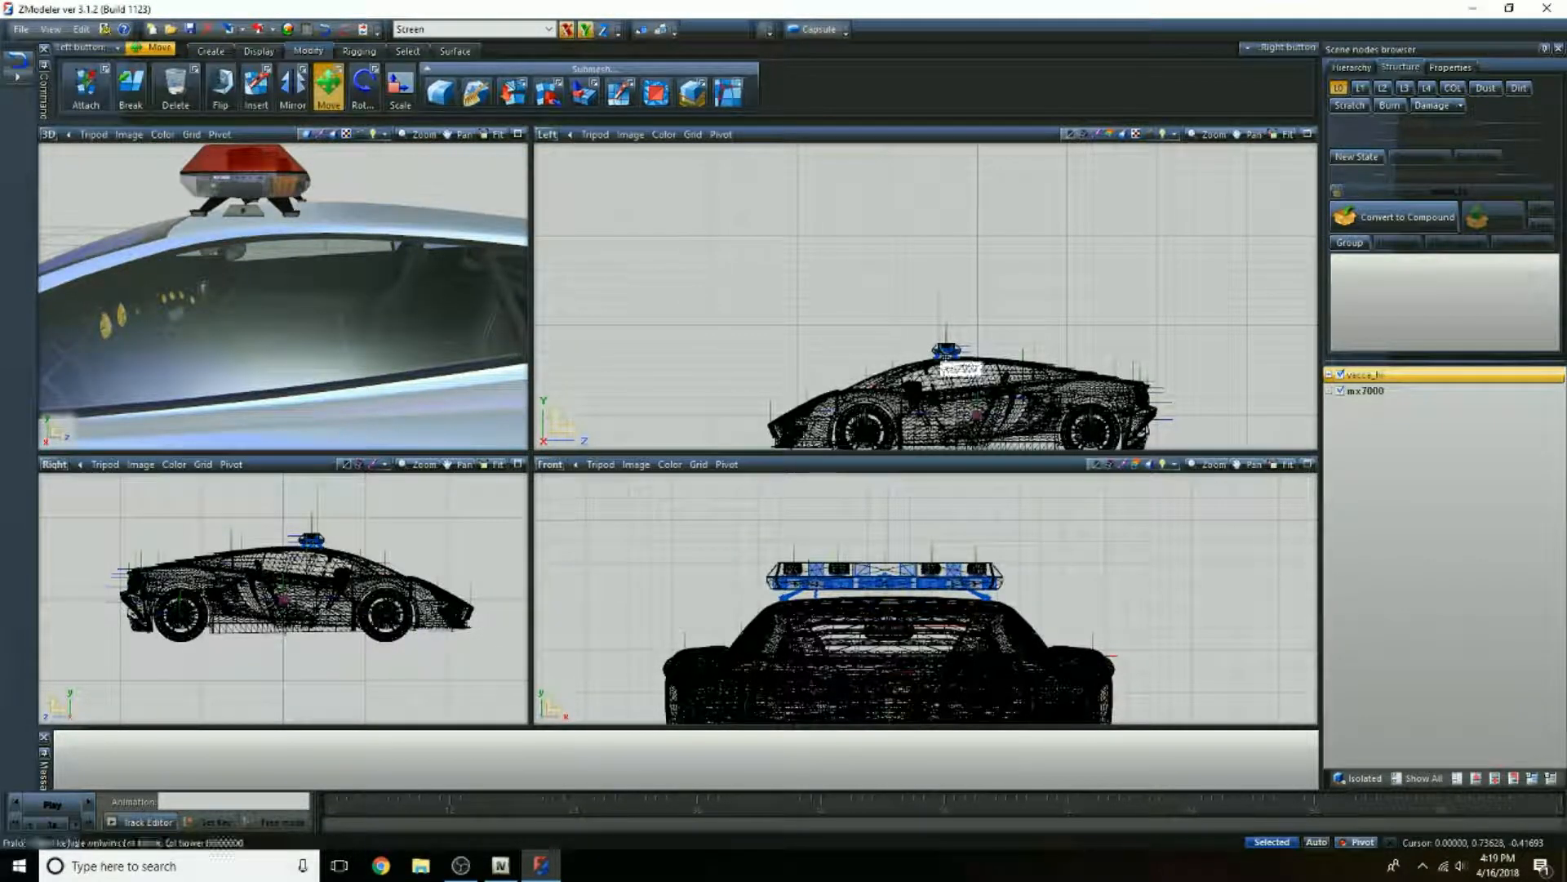
{"action": "left_click_drag", "start_coordinate": [946, 354], "coordinate": [967, 352]}
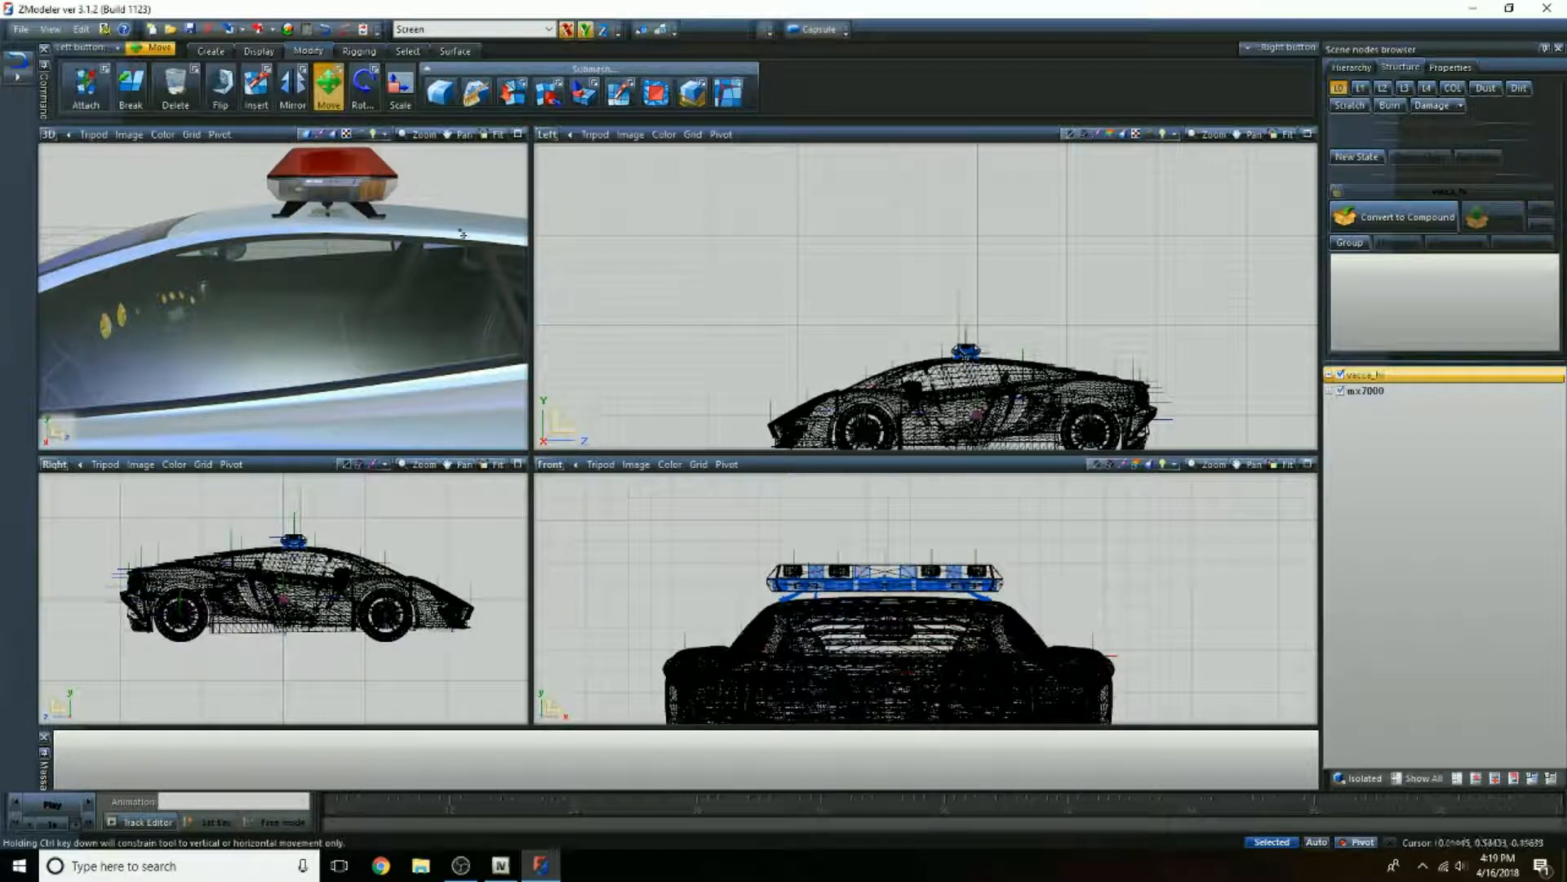
Step: Examine how the light bar's feet sit on the roof and how it looks on the car from several 3D angles
{"action": "scroll", "coordinate": [294, 249], "scroll_direction": "up", "scroll_amount": 5}
{"action": "middle_click_drag", "start_coordinate": [273, 253], "coordinate": [415, 256]}
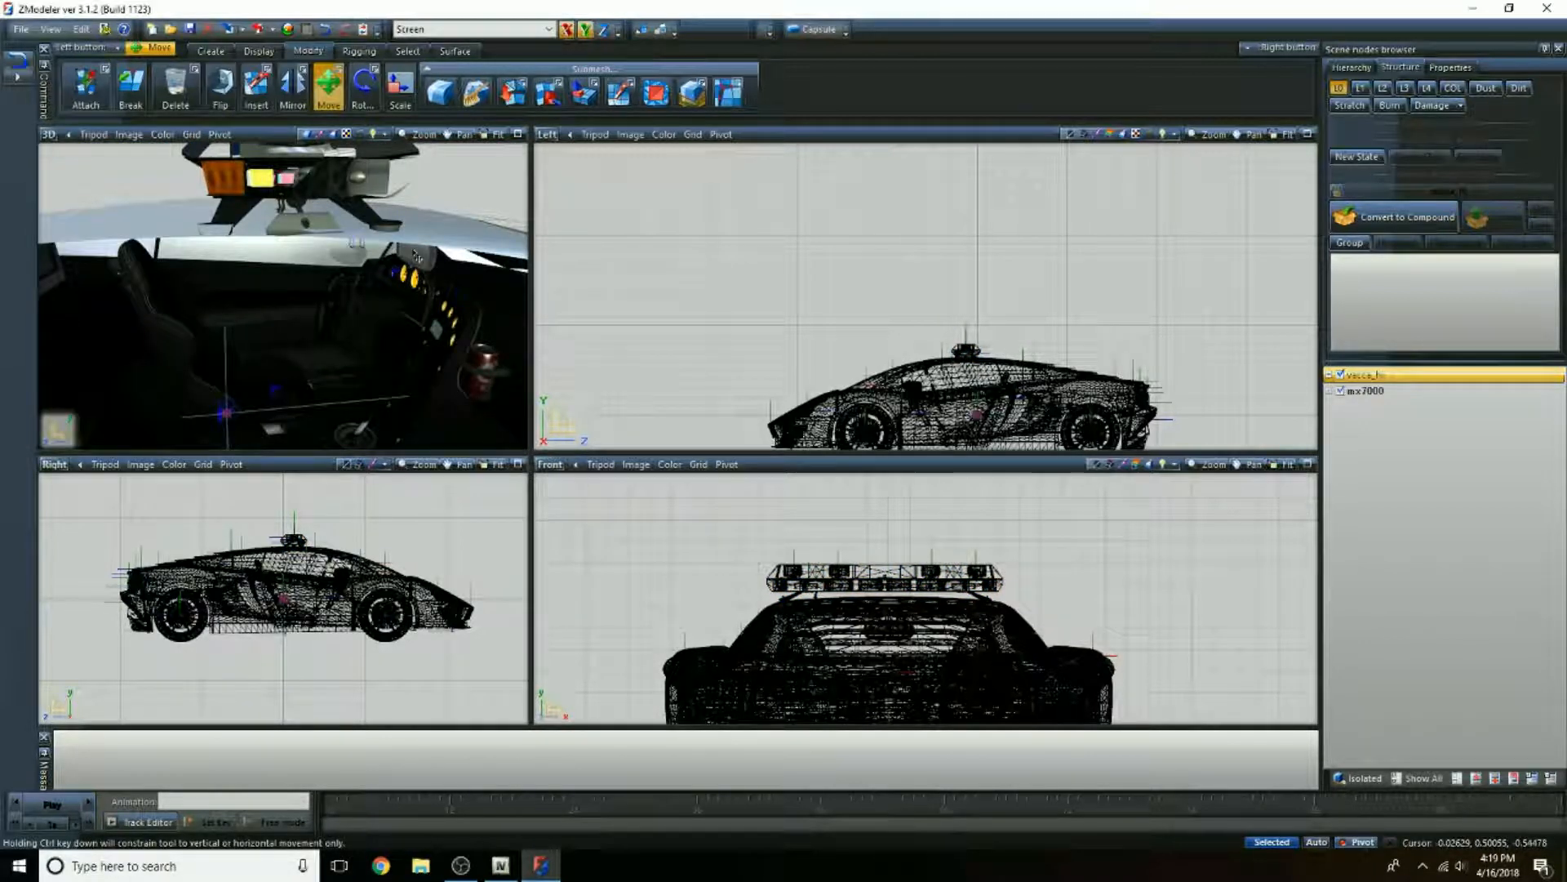
{"action": "scroll", "coordinate": [417, 255], "scroll_direction": "down", "scroll_amount": 6}
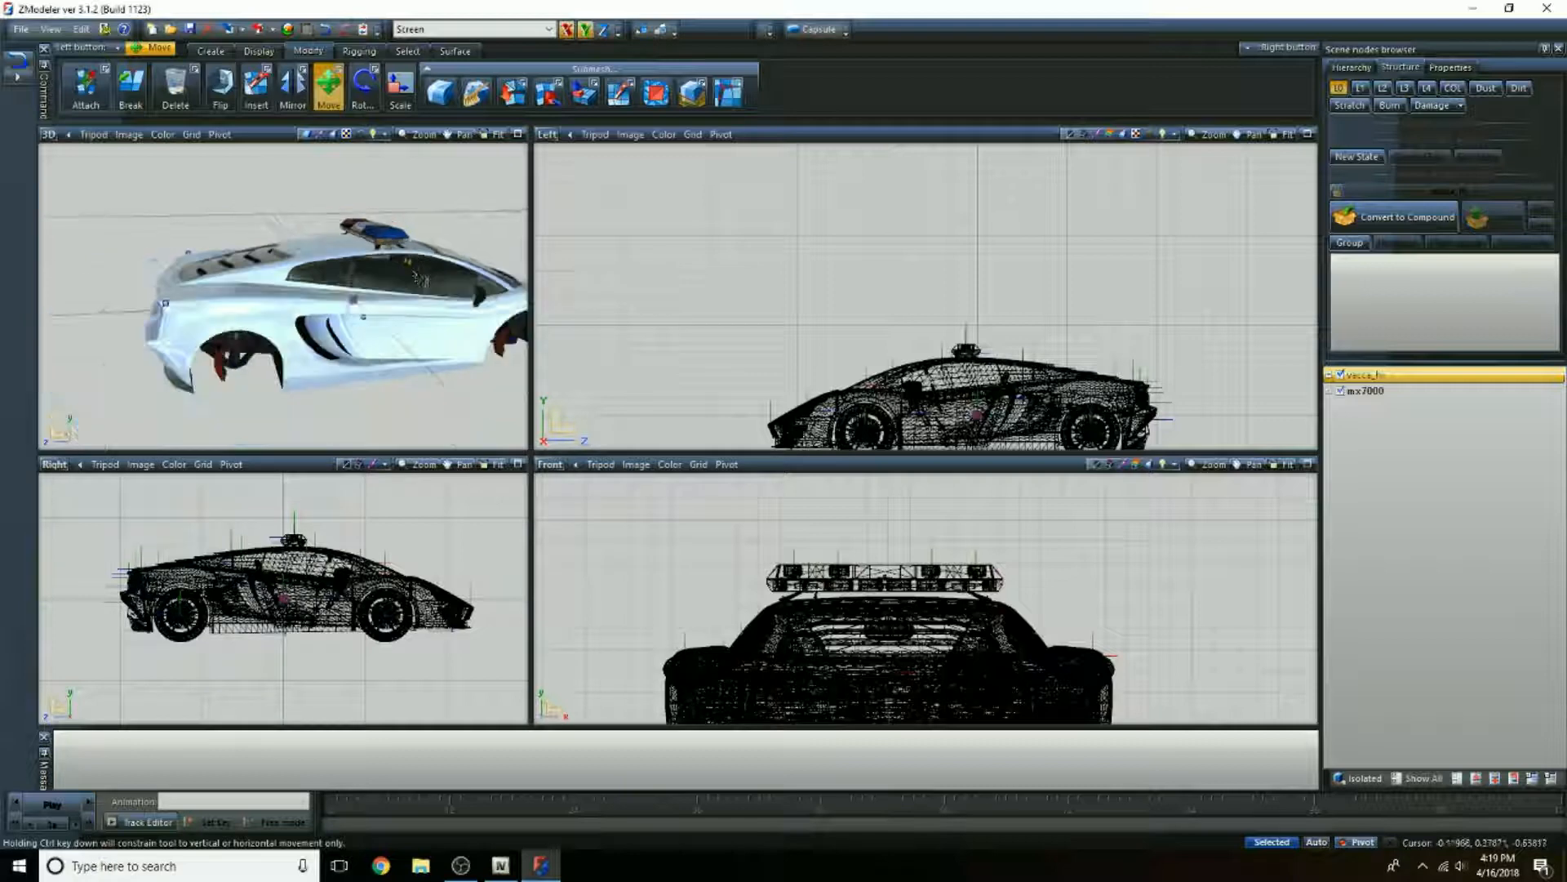
{"action": "middle_click_drag", "start_coordinate": [441, 325], "coordinate": [287, 316]}
{"action": "scroll", "coordinate": [365, 325], "scroll_direction": "down", "scroll_amount": 5}
{"action": "scroll", "coordinate": [280, 306], "scroll_direction": "up", "scroll_amount": 2}
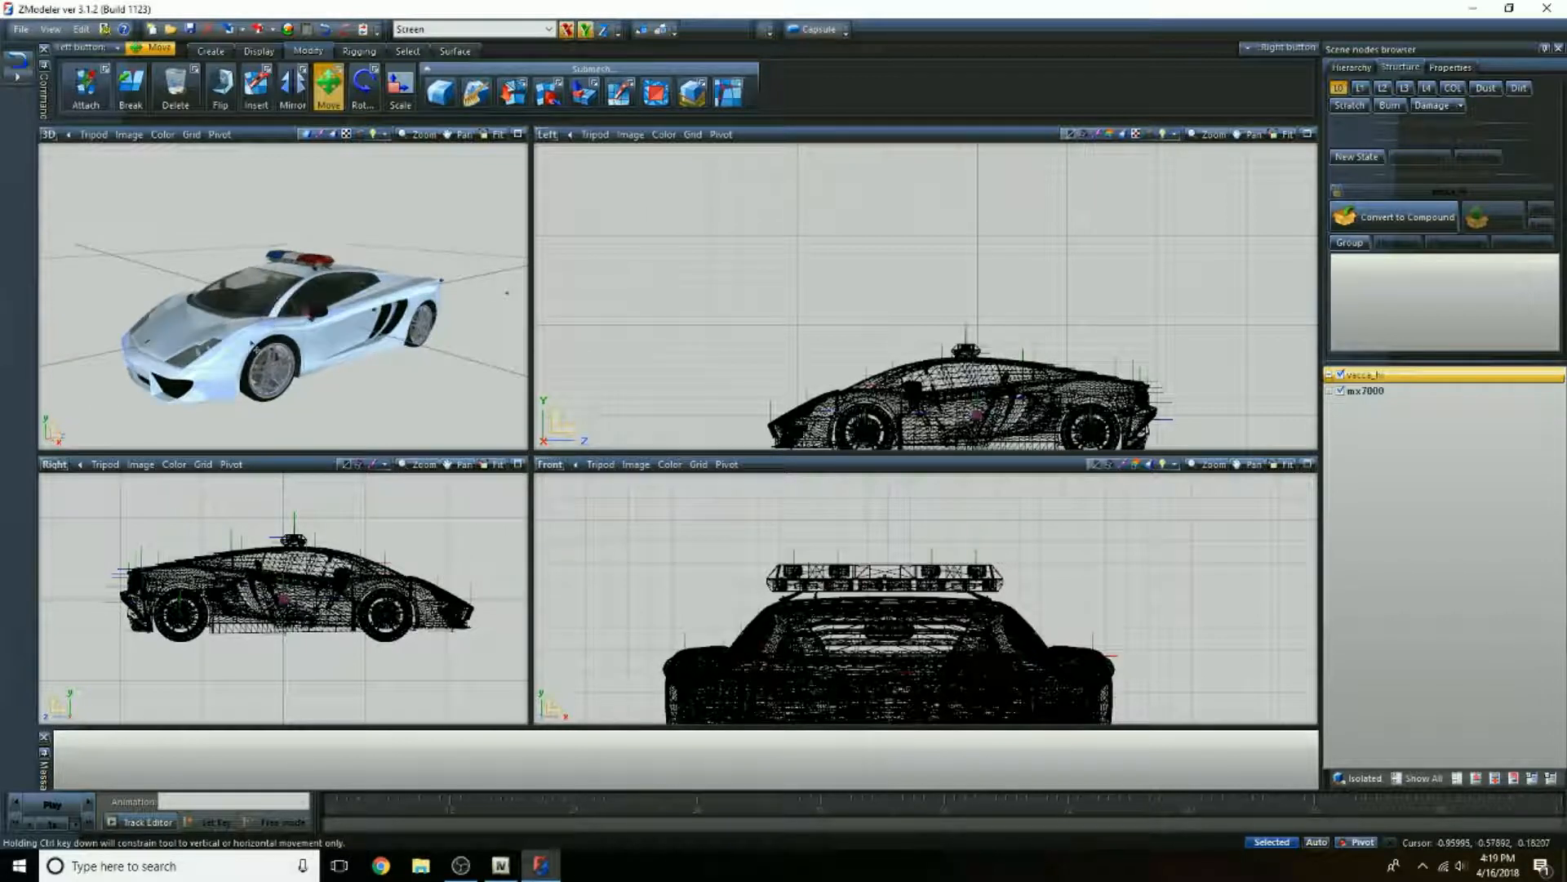
{"action": "scroll", "coordinate": [254, 348], "scroll_direction": "up", "scroll_amount": 2}
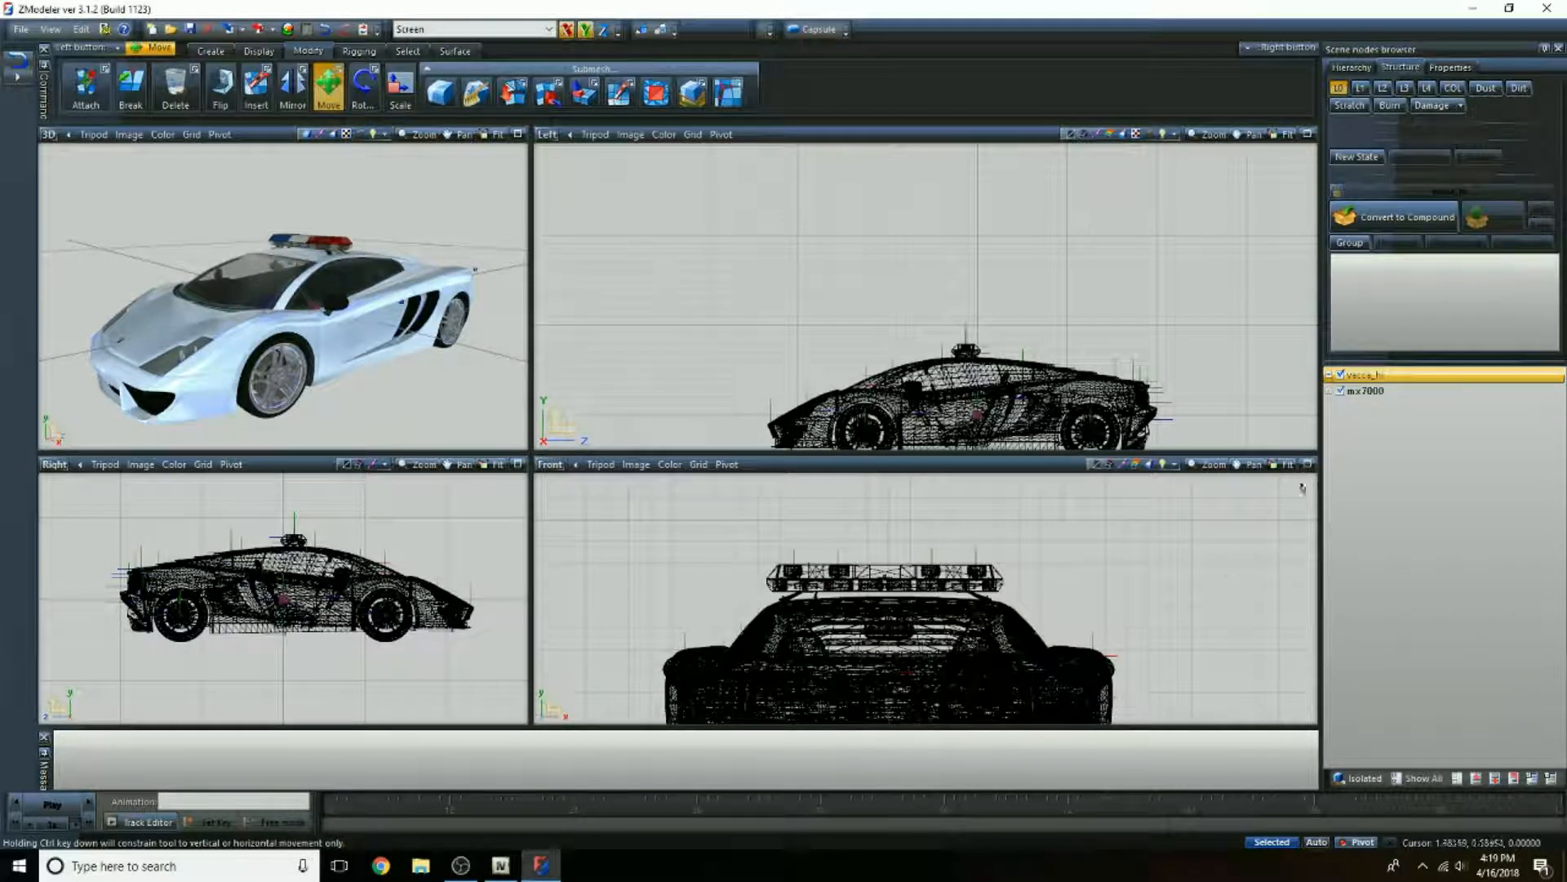
Step: Make the mx7000 light bar a child of the chassis node inside the vacca_hi hierarchy and collapse the hierarchy again
{"action": "left_click", "coordinate": [1329, 374]}
{"action": "left_click", "coordinate": [1365, 407]}
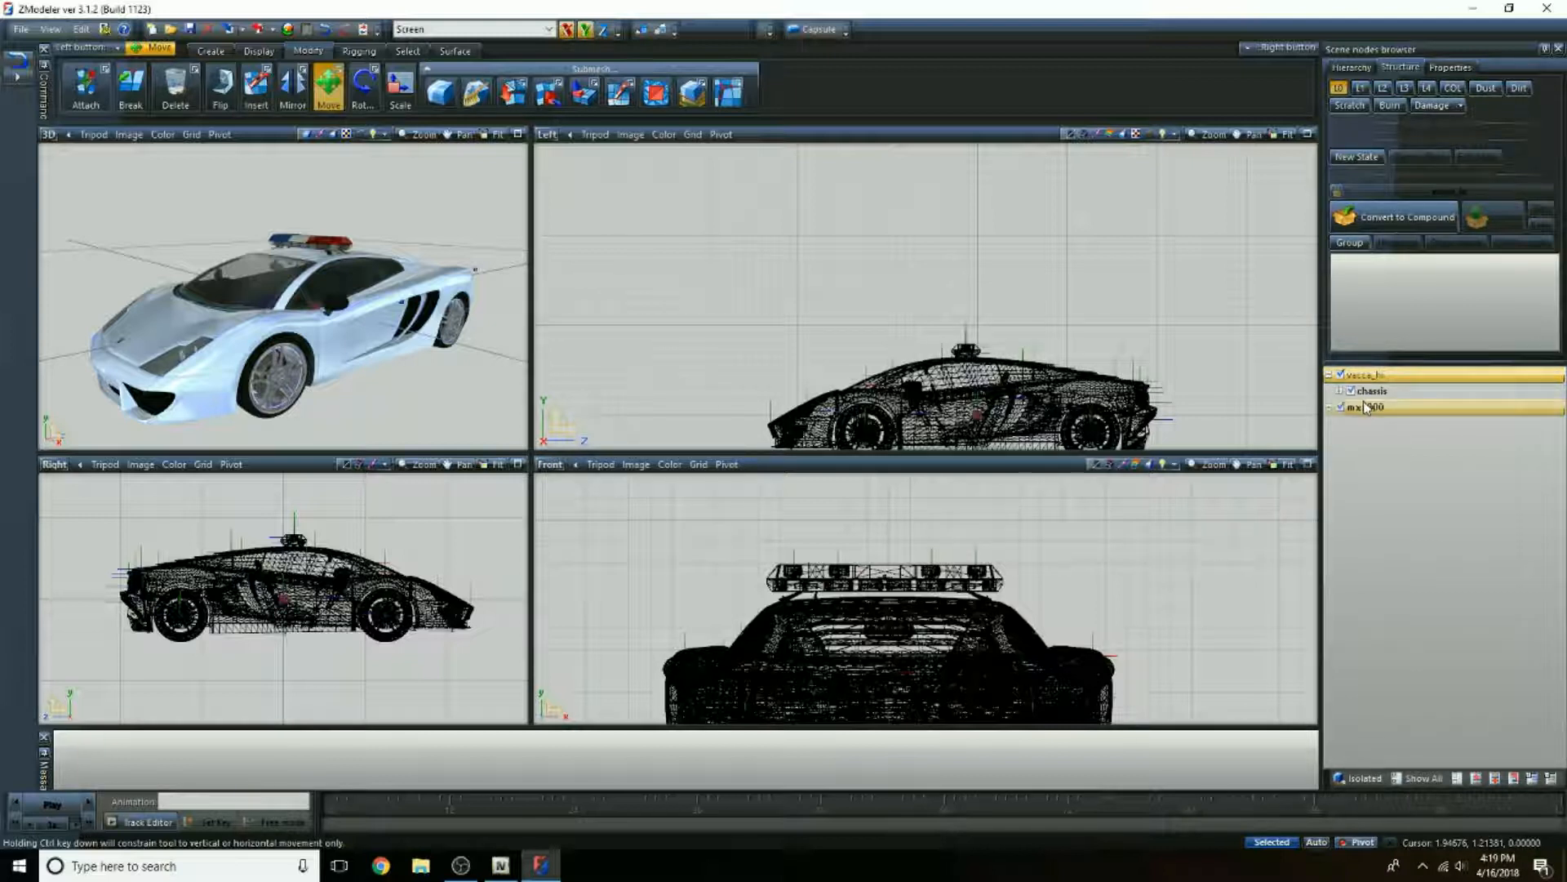
{"action": "left_click", "coordinate": [1365, 408]}
{"action": "left_click_drag", "start_coordinate": [1352, 410], "coordinate": [1396, 393]}
{"action": "left_click", "coordinate": [1329, 376]}
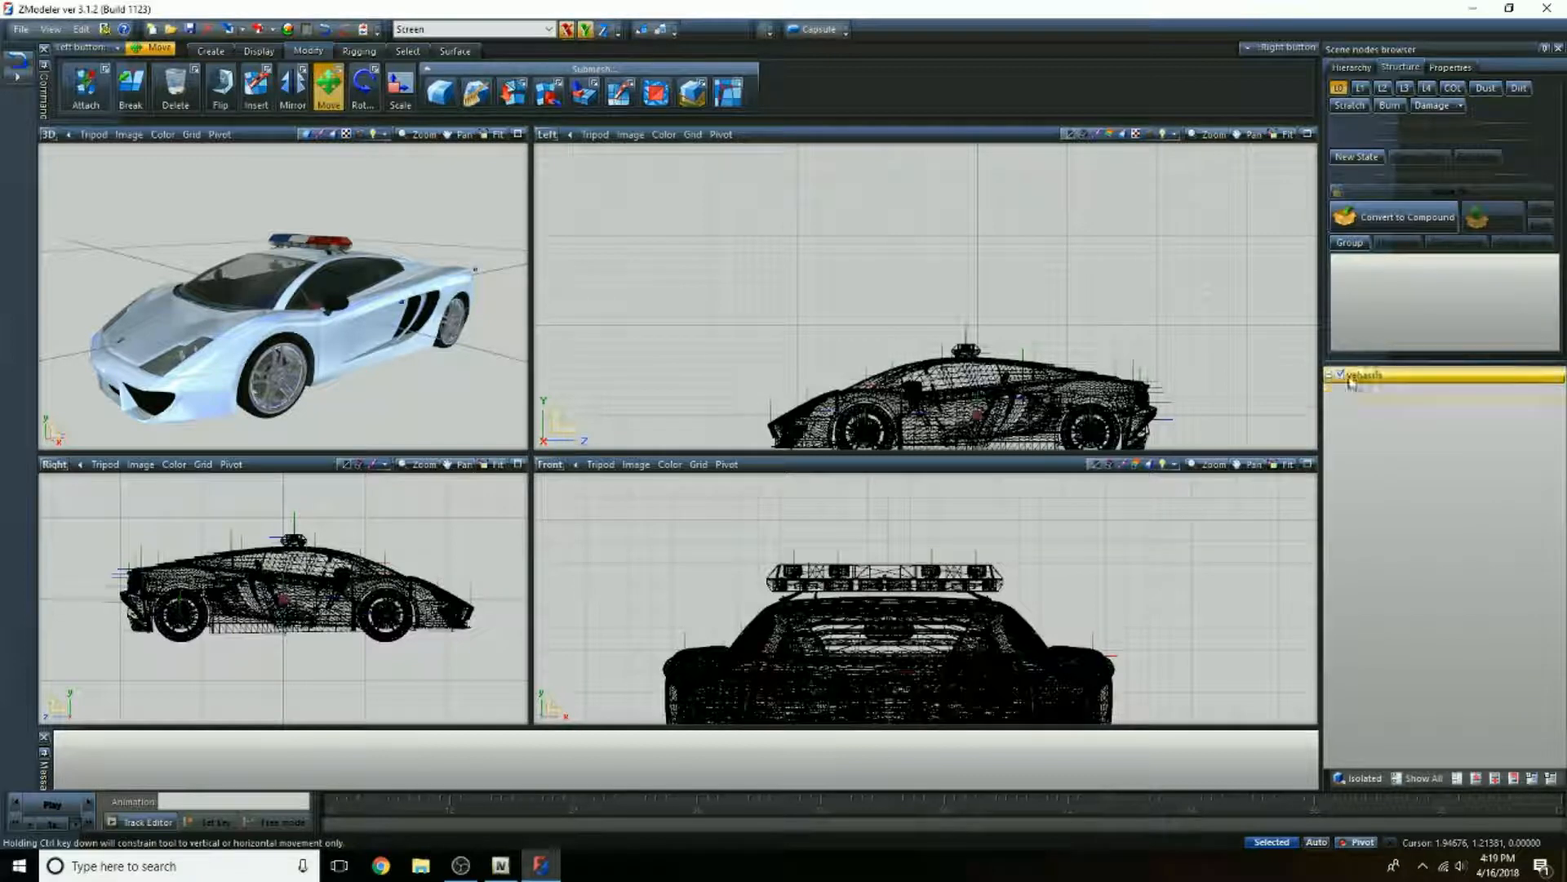
Step: Toggle the vacca_hi model's visibility off and on to check that the light bar follows it, viewing the car in 3D
{"action": "left_click", "coordinate": [1343, 376]}
{"action": "left_click", "coordinate": [1343, 376]}
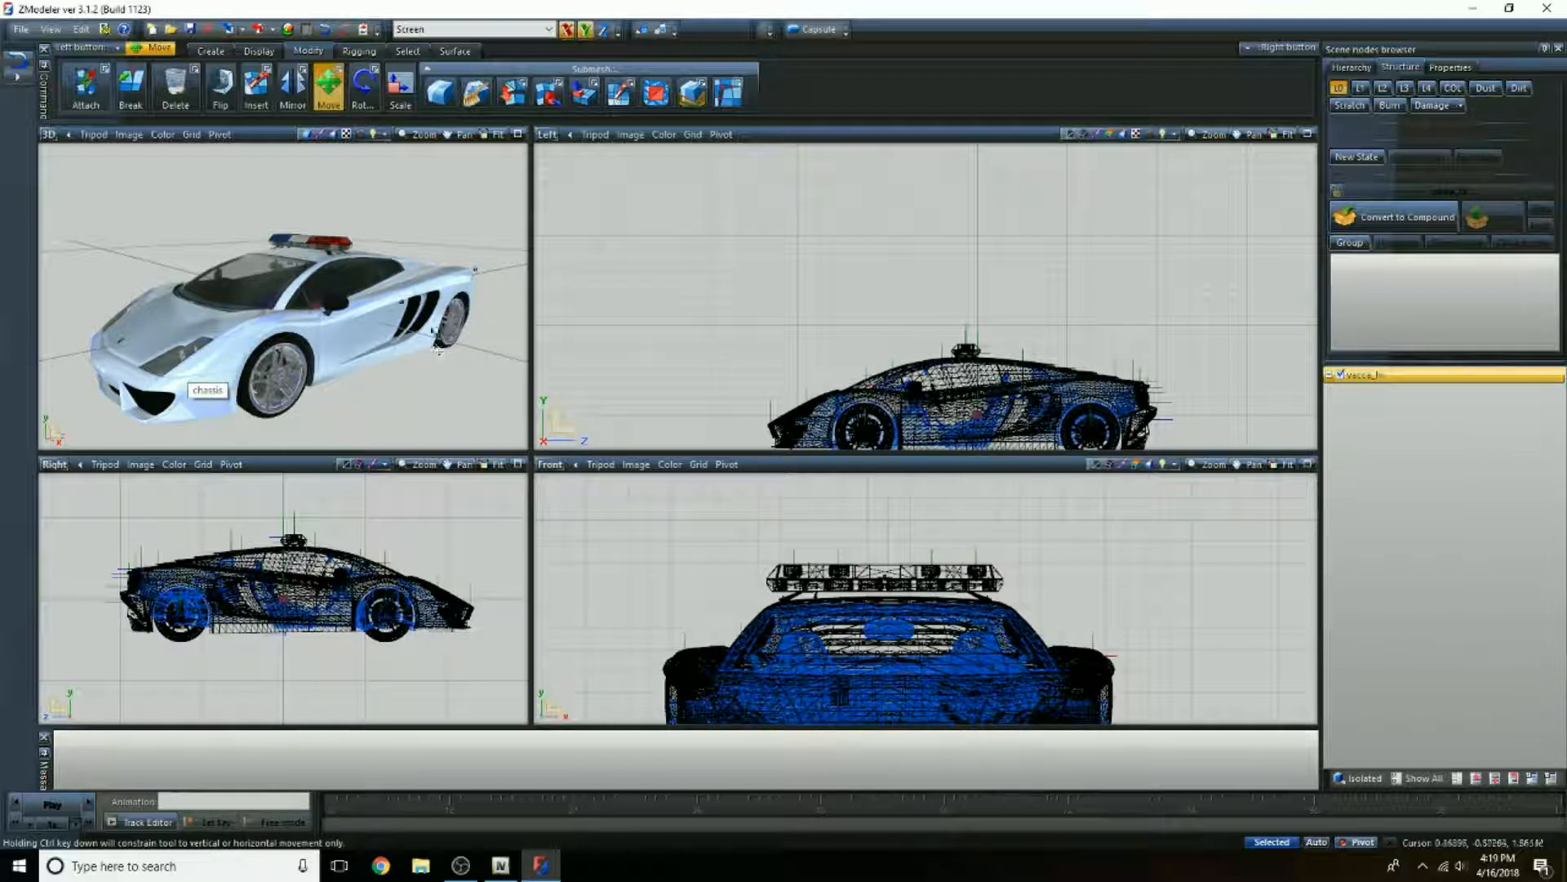
{"action": "scroll", "coordinate": [360, 320], "scroll_direction": "down", "scroll_amount": 2}
{"action": "middle_click_drag", "start_coordinate": [436, 373], "coordinate": [409, 351]}
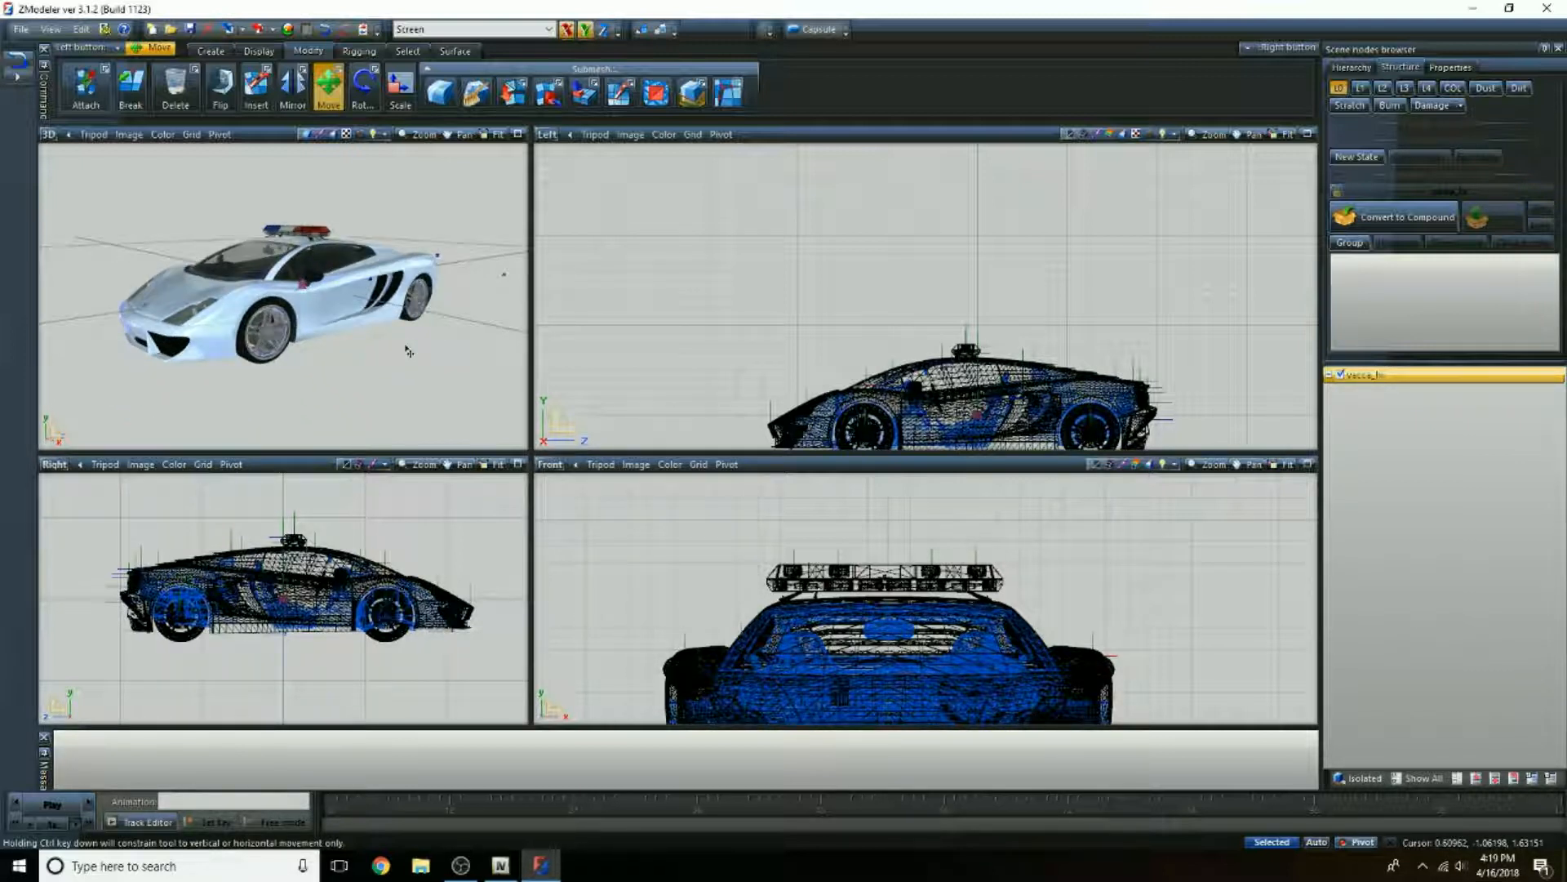
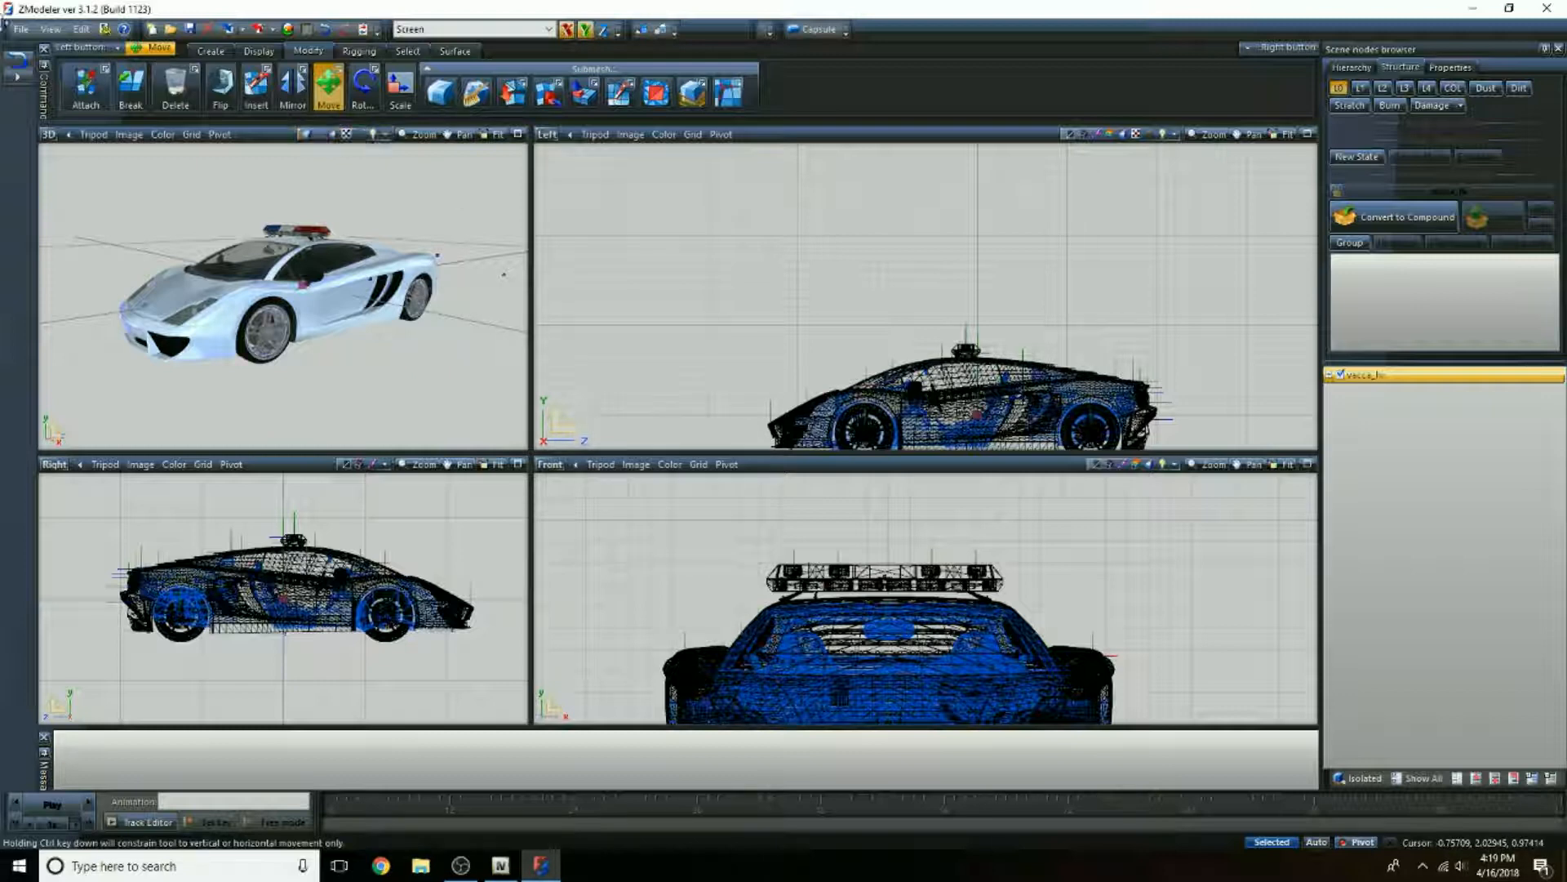
Step: Export the car to the Desktop as a GTA Rage model named vacca_hi with the Lock option enabled
{"action": "left_click", "coordinate": [20, 31]}
{"action": "left_click", "coordinate": [46, 168]}
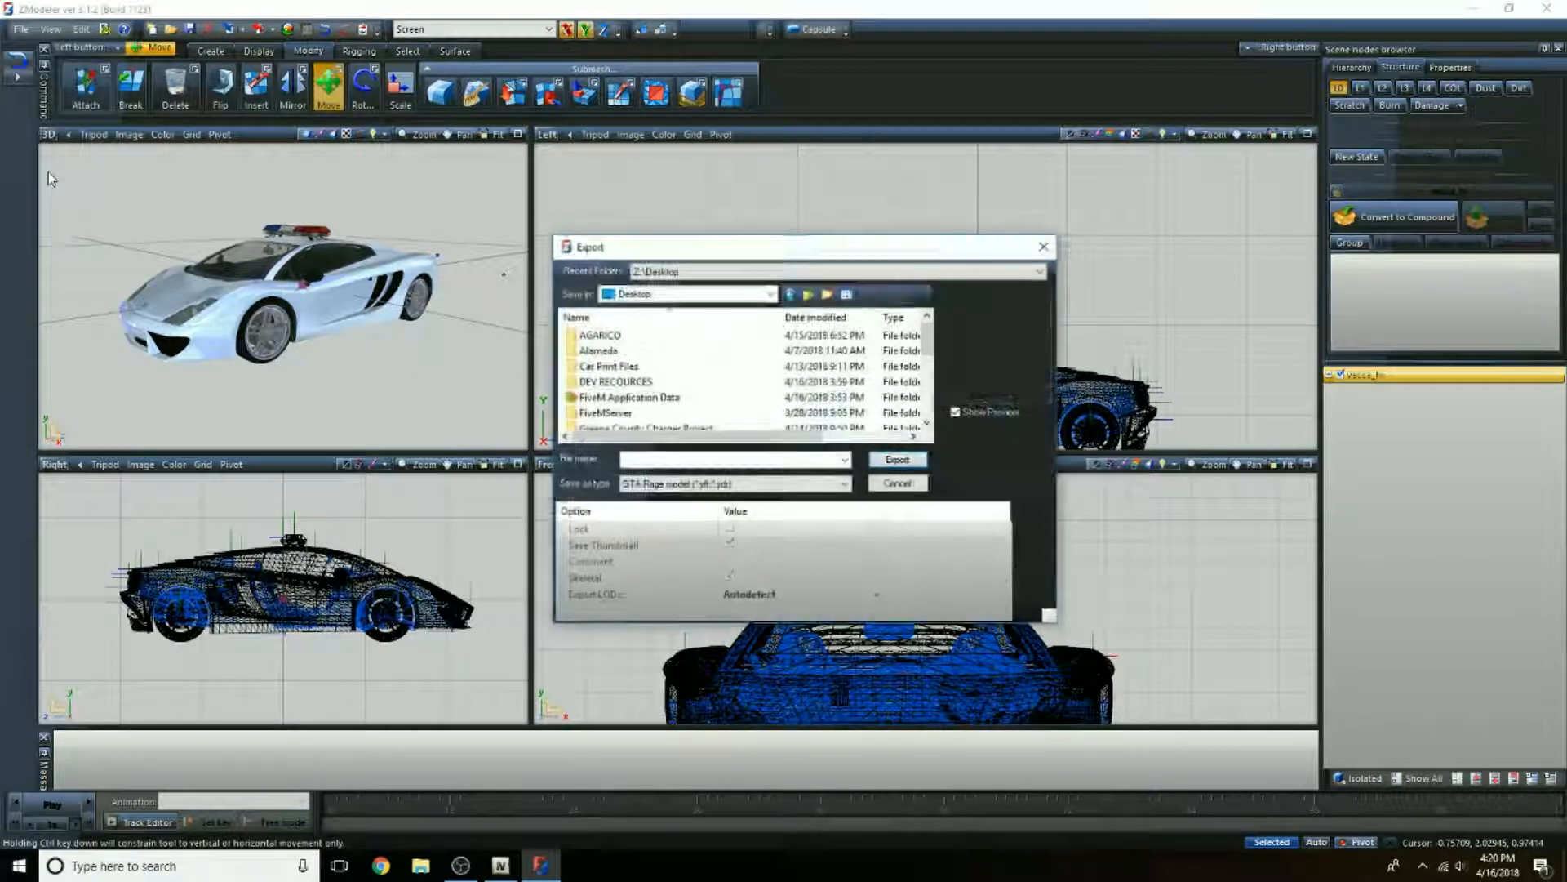
{"action": "left_click", "coordinate": [696, 459]}
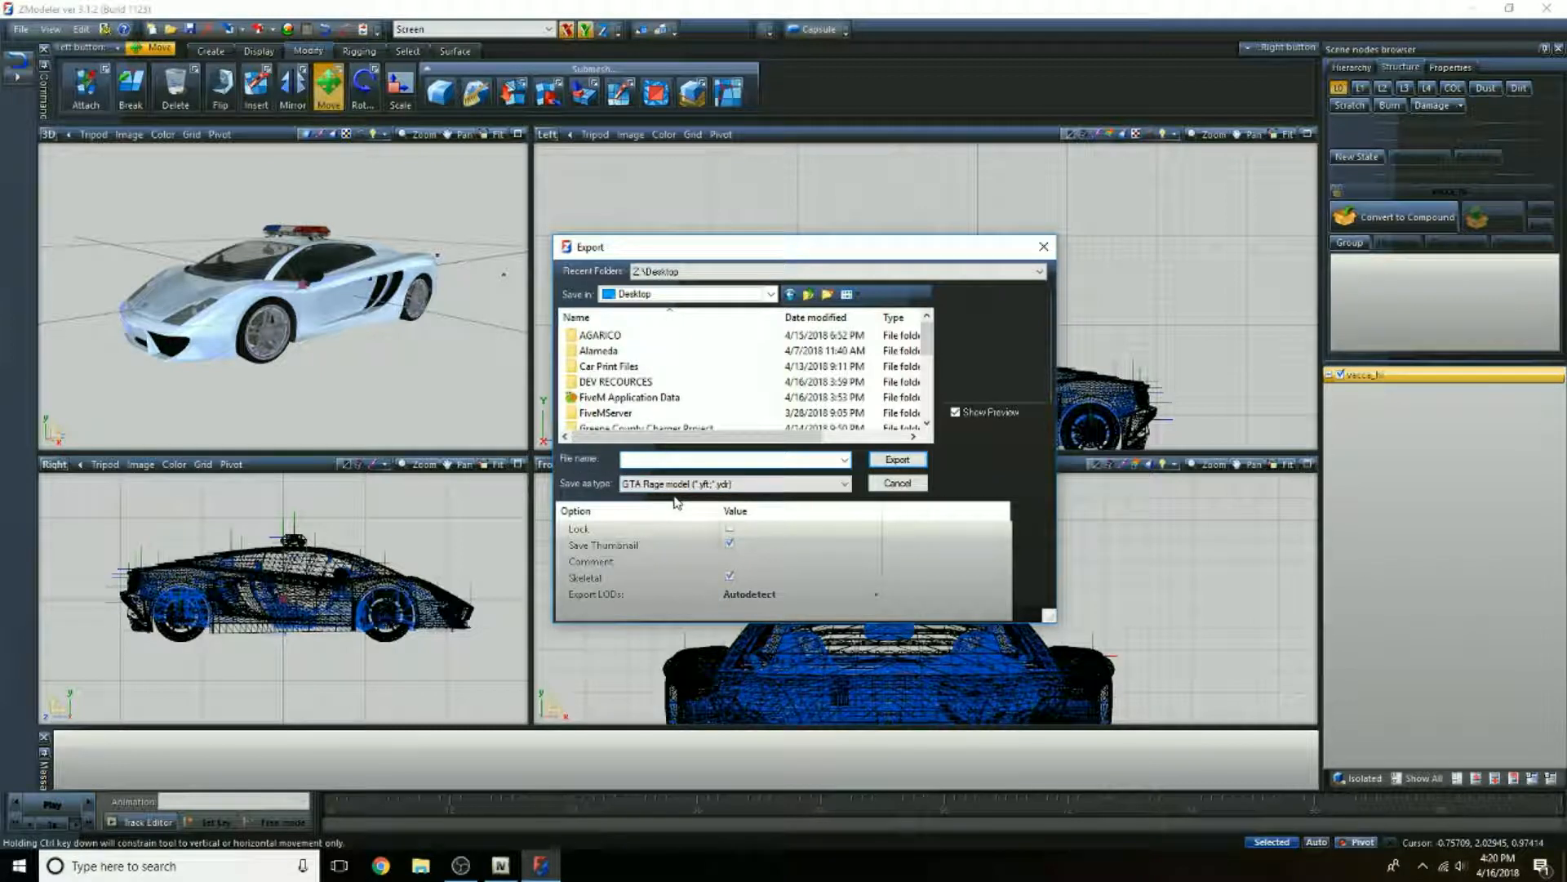
{"action": "left_click", "coordinate": [730, 530]}
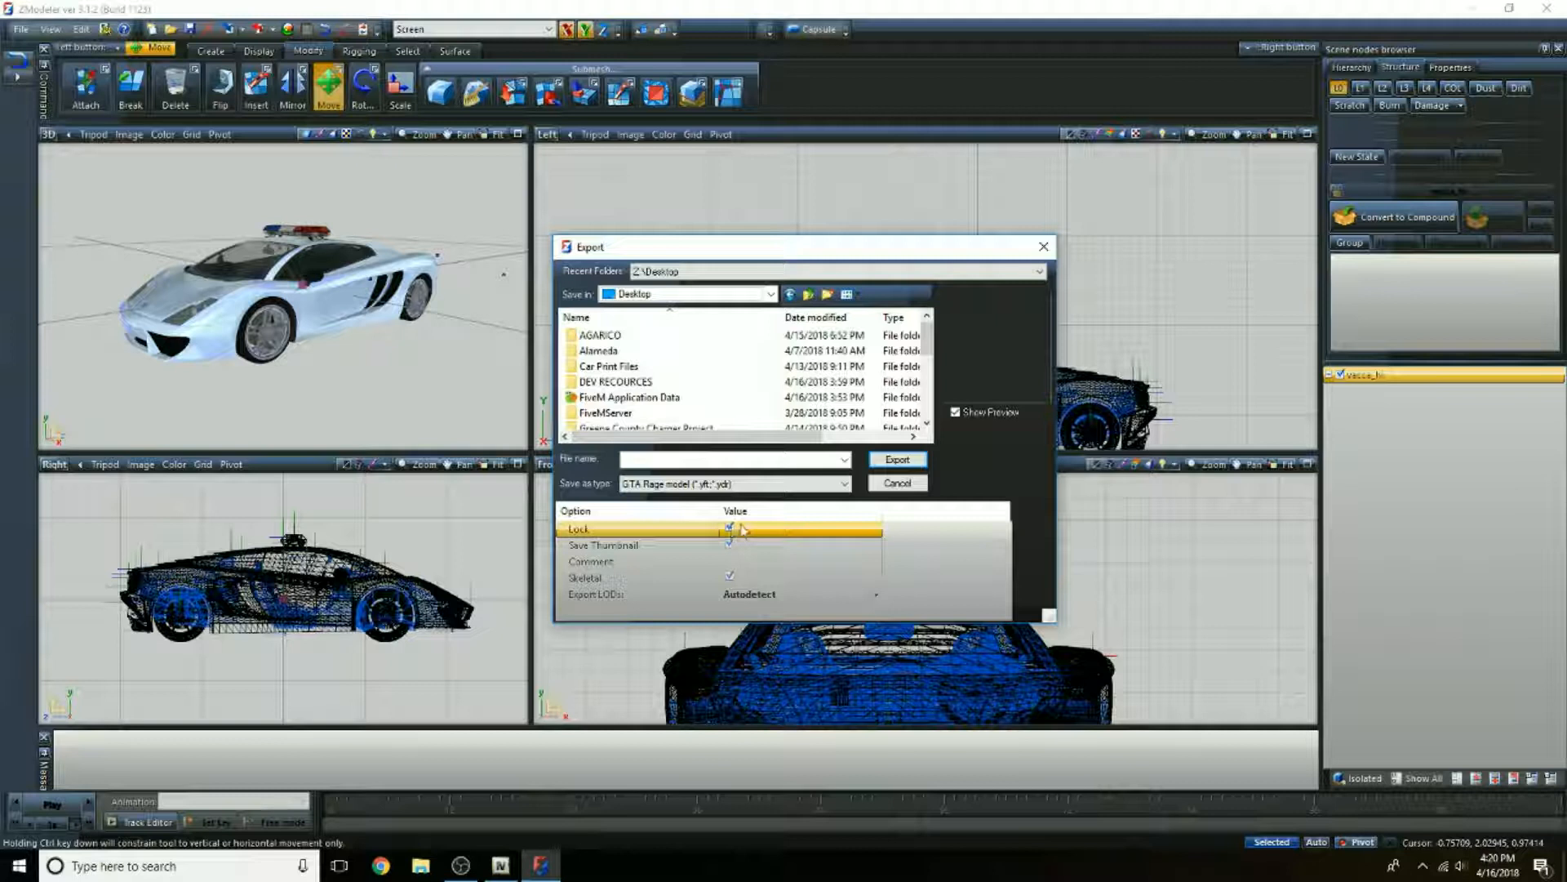
{"action": "left_click", "coordinate": [653, 459]}
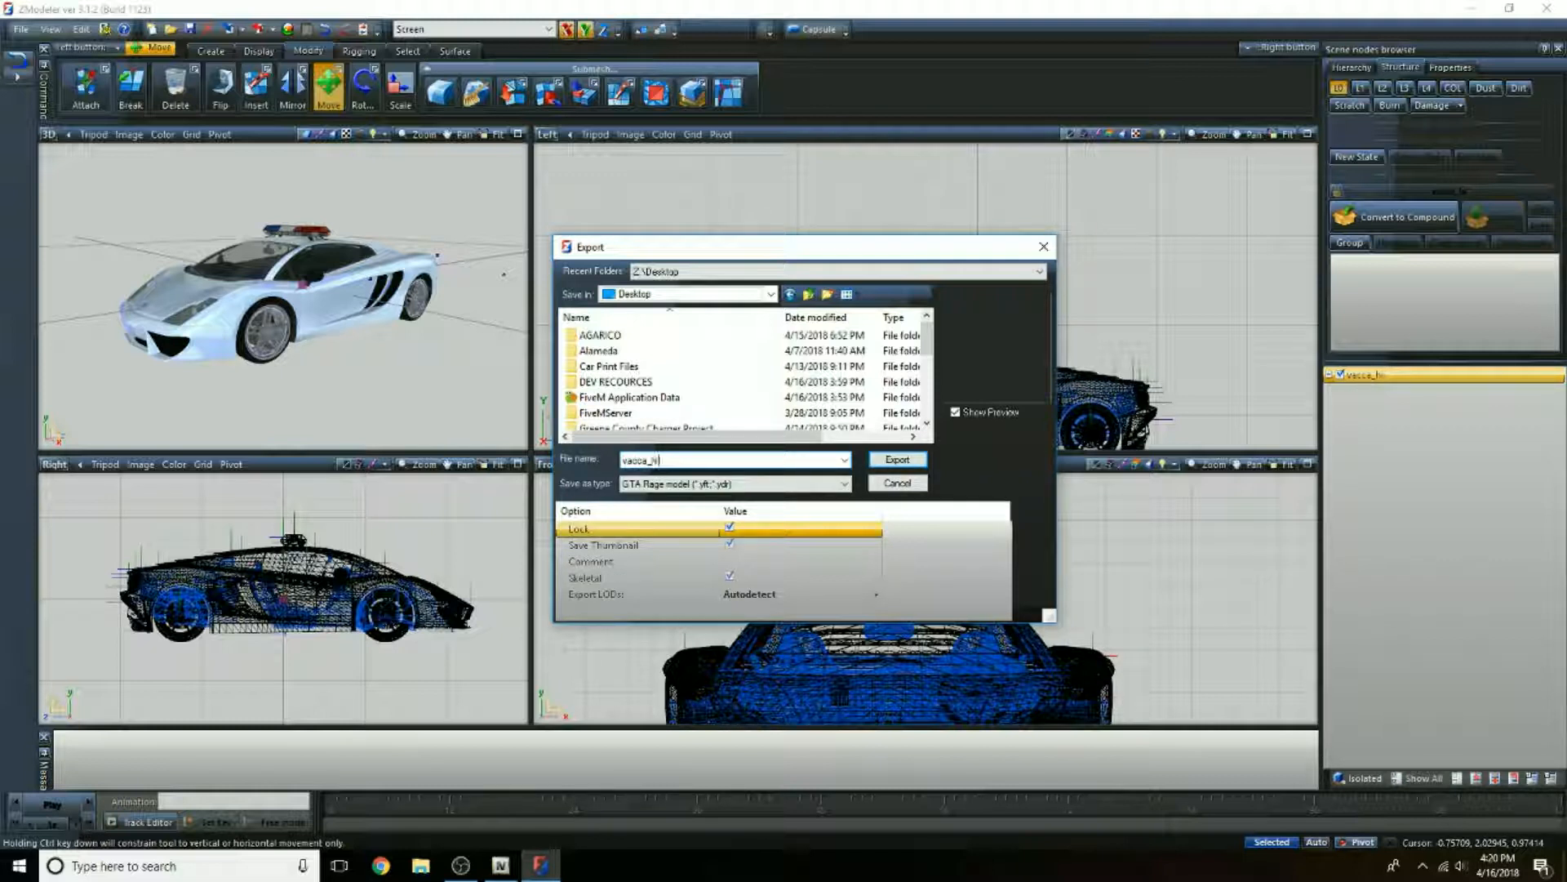
{"action": "left_click", "coordinate": [897, 460]}
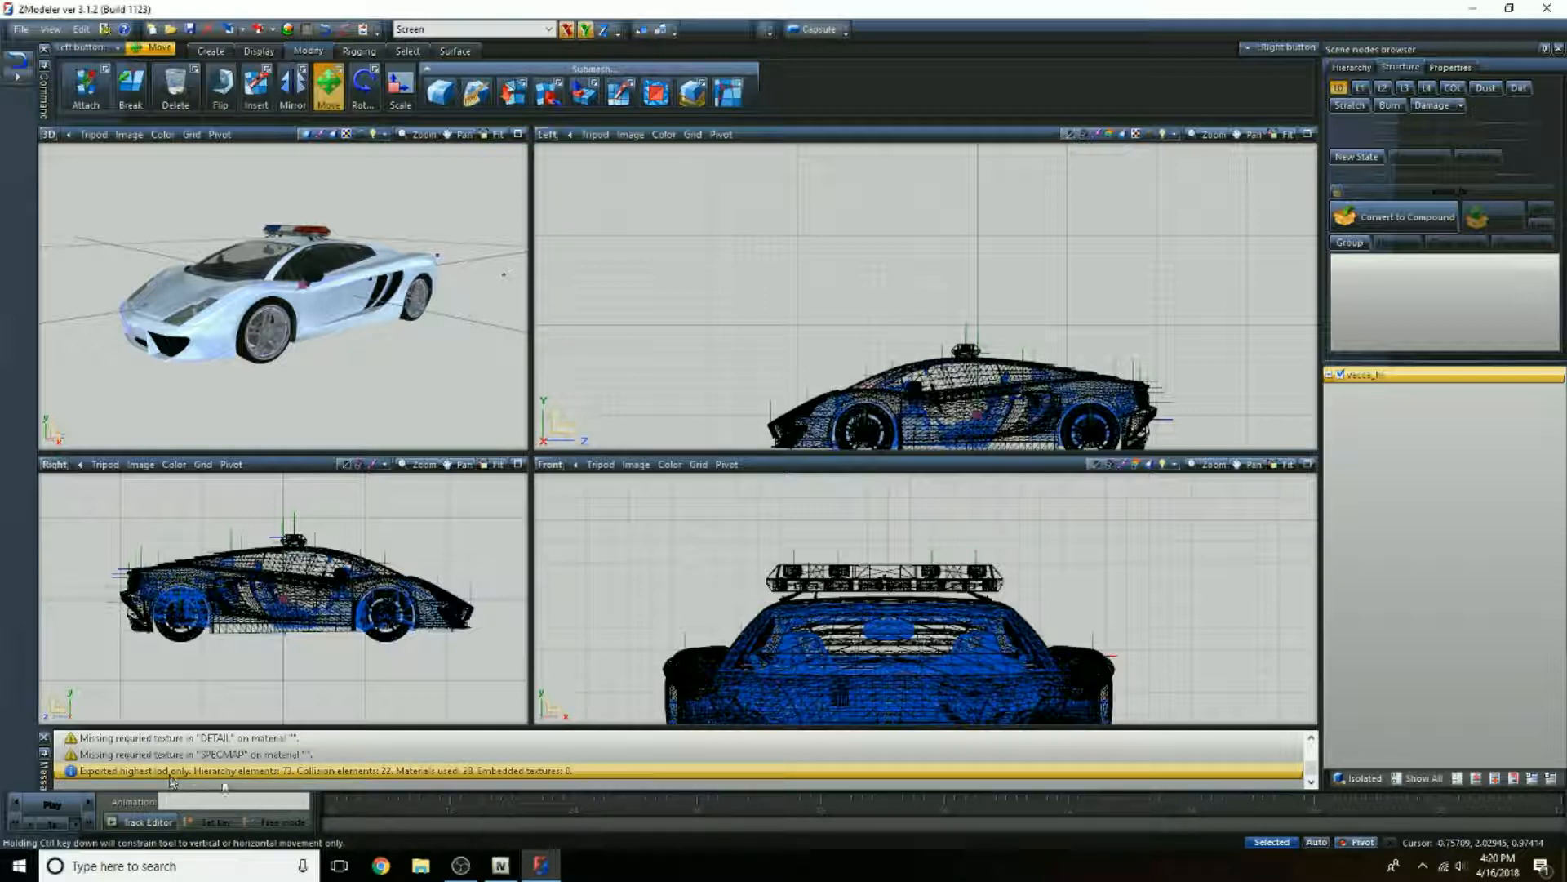
Step: Close ZModeler and move the exported vacca_hi.yft to a clear area of the desktop
{"action": "scroll", "coordinate": [349, 271], "scroll_direction": "up", "scroll_amount": 3}
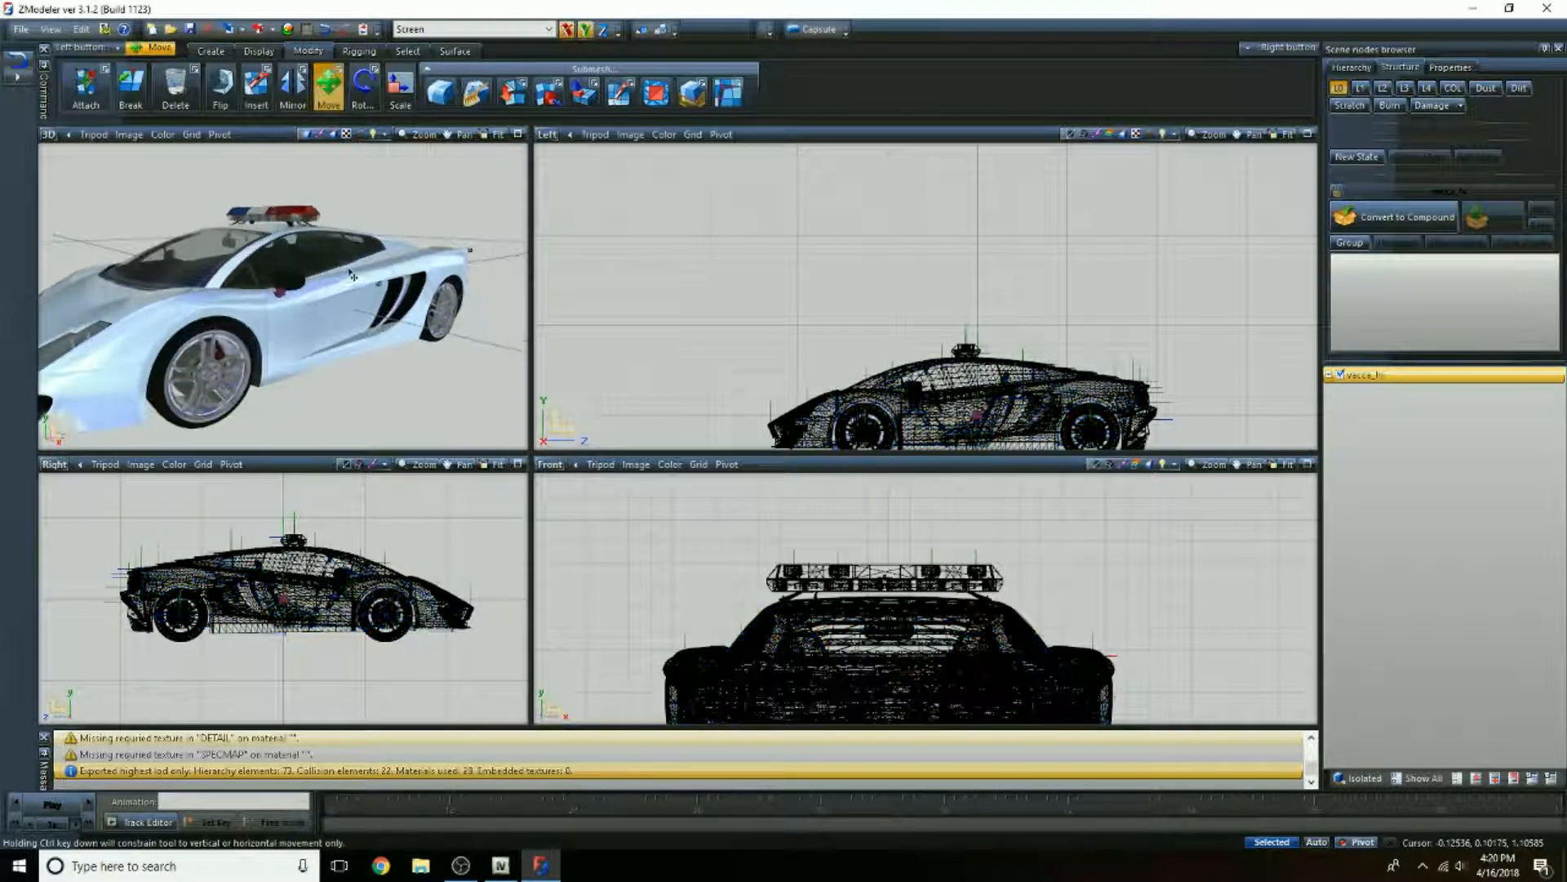
{"action": "middle_click_drag", "start_coordinate": [322, 276], "coordinate": [177, 325]}
{"action": "scroll", "coordinate": [178, 325], "scroll_direction": "up", "scroll_amount": 5}
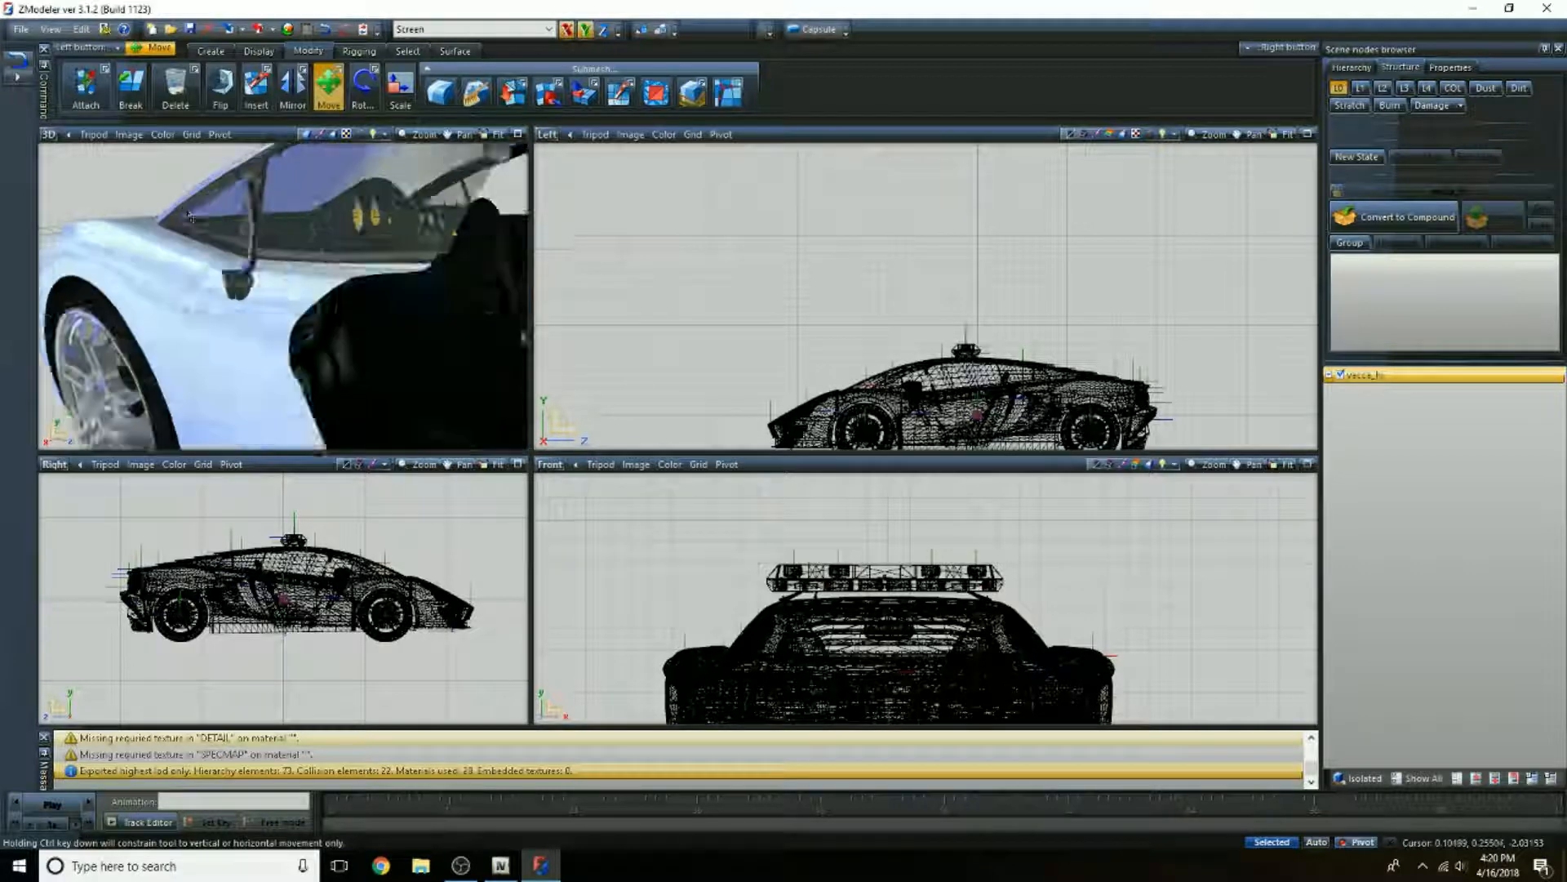
{"action": "scroll", "coordinate": [230, 275], "scroll_direction": "down", "scroll_amount": 2}
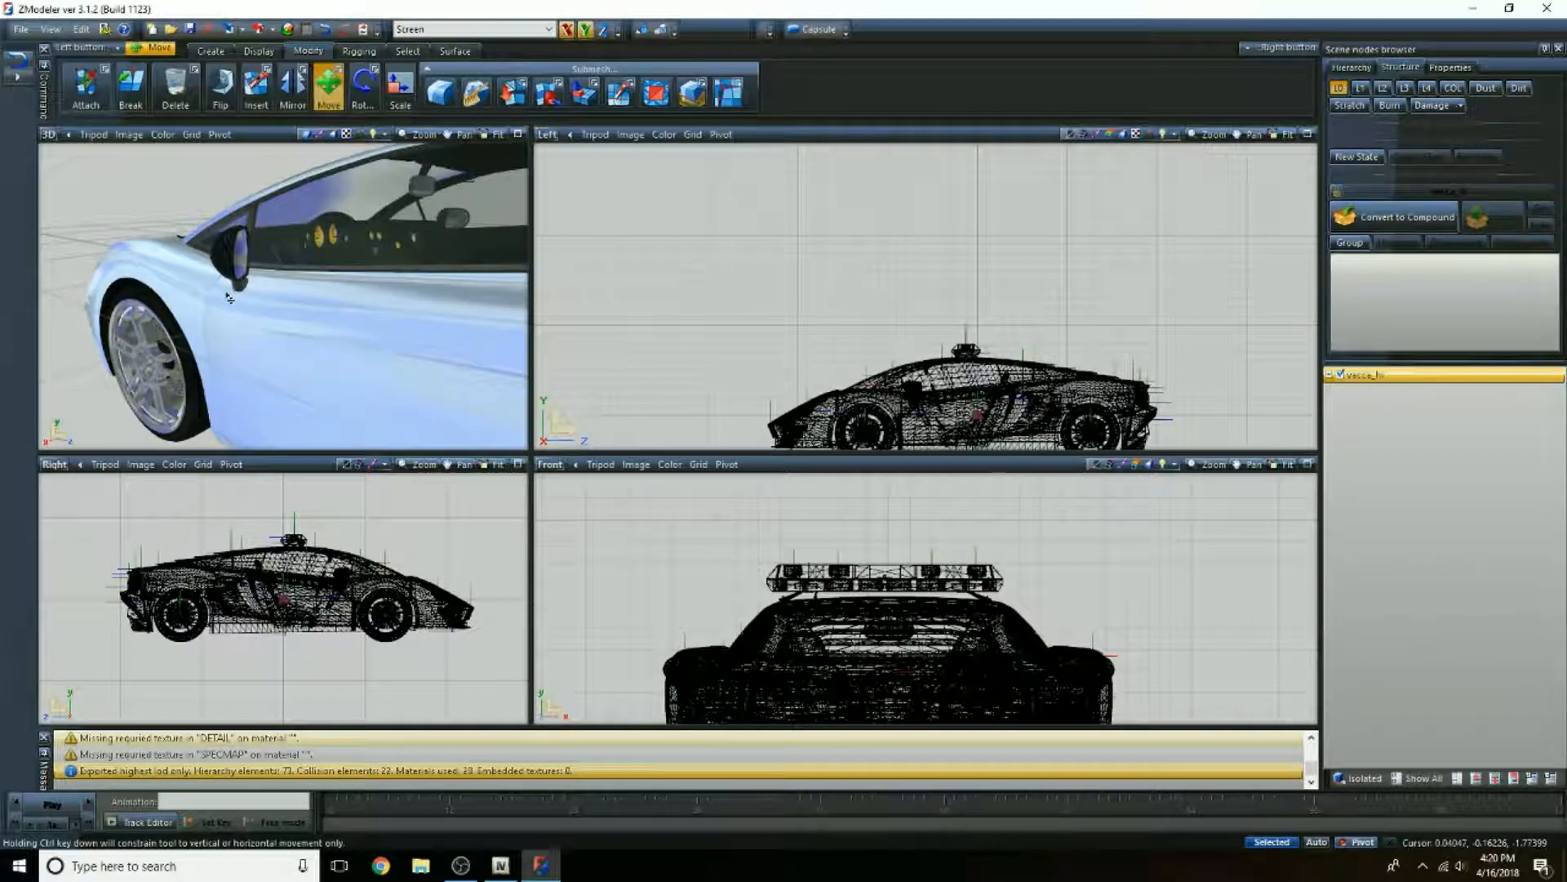
{"action": "middle_click_drag", "start_coordinate": [230, 298], "coordinate": [328, 310]}
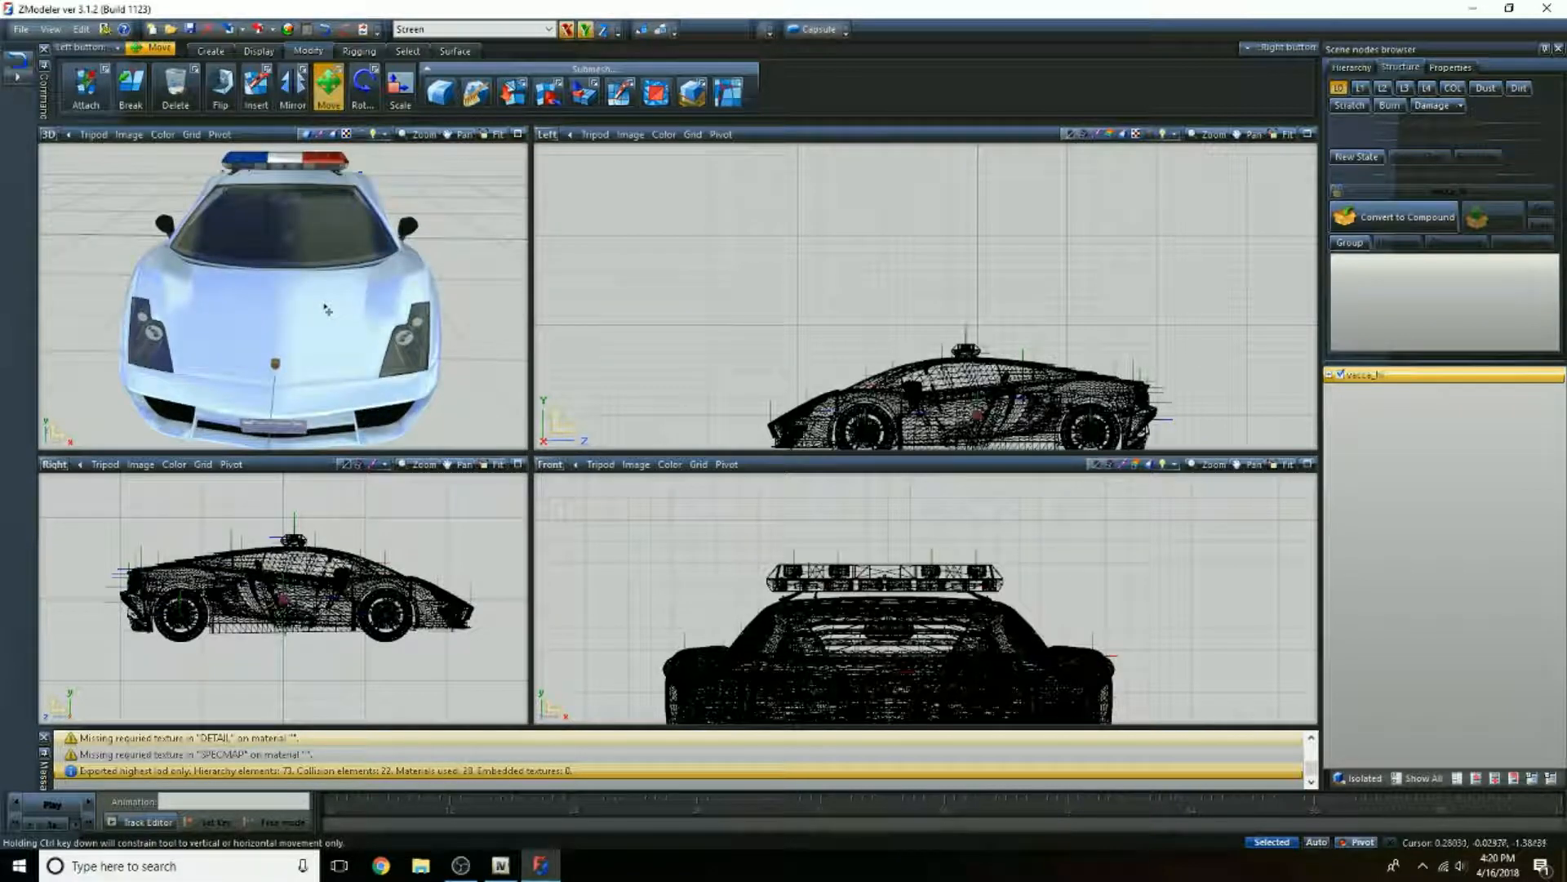
{"action": "left_click", "coordinate": [1547, 9]}
{"action": "left_click", "coordinate": [811, 473]}
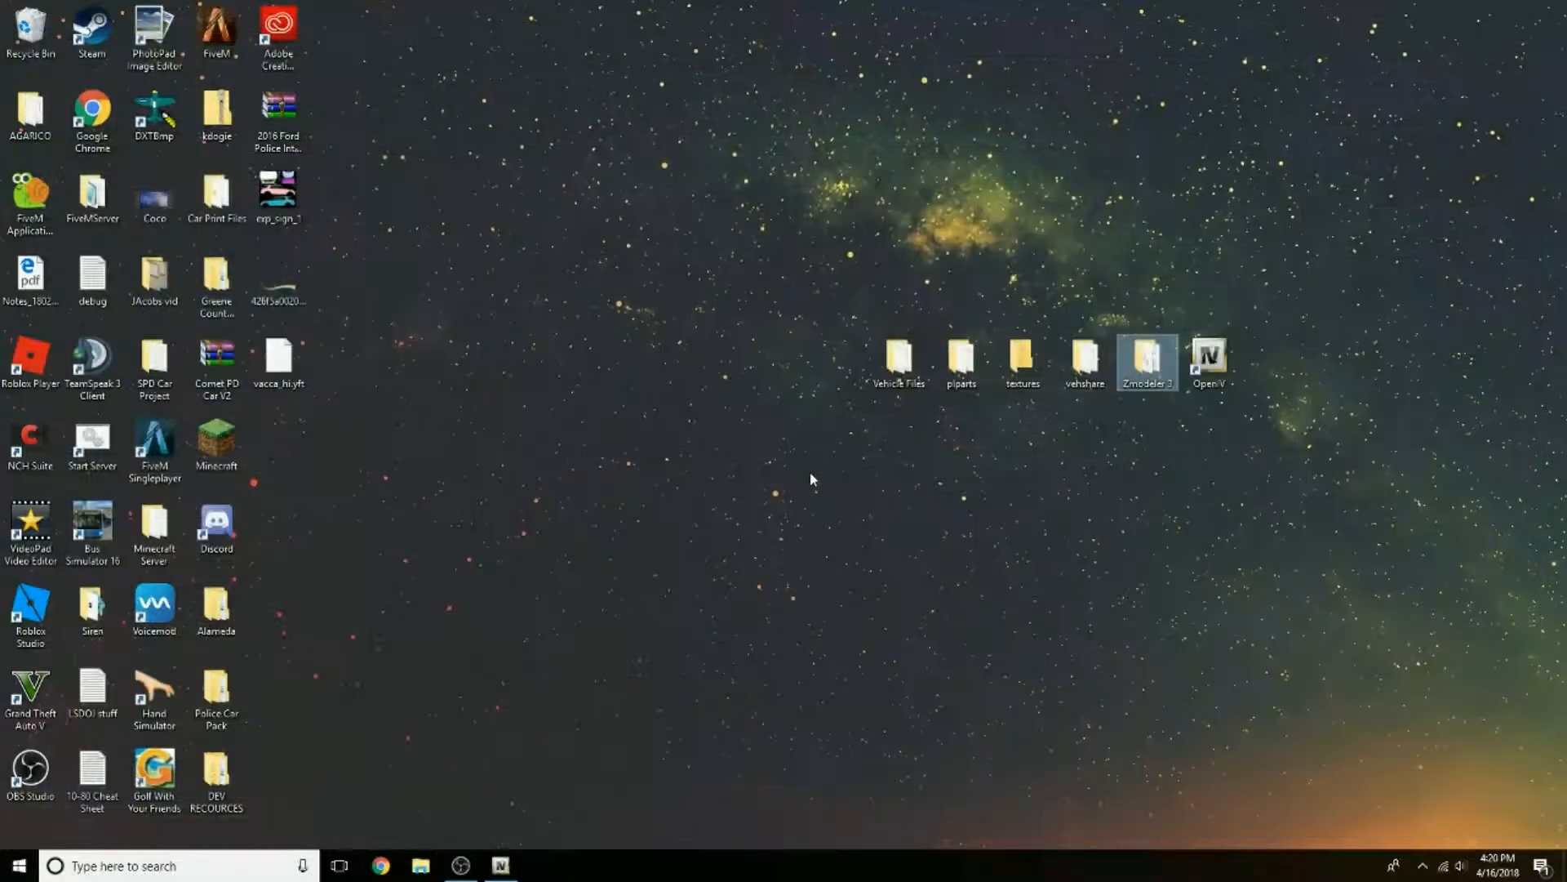
{"action": "left_click_drag", "start_coordinate": [294, 366], "coordinate": [743, 399]}
{"action": "left_click", "coordinate": [798, 462]}
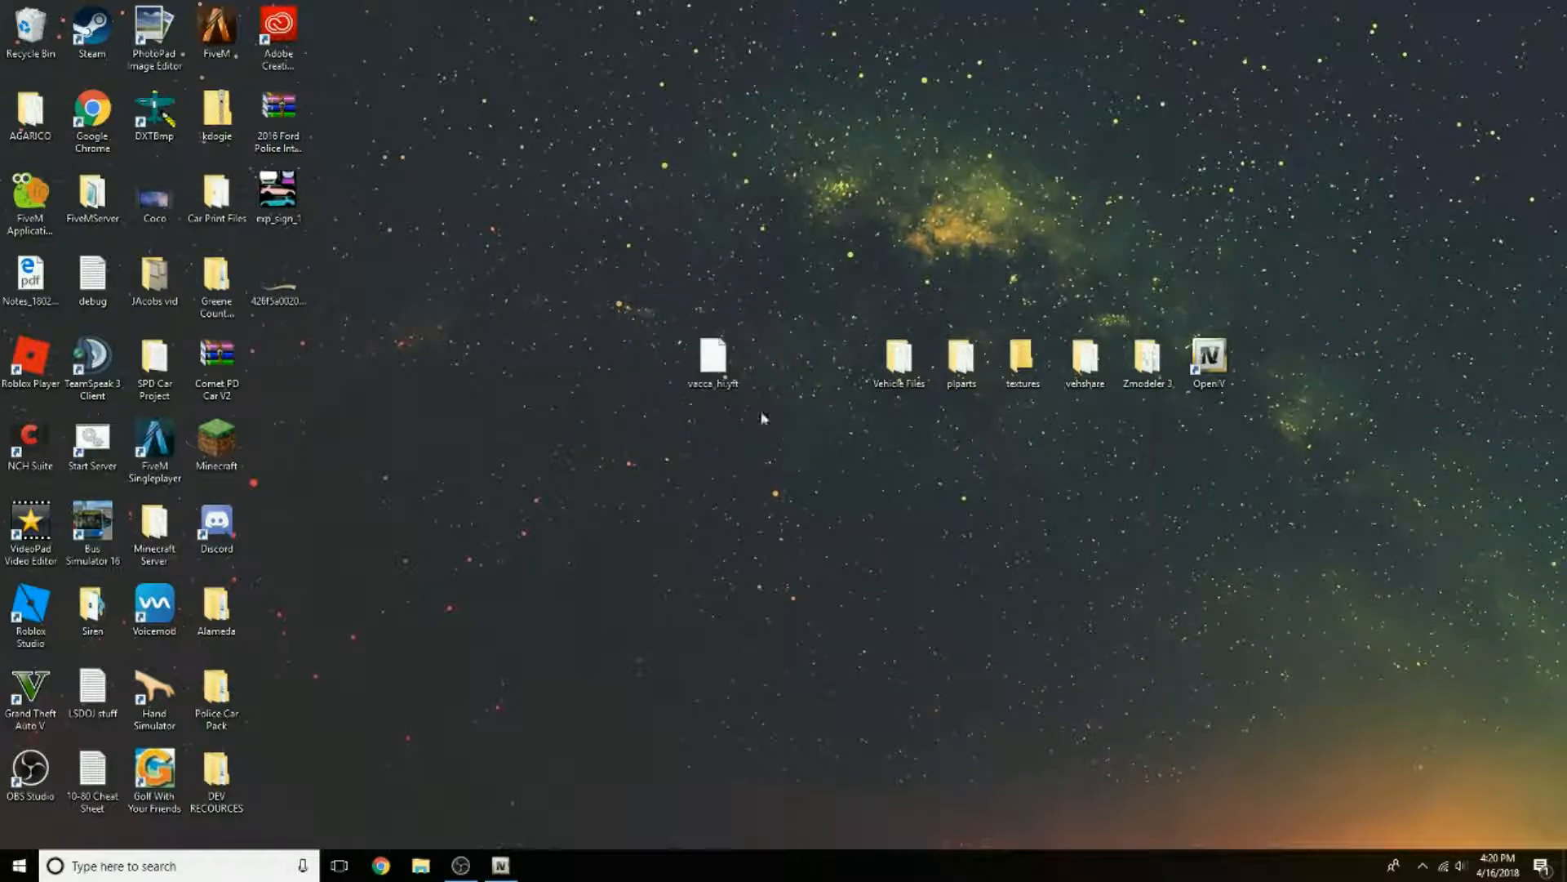
Step: Duplicate vacca_hi.yft on the desktop and rename the copy vacca.yft
{"action": "right_click", "coordinate": [720, 364]}
{"action": "left_click", "coordinate": [763, 590]}
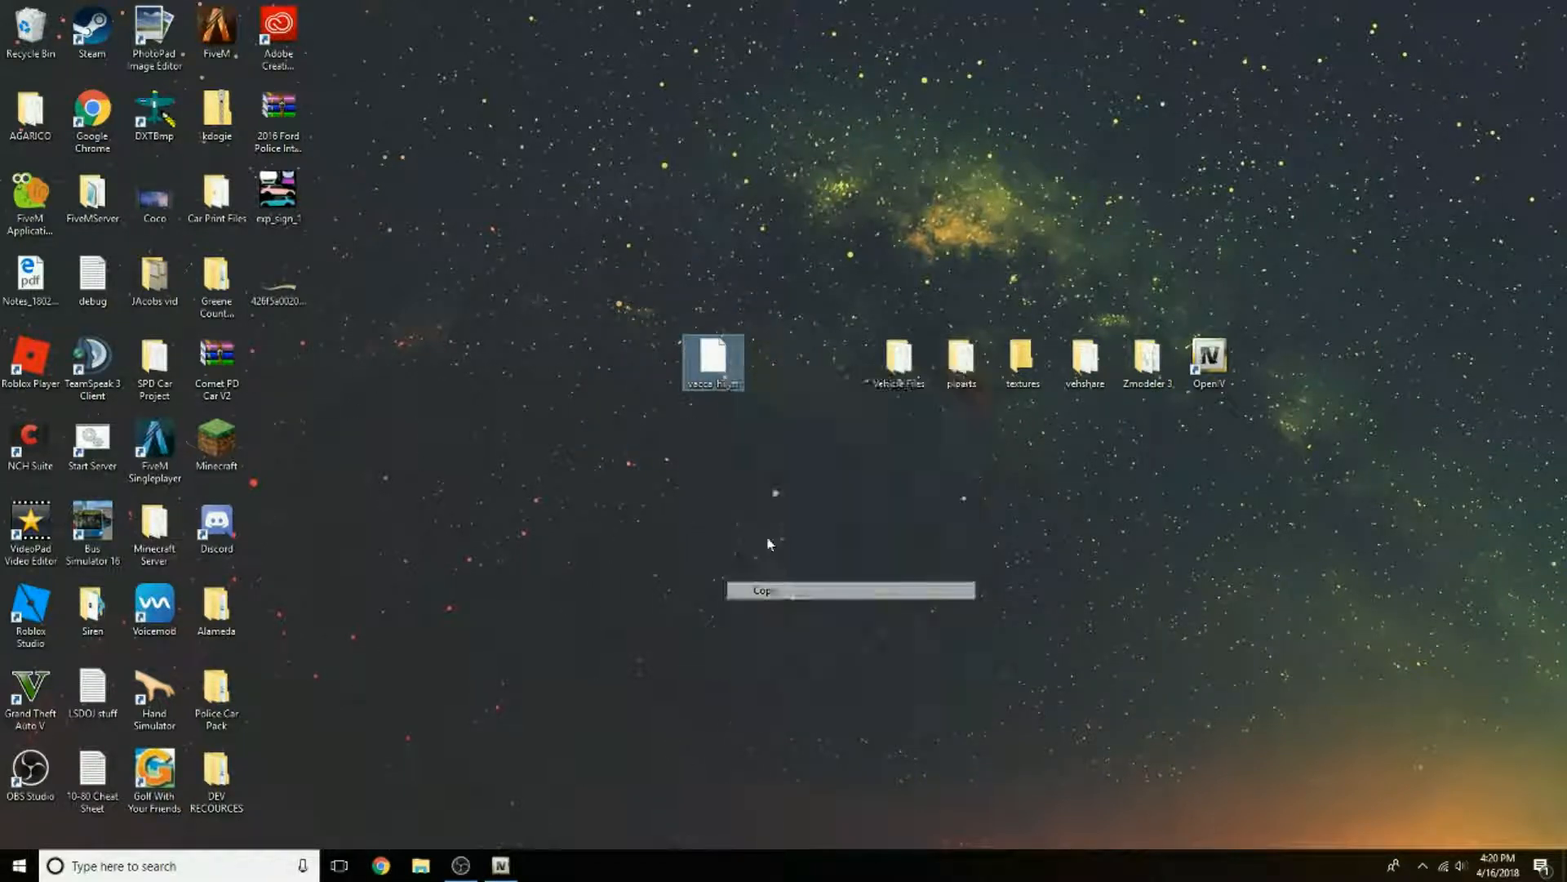
{"action": "right_click", "coordinate": [707, 433]}
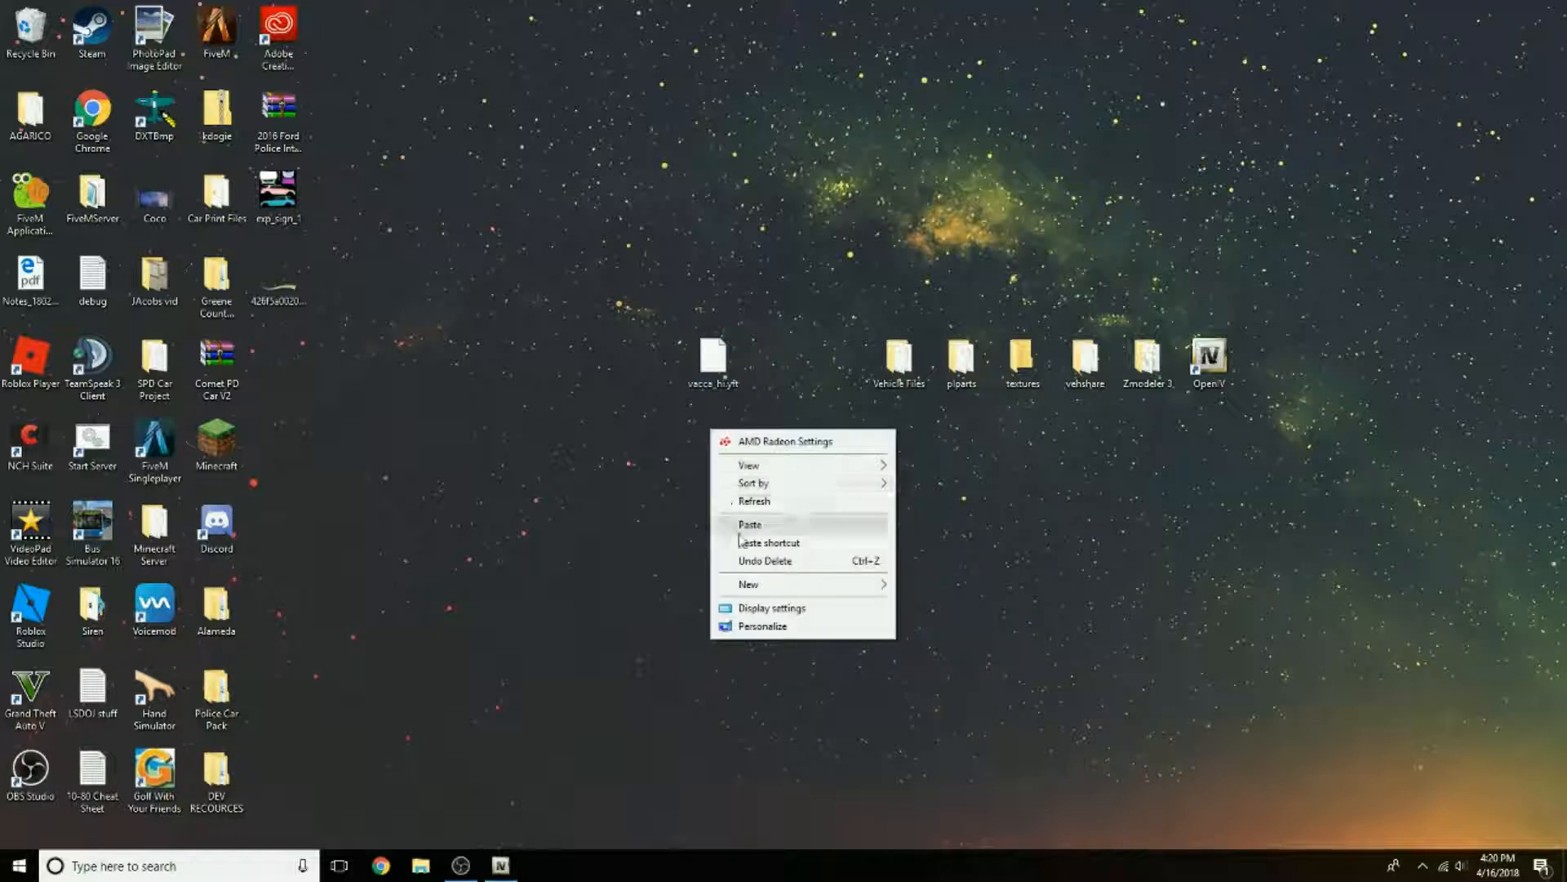
{"action": "left_click", "coordinate": [743, 526]}
{"action": "right_click", "coordinate": [727, 467]}
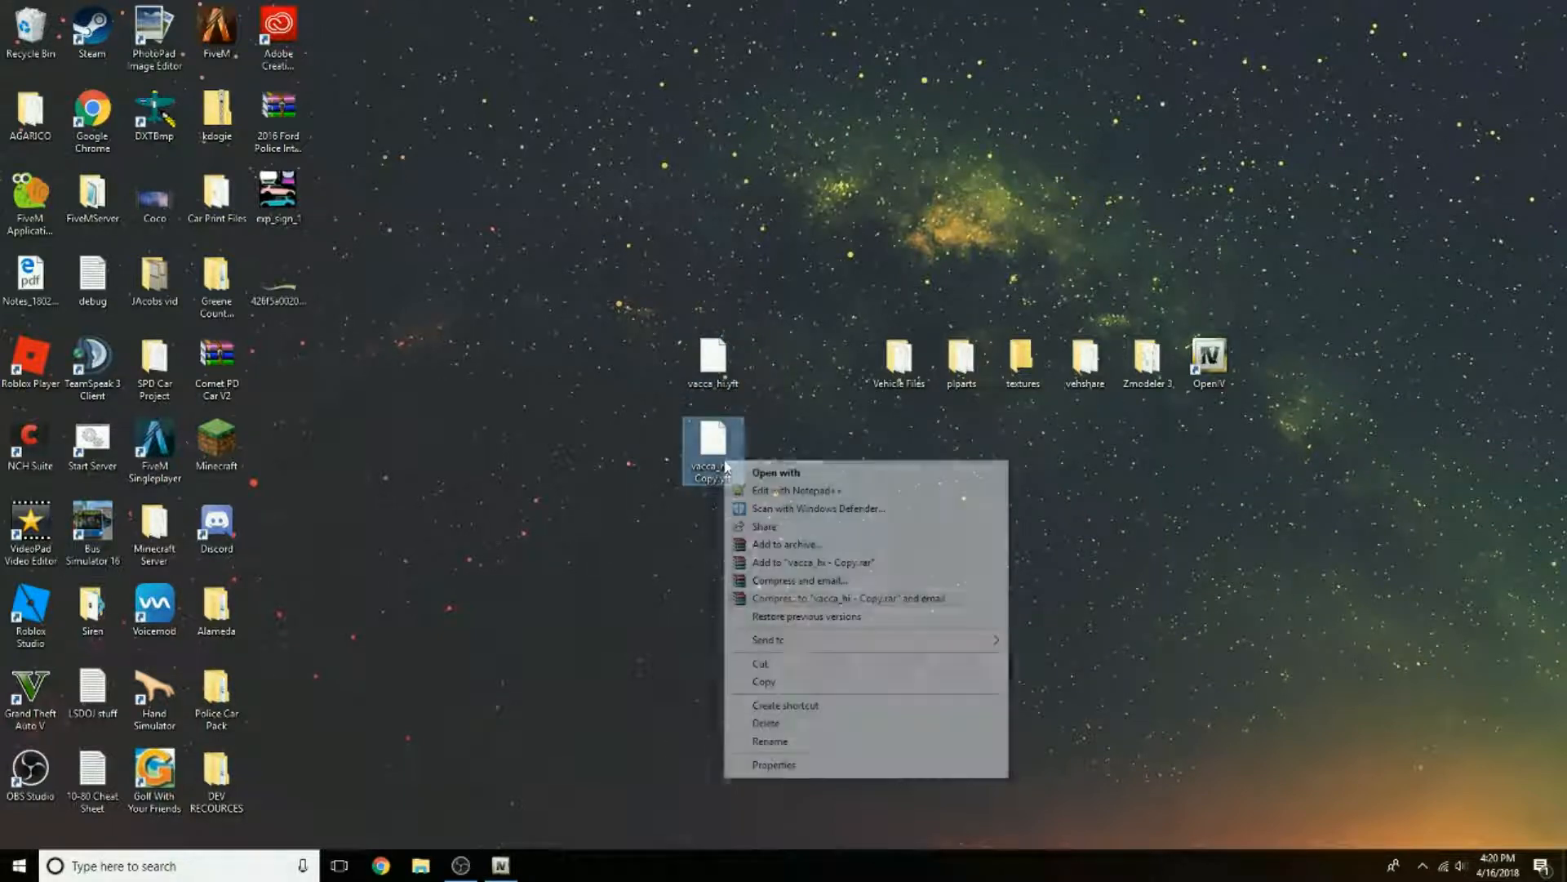
{"action": "left_click", "coordinate": [769, 740]}
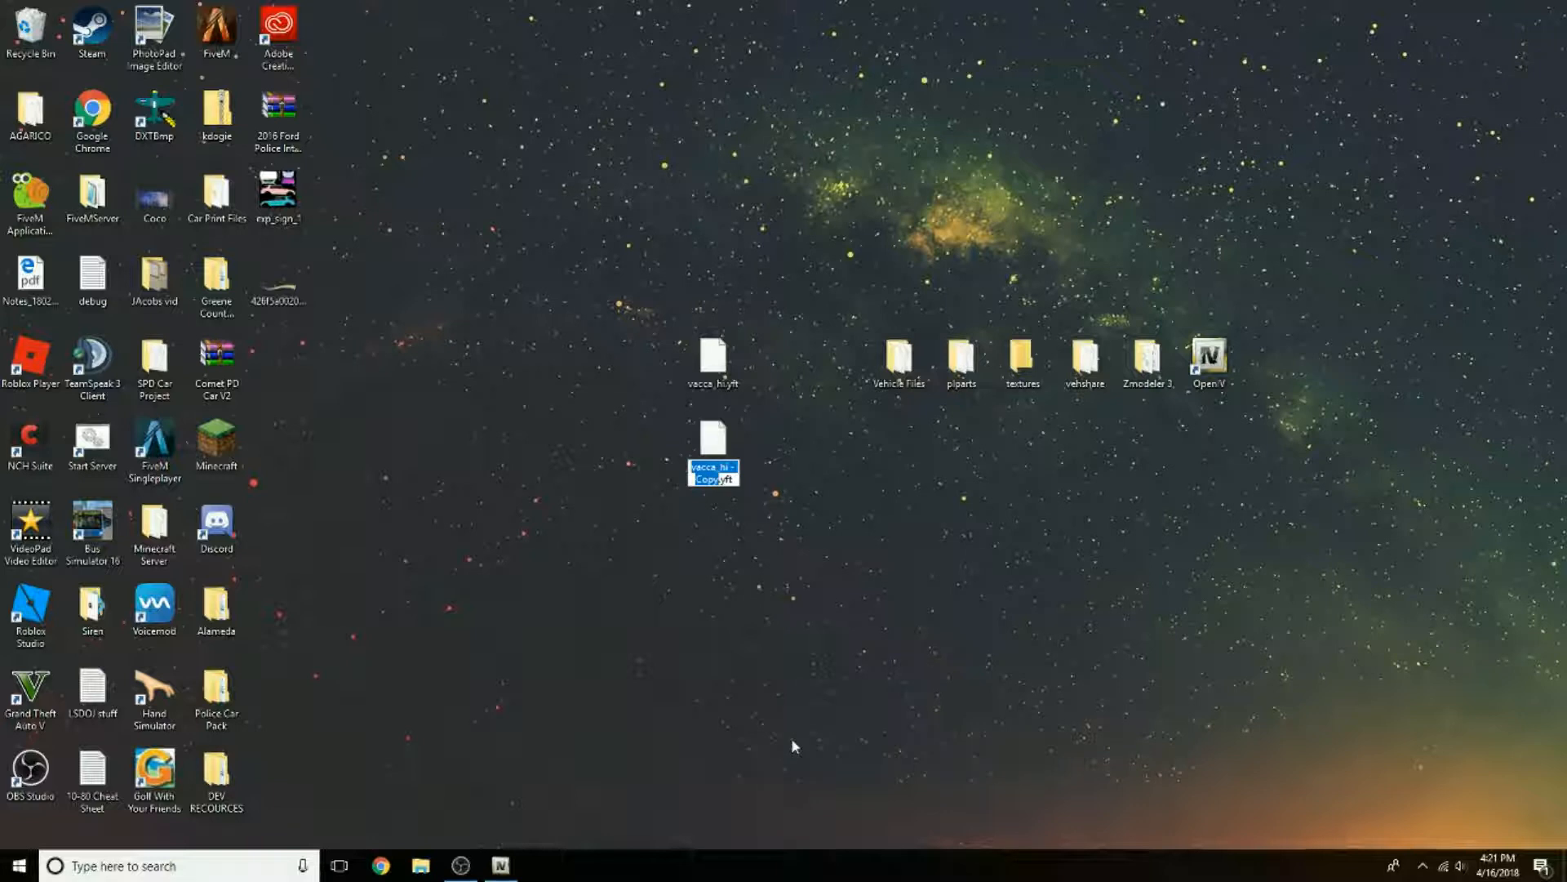
{"action": "type", "text": "vacca"}
{"action": "key", "text": "Return"}
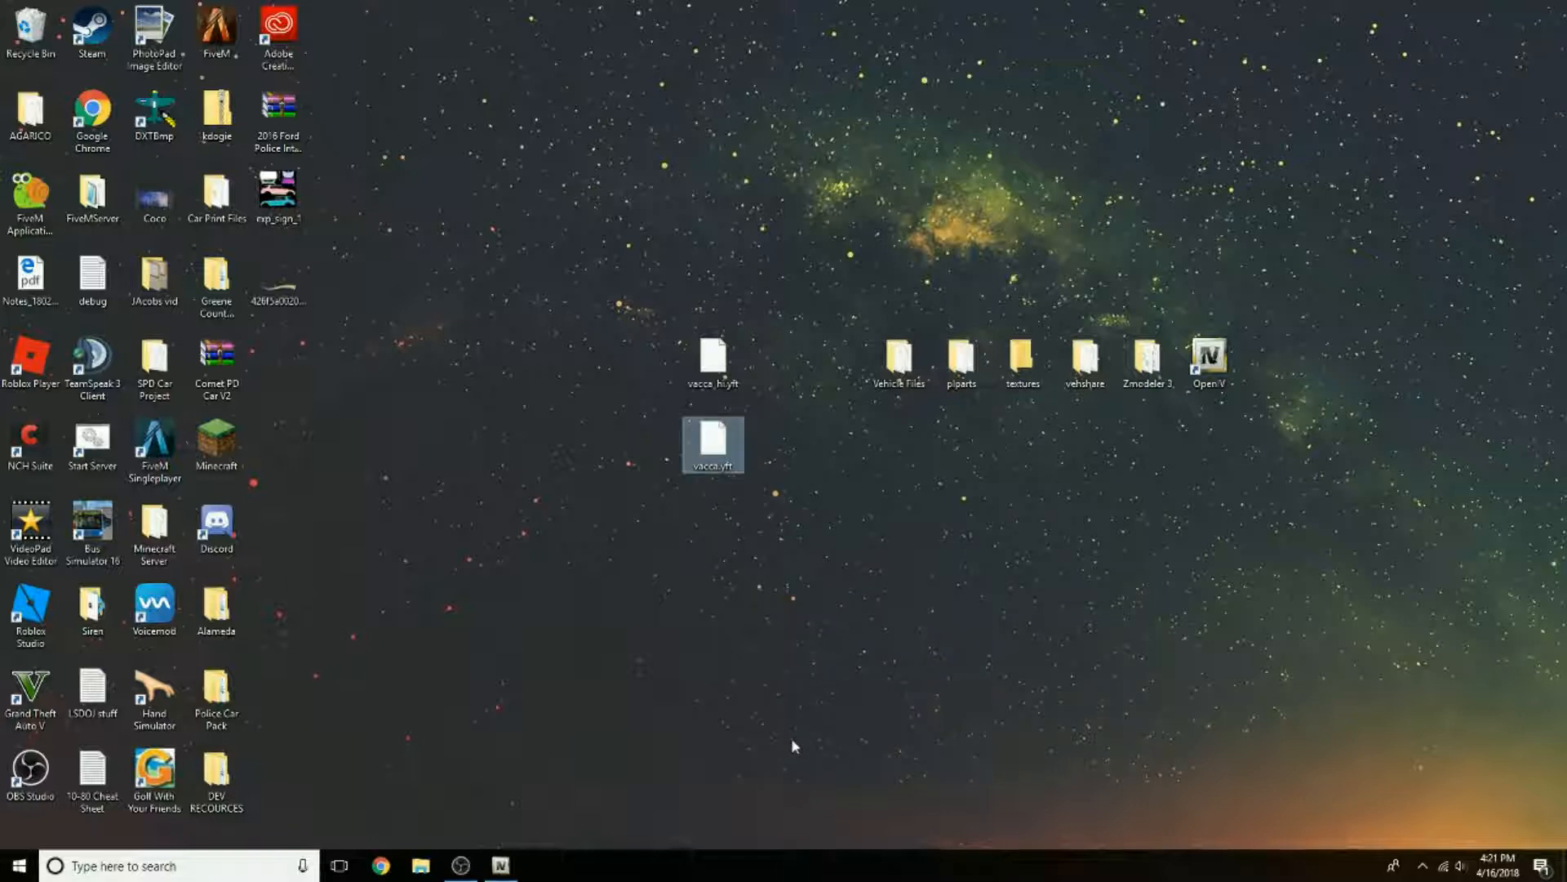
{"action": "left_click", "coordinate": [792, 745]}
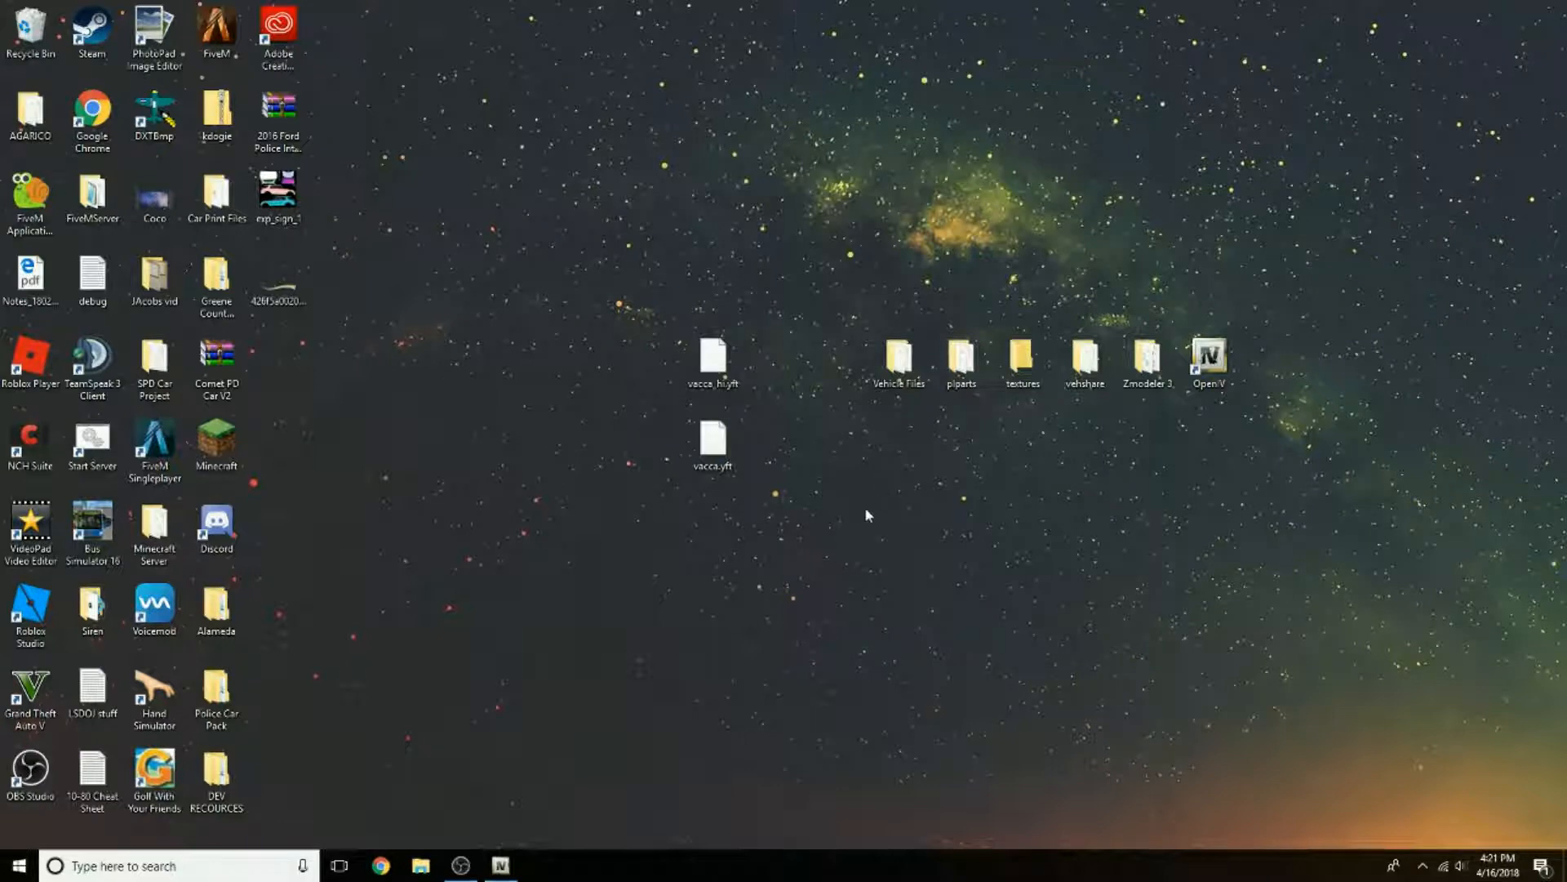
Step: Rename vacca_hi.yft on the desktop to sheriff_hi.yft
{"action": "right_click", "coordinate": [732, 390]}
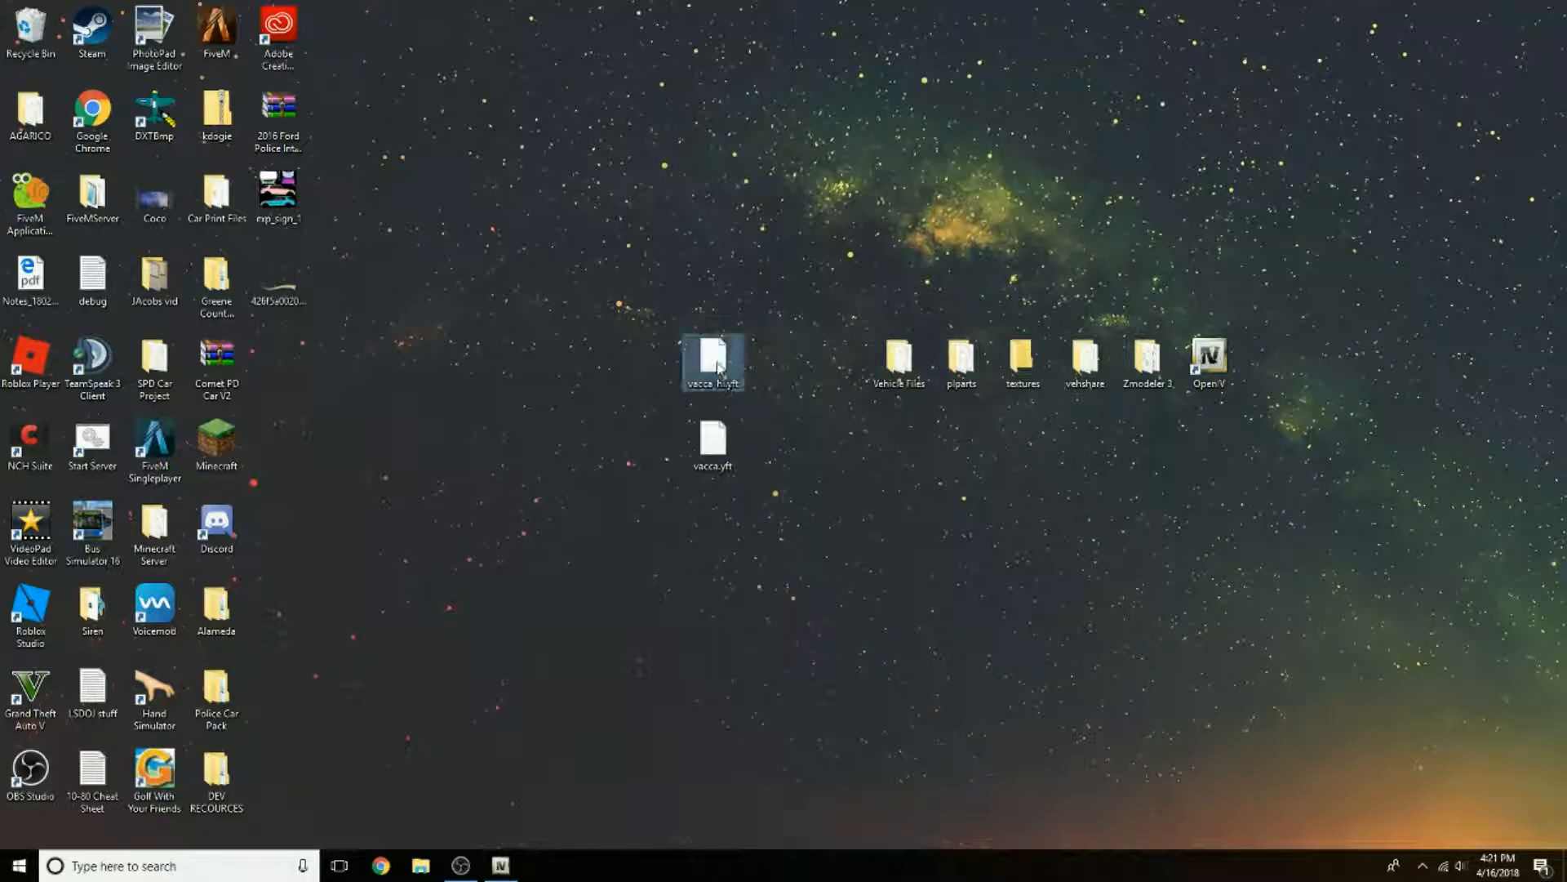
{"action": "left_click", "coordinate": [809, 644]}
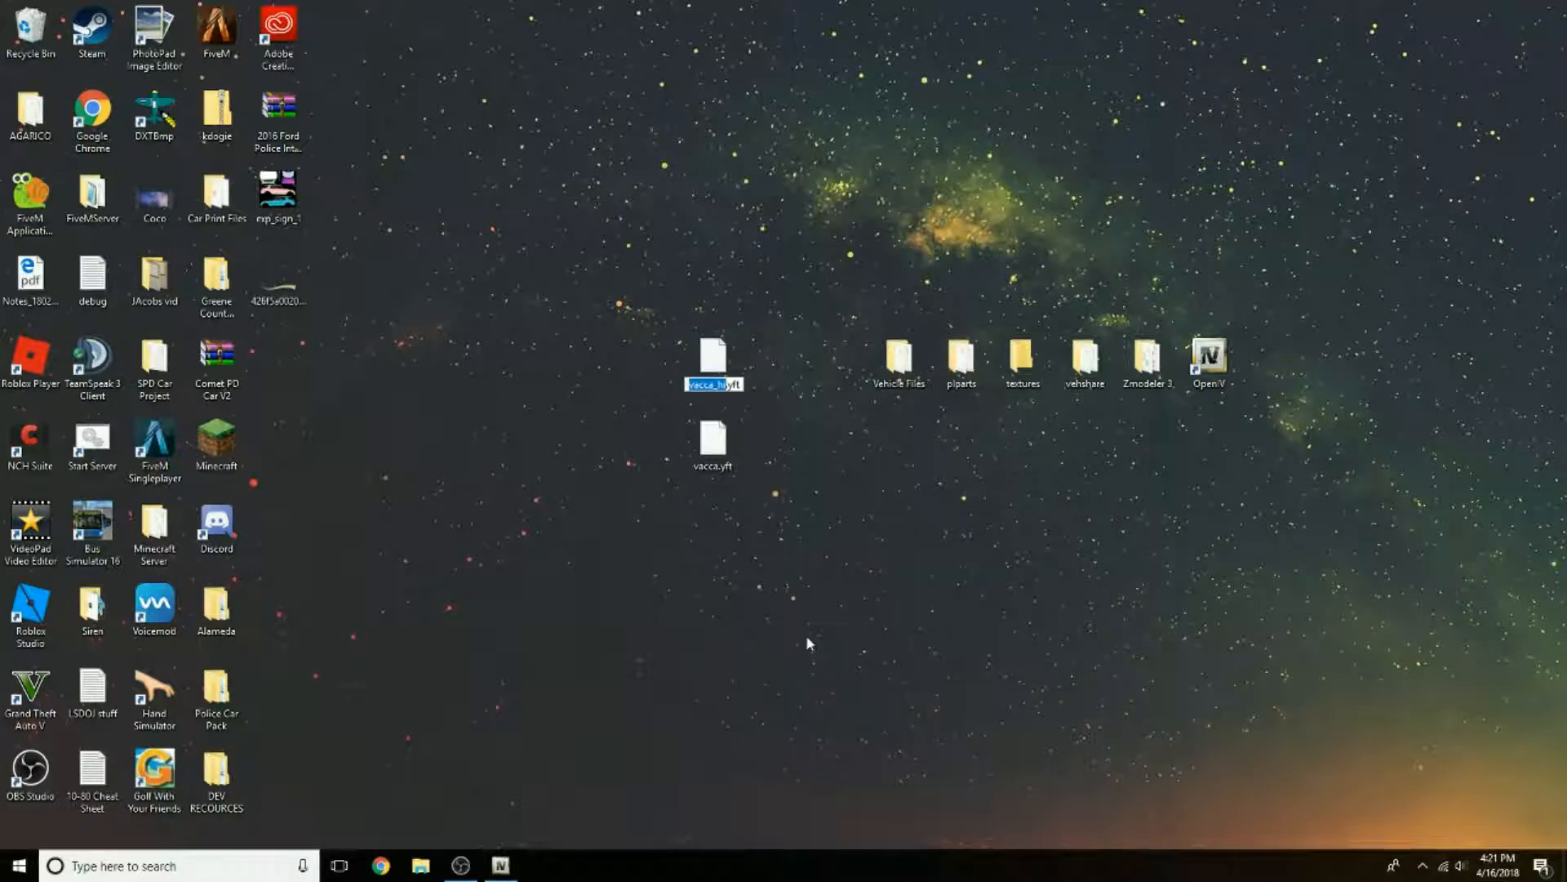
{"action": "type", "text": "sheriff_hi"}
{"action": "key", "text": "Return"}
Step: Rename vacca.yft on the desktop to sheriff.yft
{"action": "right_click", "coordinate": [713, 445]}
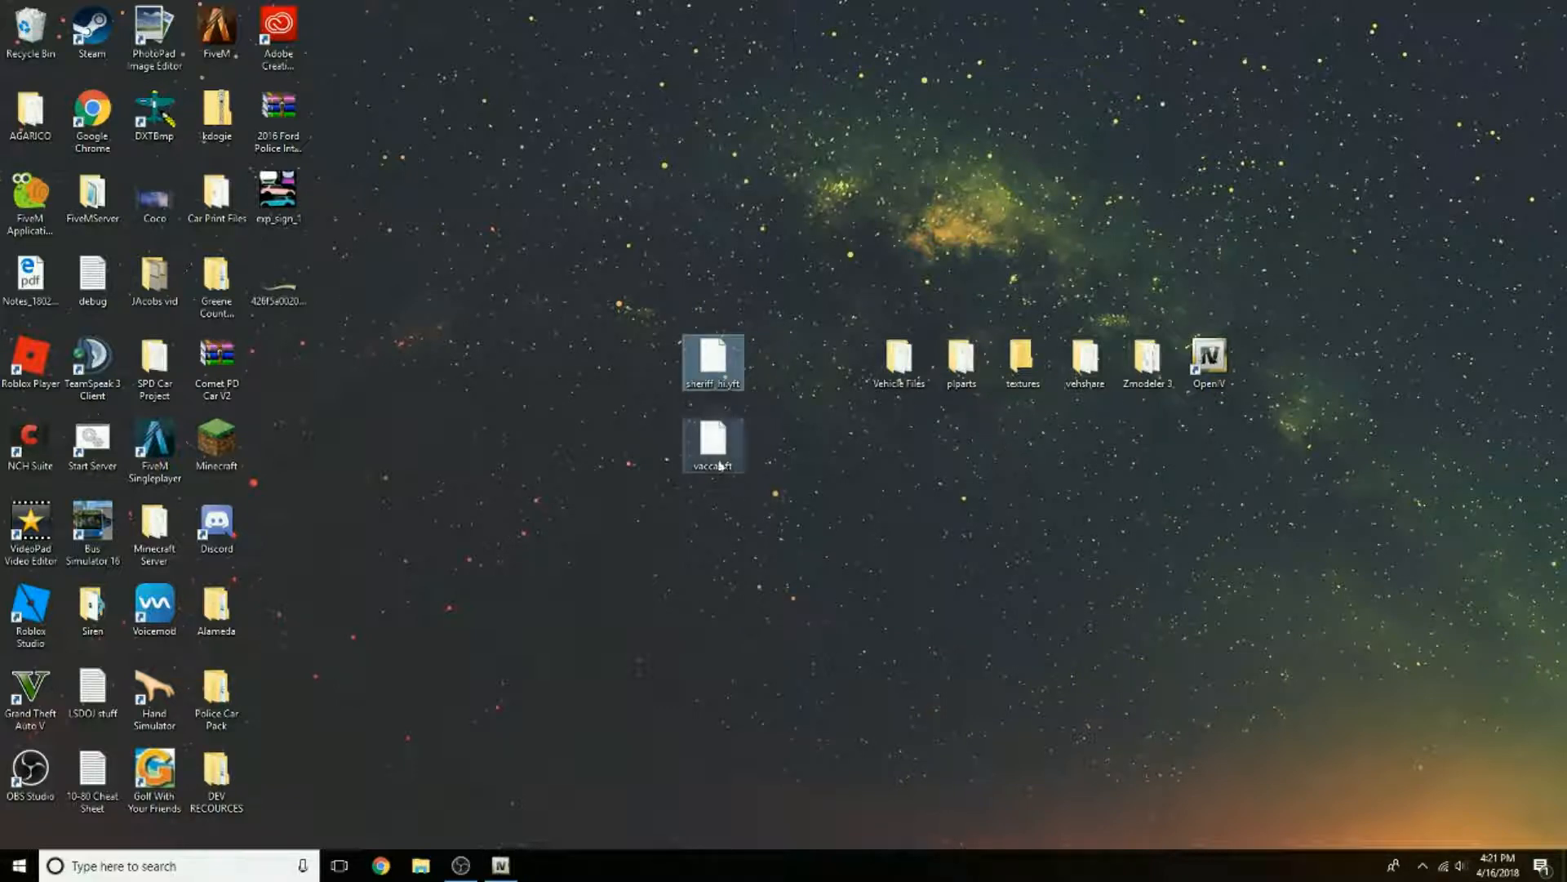
{"action": "left_click", "coordinate": [769, 735]}
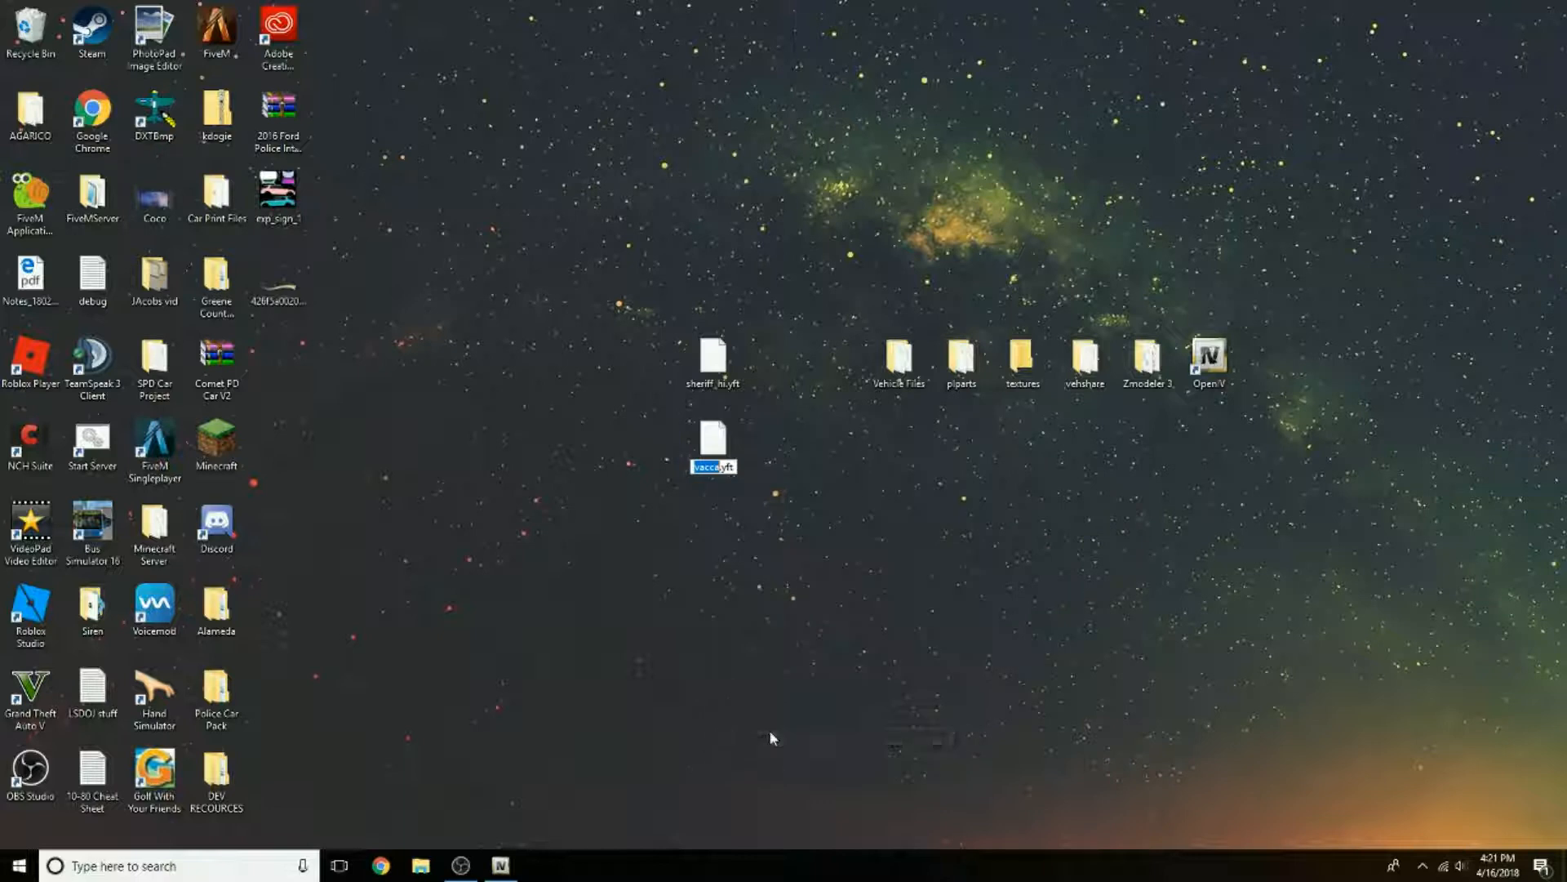
{"action": "type", "text": "sheriff"}
{"action": "key", "text": "Return"}
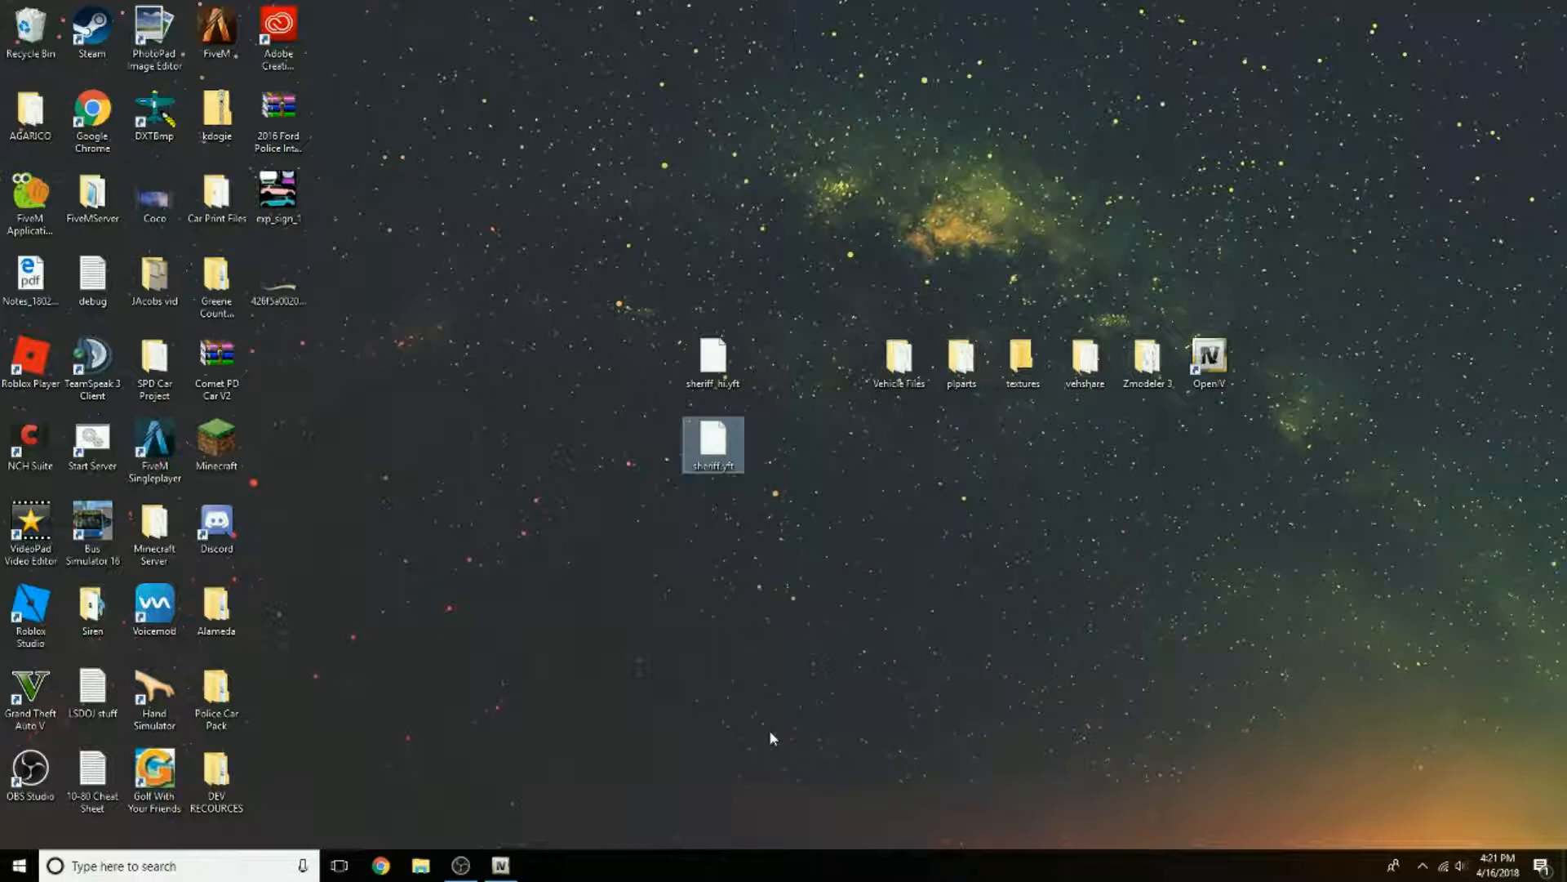
{"action": "left_click", "coordinate": [770, 737]}
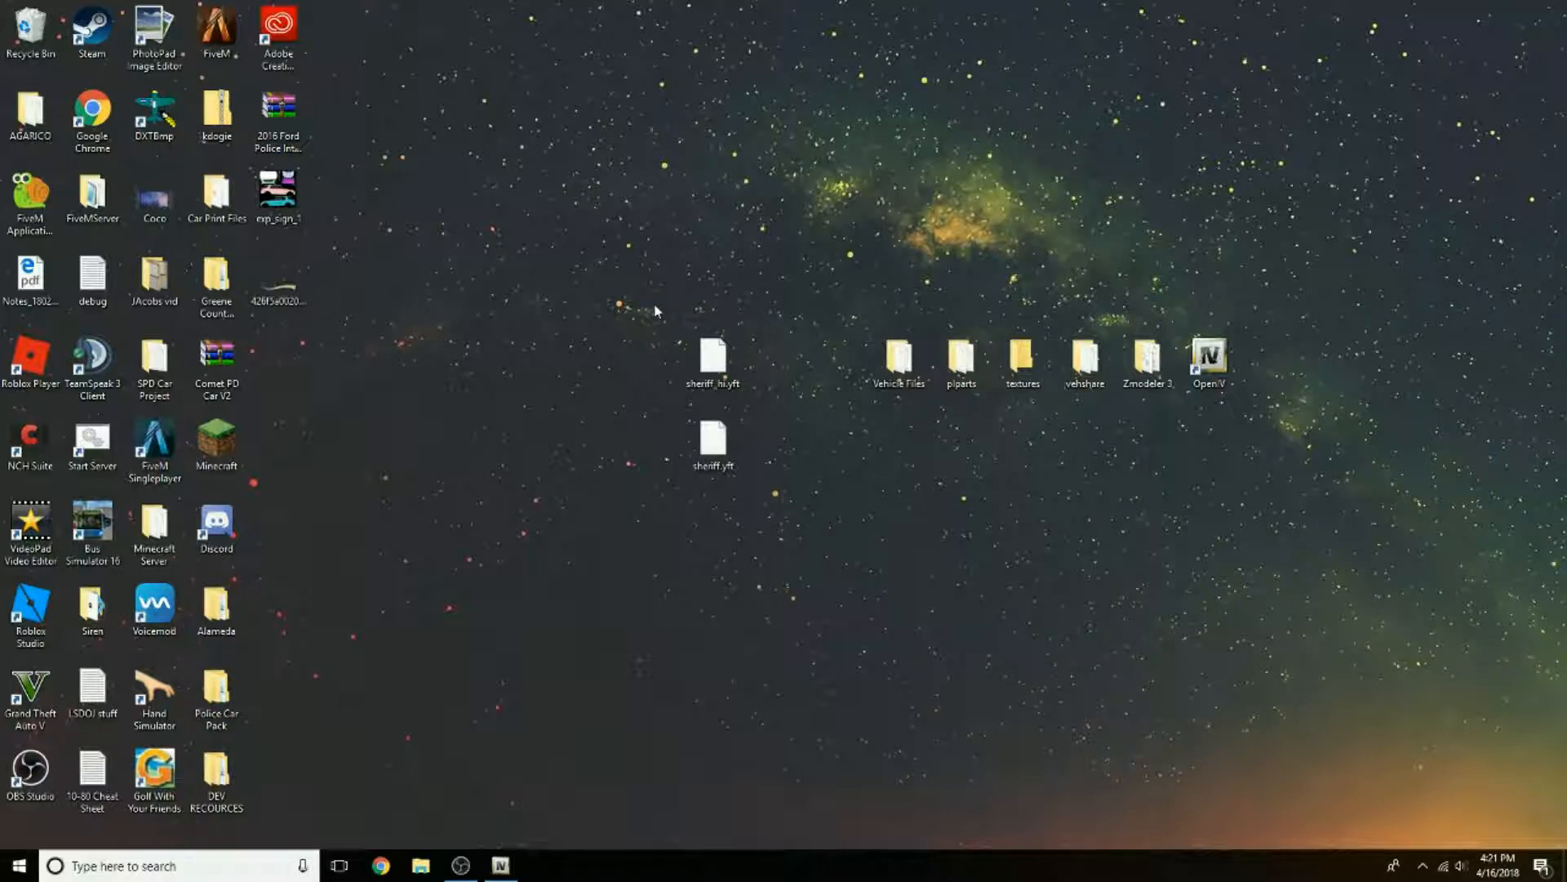
{"action": "left_click_drag", "start_coordinate": [655, 310], "coordinate": [799, 521]}
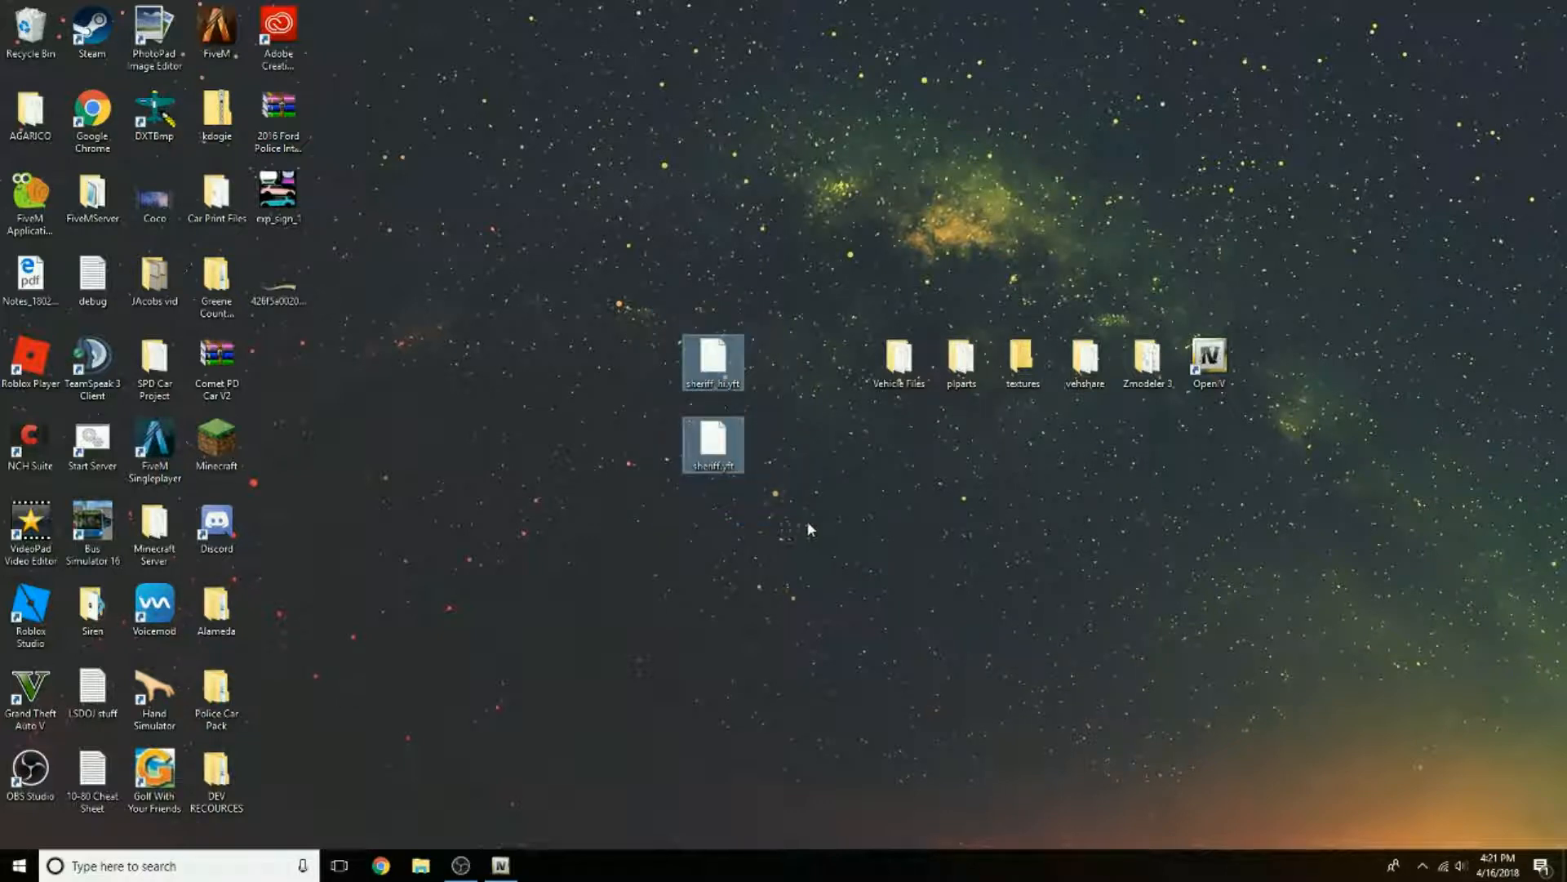
{"action": "left_click", "coordinate": [809, 529]}
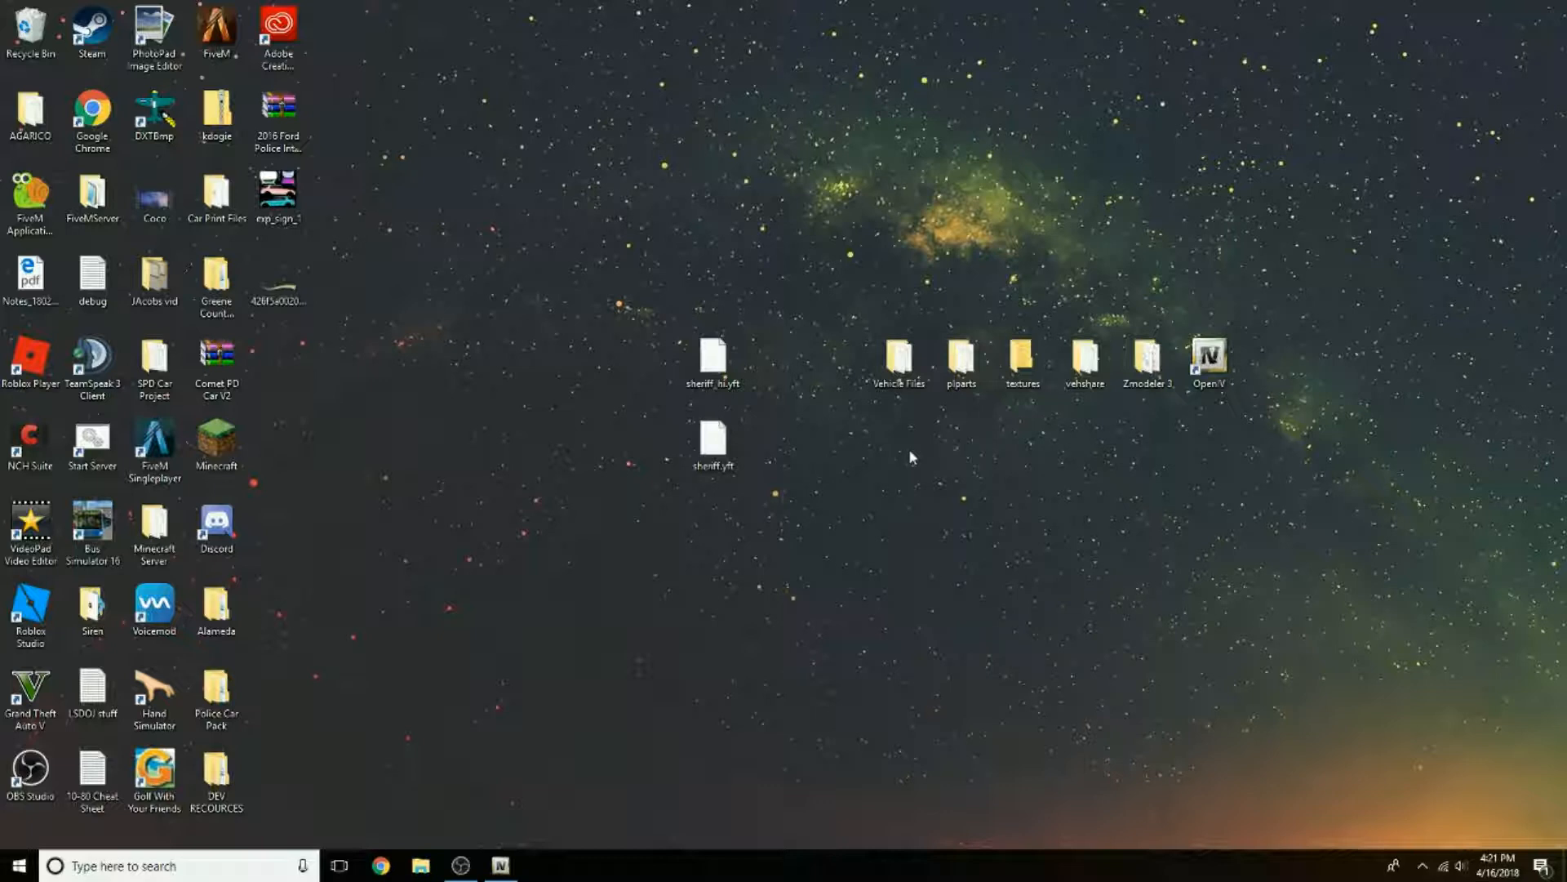
Step: Move sheriff.ytd and vacca.ytd out of the Vehicle Files folder onto the desktop and close the folder
{"action": "double_click", "coordinate": [898, 364]}
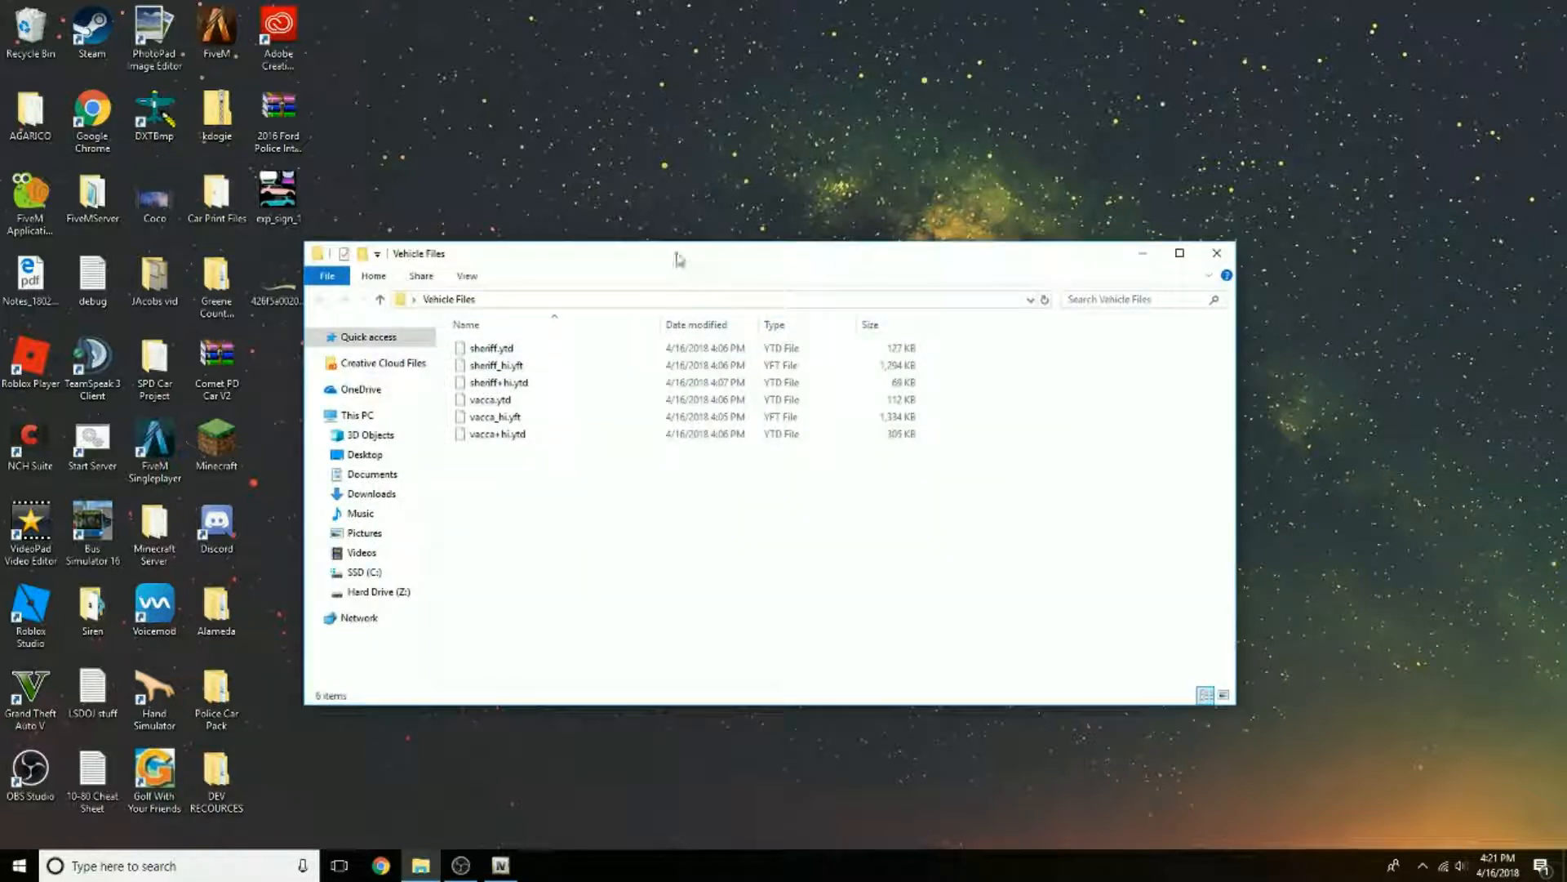
{"action": "left_click_drag", "start_coordinate": [678, 259], "coordinate": [691, 389]}
{"action": "left_click_drag", "start_coordinate": [506, 478], "coordinate": [523, 288]}
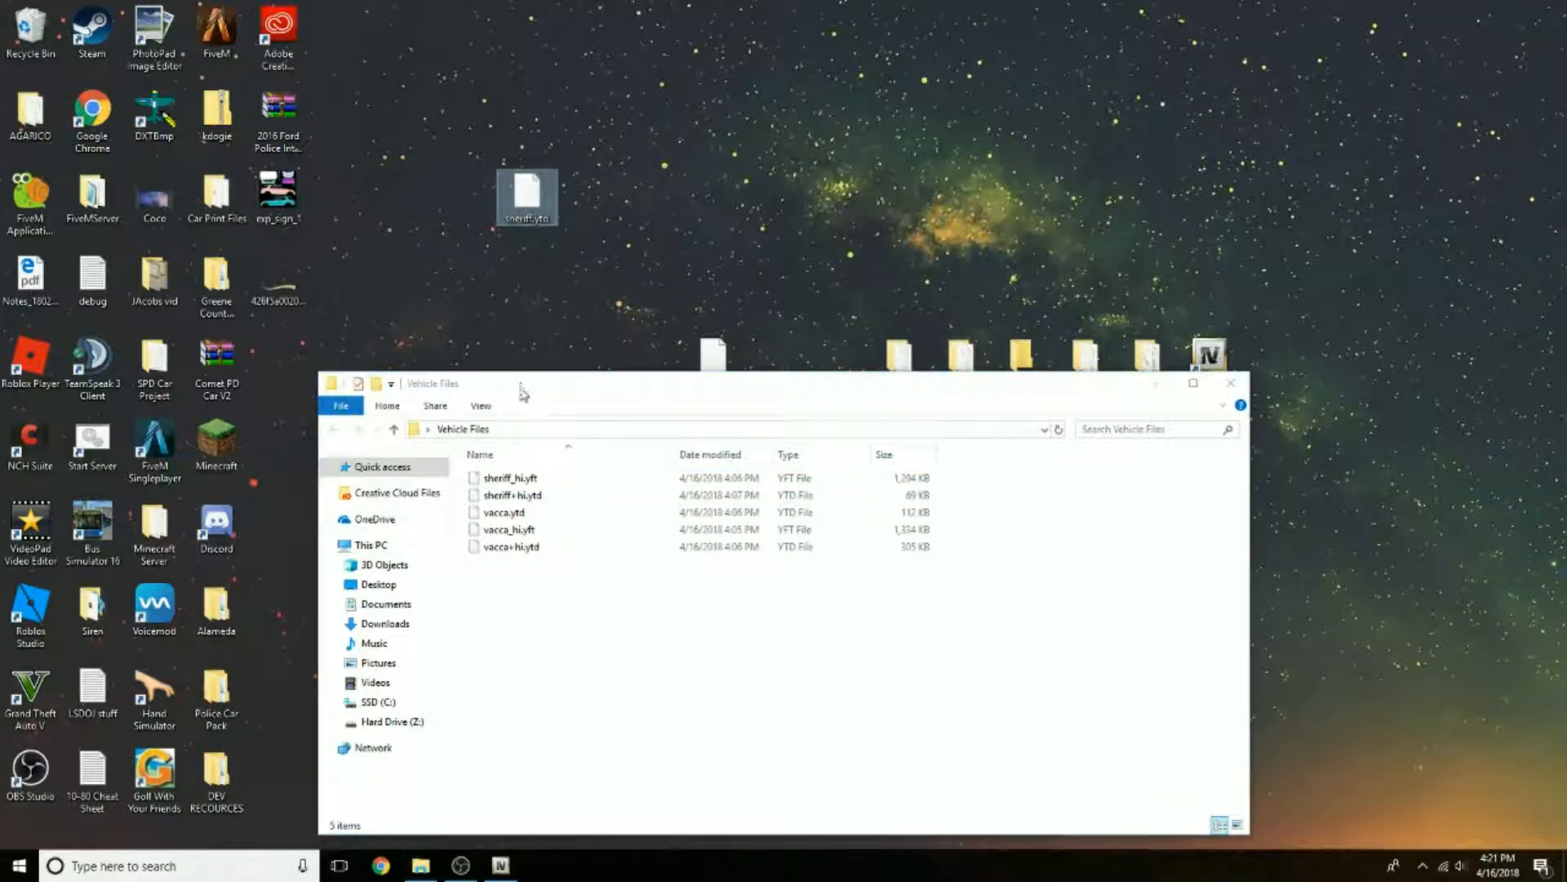
{"action": "left_click", "coordinate": [516, 513]}
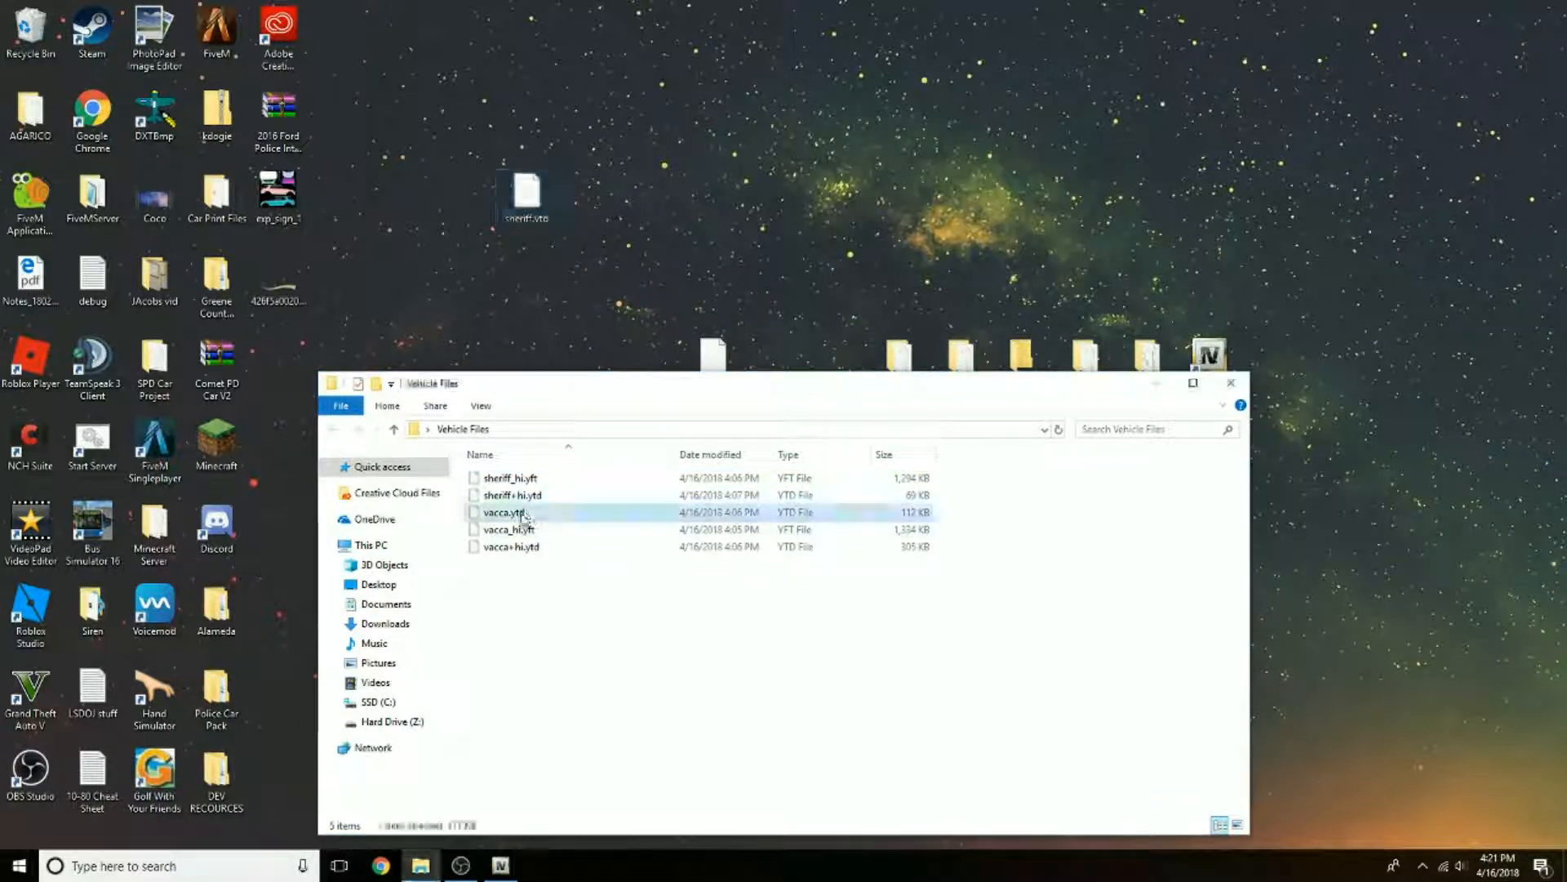
{"action": "left_click_drag", "start_coordinate": [519, 520], "coordinate": [538, 249]}
{"action": "left_click", "coordinate": [668, 269]}
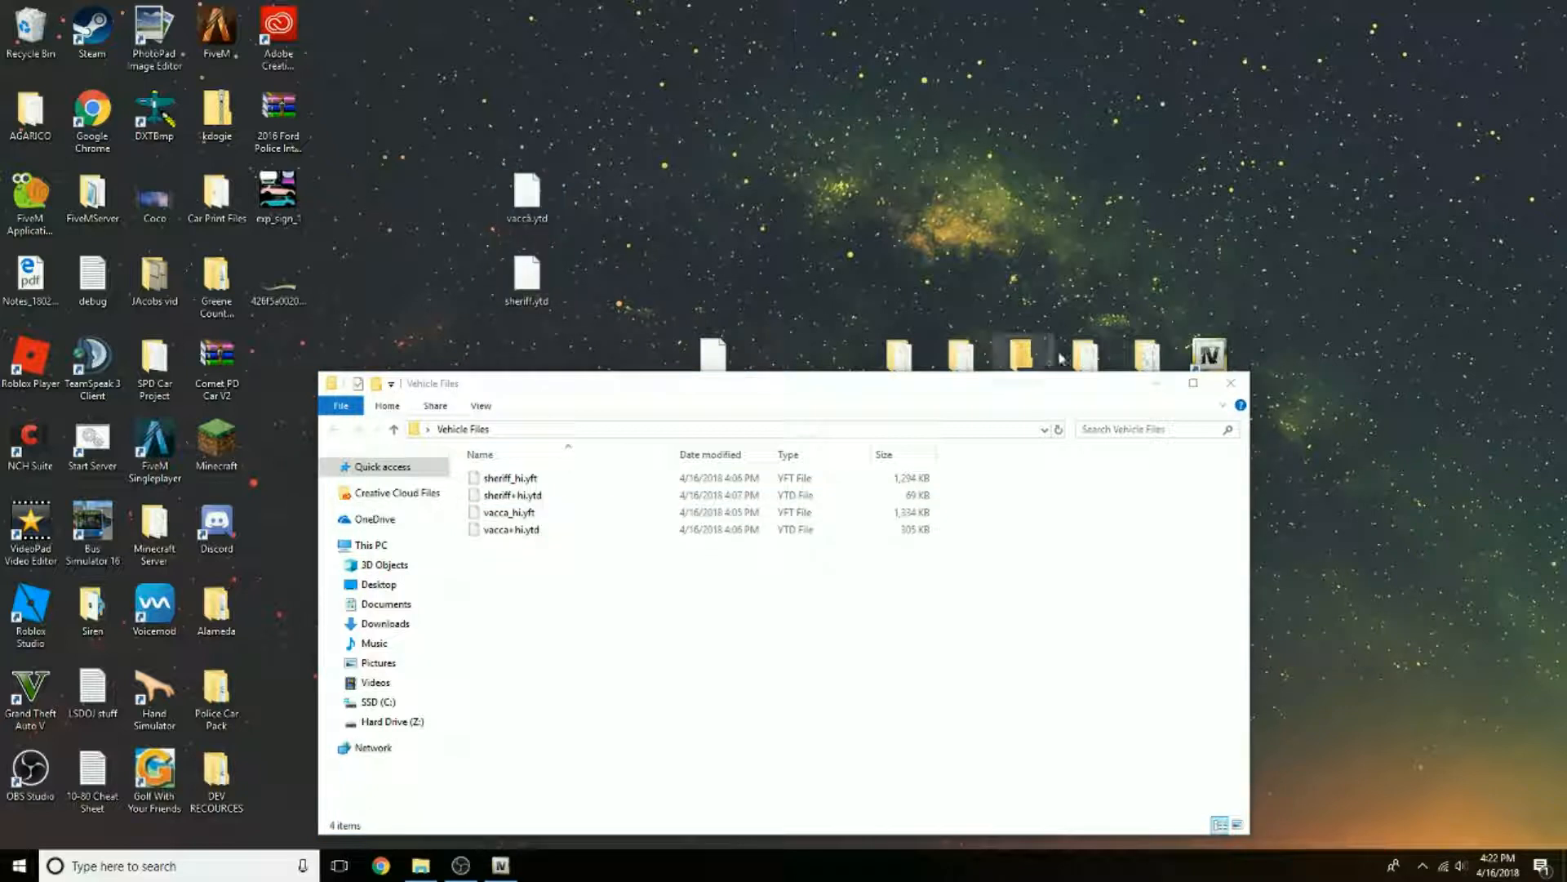
{"action": "left_click", "coordinate": [1231, 384]}
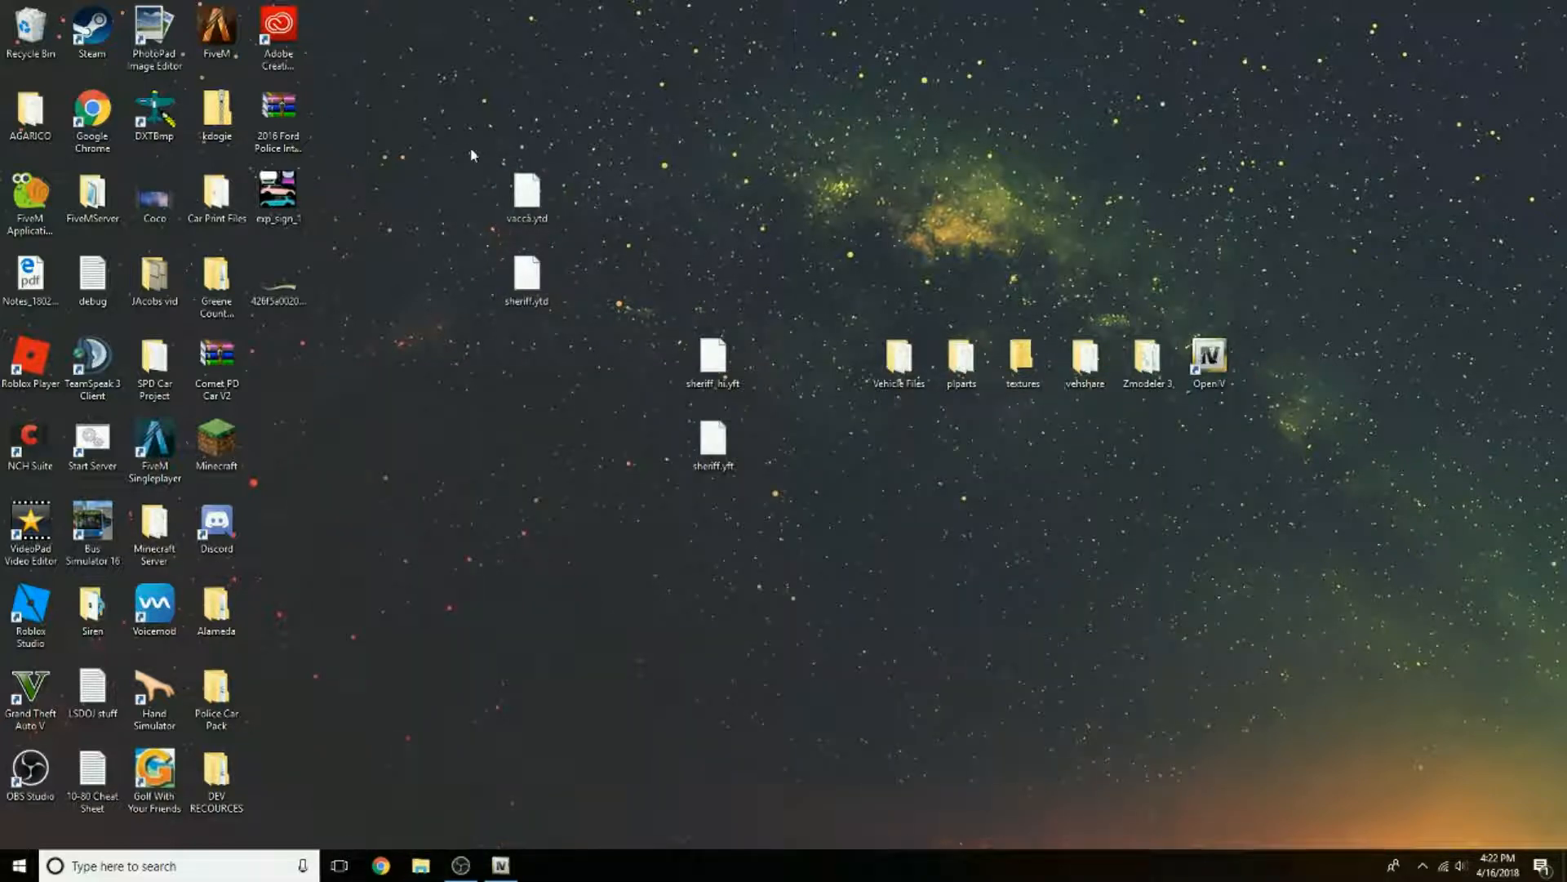
{"action": "left_click_drag", "start_coordinate": [471, 155], "coordinate": [594, 369]}
{"action": "left_click", "coordinate": [599, 234]}
Step: Bring up OpenIV briefly, minimise it, and move the Grand Theft Auto V shortcut to a clear area of the desktop
{"action": "left_click", "coordinate": [518, 872]}
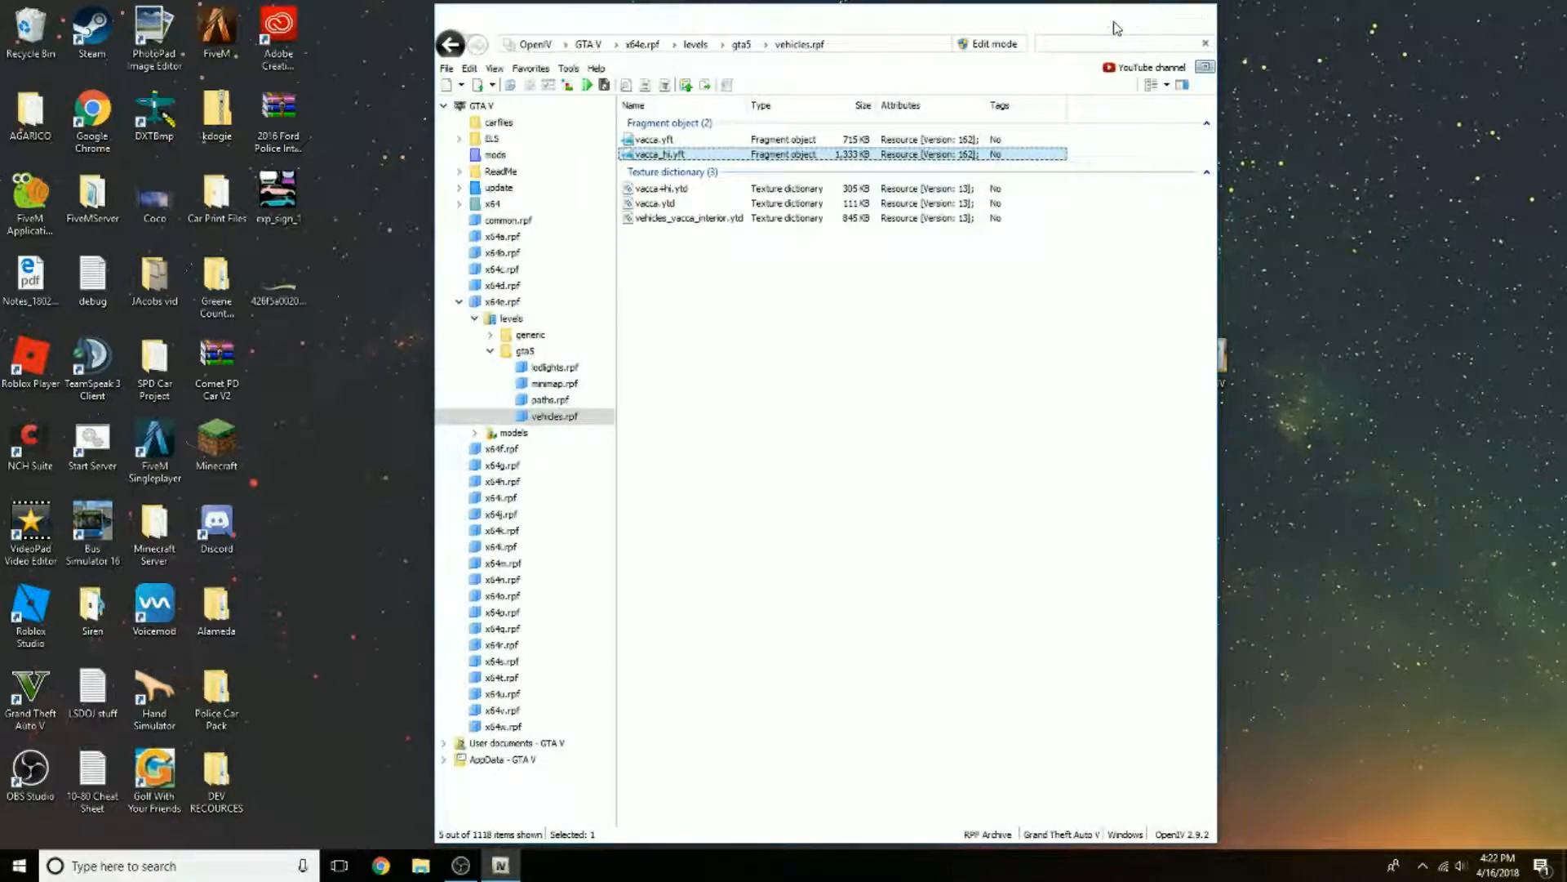
{"action": "left_click", "coordinate": [1120, 18]}
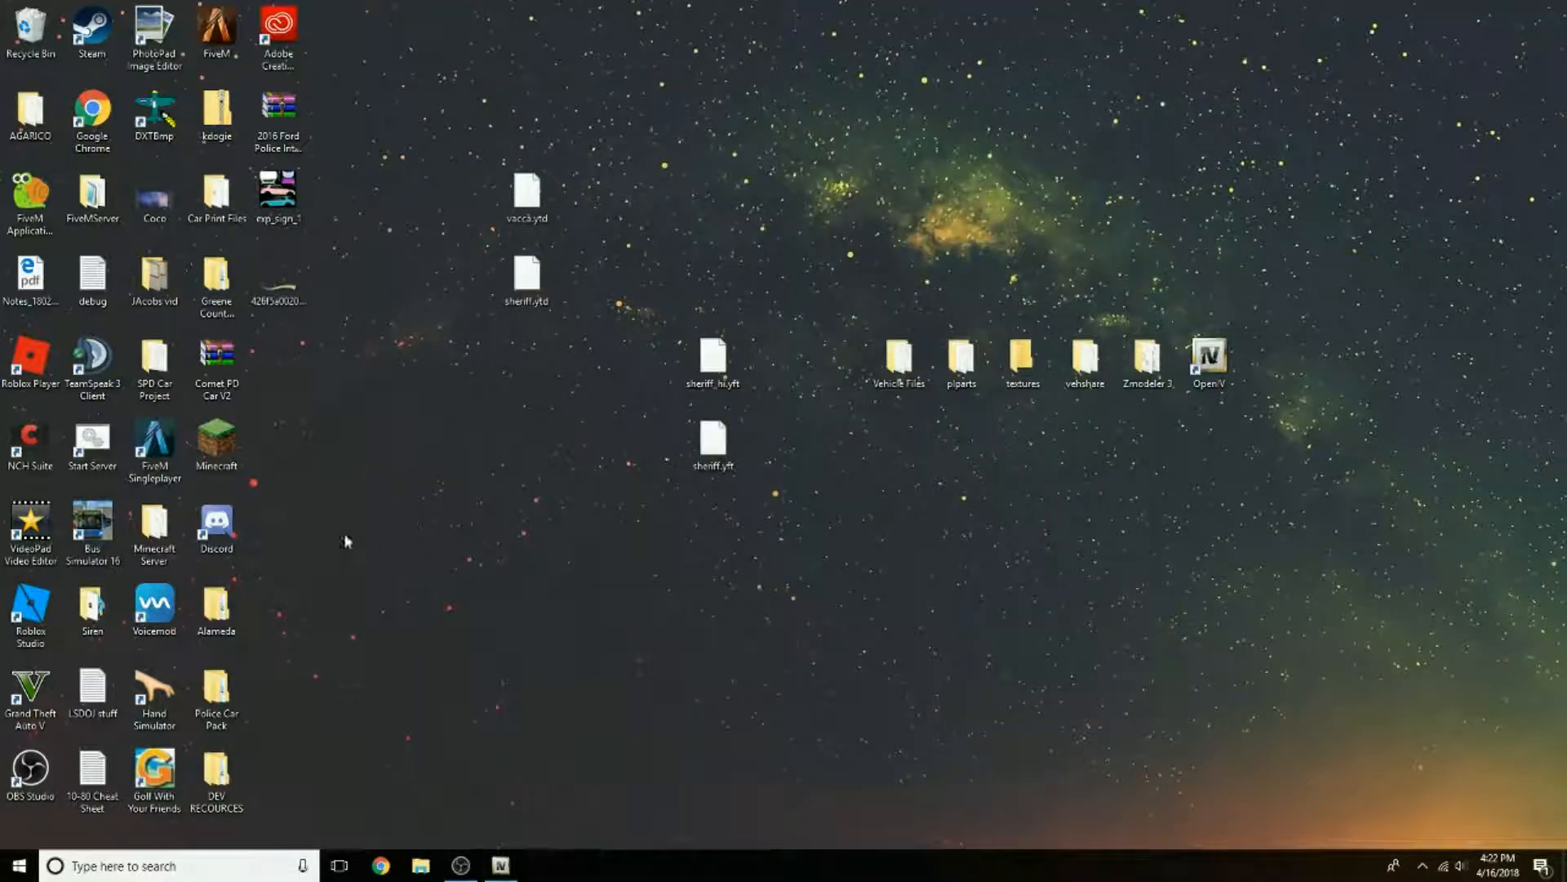
{"action": "left_click_drag", "start_coordinate": [471, 557], "coordinate": [471, 557]}
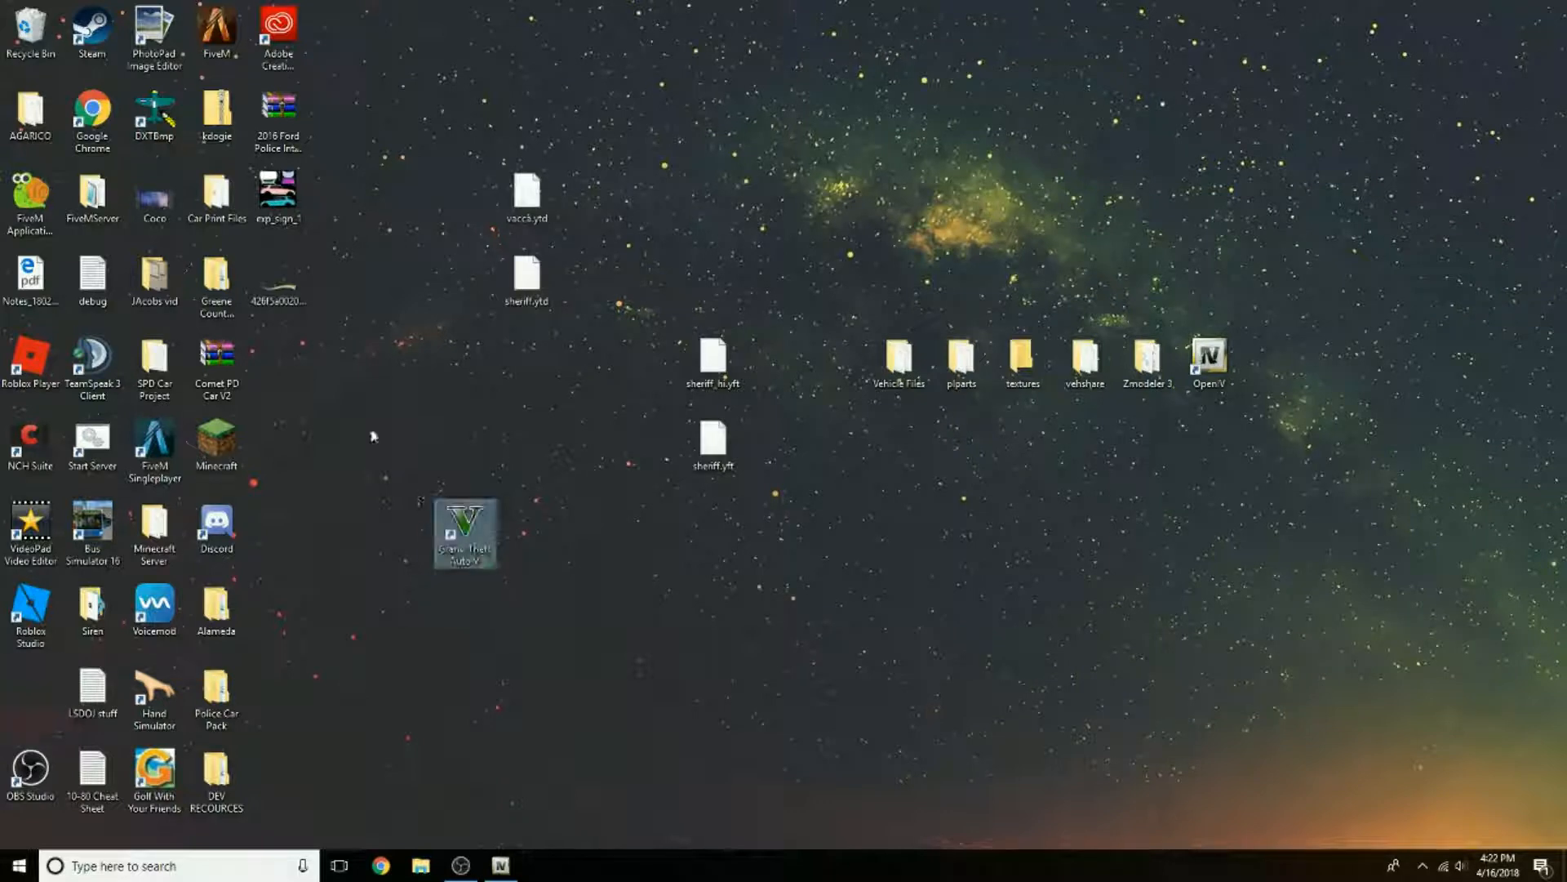
{"action": "left_click_drag", "start_coordinate": [375, 433], "coordinate": [619, 647]}
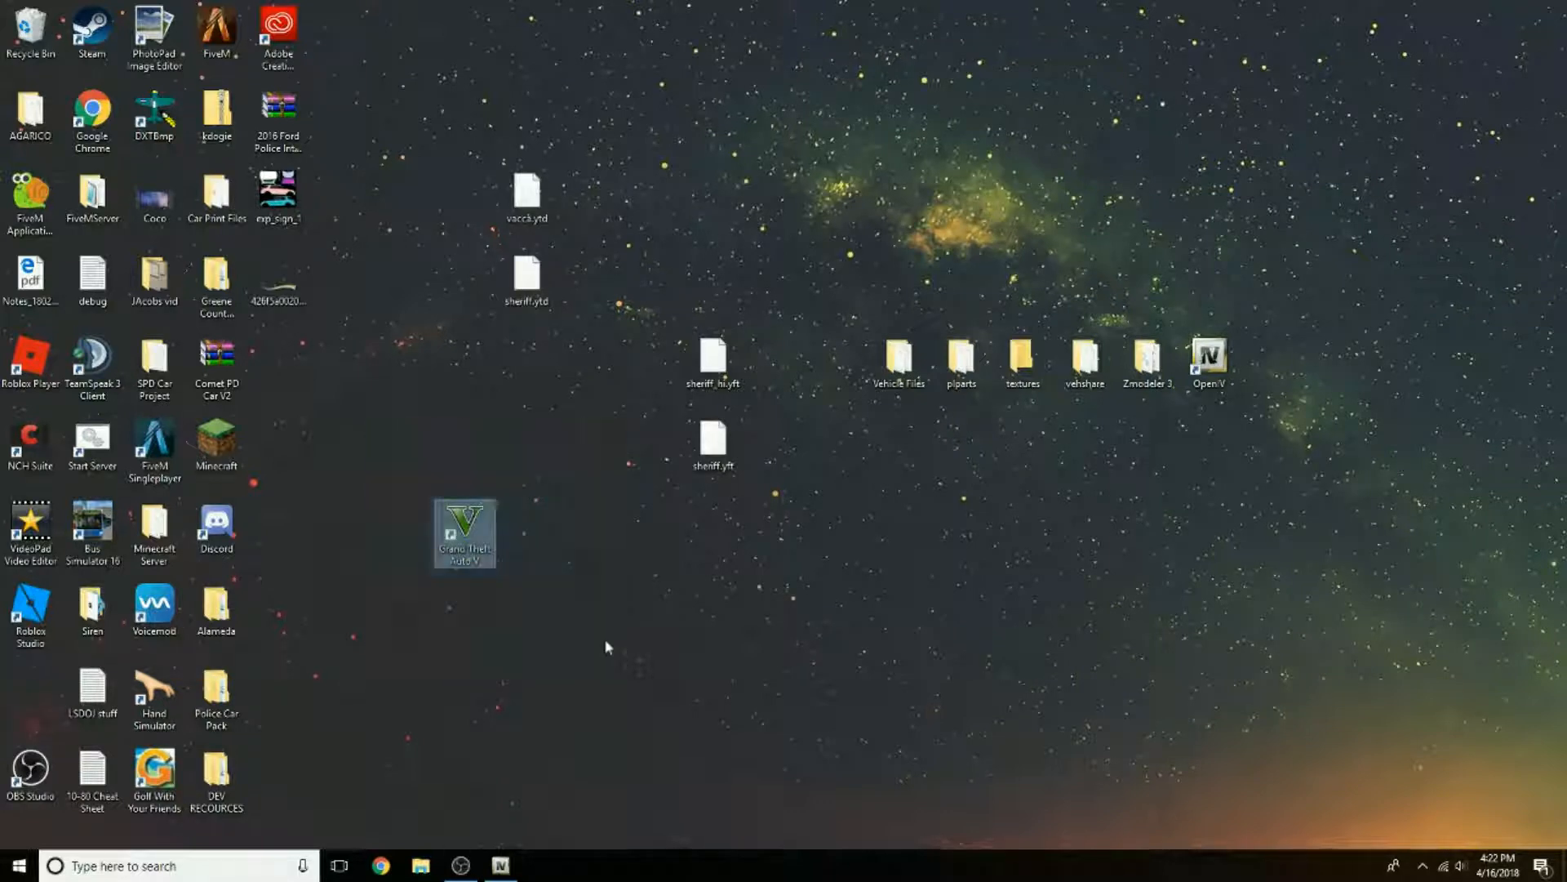
Step: Open the Grand Theft Auto V shortcut's file location and create a folder named carflies there
{"action": "right_click", "coordinate": [471, 518]}
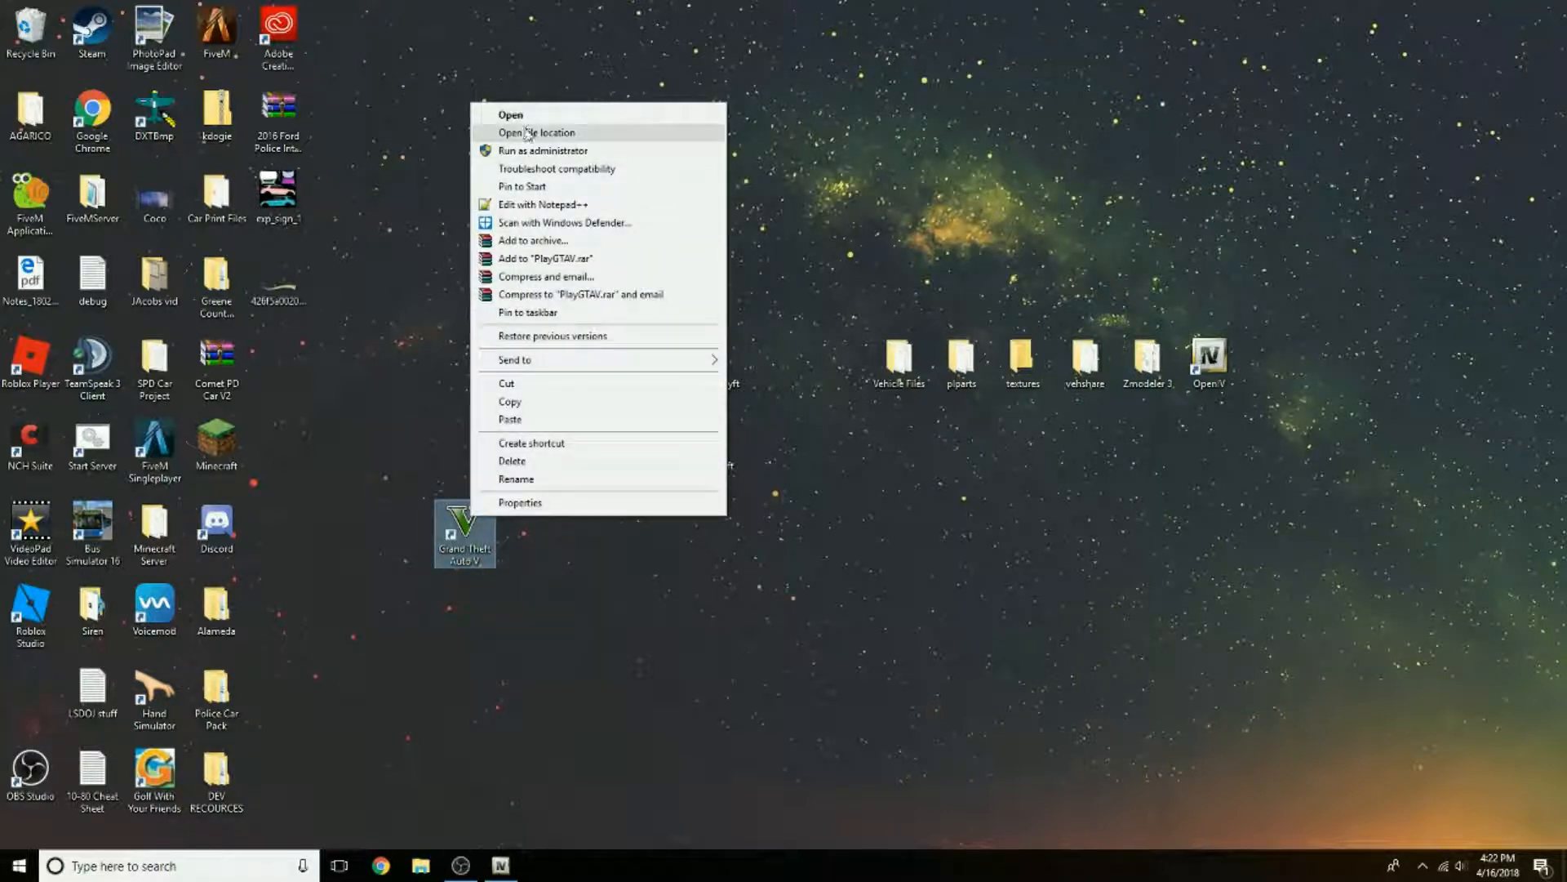
{"action": "left_click", "coordinate": [528, 132]}
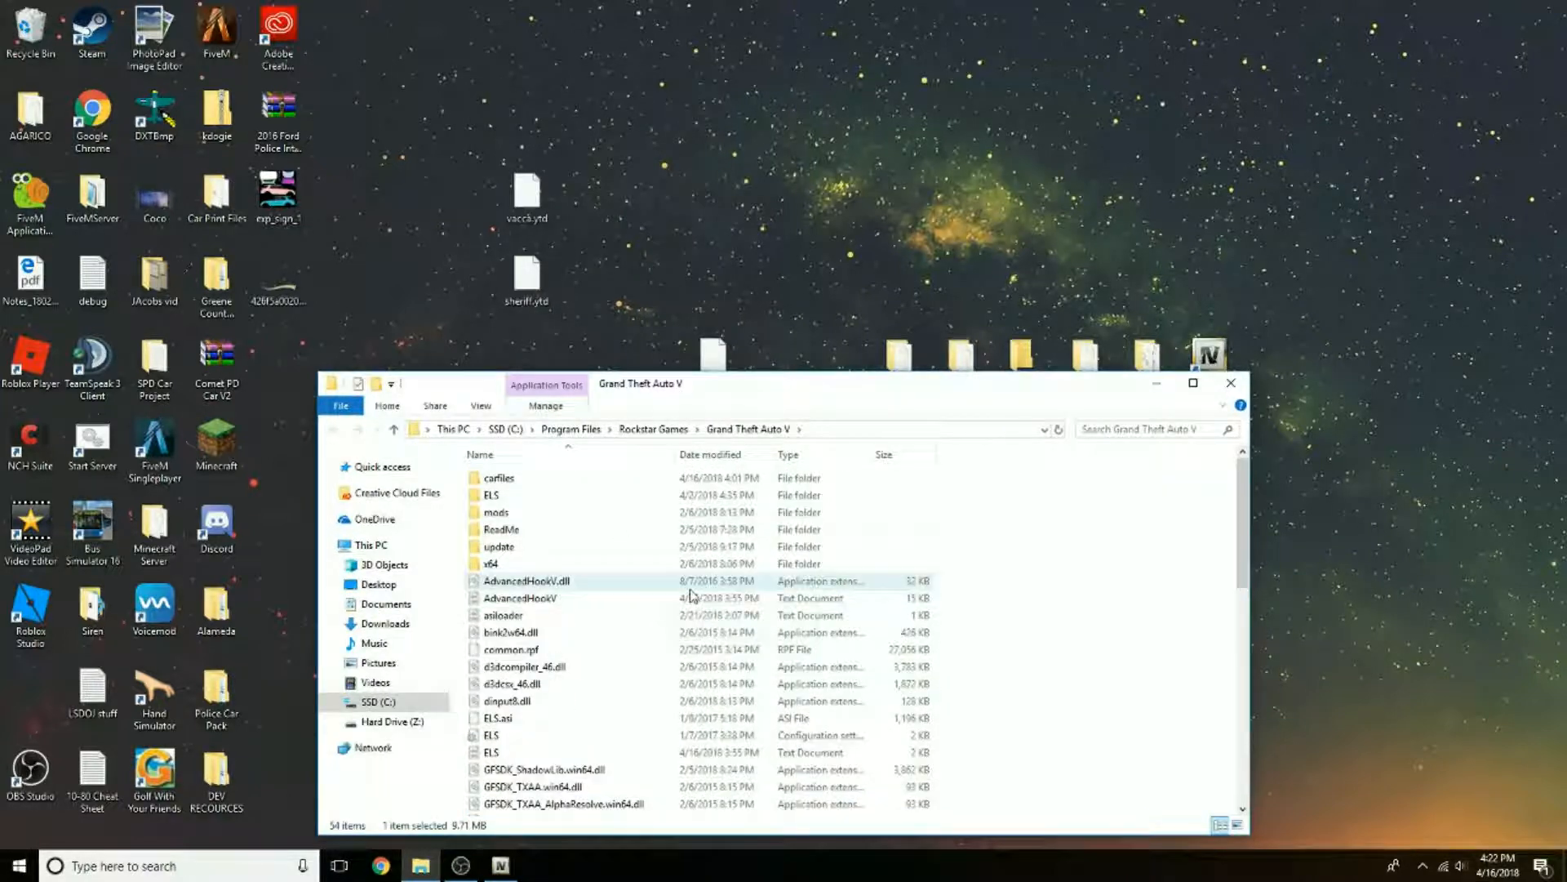
{"action": "right_click", "coordinate": [1049, 605]}
{"action": "mouse_move", "coordinate": [1200, 563]}
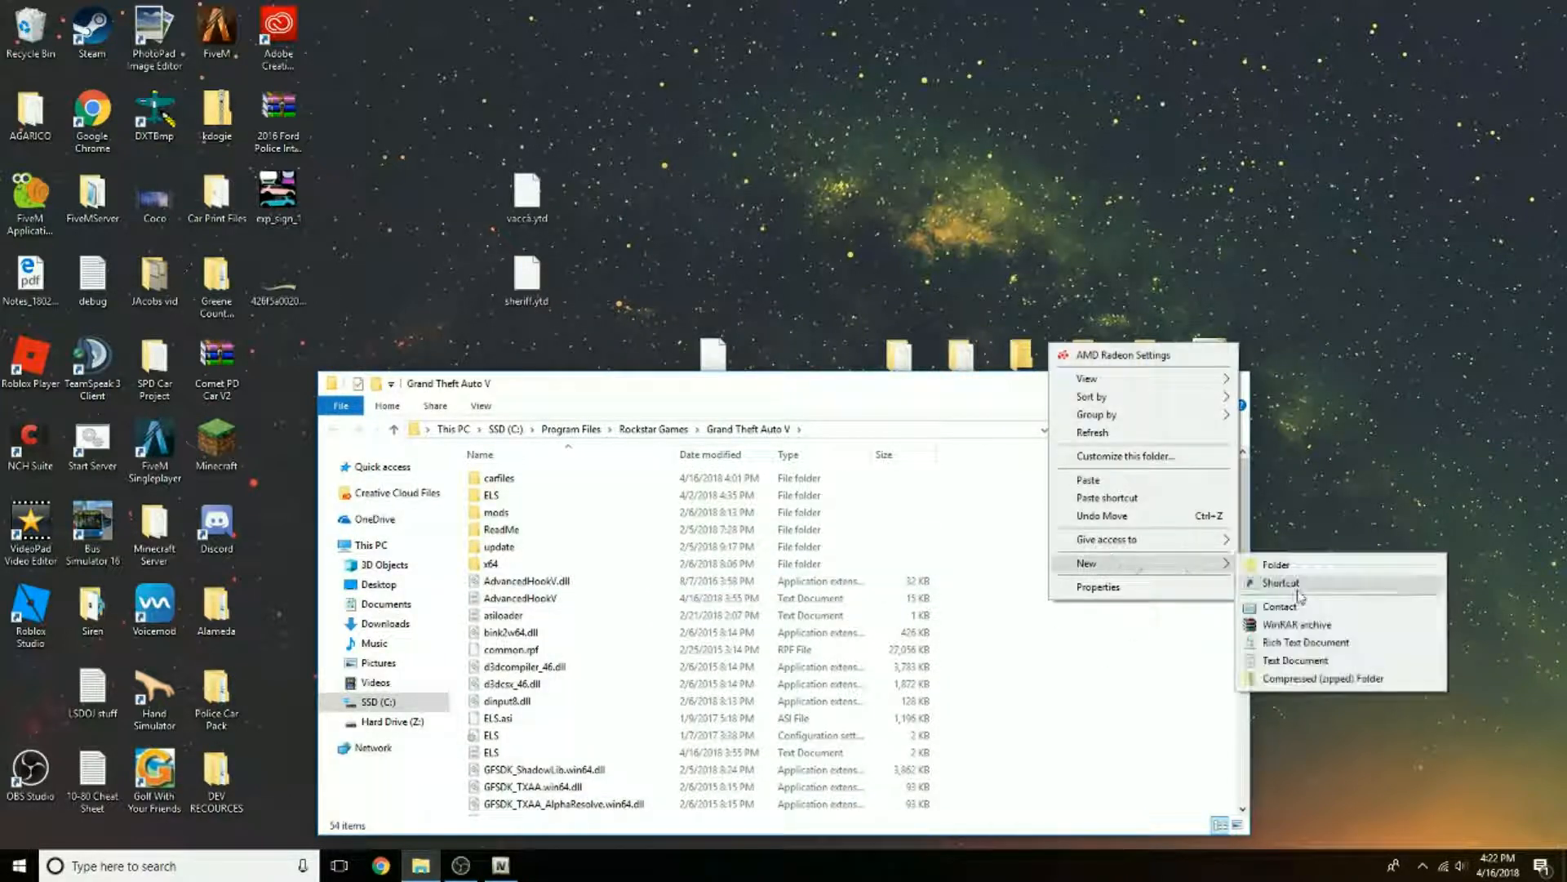
{"action": "left_click", "coordinate": [1275, 564]}
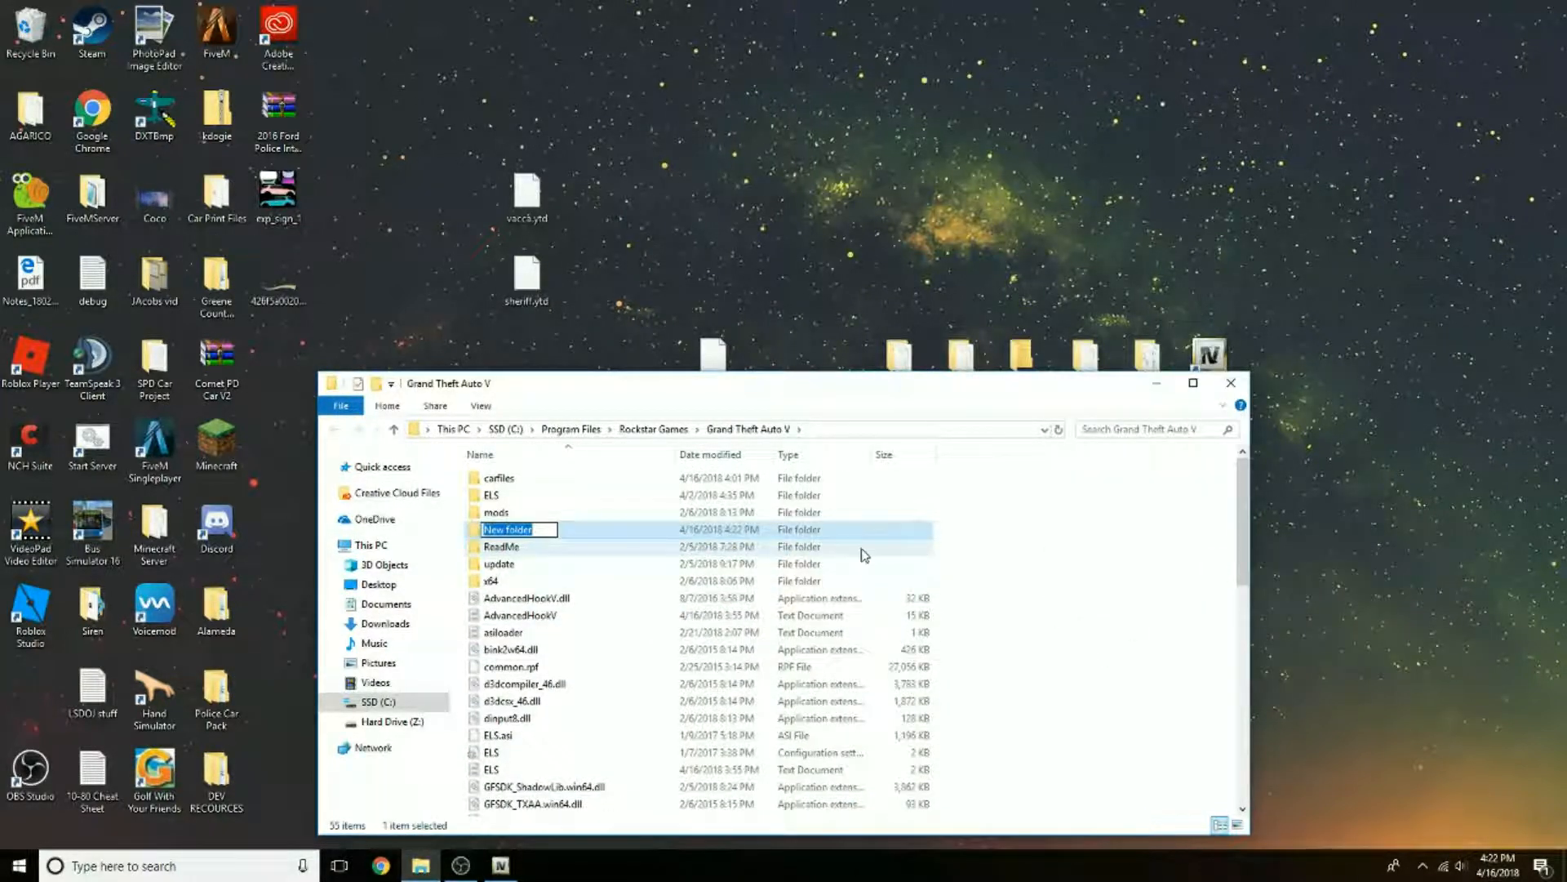
{"action": "type", "text": "rdrflies"}
{"action": "key", "text": "Return"}
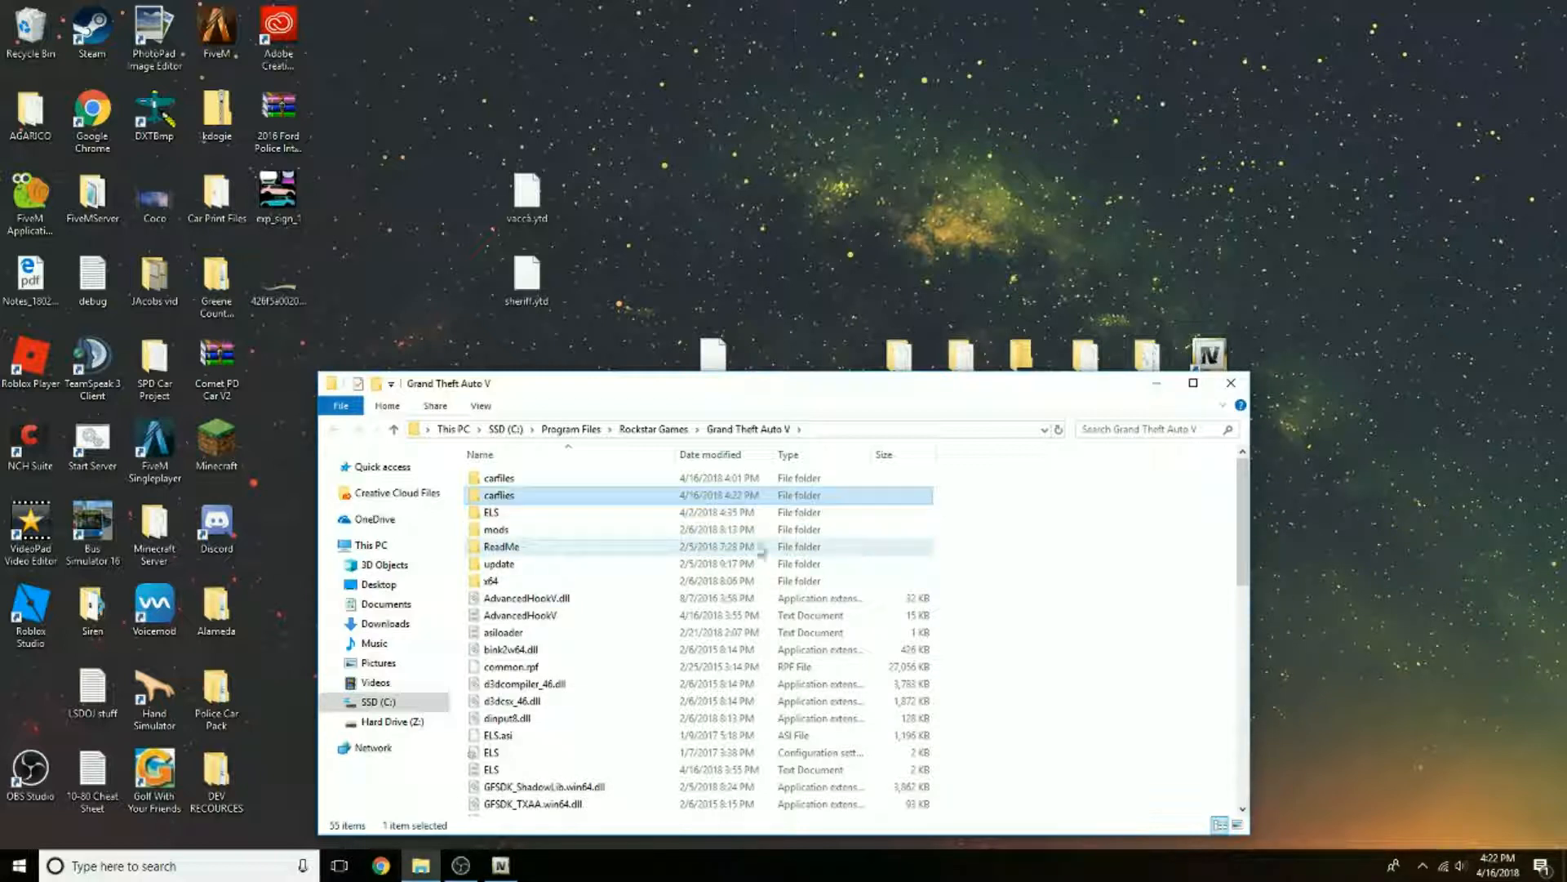
Step: Delete the old carfiles folder, then open the new carflies folder with its window clear of the desktop .ytd files
{"action": "left_click", "coordinate": [597, 480]}
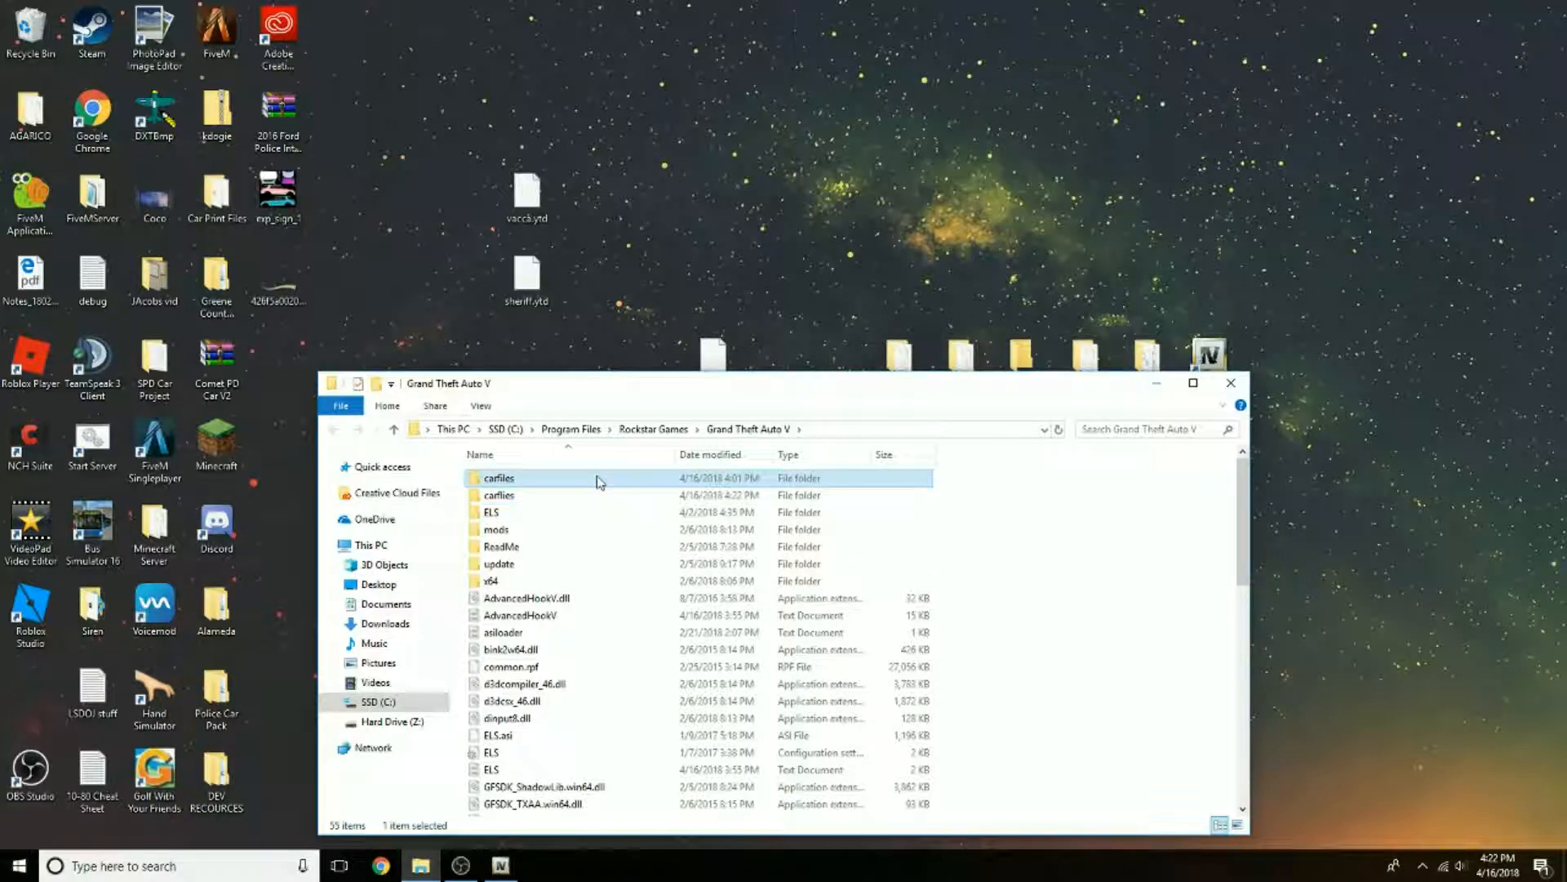
{"action": "key", "text": "Delete"}
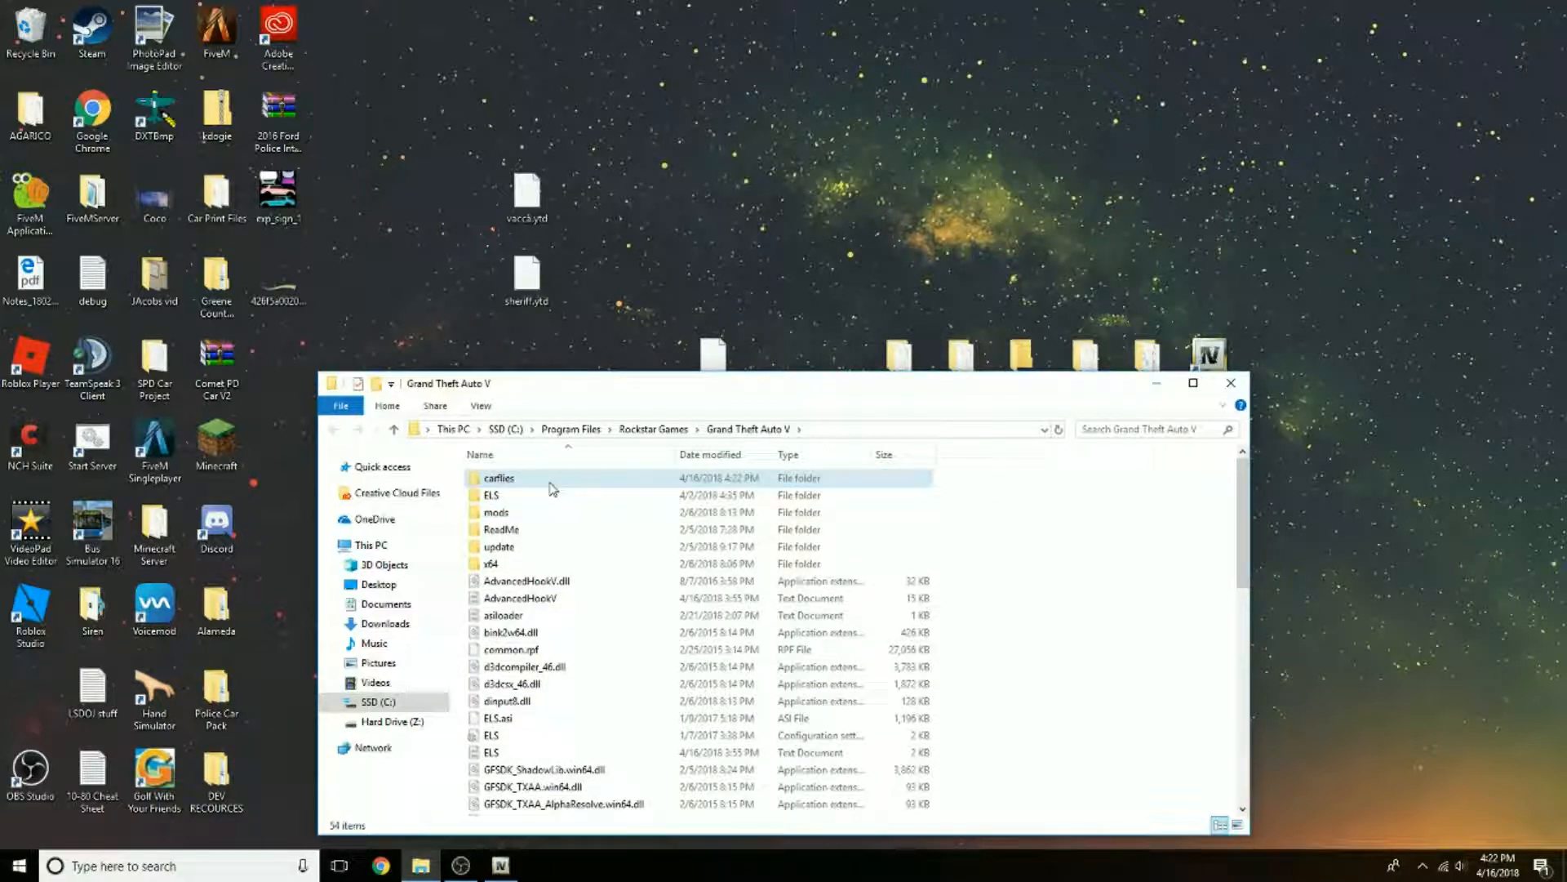
{"action": "double_click", "coordinate": [551, 483]}
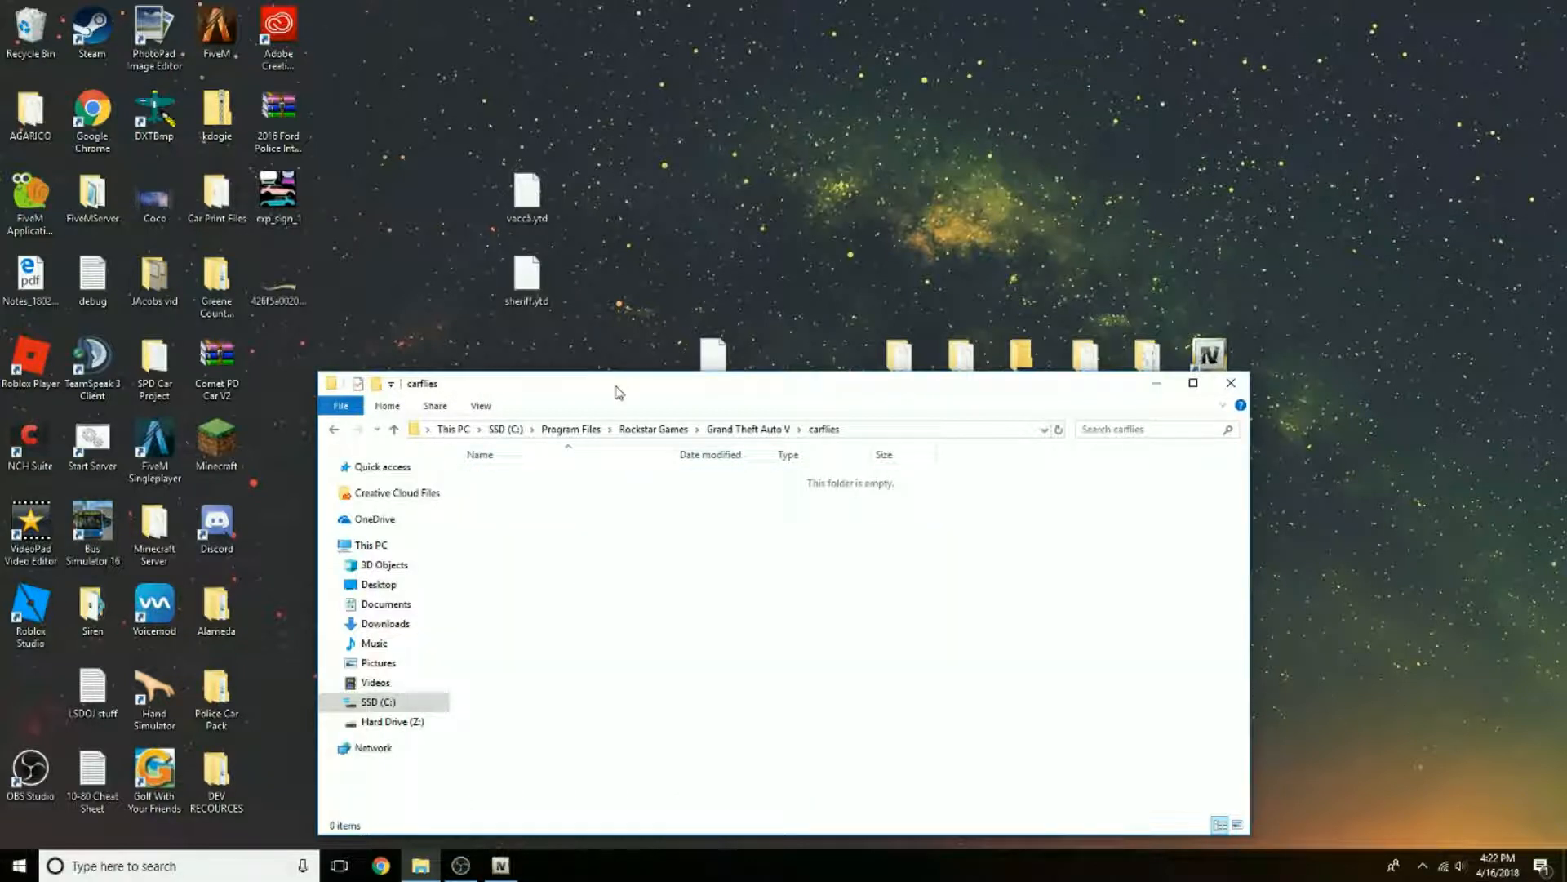
{"action": "left_click_drag", "start_coordinate": [618, 393], "coordinate": [777, 377]}
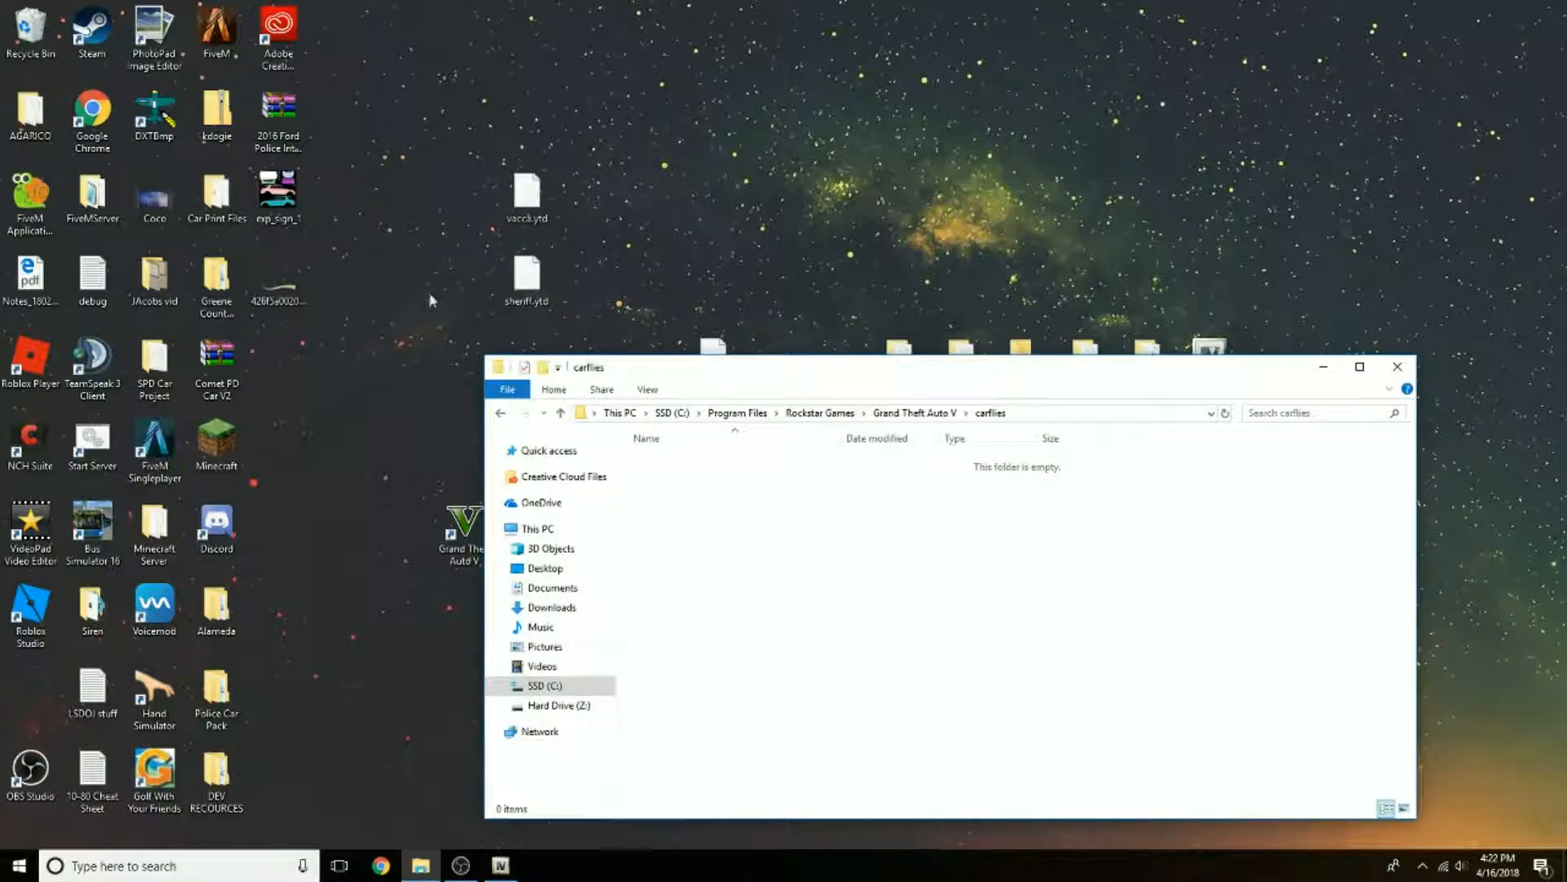
Step: Copy sheriff.ytd and vacca.ytd from the desktop into carflies, delete the desktop copies, and close the folder
{"action": "left_click_drag", "start_coordinate": [432, 301], "coordinate": [849, 496]}
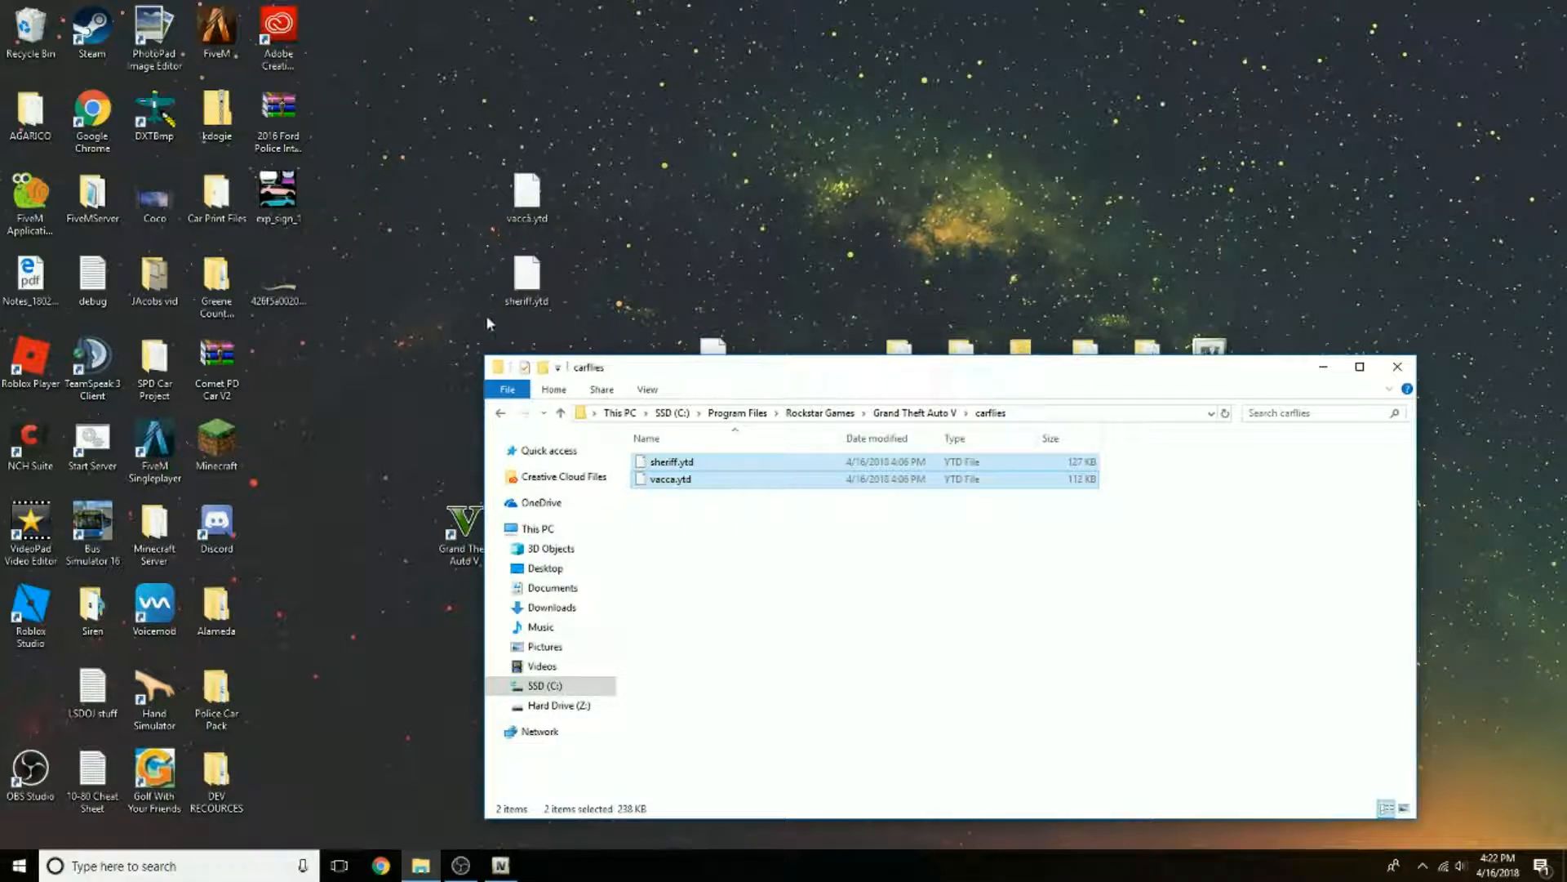
{"action": "left_click_drag", "start_coordinate": [475, 330], "coordinate": [560, 163]}
{"action": "key", "text": "Delete"}
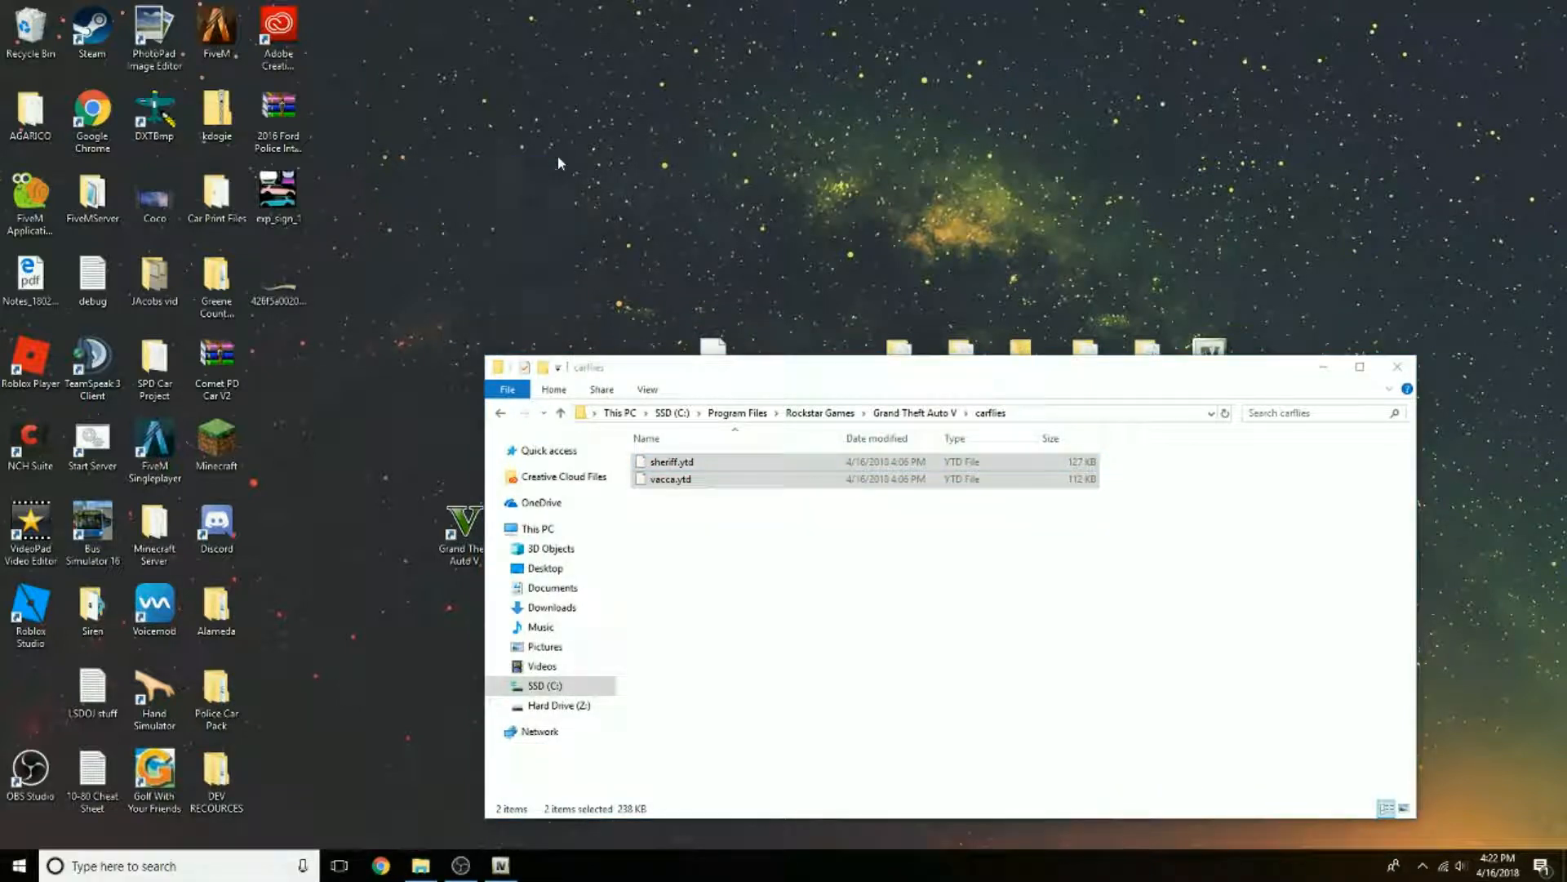
{"action": "left_click", "coordinate": [1398, 366]}
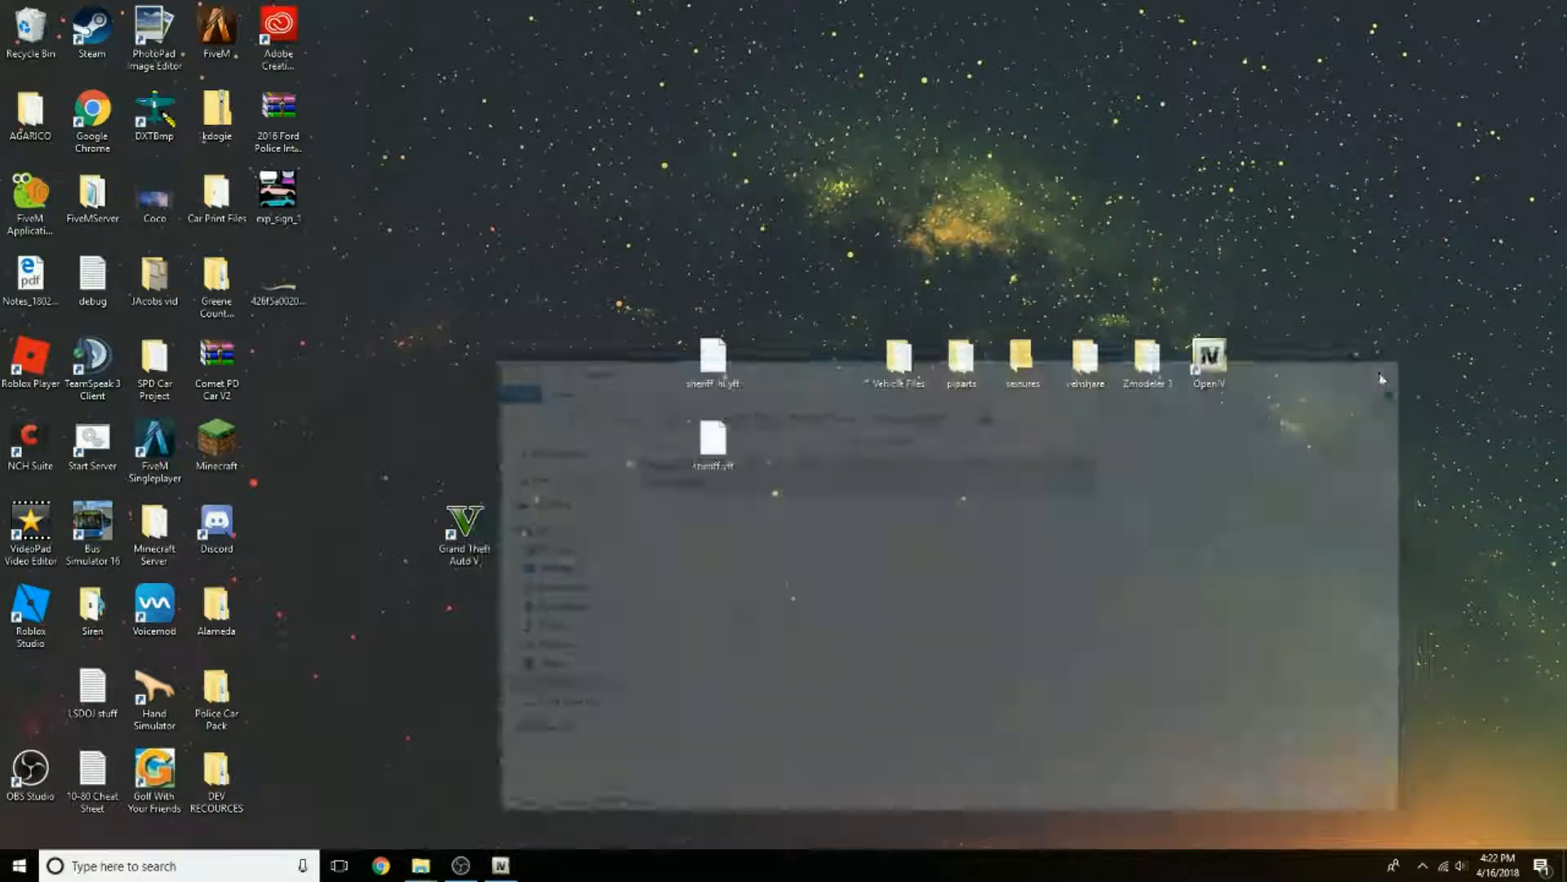
Step: Switch to OpenIV, maximise it, clear the vacca search filter at the GTA V root, and open the carflies folder
{"action": "left_click", "coordinate": [501, 865]}
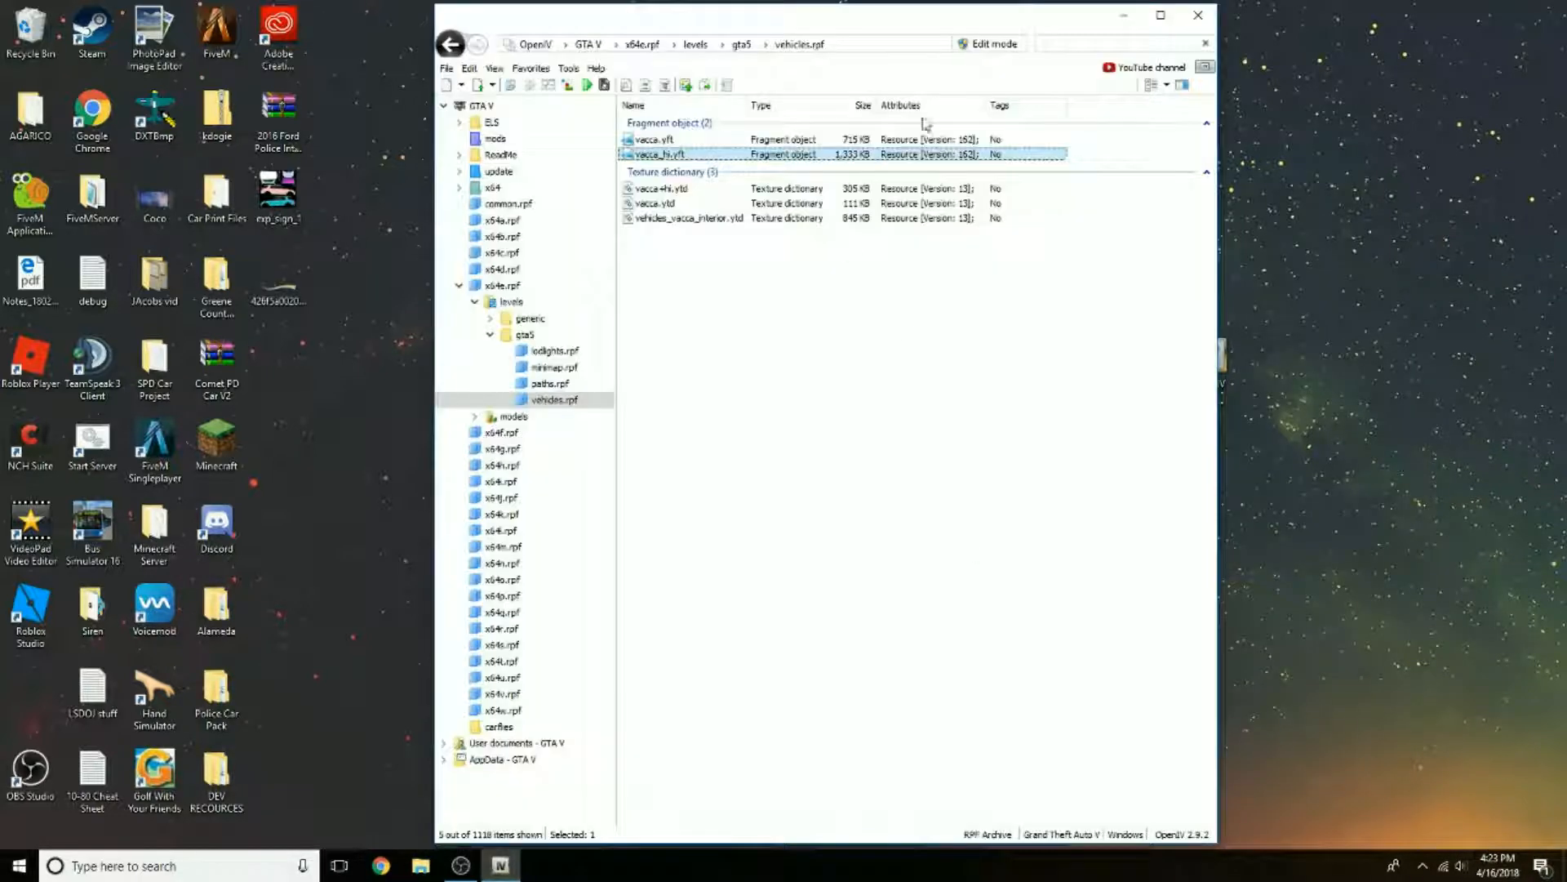
{"action": "double_click", "coordinate": [1161, 28]}
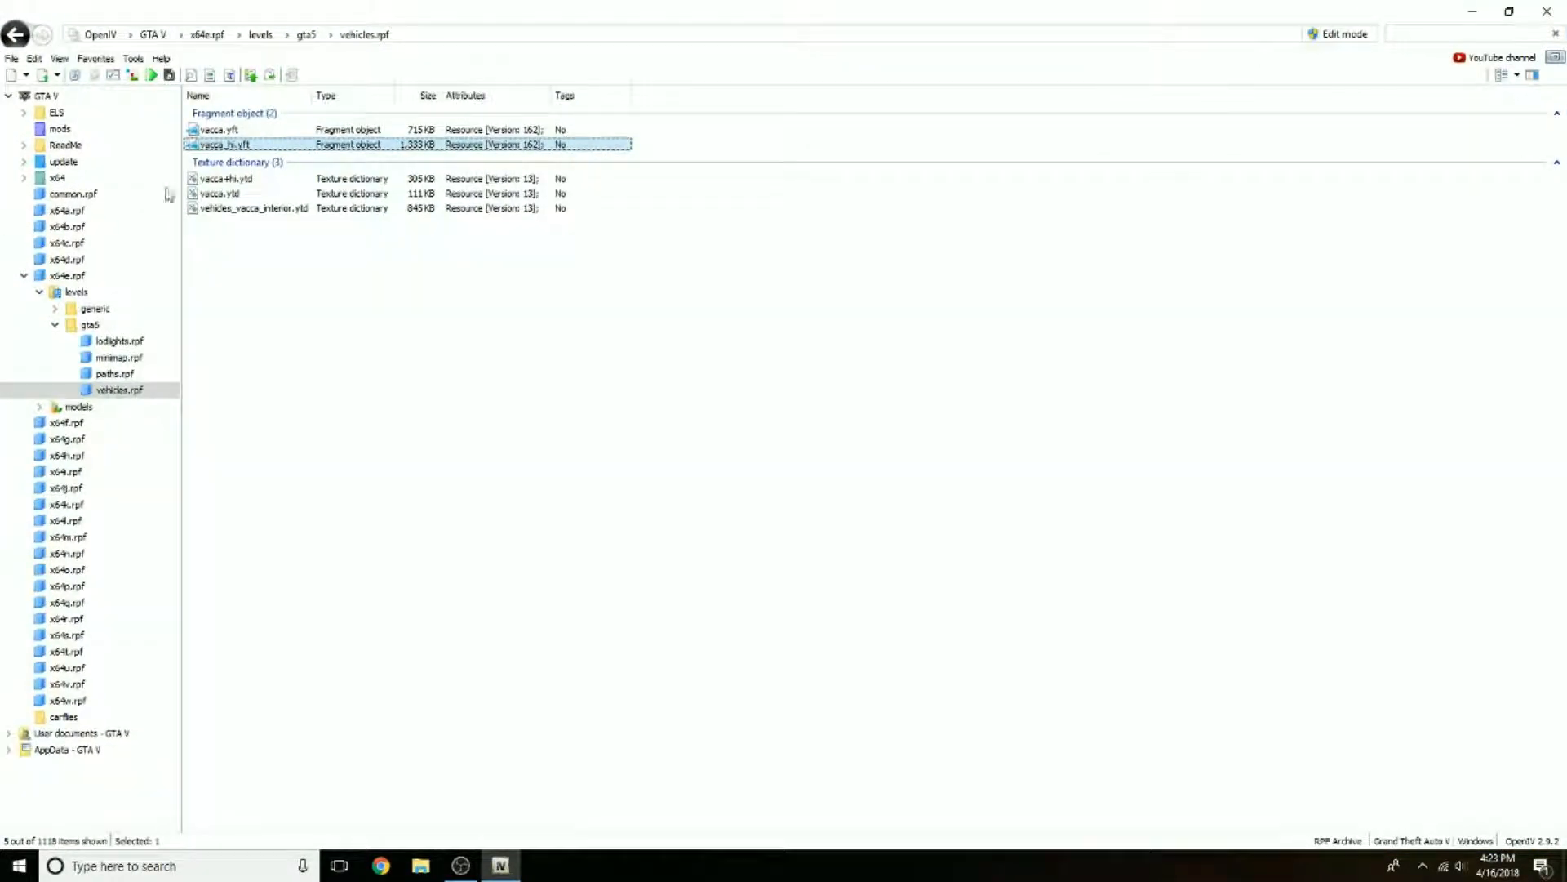
{"action": "left_click", "coordinate": [48, 98]}
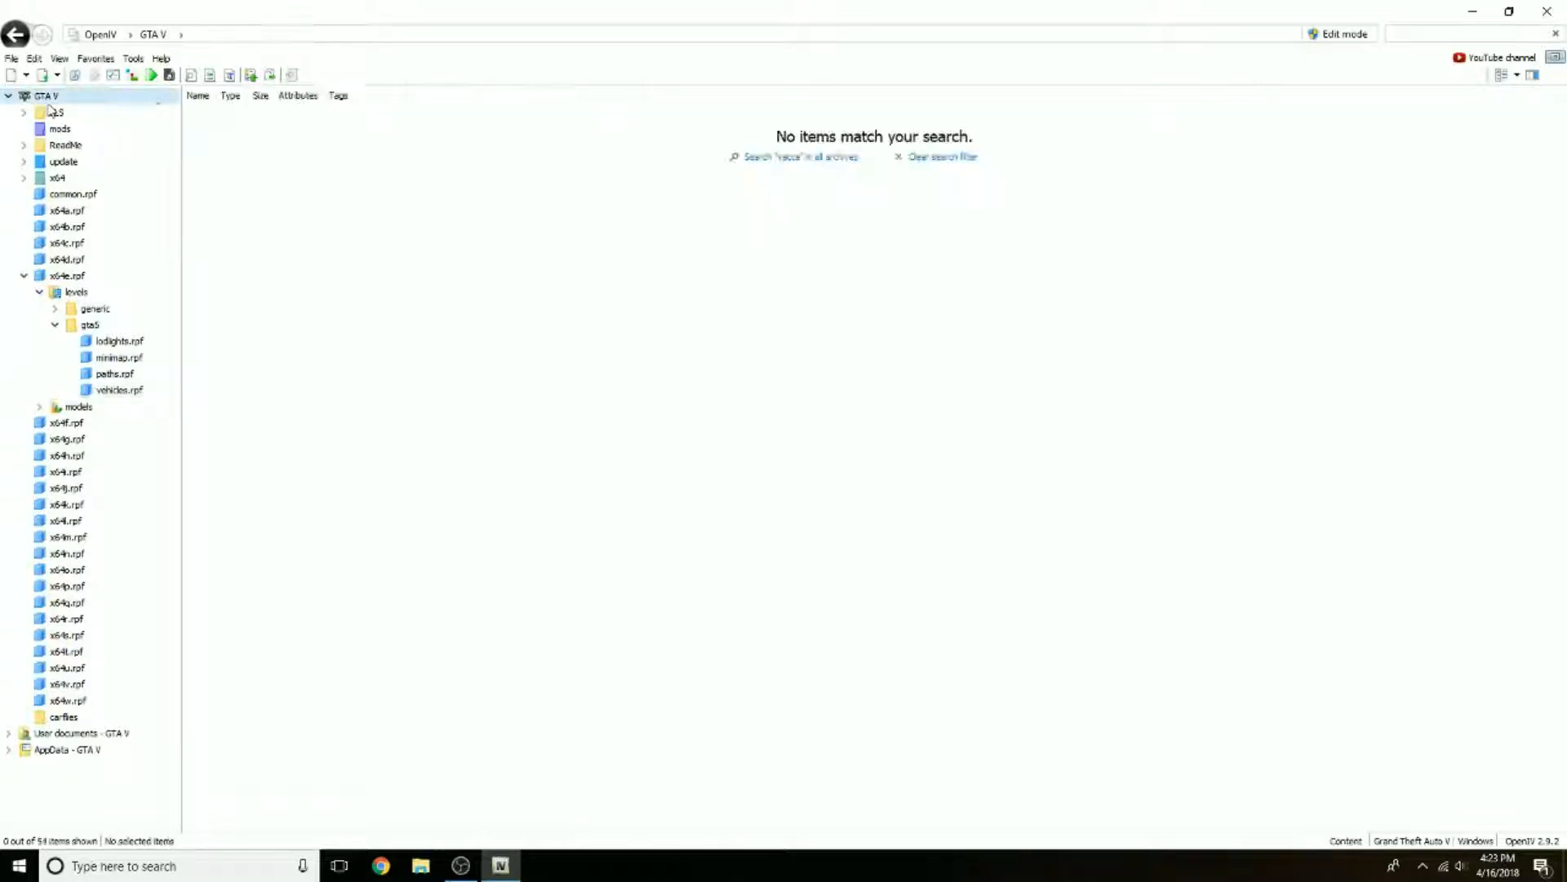
{"action": "left_click", "coordinate": [1413, 28]}
{"action": "key", "text": "BackSpace"}
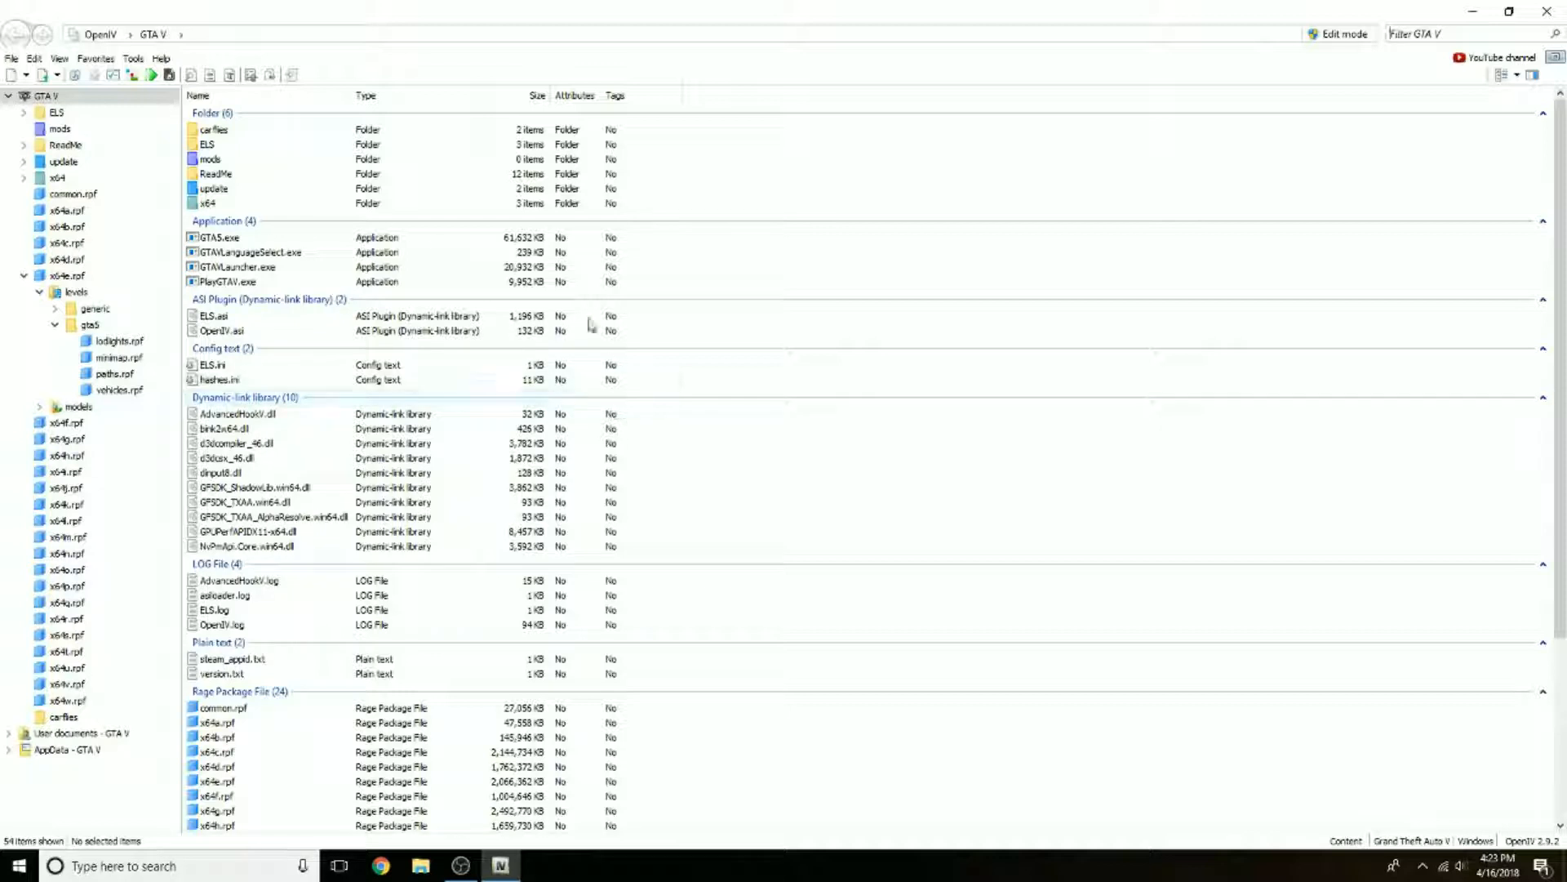
{"action": "double_click", "coordinate": [259, 135]}
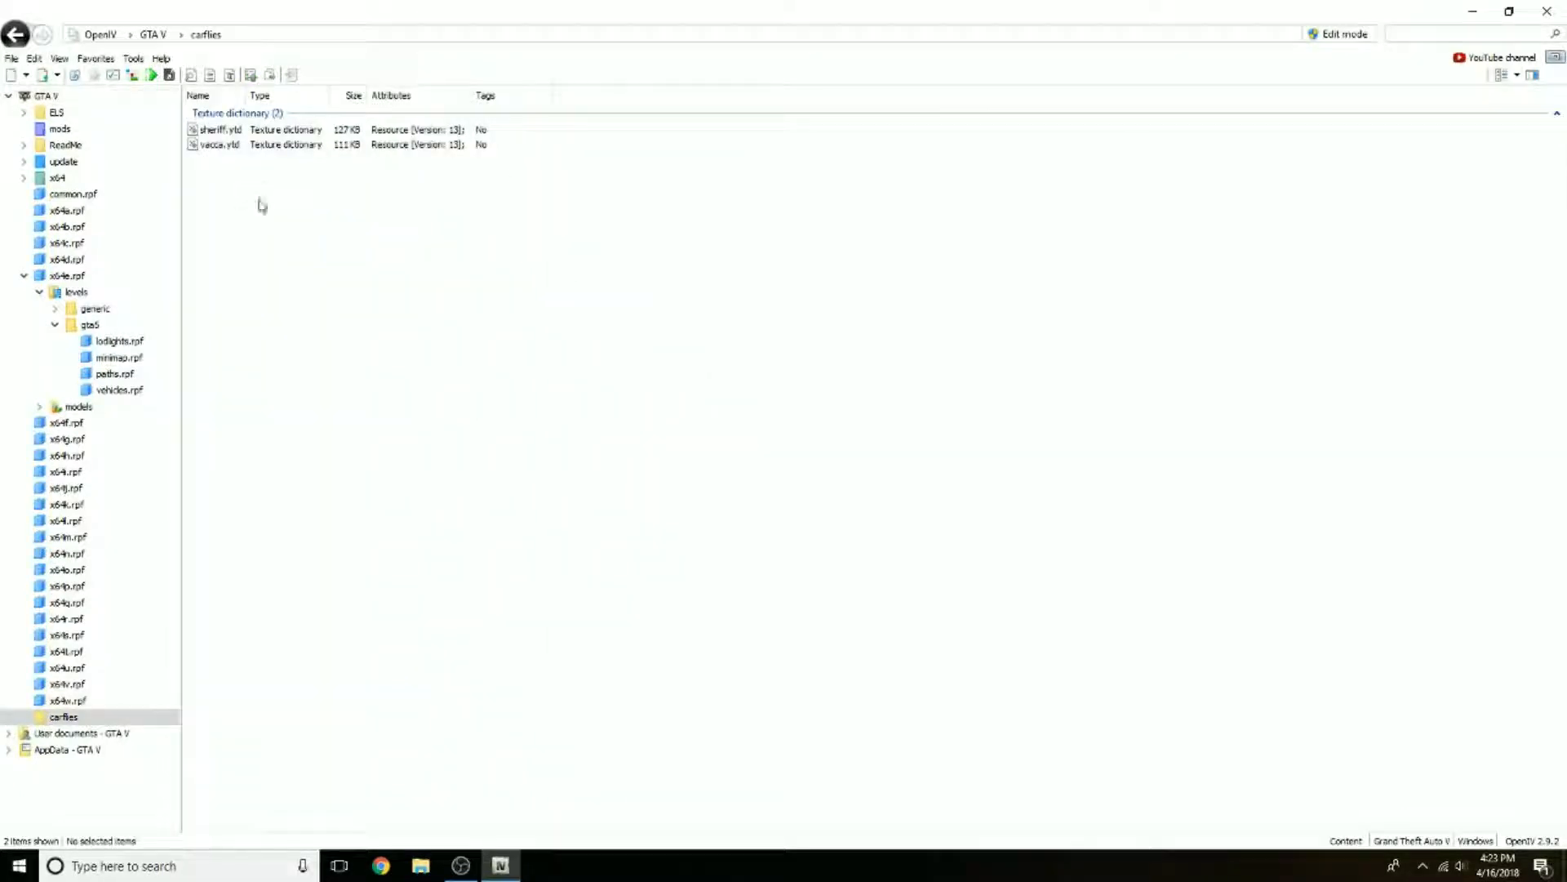
{"action": "right_click", "coordinate": [274, 243]}
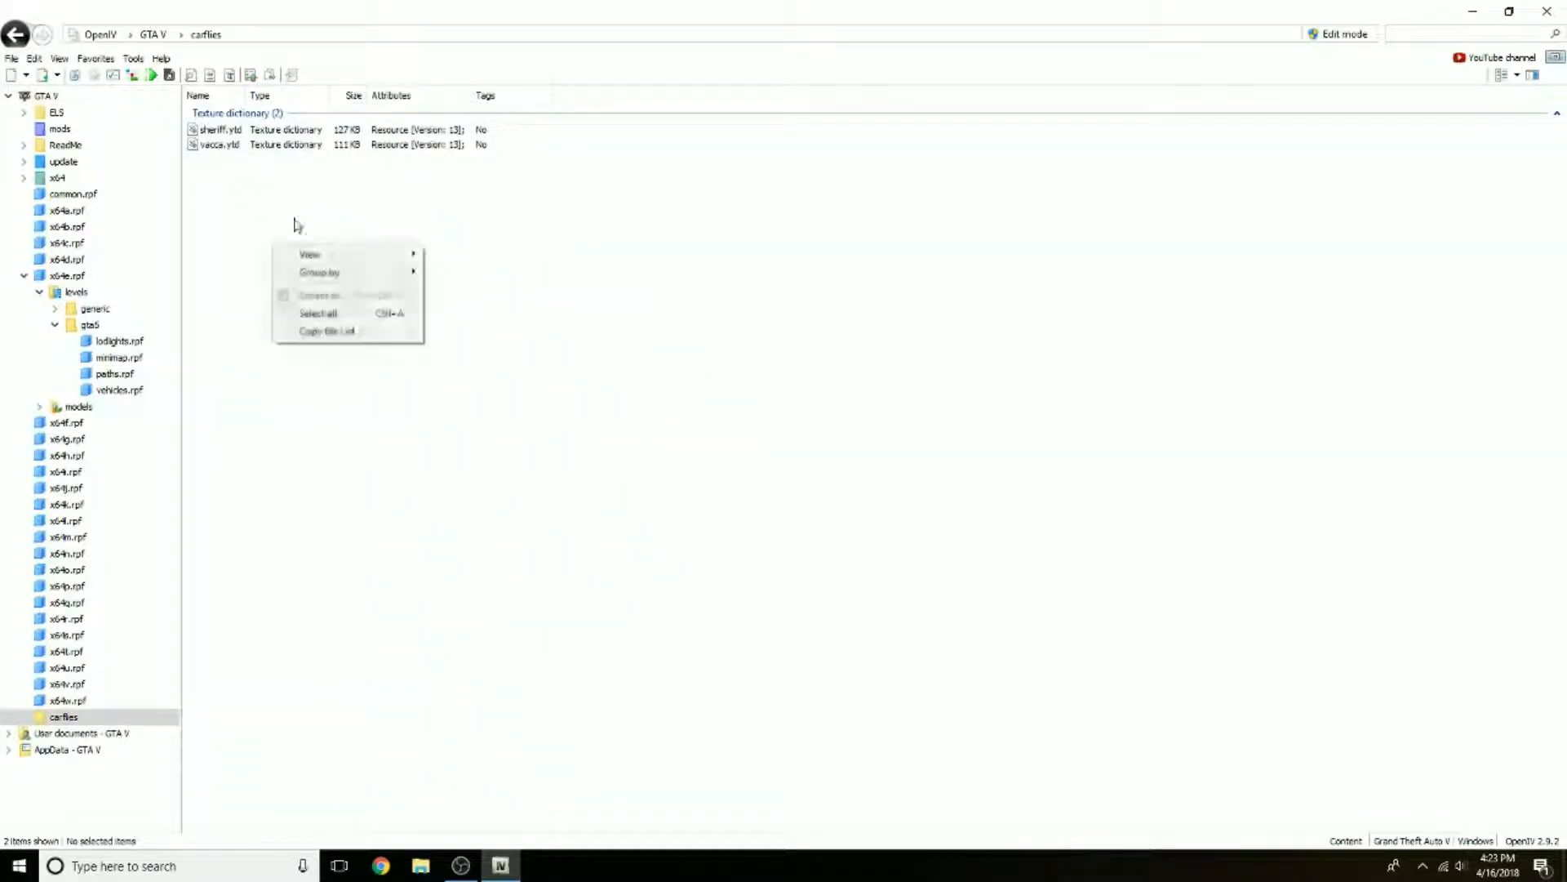
{"action": "left_click", "coordinate": [295, 218]}
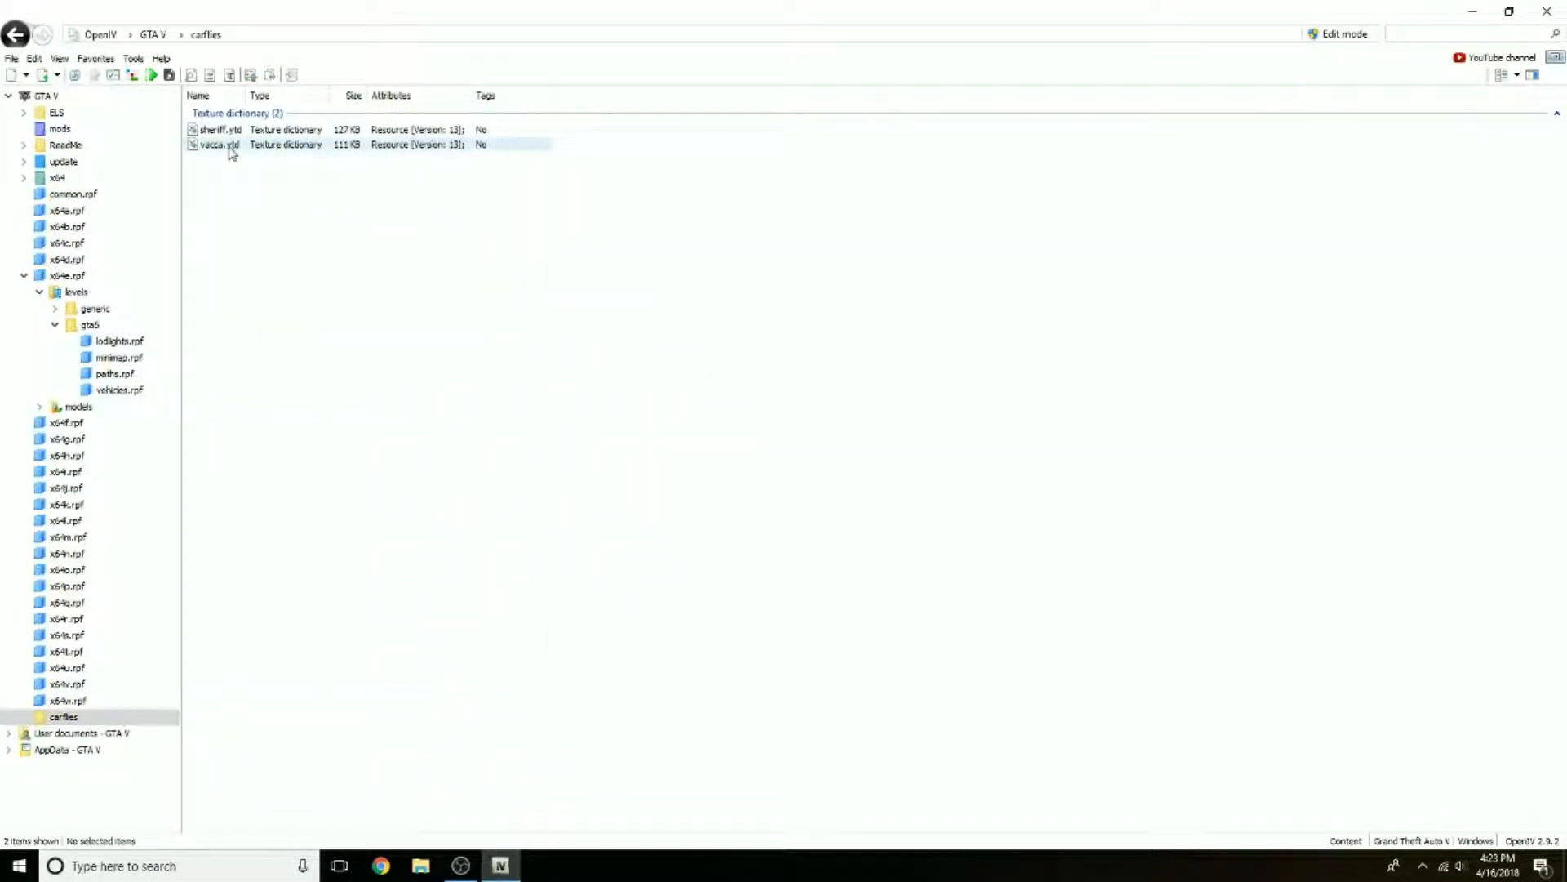
Step: Open vacca.ytd and preview its textures, including vehicle_generic_mesh4, vel_badges, vel_lights and vel_badges_n
{"action": "left_click", "coordinate": [231, 149]}
{"action": "double_click", "coordinate": [229, 145]}
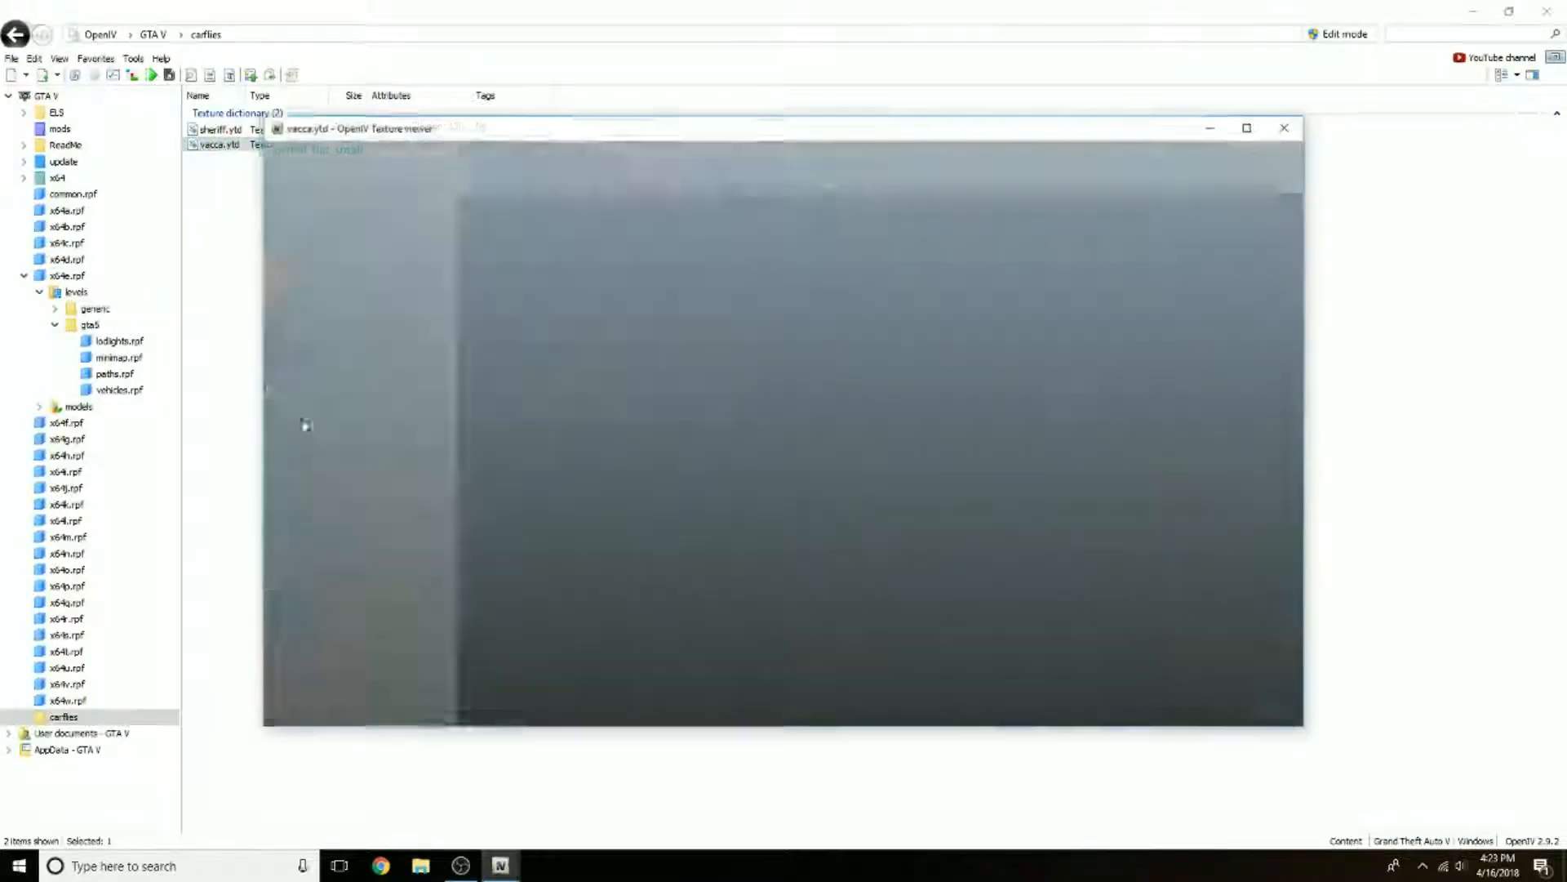
{"action": "left_click", "coordinate": [349, 236]}
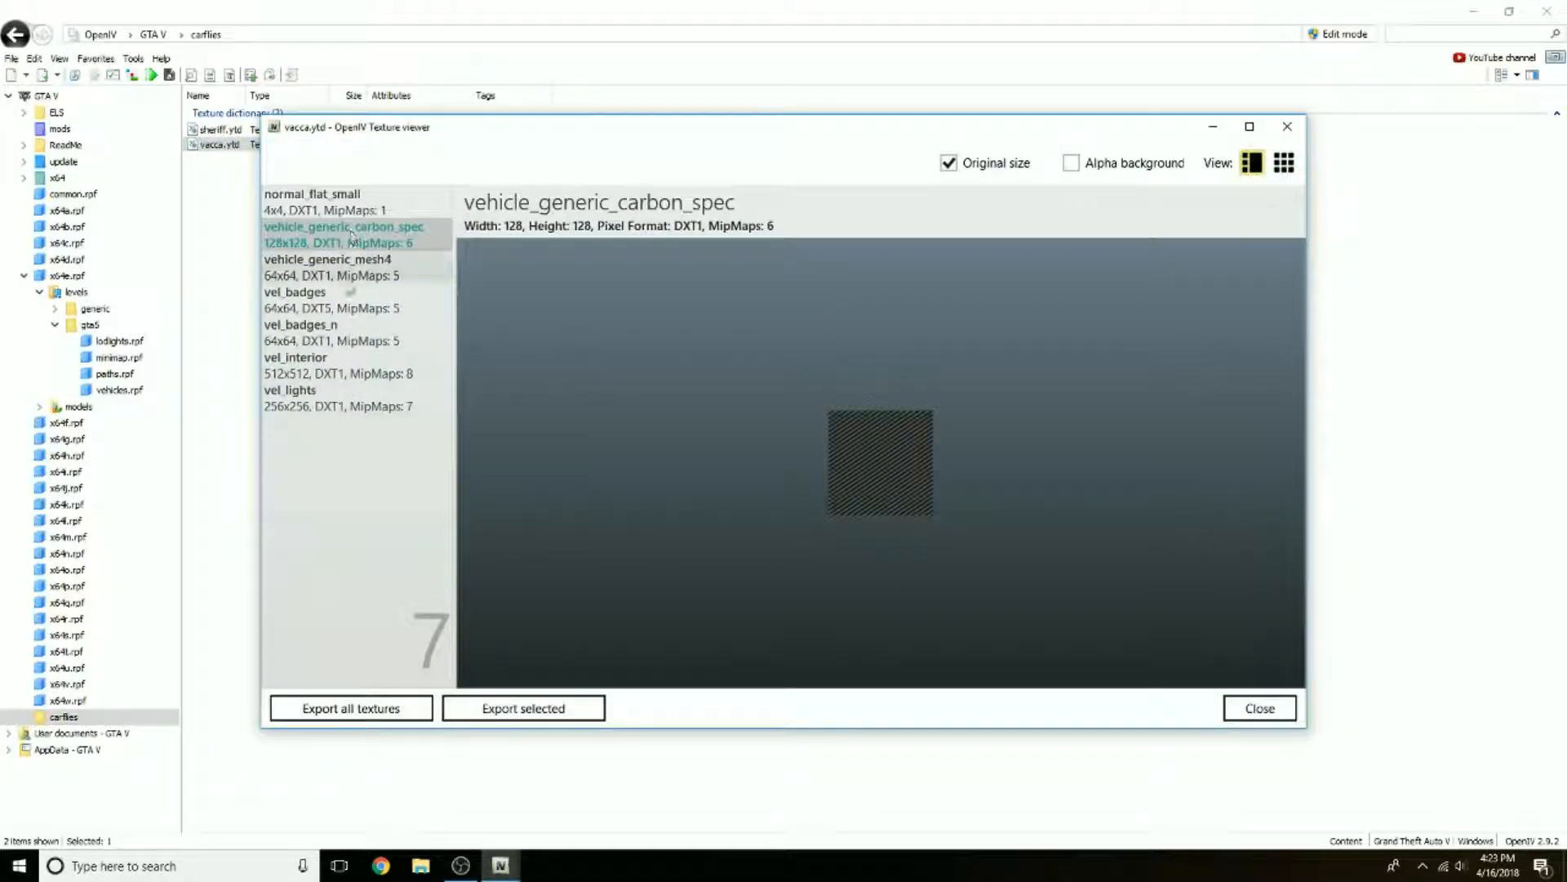
{"action": "left_click", "coordinate": [338, 268]}
{"action": "left_click", "coordinate": [326, 306]}
{"action": "left_click", "coordinate": [310, 397]}
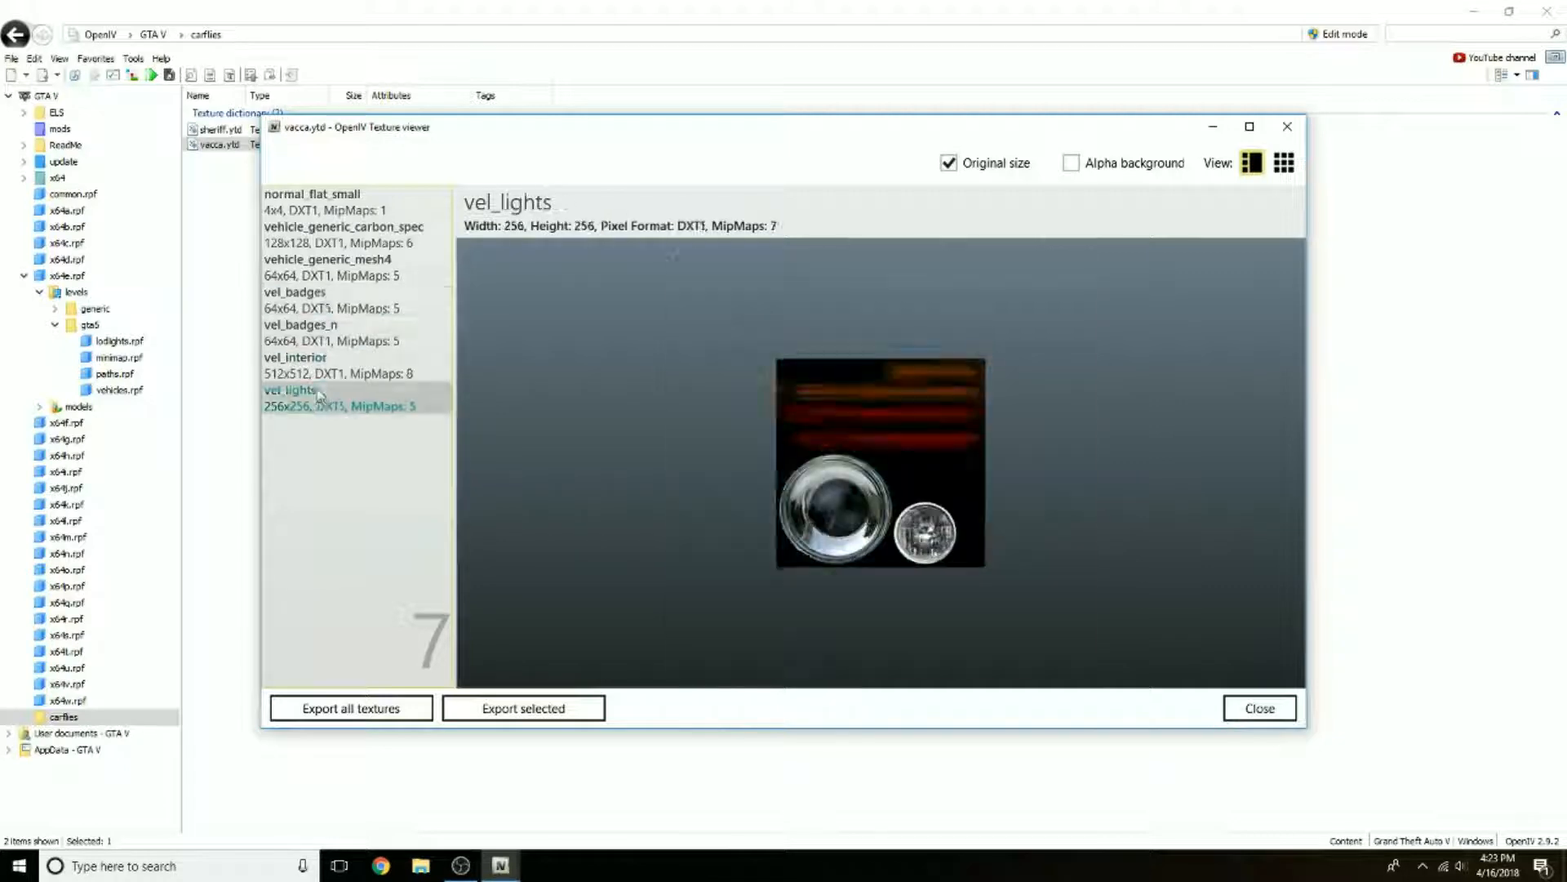
{"action": "left_click", "coordinate": [314, 332]}
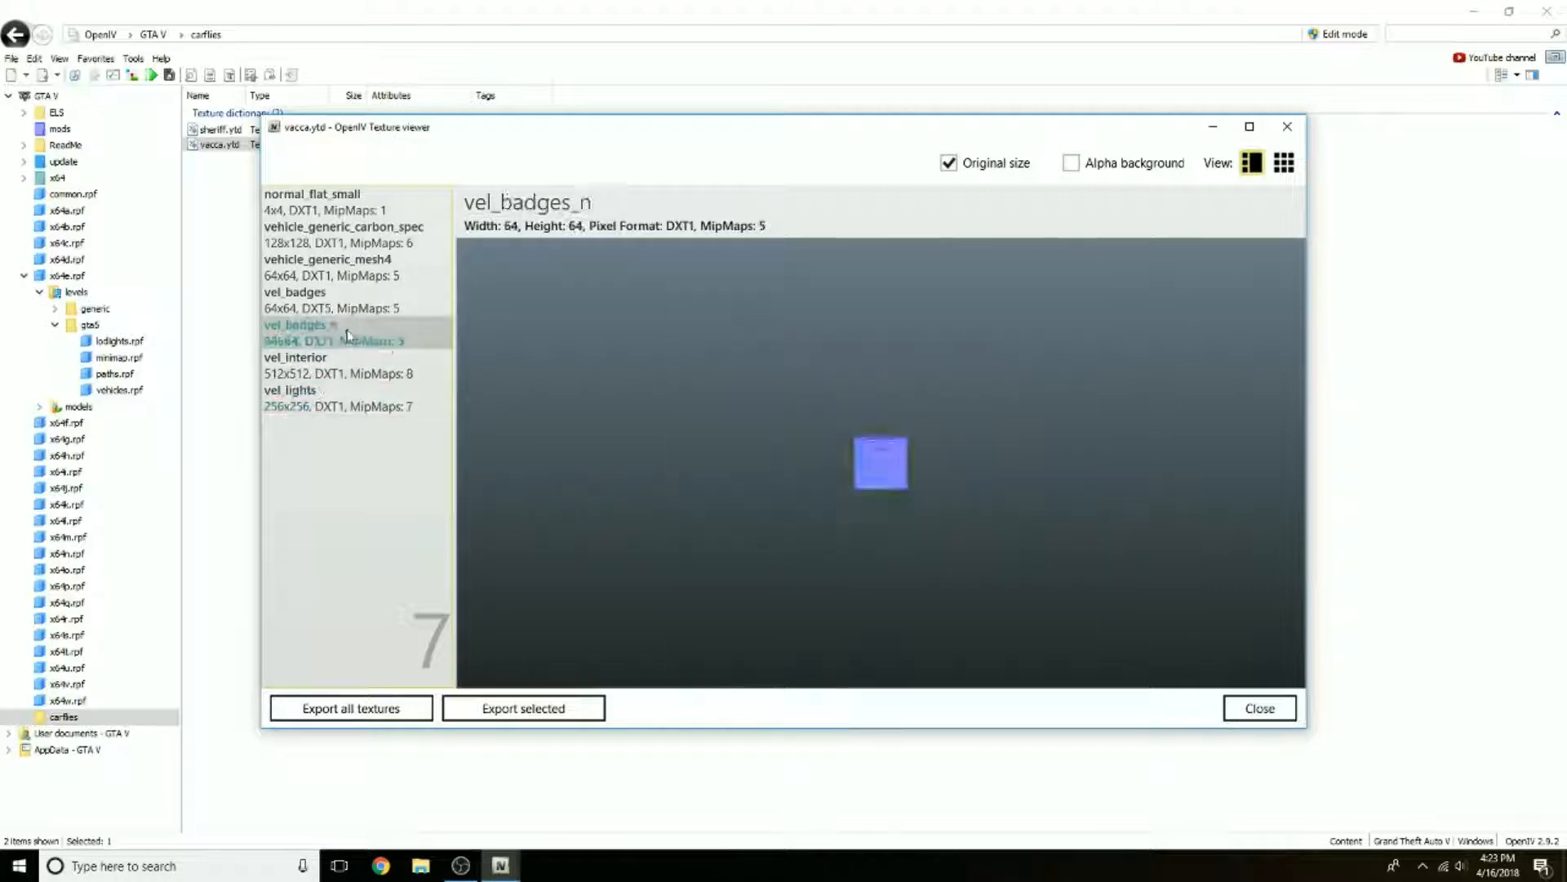
Step: Export all vacca.ytd textures in DirectDraw Surface (.dds) format to the desktop's textures folder and close the texture viewer
{"action": "left_click", "coordinate": [360, 710]}
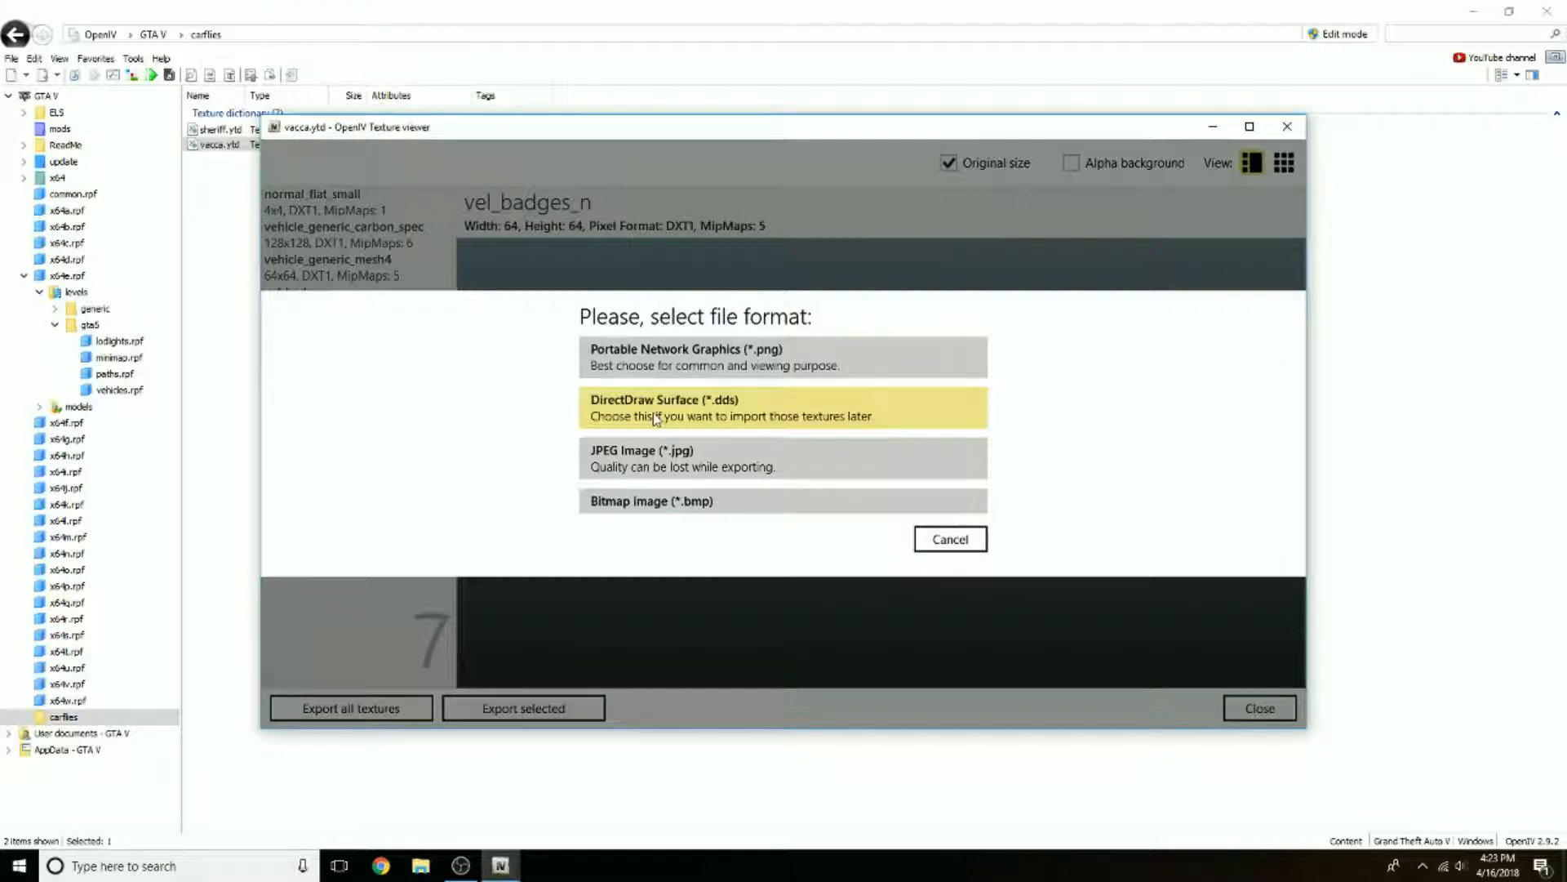
{"action": "left_click", "coordinate": [655, 416]}
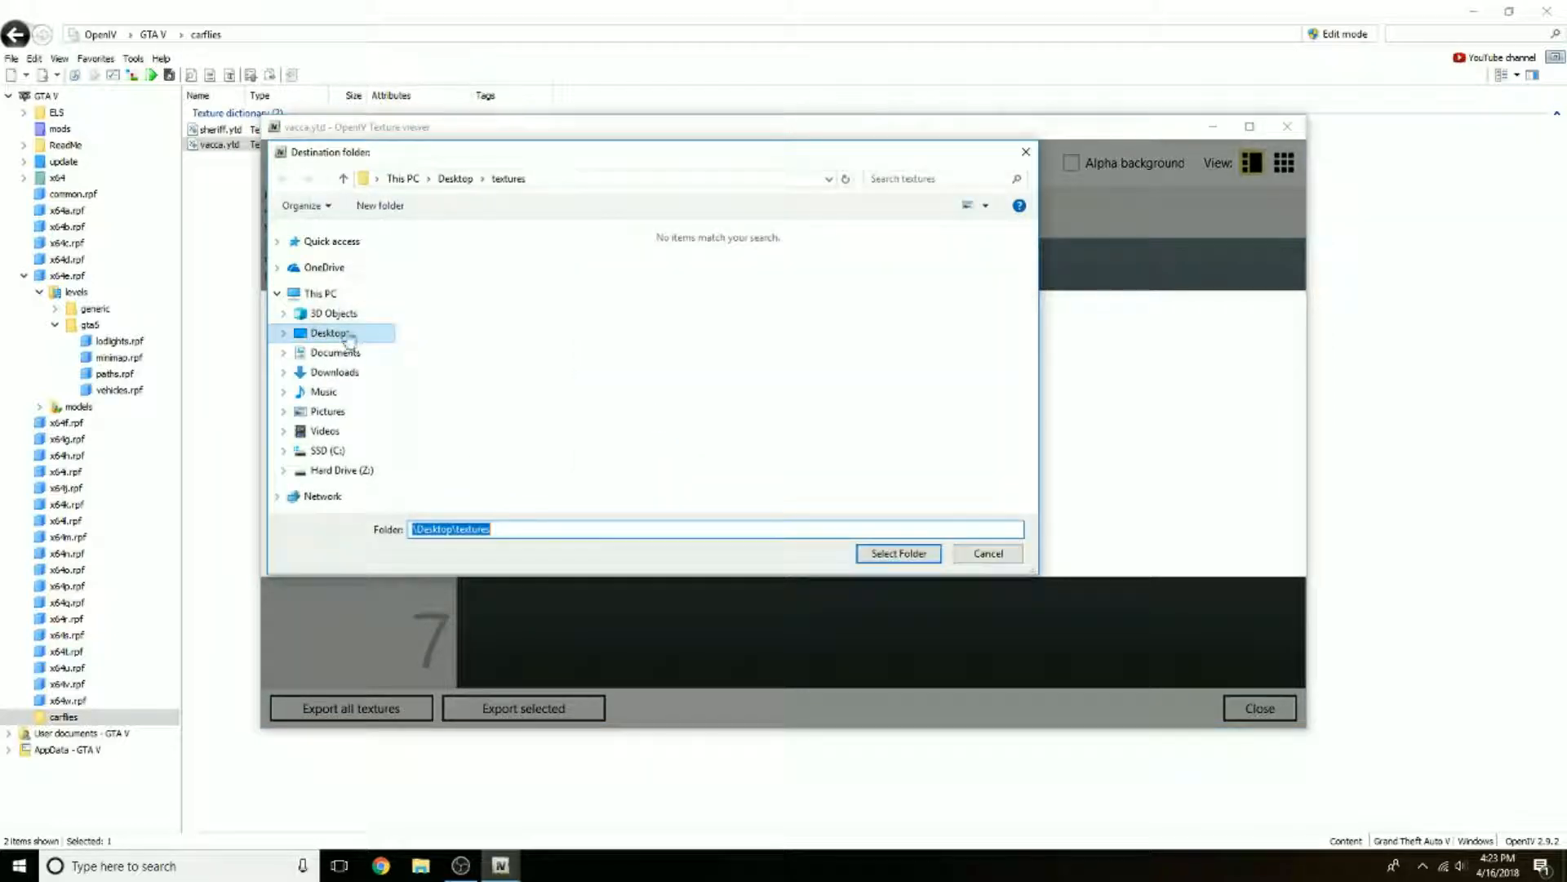
{"action": "left_click", "coordinate": [330, 333]}
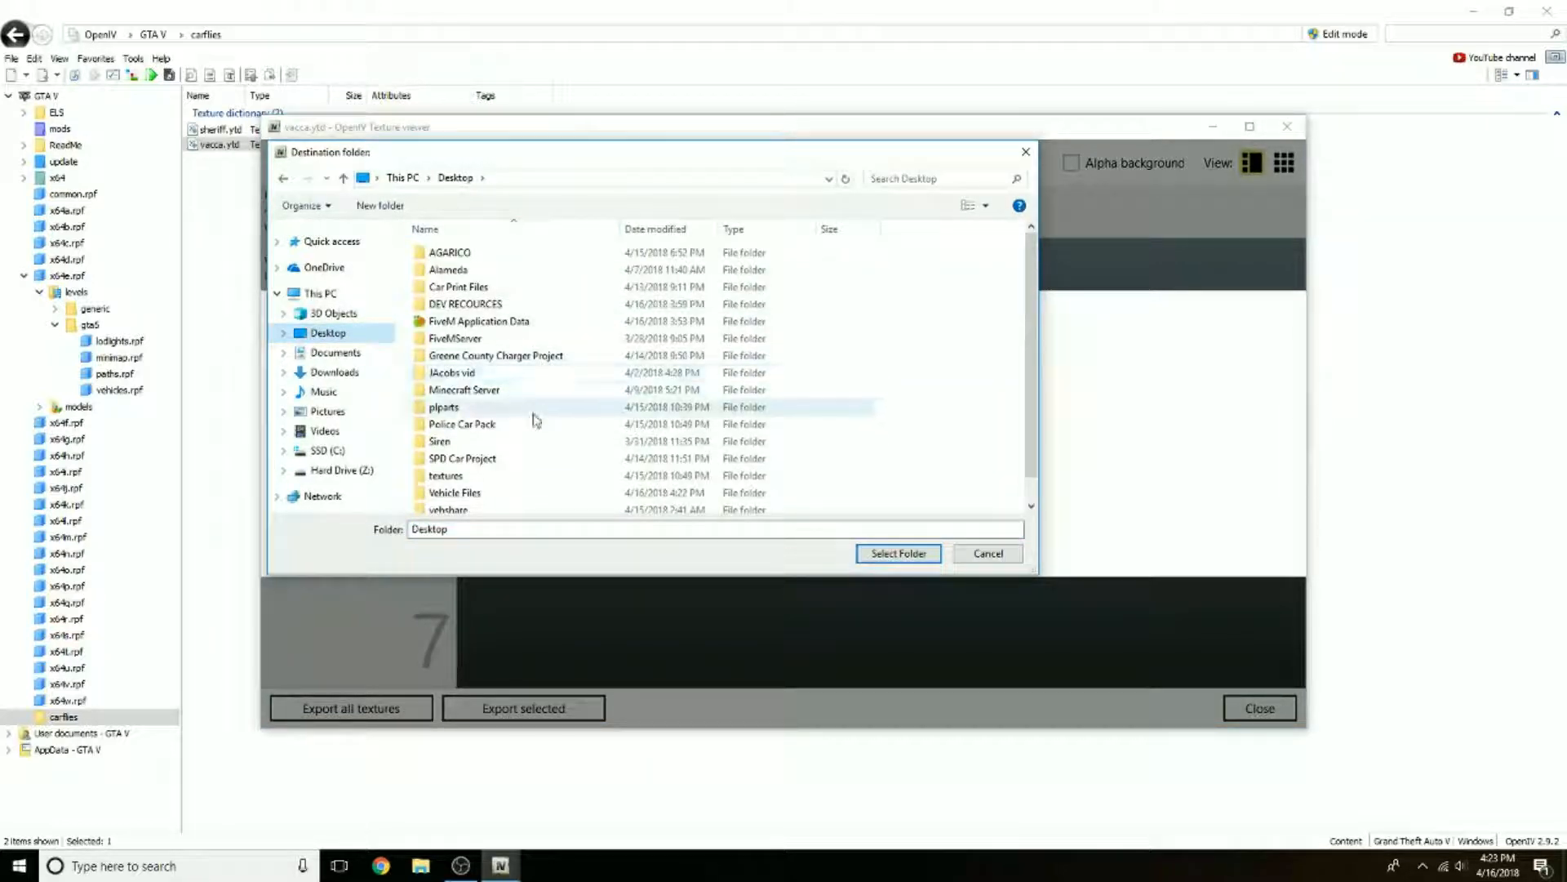
{"action": "double_click", "coordinate": [604, 475]}
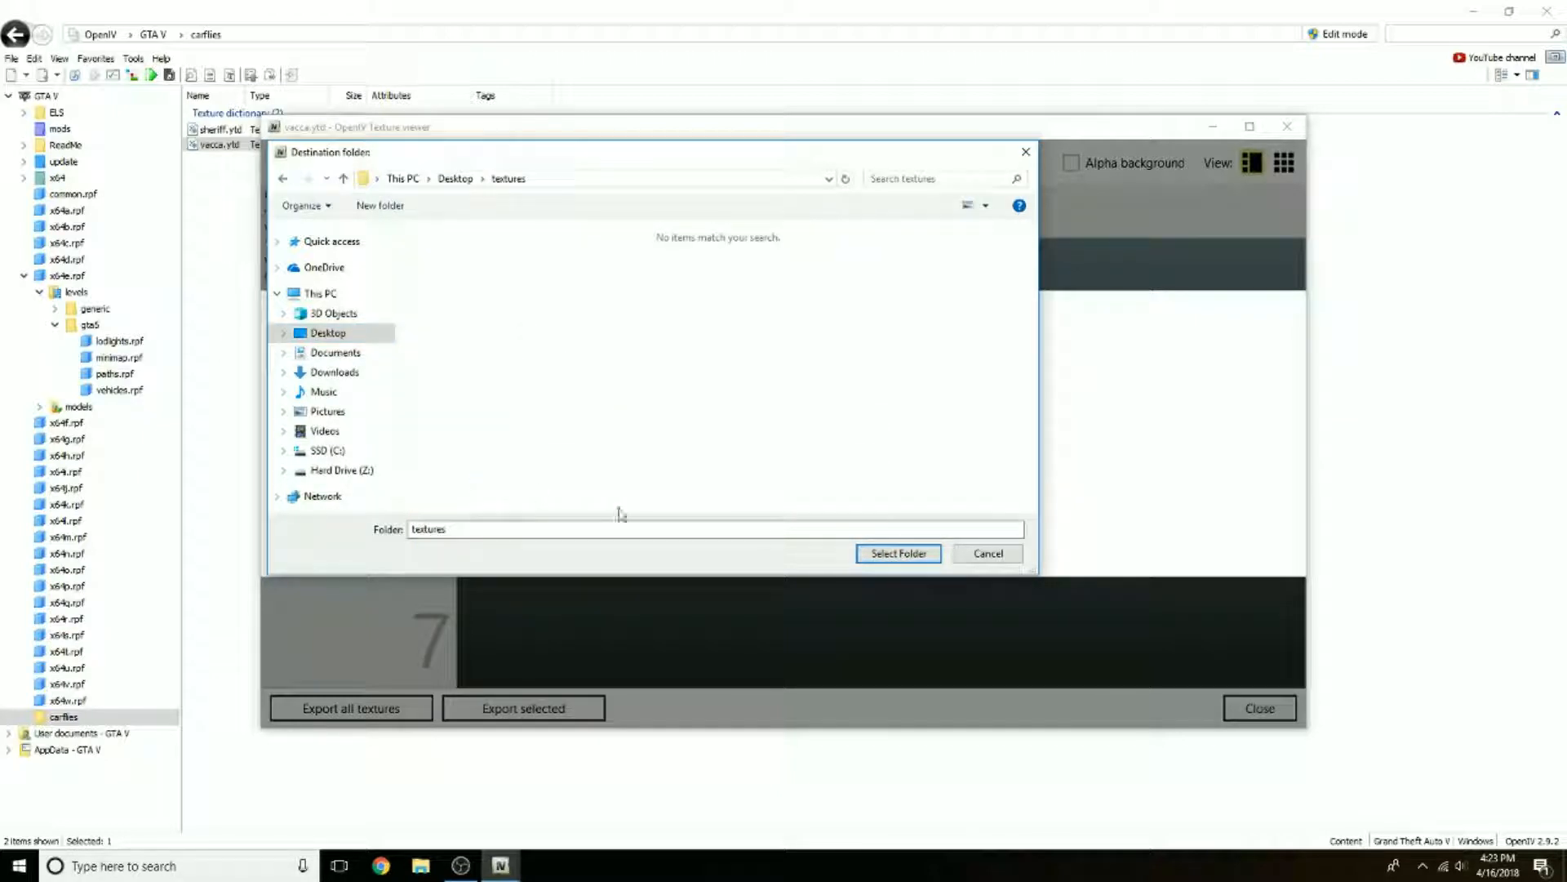
{"action": "left_click", "coordinate": [877, 554]}
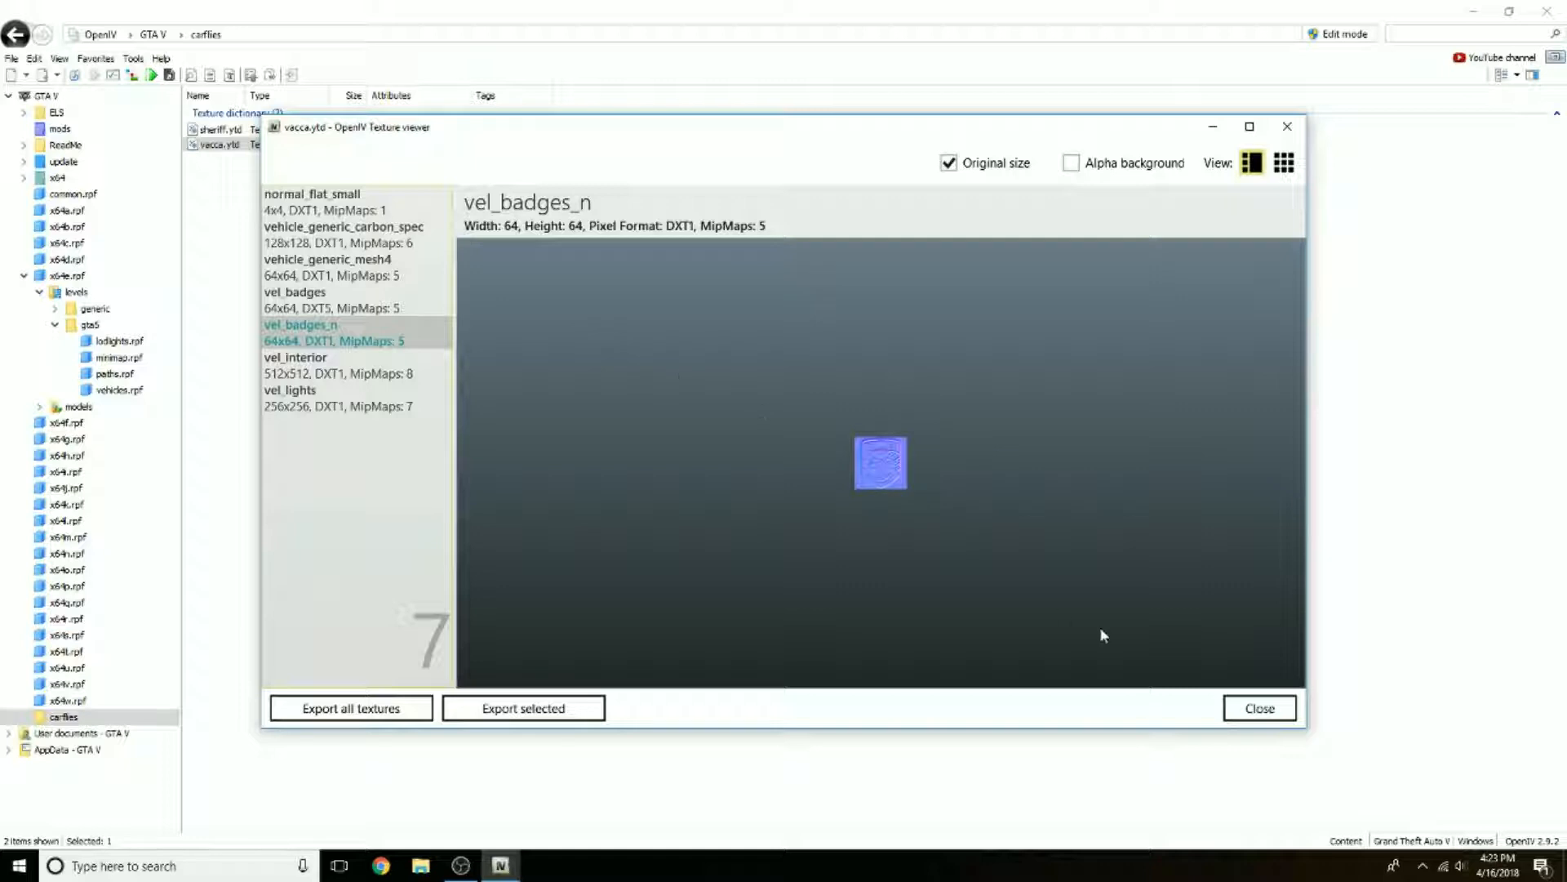
{"action": "left_click", "coordinate": [1258, 712]}
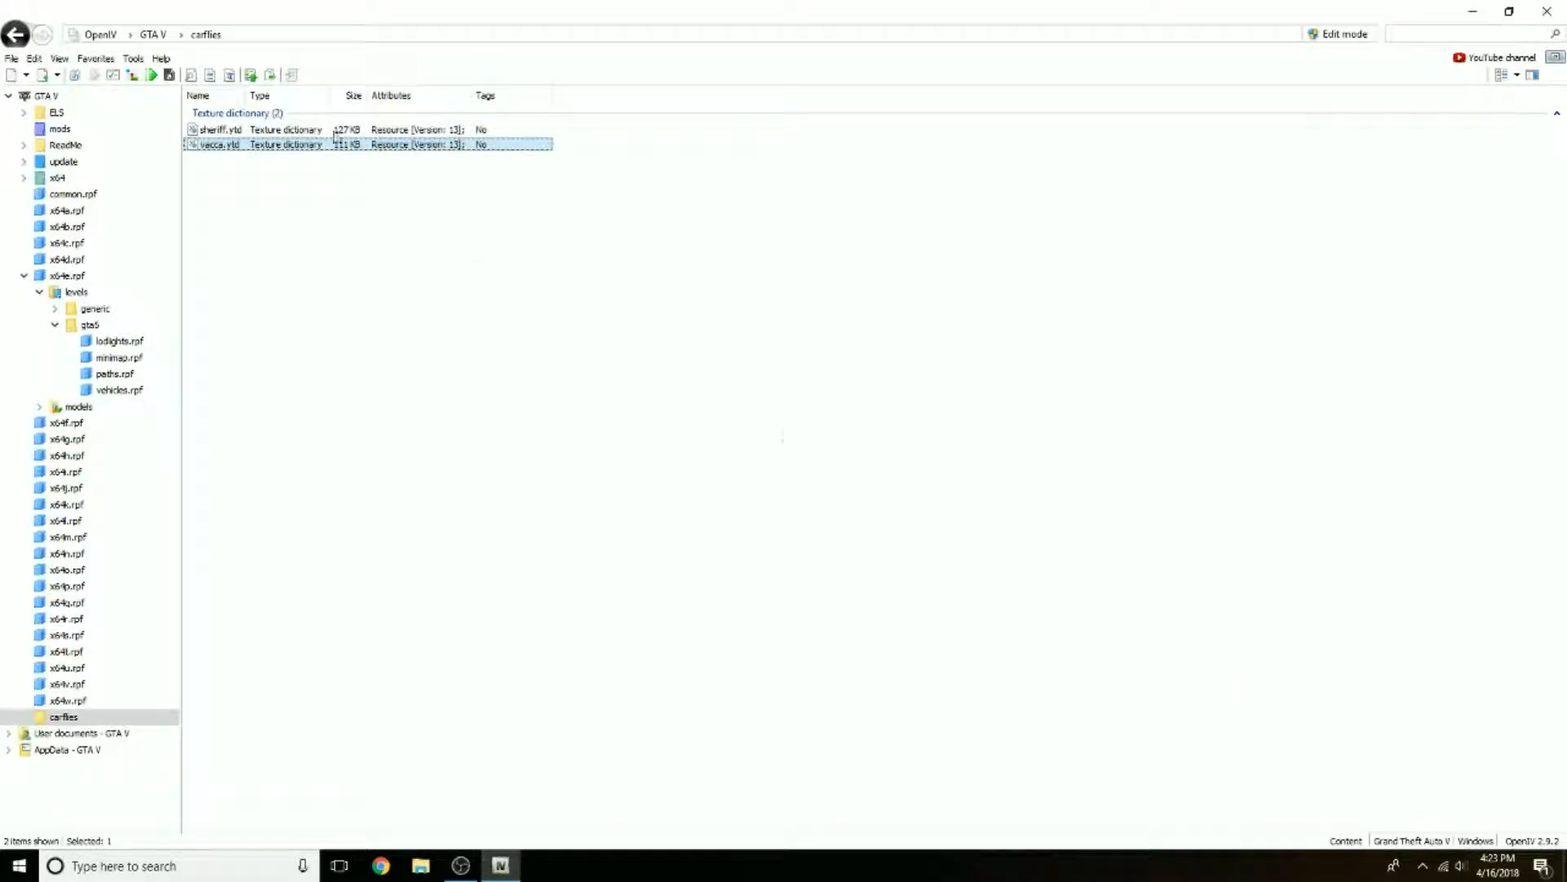
Step: Turn on edit mode, accept automatic saving of changes, and open sheriff.ytd in the texture editor
{"action": "left_click", "coordinate": [1342, 36]}
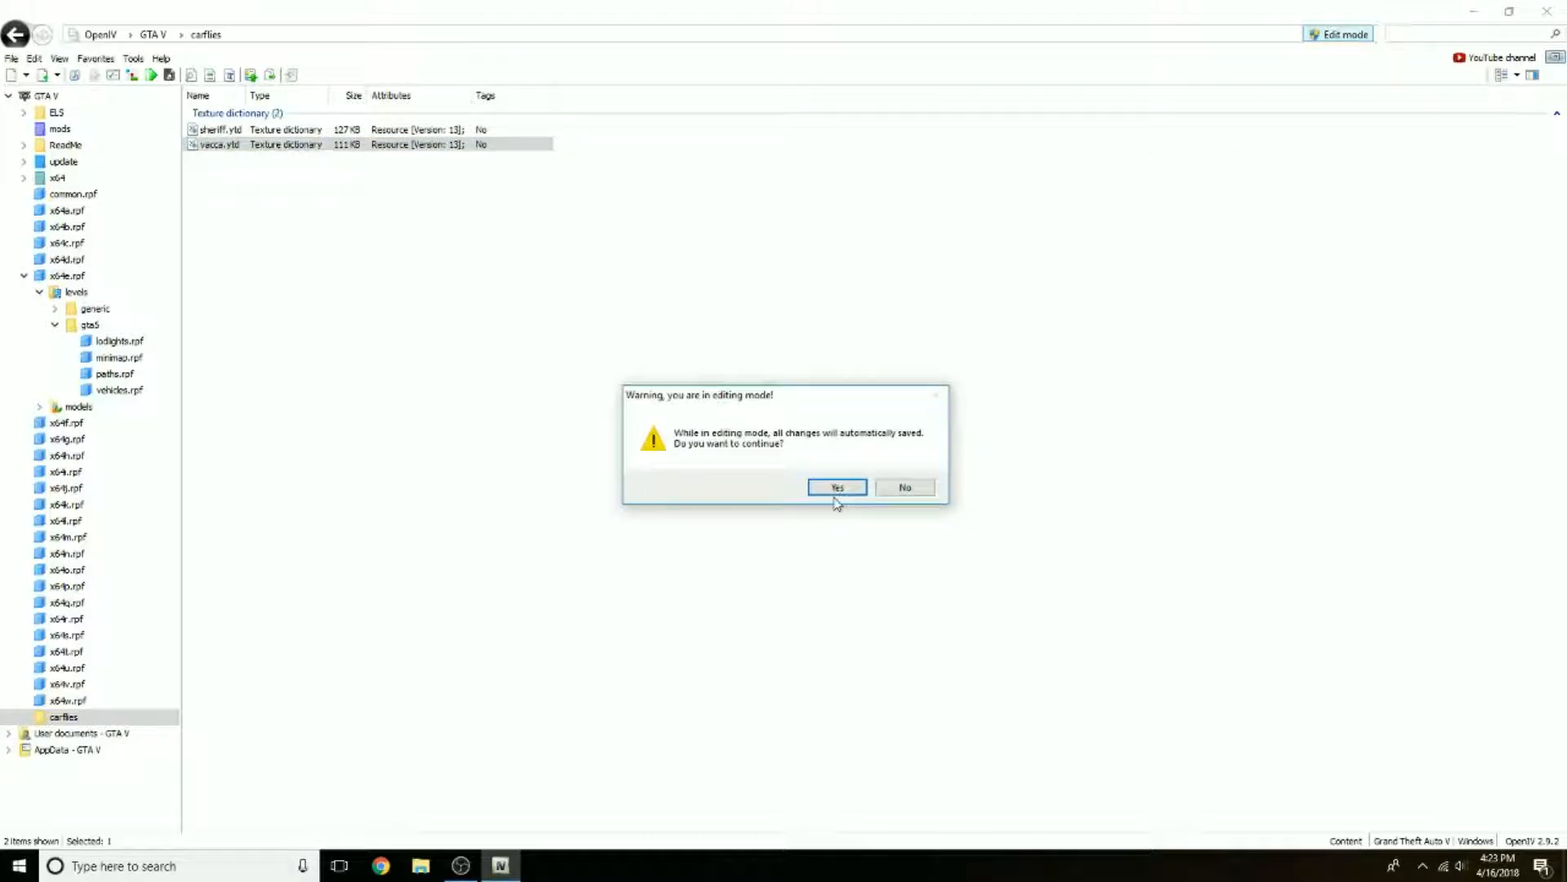
{"action": "left_click", "coordinate": [836, 490]}
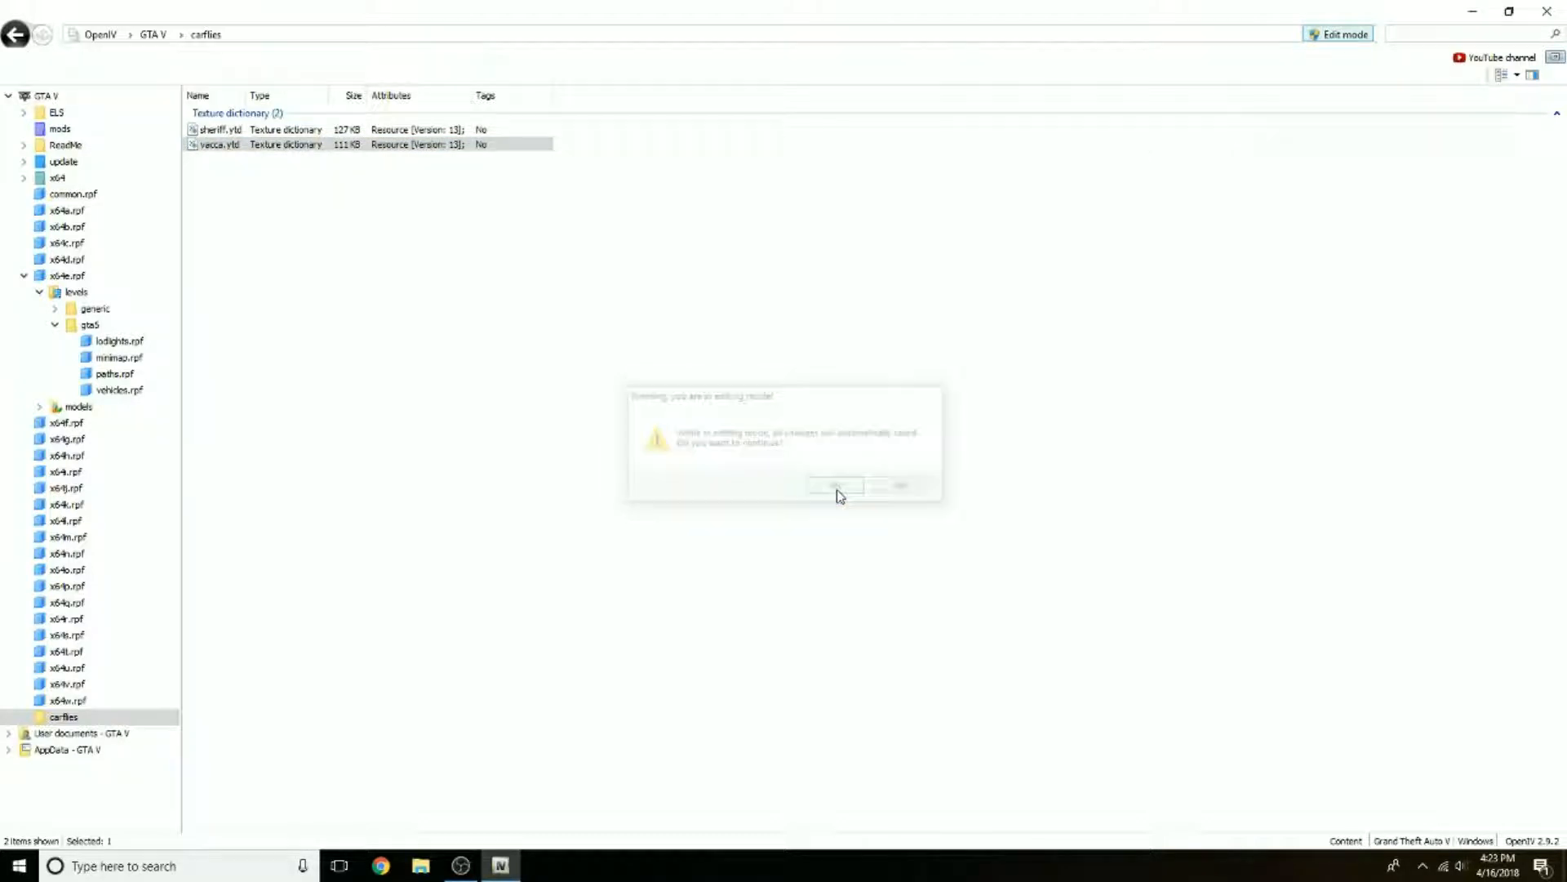
{"action": "left_click", "coordinate": [258, 133]}
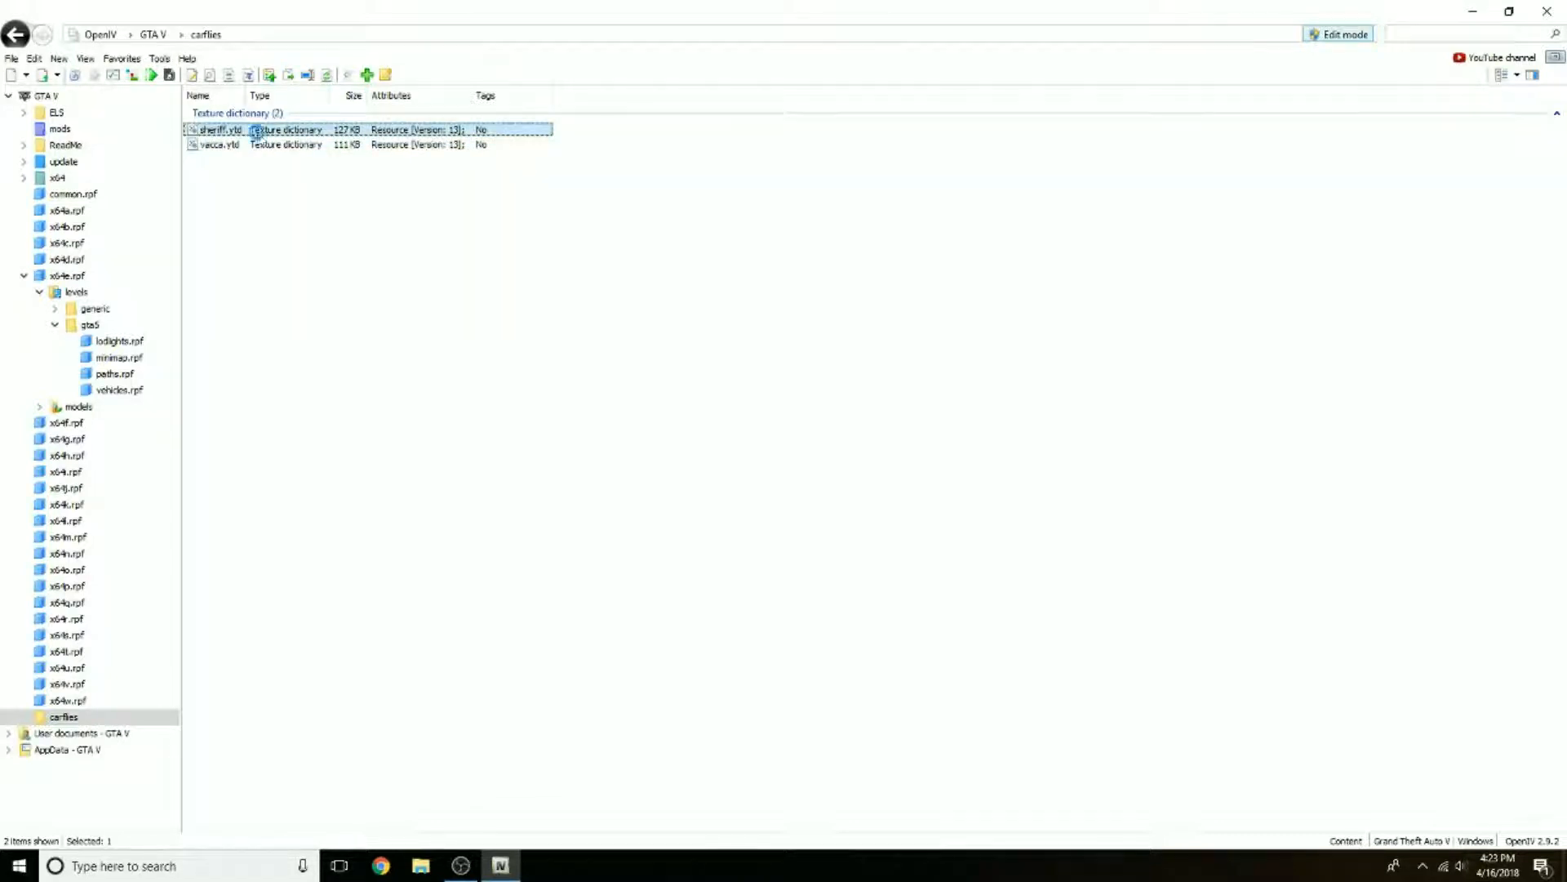
{"action": "double_click", "coordinate": [256, 132]}
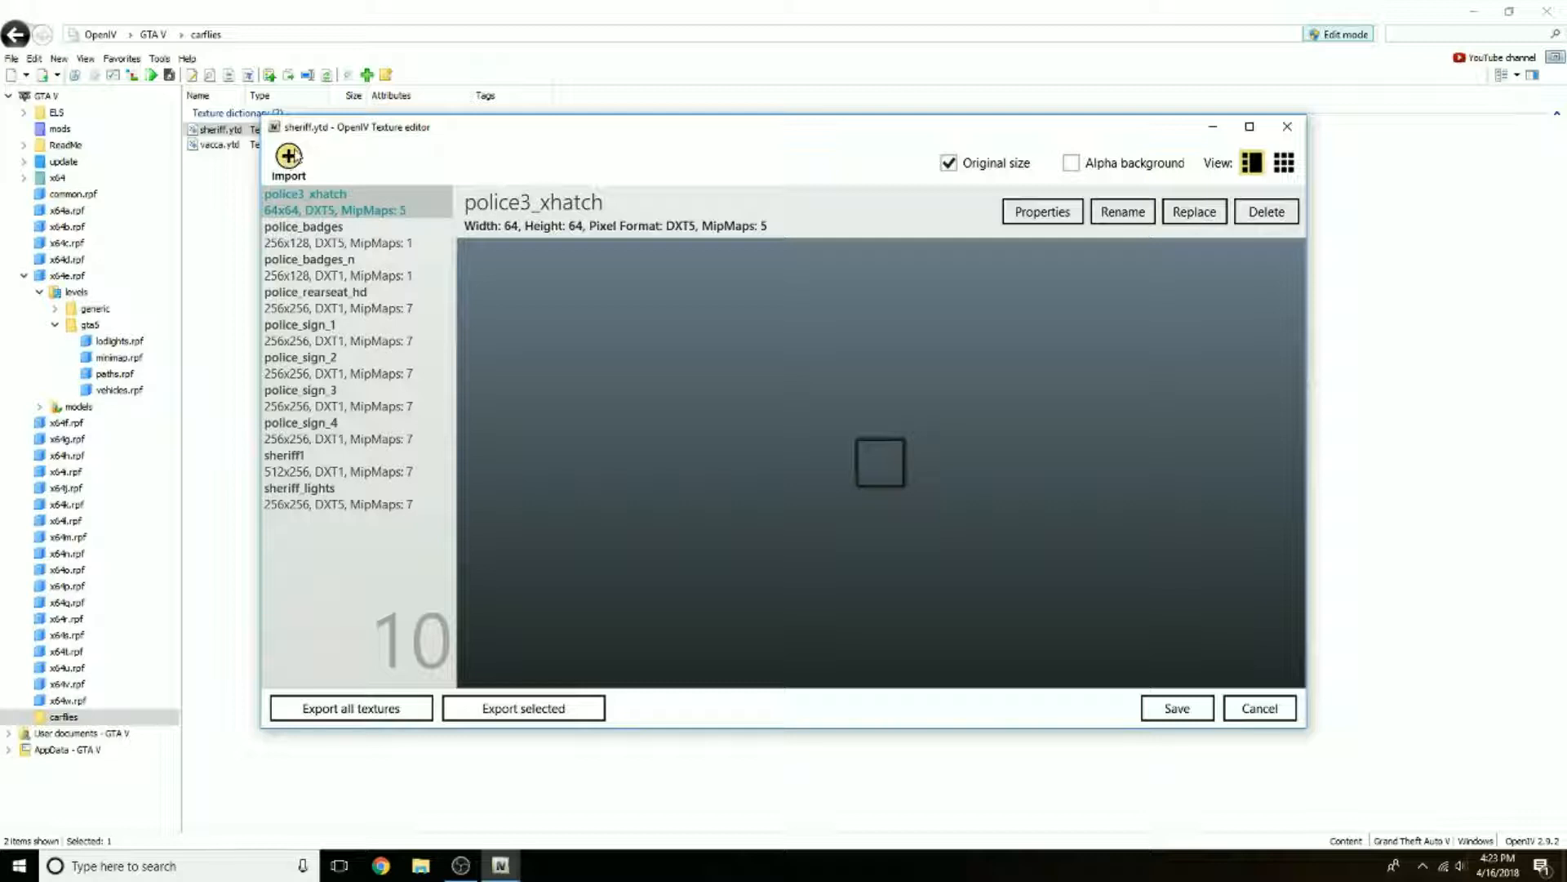
Step: Import all seven exported vacca textures from the desktop's textures folder into sheriff.ytd with automatic import options, and save the texture dictionary
{"action": "left_click", "coordinate": [327, 294]}
{"action": "key", "text": "Down"}
{"action": "key", "text": "Down"}
{"action": "key", "text": "Down"}
{"action": "key", "text": "Down"}
{"action": "key", "text": "Down"}
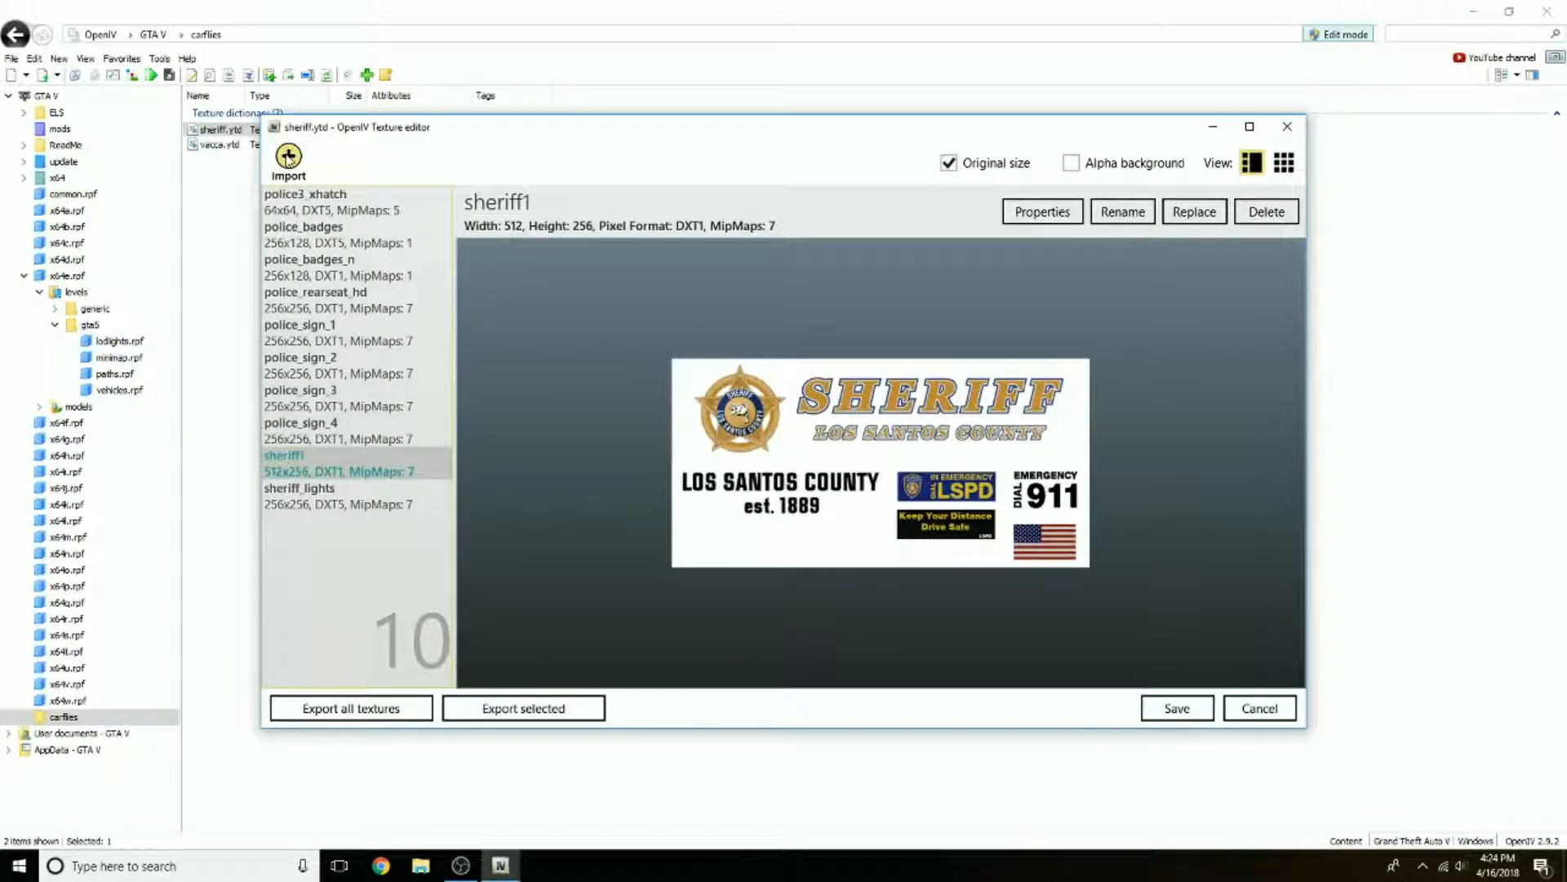
{"action": "left_click", "coordinate": [287, 156]}
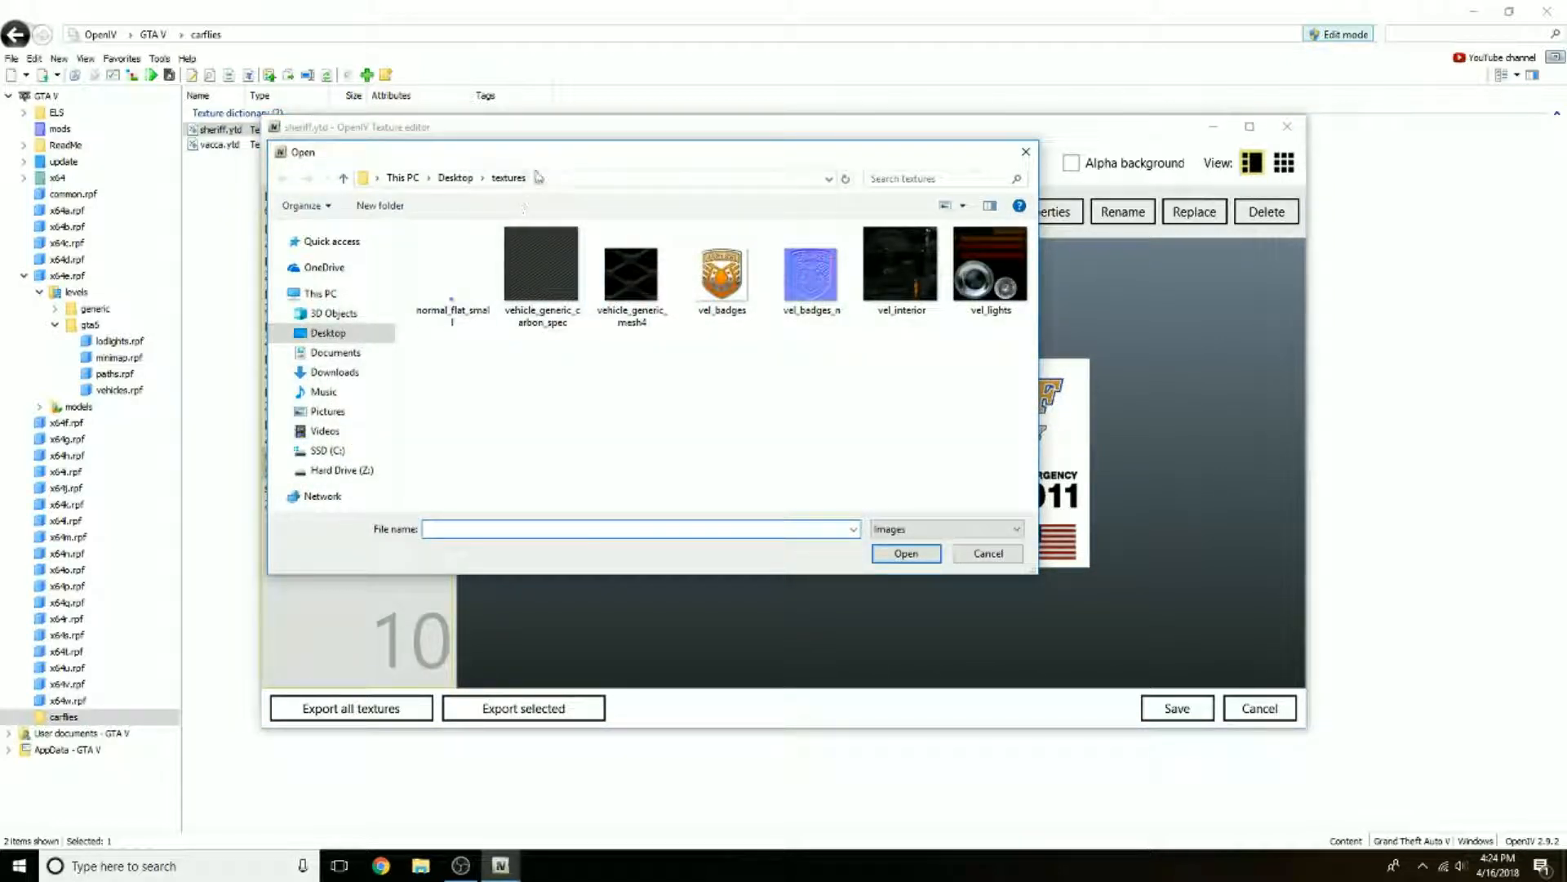
{"action": "left_click", "coordinate": [458, 179]}
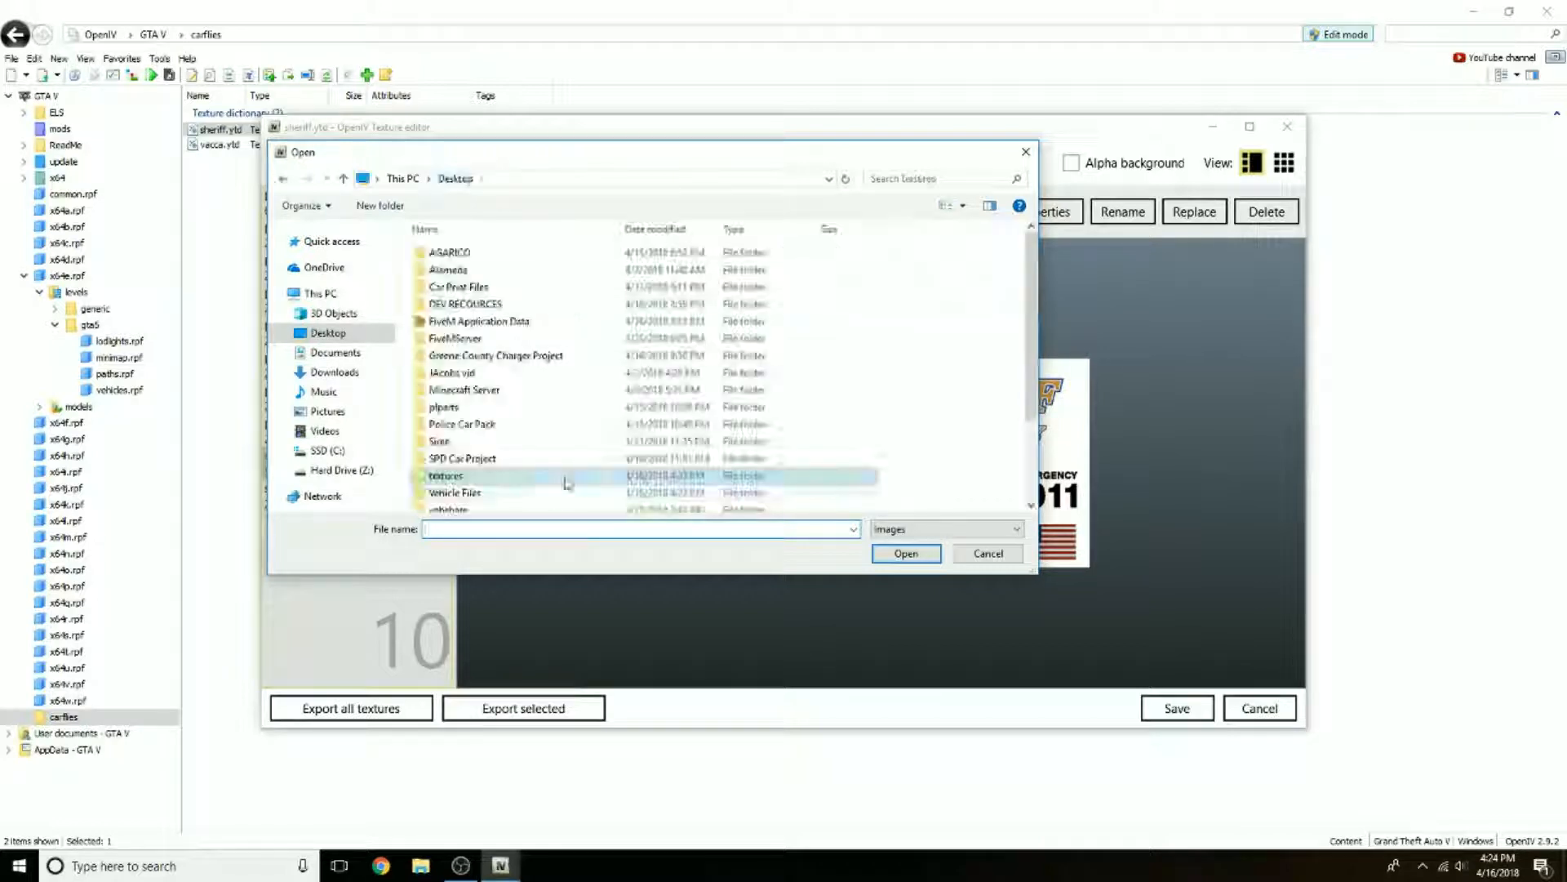
{"action": "double_click", "coordinate": [453, 481]}
{"action": "left_click_drag", "start_coordinate": [444, 364], "coordinate": [955, 478]}
{"action": "left_click", "coordinate": [929, 553]}
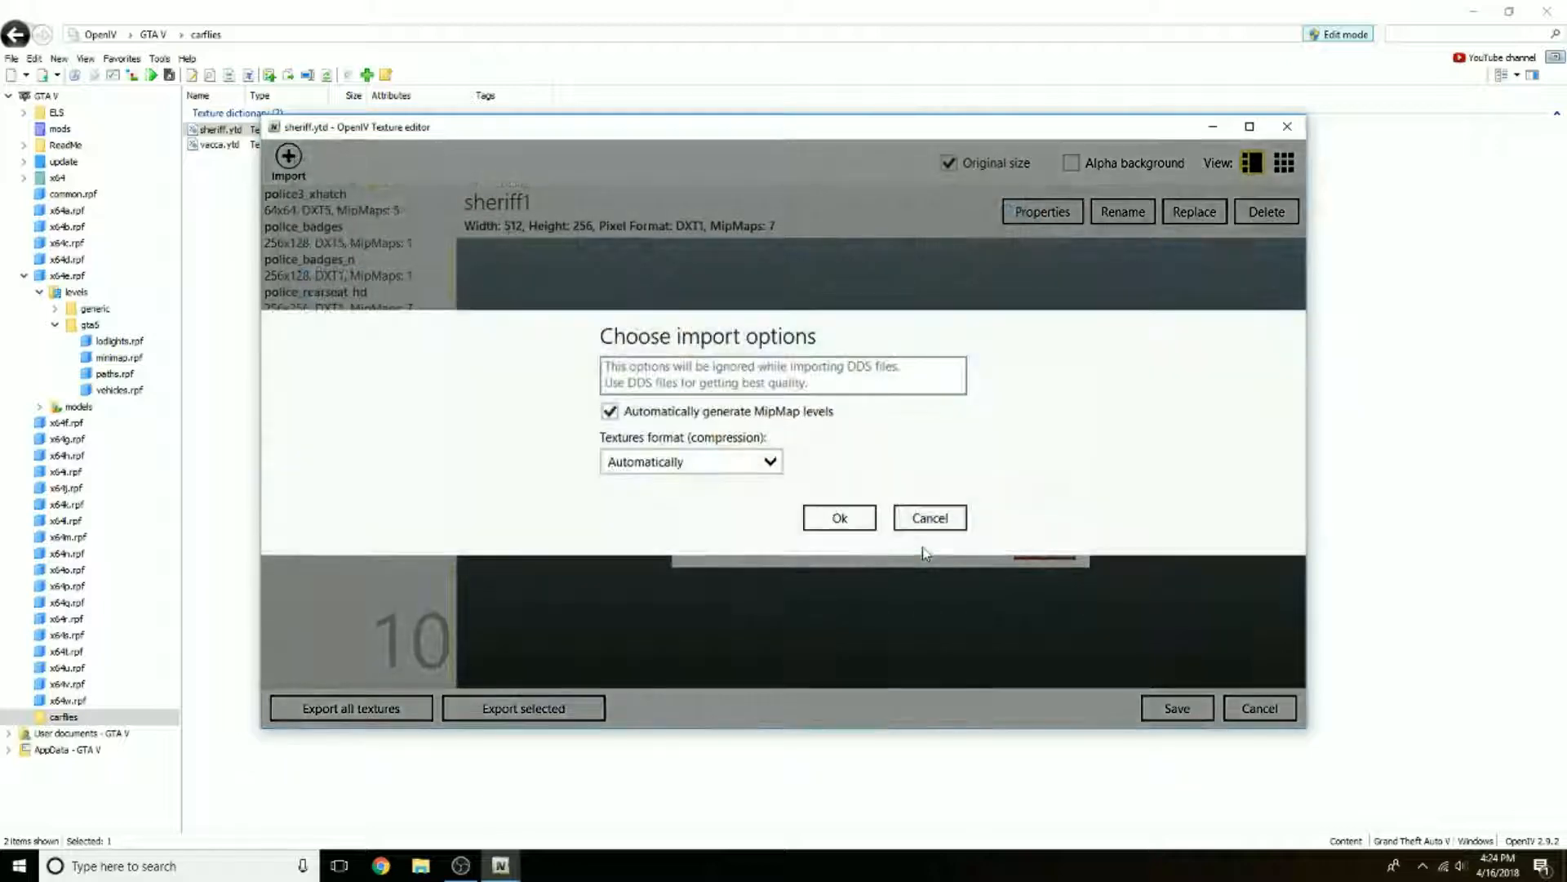
{"action": "left_click", "coordinate": [841, 520]}
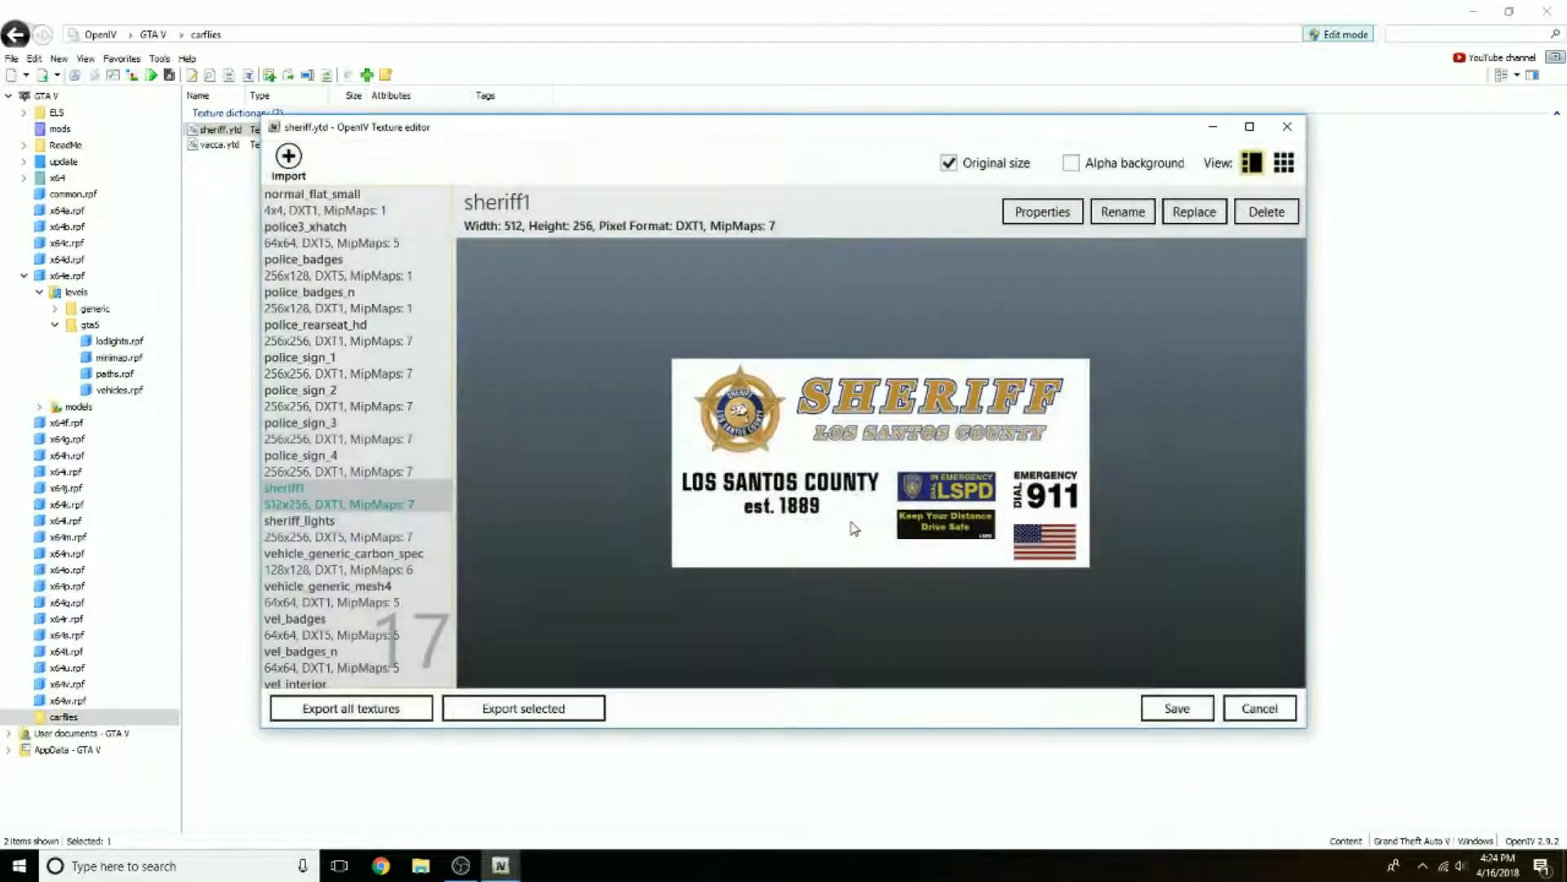
{"action": "left_click", "coordinate": [1149, 717]}
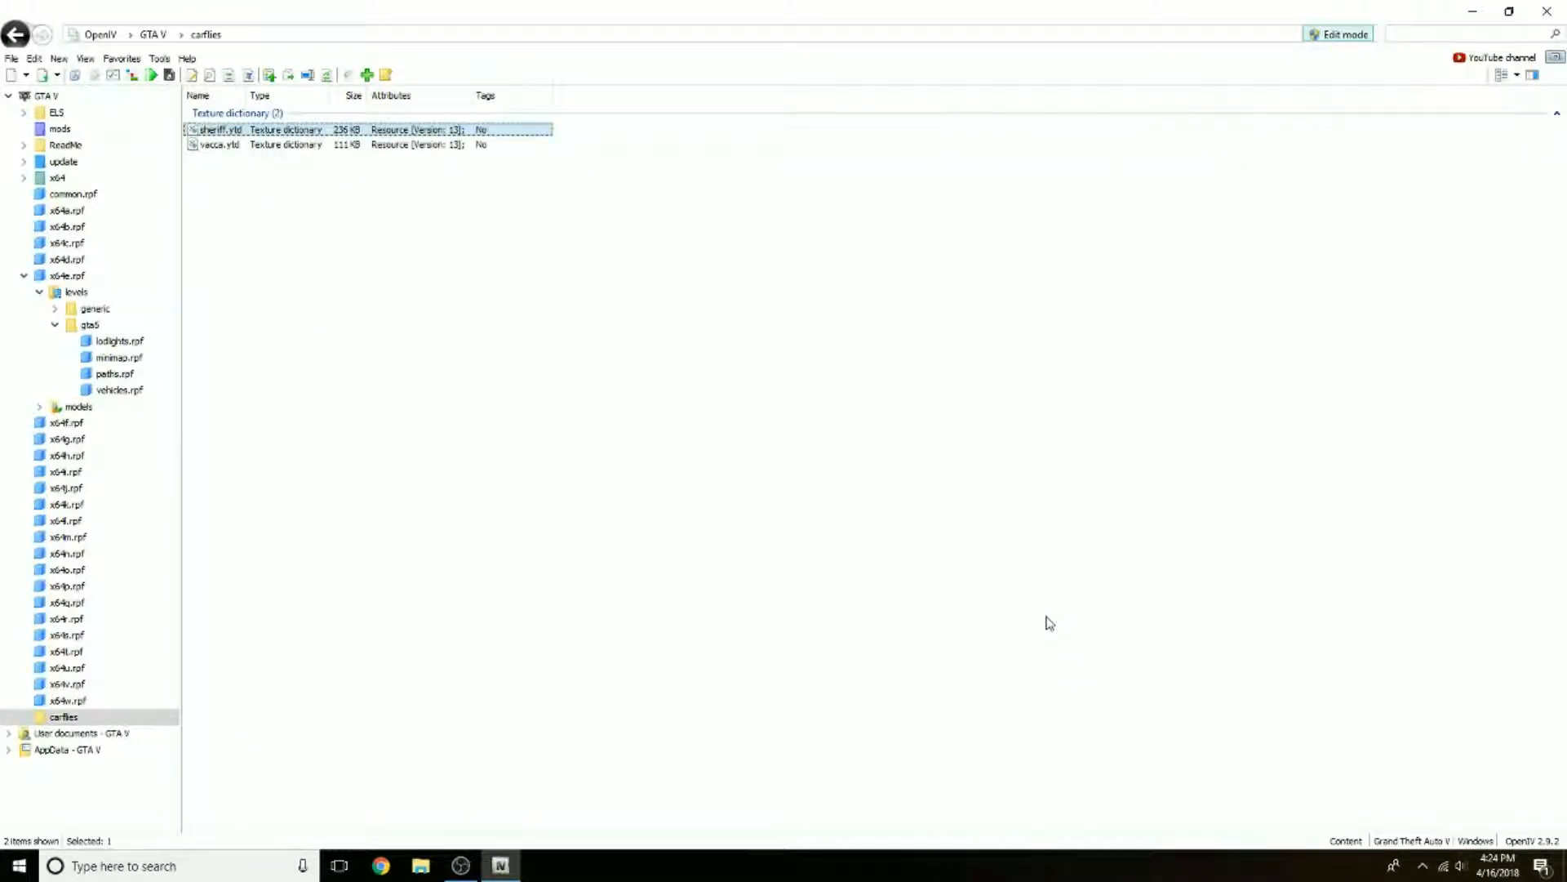
Step: Copy sheriff.ytd to the desktop below sheriff.yft, close OpenIV, and move the Grand Theft Auto V shortcut in with the other icons
{"action": "left_click_drag", "start_coordinate": [885, 16], "coordinate": [1169, 88]}
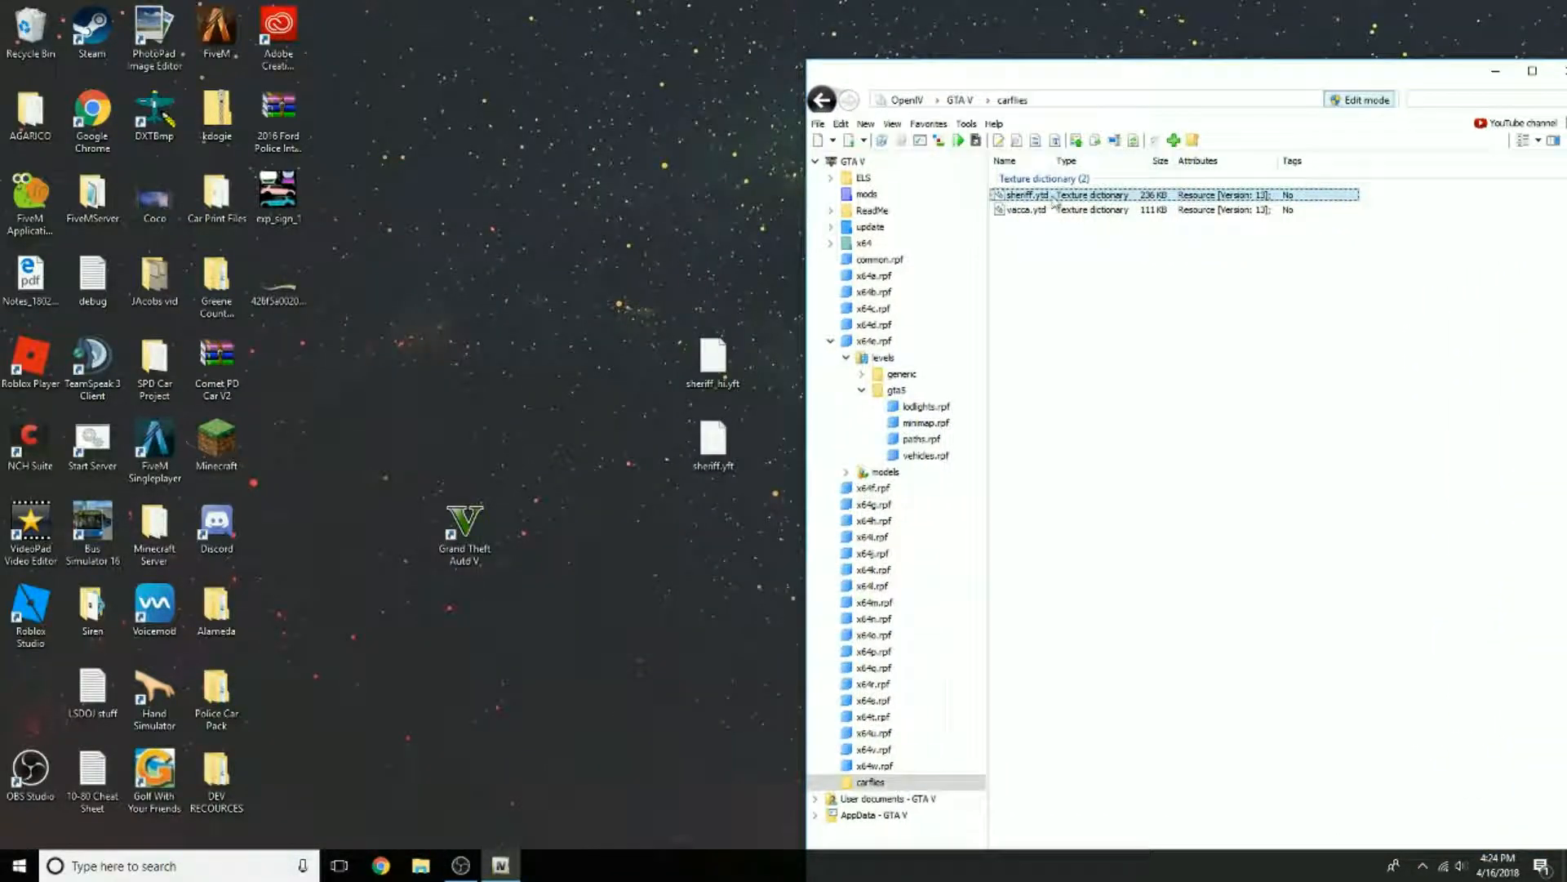
{"action": "left_click_drag", "start_coordinate": [991, 245], "coordinate": [714, 513]}
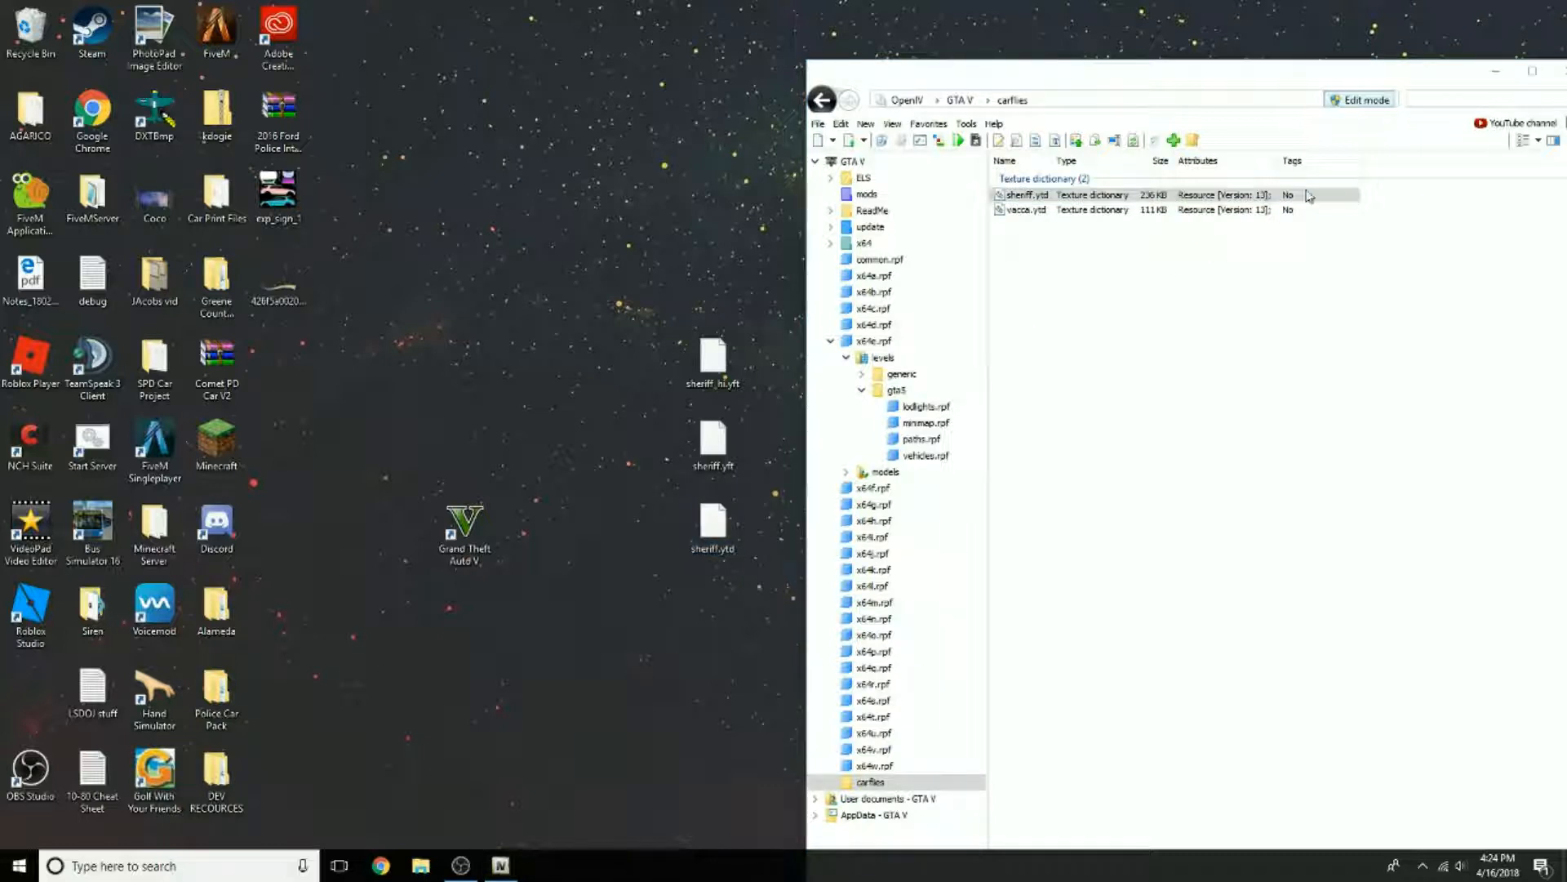
{"action": "left_click_drag", "start_coordinate": [1404, 75], "coordinate": [1278, 30]}
{"action": "left_click", "coordinate": [1460, 28]}
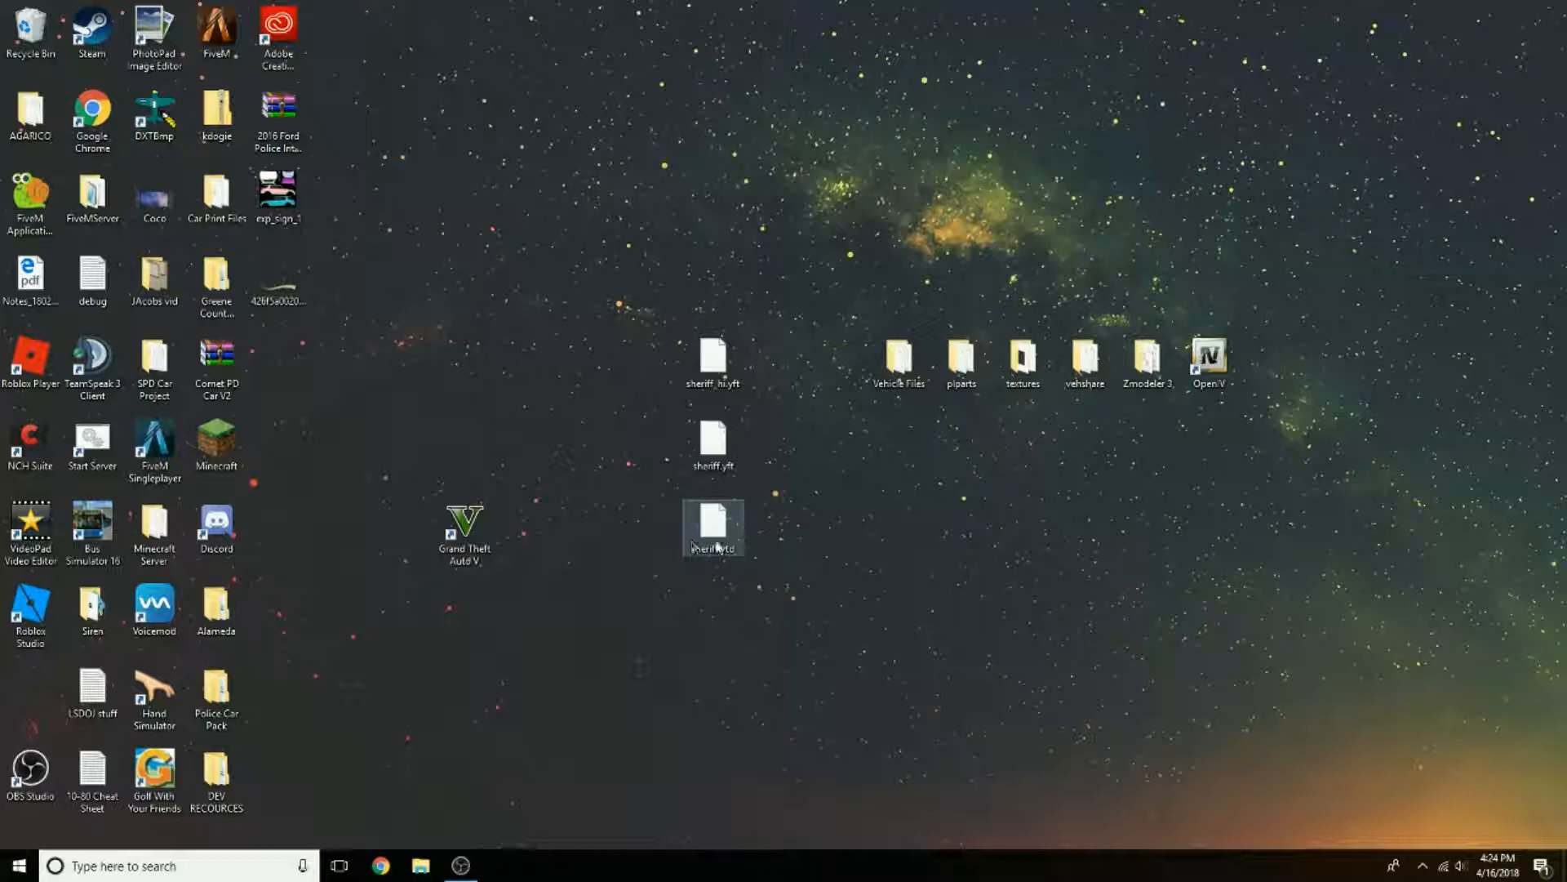
{"action": "left_click_drag", "start_coordinate": [487, 532], "coordinate": [51, 694]}
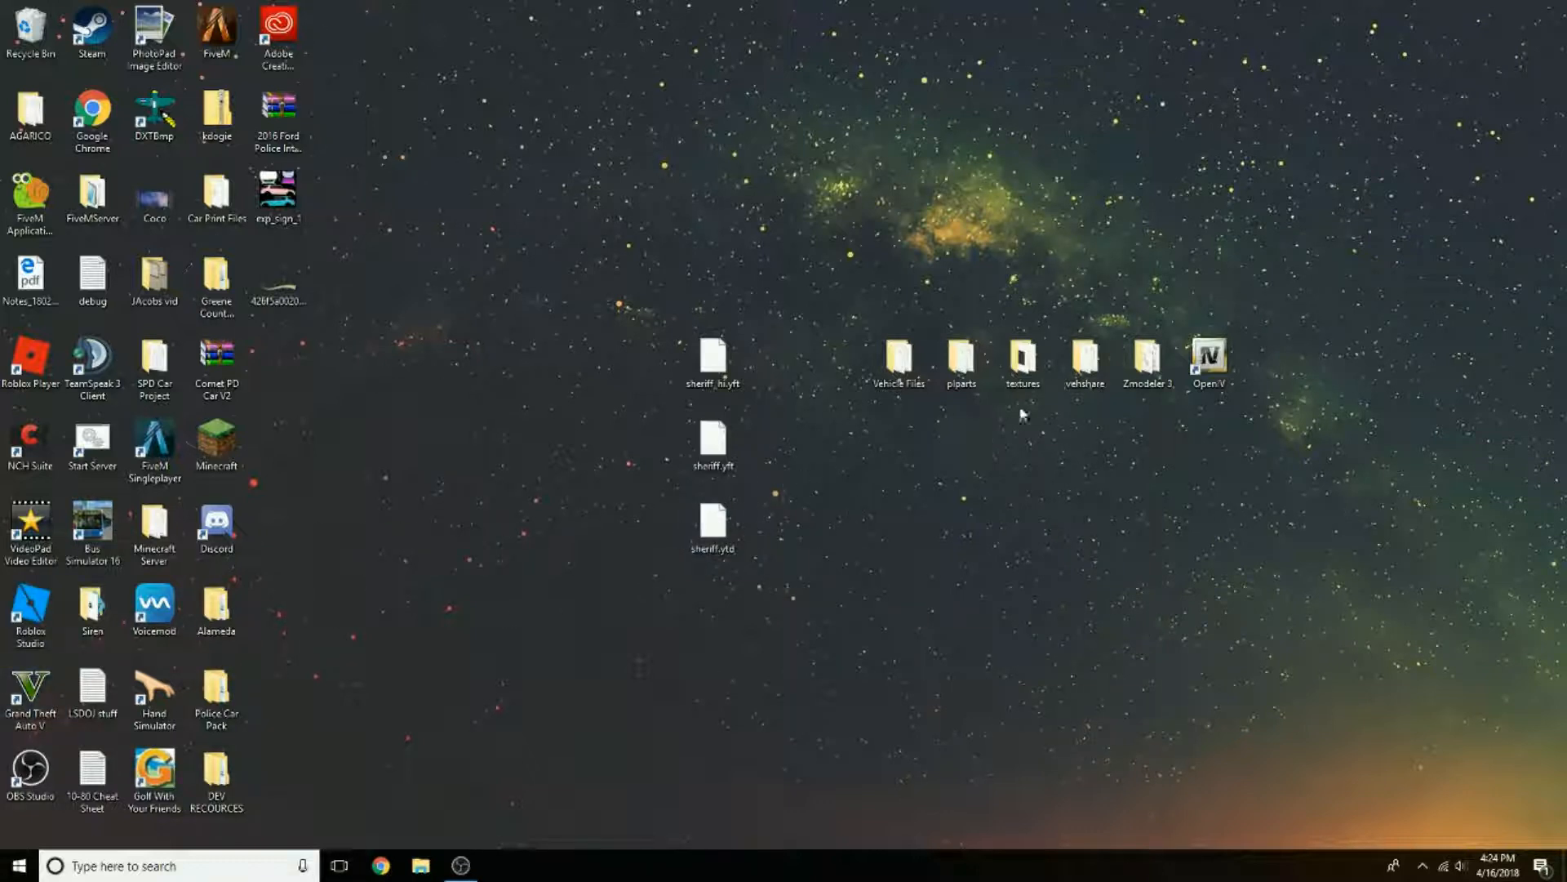
Step: Move sheriff+hi.ytd from the Vehicle Files folder to the desktop beside the other sheriff files, and close the folder
{"action": "double_click", "coordinate": [900, 360]}
{"action": "left_click_drag", "start_coordinate": [908, 368], "coordinate": [1245, 174]}
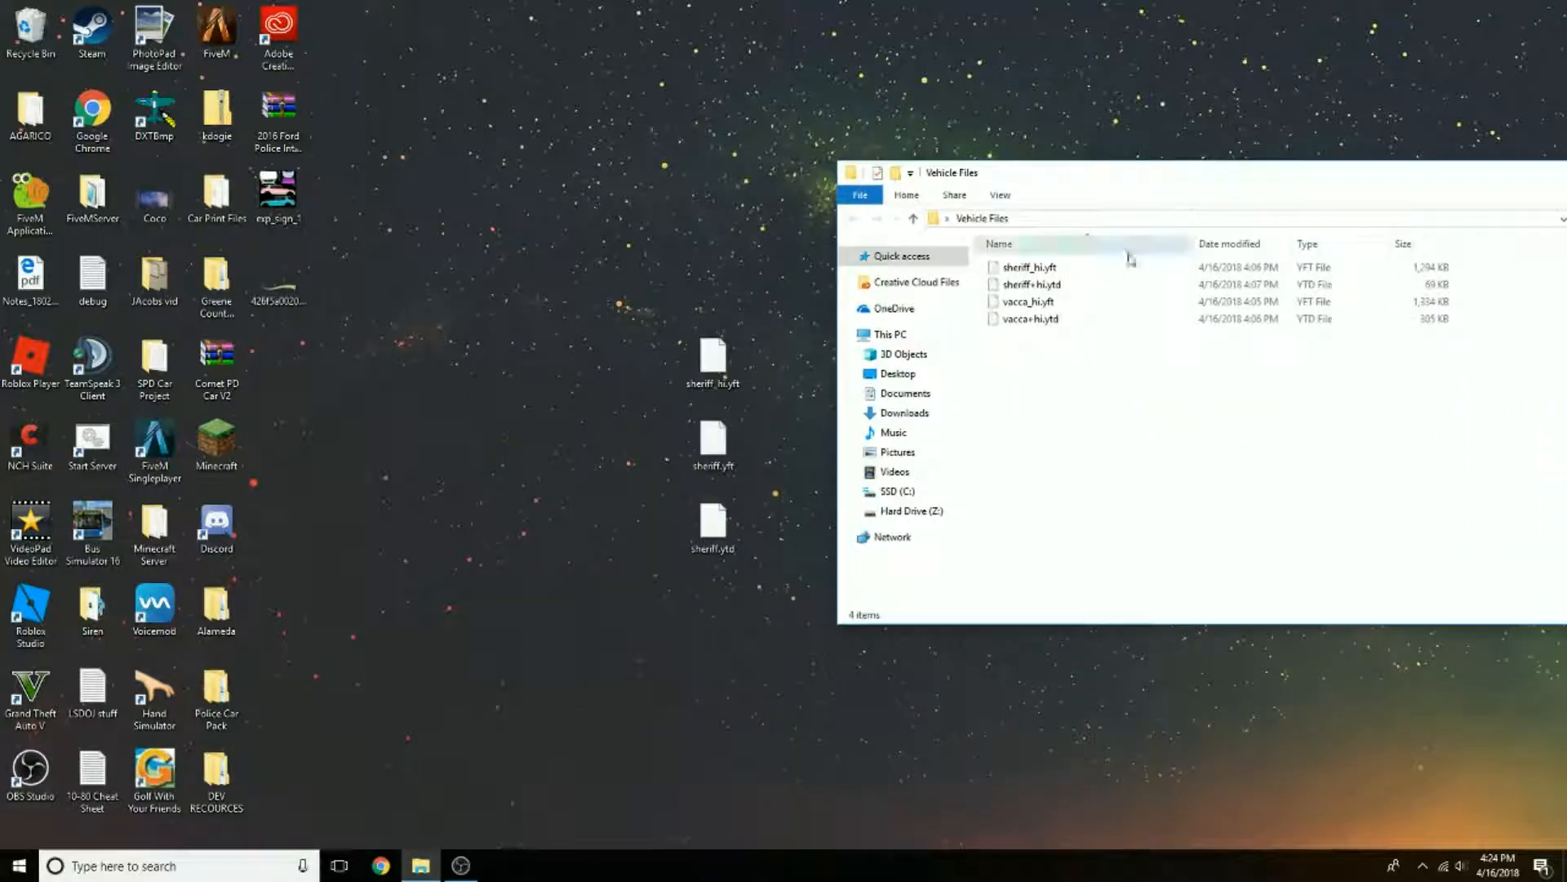
{"action": "left_click", "coordinate": [1051, 285]}
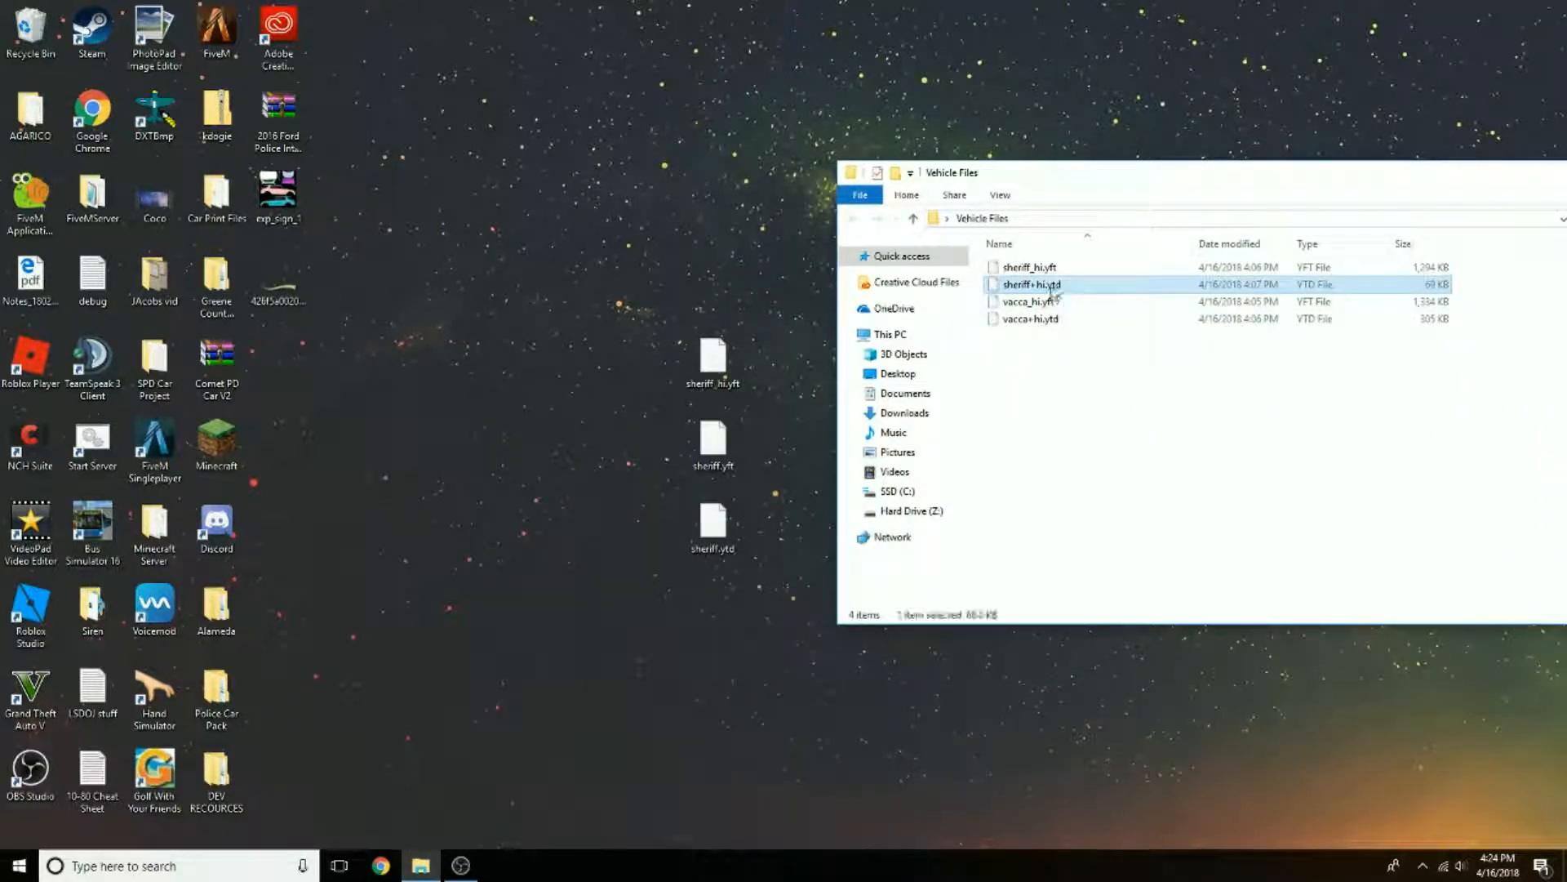
{"action": "left_click_drag", "start_coordinate": [1051, 286], "coordinate": [715, 579]}
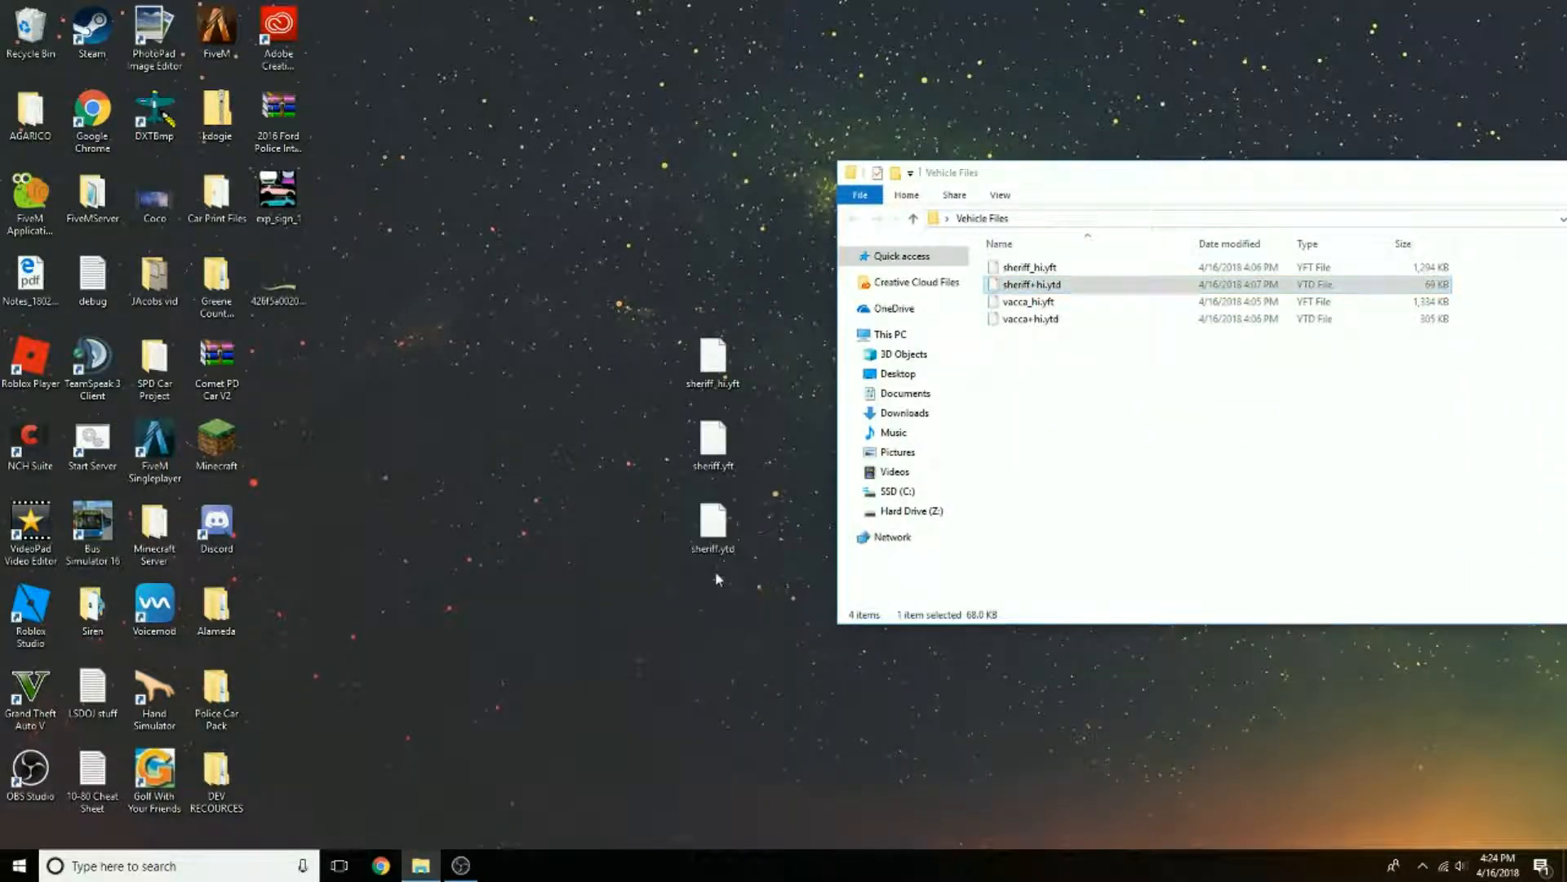
{"action": "left_click_drag", "start_coordinate": [1174, 180], "coordinate": [883, 165]}
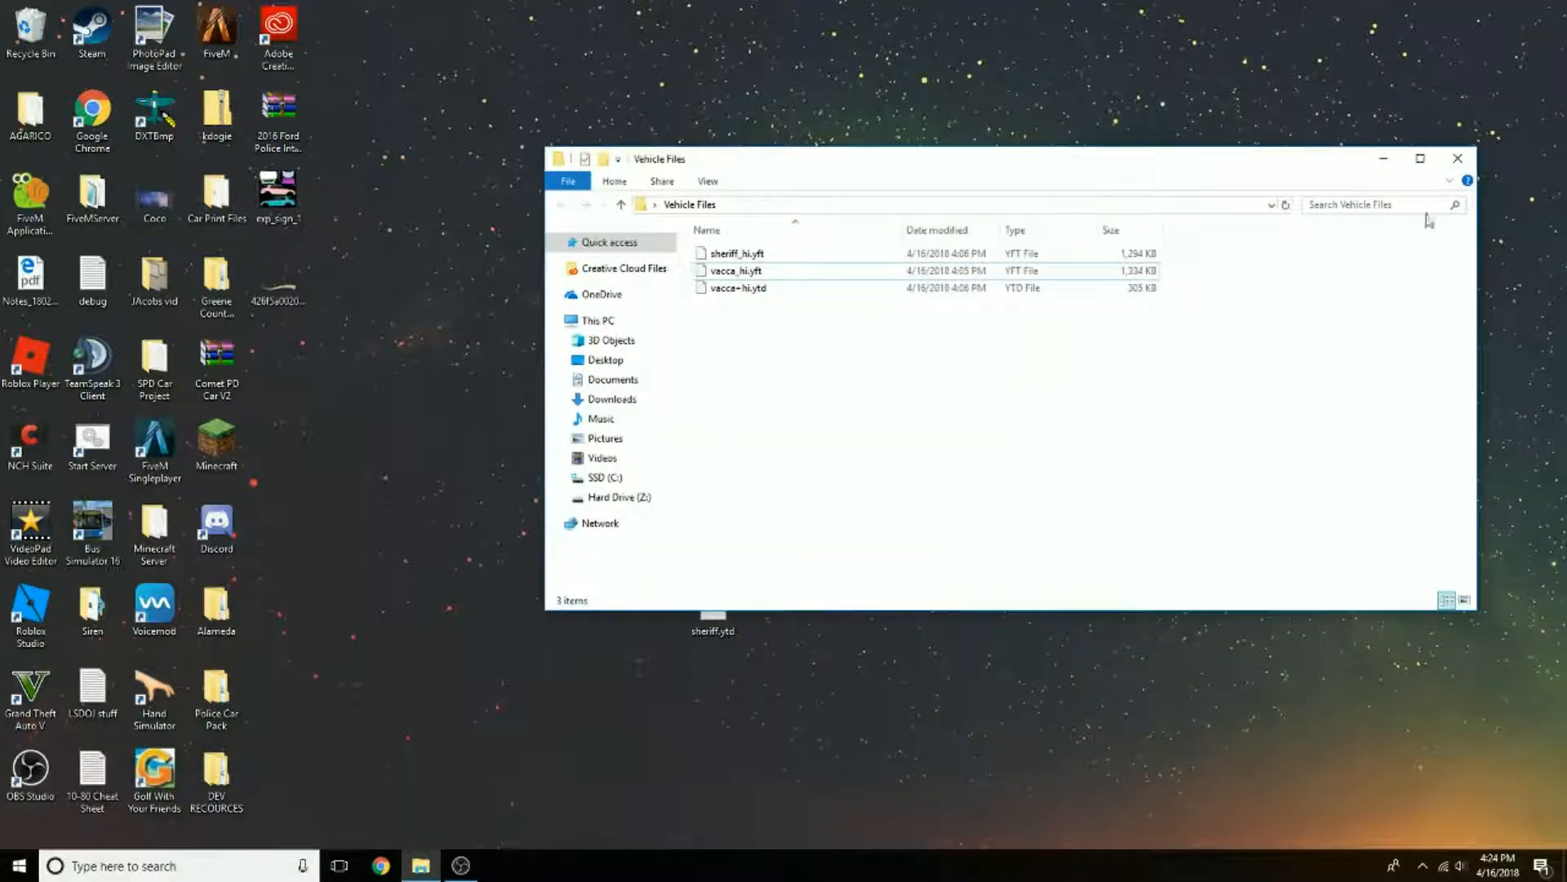
{"action": "left_click", "coordinate": [1458, 154]}
{"action": "left_click_drag", "start_coordinate": [624, 301], "coordinate": [791, 665]}
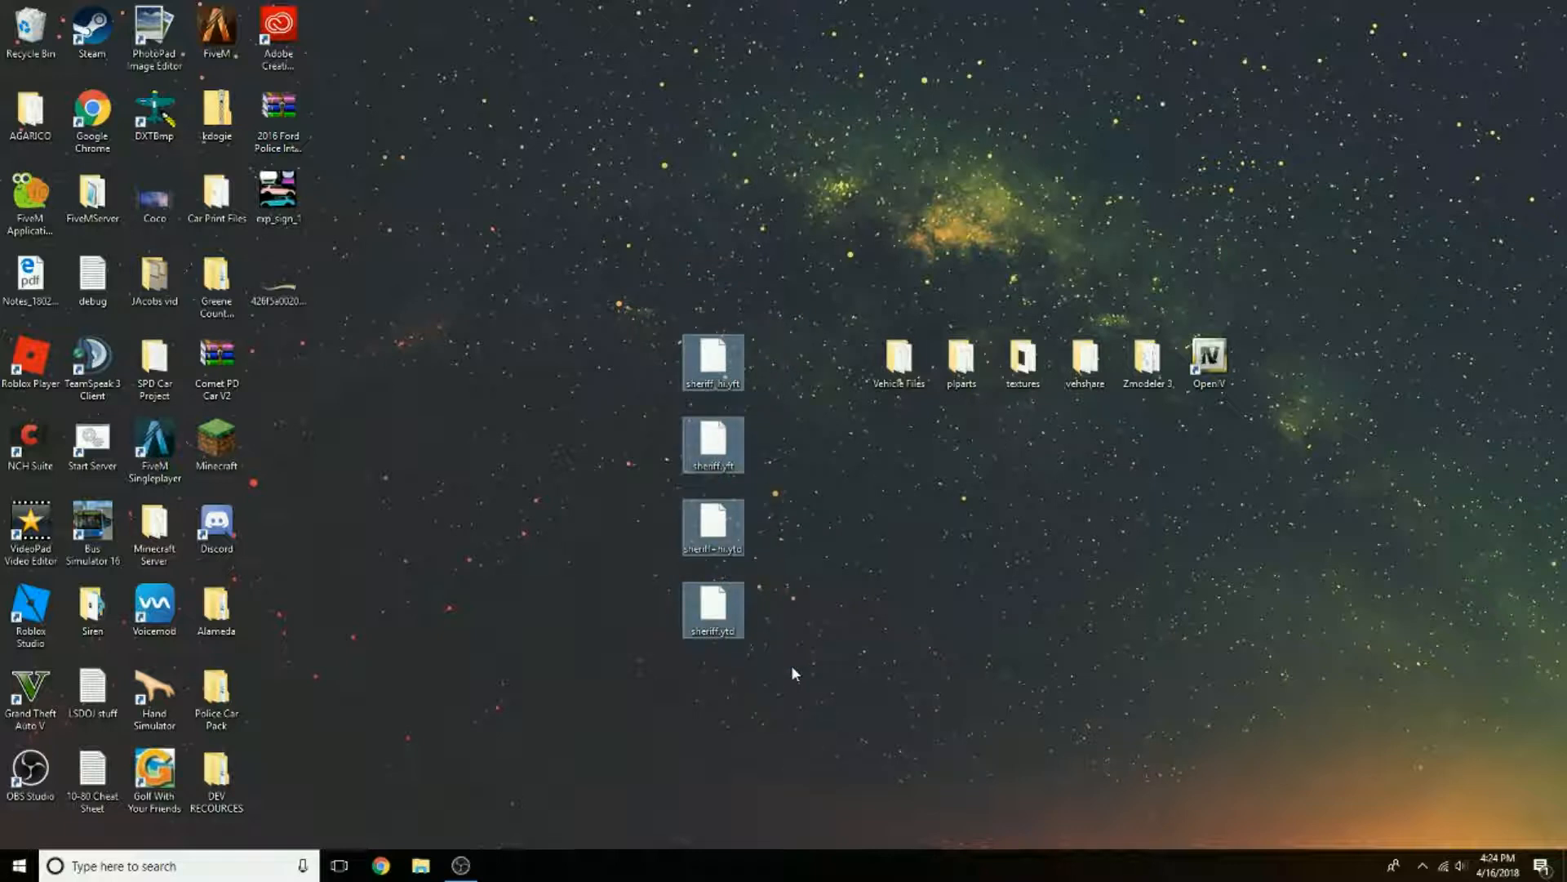
{"action": "left_click_drag", "start_coordinate": [796, 712], "coordinate": [653, 302]}
{"action": "left_click", "coordinate": [654, 302]}
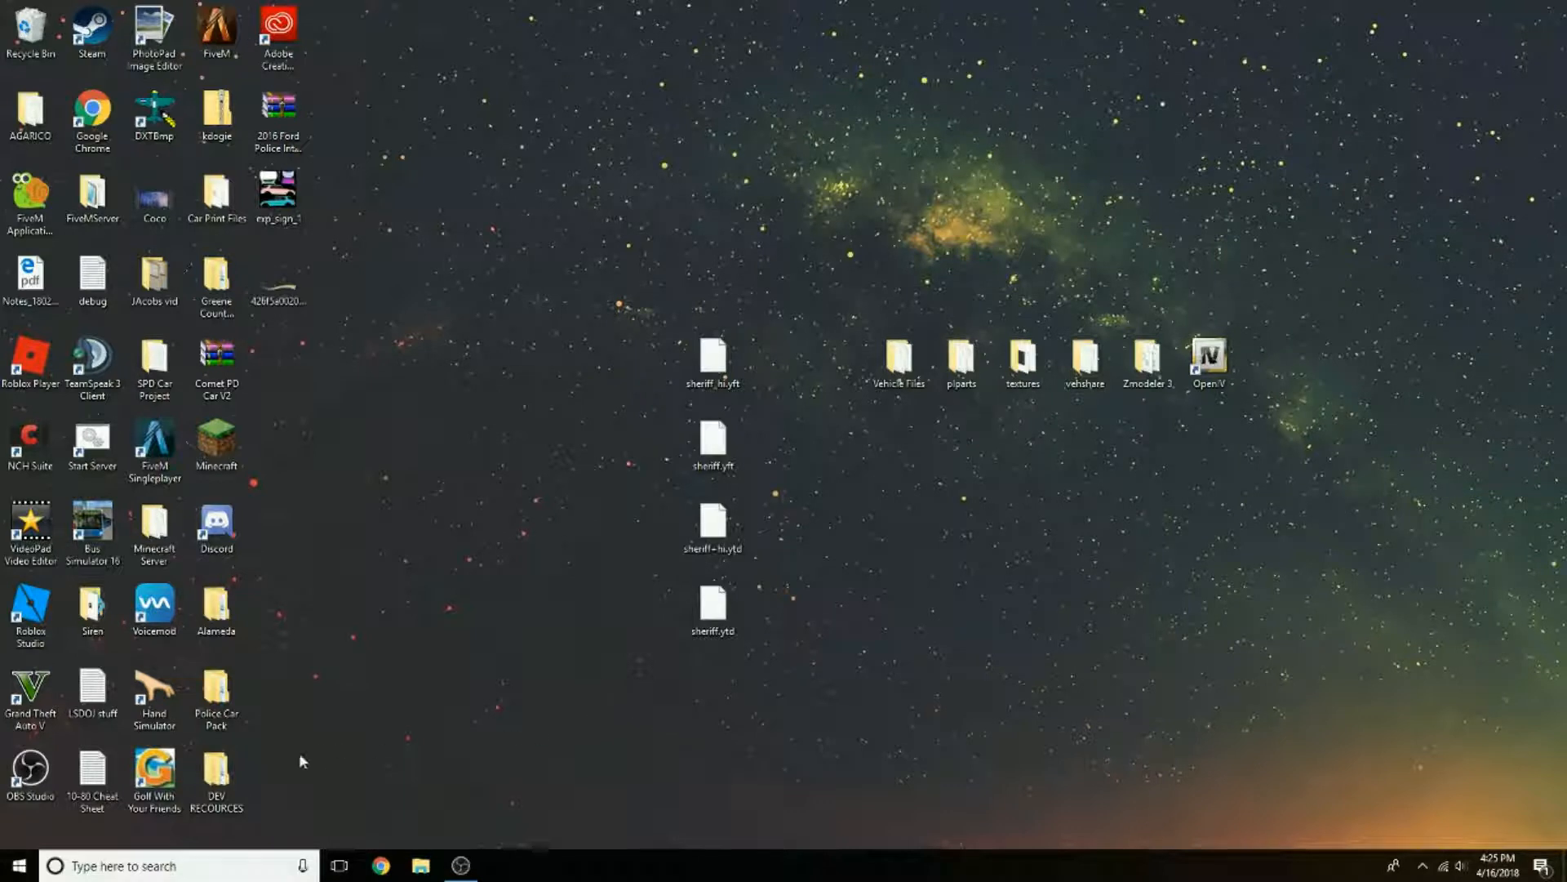
Step: Copy the Vehicle Template (replace) folder from DEV RECOURCES > Vehicle Templates to the desktop and close the source folder
{"action": "double_click", "coordinate": [216, 771]}
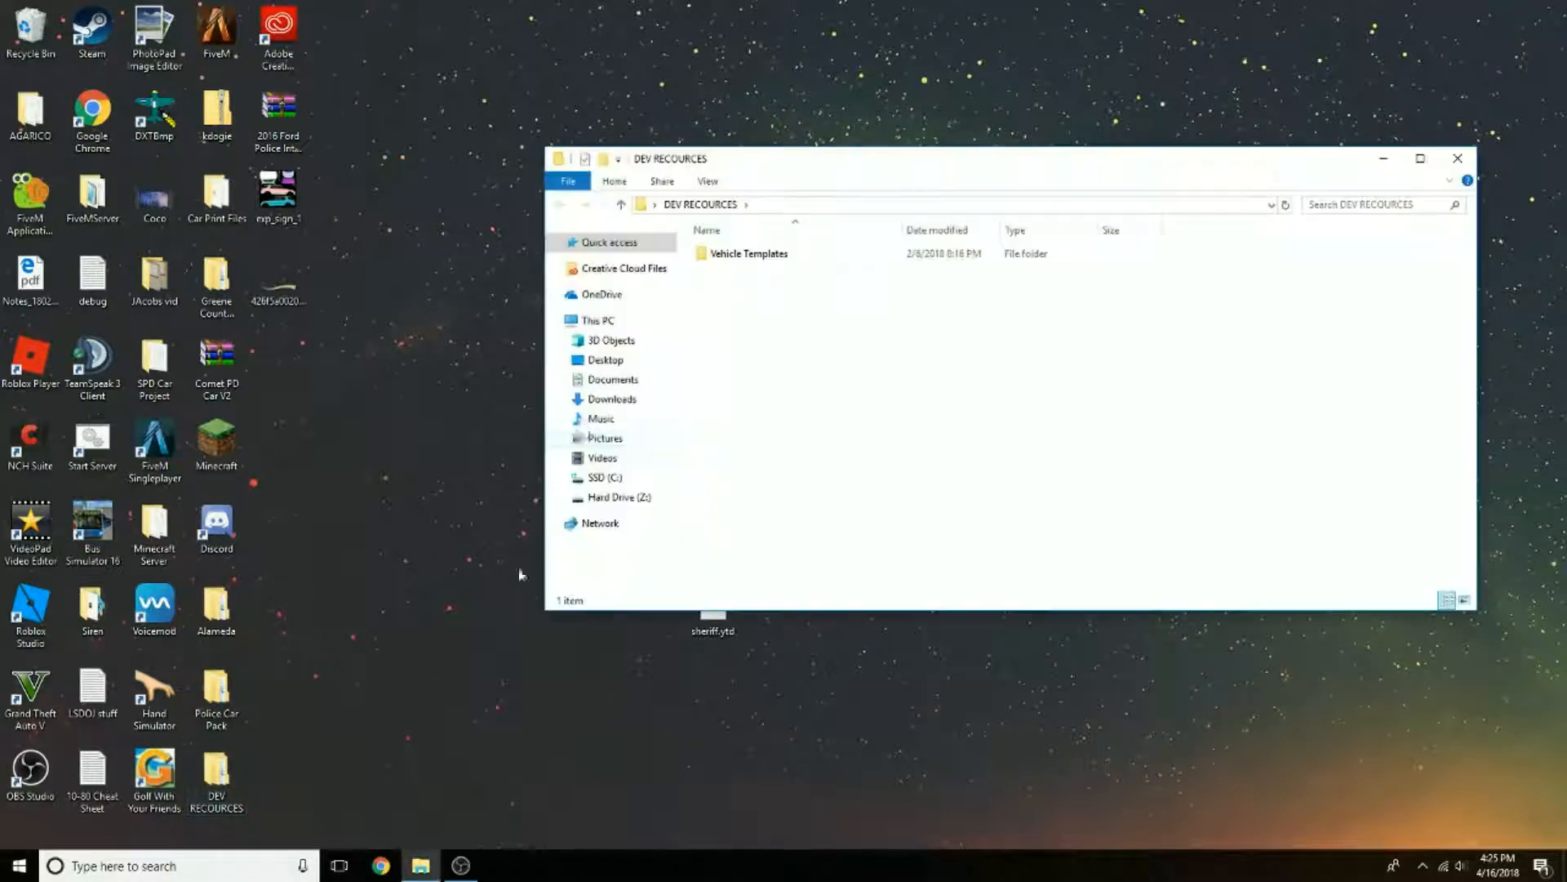
{"action": "double_click", "coordinate": [725, 255]}
{"action": "left_click", "coordinate": [770, 275]}
{"action": "right_click", "coordinate": [770, 275]}
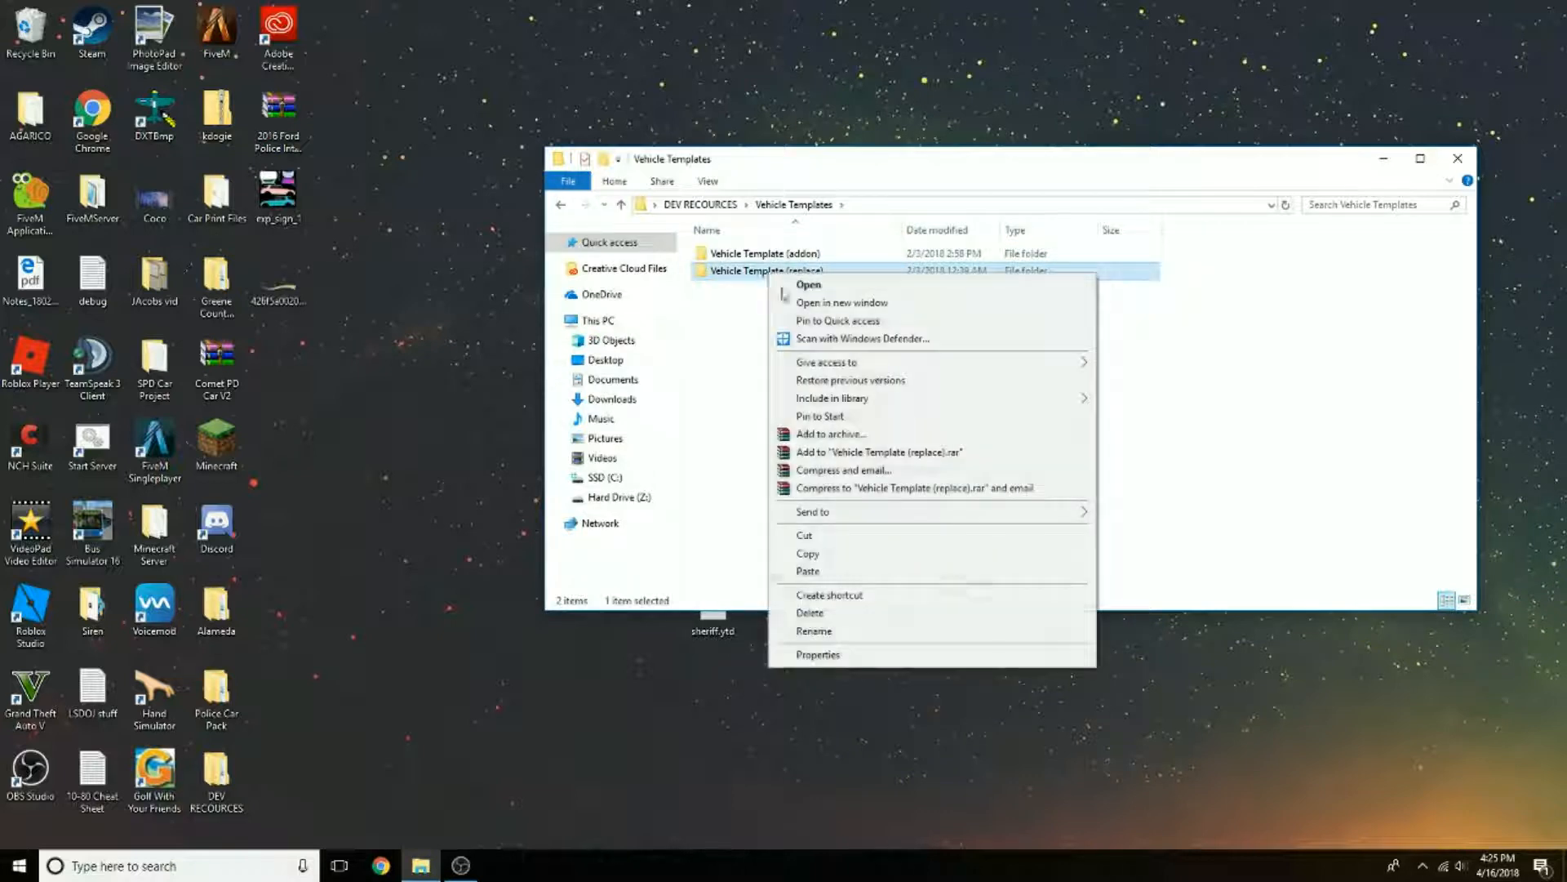
{"action": "left_click", "coordinate": [823, 553]}
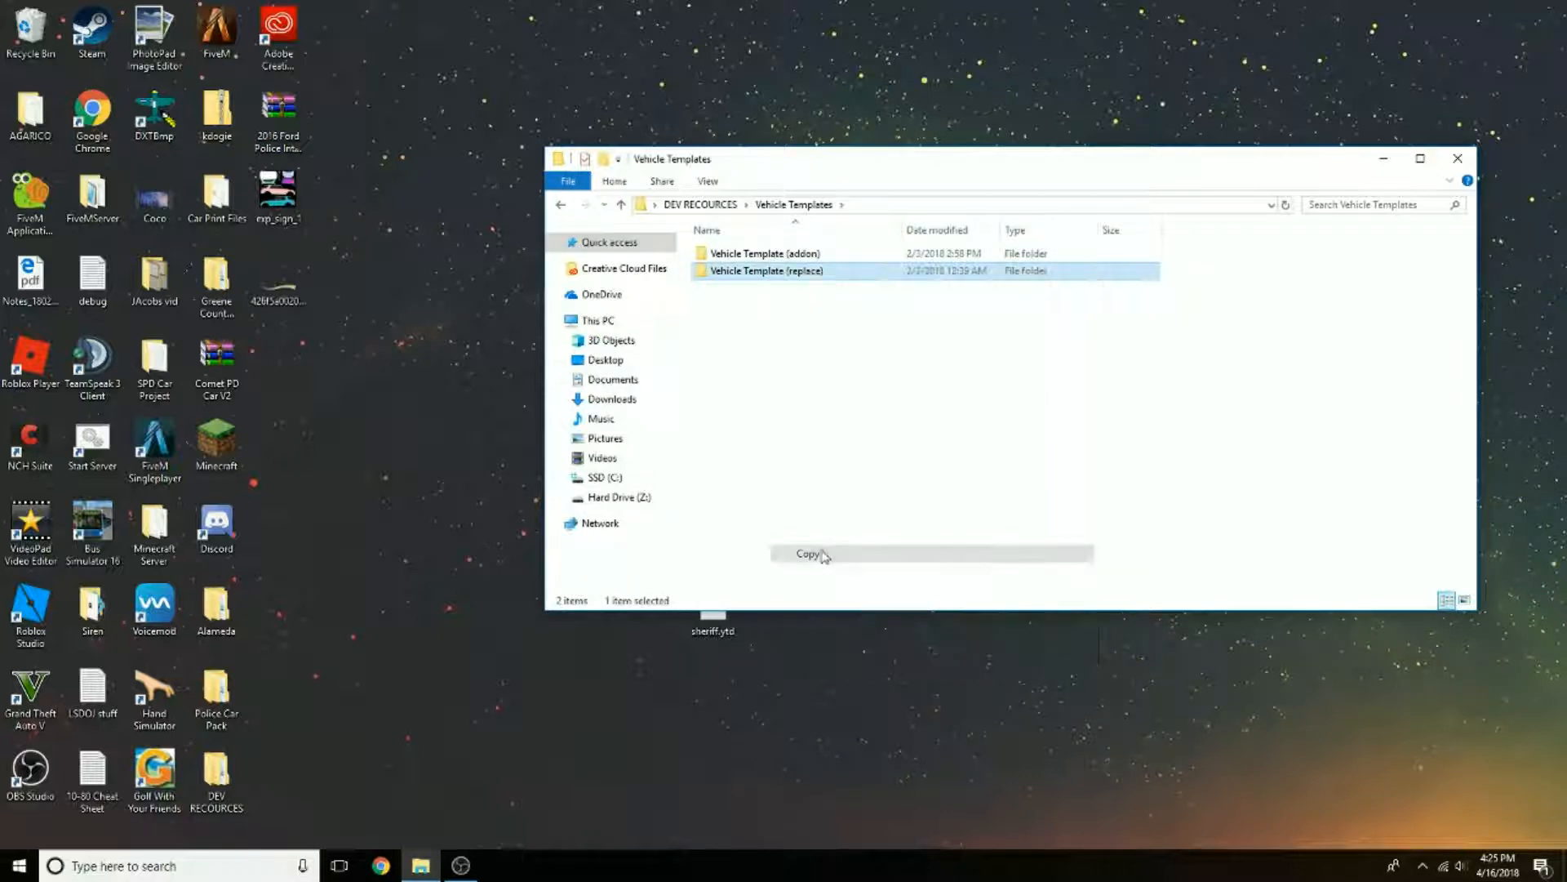
{"action": "right_click", "coordinate": [455, 426]}
{"action": "left_click", "coordinate": [493, 517]}
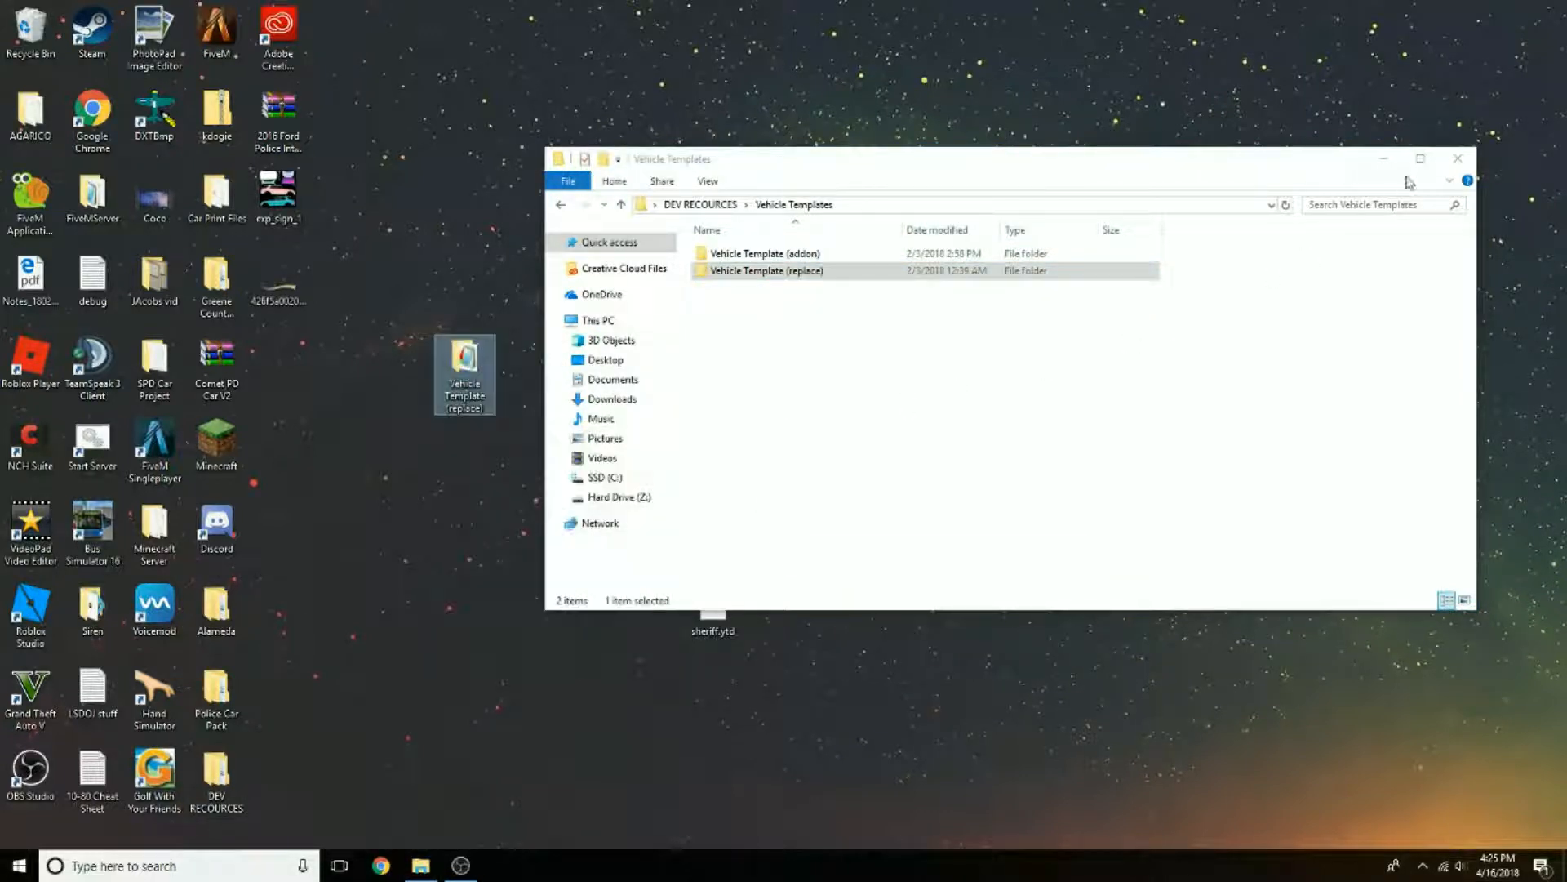
{"action": "left_click", "coordinate": [1458, 159]}
Step: Rename the copied template folder on the desktop as vaccapd
{"action": "right_click", "coordinate": [476, 376]}
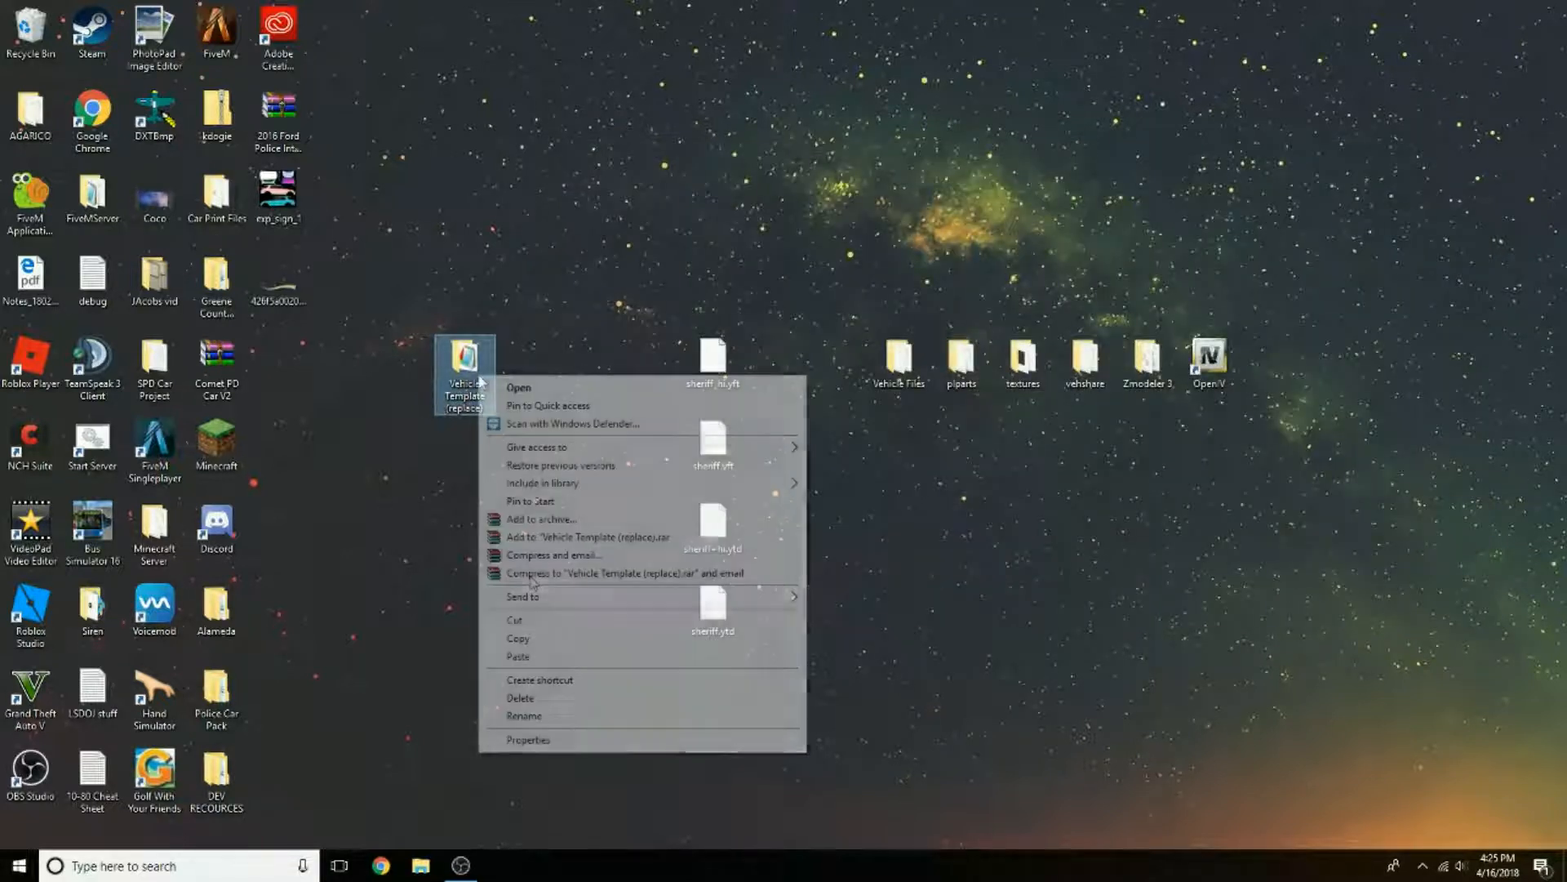
{"action": "left_click", "coordinate": [543, 717]}
{"action": "type", "text": "vaccapd"}
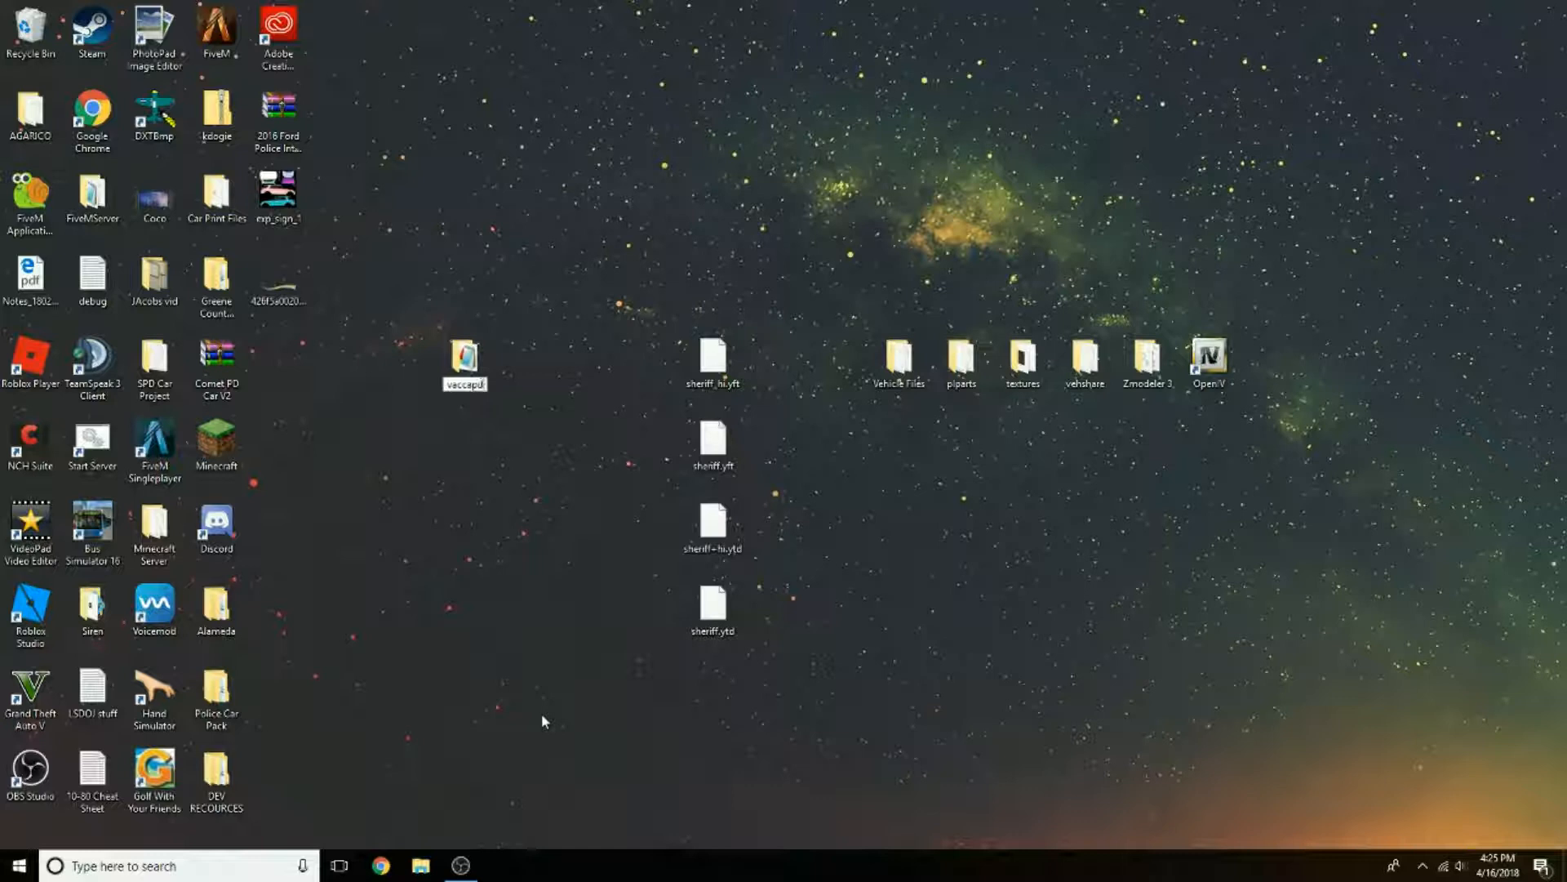
{"action": "key", "text": "Return"}
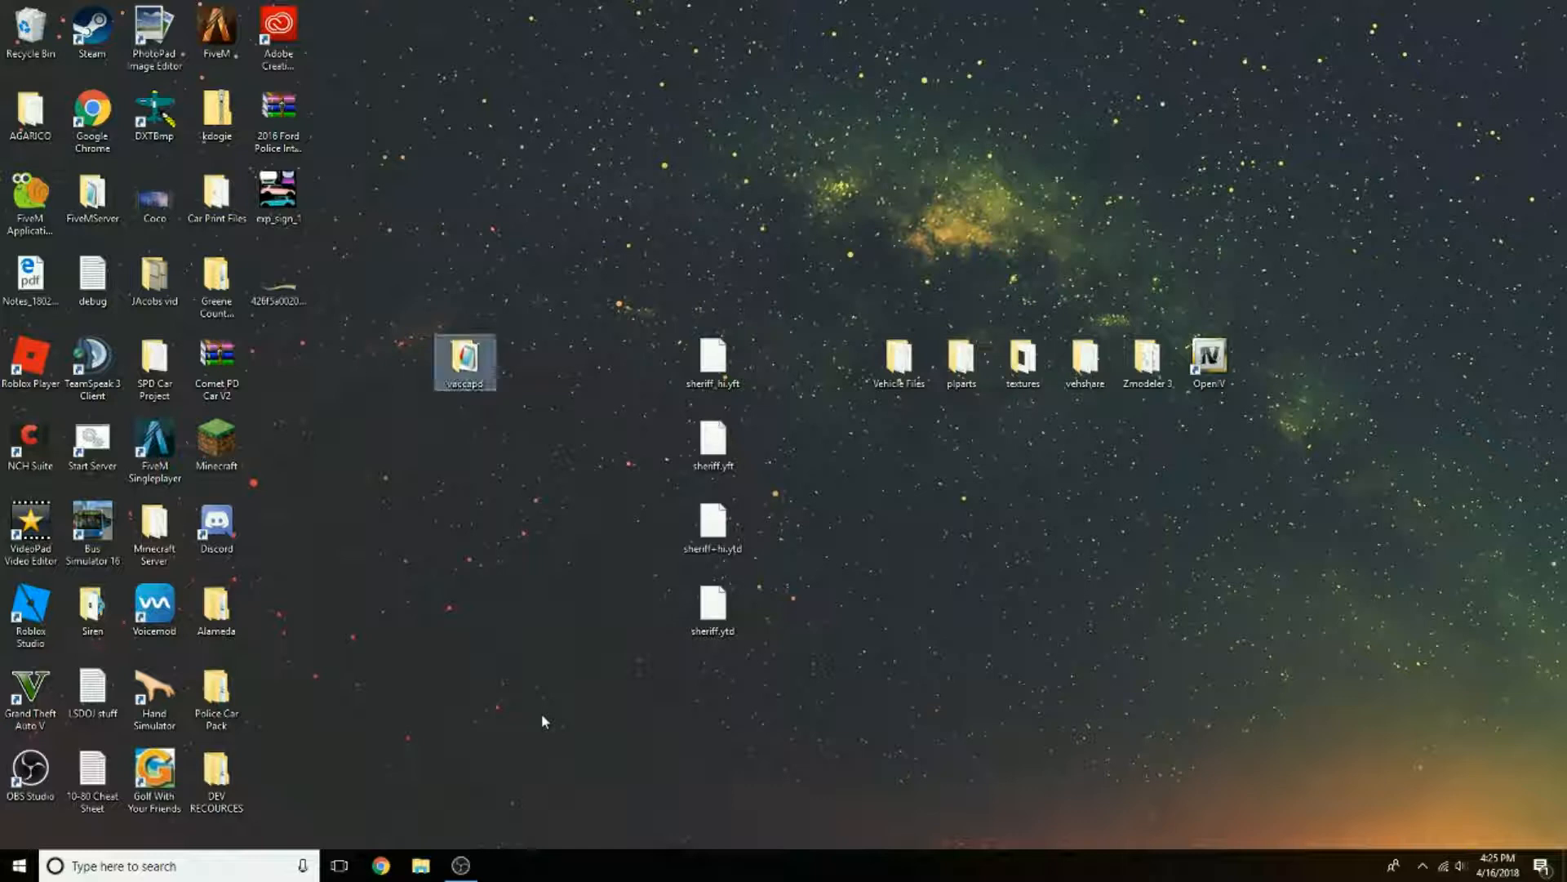
Step: Delete the contents of the stream folder inside vaccapd
{"action": "double_click", "coordinate": [465, 353]}
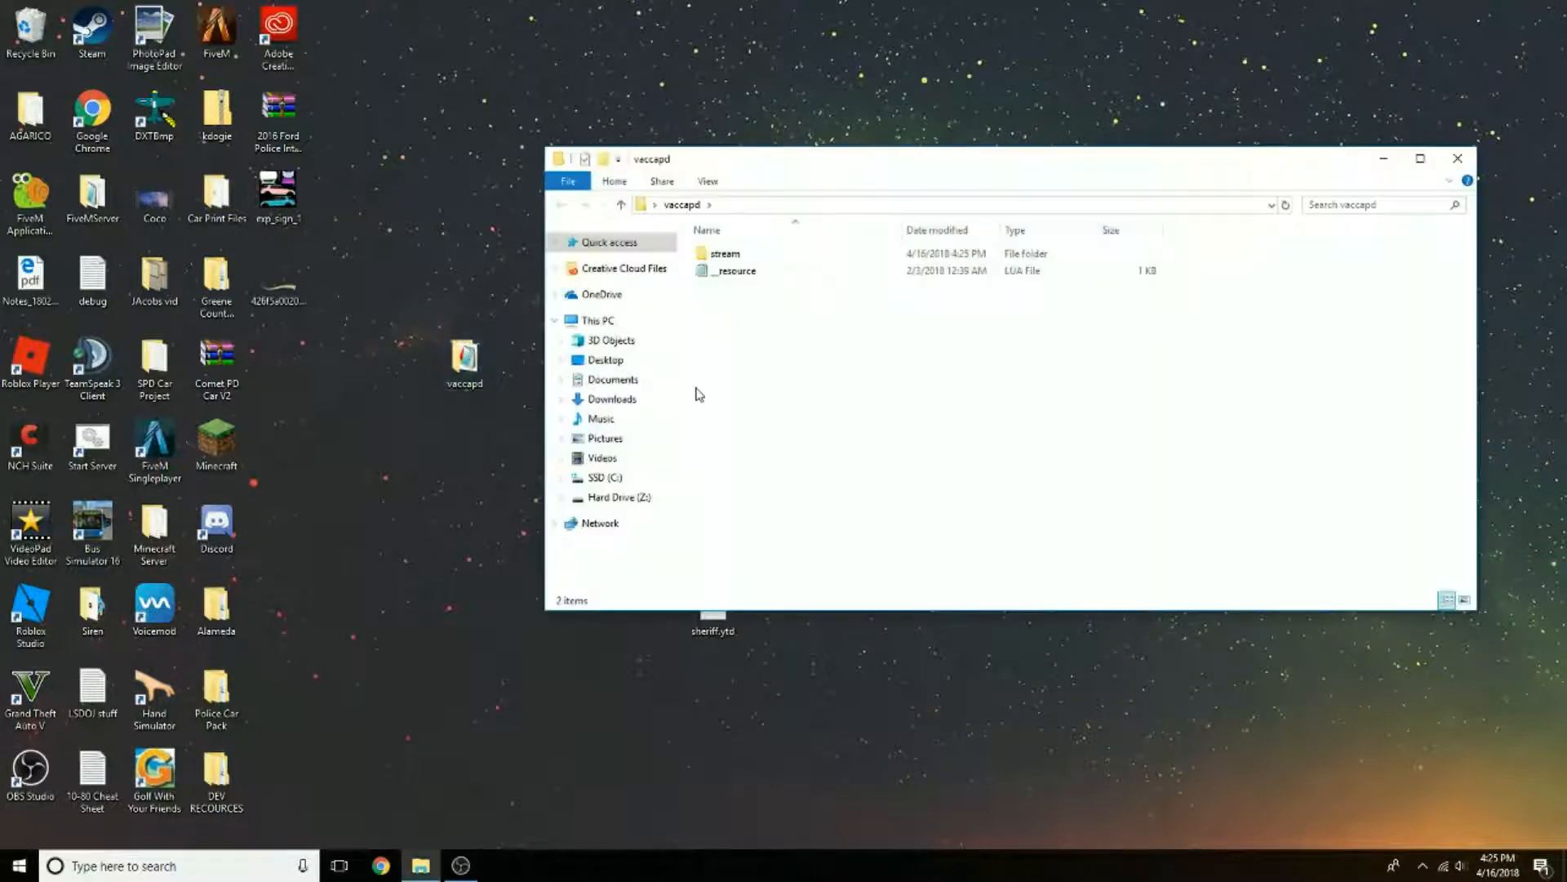
{"action": "double_click", "coordinate": [729, 253]}
{"action": "left_click_drag", "start_coordinate": [796, 245], "coordinate": [768, 283]}
{"action": "key", "text": "Delete"}
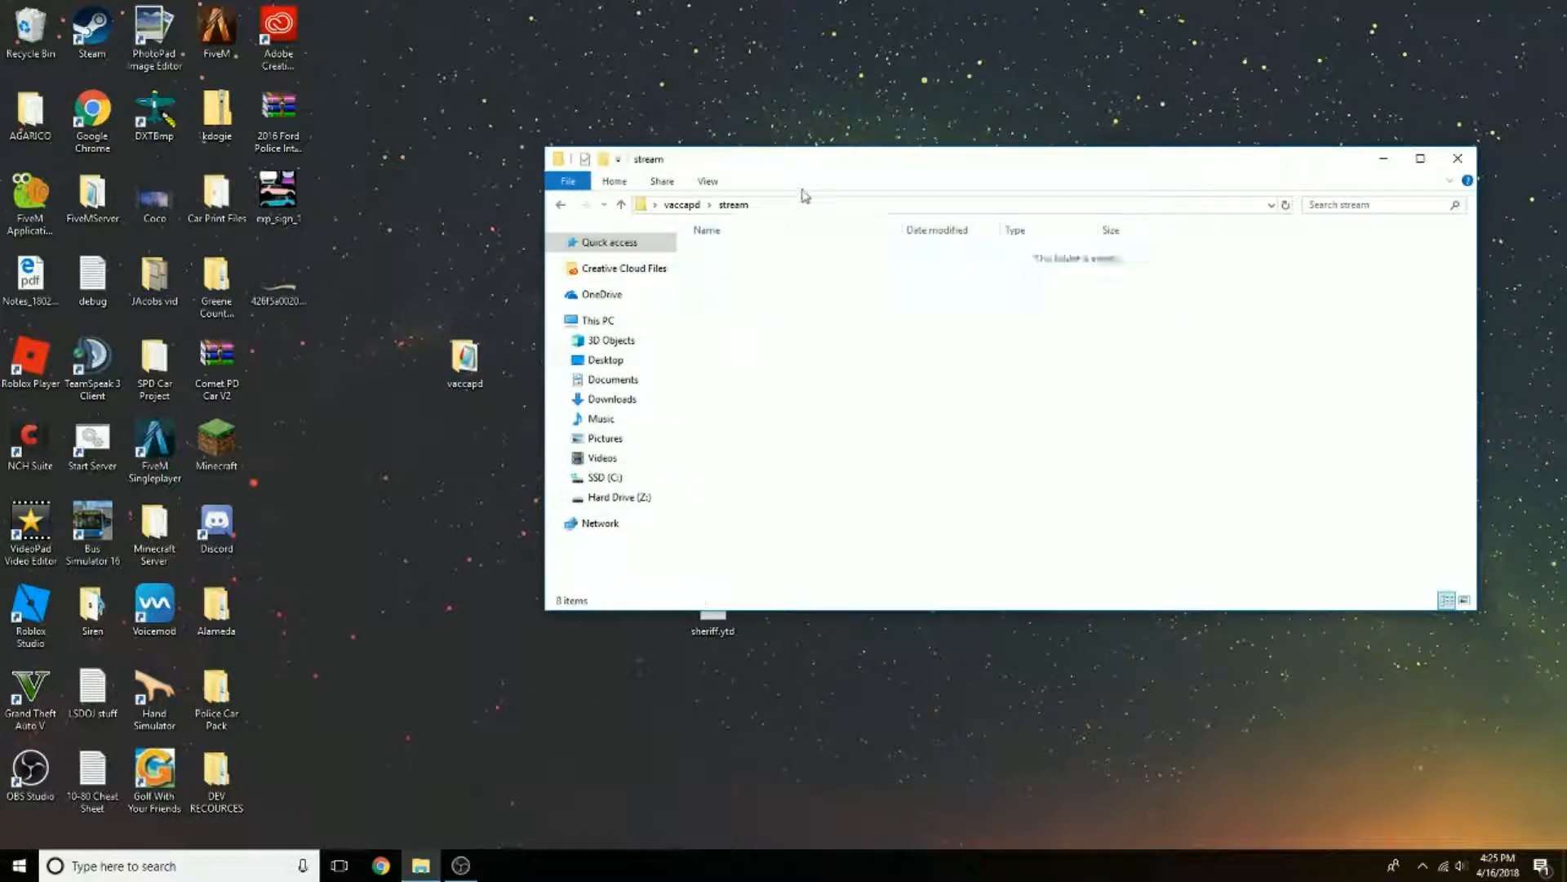
Step: Move the four sheriff model and texture files from the desktop into vaccapd's stream folder and close it
{"action": "left_click_drag", "start_coordinate": [846, 164], "coordinate": [1096, 238]}
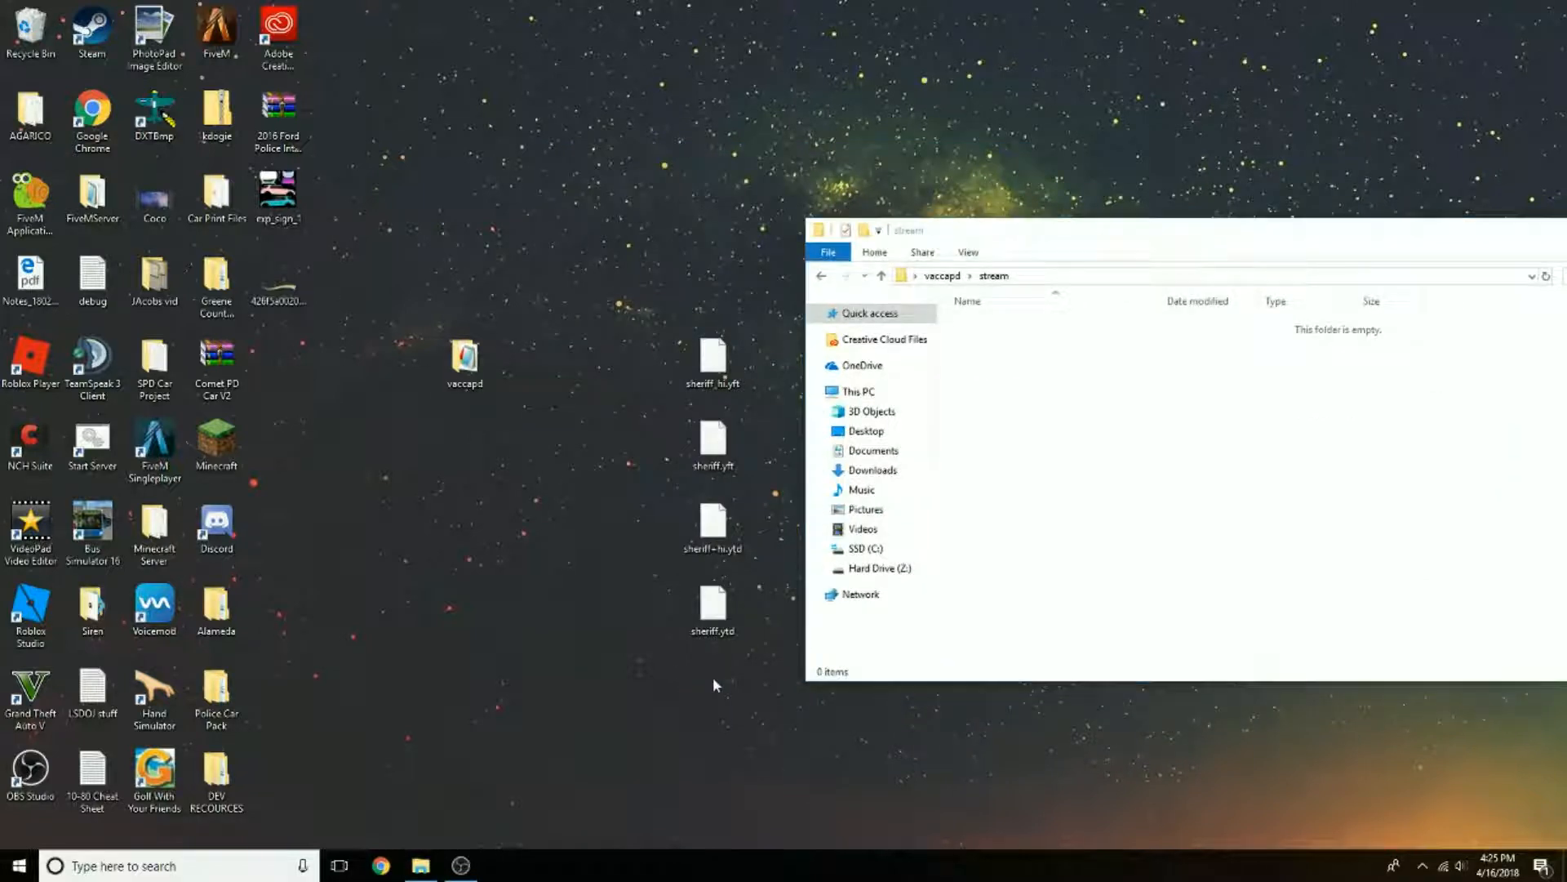
{"action": "left_click_drag", "start_coordinate": [713, 678], "coordinate": [1053, 433]}
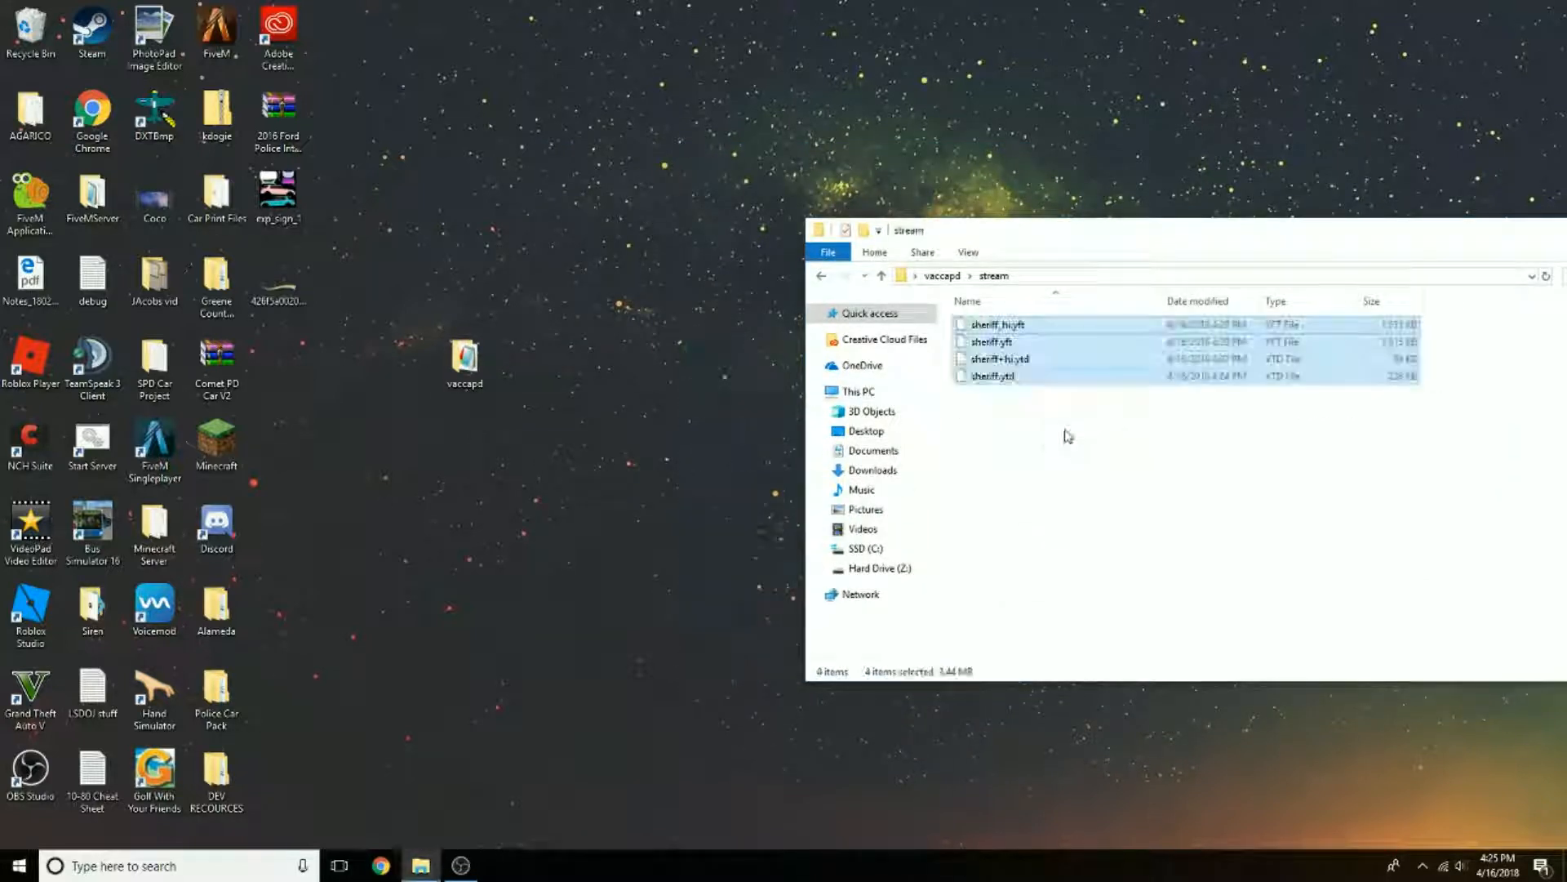
{"action": "left_click_drag", "start_coordinate": [1049, 233], "coordinate": [727, 213]}
{"action": "left_click", "coordinate": [1393, 209]}
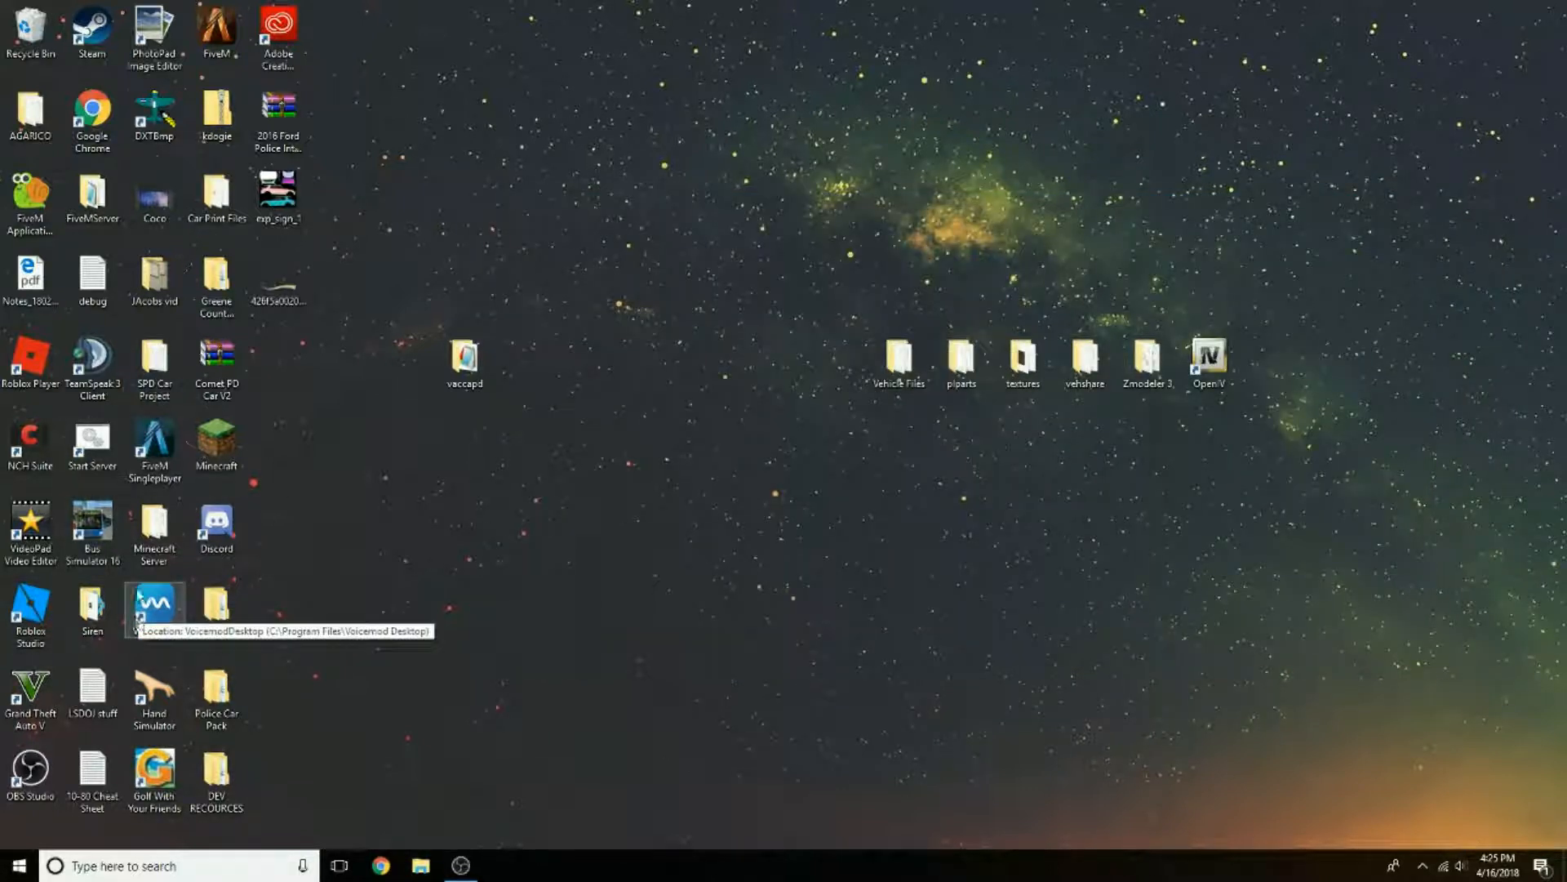
Step: Examine the pdcomet and dcrp_state resources under FiveMServer's resources > [police cars], including their stream and data folders
{"action": "double_click", "coordinate": [92, 196]}
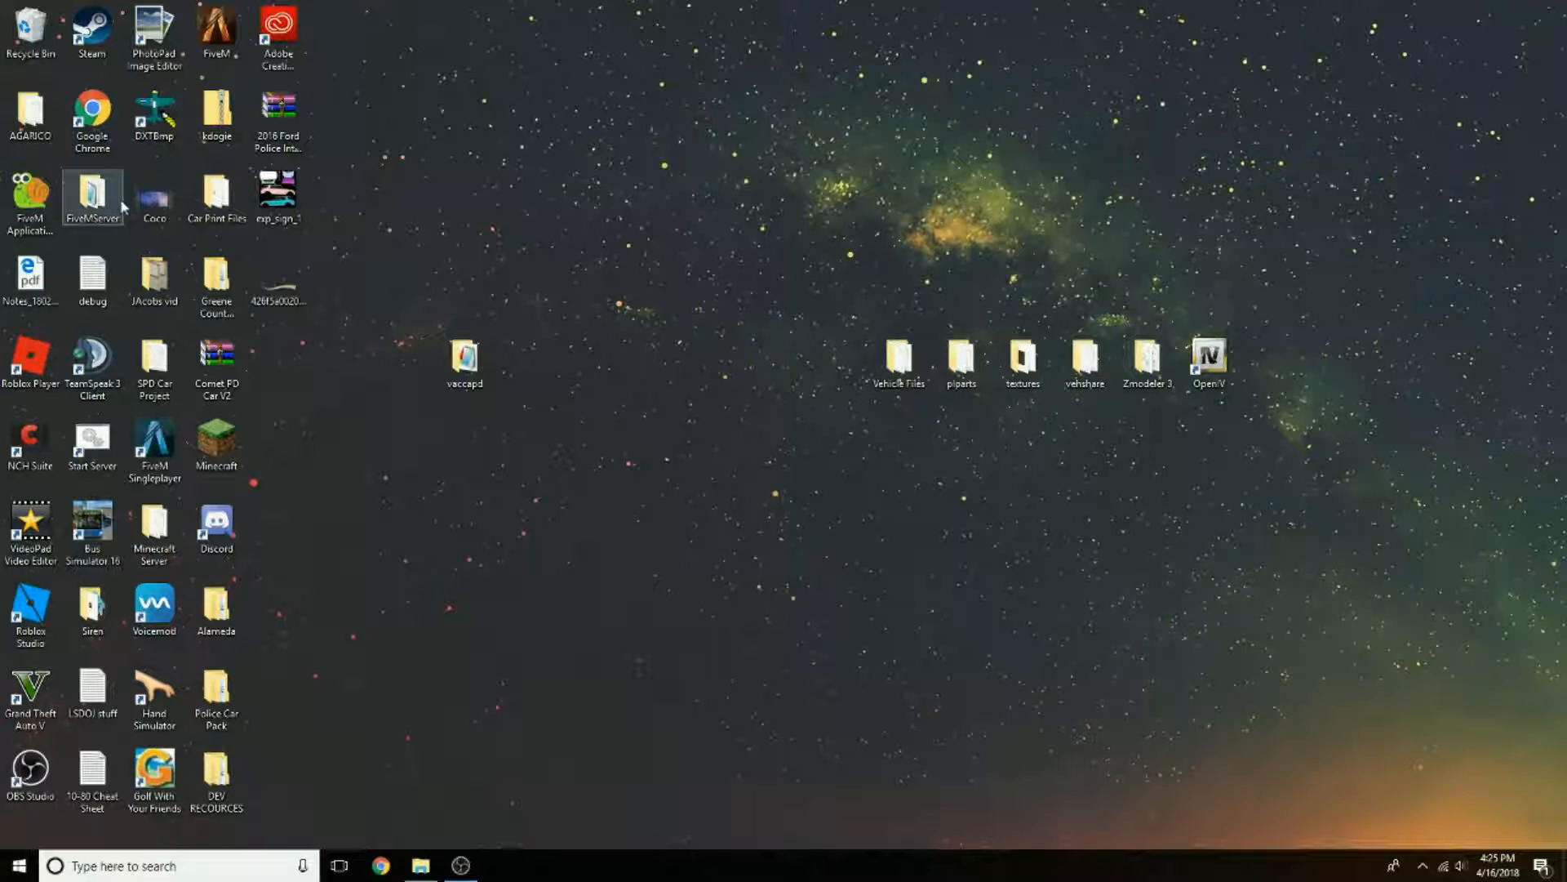
{"action": "double_click", "coordinate": [748, 342]}
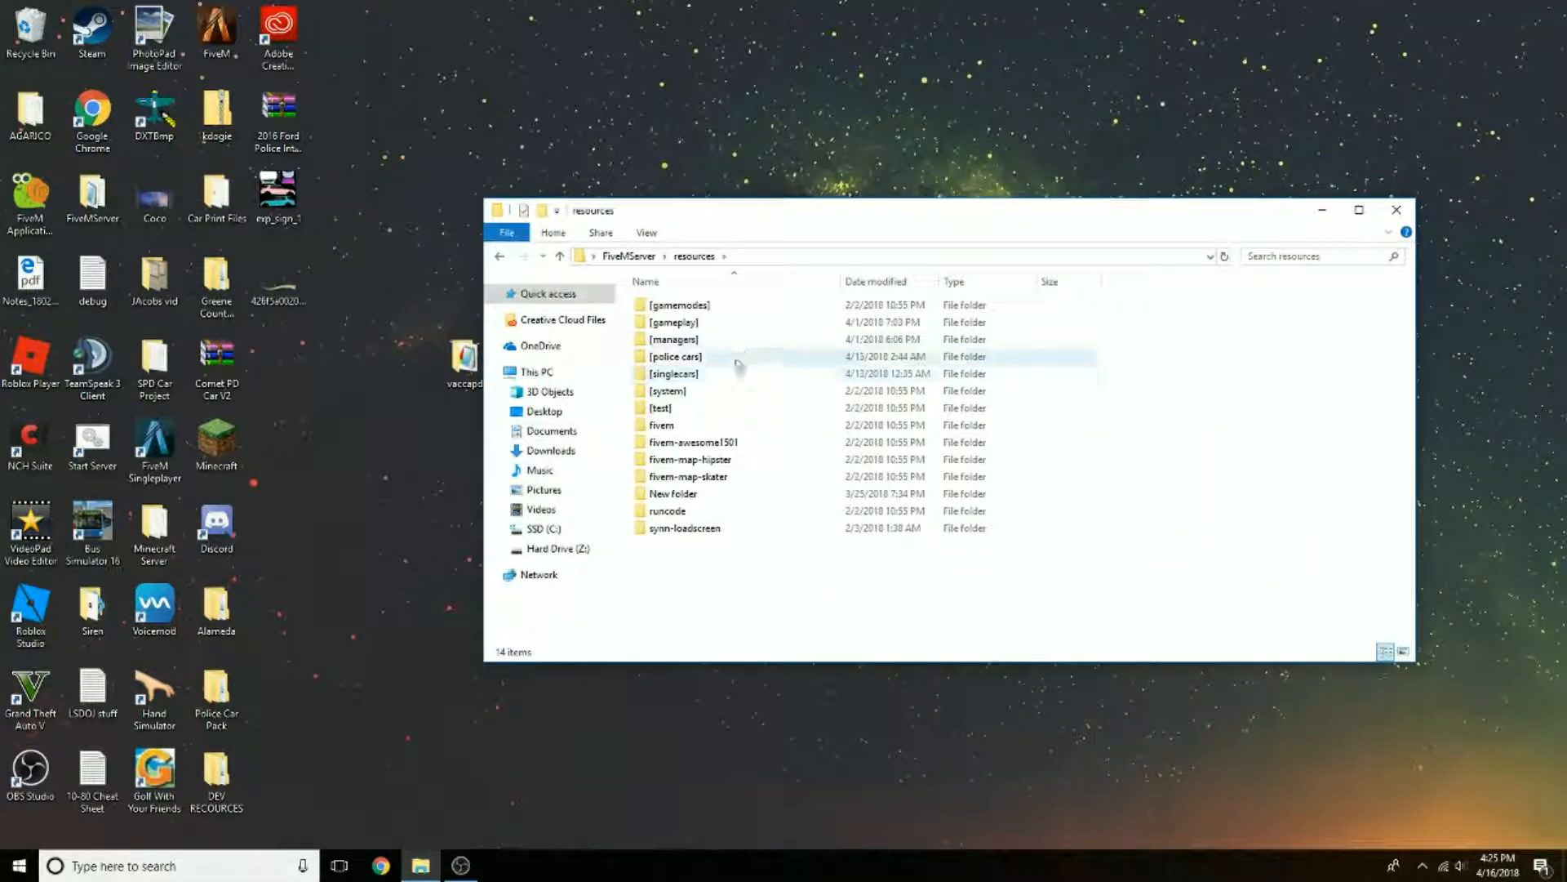
{"action": "double_click", "coordinate": [738, 357]}
{"action": "double_click", "coordinate": [715, 323]}
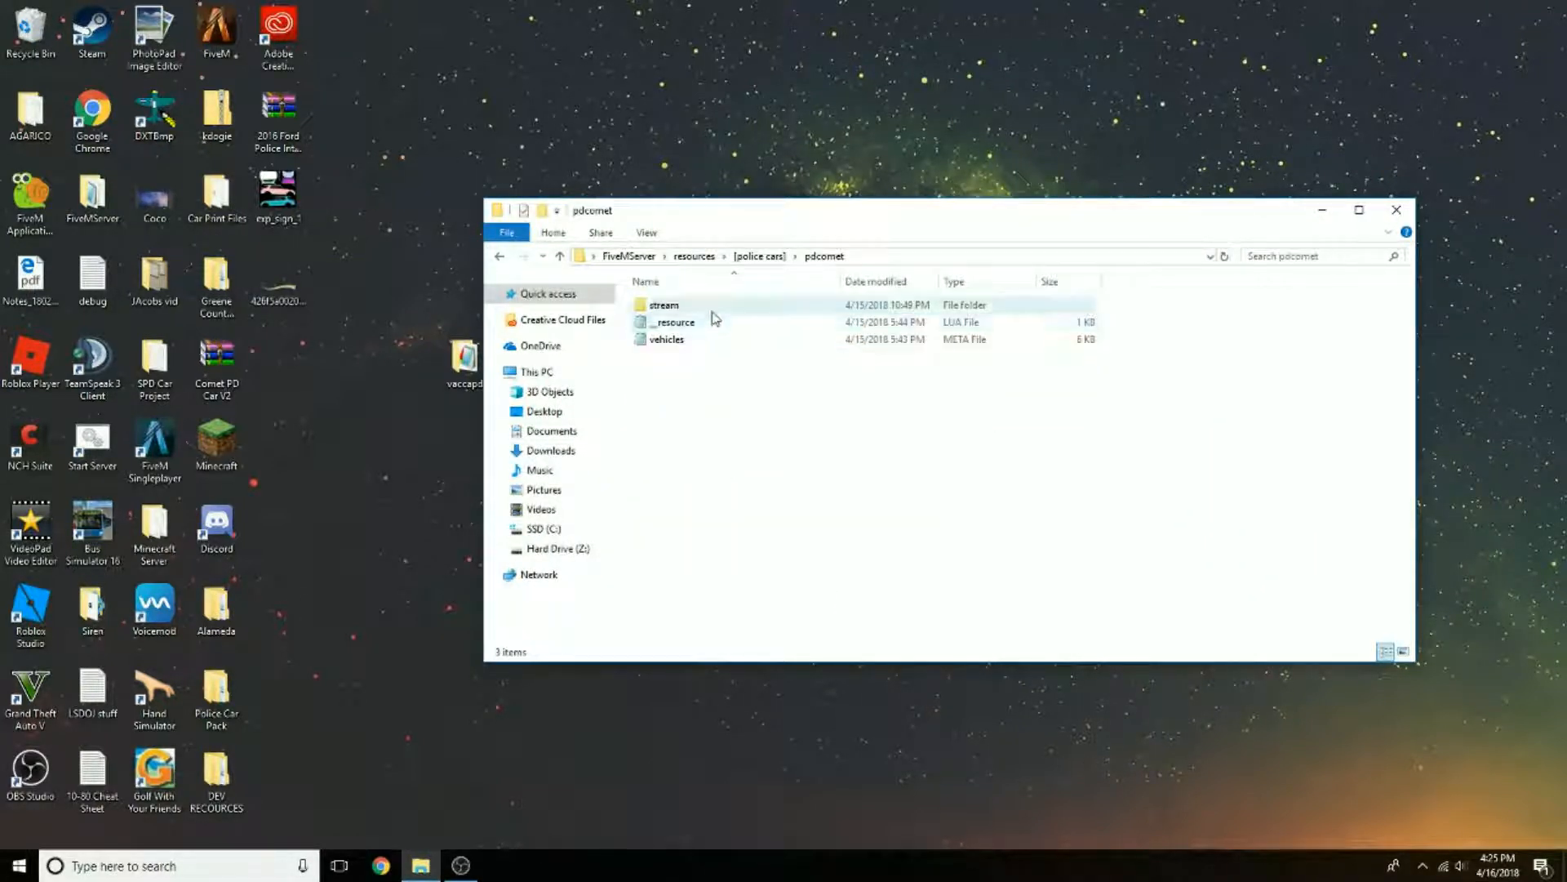
{"action": "double_click", "coordinate": [709, 309]}
{"action": "left_click", "coordinate": [499, 256]}
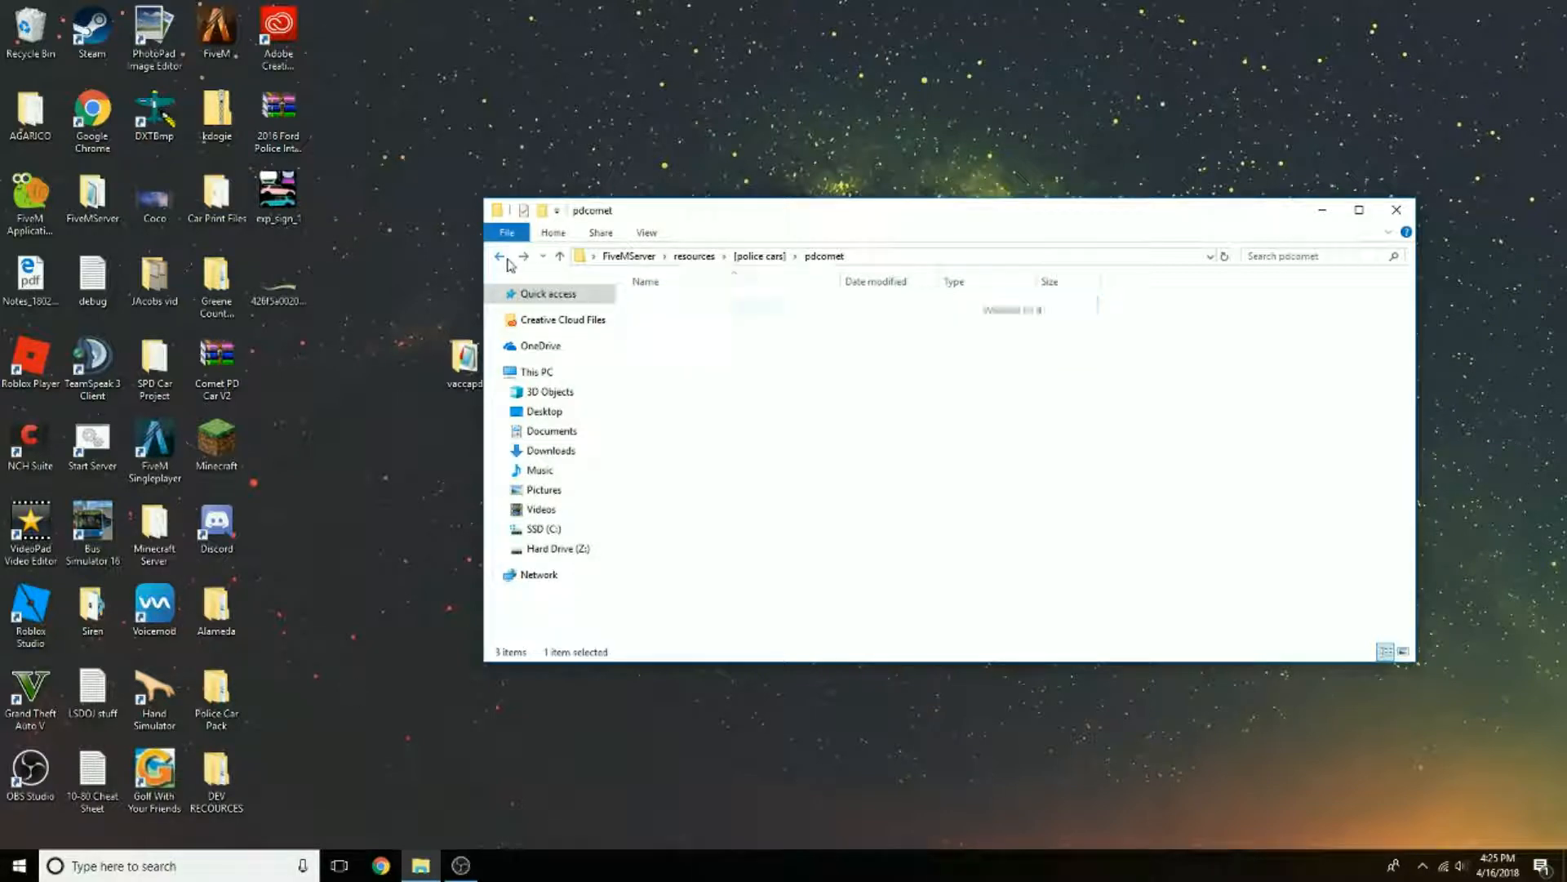
{"action": "left_click", "coordinate": [500, 255]}
{"action": "left_click", "coordinate": [670, 308]}
{"action": "double_click", "coordinate": [669, 306]}
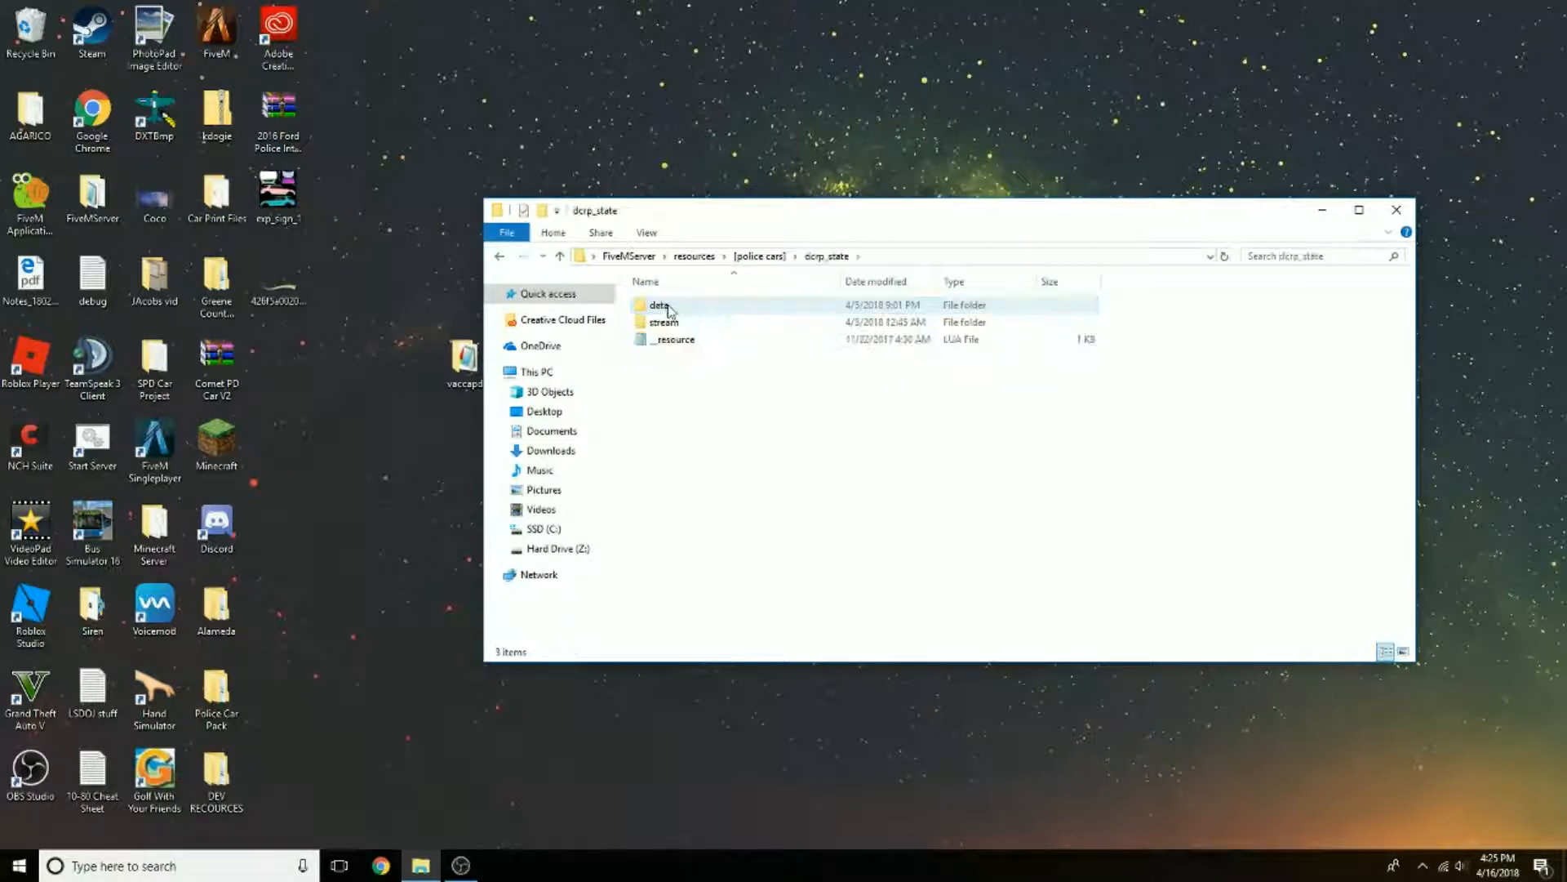
{"action": "double_click", "coordinate": [663, 305]}
{"action": "left_click", "coordinate": [501, 258]}
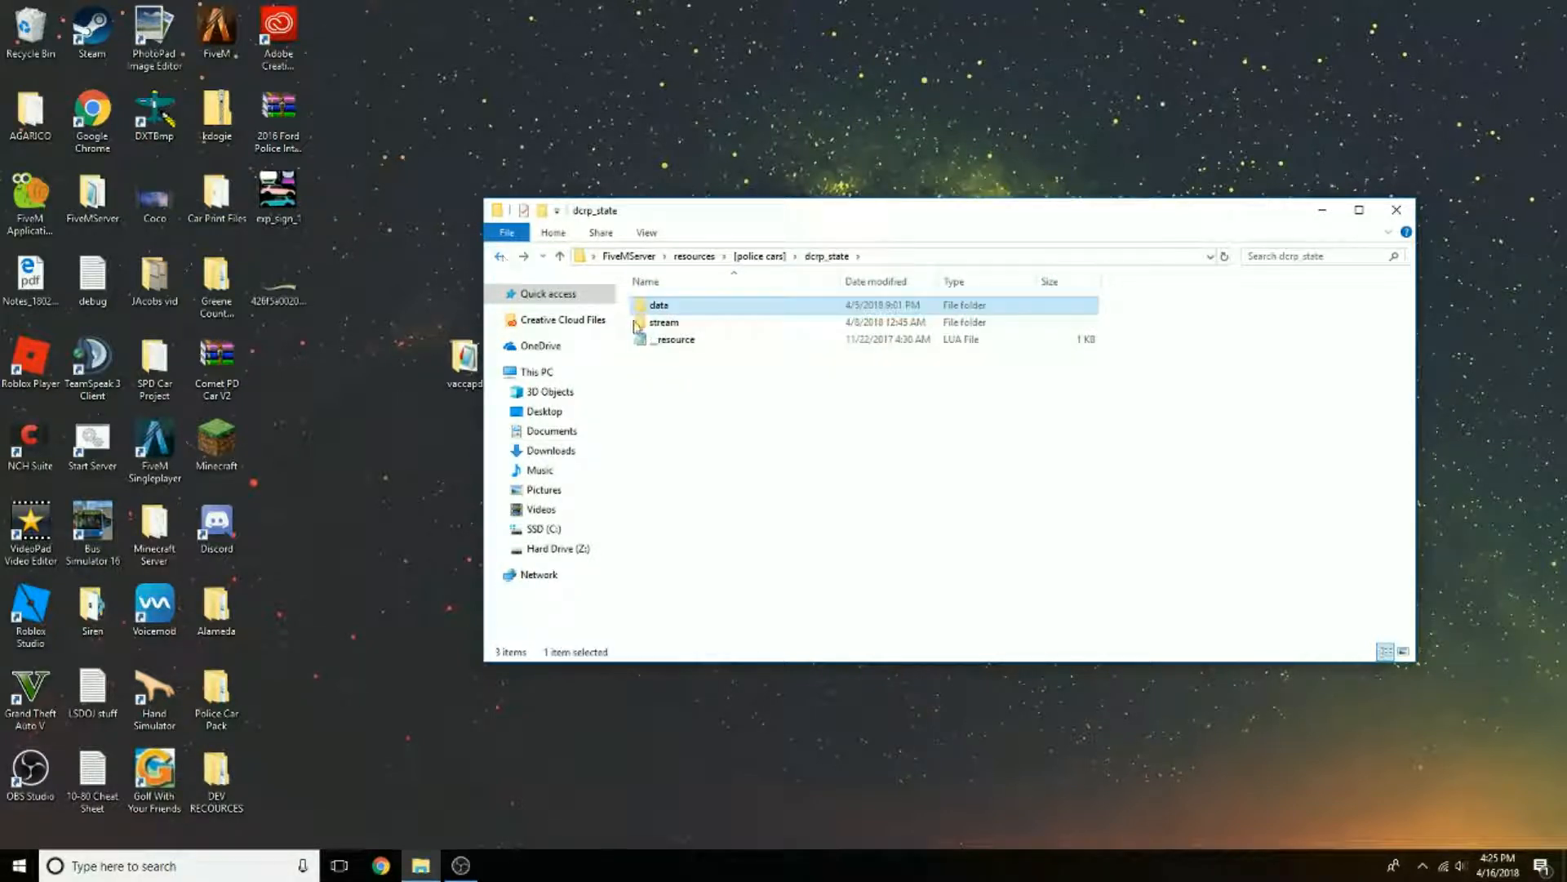
{"action": "double_click", "coordinate": [665, 322]}
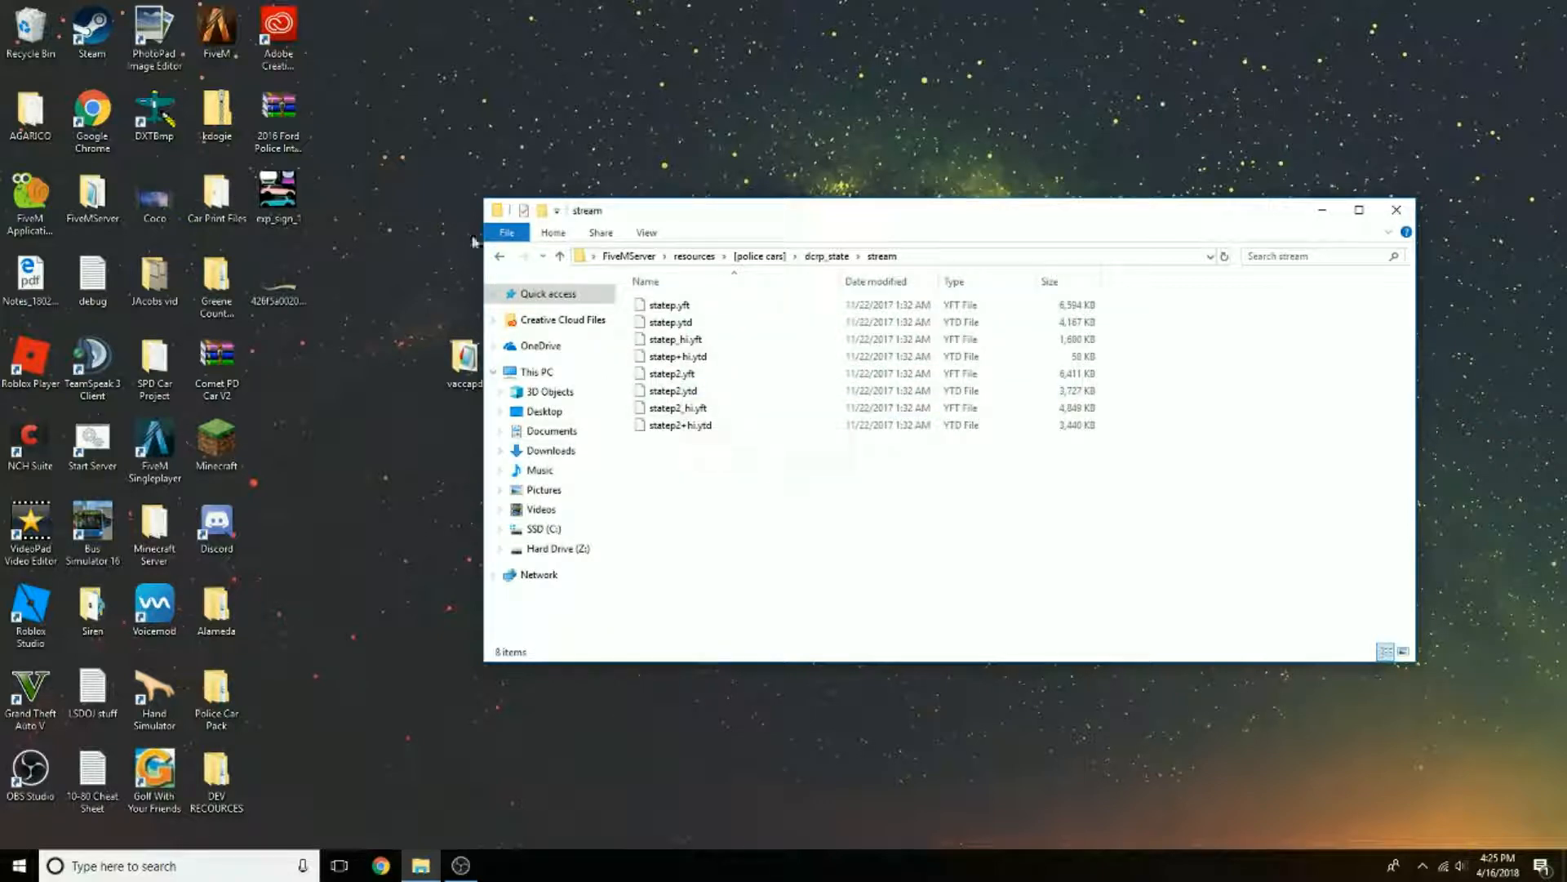
Step: Examine the stream folder of the silverpd resource and return to the [police cars] folder
{"action": "left_click", "coordinate": [496, 256]}
{"action": "left_click", "coordinate": [496, 256]}
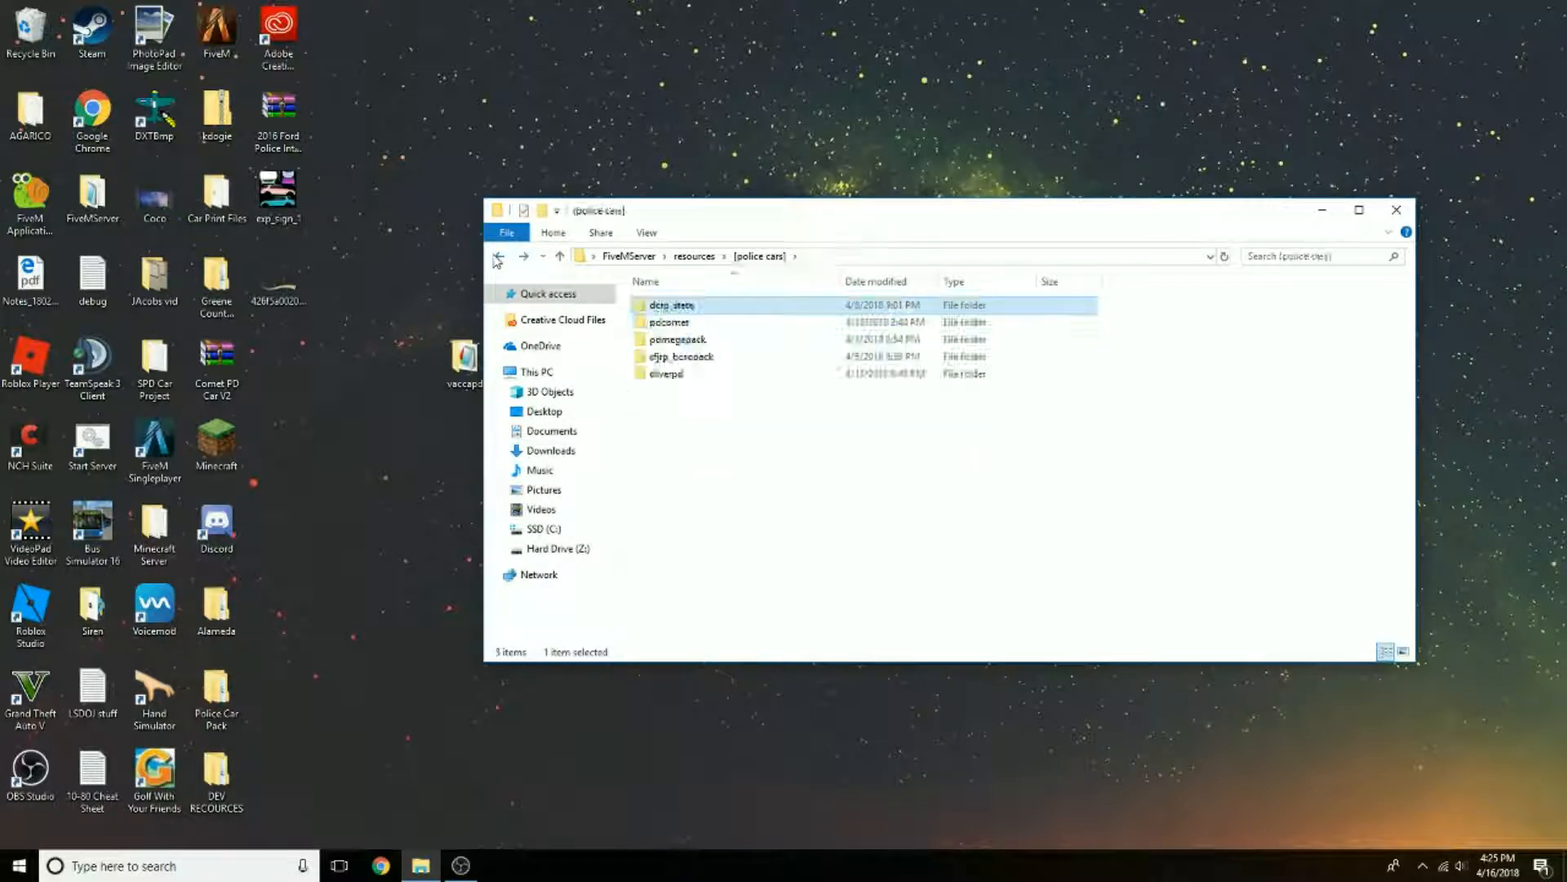
{"action": "double_click", "coordinate": [666, 373]}
{"action": "double_click", "coordinate": [664, 304]}
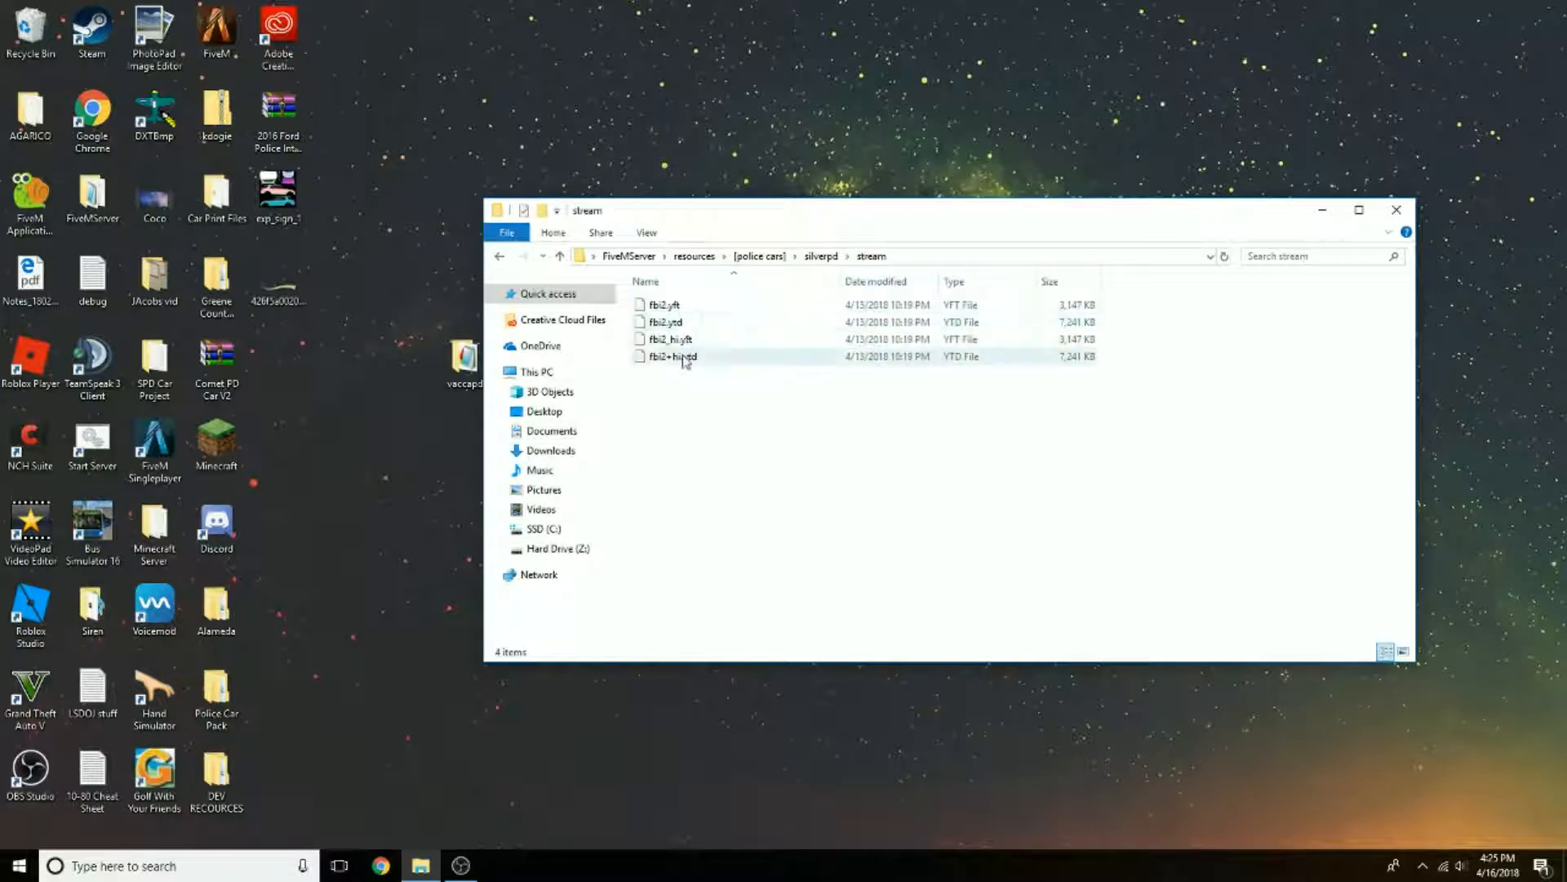
{"action": "left_click", "coordinate": [499, 256]}
{"action": "left_click", "coordinate": [499, 256]}
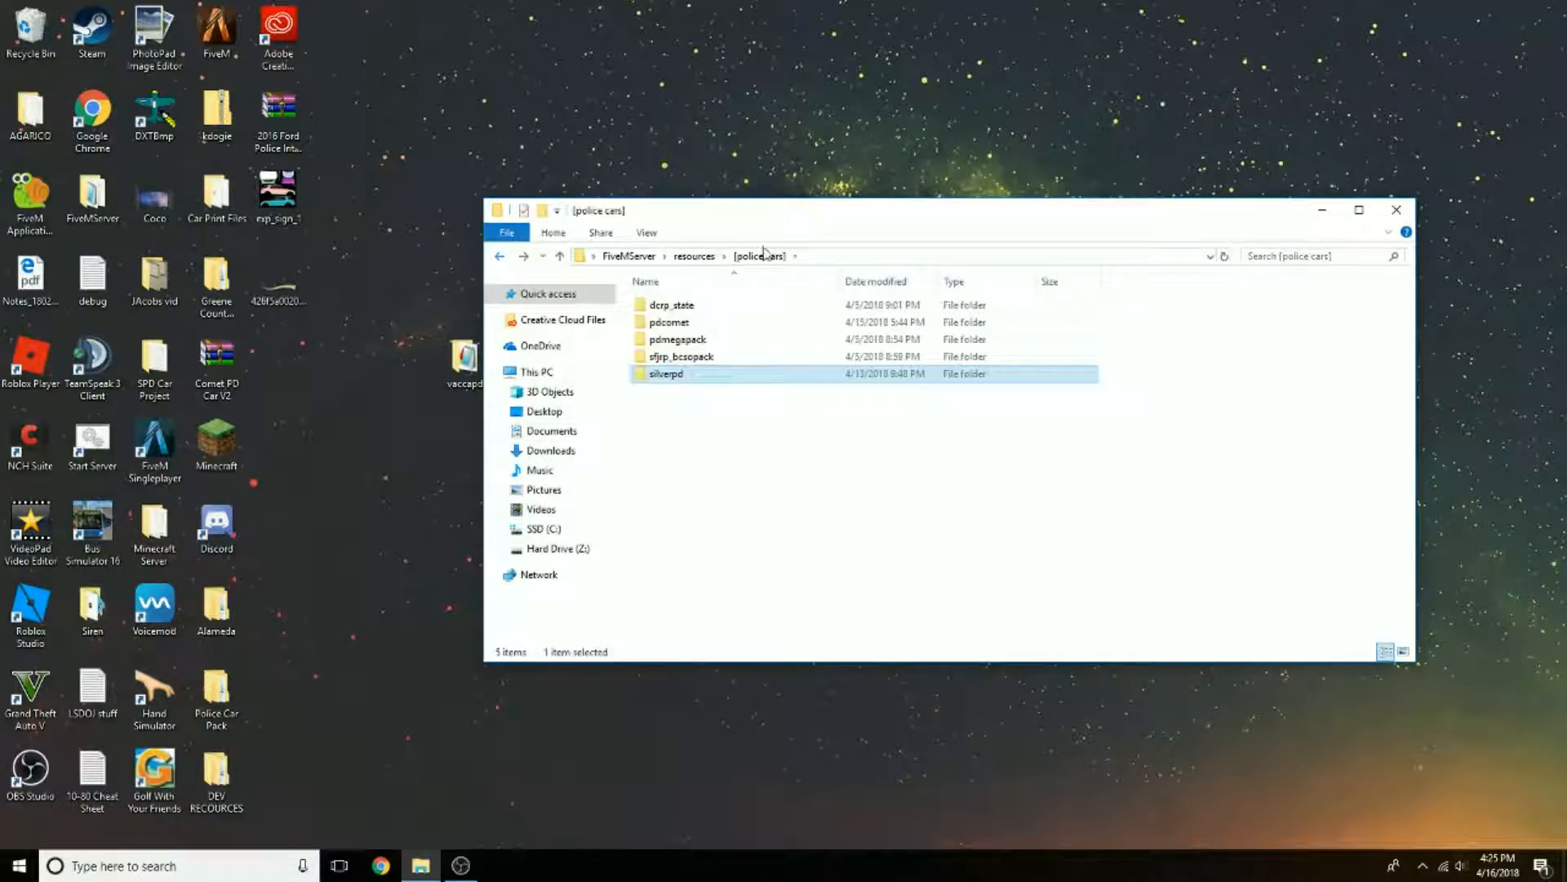
Step: Move the vaccapd folder from the desktop into the server's resources > [police cars] folder
{"action": "left_click_drag", "start_coordinate": [732, 227], "coordinate": [950, 98]}
{"action": "left_click", "coordinate": [465, 359]}
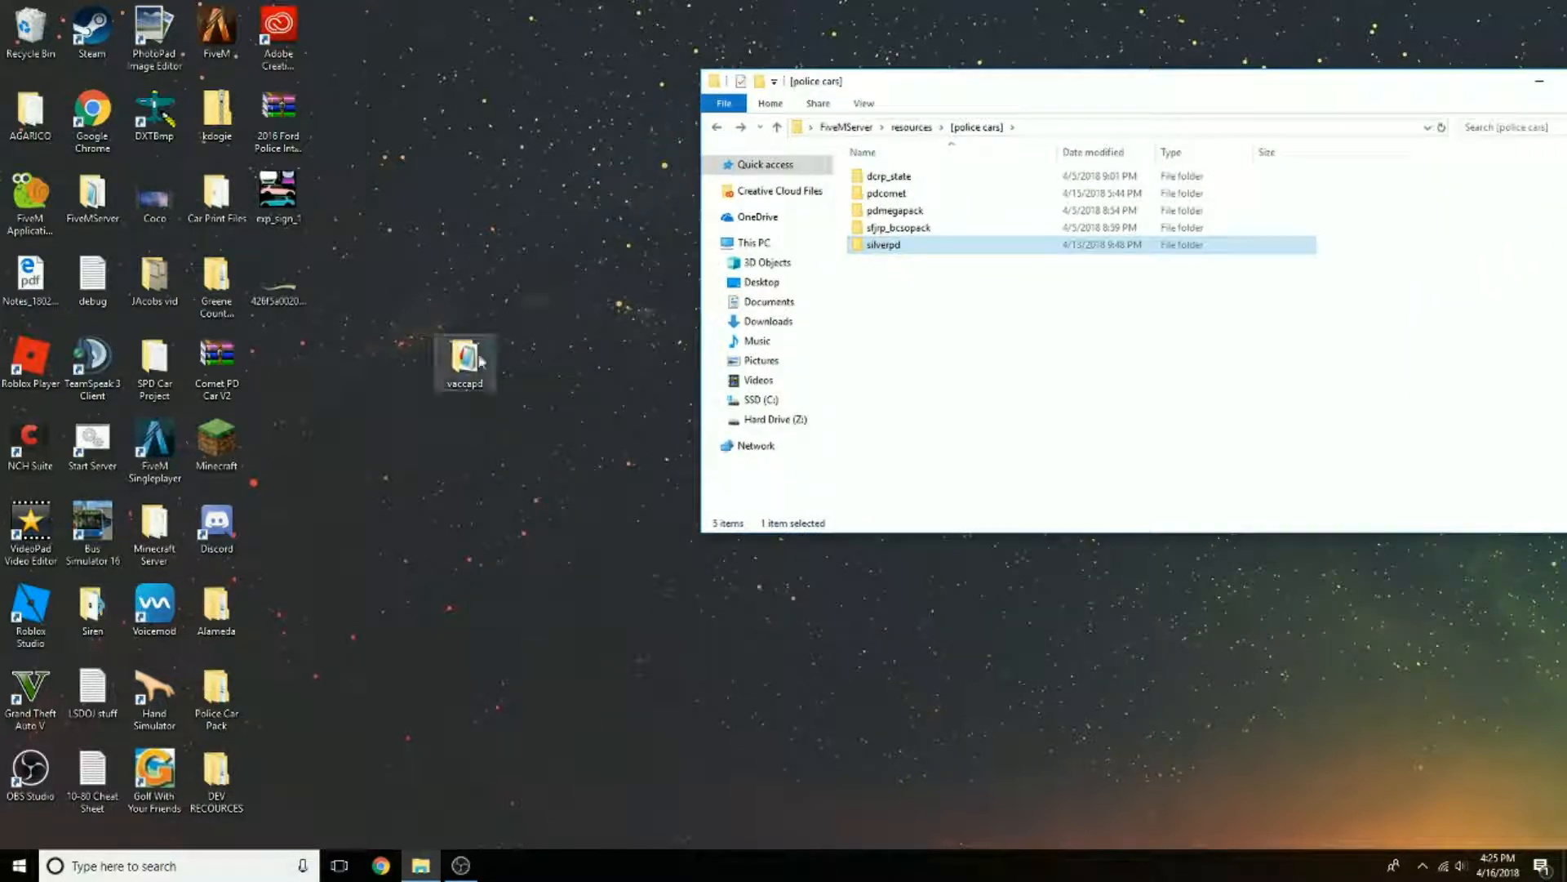
{"action": "left_click_drag", "start_coordinate": [464, 359], "coordinate": [960, 390]}
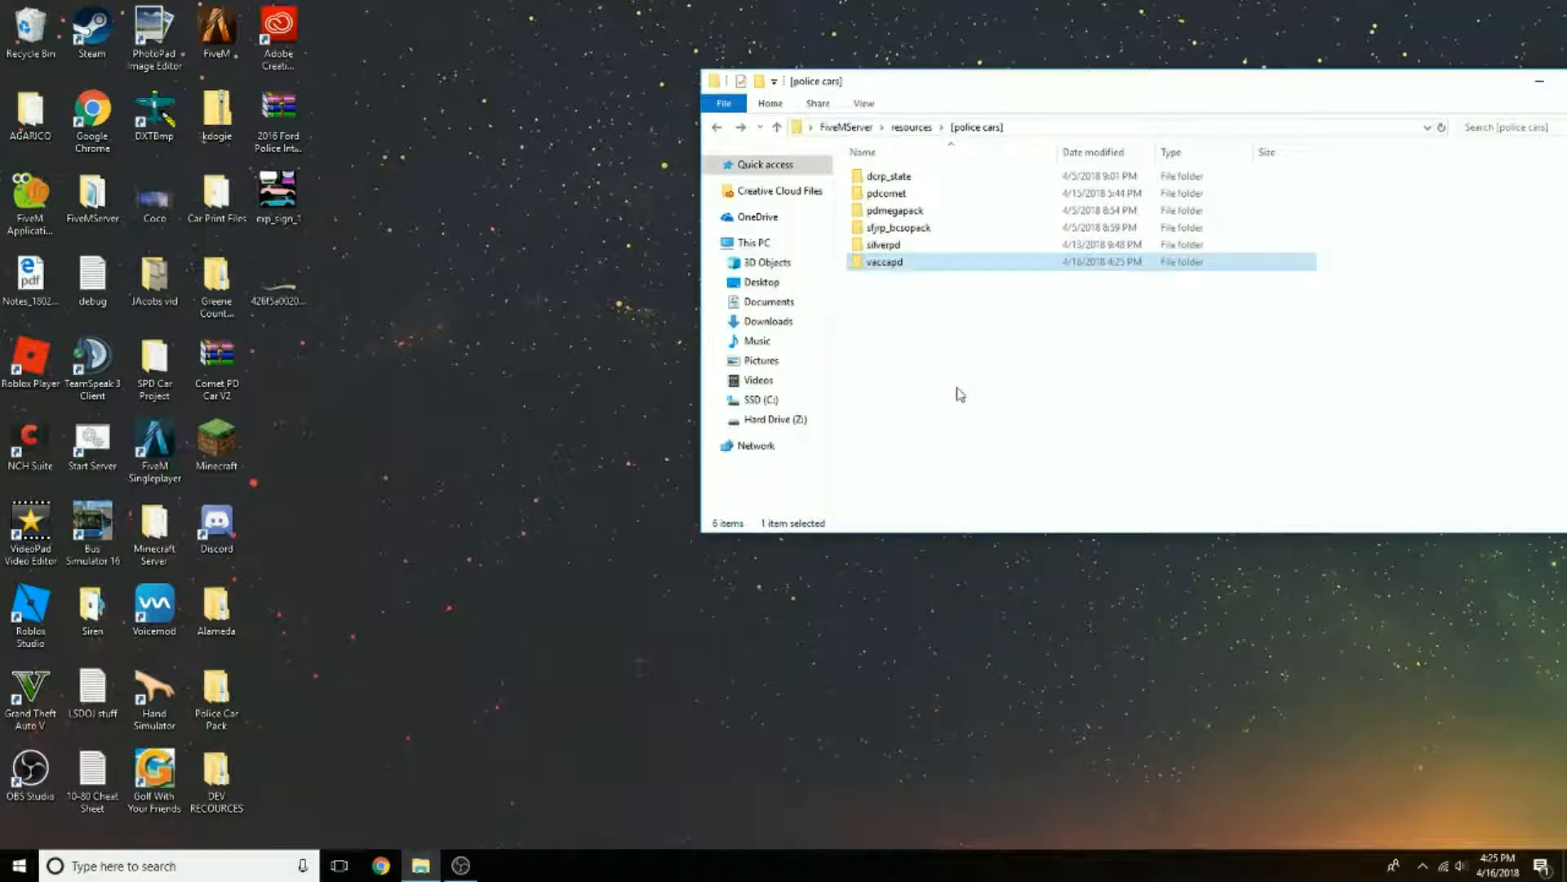
{"action": "right_click", "coordinate": [900, 272]}
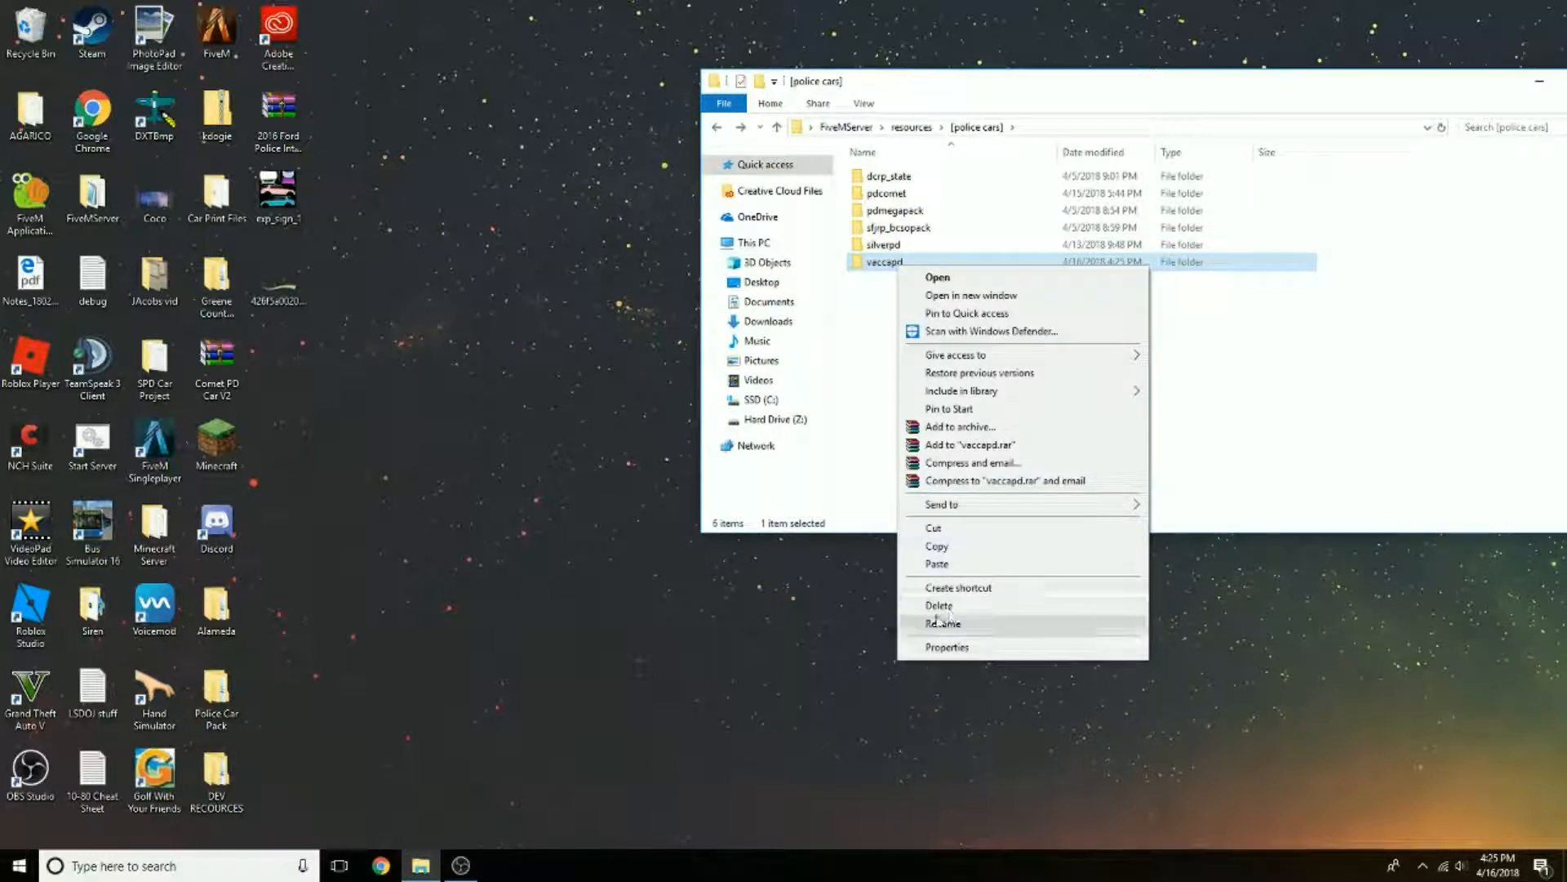
{"action": "left_click", "coordinate": [938, 619]}
{"action": "left_click", "coordinate": [953, 371]}
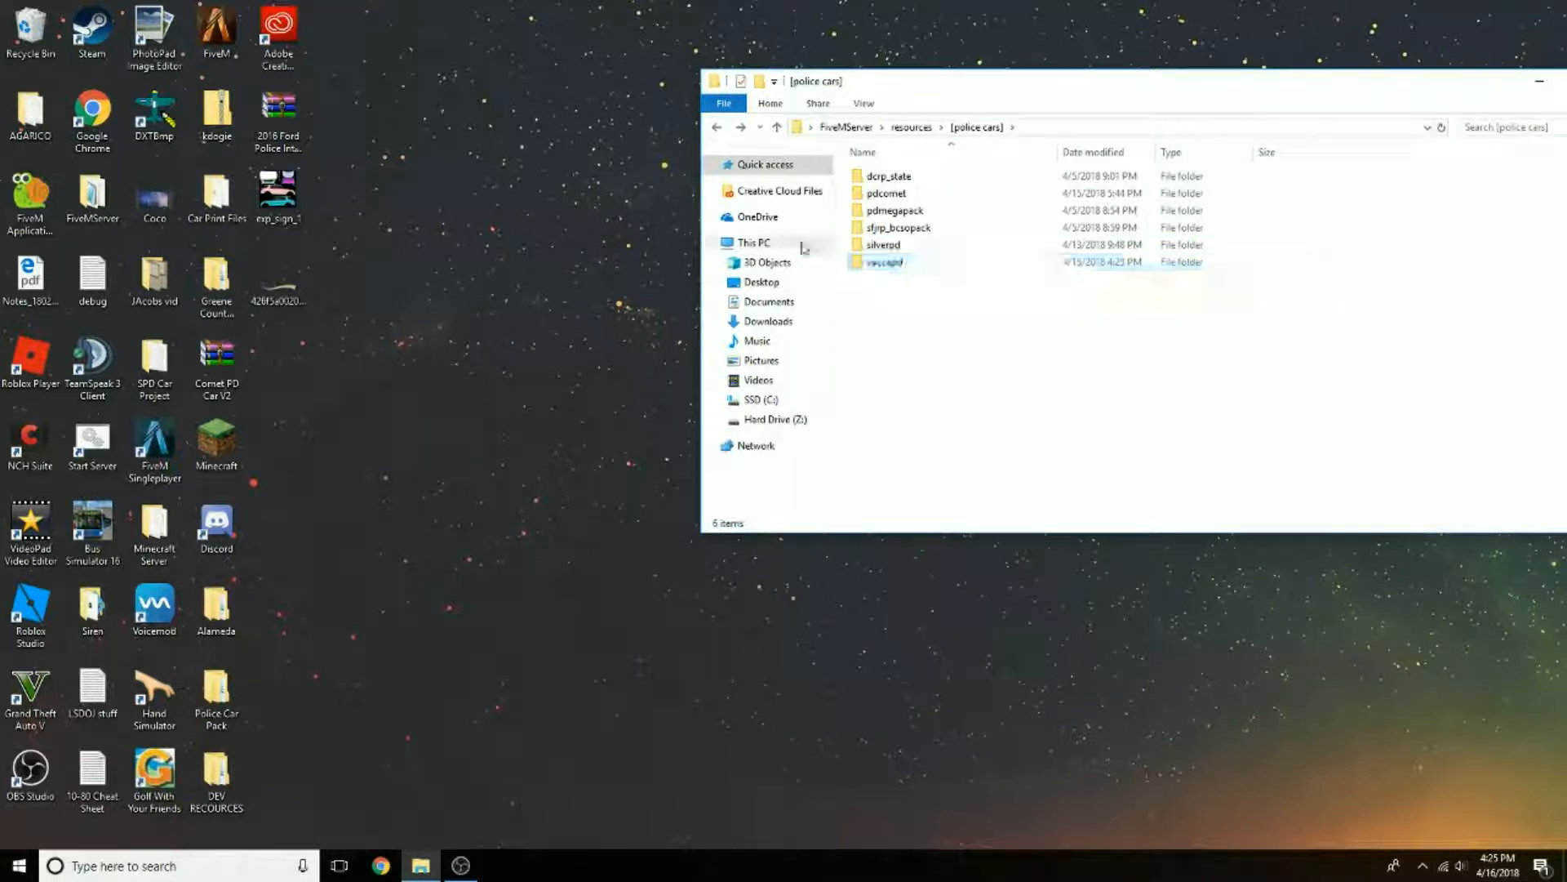
Step: Add the line "start vaccapd" below "start pdcomet" in FiveMServer's server CFG file, then save and close it
{"action": "left_click", "coordinate": [716, 127]}
{"action": "left_click", "coordinate": [716, 127]}
{"action": "scroll", "coordinate": [890, 383], "scroll_direction": "down", "scroll_amount": 8}
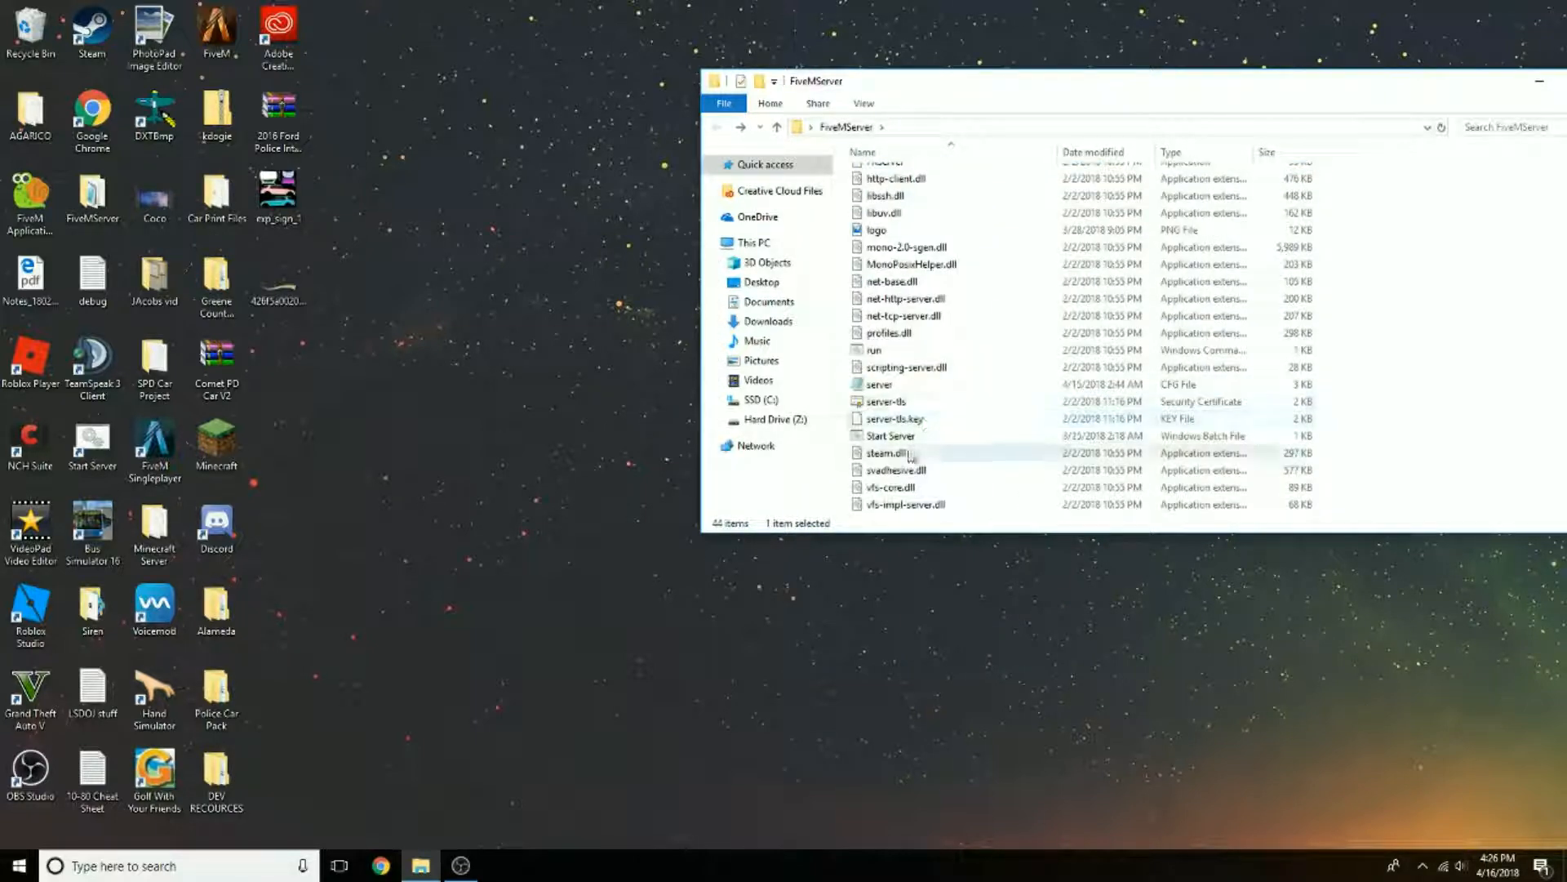
{"action": "double_click", "coordinate": [891, 386]}
{"action": "scroll", "coordinate": [602, 570], "scroll_direction": "down", "scroll_amount": 9}
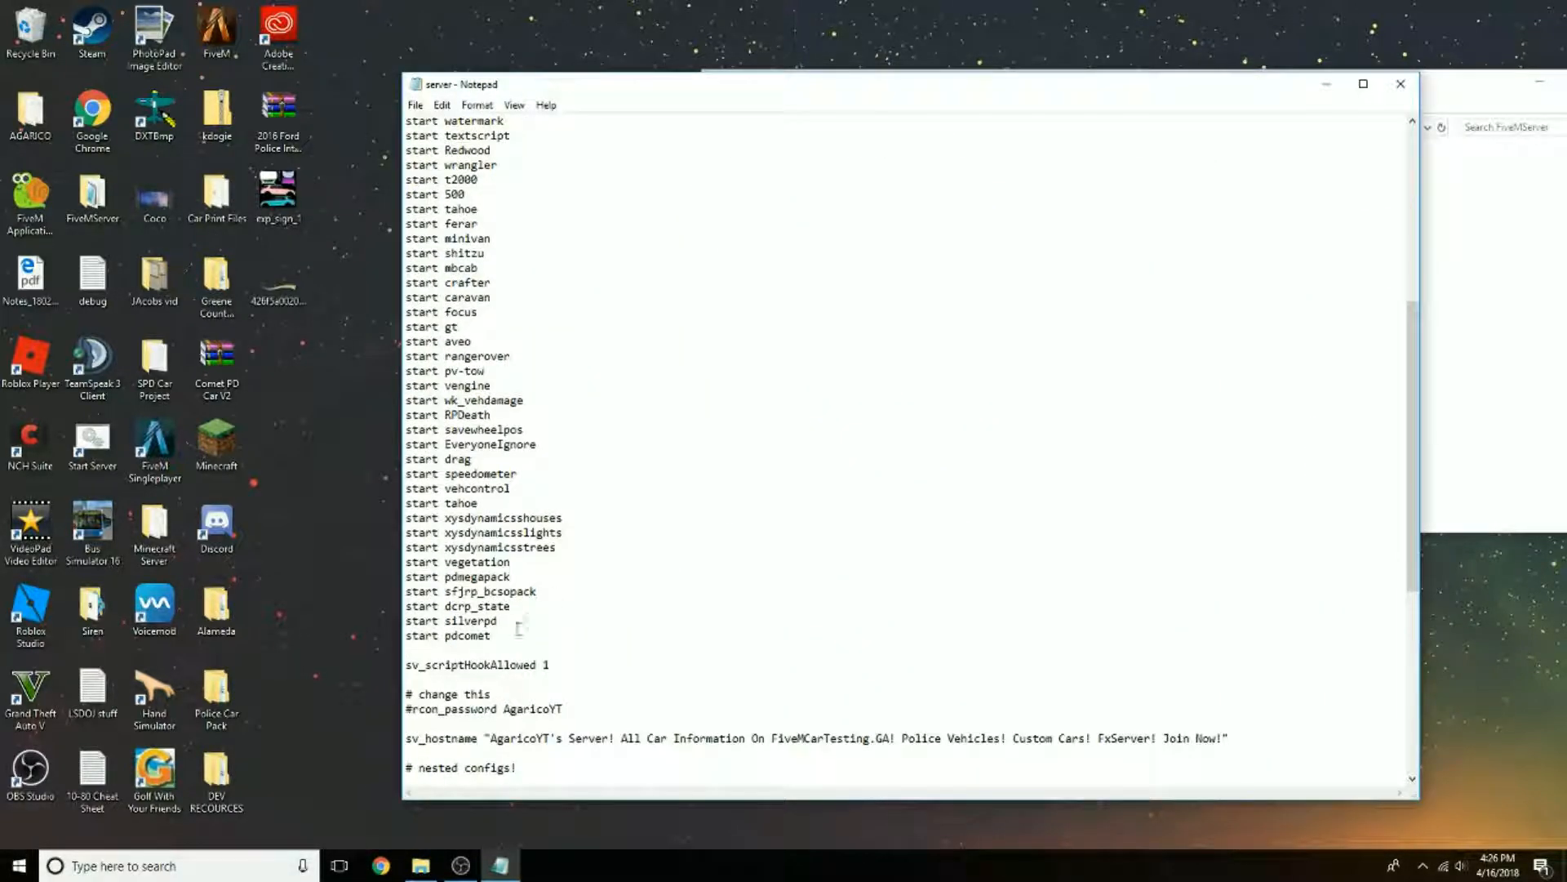
{"action": "left_click", "coordinate": [513, 636]}
{"action": "key", "text": "Return"}
{"action": "type", "text": "st"}
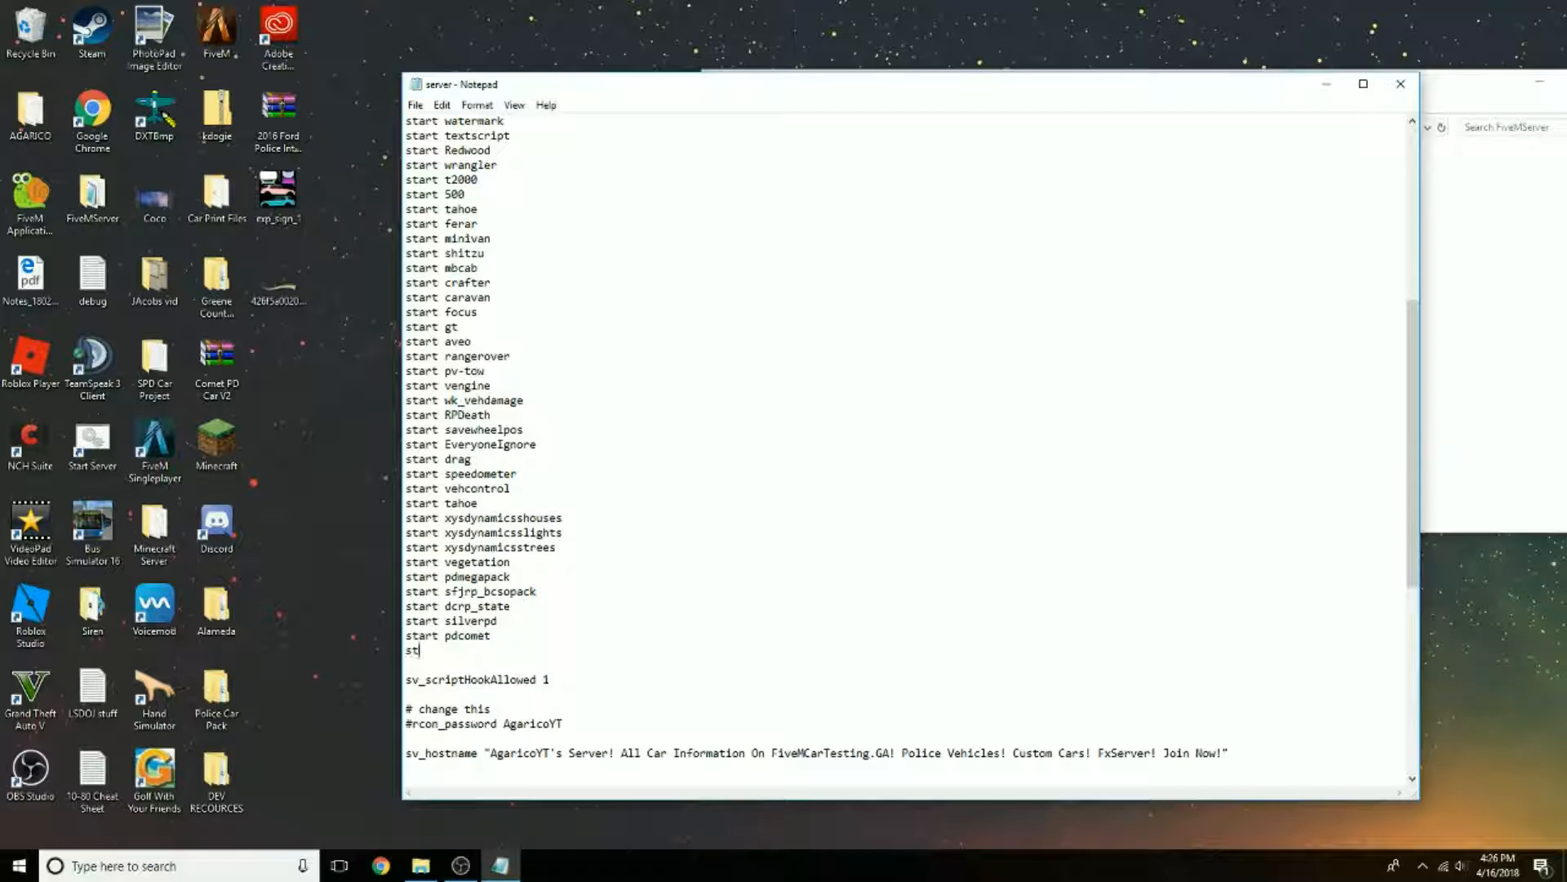
{"action": "type", "text": "art vaccapd"}
{"action": "left_click", "coordinate": [416, 105]}
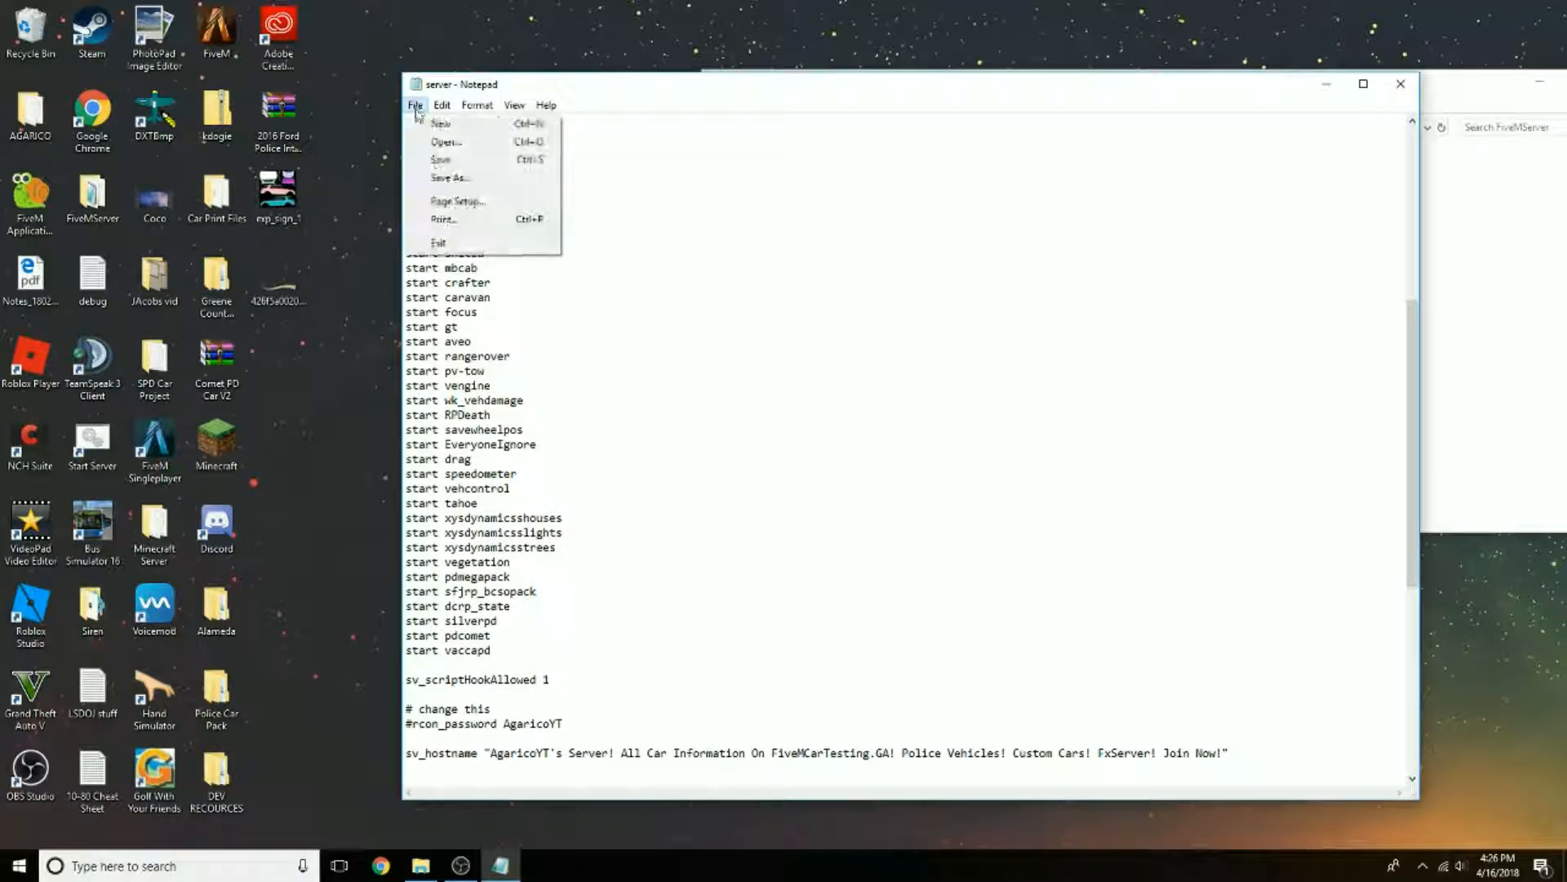
{"action": "left_click", "coordinate": [445, 162]}
{"action": "left_click", "coordinate": [1400, 84]}
Step: Close the FiveMServer folder and launch the FiveM server from the desktop's Start Server shortcut, placing its console clear of the desktop shortcuts
{"action": "left_click_drag", "start_coordinate": [1410, 91], "coordinate": [1142, 133]}
{"action": "scroll", "coordinate": [883, 408], "scroll_direction": "up", "scroll_amount": 7}
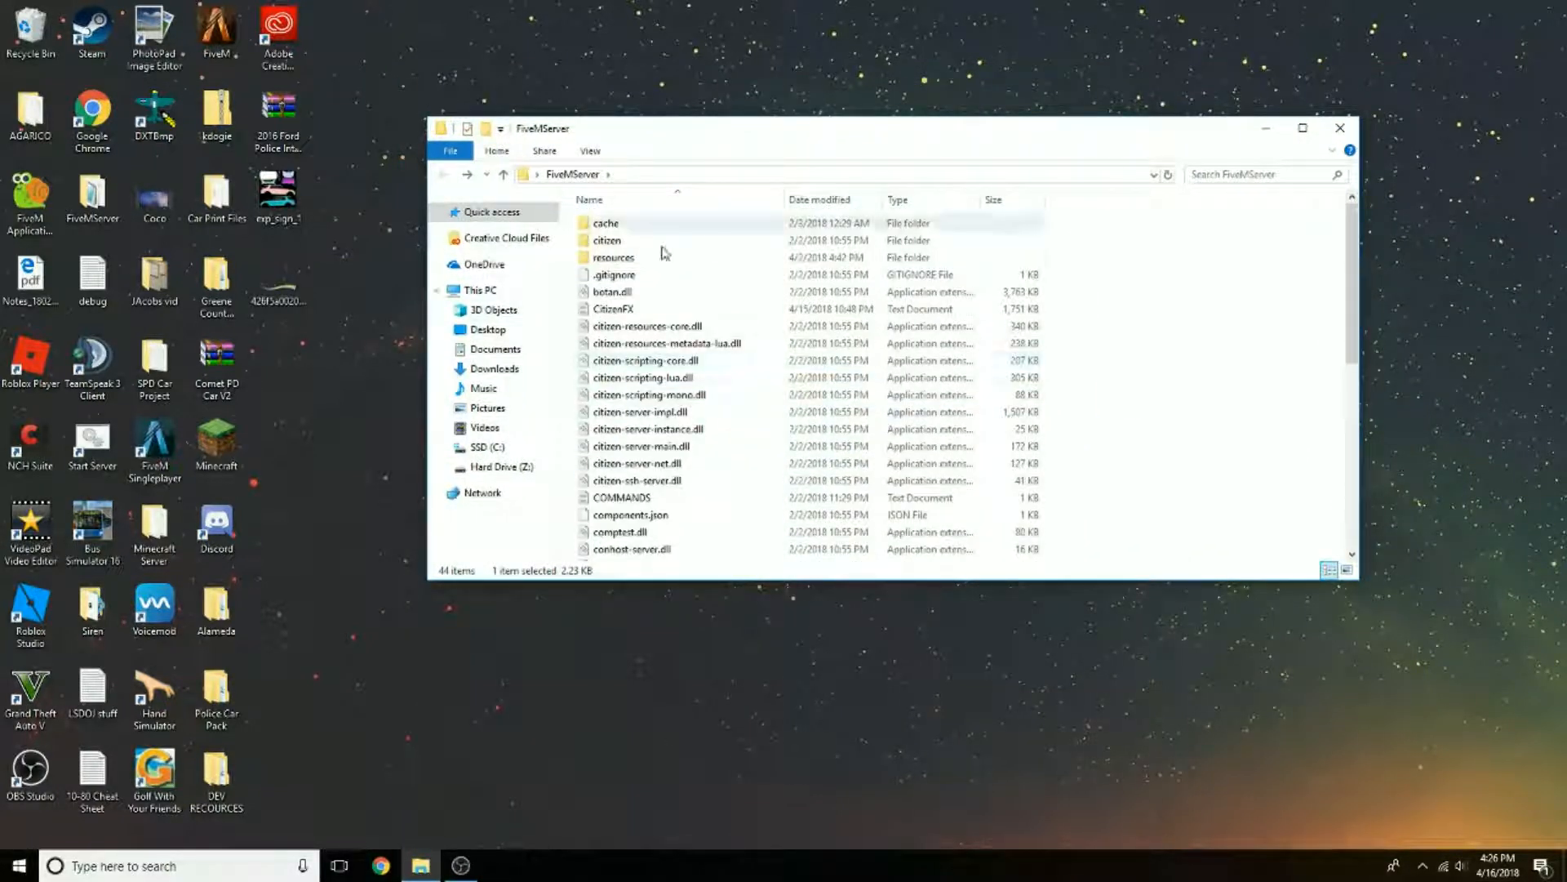
{"action": "scroll", "coordinate": [697, 353], "scroll_direction": "down", "scroll_amount": 7}
{"action": "scroll", "coordinate": [696, 354], "scroll_direction": "up", "scroll_amount": 7}
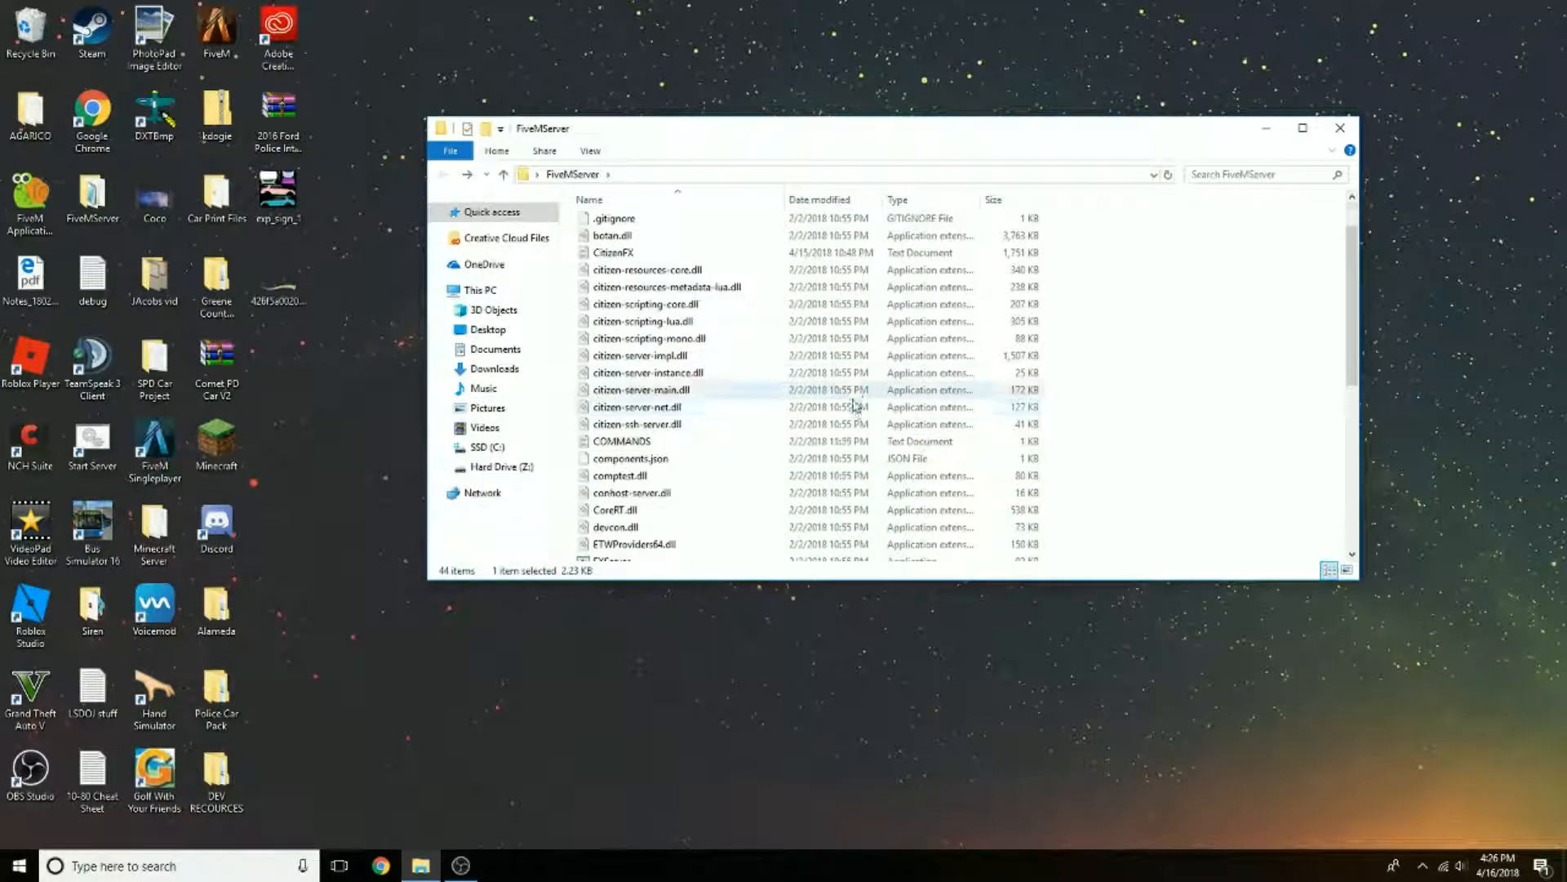
{"action": "left_click", "coordinate": [1348, 129]}
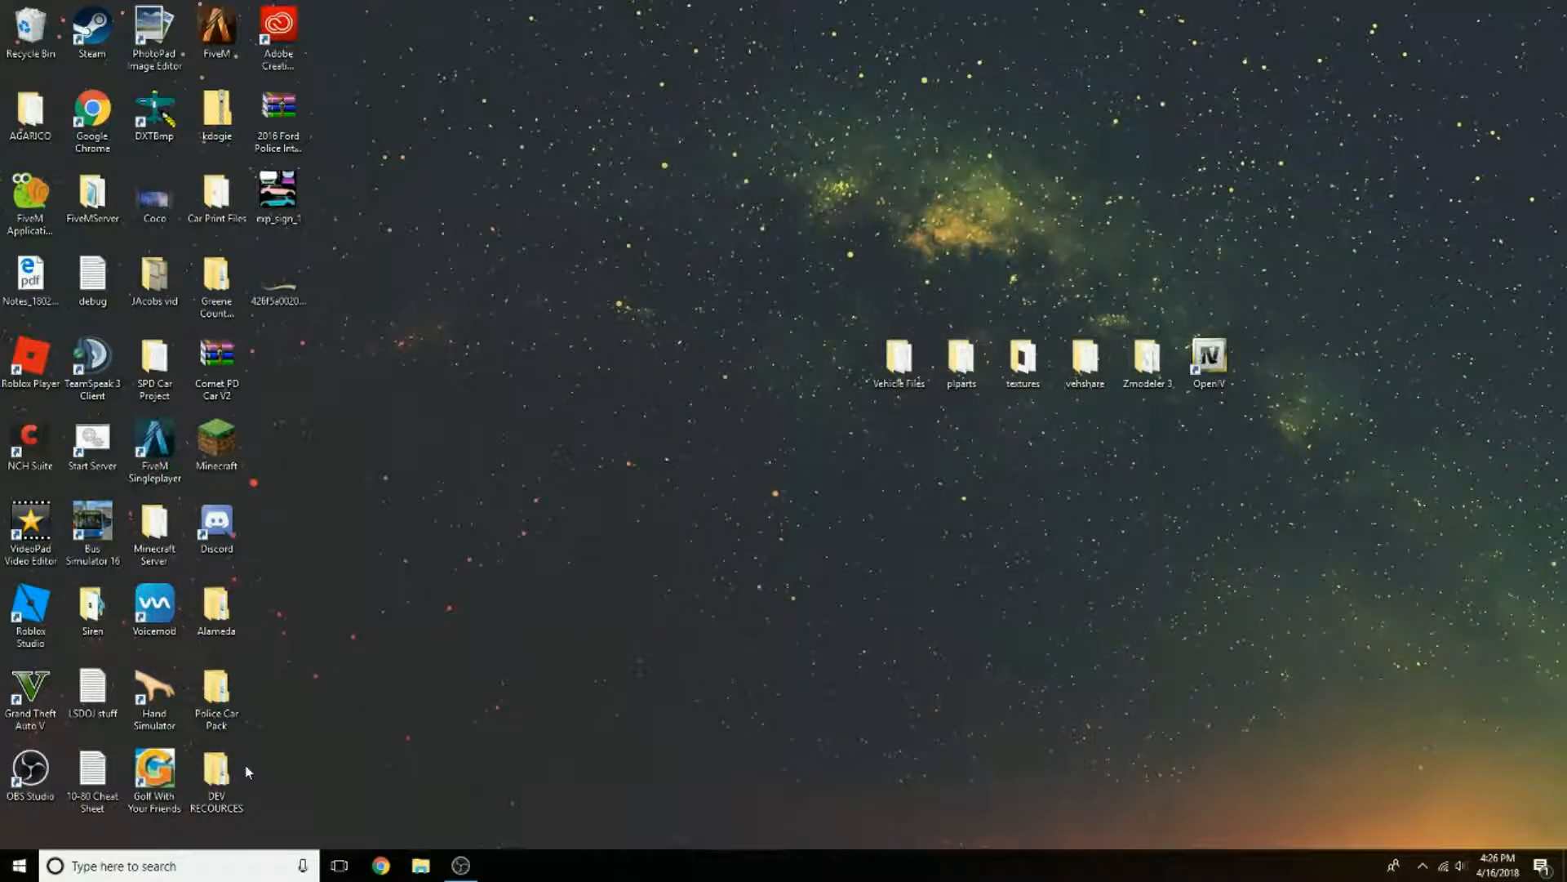
{"action": "double_click", "coordinate": [93, 441]}
{"action": "left_click_drag", "start_coordinate": [538, 144], "coordinate": [1175, 21]}
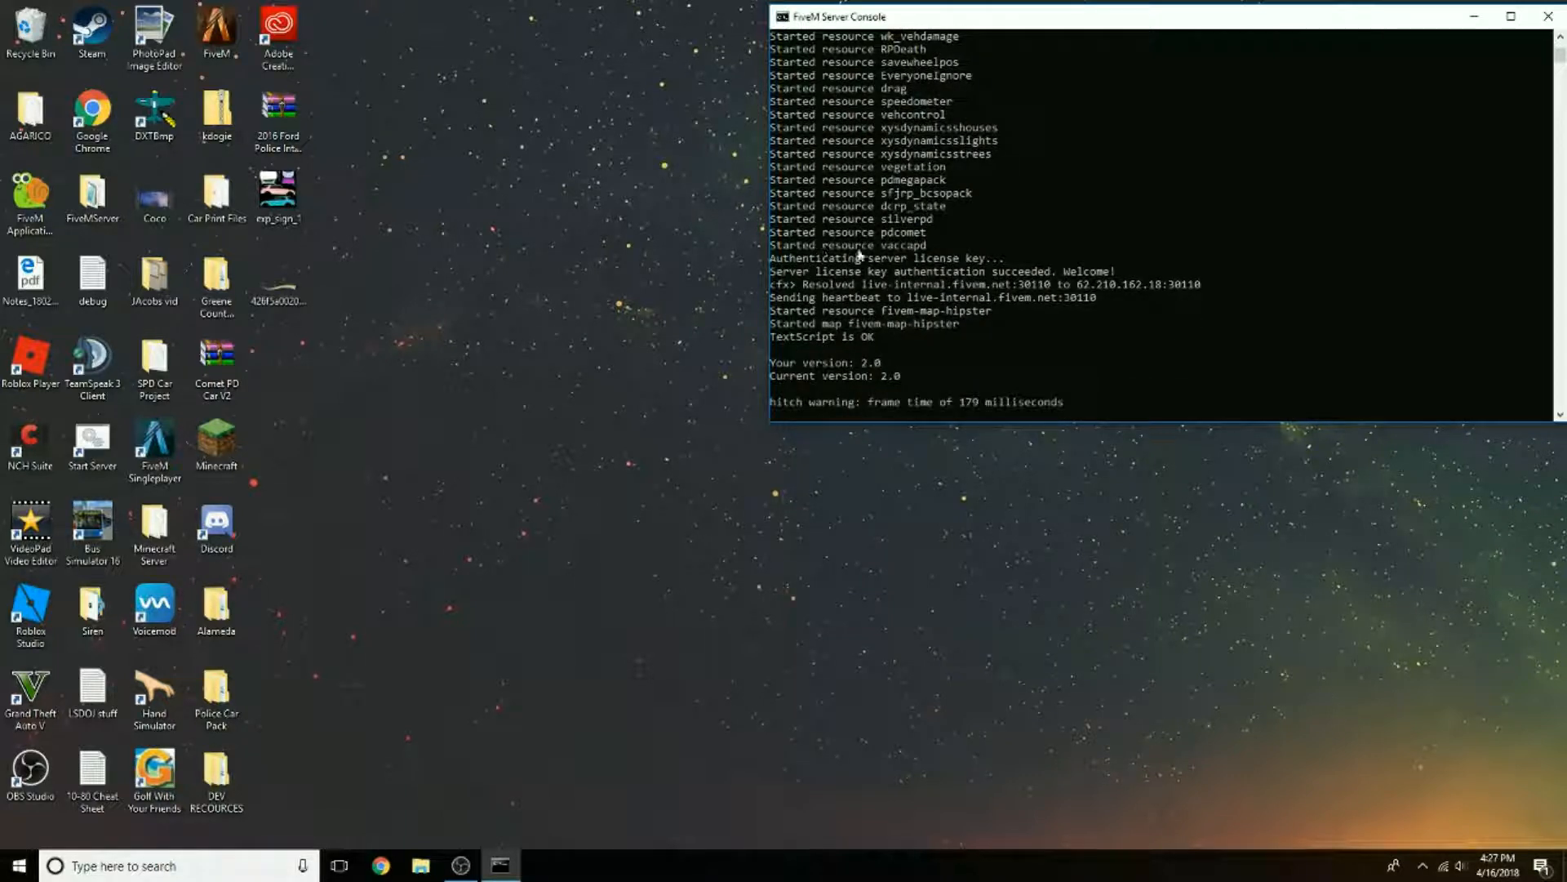
{"action": "type", "text": "vaccapd"}
{"action": "left_click_drag", "start_coordinate": [771, 242], "coordinate": [943, 251]}
{"action": "right_click", "coordinate": [1037, 250]}
{"action": "key", "text": "Return"}
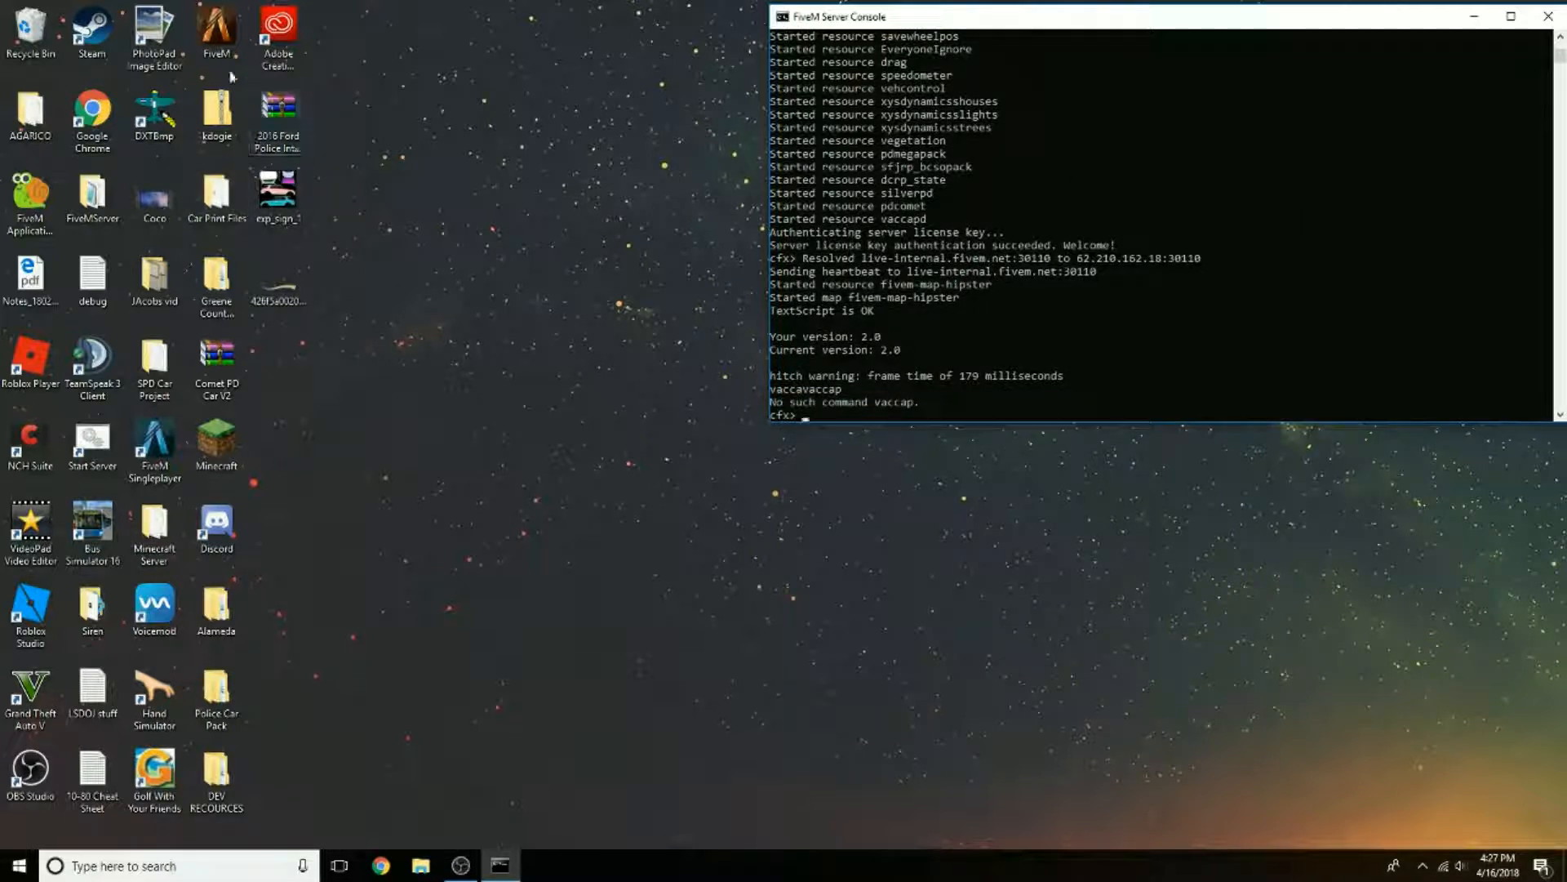
Step: Launch the FiveM client and join the running test server
{"action": "double_click", "coordinate": [217, 34]}
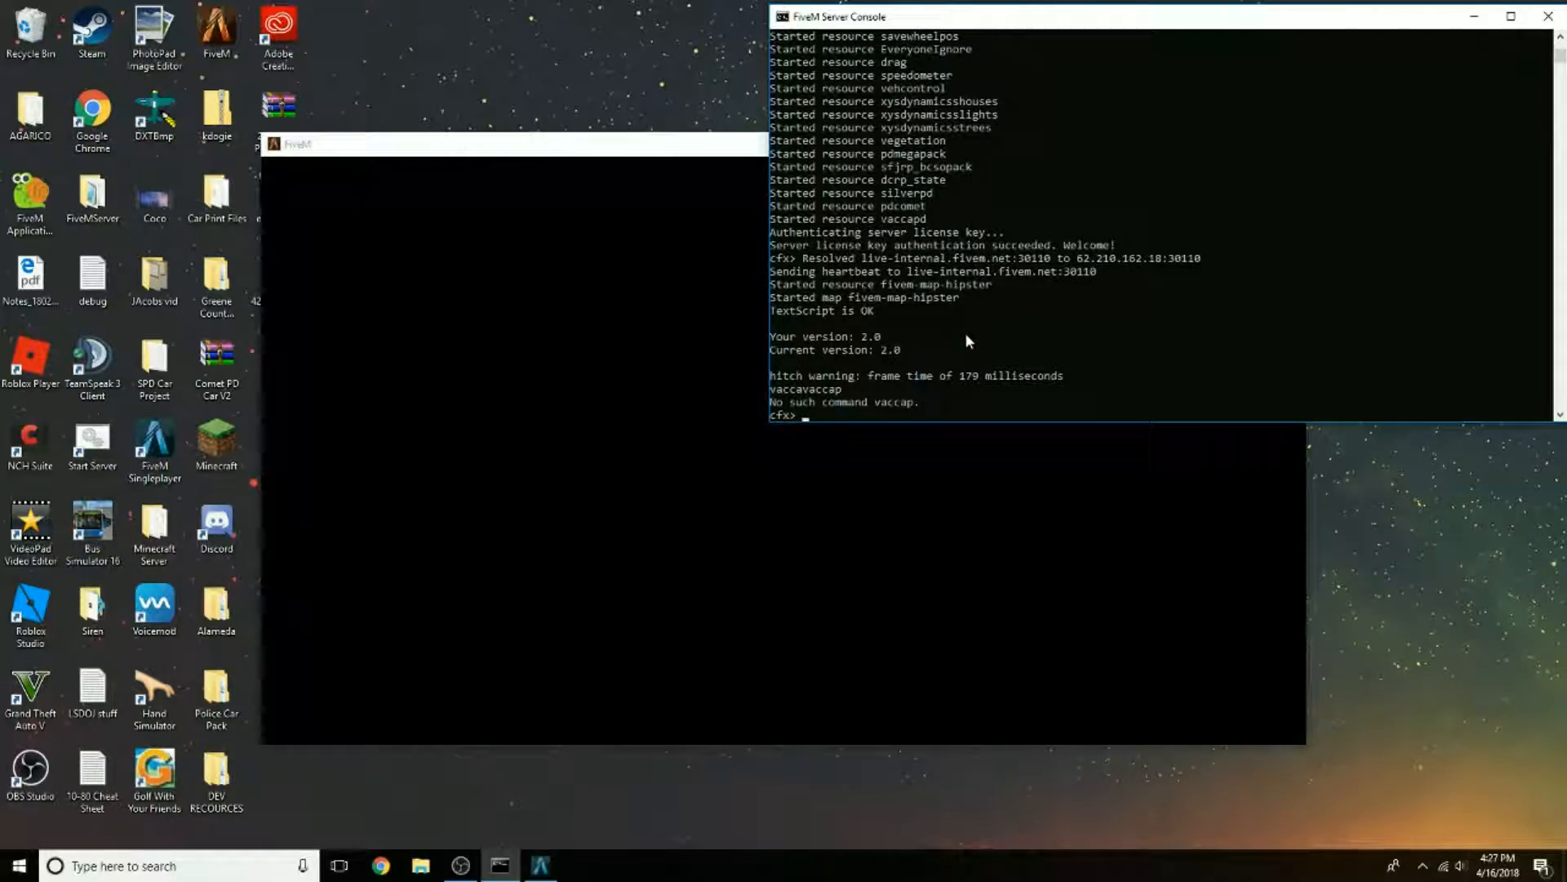
{"action": "left_click", "coordinate": [759, 343]}
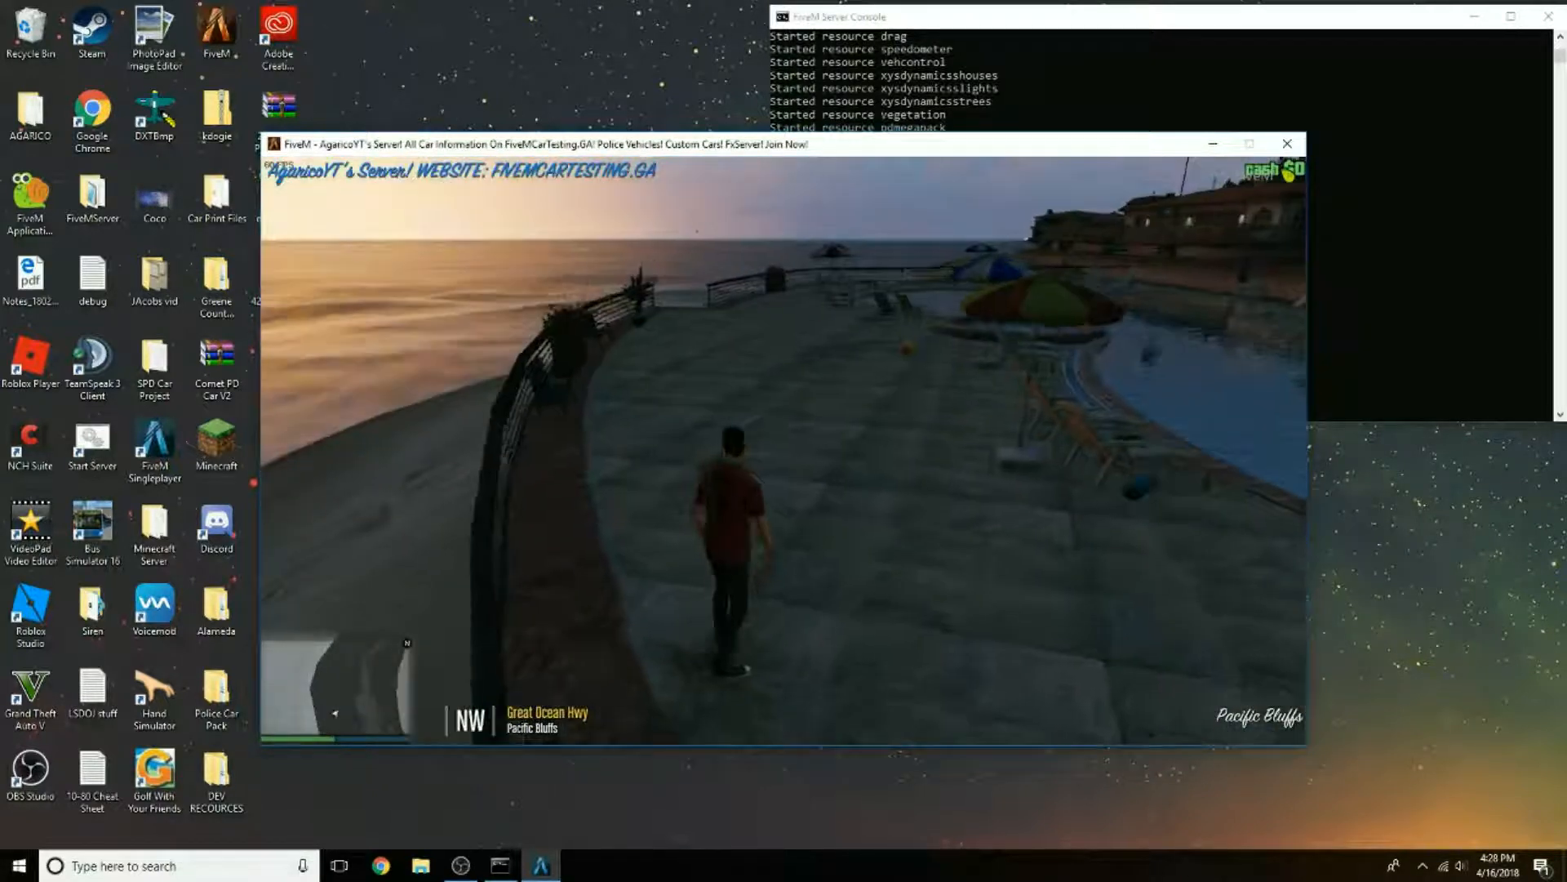
Step: Set a map waypoint in the Grand Senora Desert near Panorama Dr and teleport the character to it
{"action": "key", "text": "Escape"}
{"action": "key", "text": "Return"}
{"action": "key", "text": "d"}
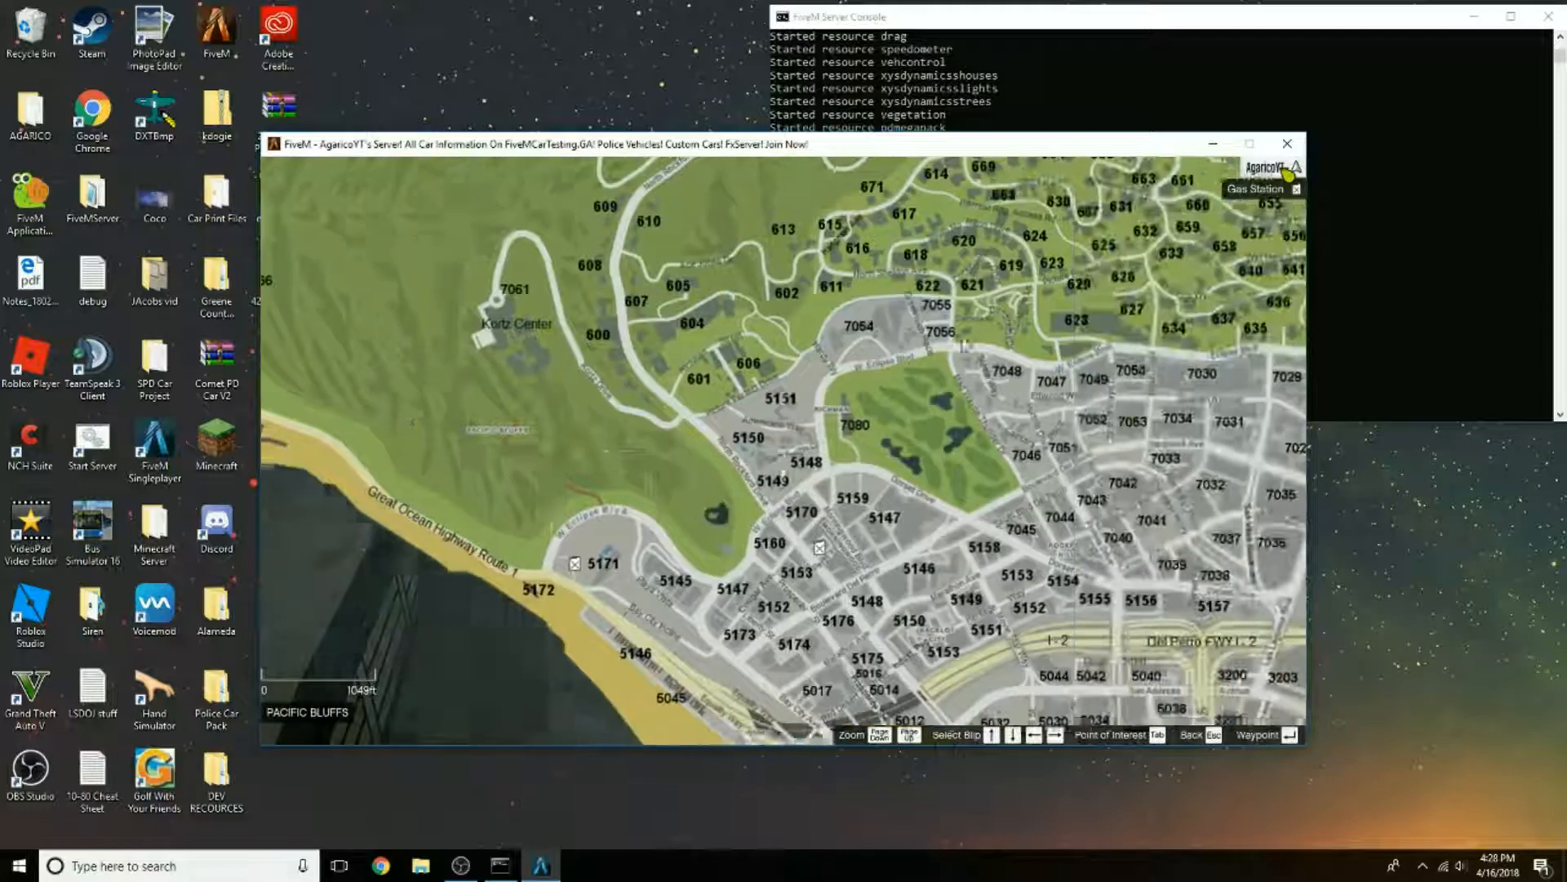
{"action": "key", "text": "w"}
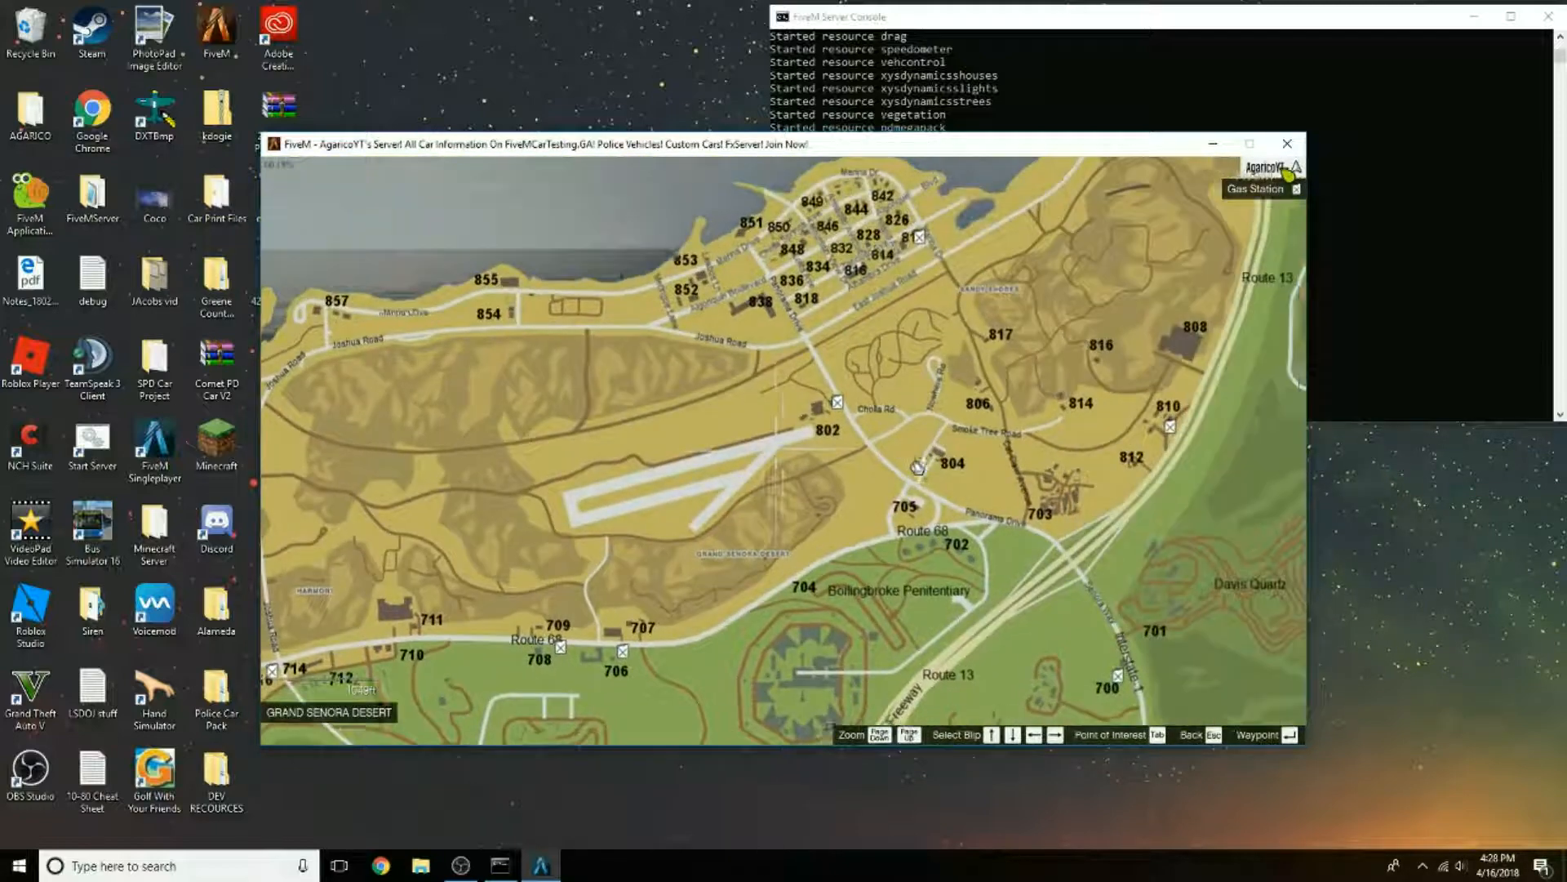
{"action": "scroll", "coordinate": [840, 422], "scroll_direction": "up", "scroll_amount": 3}
{"action": "double_click", "coordinate": [867, 389]}
{"action": "key", "text": "Escape"}
{"action": "key", "text": "Escape"}
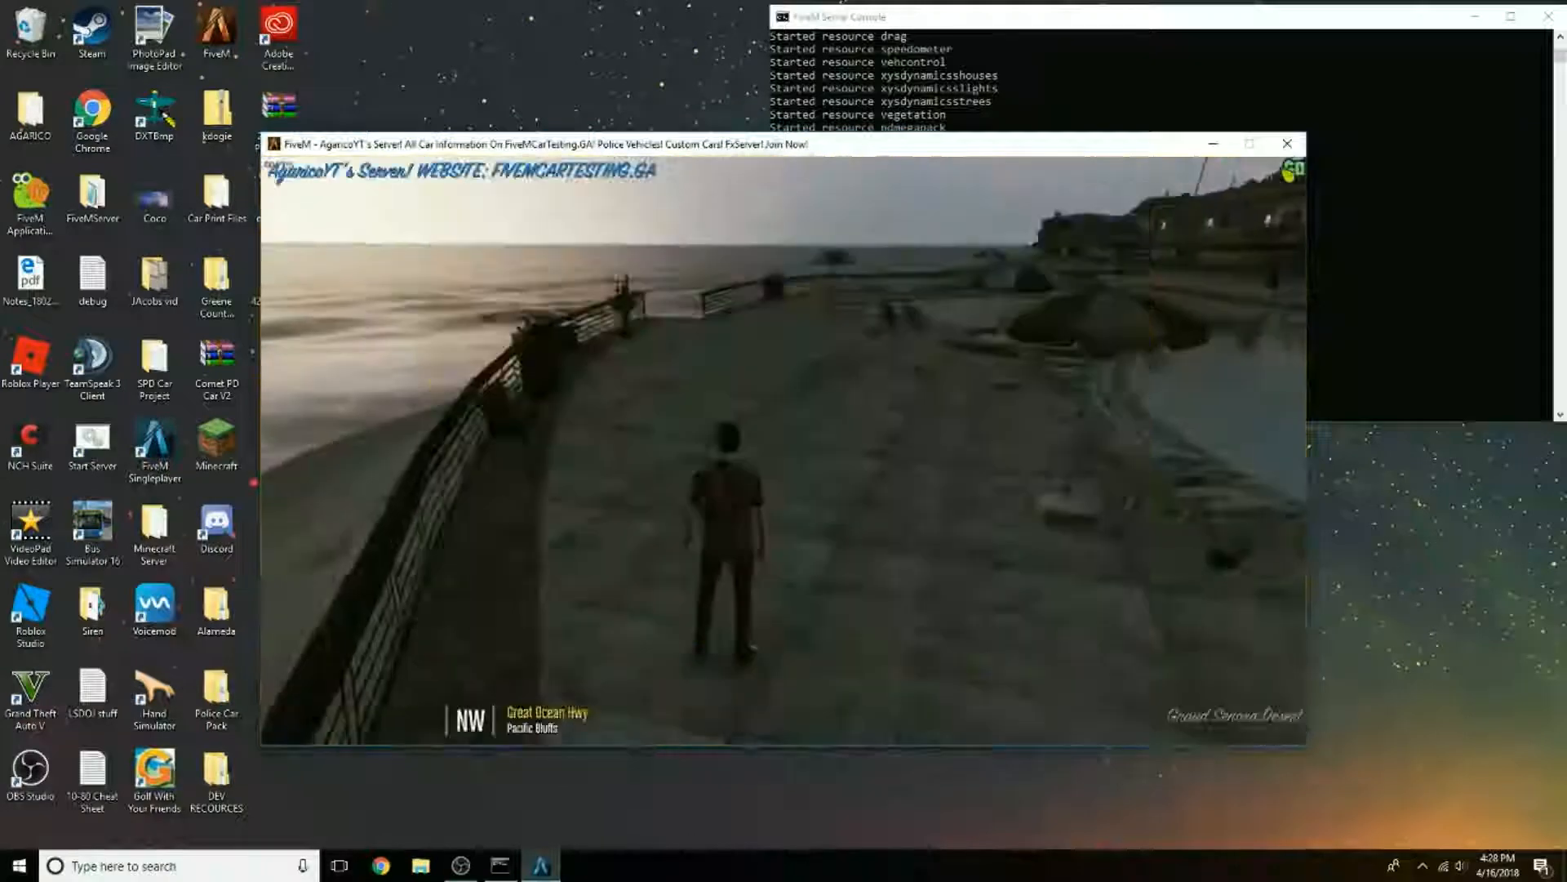
{"action": "key", "text": "F7"}
{"action": "key", "text": "w"}
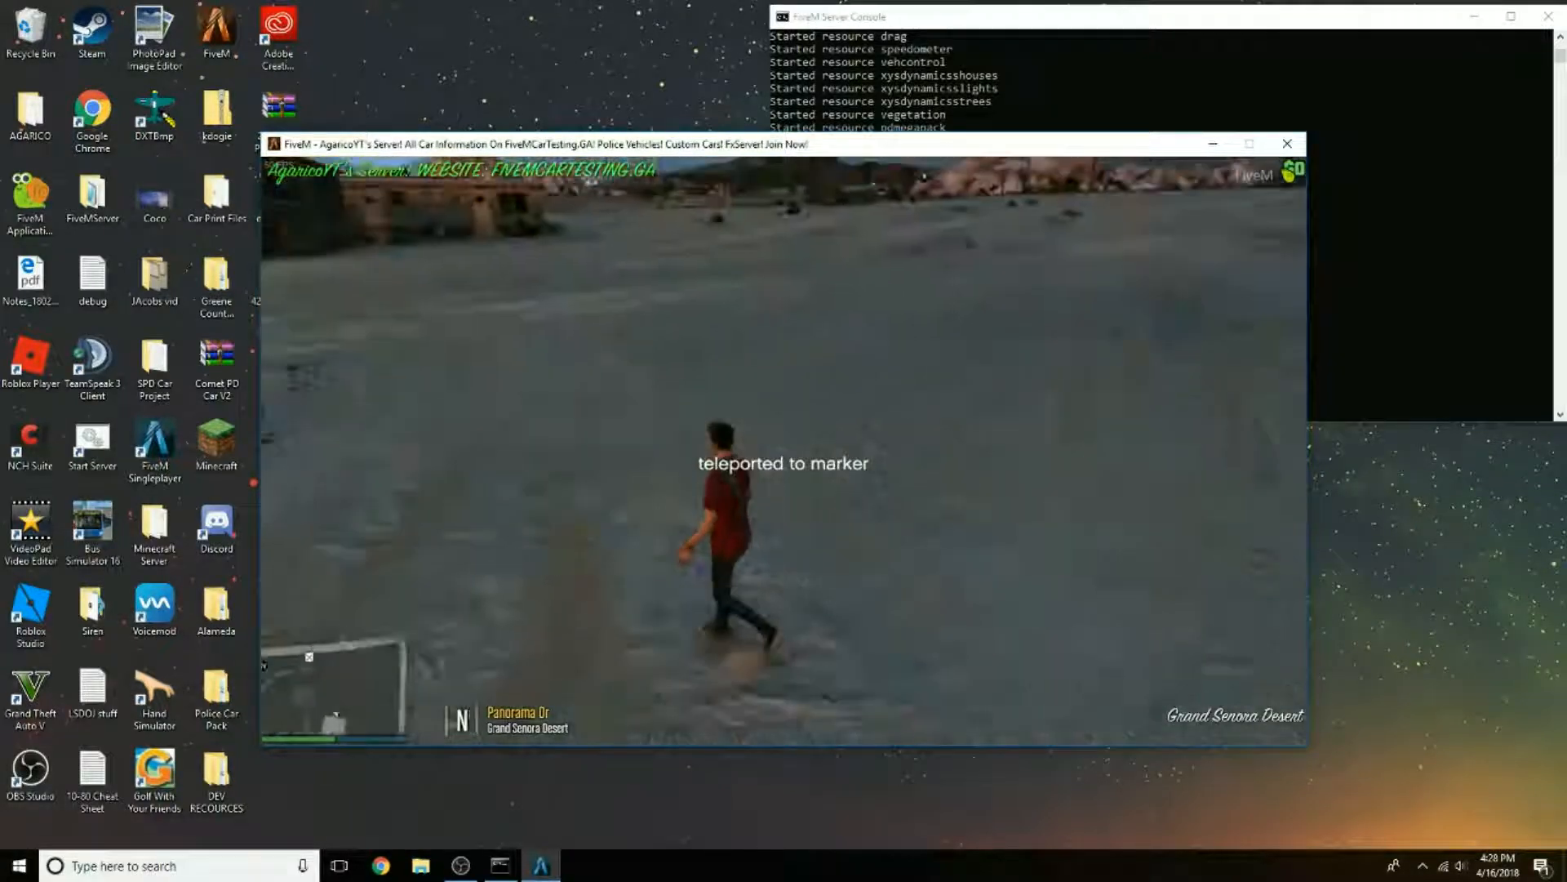
Step: Spawn the replacement car by name as "sheriff" through the Lambda Menu's vehicle spawner
{"action": "key", "text": "m"}
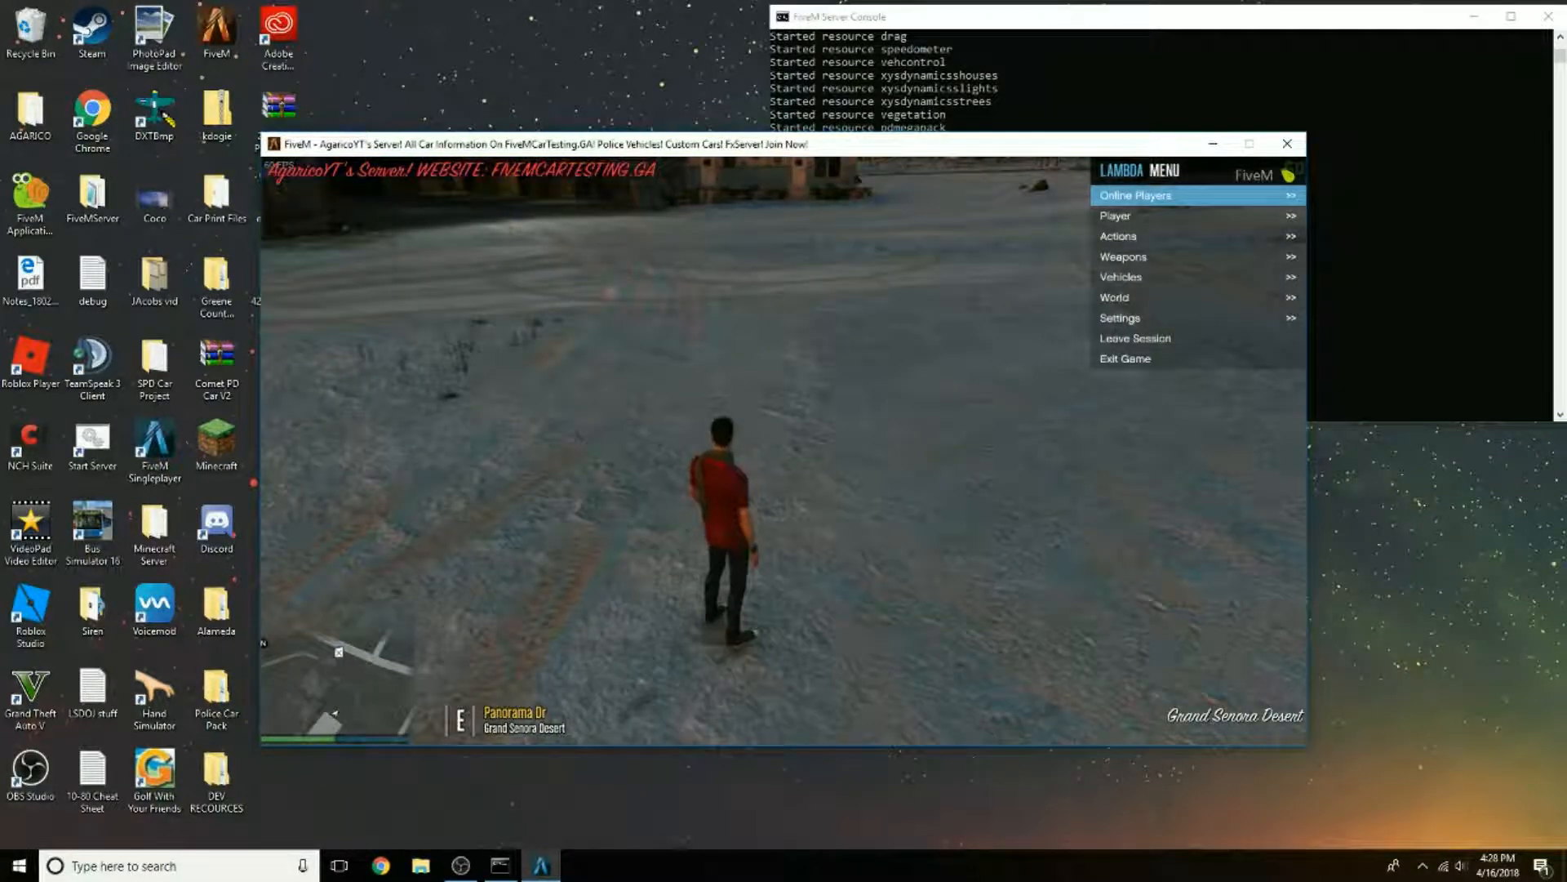
{"action": "key", "text": "Down"}
{"action": "key", "text": "Down"}
{"action": "key", "text": "Down"}
{"action": "key", "text": "Down"}
{"action": "key", "text": "Return"}
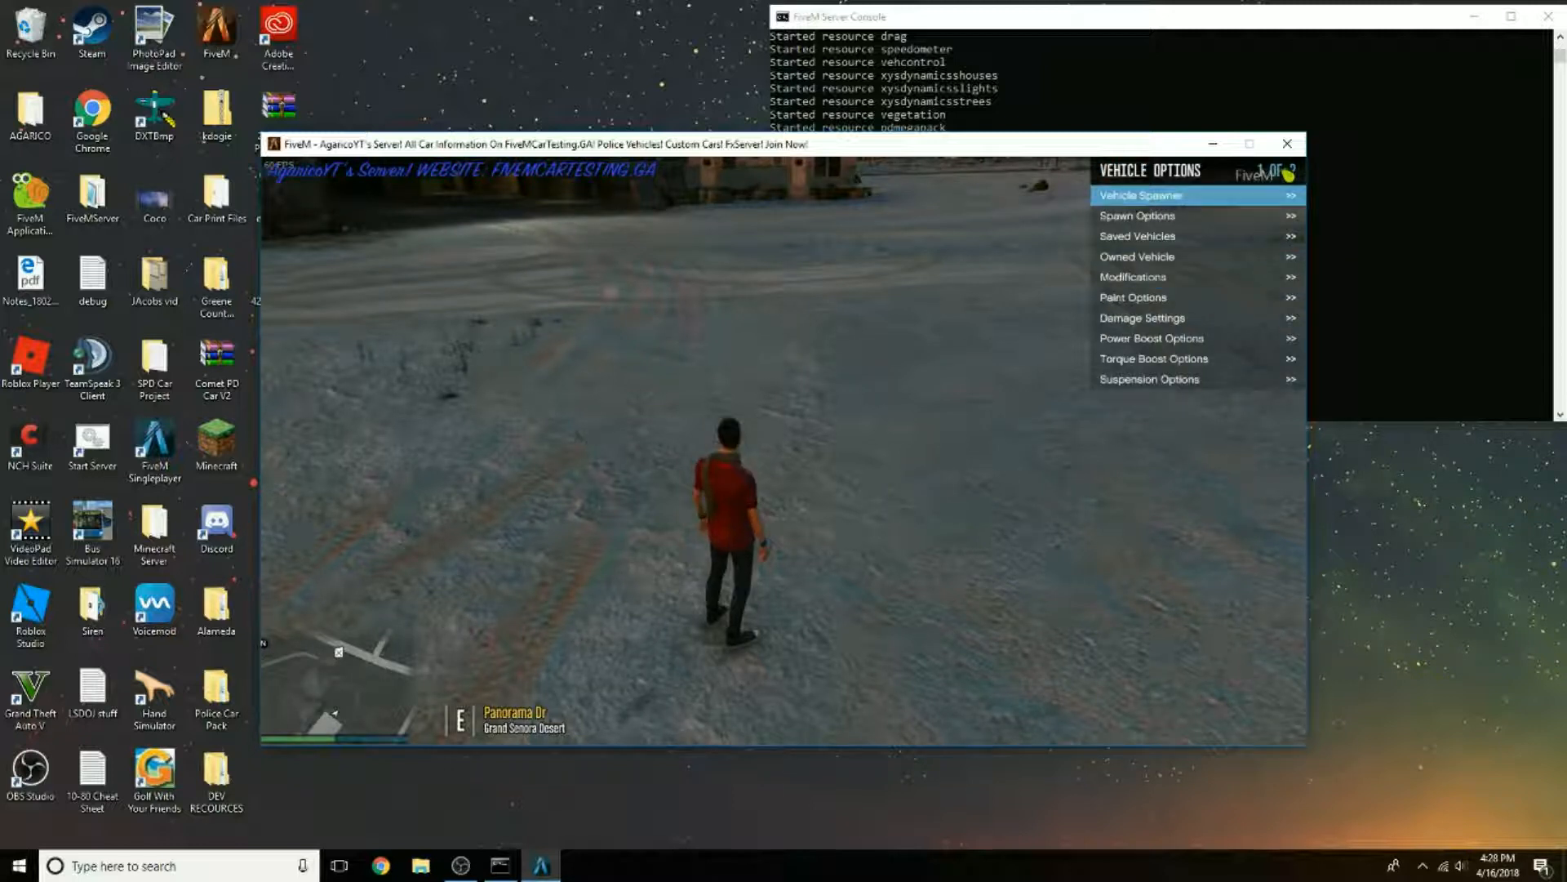
{"action": "key", "text": "Return"}
{"action": "key", "text": "Up"}
{"action": "key", "text": "Return"}
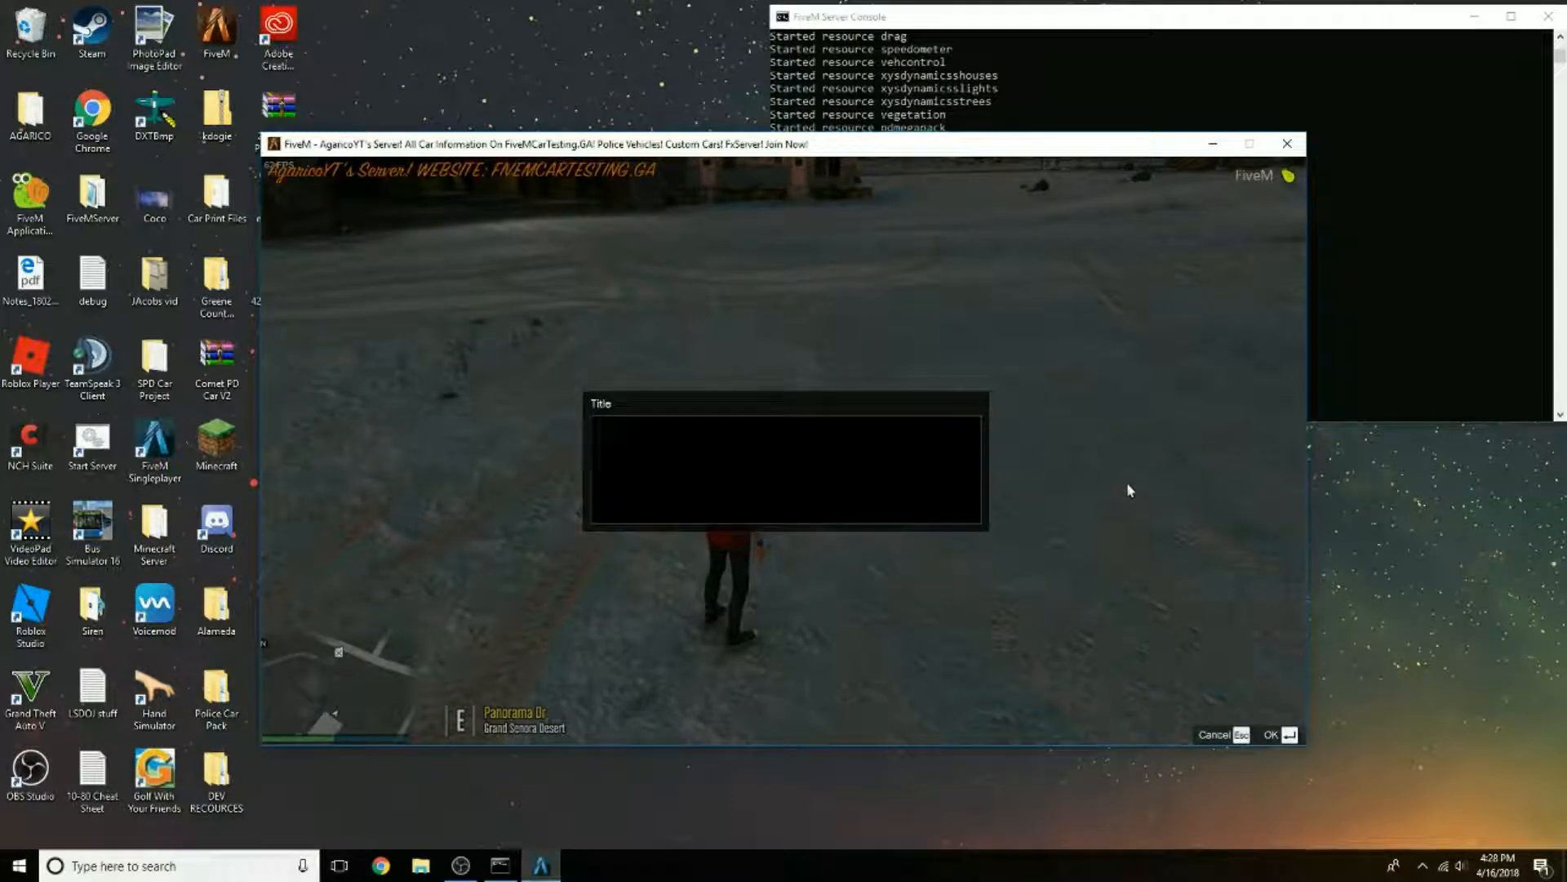
{"action": "type", "text": "sheriff"}
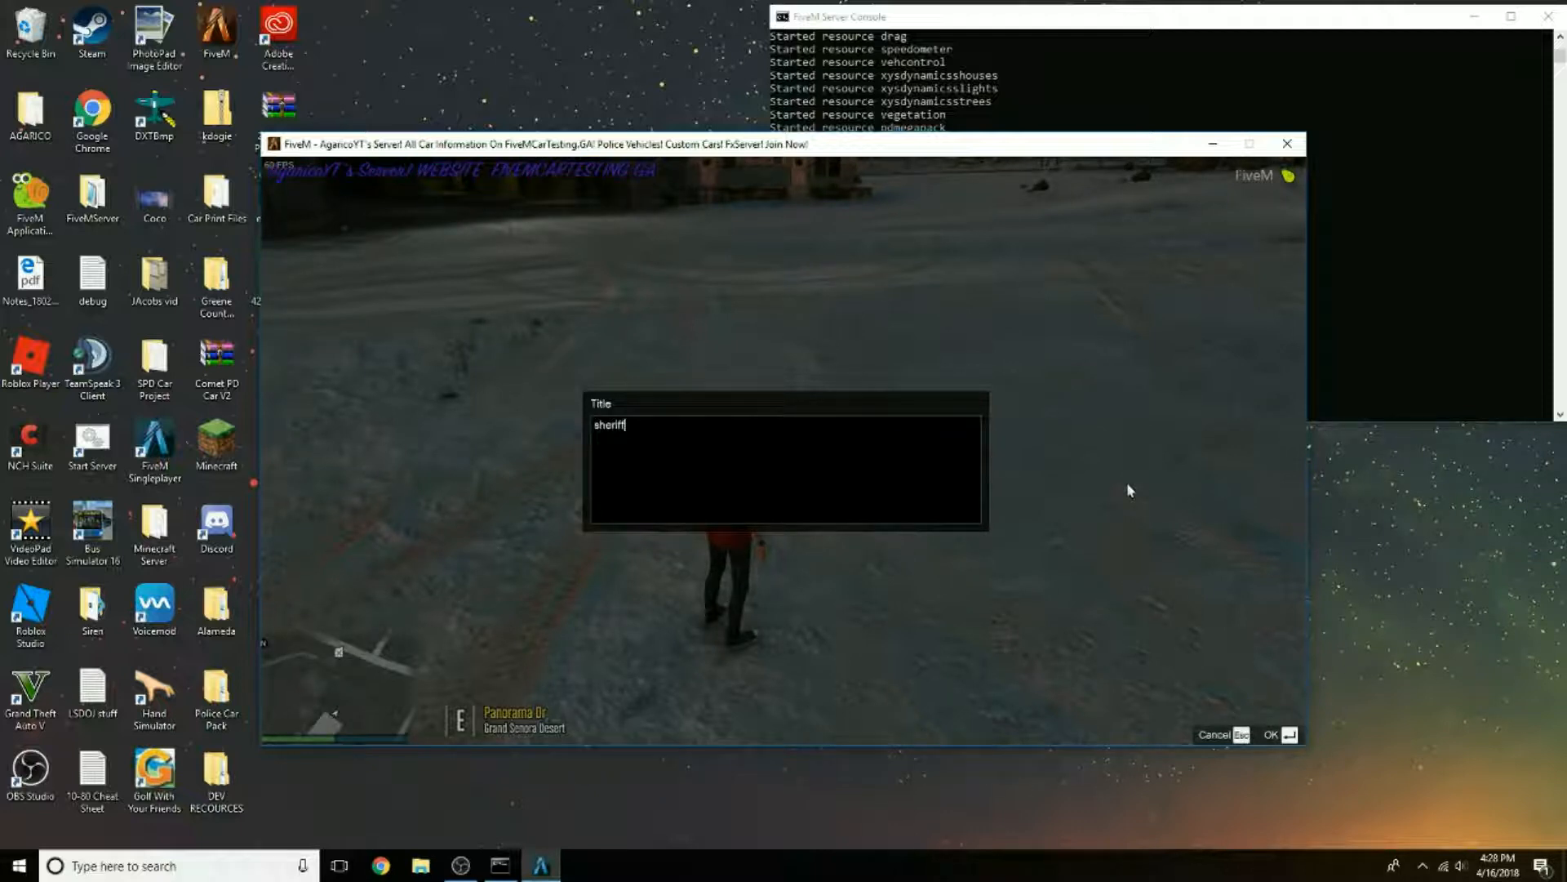
{"action": "key", "text": "Return"}
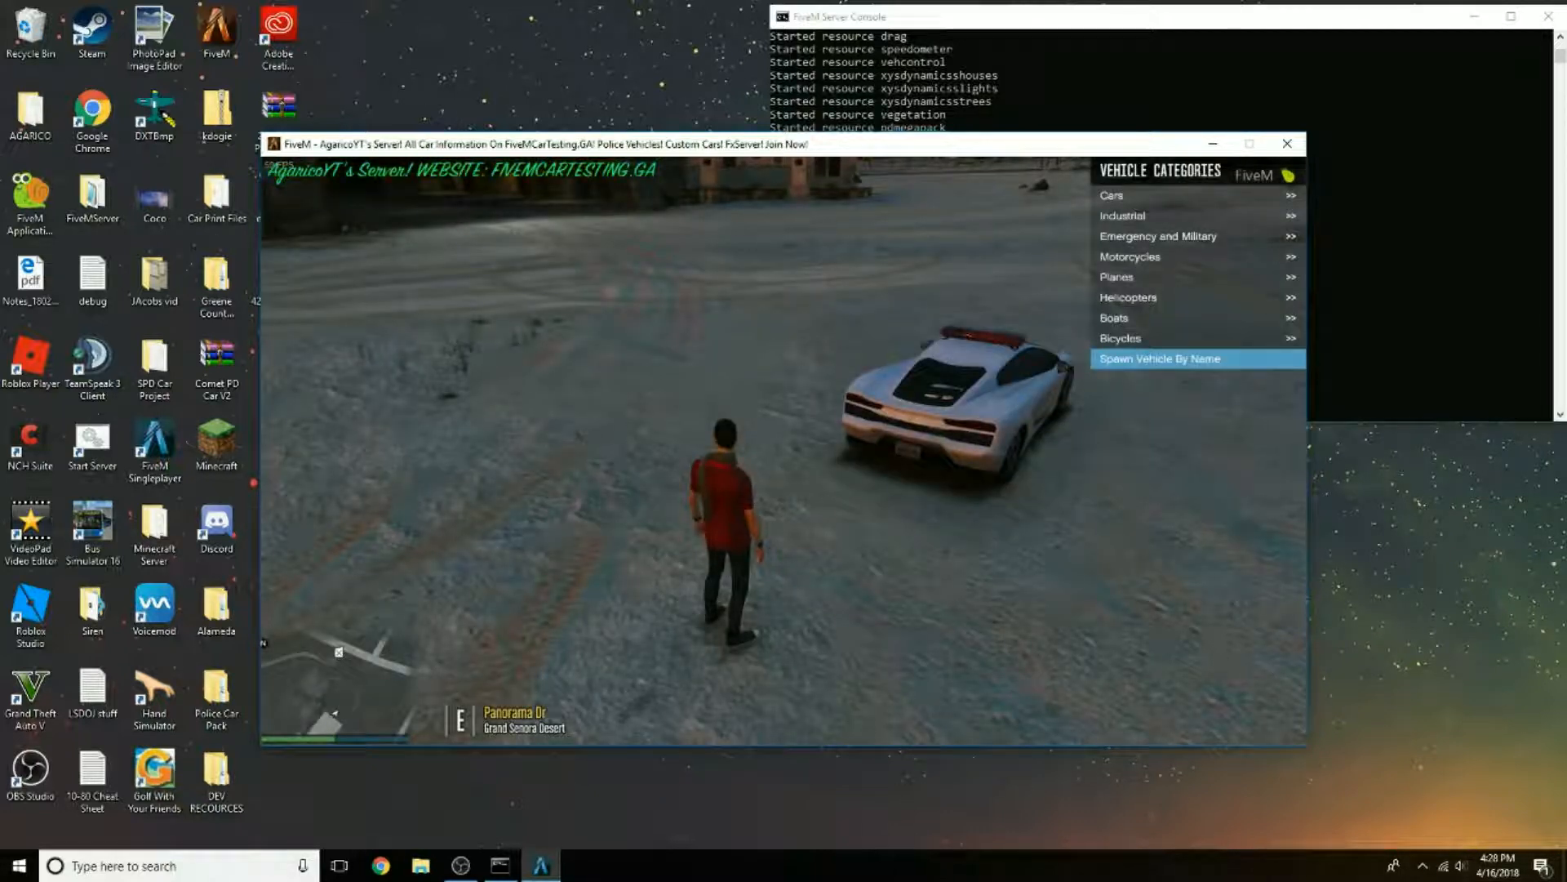
Step: Inspect the spawned sheriff car's body and roof light bar from all sides, then get into the car
{"action": "key", "text": "w"}
{"action": "key", "text": "w"}
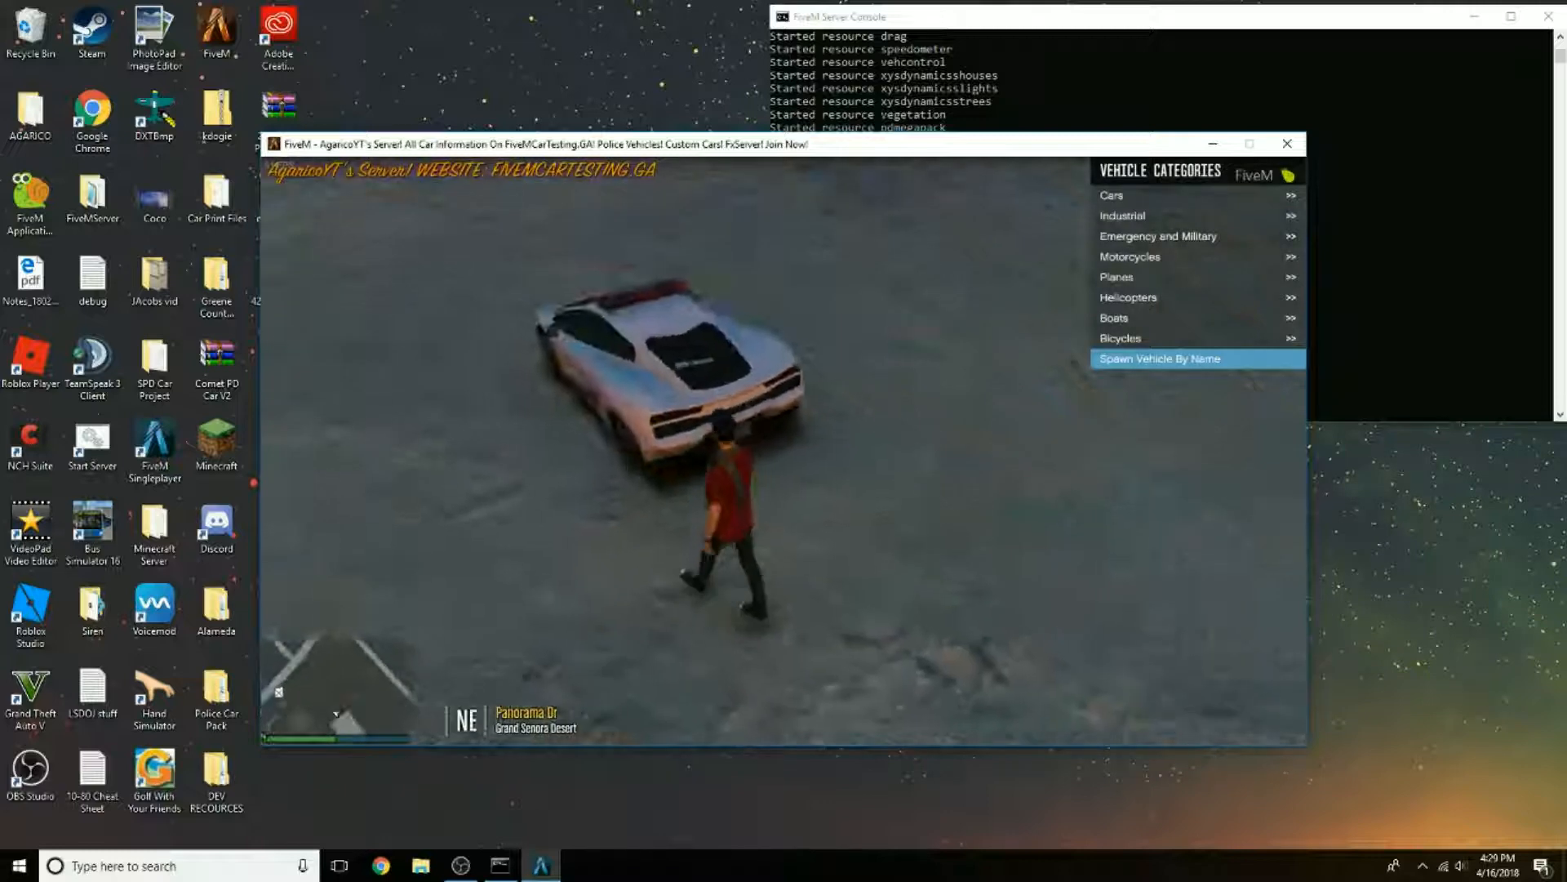
{"action": "key", "text": "w"}
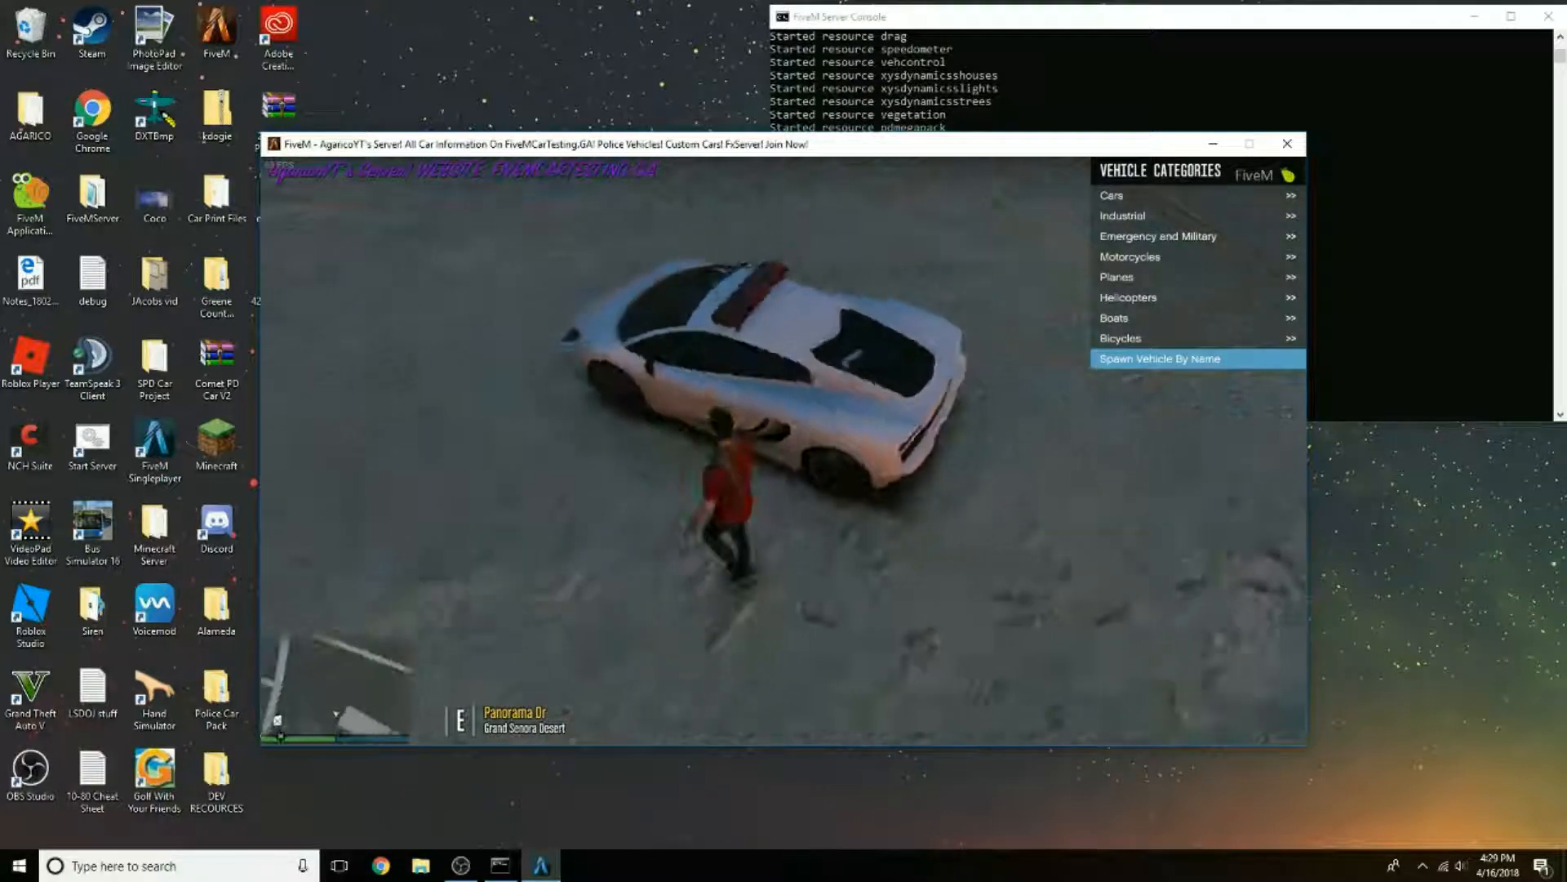
{"action": "key", "text": "a"}
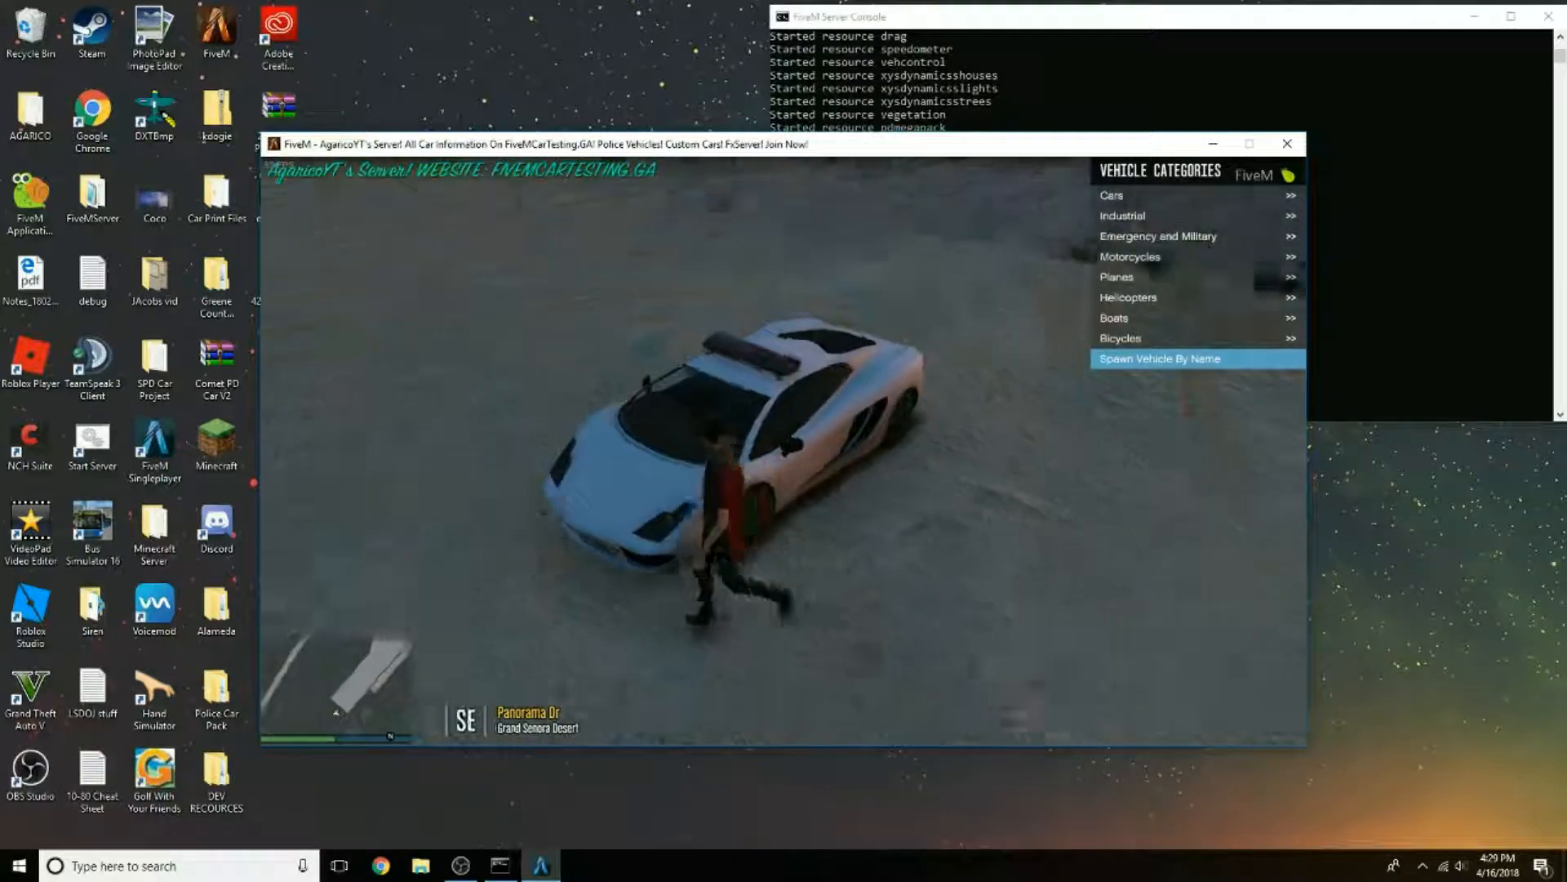
{"action": "key", "text": "a"}
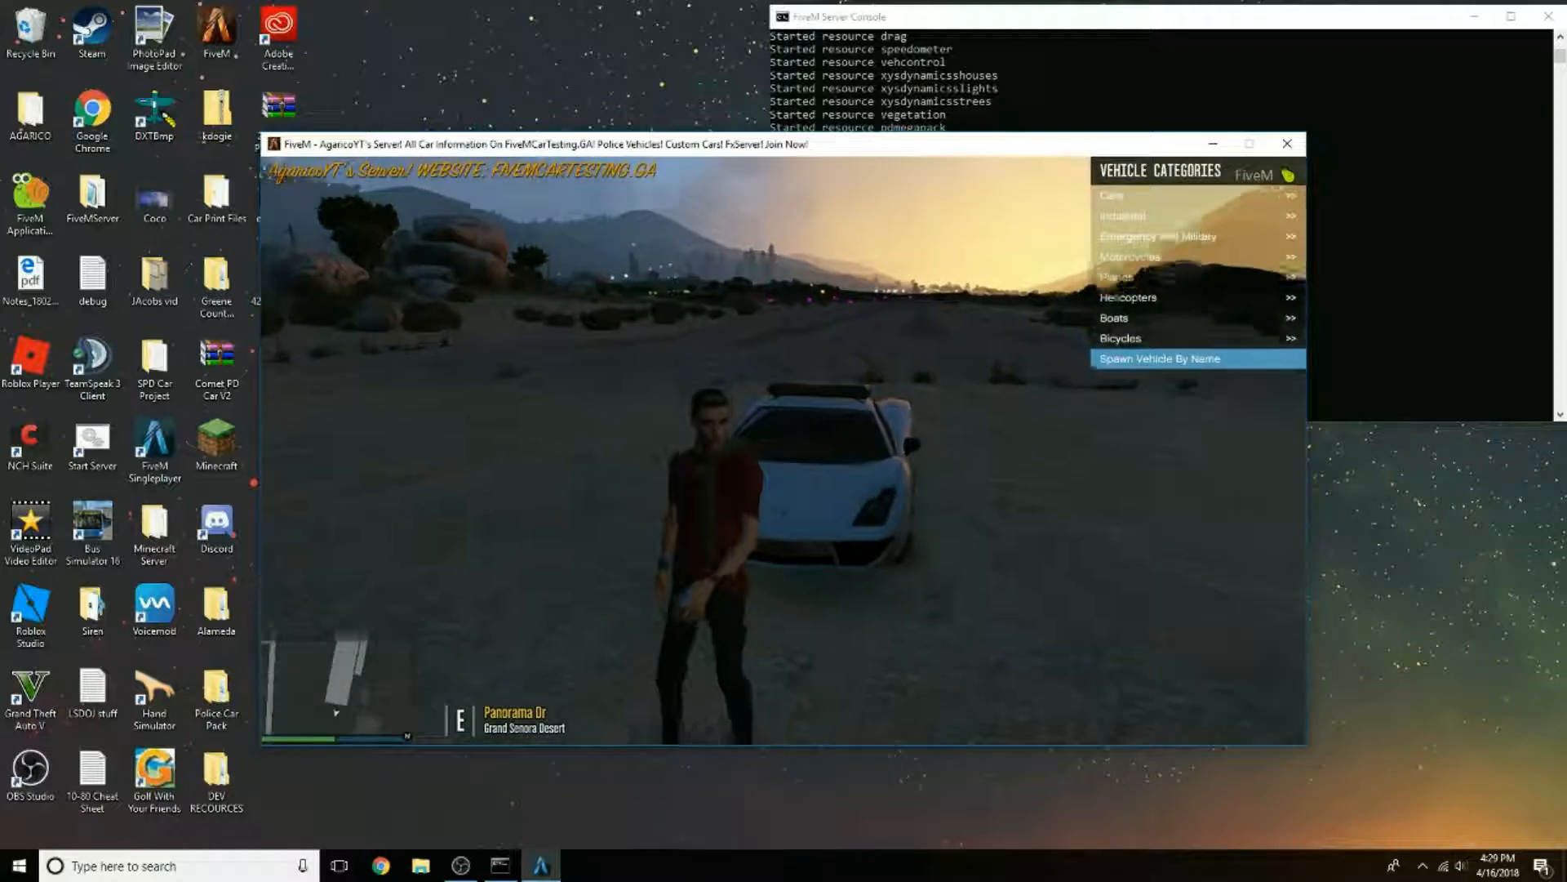
{"action": "key", "text": "s"}
{"action": "key", "text": "w"}
{"action": "key", "text": "s"}
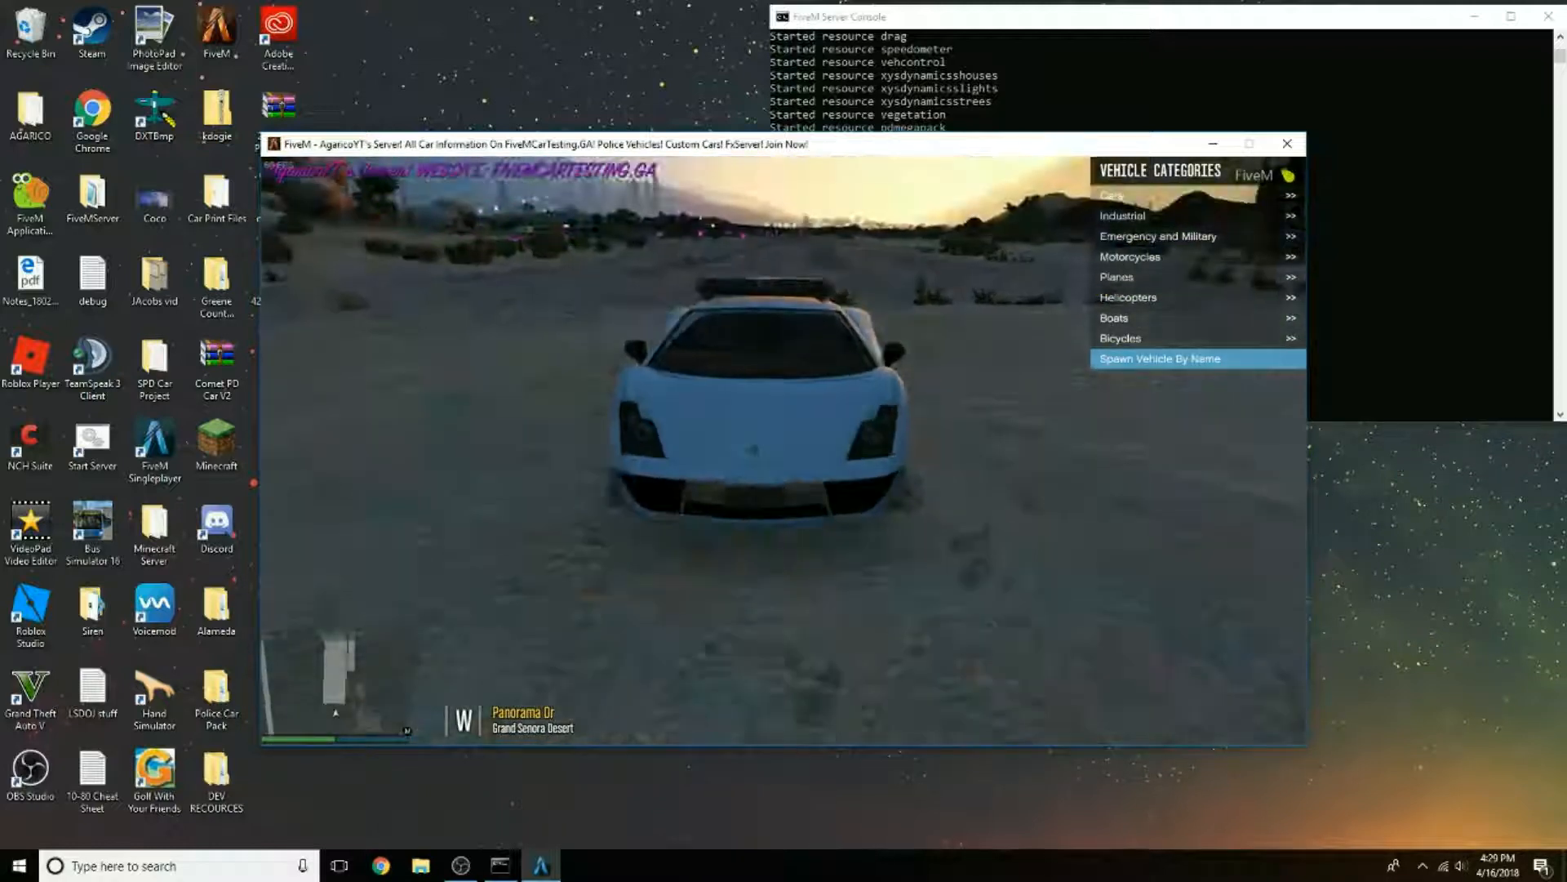
{"action": "key", "text": "d"}
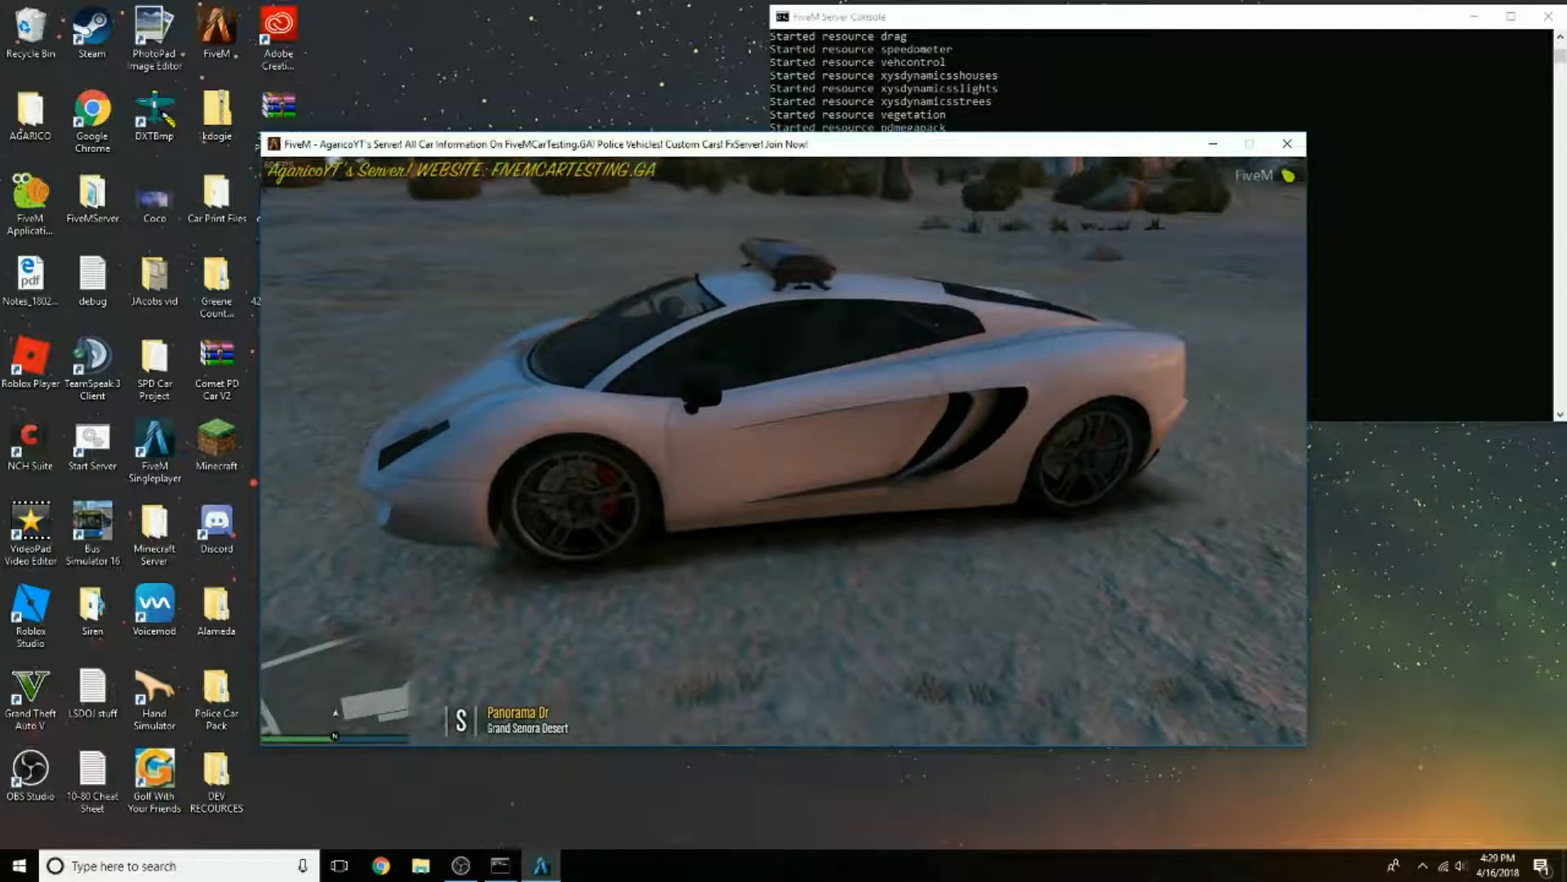
{"action": "key", "text": "v"}
{"action": "key", "text": "w"}
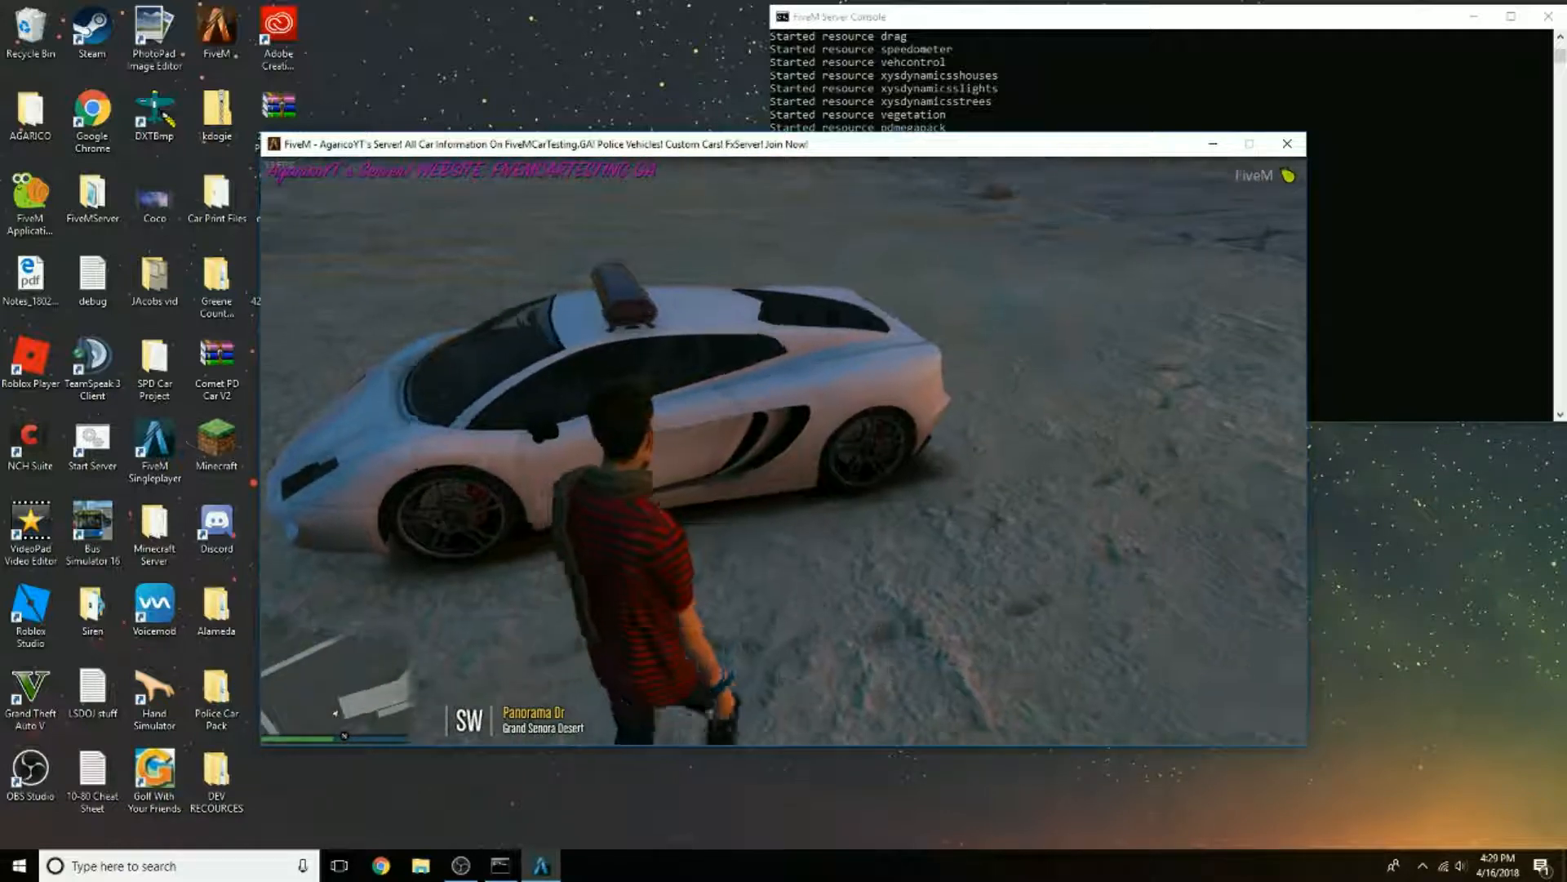
{"action": "key", "text": "f"}
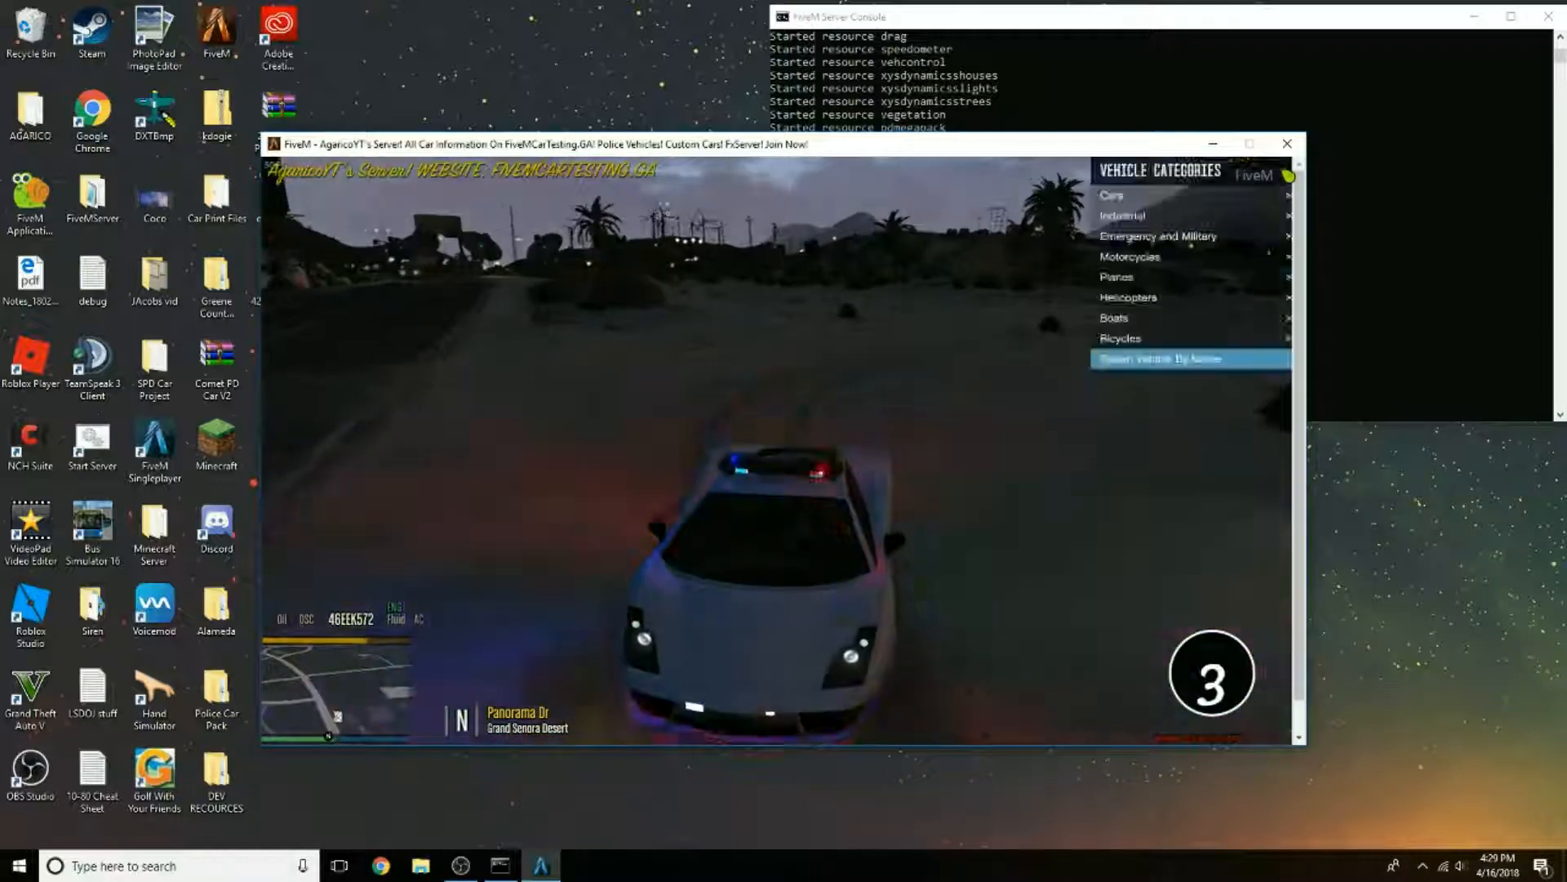
Step: Set the in-game time to Night through the Lambda Menu's time options
{"action": "key", "text": "m"}
{"action": "key", "text": "Down"}
{"action": "key", "text": "Return"}
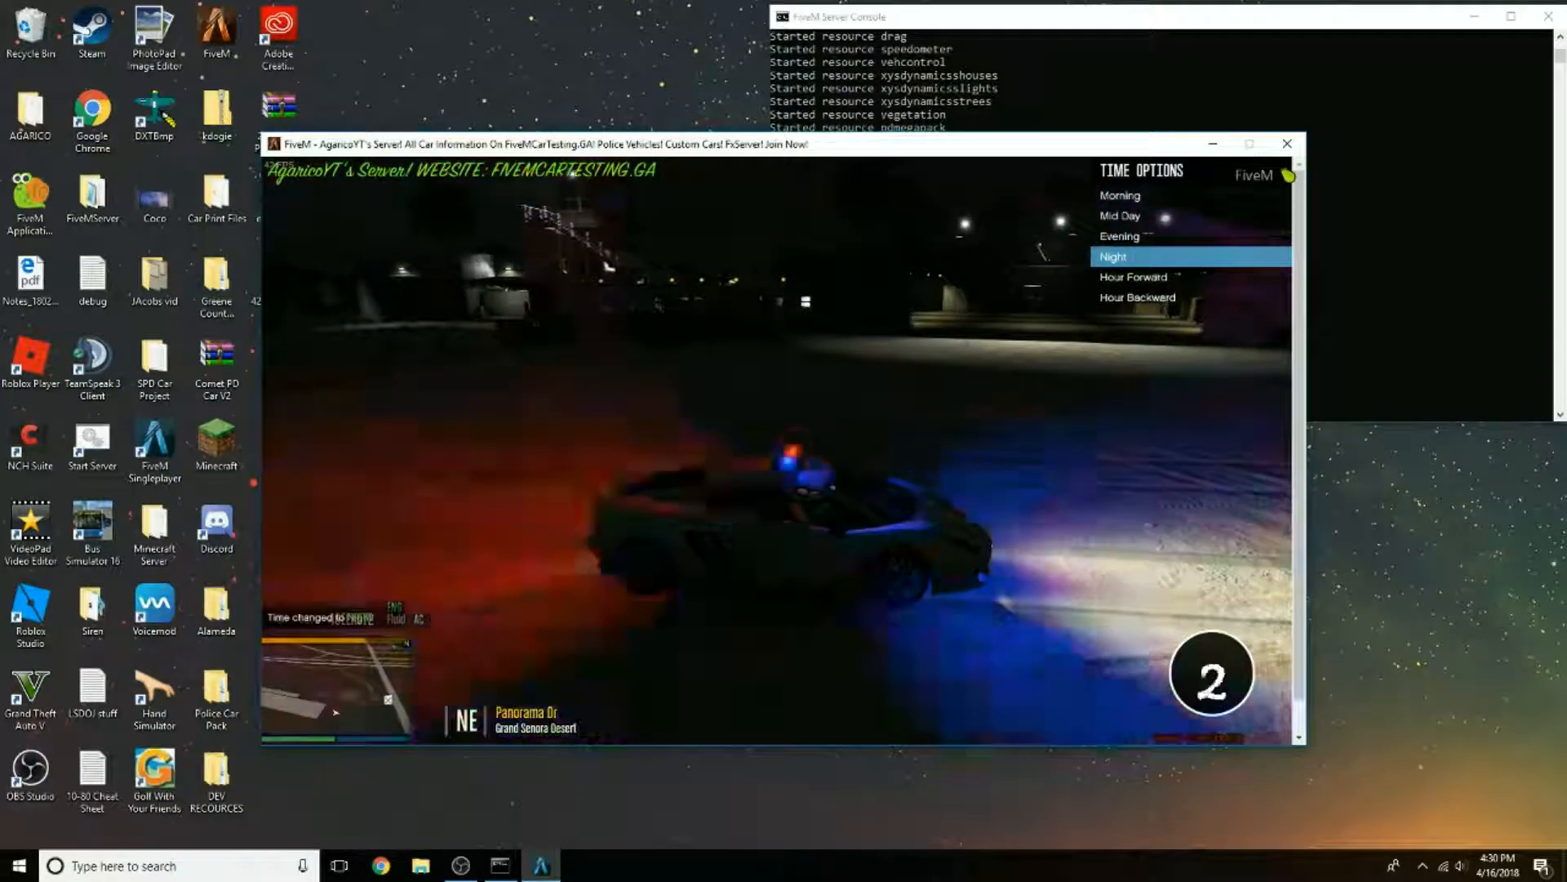
Step: Get out of the sheriff car and examine its flashing emergency lights in the dark from several sides, then close the time options
{"action": "key", "text": "f"}
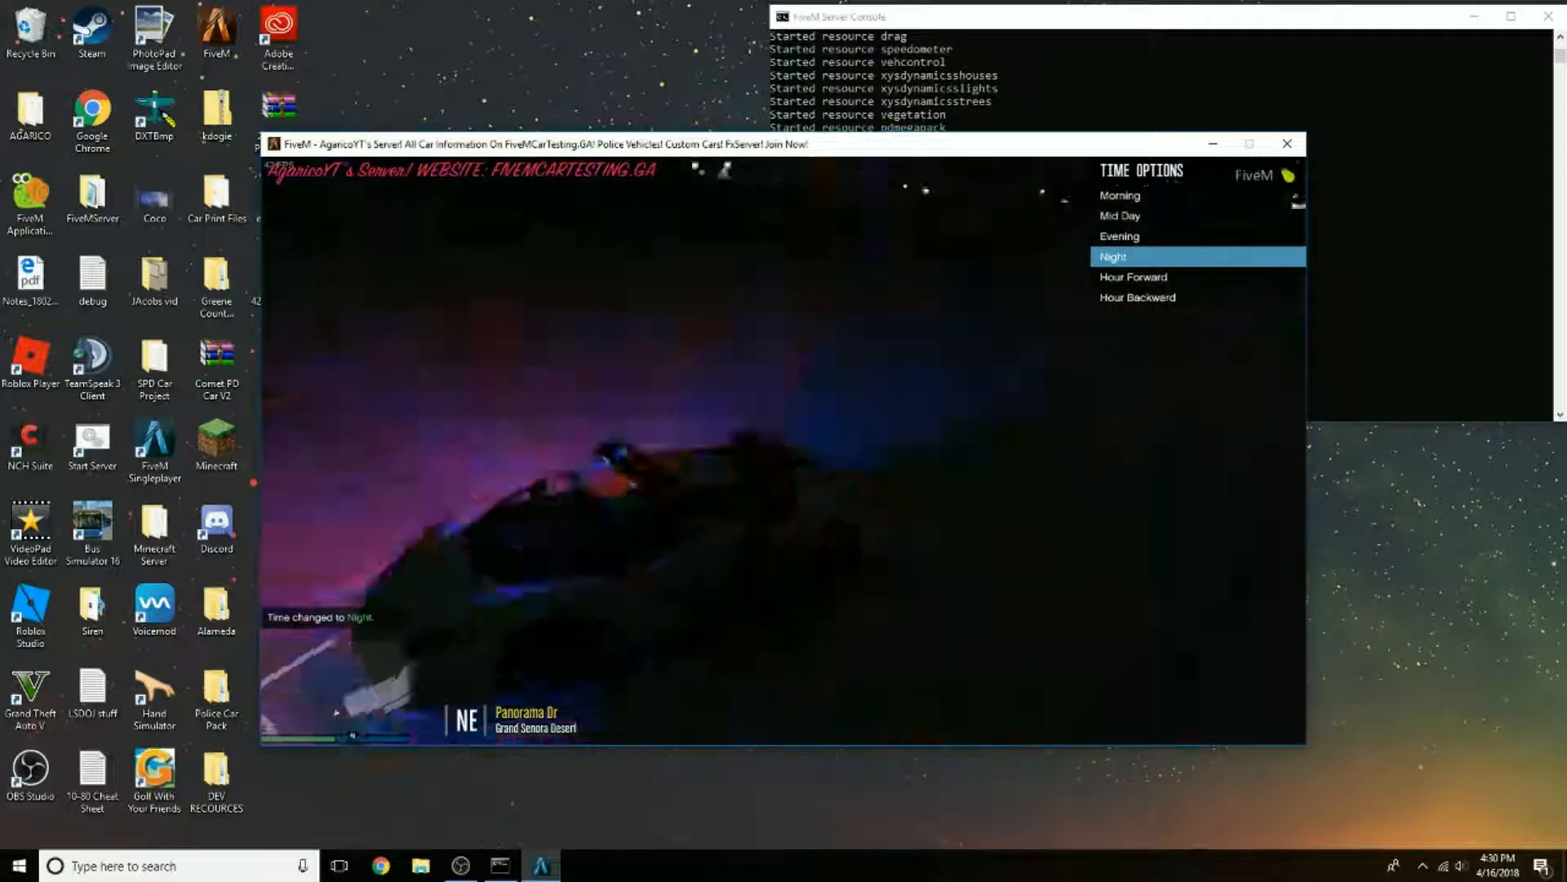
{"action": "key", "text": "v"}
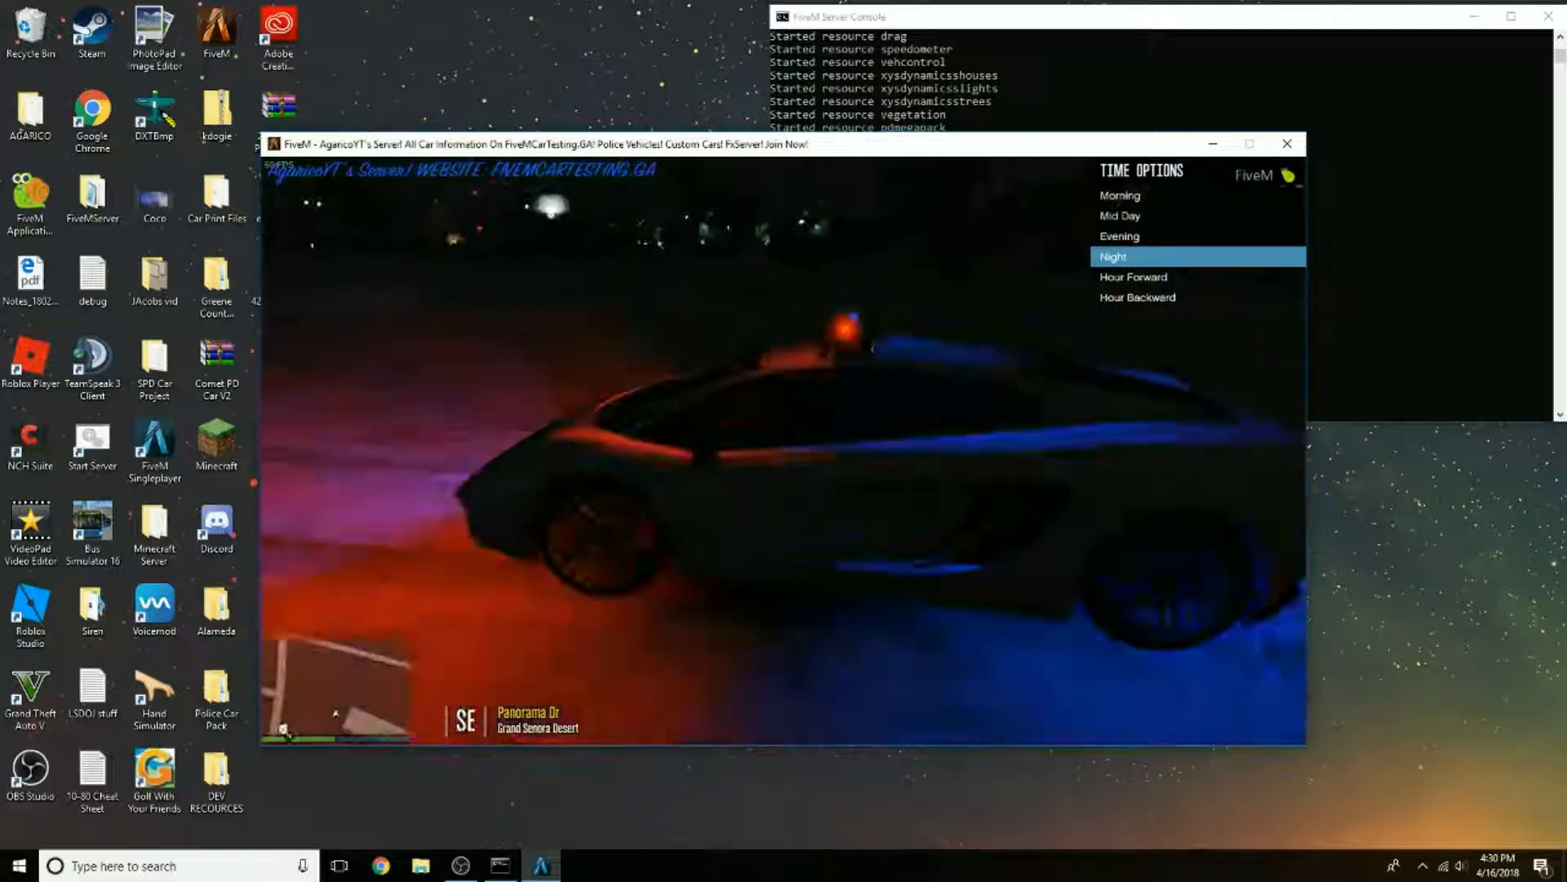
{"action": "key", "text": "s"}
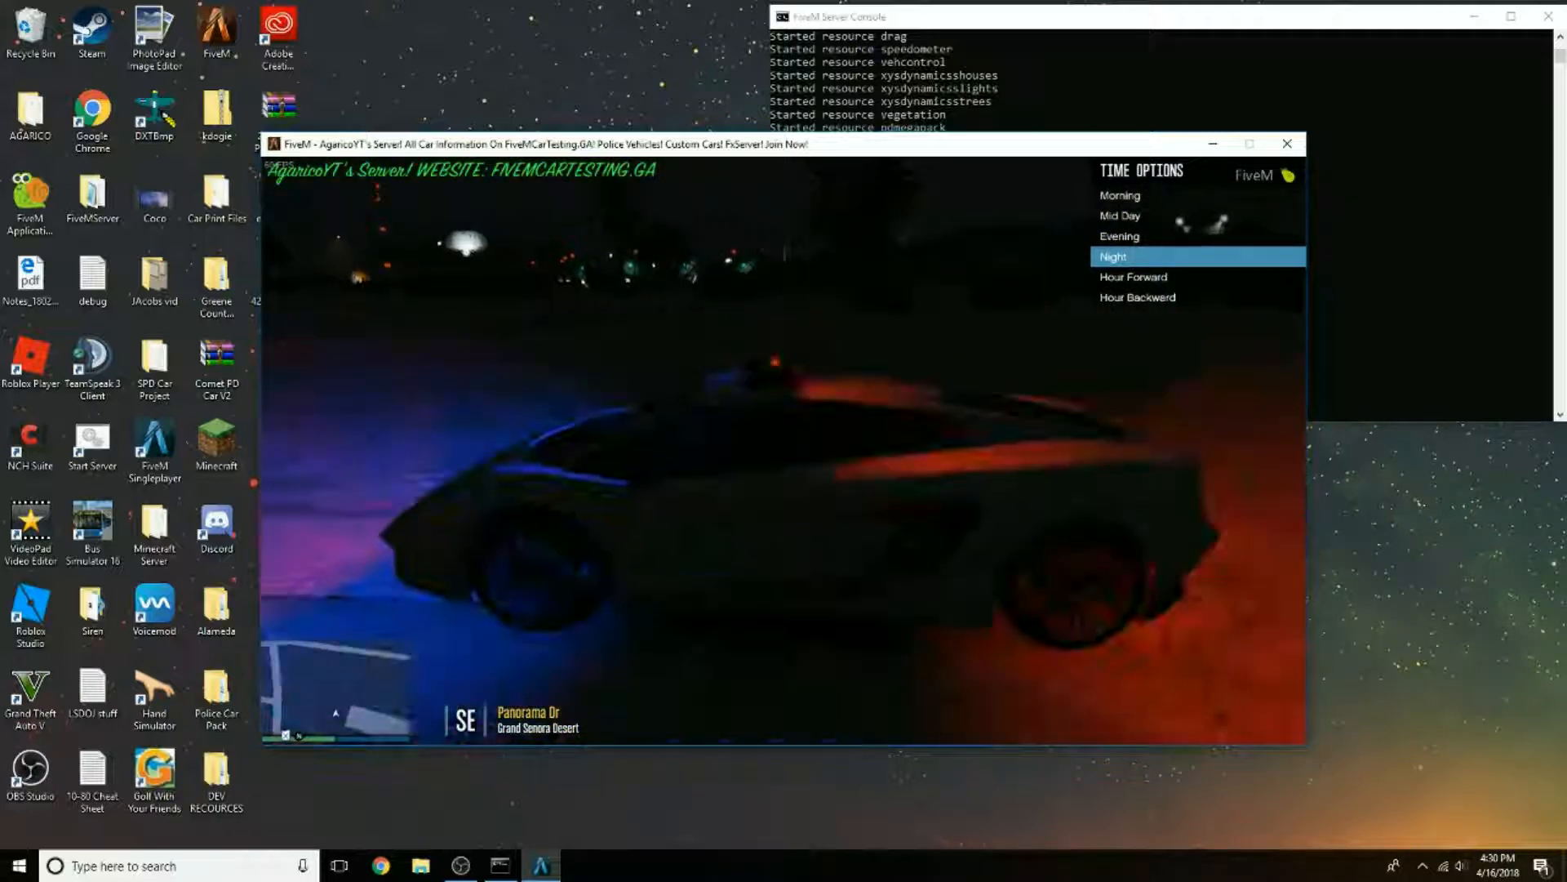
{"action": "key", "text": "a"}
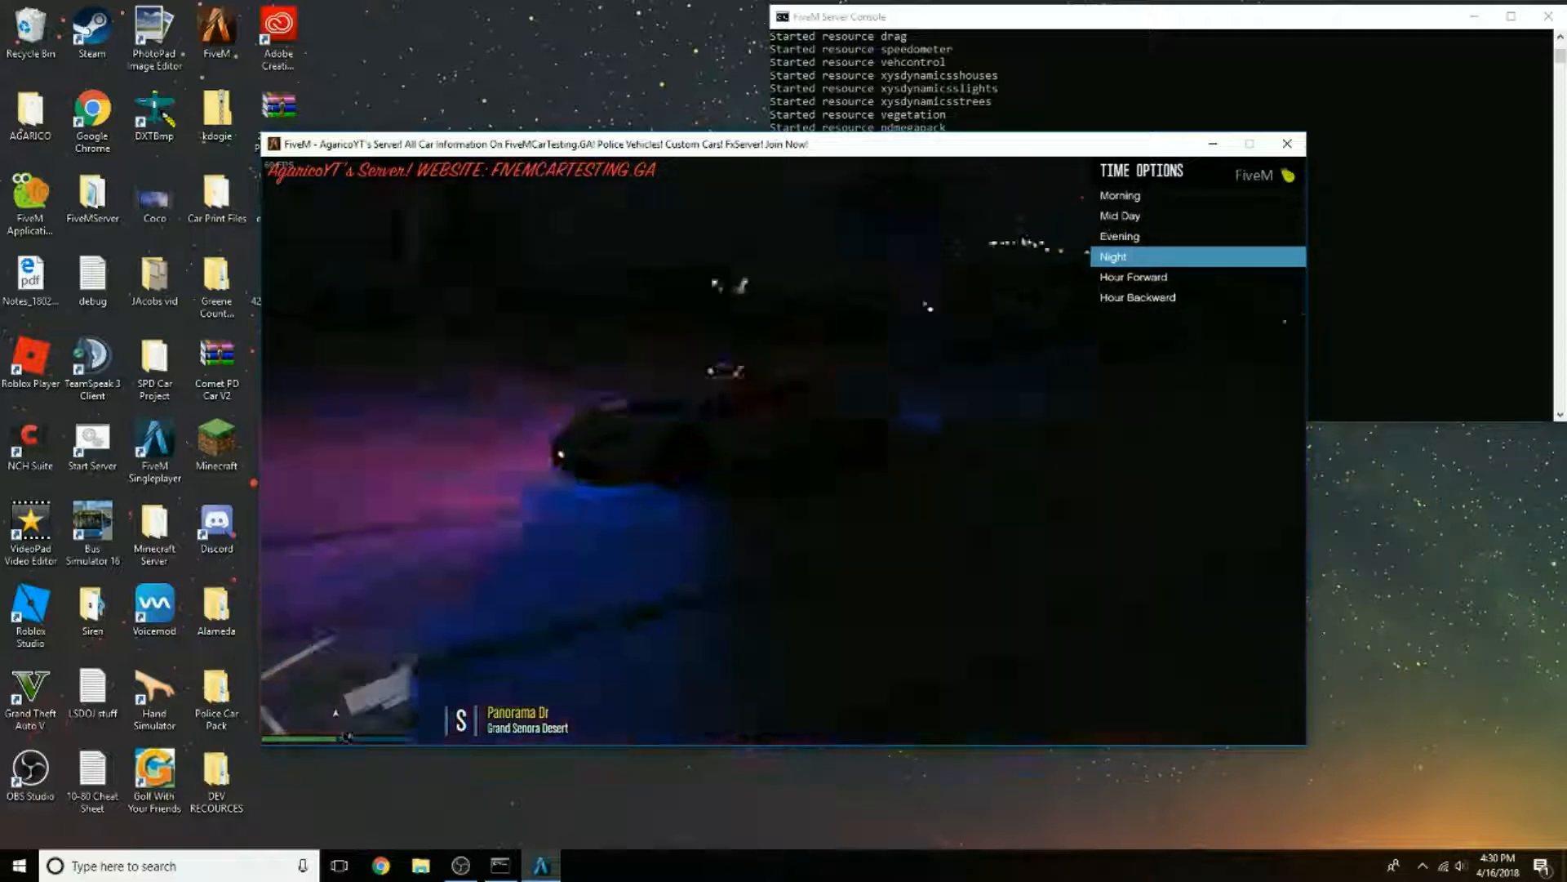
{"action": "key", "text": "a"}
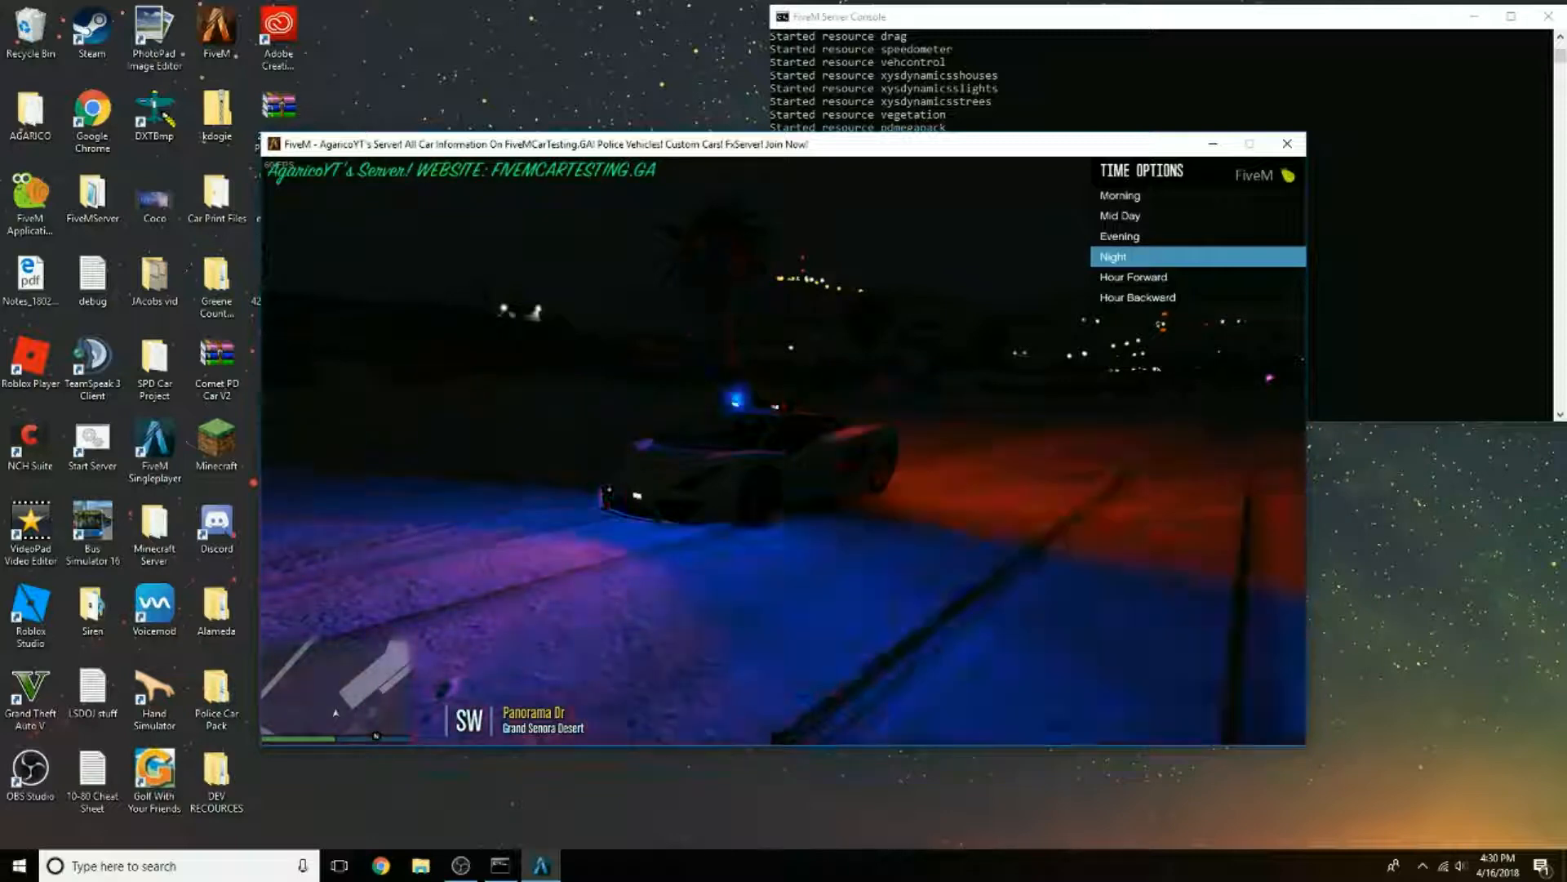
{"action": "key", "text": "BackSpace"}
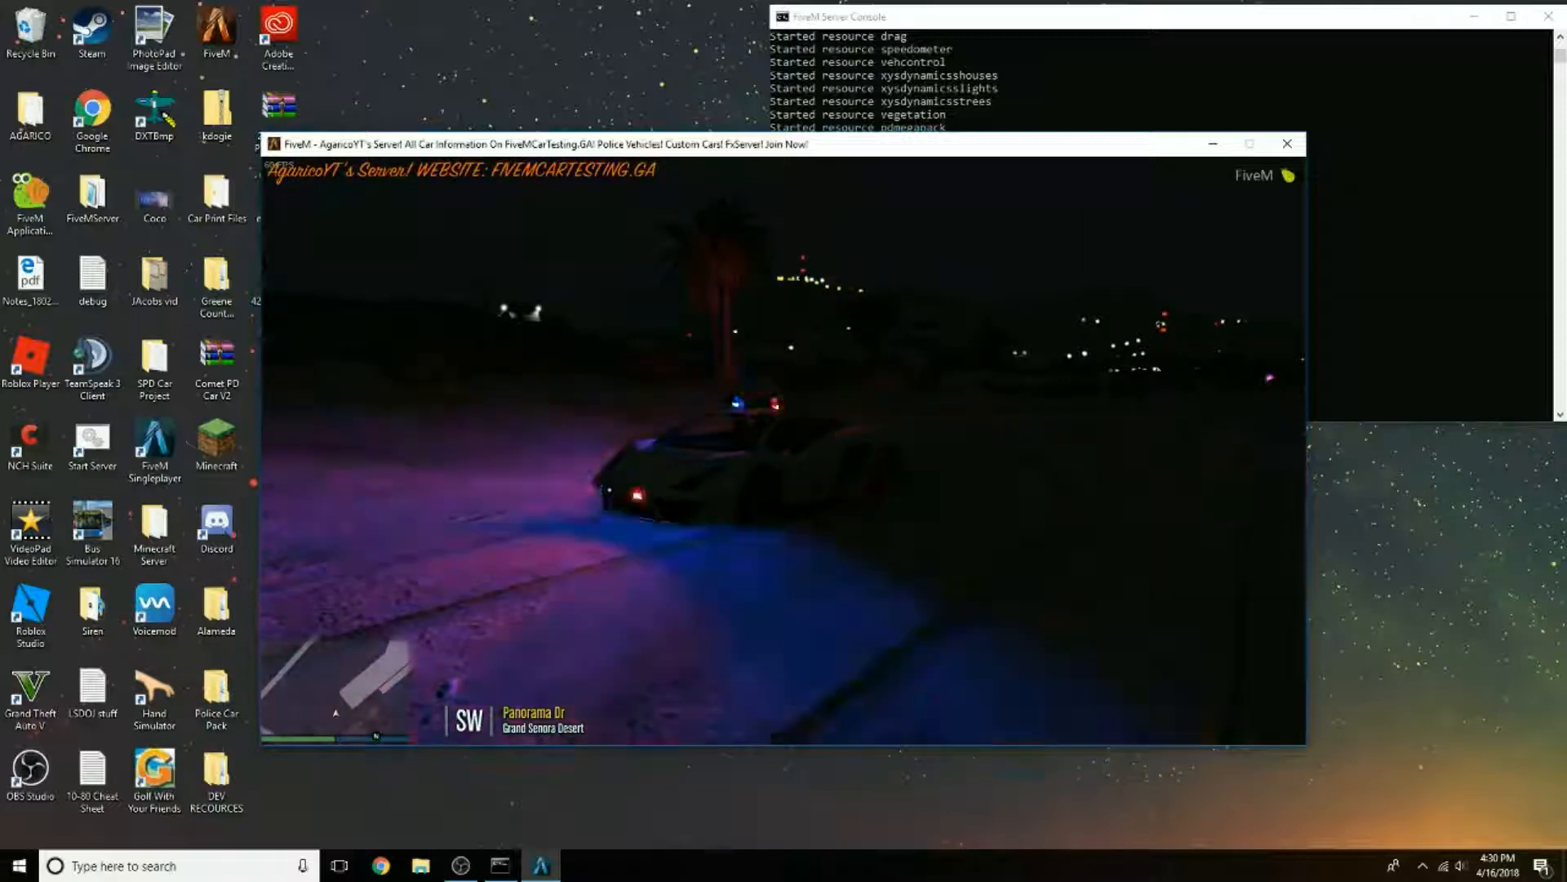